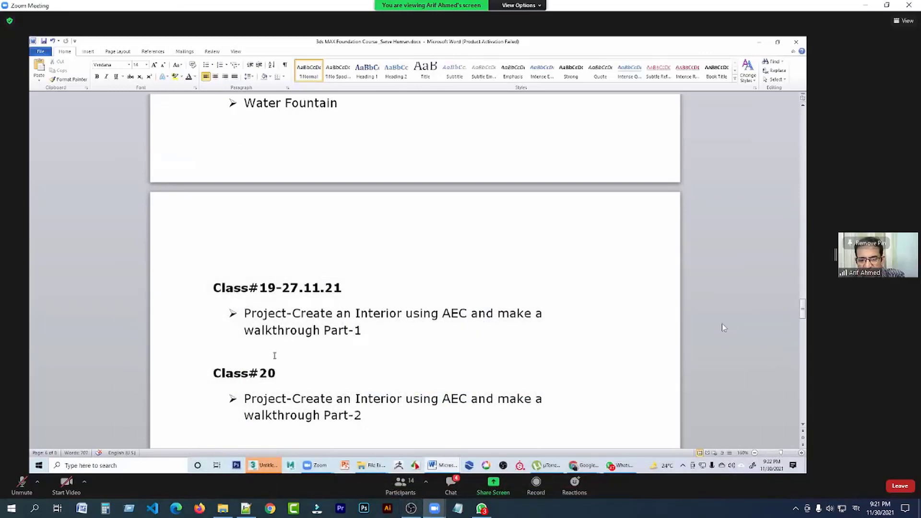
# Step: Add the date 30.11.21 after a hyphen to the Class#20 heading, matching the format of the Class#19 heading
pyautogui.doubleClick(723, 321)
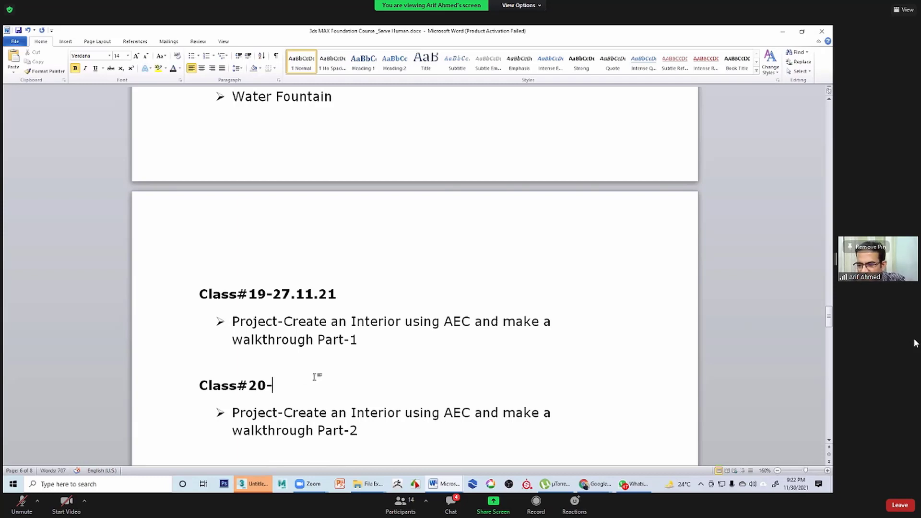
pyautogui.write('30')
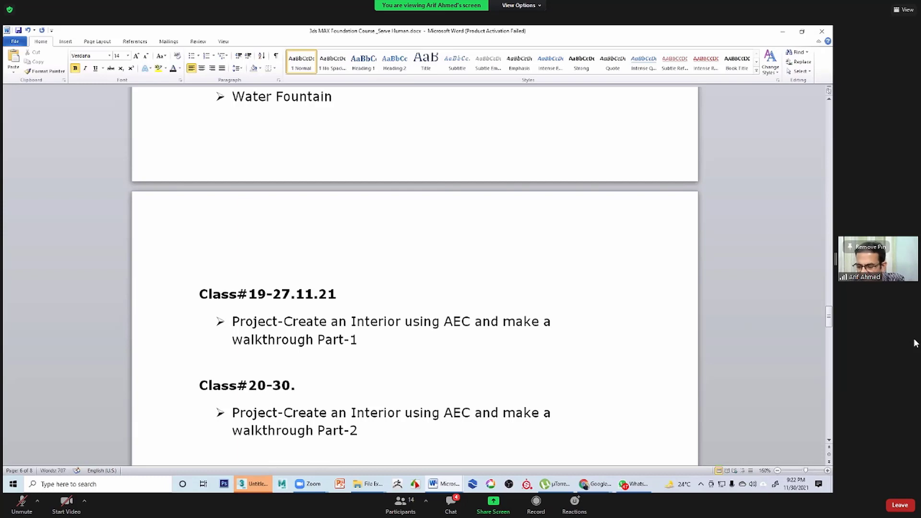
pyautogui.write('.11.21')
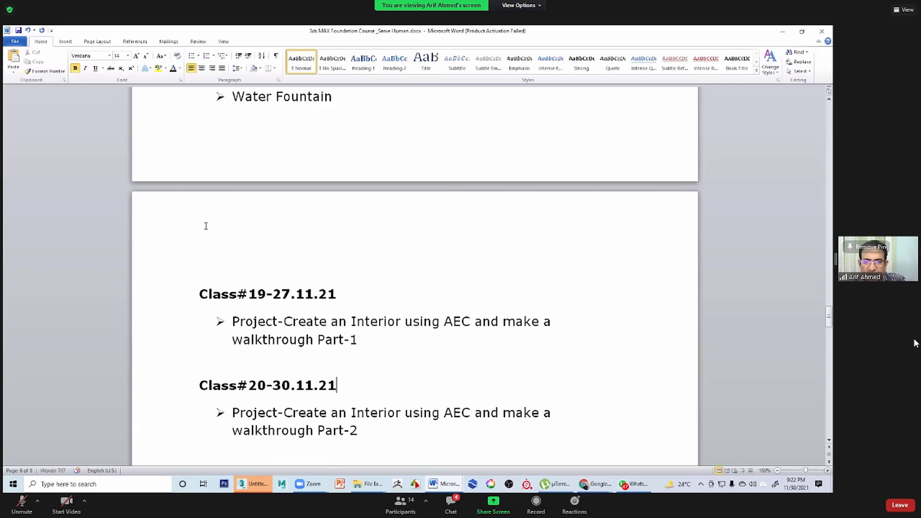
pyautogui.scroll(-2, 383, 144)
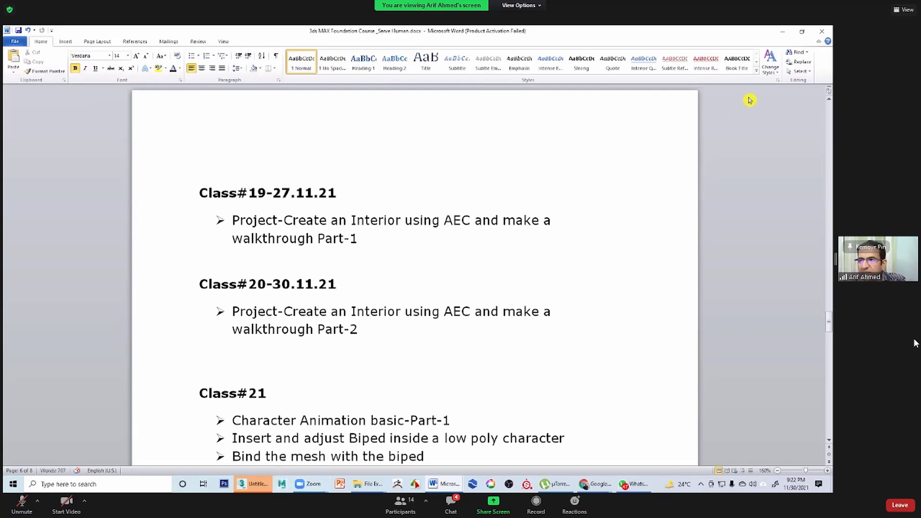
# Step: Switch to 3ds Max and open the recent scene Int03.max, bringing the house model close in the perspective view
pyautogui.click(782, 32)
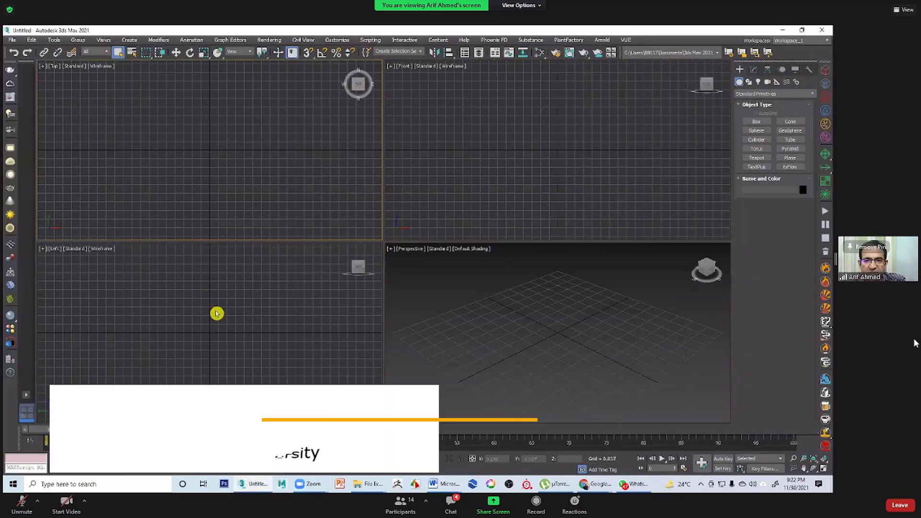
pyautogui.click(12, 40)
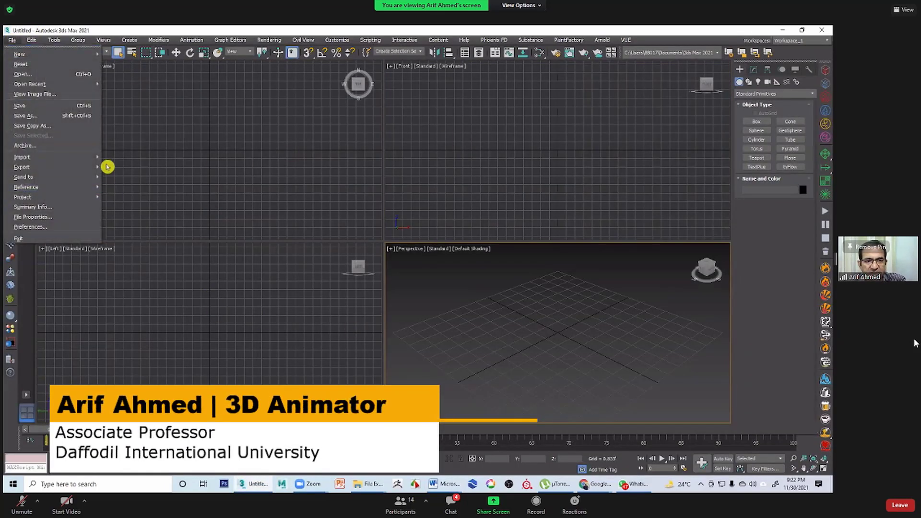
pyautogui.moveTo(88, 85)
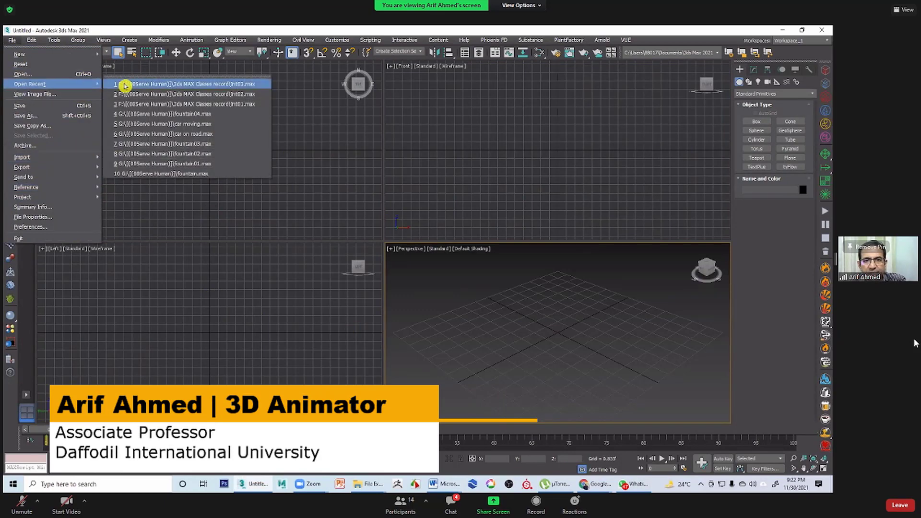
pyautogui.click(171, 85)
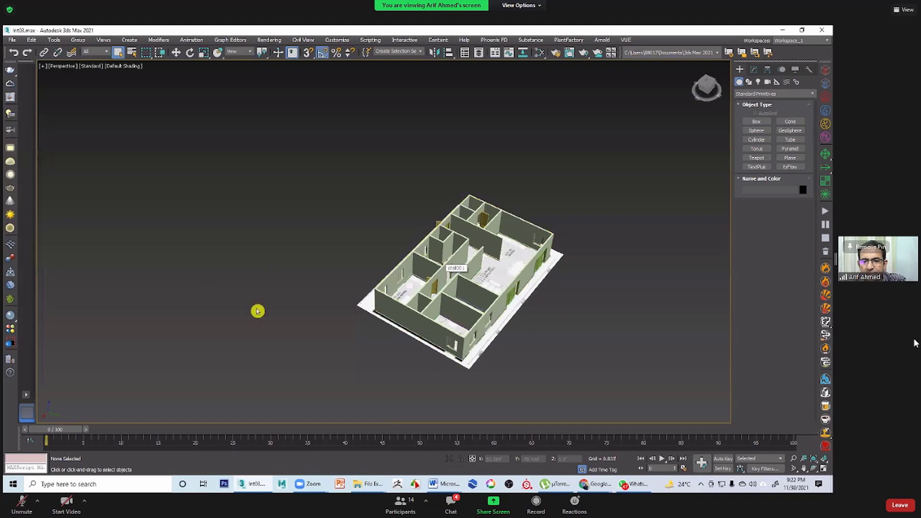
pyautogui.moveTo(561, 320); pyautogui.dragTo(463, 297, button='middle')
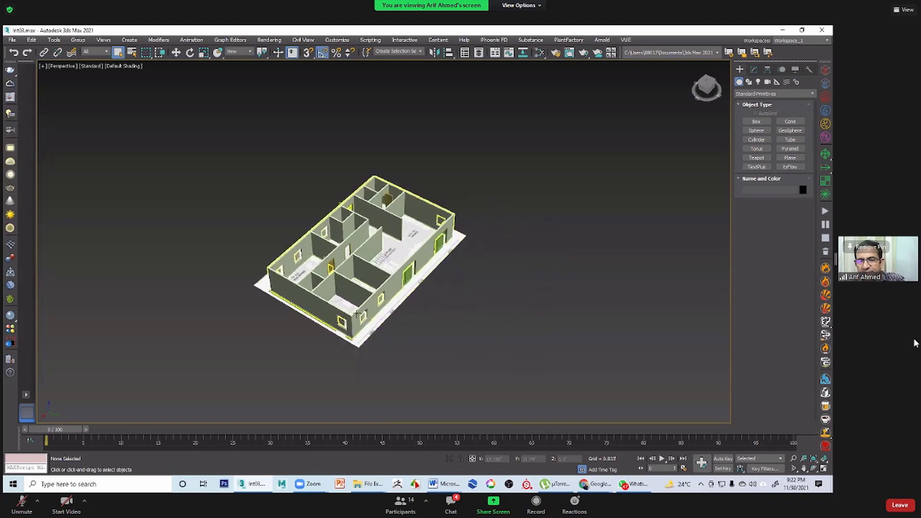
pyautogui.scroll(4, 360, 311)
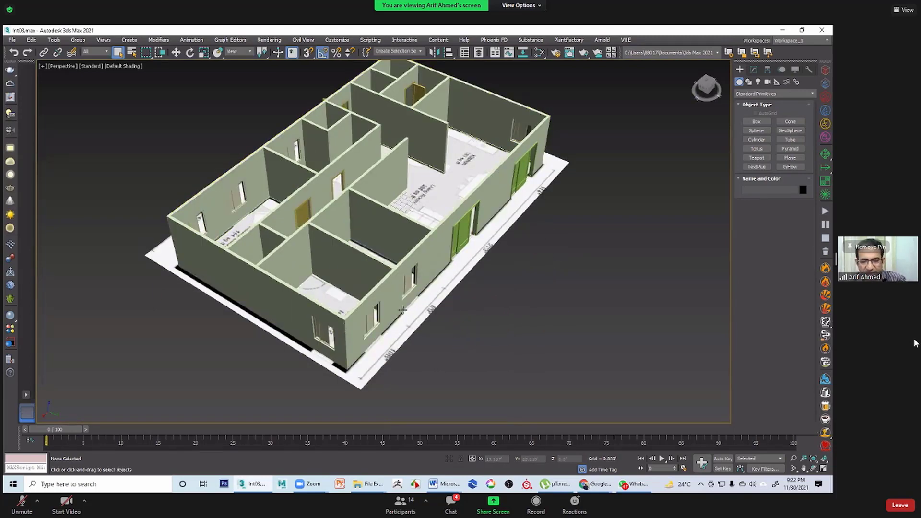
pyautogui.keyDown('alt'); pyautogui.moveTo(402, 310); pyautogui.dragTo(372, 311, button='middle'); pyautogui.keyUp('alt')
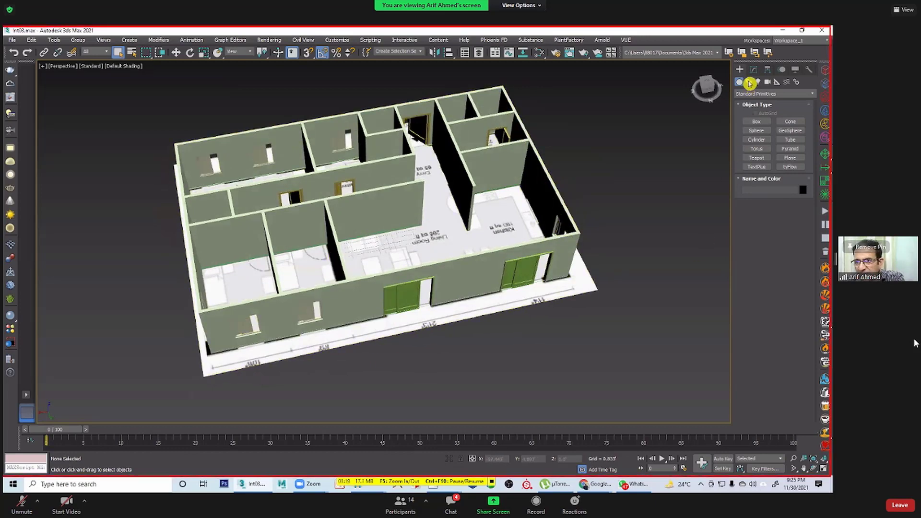
pyautogui.click(753, 129)
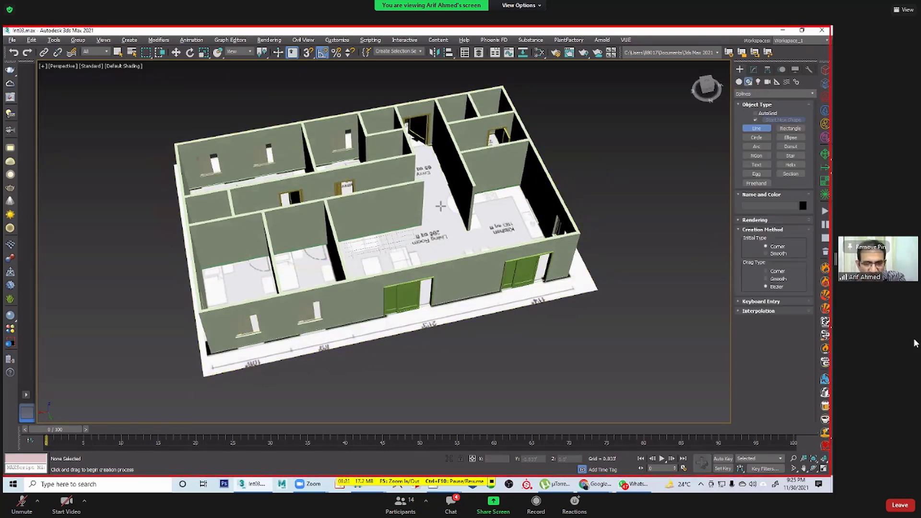
pyautogui.hotkey('alt', 'w')
pyautogui.scroll(-6, 275, 159)
pyautogui.moveTo(282, 181); pyautogui.dragTo(288, 264, button='middle')
pyautogui.scroll(-3, 239, 199)
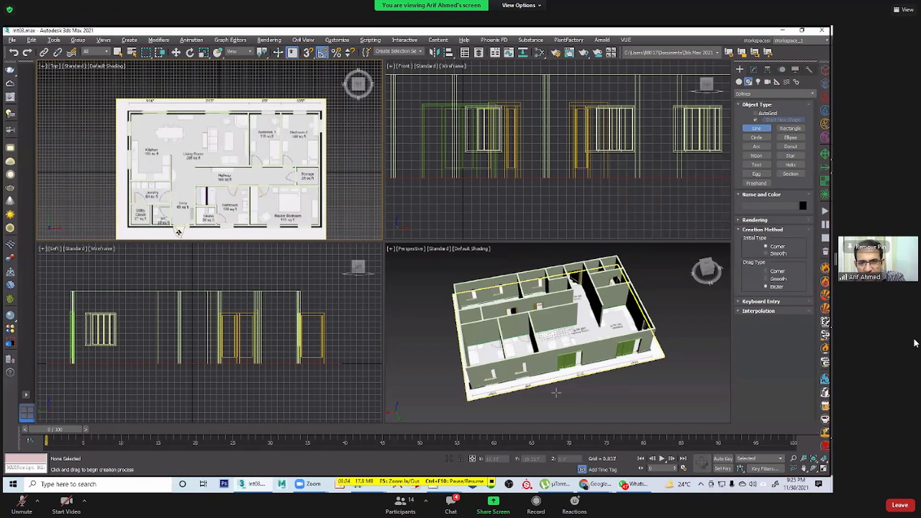
pyautogui.click(431, 382)
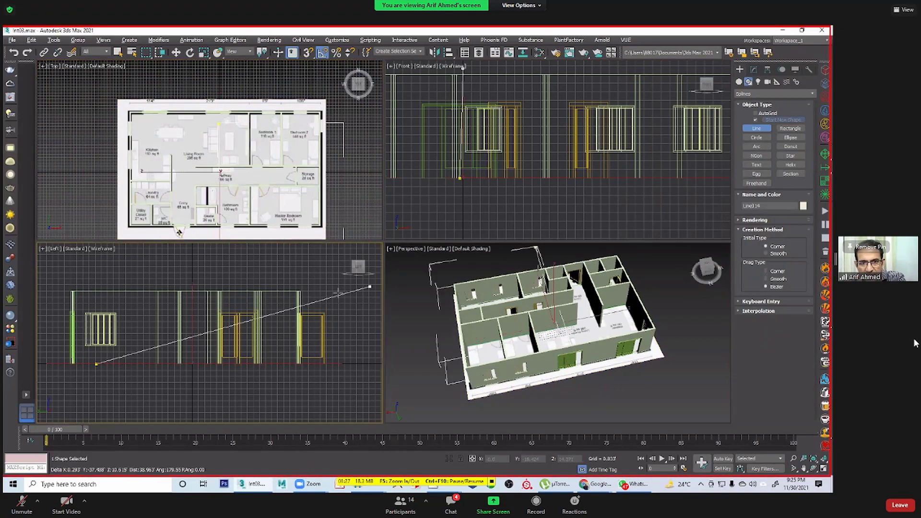
pyautogui.rightClick(356, 282)
pyautogui.rightClick(431, 358)
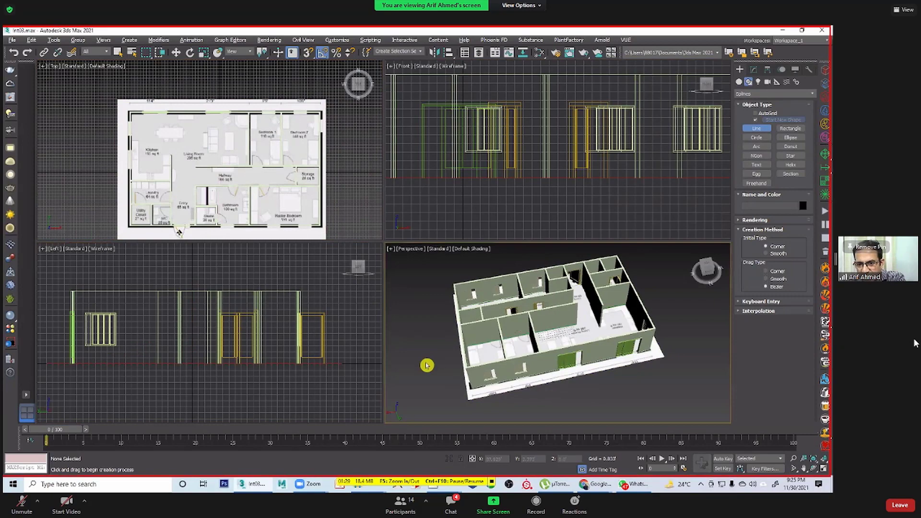
pyautogui.rightClick(444, 383)
pyautogui.click(566, 360)
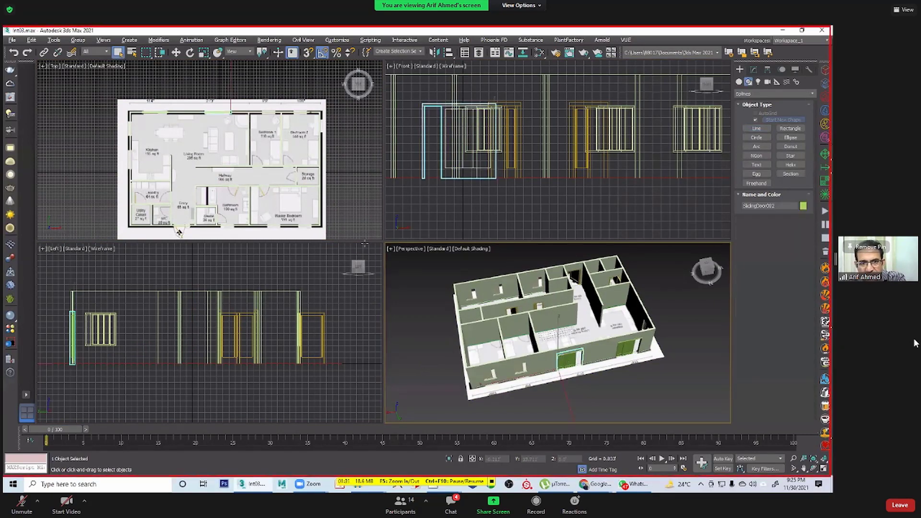
# Step: In the top view, draw a three-sided open line about 7.3' deep outside the kitchen and living room, ending at the Bedroom 1 partition wall
pyautogui.moveTo(212, 138); pyautogui.dragTo(192, 169, button='middle')
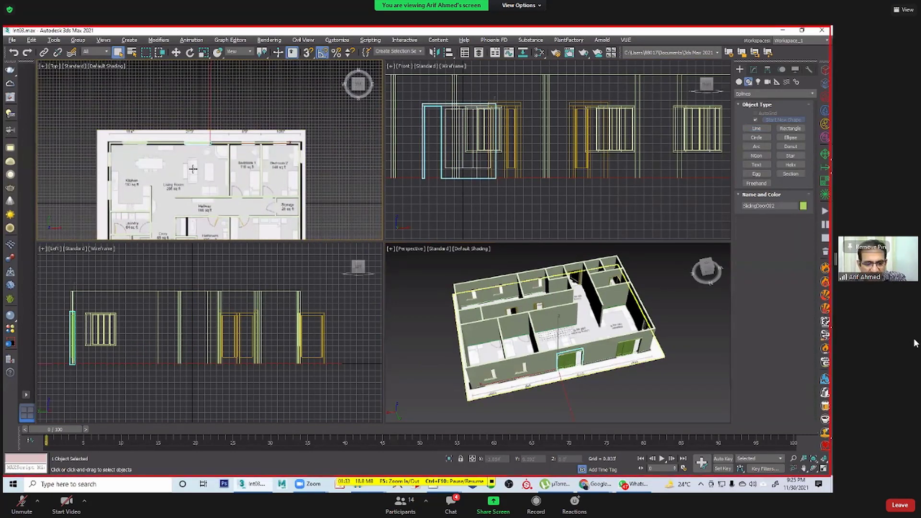
pyautogui.hotkey('alt', 'w')
pyautogui.scroll(5, 193, 264)
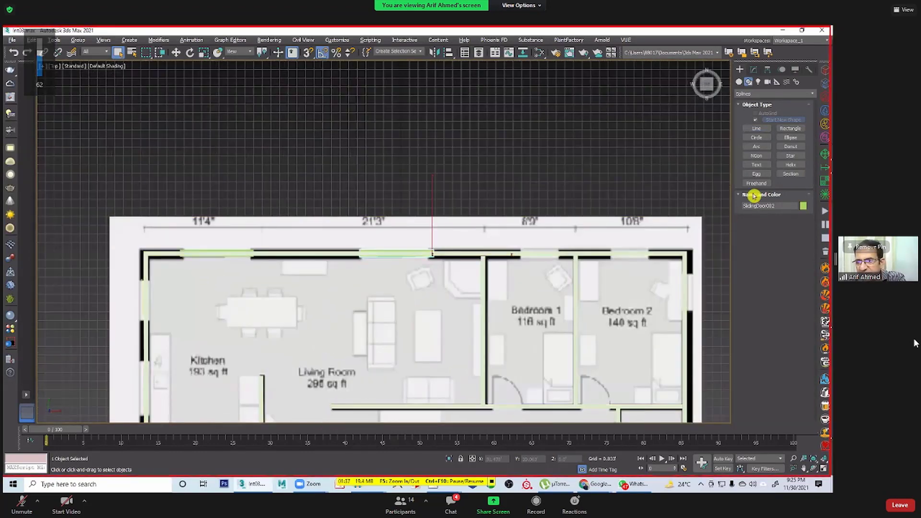
pyautogui.click(757, 129)
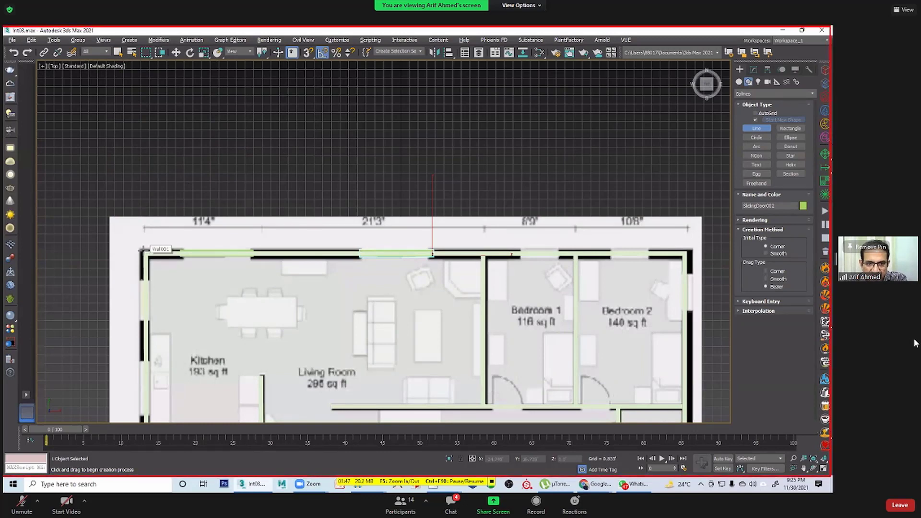
pyautogui.click(144, 250)
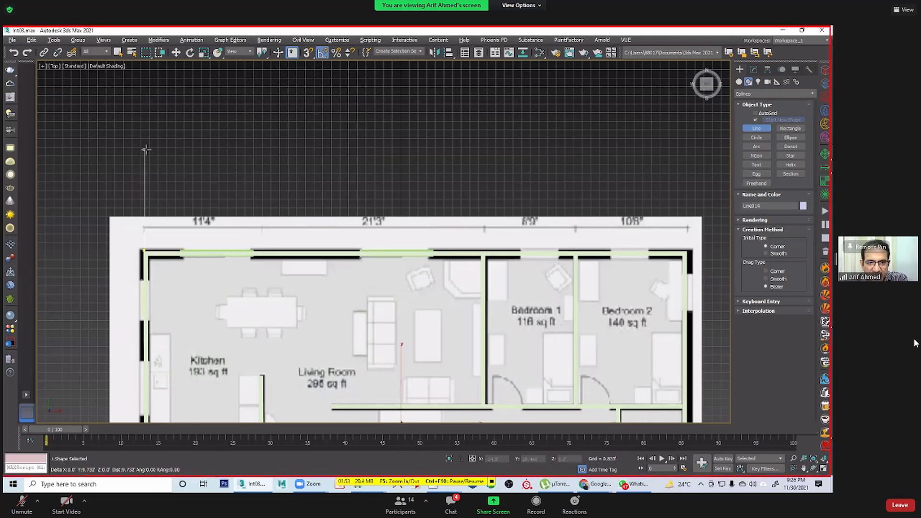
pyautogui.click(144, 176)
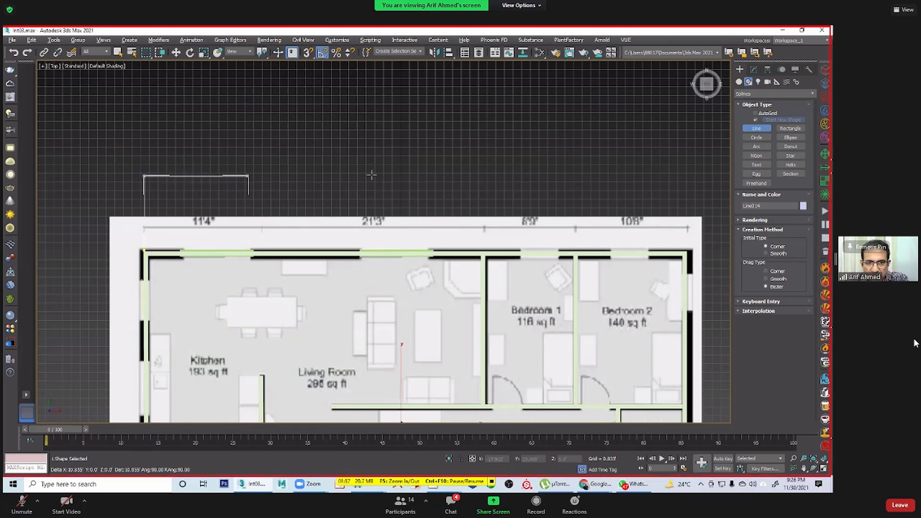
pyautogui.click(483, 171)
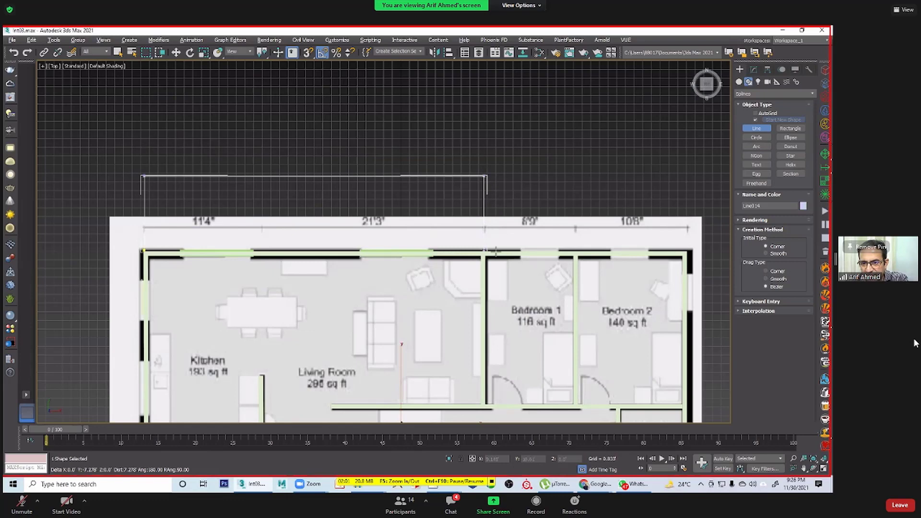
pyautogui.rightClick(495, 250)
pyautogui.rightClick(467, 193)
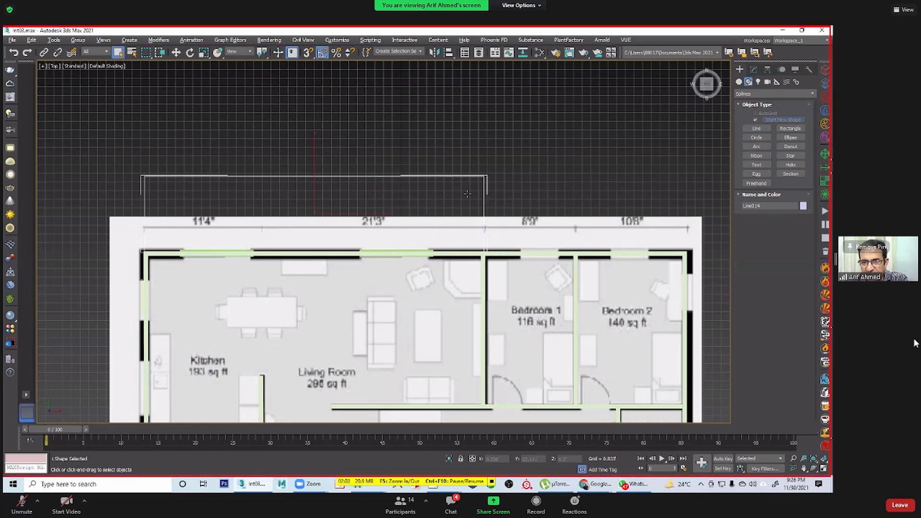
# Step: Select the two outer corner vertices of the new line and chamfer them into angled corners
pyautogui.rightClick(511, 157)
pyautogui.click(559, 148)
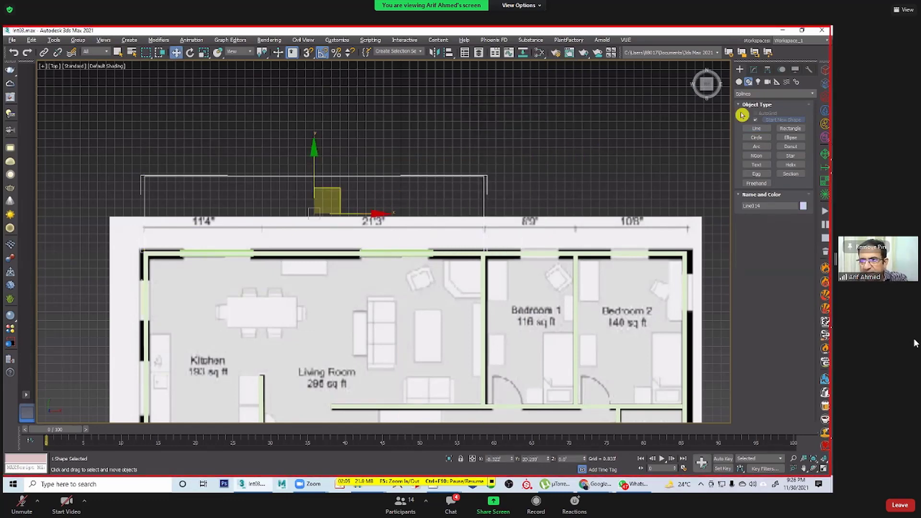
pyautogui.click(754, 69)
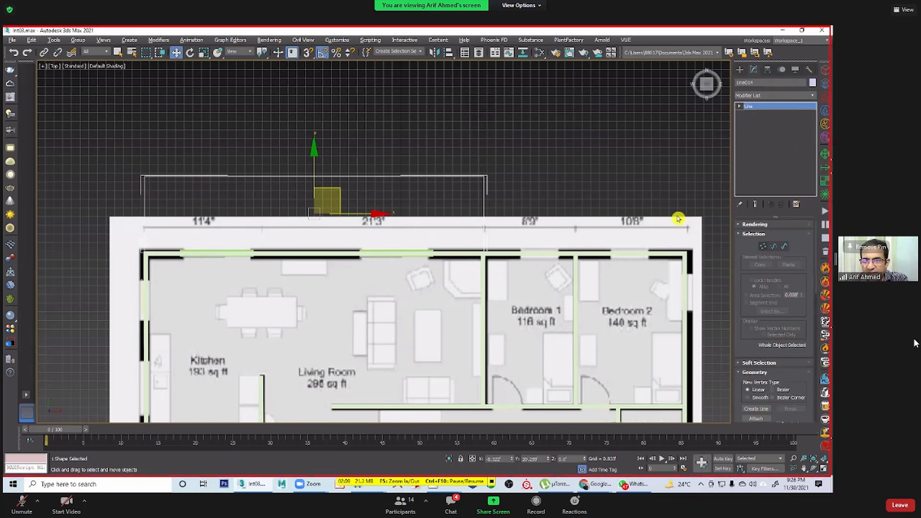
pyautogui.click(763, 246)
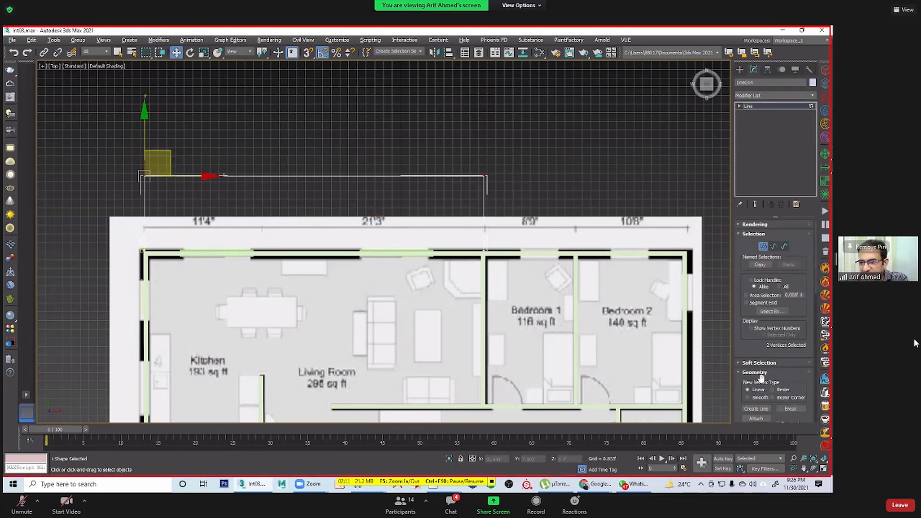
pyautogui.scroll(-5, 760, 377)
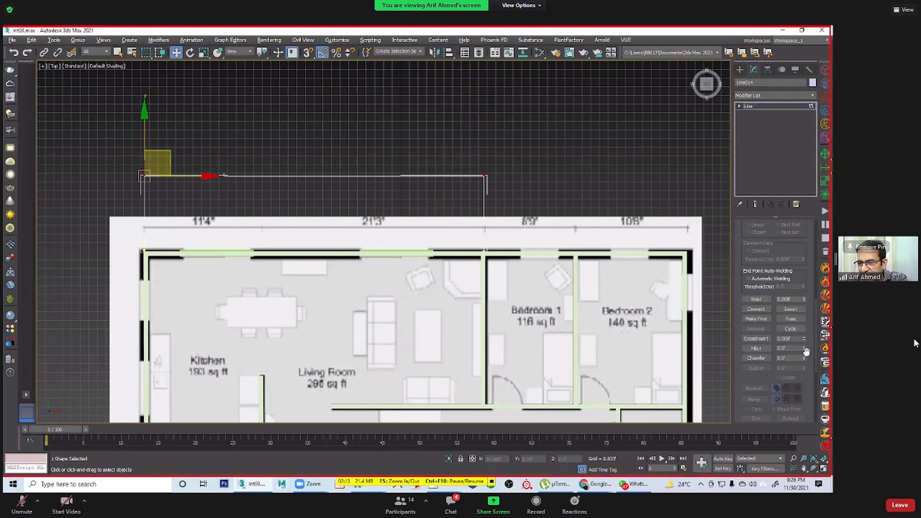
pyautogui.moveTo(805, 351); pyautogui.dragTo(805, 341)
pyautogui.hotkey('ctrl', 'z')
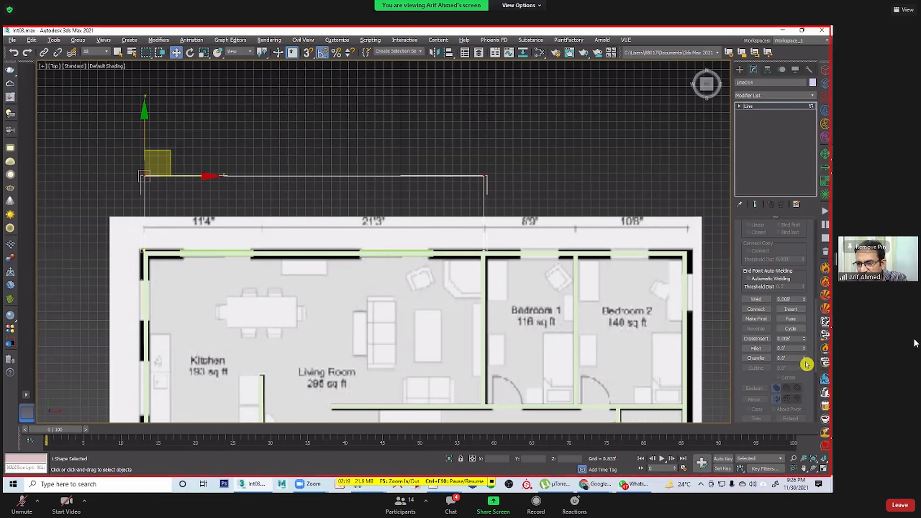
pyautogui.moveTo(806, 365); pyautogui.dragTo(811, 340)
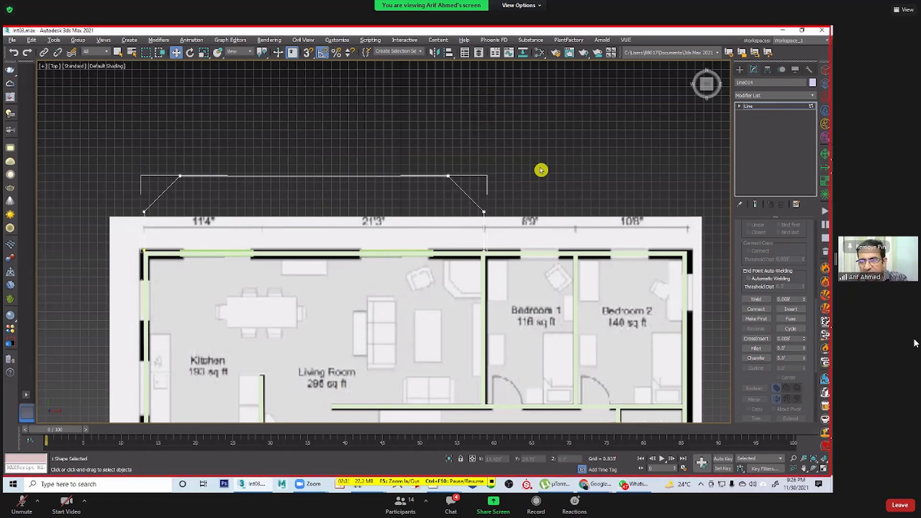
# Step: Return to the perspective view, leave vertex editing on the chamfered line and deselect it
pyautogui.hotkey('alt', 'w')
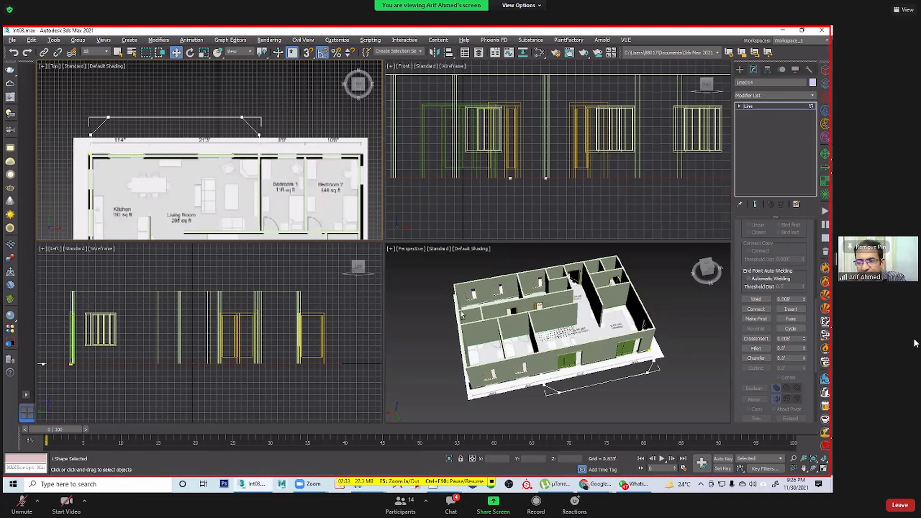
pyautogui.hotkey('alt', 'w')
pyautogui.keyDown('alt'); pyautogui.moveTo(476, 286); pyautogui.dragTo(661, 163, button='middle'); pyautogui.keyUp('alt')
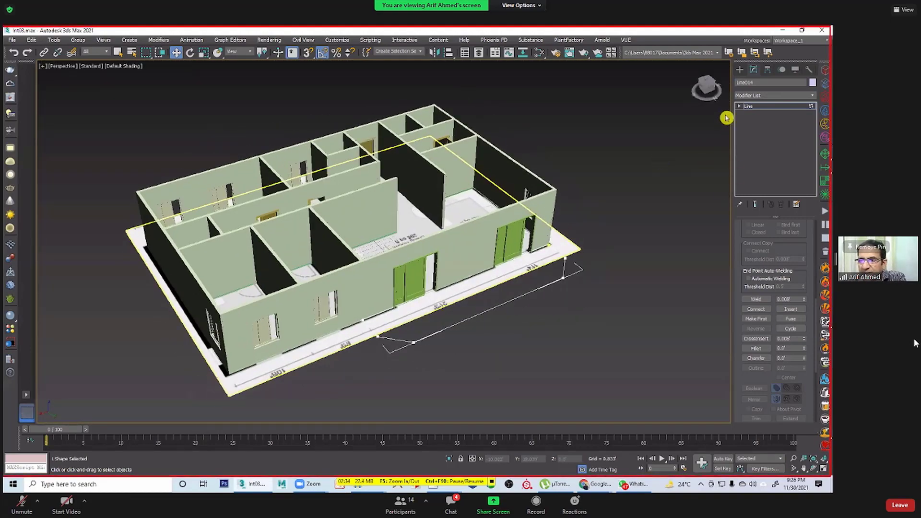
pyautogui.click(740, 106)
pyautogui.click(755, 107)
pyautogui.click(606, 280)
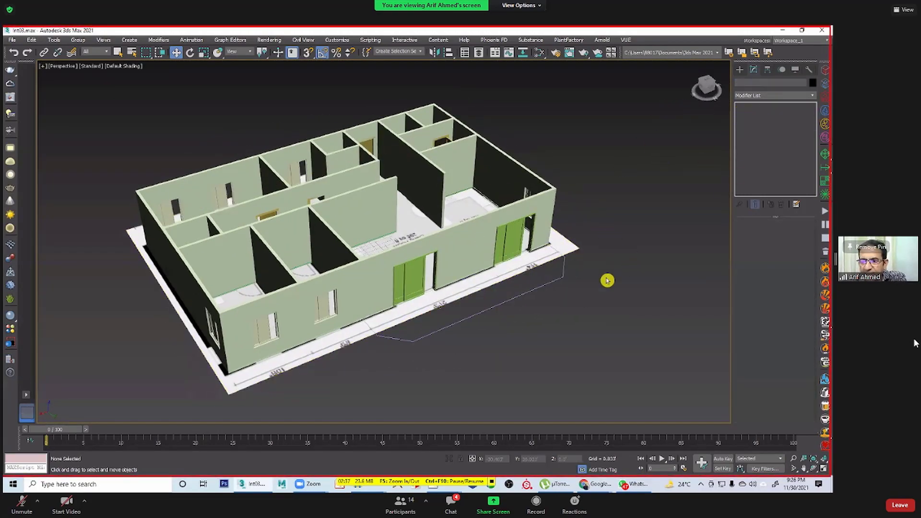
# Step: Create an AEC Extended railing about 7.1' long and 5.9' high in front of the house beside the chamfered line
pyautogui.keyDown('alt'); pyautogui.moveTo(606, 280); pyautogui.dragTo(655, 220, button='middle'); pyautogui.keyUp('alt')
pyautogui.click(740, 69)
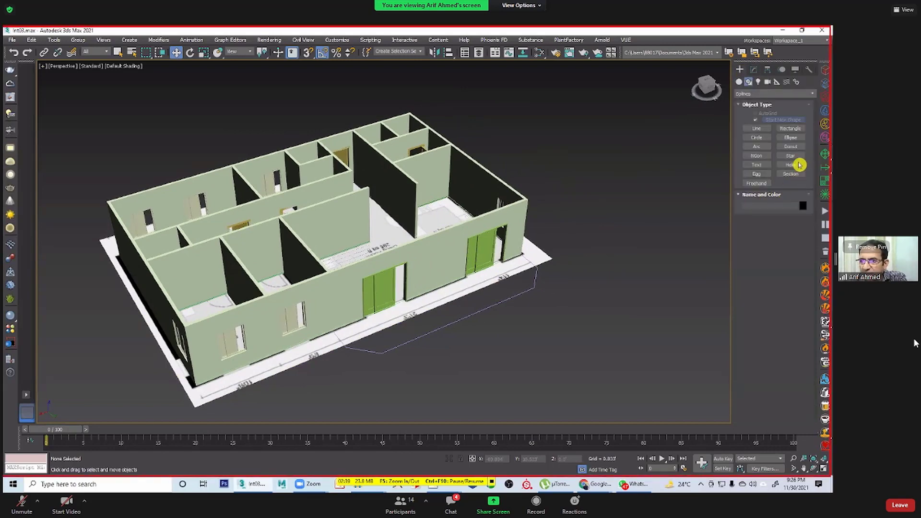
pyautogui.click(747, 83)
pyautogui.click(739, 82)
pyautogui.click(762, 94)
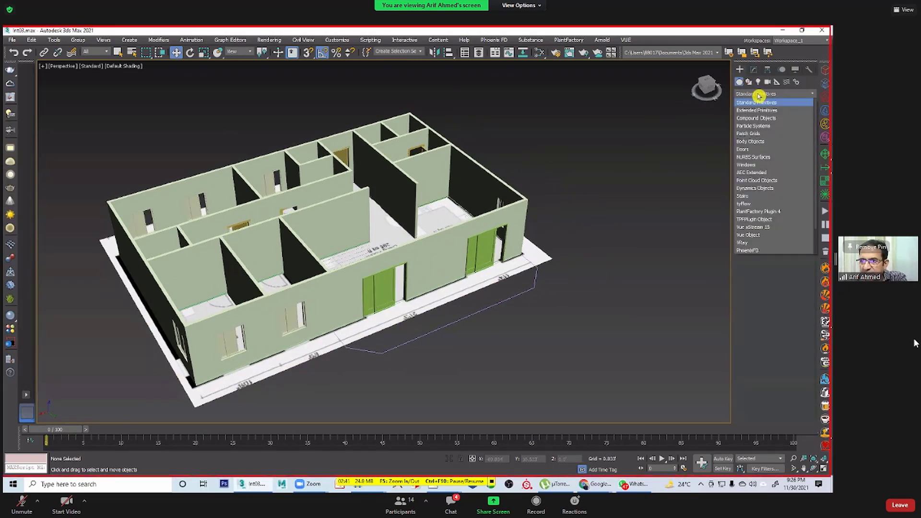
pyautogui.click(762, 173)
pyautogui.click(790, 121)
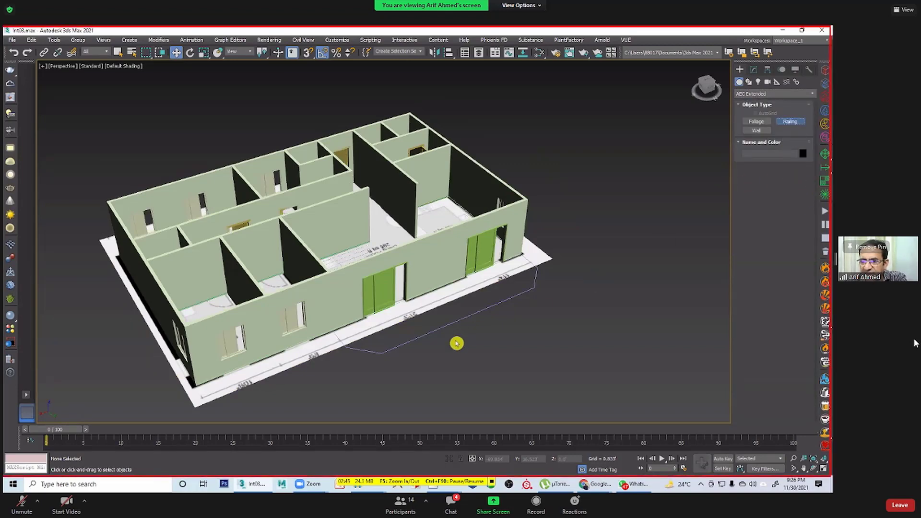
pyautogui.moveTo(474, 351); pyautogui.dragTo(516, 331)
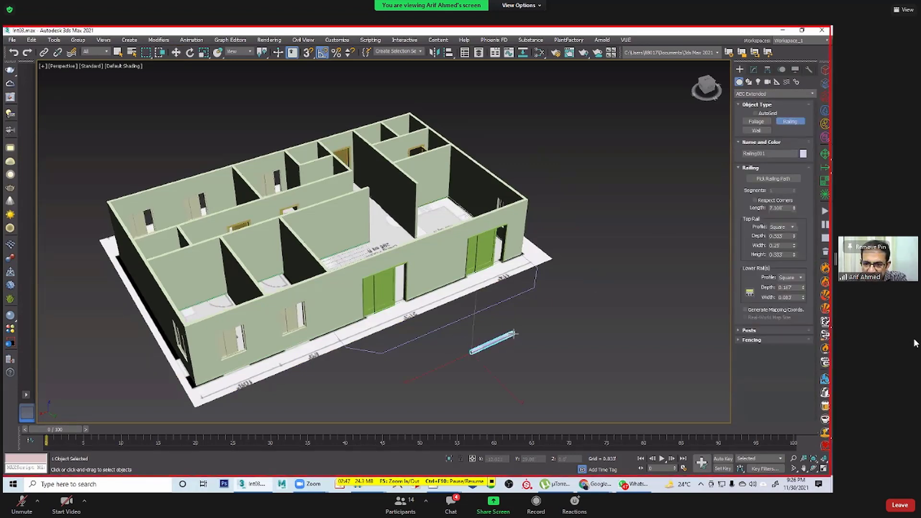
pyautogui.click(515, 291)
pyautogui.press('w')
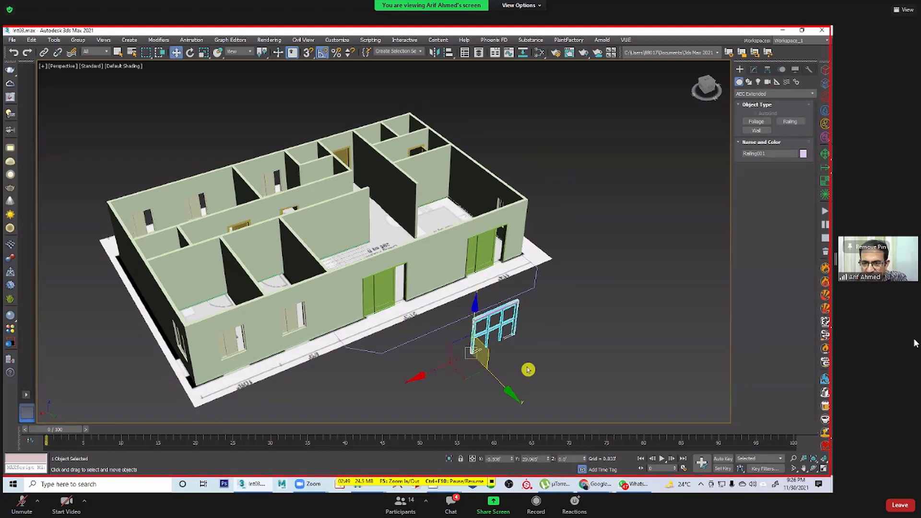
# Step: Assign the chamfered line as the railing's path and make the railing respect its corners
pyautogui.keyDown('alt'); pyautogui.moveTo(529, 370); pyautogui.dragTo(557, 269, button='middle'); pyautogui.keyUp('alt')
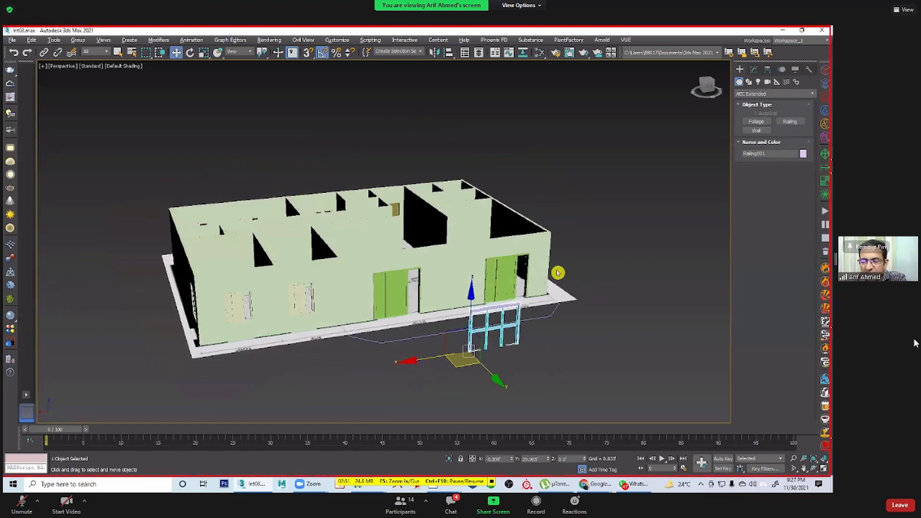
pyautogui.click(753, 74)
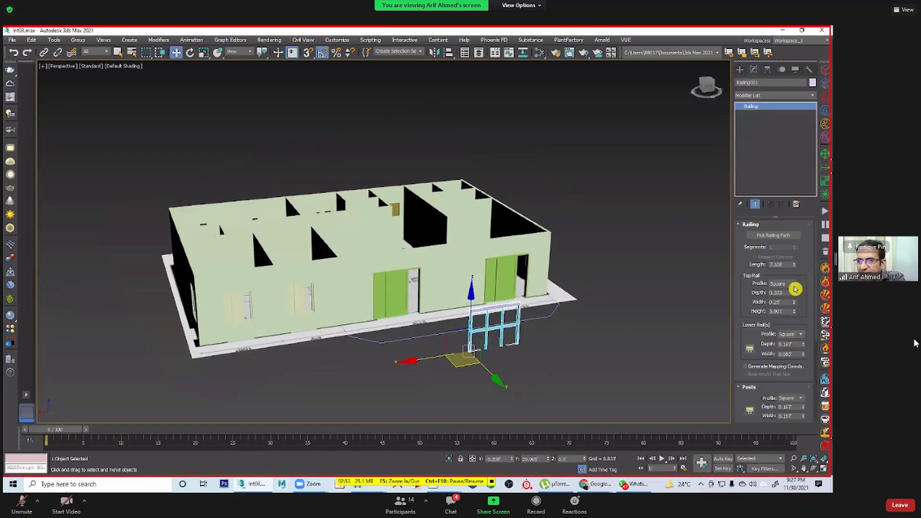
pyautogui.click(759, 236)
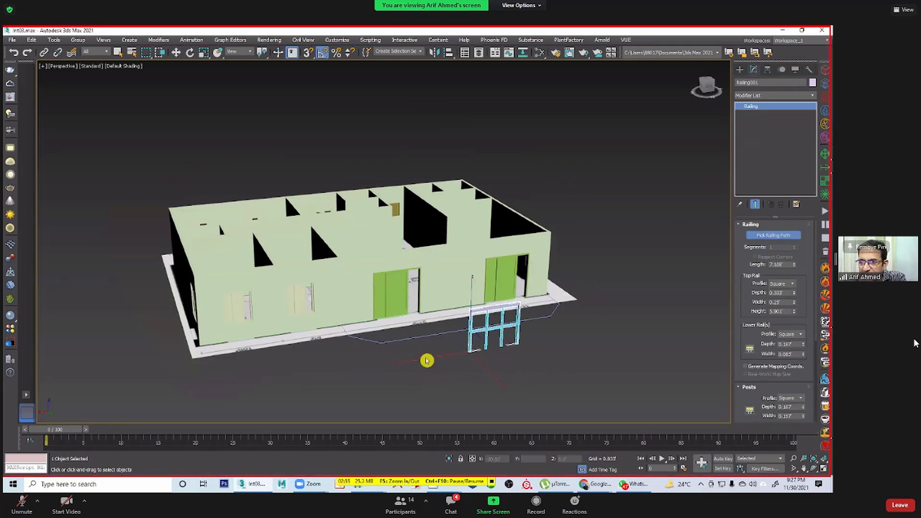
pyautogui.click(383, 356)
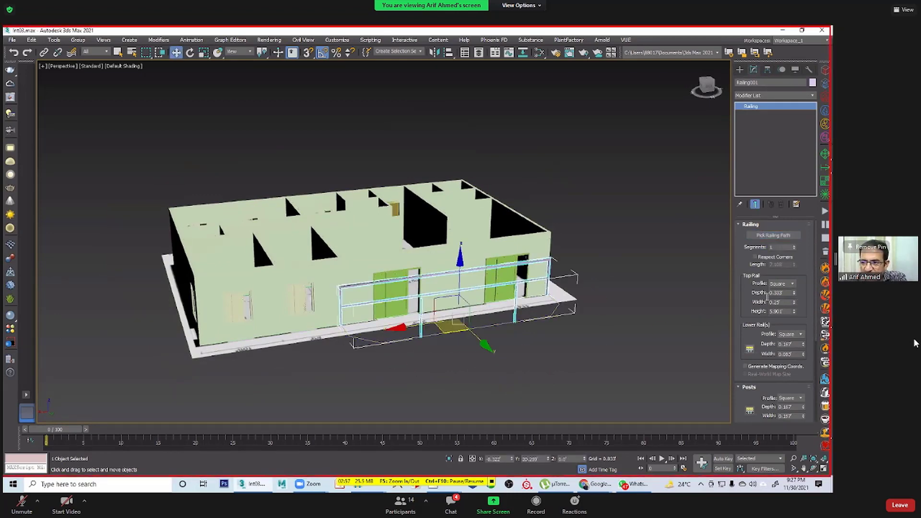
pyautogui.click(755, 257)
pyautogui.keyDown('alt'); pyautogui.moveTo(558, 365); pyautogui.dragTo(532, 363, button='middle'); pyautogui.keyUp('alt')
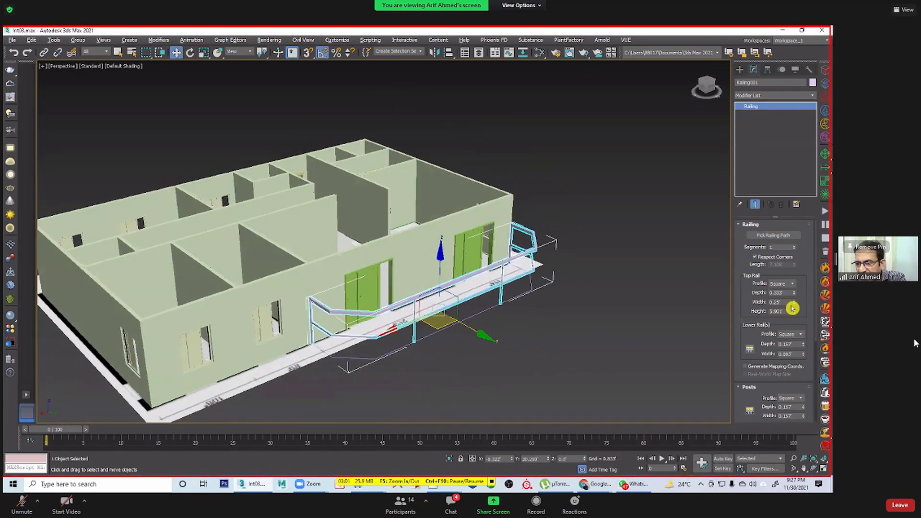
# Step: Try a top rail height of 2.5', and settle on a height of 3'
pyautogui.press('z')
pyautogui.moveTo(787, 309); pyautogui.dragTo(784, 307, button='middle')
pyautogui.moveTo(786, 311); pyautogui.dragTo(661, 328)
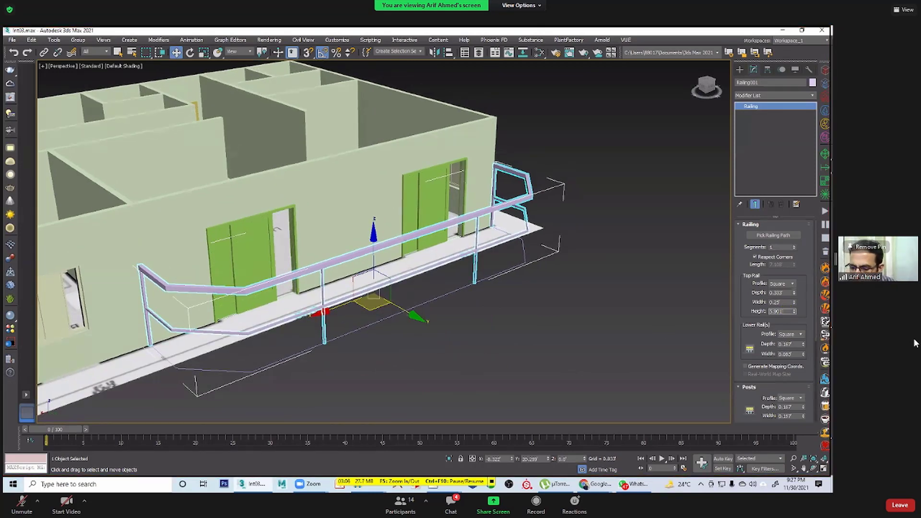
pyautogui.write('2.5')
pyautogui.press('Return')
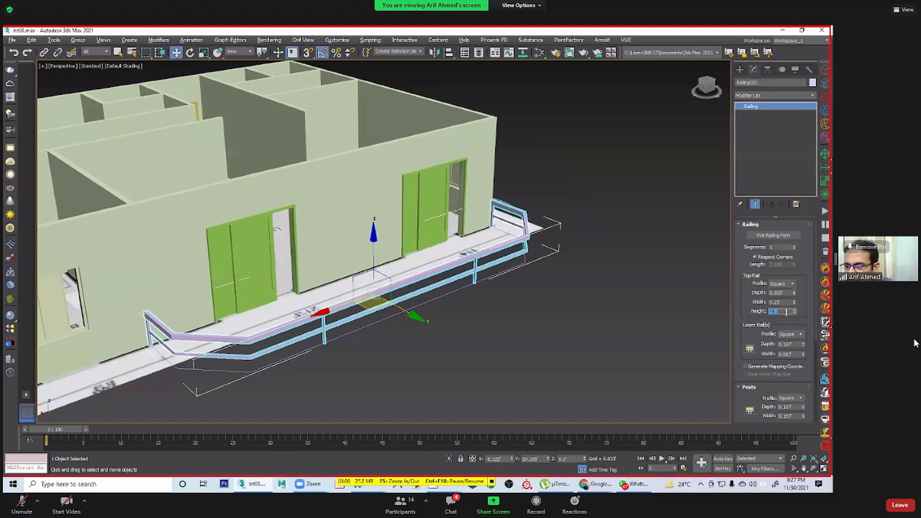
pyautogui.keyDown('alt'); pyautogui.moveTo(712, 330); pyautogui.dragTo(711, 295, button='middle'); pyautogui.keyUp('alt')
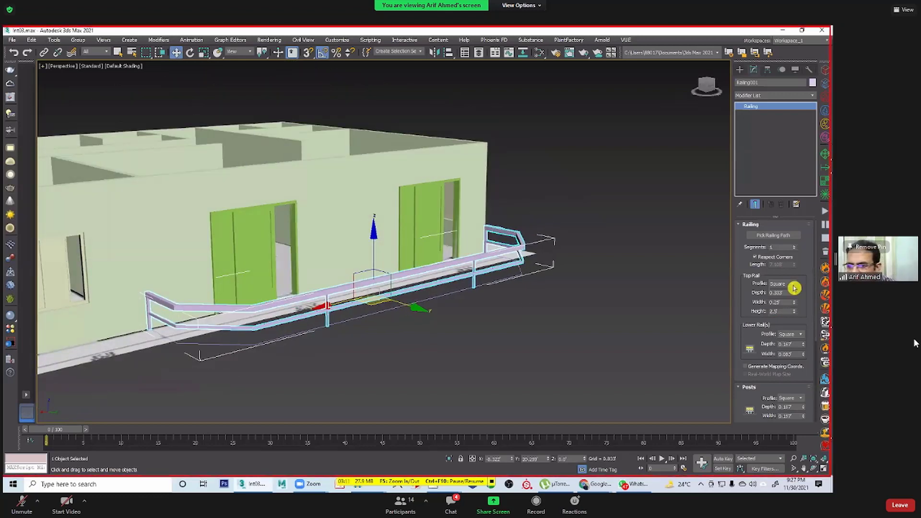
pyautogui.write('3')
pyautogui.press('Return')
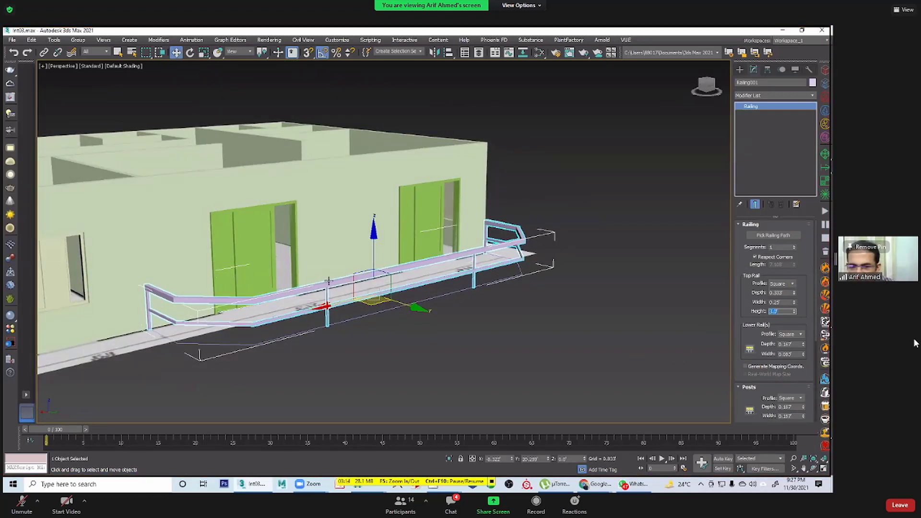
# Step: Give the lower rail a Round profile with a depth of 0.278' and a width of 0.264'
pyautogui.keyDown('alt'); pyautogui.moveTo(470, 351); pyautogui.dragTo(520, 344, button='middle'); pyautogui.keyUp('alt')
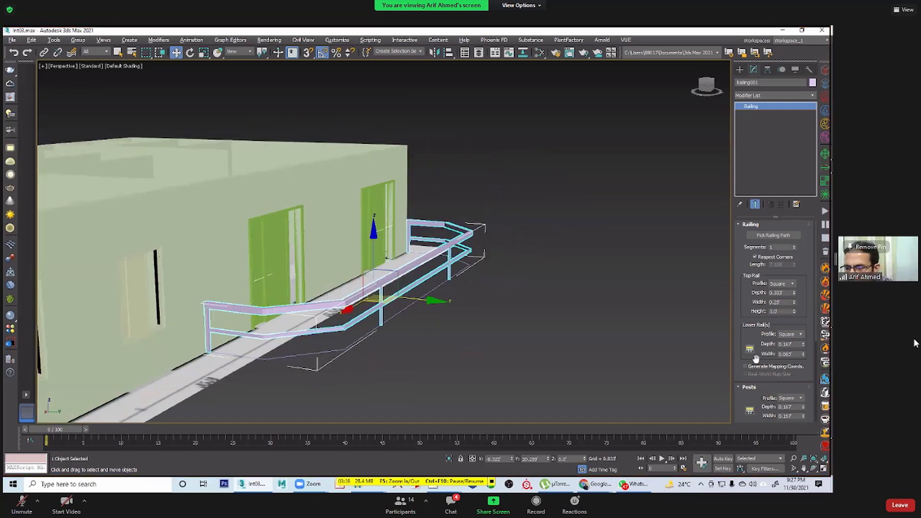
pyautogui.click(800, 335)
pyautogui.click(797, 347)
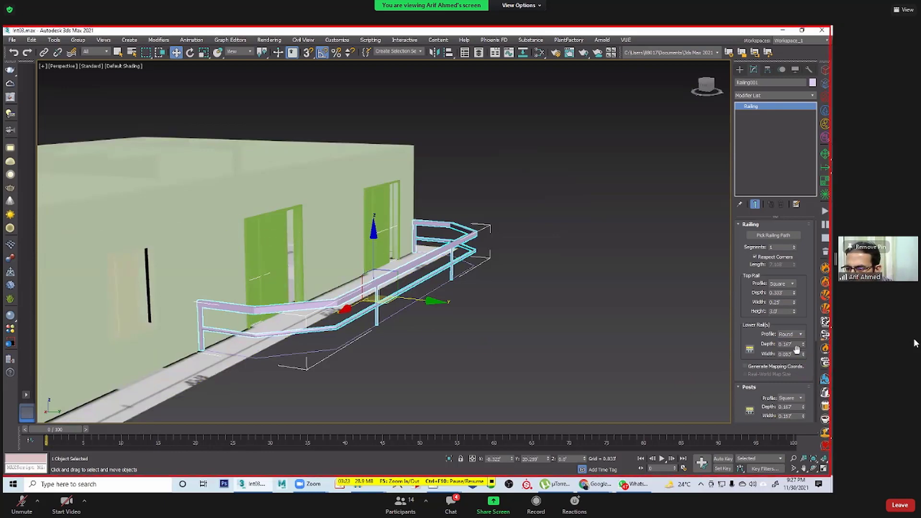
pyautogui.moveTo(803, 344); pyautogui.dragTo(809, 319)
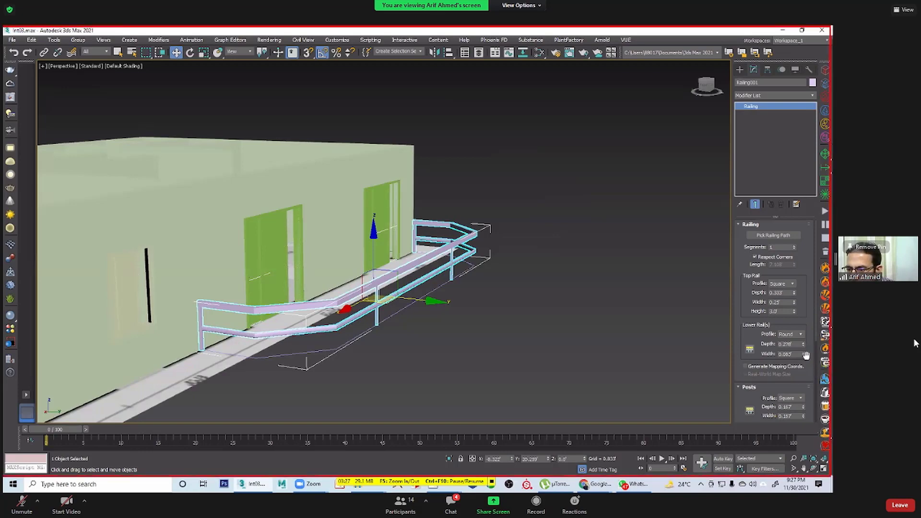
pyautogui.moveTo(805, 355); pyautogui.dragTo(13, 260)
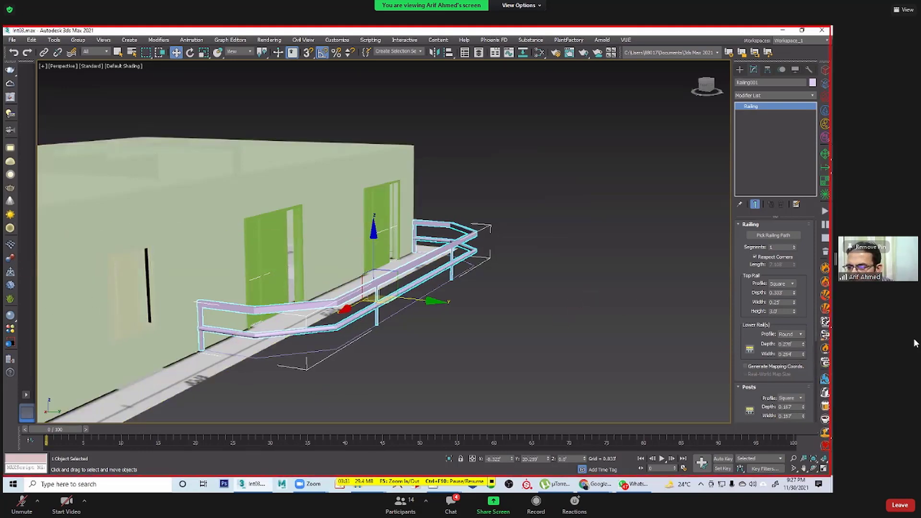
# Step: Widen the railing's top rail to 0.37'
pyautogui.moveTo(795, 307); pyautogui.dragTo(801, 280)
pyautogui.keyDown('alt'); pyautogui.moveTo(527, 290); pyautogui.dragTo(479, 292, button='middle'); pyautogui.keyUp('alt')
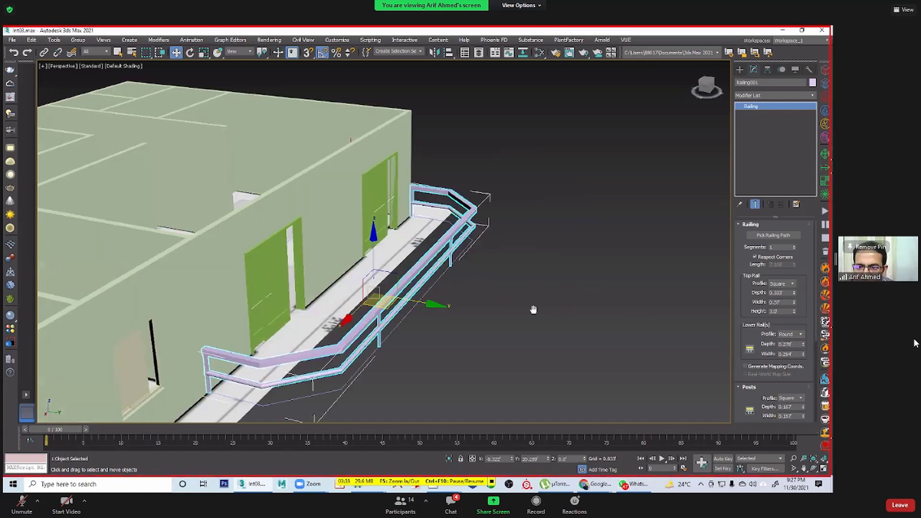
pyautogui.moveTo(533, 310); pyautogui.dragTo(547, 219, button='middle')
pyautogui.scroll(3, 547, 218)
# Step: Try the Round profile on the top rail and return it to Square
pyautogui.moveTo(756, 332); pyautogui.dragTo(798, 287, button='middle')
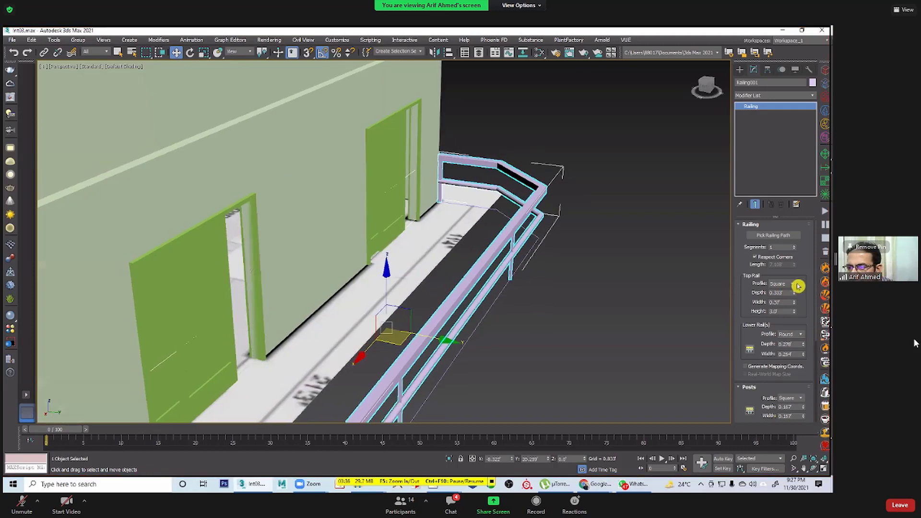
pyautogui.click(792, 284)
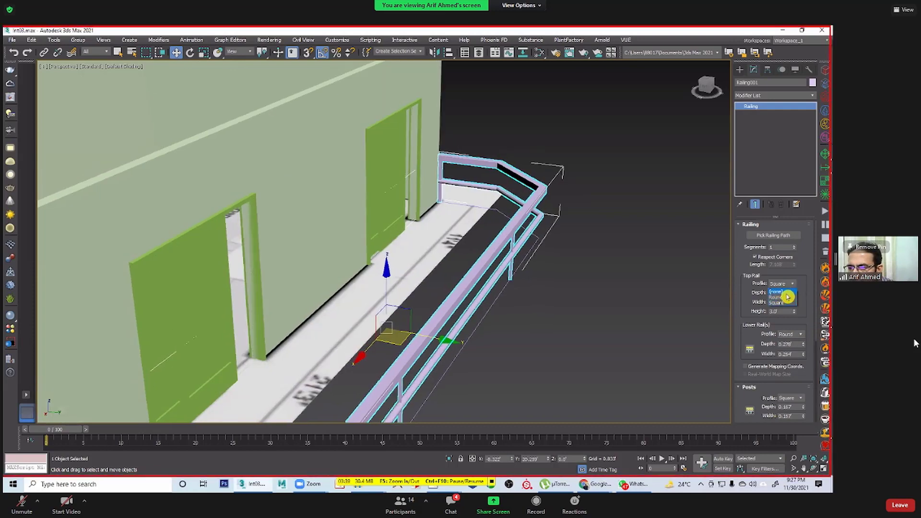
pyautogui.click(786, 297)
pyautogui.keyDown('alt'); pyautogui.moveTo(588, 314); pyautogui.dragTo(556, 310, button='middle'); pyautogui.keyUp('alt')
pyautogui.keyDown('alt'); pyautogui.moveTo(297, 287); pyautogui.dragTo(264, 287, button='middle'); pyautogui.keyUp('alt')
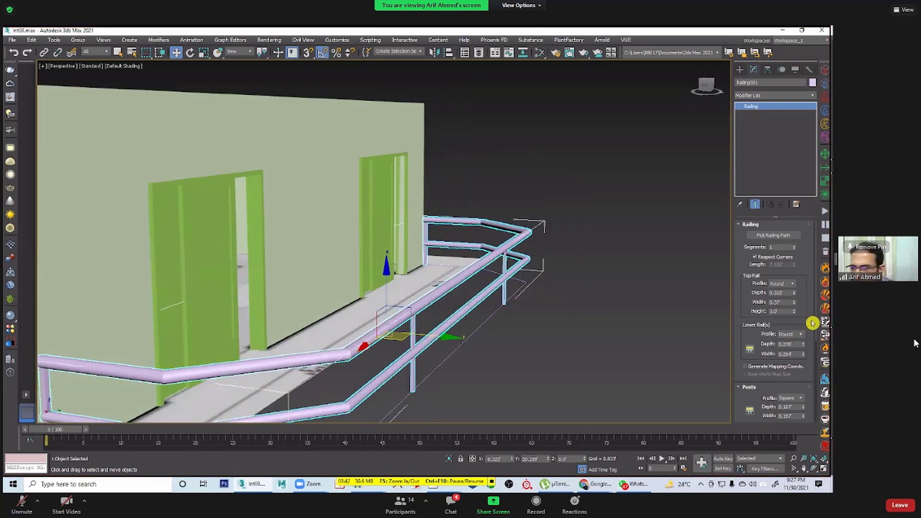
pyautogui.moveTo(755, 328); pyautogui.dragTo(783, 285, button='middle')
pyautogui.click(783, 285)
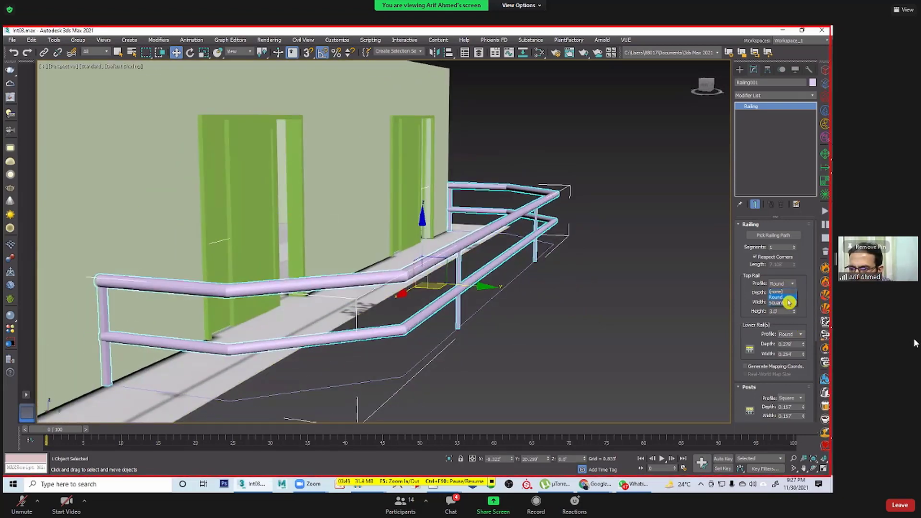
pyautogui.click(788, 297)
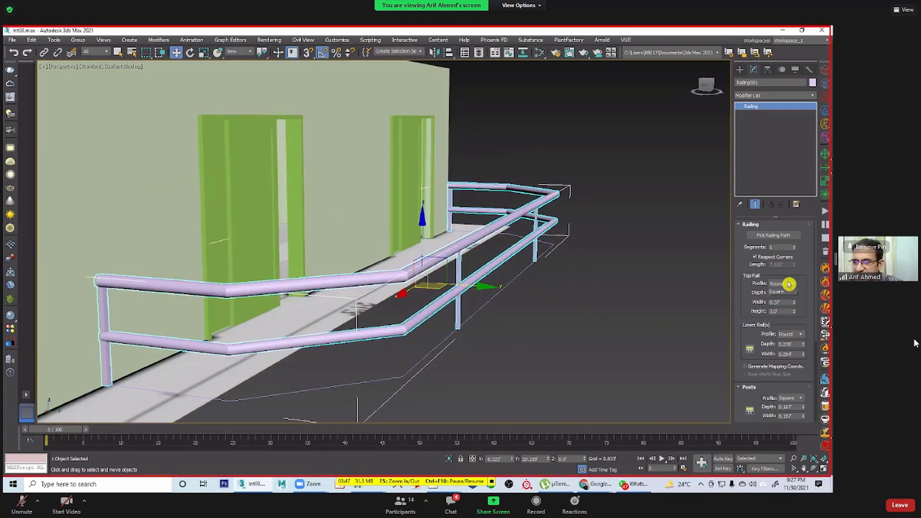
pyautogui.click(785, 303)
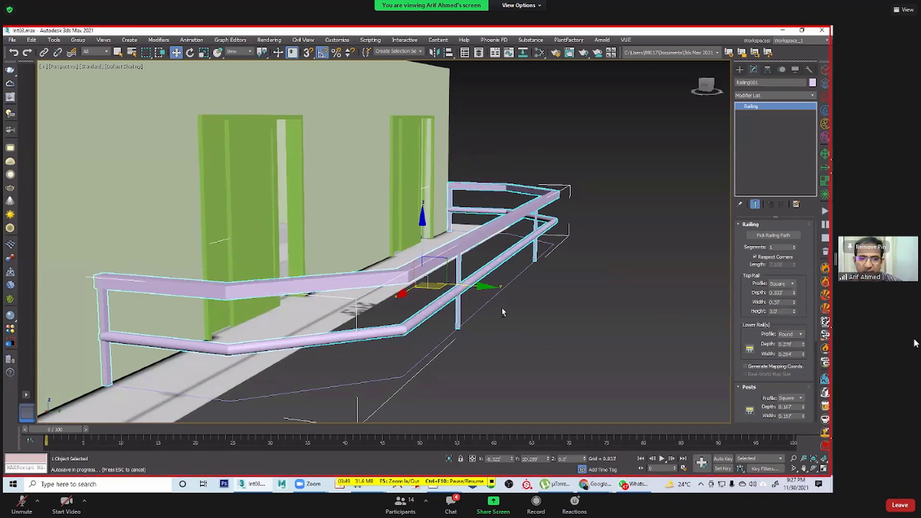
# Step: Increase the number of lower rails to 3 in the Lower Rail Spacing settings
pyautogui.keyDown('alt'); pyautogui.moveTo(502, 309); pyautogui.dragTo(440, 344, button='middle'); pyautogui.keyUp('alt')
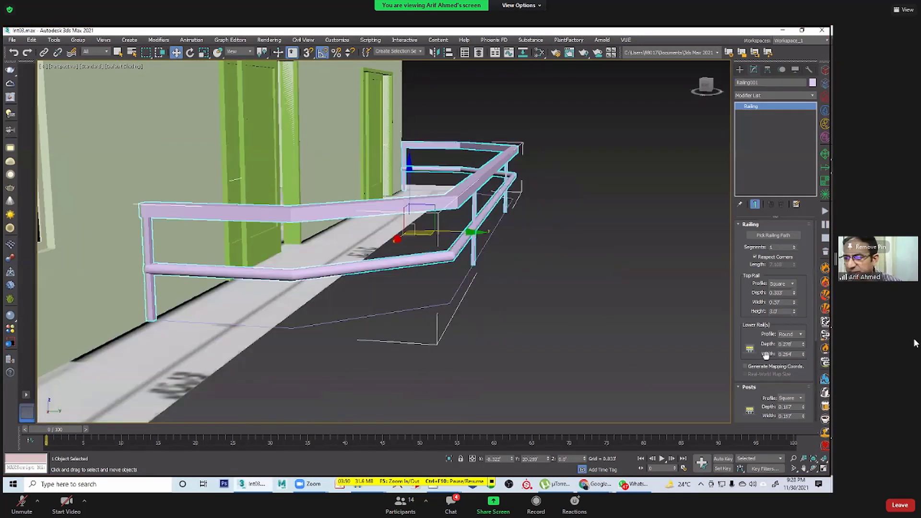
pyautogui.moveTo(752, 352); pyautogui.dragTo(752, 318)
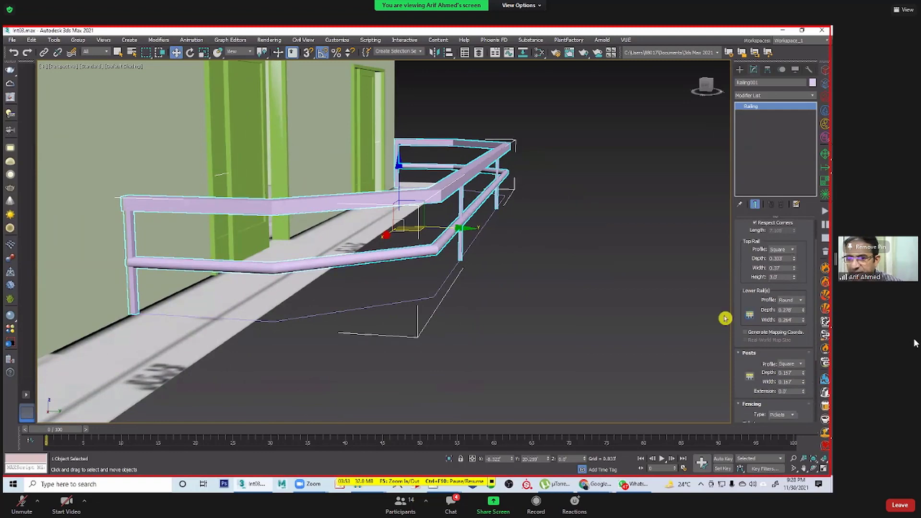
pyautogui.click(93, 72)
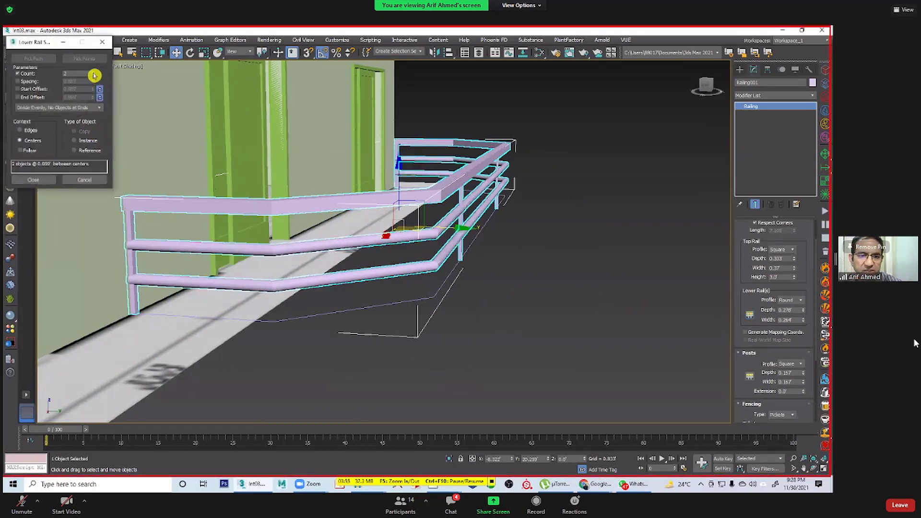
pyautogui.click(93, 72)
pyautogui.click(33, 180)
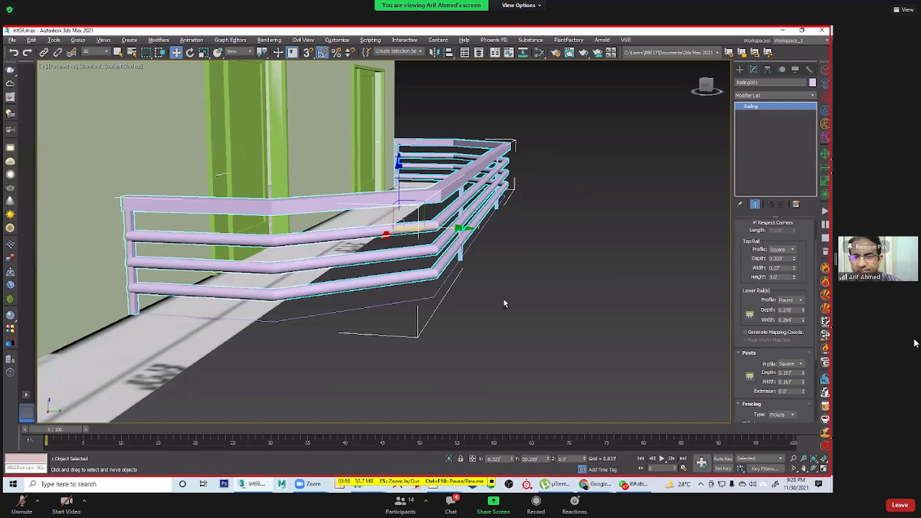
# Step: Set the railing's post count to 3 and enlarge the posts to a depth of 0.652' and a width of 0.438'
pyautogui.keyDown('alt'); pyautogui.moveTo(504, 304); pyautogui.dragTo(606, 320, button='middle'); pyautogui.keyUp('alt')
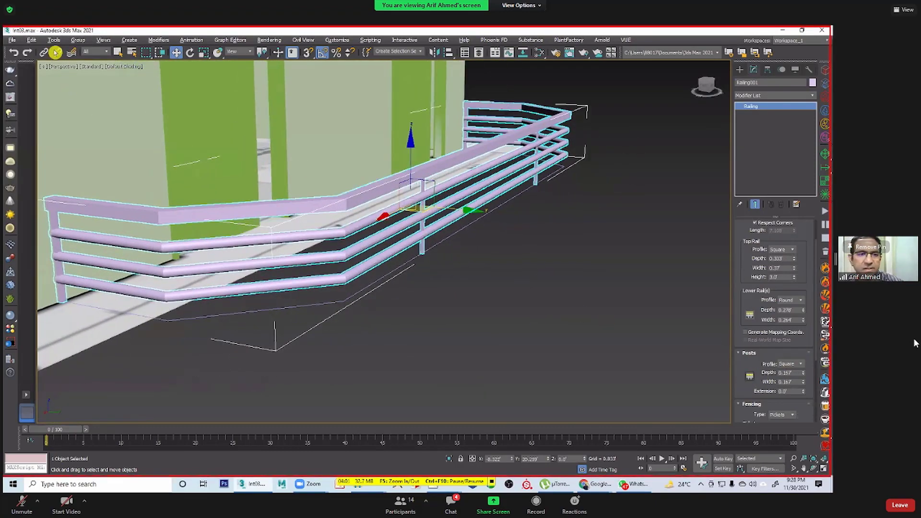
pyautogui.click(749, 377)
pyautogui.moveTo(48, 43); pyautogui.dragTo(566, 147)
pyautogui.click(612, 178)
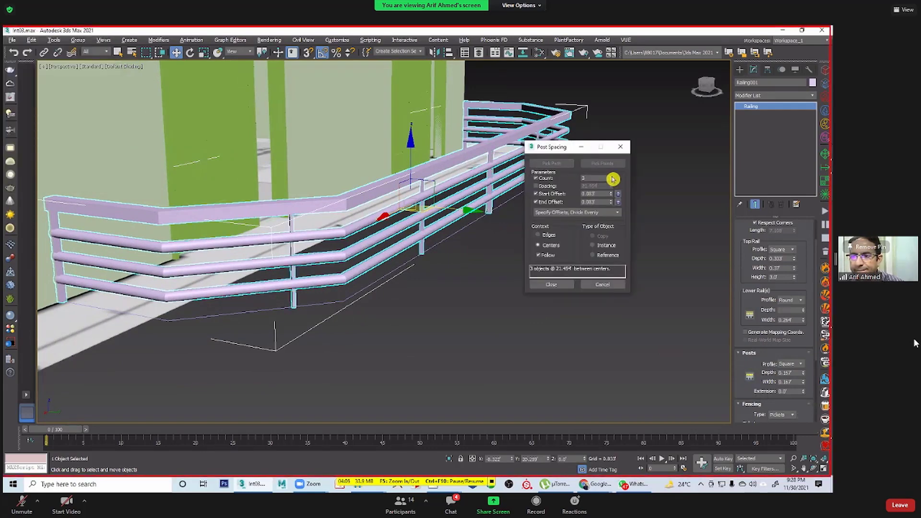
pyautogui.click(612, 178)
pyautogui.click(611, 180)
pyautogui.click(551, 284)
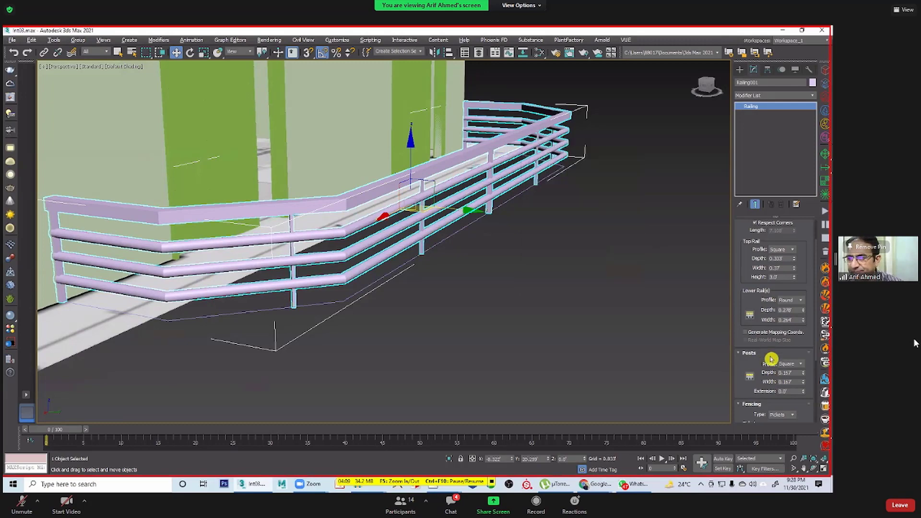
pyautogui.moveTo(804, 374); pyautogui.dragTo(779, 249)
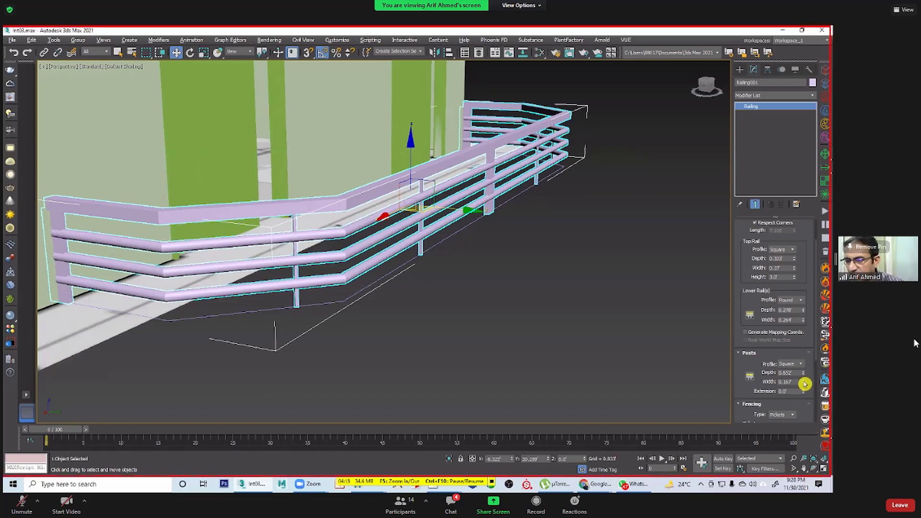
pyautogui.moveTo(804, 384); pyautogui.dragTo(800, 312)
# Step: Clone the finished railing straight up, placing the copy about 7' above the original
pyautogui.keyDown('alt'); pyautogui.moveTo(482, 263); pyautogui.dragTo(454, 305, button='middle'); pyautogui.keyUp('alt')
pyautogui.scroll(-3, 437, 299)
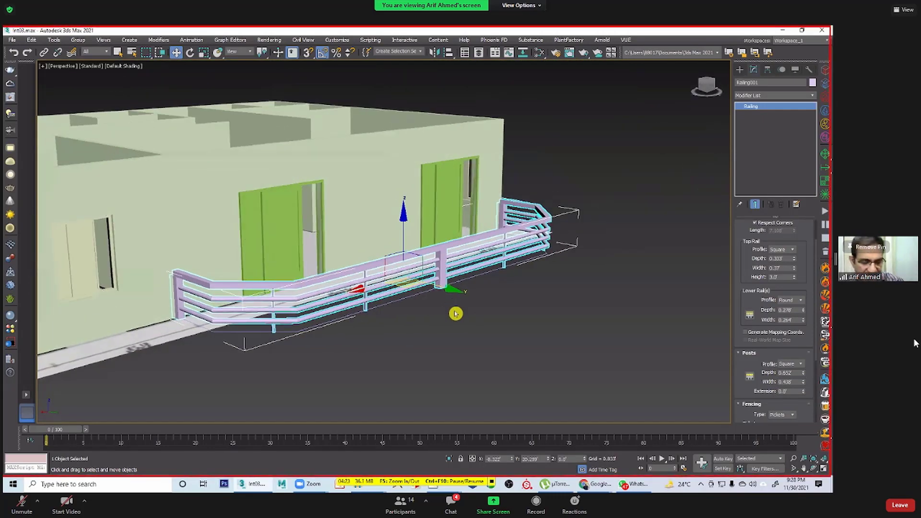
pyautogui.keyDown('shift'); pyautogui.moveTo(403, 249); pyautogui.dragTo(413, 122); pyautogui.keyUp('shift')
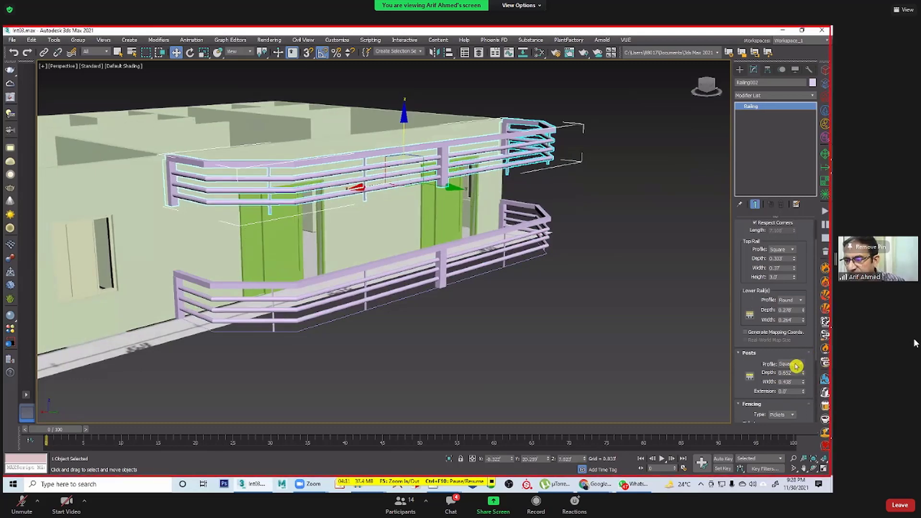
# Step: Set the fencing type of the upper railing copy to Solid Fill and deselect it
pyautogui.click(794, 365)
pyautogui.click(796, 366)
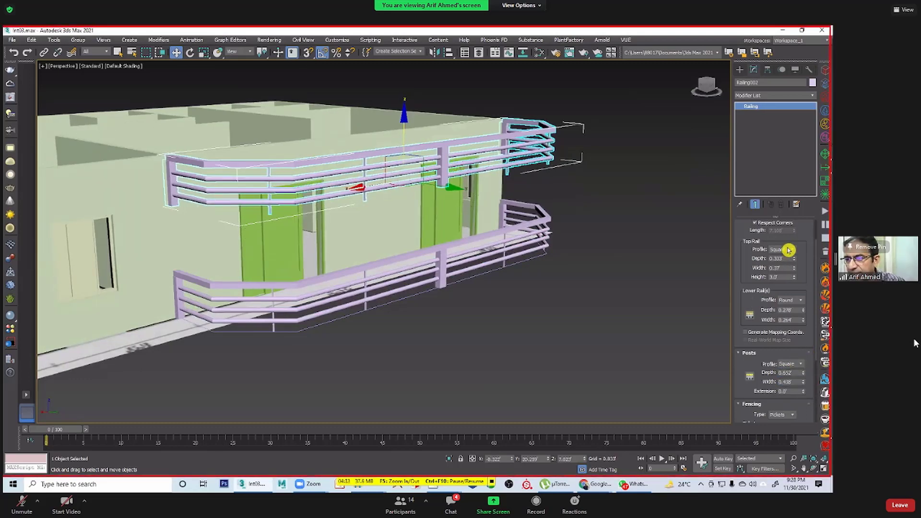
pyautogui.click(789, 250)
pyautogui.scroll(-3, 749, 351)
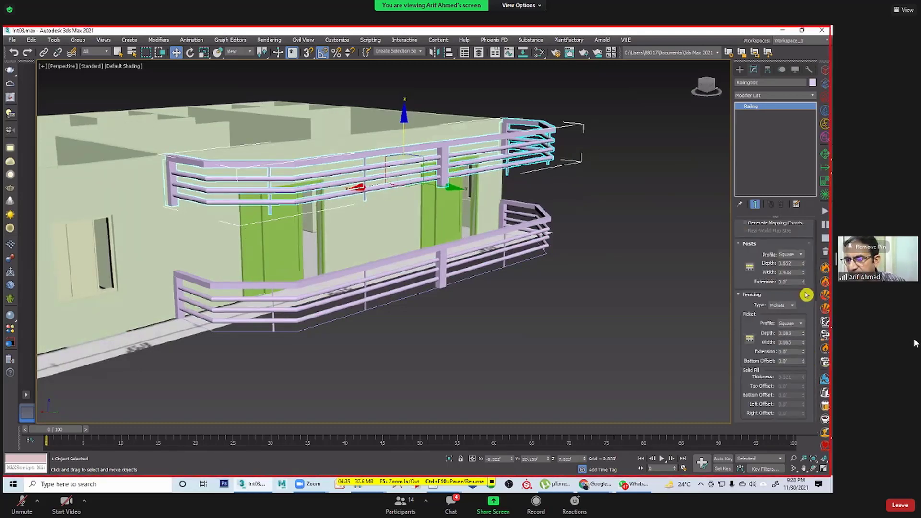
pyautogui.click(777, 325)
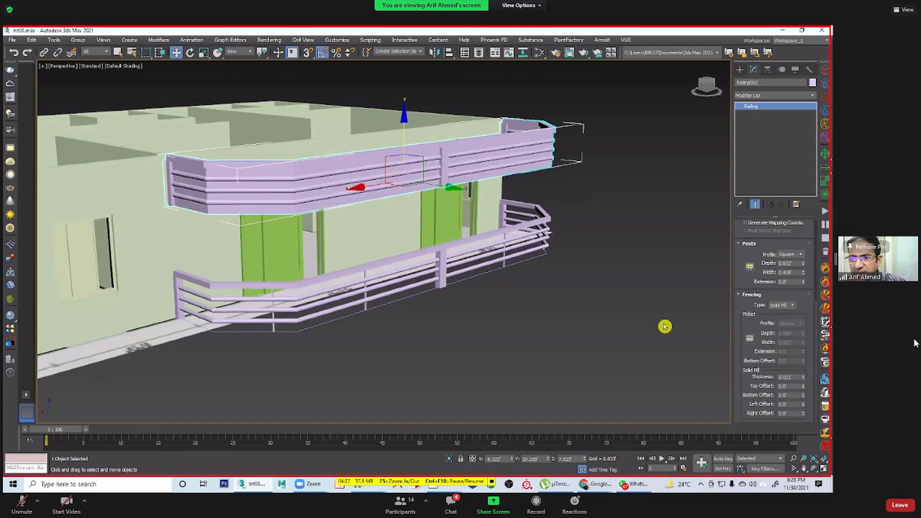
pyautogui.click(595, 355)
pyautogui.moveTo(595, 352)
pyautogui.keyDown('alt'); pyautogui.mouseDown(button='middle')
pyautogui.moveTo(607, 348)
pyautogui.moveTo(555, 353)
pyautogui.moveTo(601, 357)
pyautogui.mouseUp(button='middle'); pyautogui.keyUp('alt')
pyautogui.scroll(-10, 552, 360)
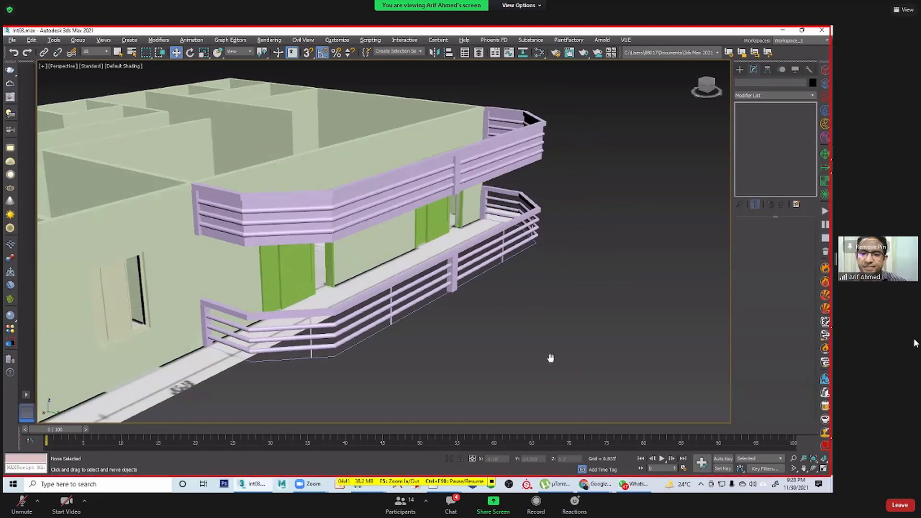
# Step: Hide the floor plan reference image in the Top view, keeping the walls and railings displayed
pyautogui.moveTo(538, 359); pyautogui.dragTo(321, 190, button='middle')
pyautogui.hotkey('alt', 'w')
pyautogui.middleClick(364, 193)
pyautogui.hotkey('alt', 'w')
pyautogui.moveTo(587, 175); pyautogui.dragTo(568, 128, button='middle')
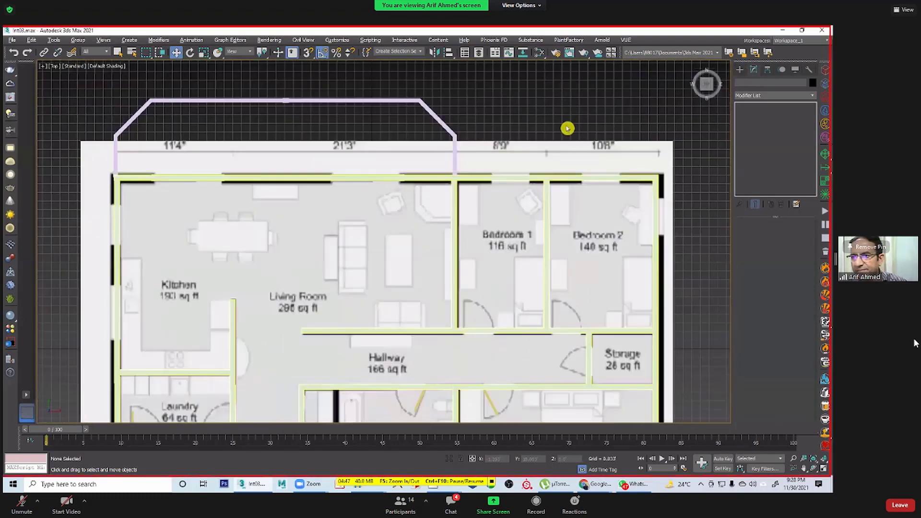
pyautogui.moveTo(355, 219); pyautogui.dragTo(350, 201, button='middle')
pyautogui.scroll(-3, 349, 194)
pyautogui.scroll(-3, 231, 277)
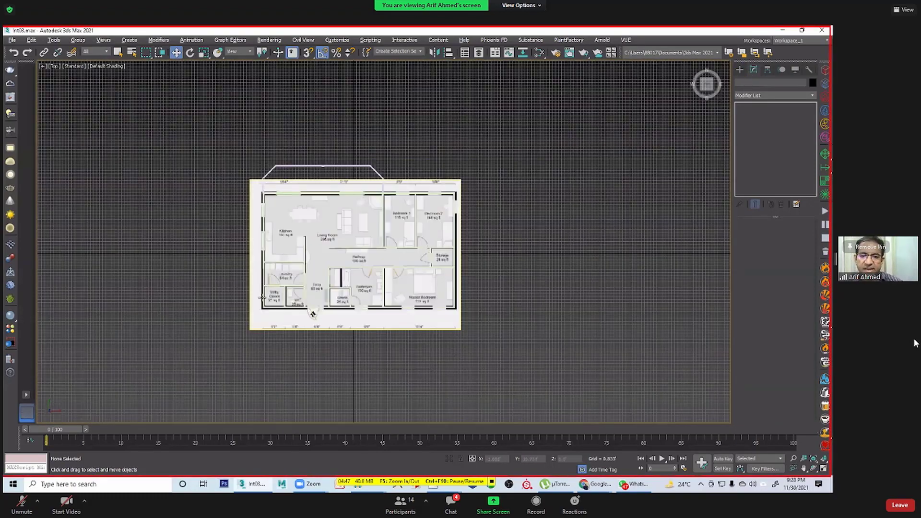
pyautogui.moveTo(432, 168); pyautogui.dragTo(430, 164, button='middle')
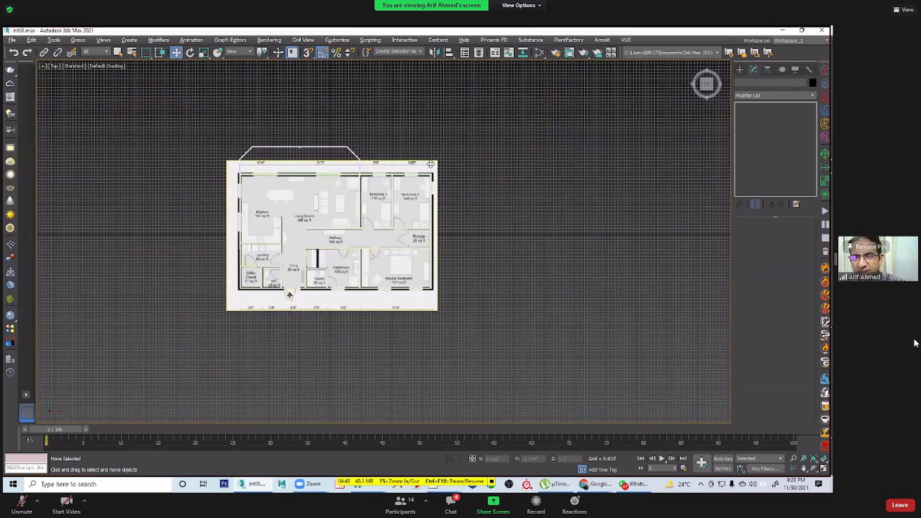
pyautogui.rightClick(430, 164)
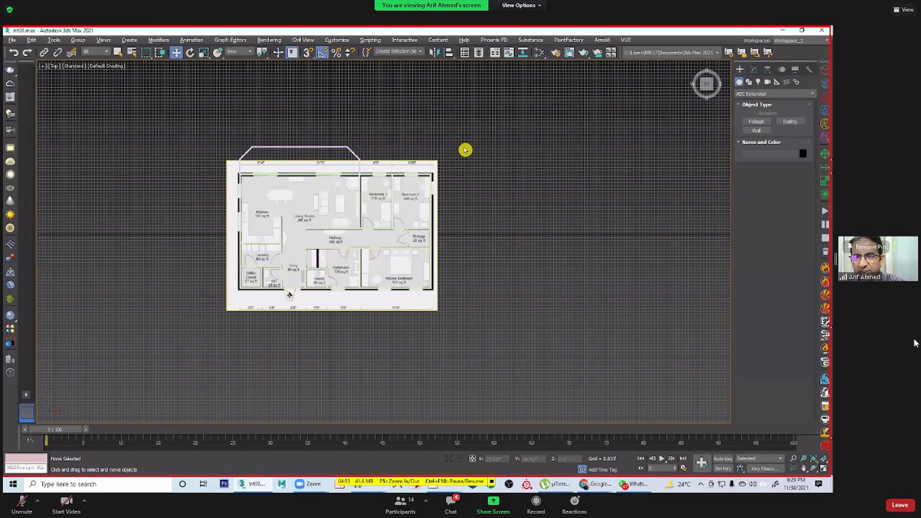
pyautogui.click(449, 130)
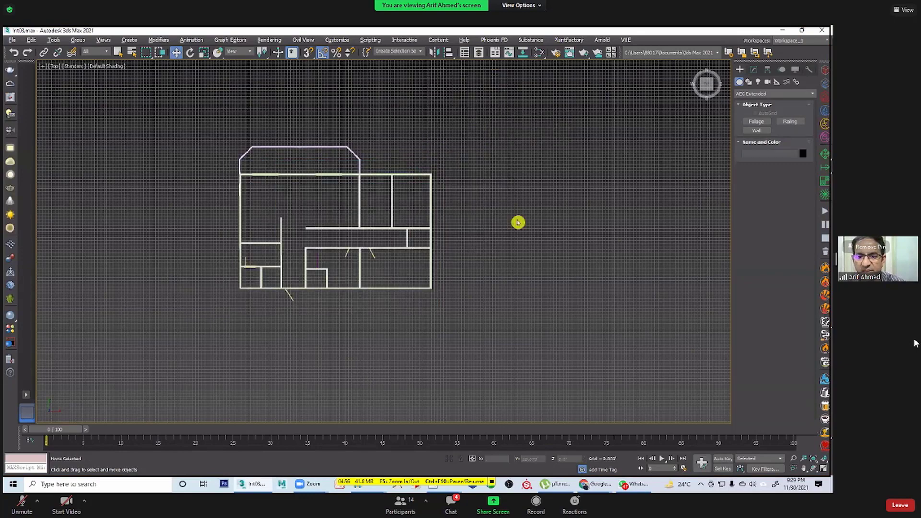
pyautogui.scroll(2, 409, 220)
pyautogui.moveTo(476, 211); pyautogui.dragTo(528, 218, button='middle')
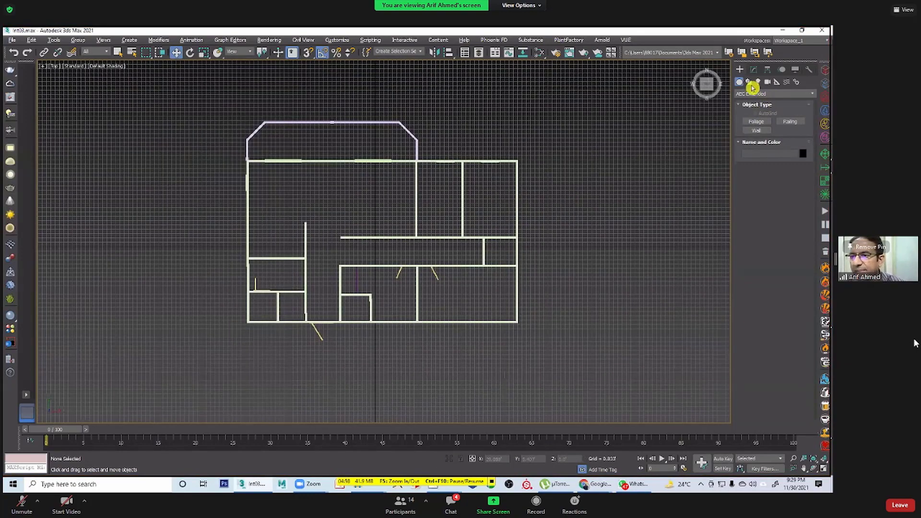
# Step: Start a Line spline in the Top view, tracing the chamfered railing outline and continuing to the building's upper-right outer corner
pyautogui.click(749, 82)
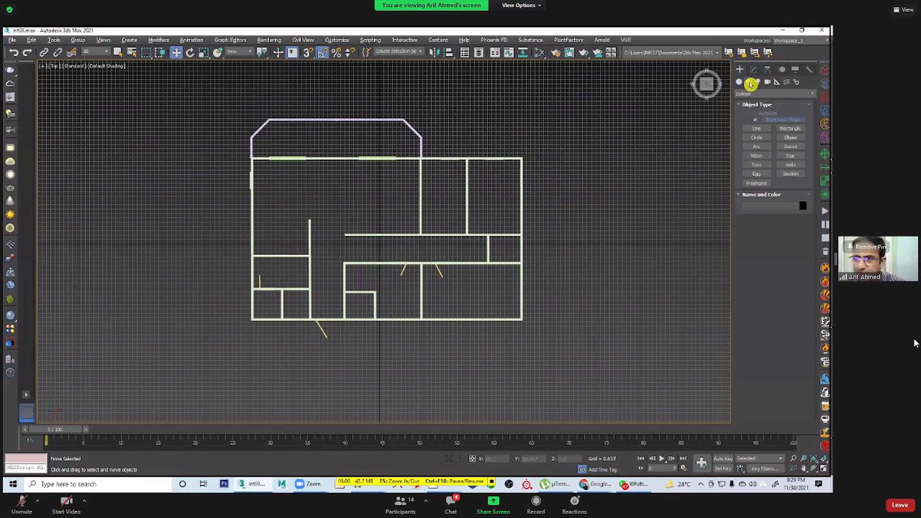
pyautogui.click(757, 128)
pyautogui.moveTo(389, 226); pyautogui.dragTo(355, 260, button='middle')
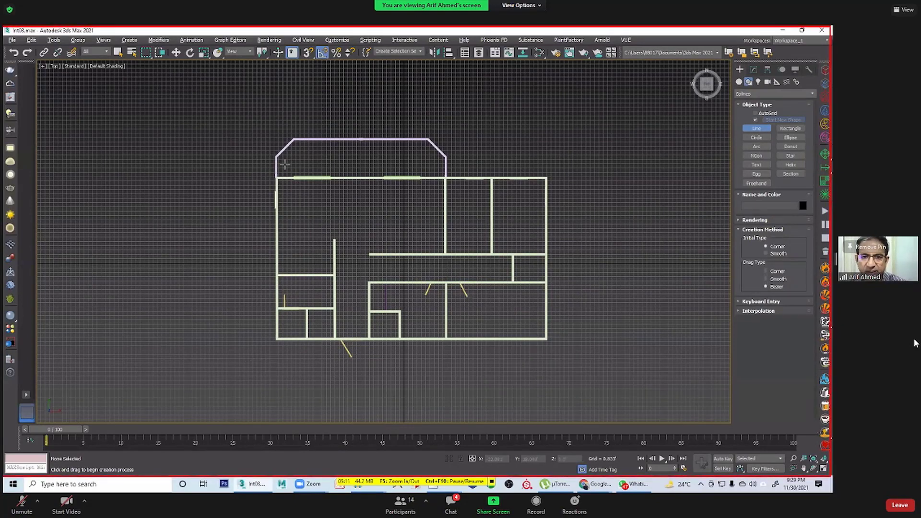
pyautogui.scroll(3, 285, 165)
pyautogui.moveTo(260, 197); pyautogui.dragTo(255, 210, button='middle')
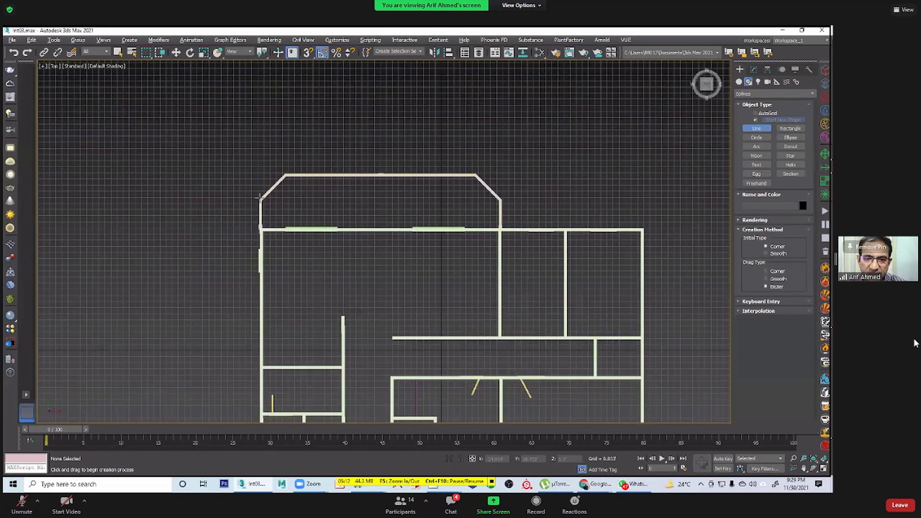
pyautogui.click(261, 198)
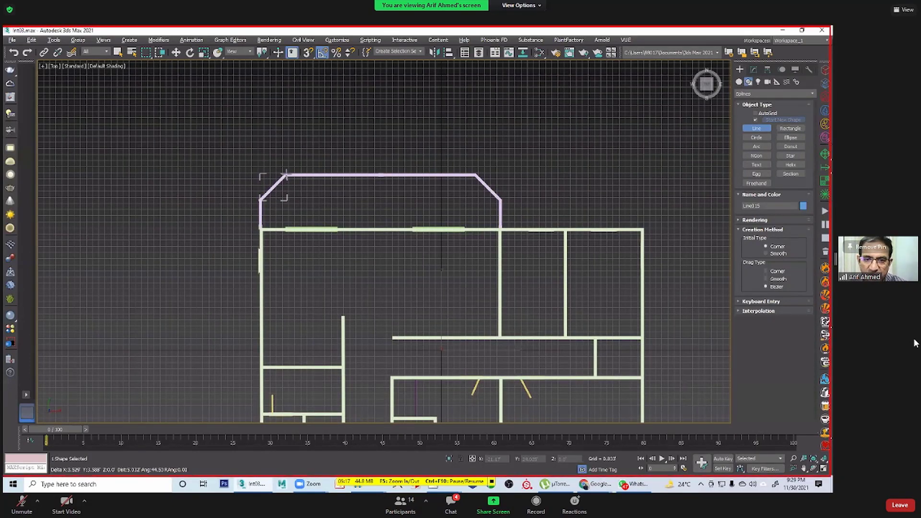
pyautogui.click(286, 175)
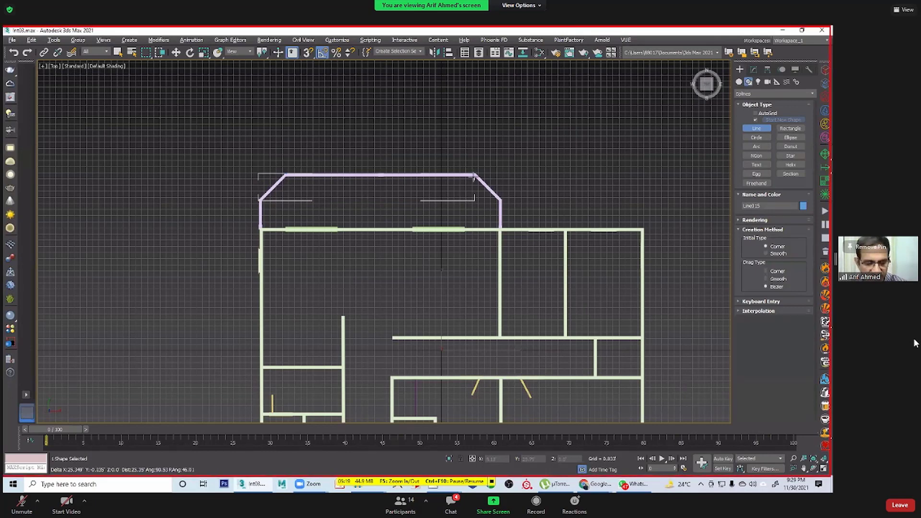
pyautogui.click(475, 175)
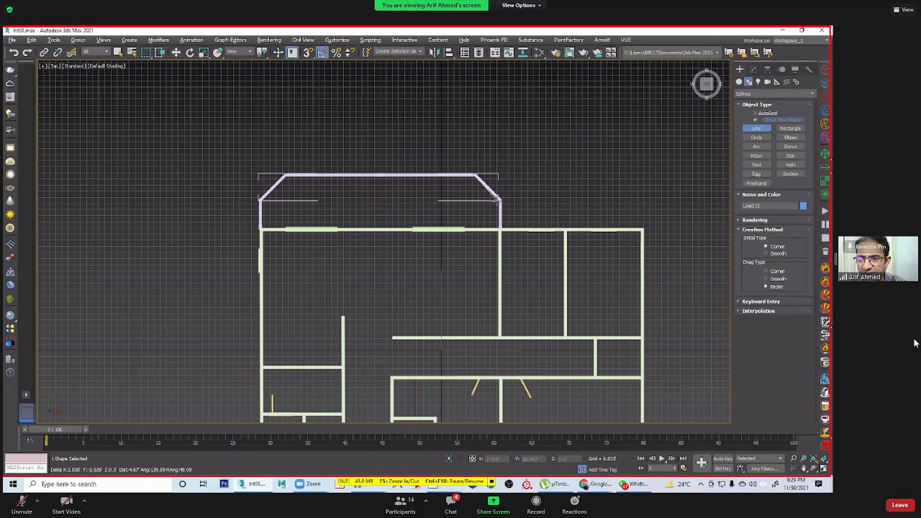
pyautogui.click(501, 198)
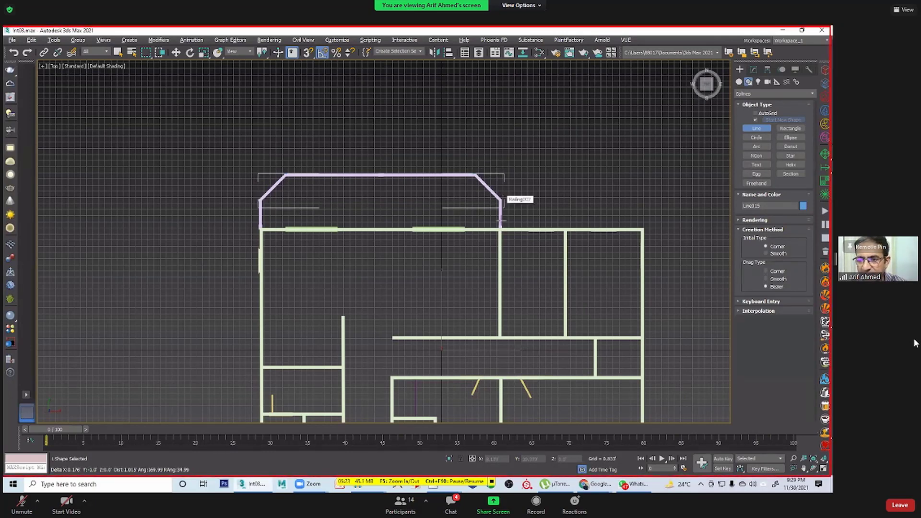
pyautogui.click(643, 229)
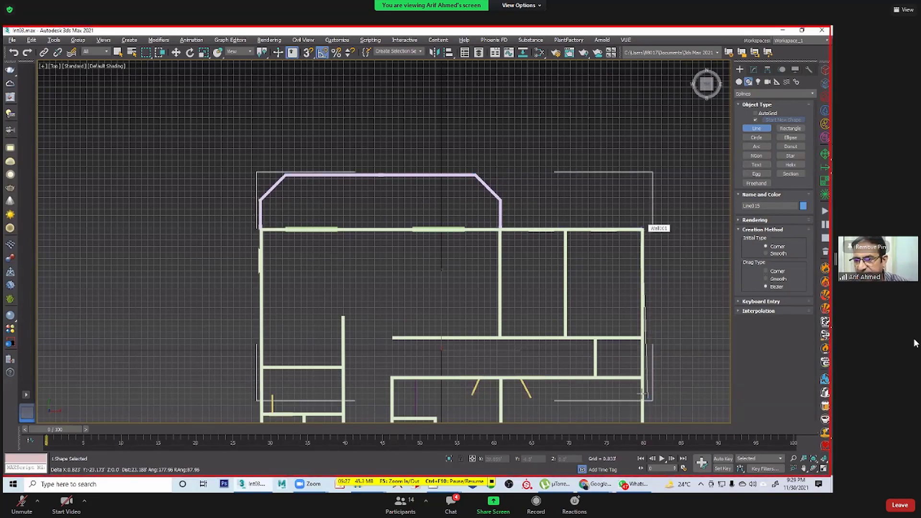
# Step: Continue the line down past the lower wall, about 49' across below the building and back up to its start point, closing the outline
pyautogui.scroll(-2, 647, 398)
pyautogui.scroll(-1, 640, 397)
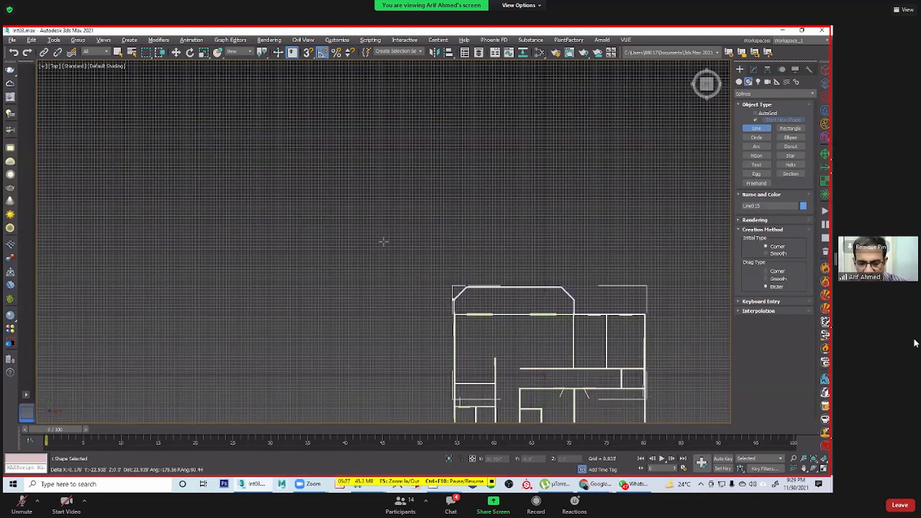
pyautogui.scroll(5, 384, 379)
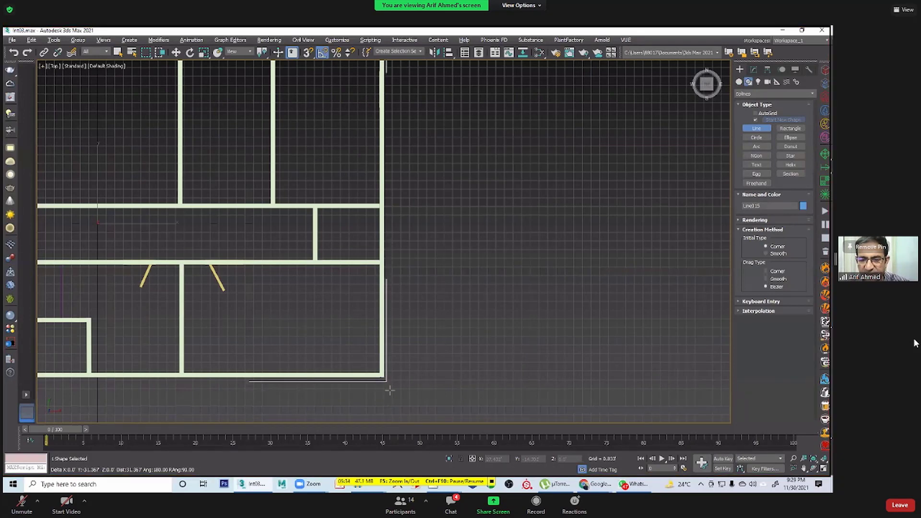
pyautogui.click(386, 419)
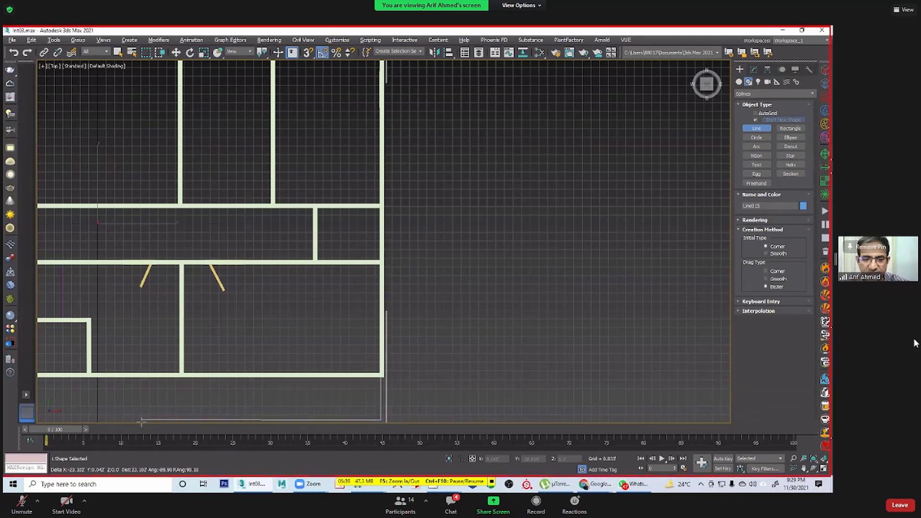
pyautogui.scroll(-1, 160, 414)
pyautogui.scroll(-1, 229, 410)
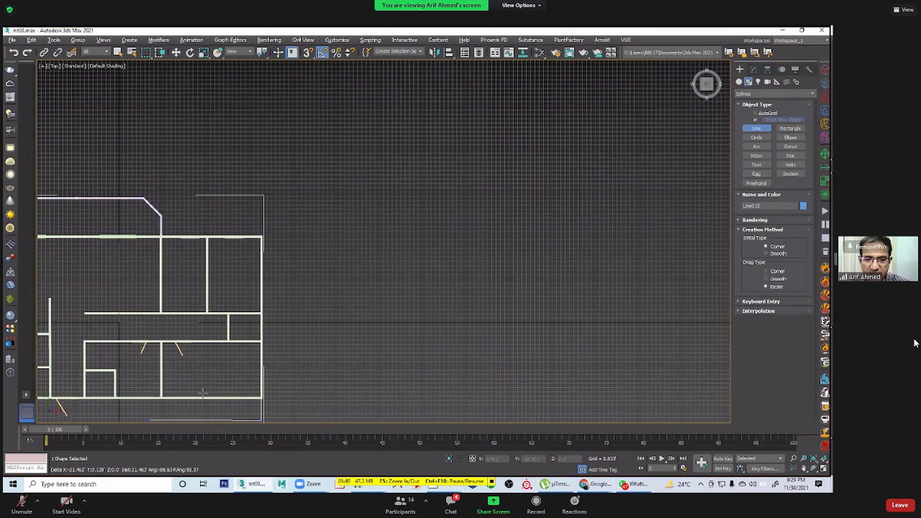
pyautogui.press('z')
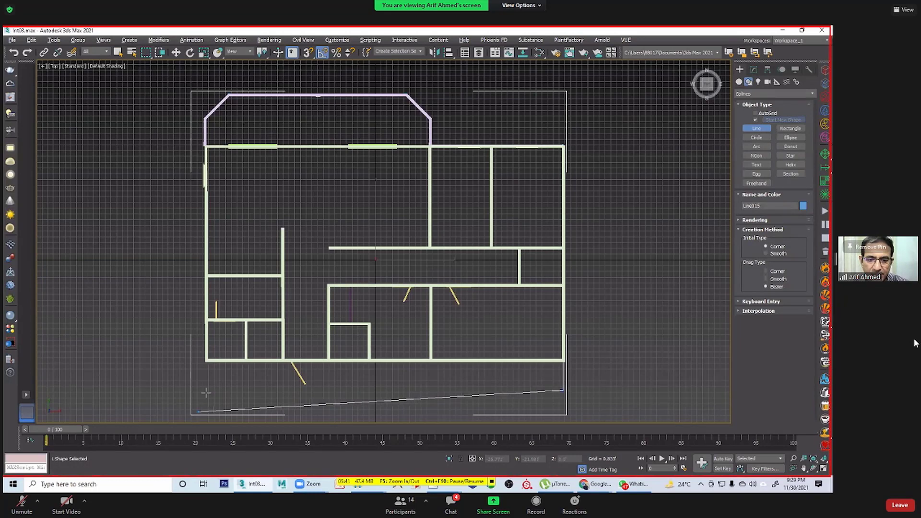
pyautogui.click(207, 391)
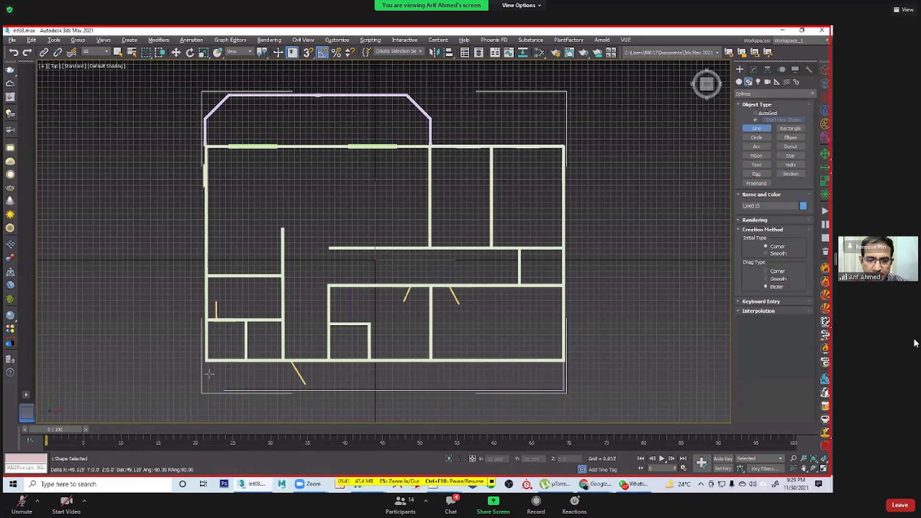
pyautogui.click(208, 119)
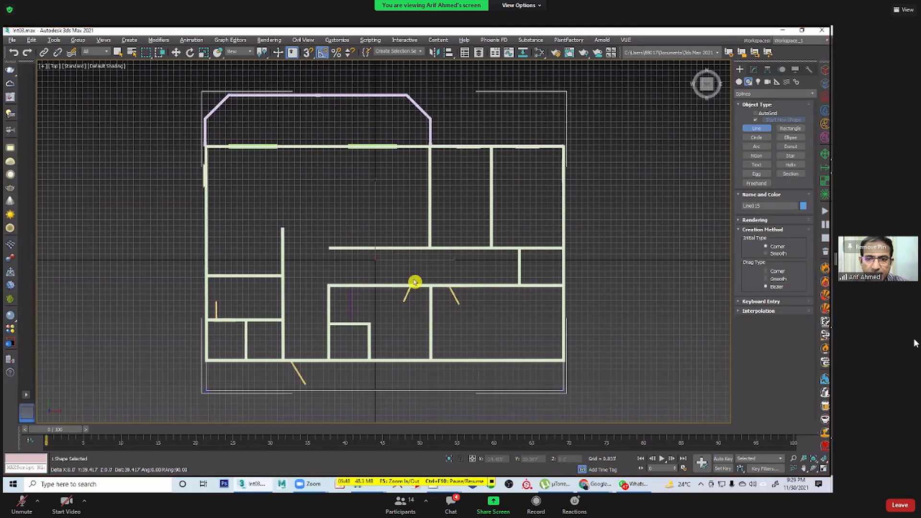
pyautogui.press('Return')
pyautogui.press('w')
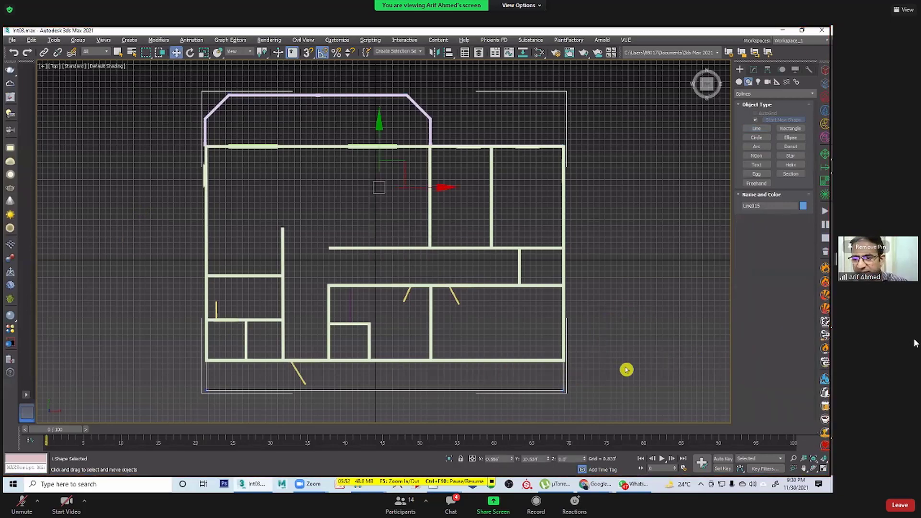
# Step: Apply an Extrude modifier to the closed outline with an amount of -0.75' to form the floor slab beneath the house
pyautogui.hotkey('alt', 'w')
pyautogui.hotkey('alt', 'w')
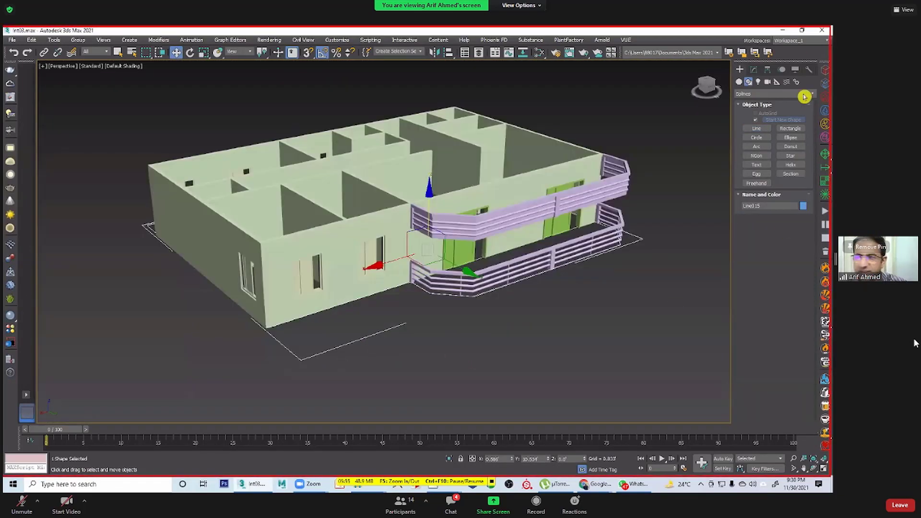
pyautogui.click(753, 70)
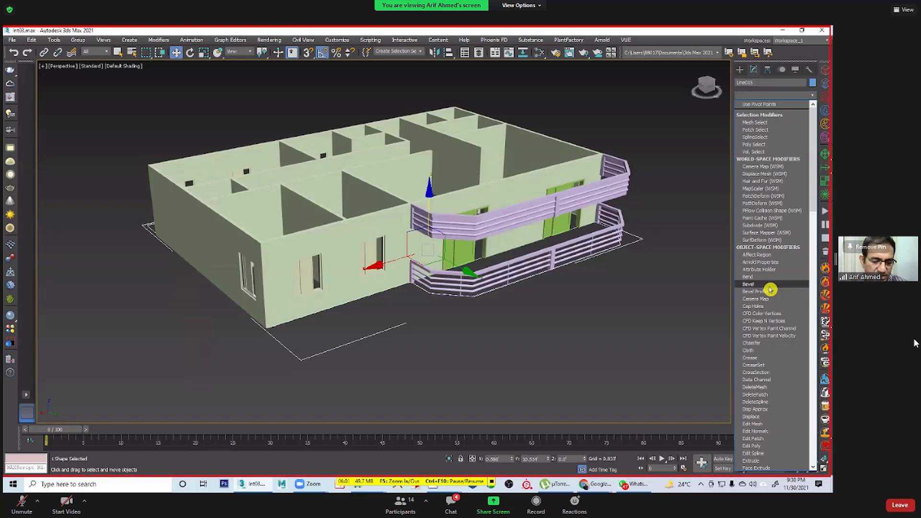
pyautogui.press('e')
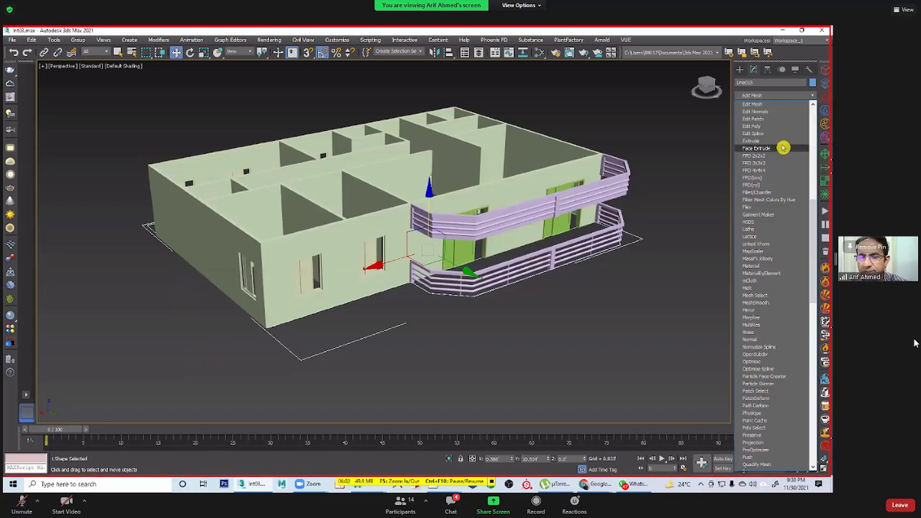
pyautogui.click(781, 141)
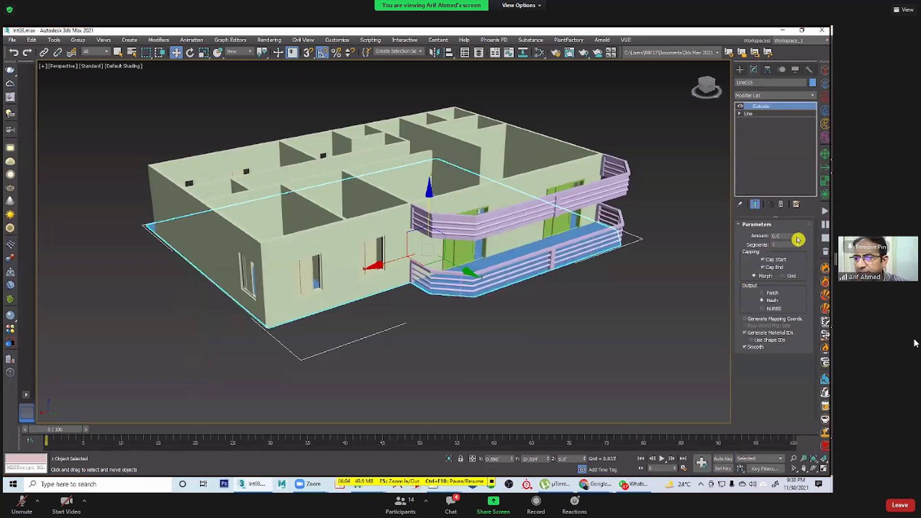
pyautogui.moveTo(797, 240); pyautogui.dragTo(753, 261)
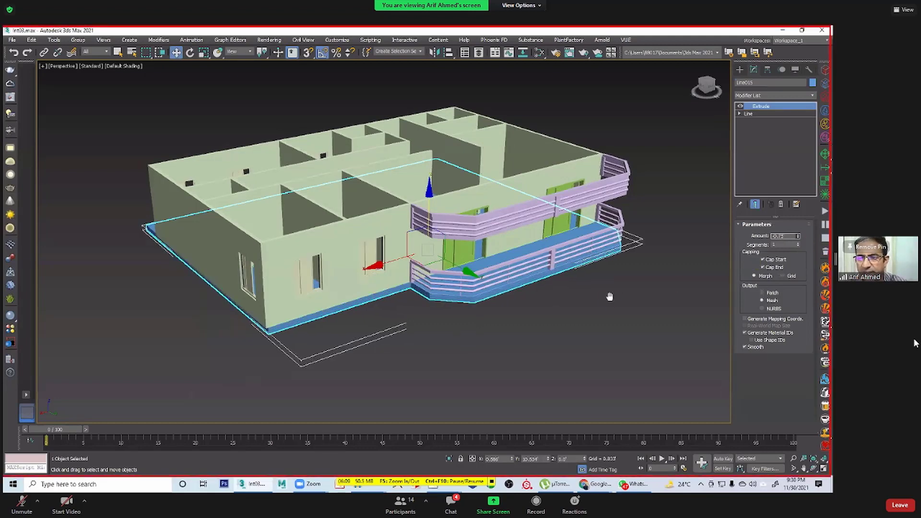
# Step: Change the extruded floor slab's object color to pale cream
pyautogui.moveTo(549, 295); pyautogui.dragTo(555, 284, button='middle')
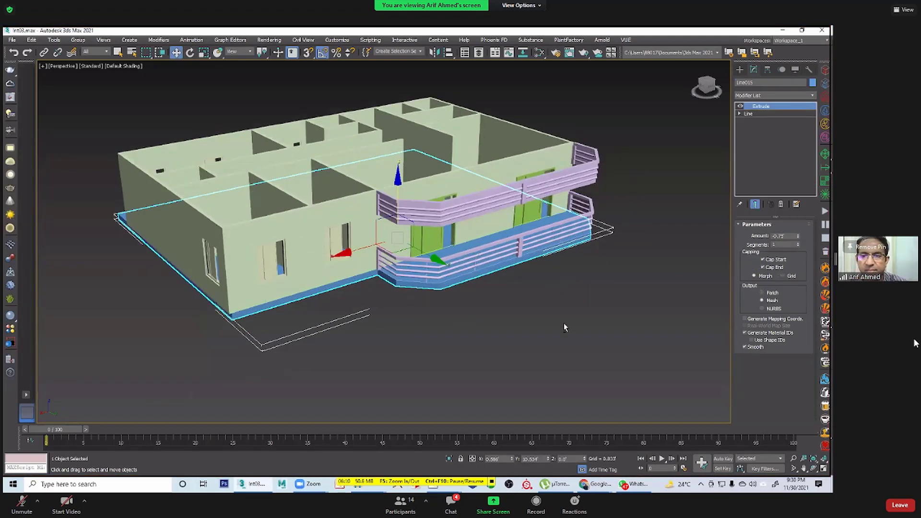
pyautogui.scroll(5, 564, 327)
pyautogui.click(814, 84)
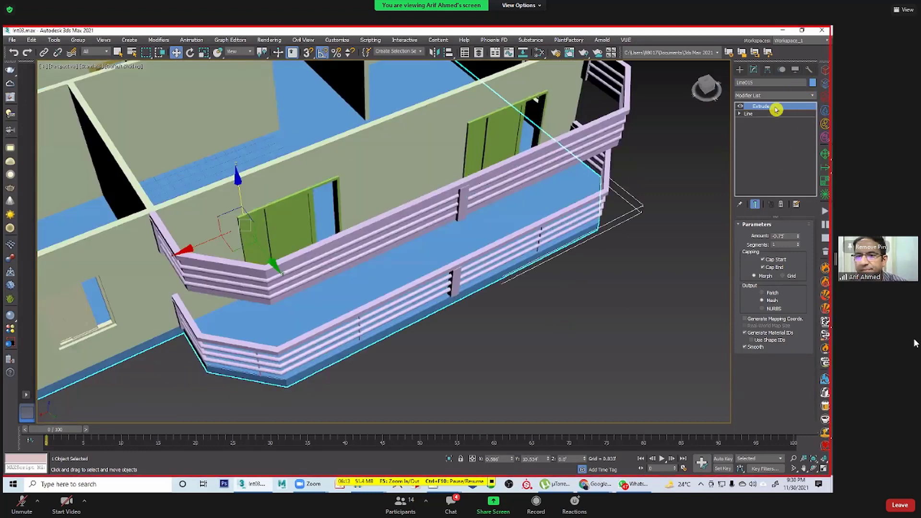
pyautogui.click(527, 186)
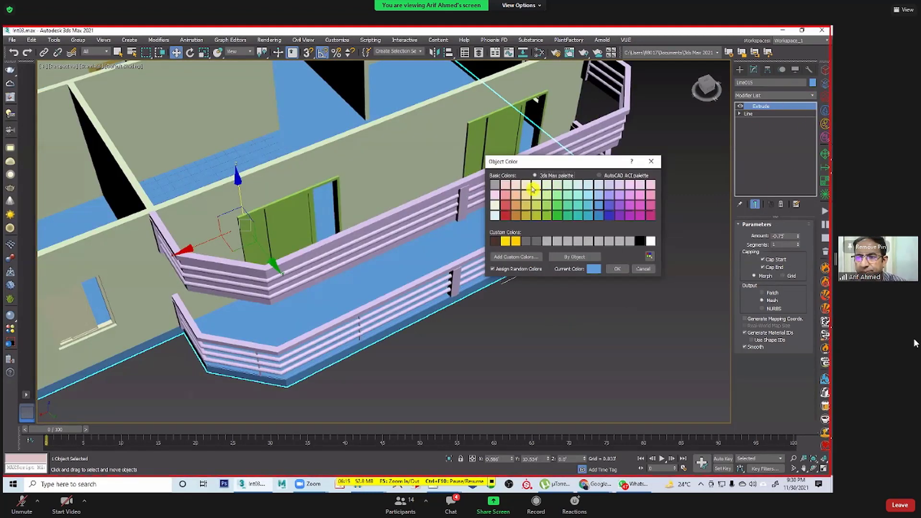
pyautogui.click(617, 269)
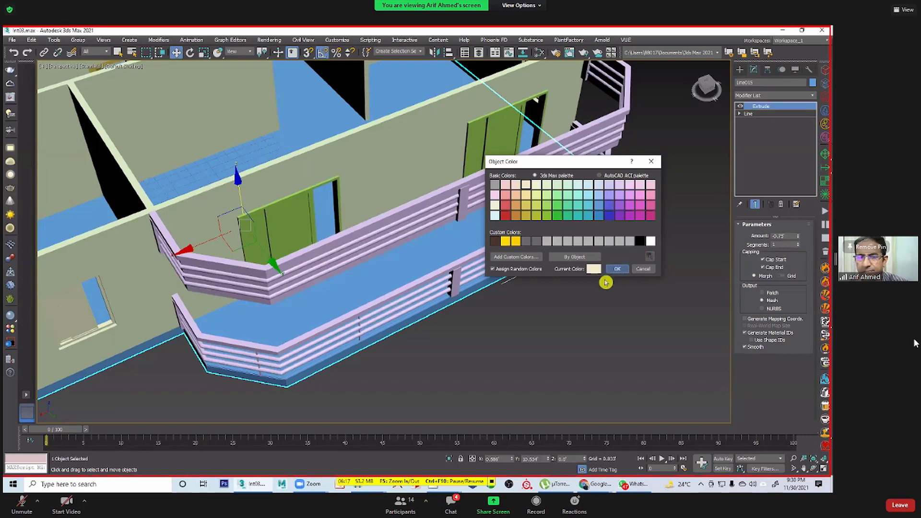
# Step: Deselect the coloured floor slab and display edged faces in the Perspective view
pyautogui.click(559, 333)
pyautogui.scroll(-10, 550, 326)
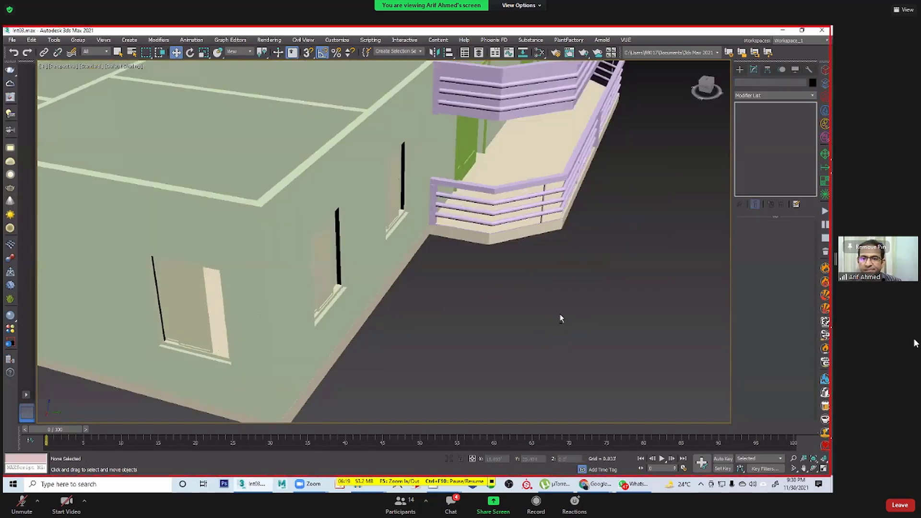
pyautogui.moveTo(553, 314)
pyautogui.keyDown('alt'); pyautogui.mouseDown(button='middle')
pyautogui.moveTo(614, 302)
pyautogui.moveTo(600, 315)
pyautogui.moveTo(381, 230)
pyautogui.moveTo(292, 247)
pyautogui.mouseUp(button='middle'); pyautogui.keyUp('alt')
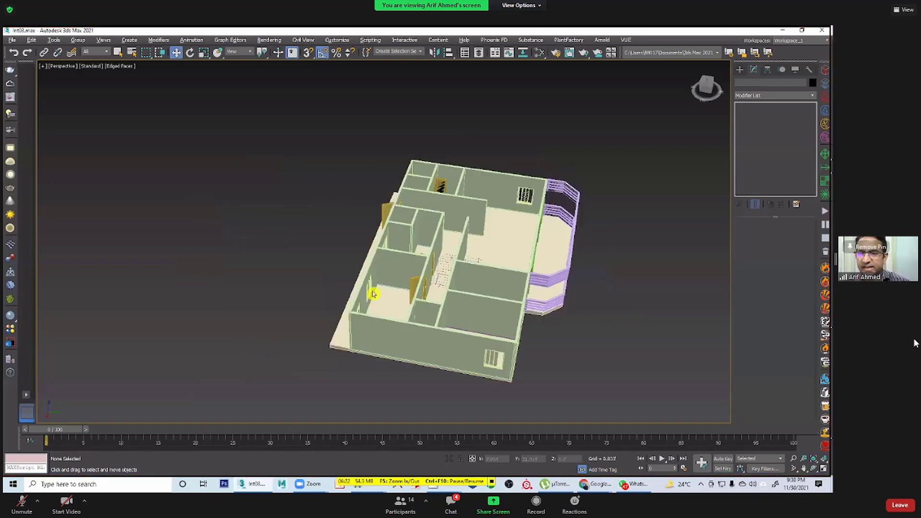
pyautogui.press('F4')
pyautogui.moveTo(371, 293)
pyautogui.keyDown('alt'); pyautogui.mouseDown(button='middle')
pyautogui.moveTo(407, 287)
pyautogui.moveTo(384, 302)
pyautogui.mouseUp(button='middle'); pyautogui.keyUp('alt')
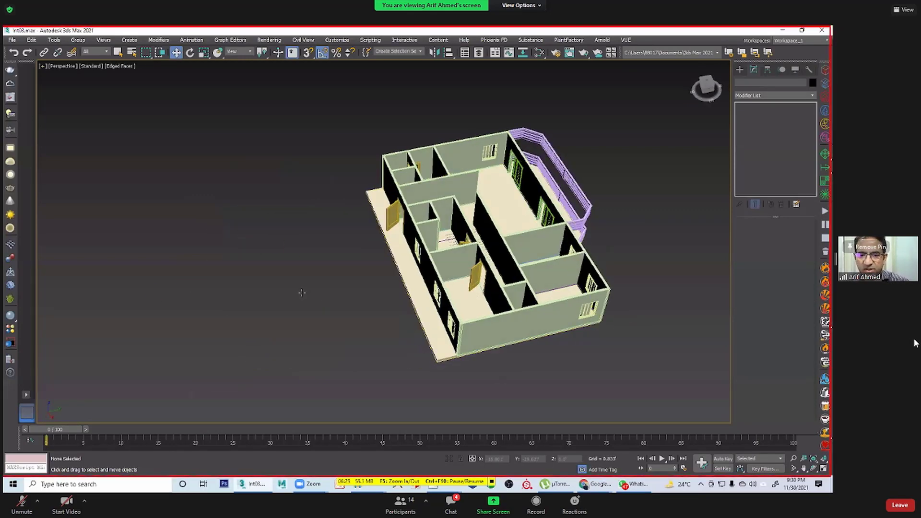
# Step: Save the scene as a new incremental file, Int04.max
pyautogui.keyDown('alt'); pyautogui.moveTo(262, 280); pyautogui.dragTo(400, 317, button='middle'); pyautogui.keyUp('alt')
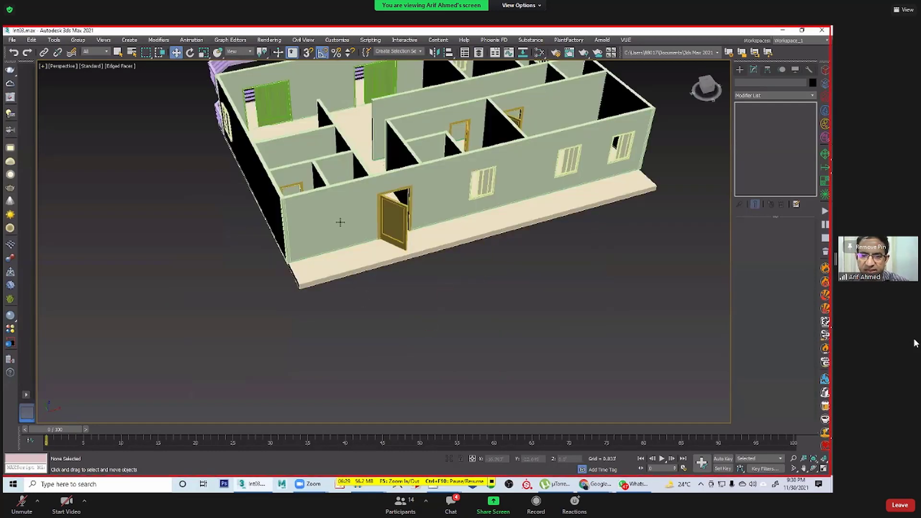
pyautogui.keyDown('alt'); pyautogui.moveTo(377, 275); pyautogui.dragTo(395, 343, button='middle'); pyautogui.keyUp('alt')
pyautogui.scroll(3, 408, 290)
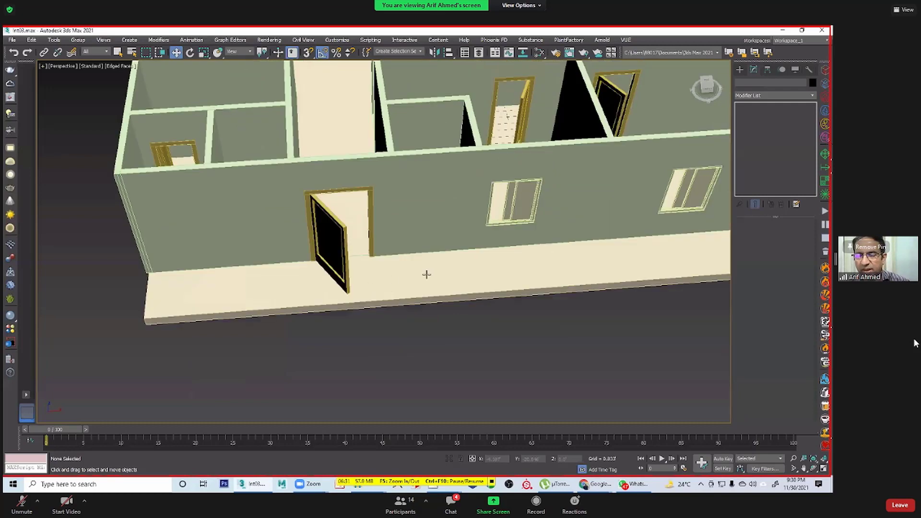
pyautogui.moveTo(489, 284)
pyautogui.mouseDown(button='middle')
pyautogui.moveTo(471, 273)
pyautogui.moveTo(472, 290)
pyautogui.moveTo(500, 304)
pyautogui.moveTo(501, 295)
pyautogui.mouseUp(button='middle')
pyautogui.scroll(-5, 494, 280)
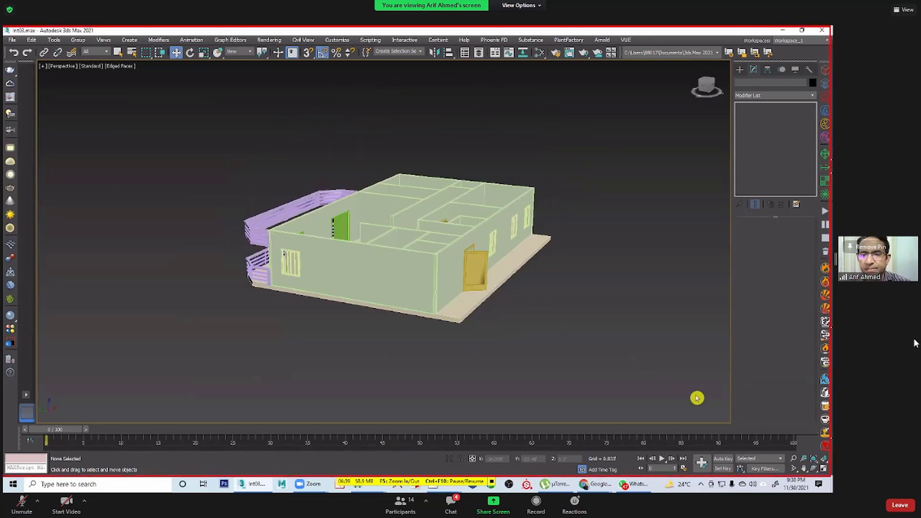
pyautogui.hotkey('ctrl', 'shift', 's')
pyautogui.click(746, 447)
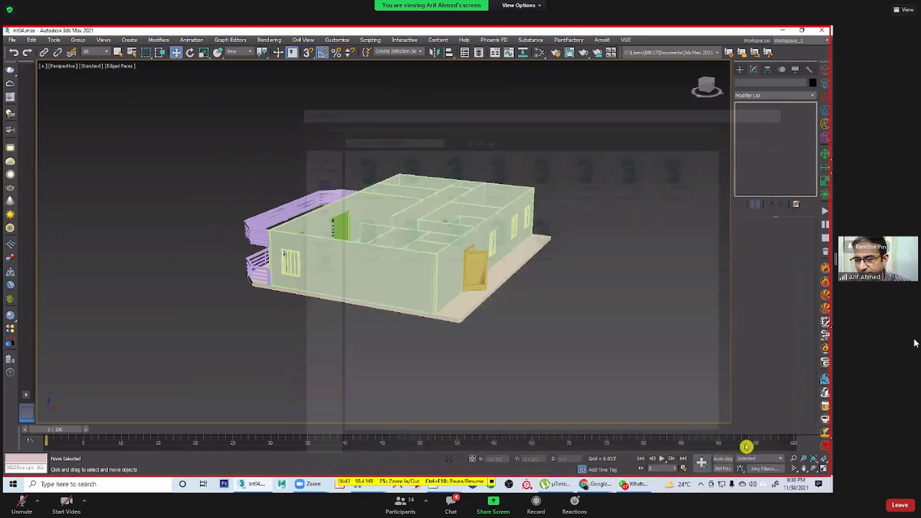
# Step: Examine the house's rooms, doors, windows, terrace railings and floor slab from several angles in the Perspective view
pyautogui.moveTo(461, 319); pyautogui.dragTo(408, 229, button='middle')
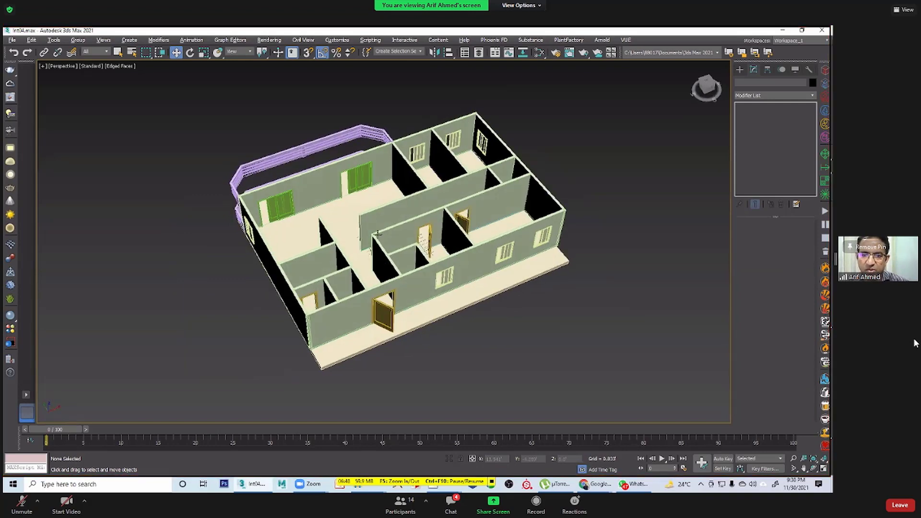
pyautogui.scroll(3, 405, 227)
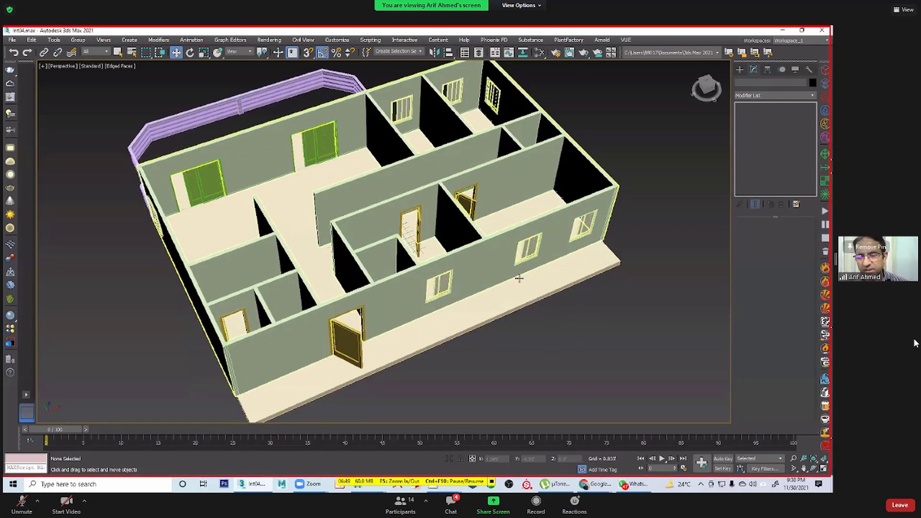
pyautogui.keyDown('alt'); pyautogui.moveTo(517, 278); pyautogui.dragTo(422, 307, button='middle'); pyautogui.keyUp('alt')
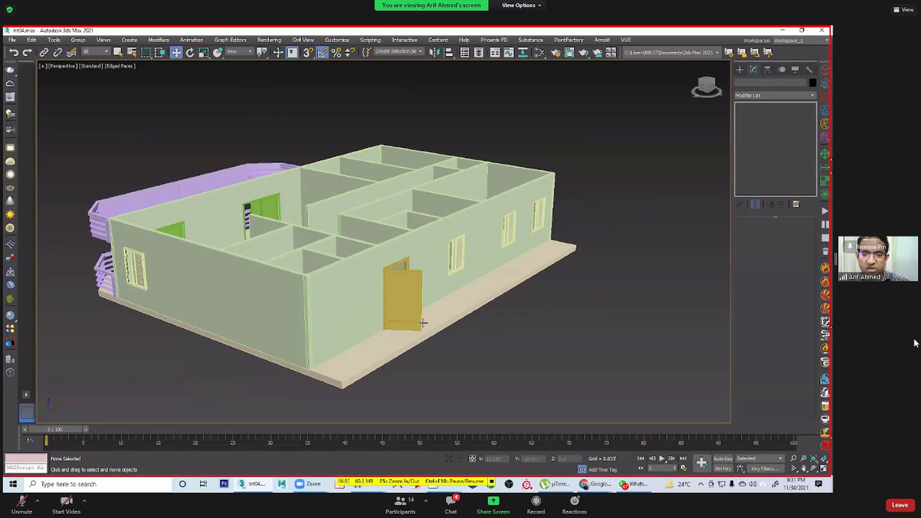
pyautogui.scroll(2, 424, 311)
pyautogui.keyDown('alt'); pyautogui.moveTo(380, 337); pyautogui.dragTo(409, 332, button='middle'); pyautogui.keyUp('alt')
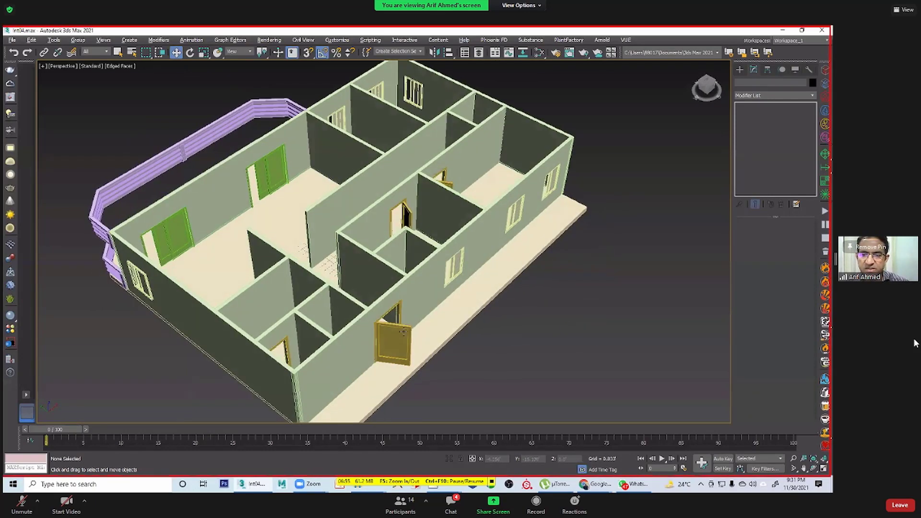
pyautogui.scroll(3, 467, 301)
pyautogui.keyDown('alt'); pyautogui.moveTo(468, 301); pyautogui.dragTo(431, 275, button='middle'); pyautogui.keyUp('alt')
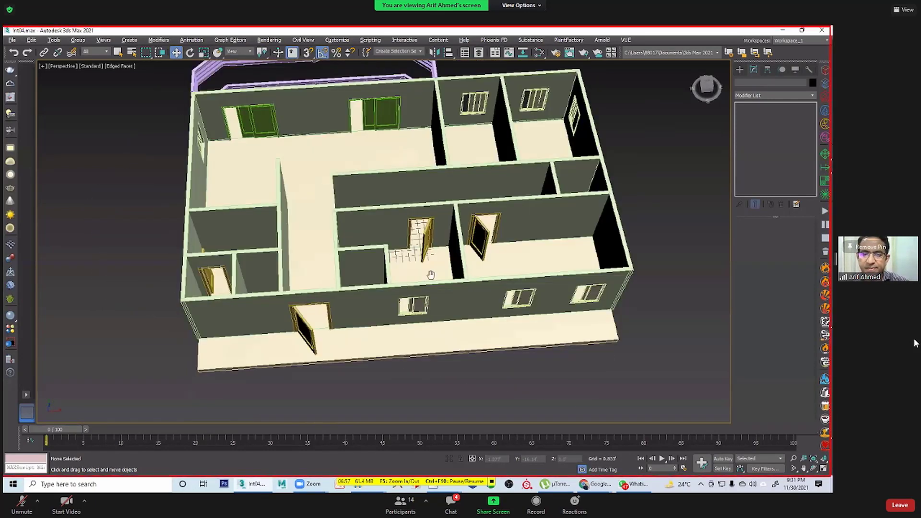
pyautogui.keyDown('alt'); pyautogui.moveTo(417, 320); pyautogui.dragTo(423, 136, button='middle'); pyautogui.keyUp('alt')
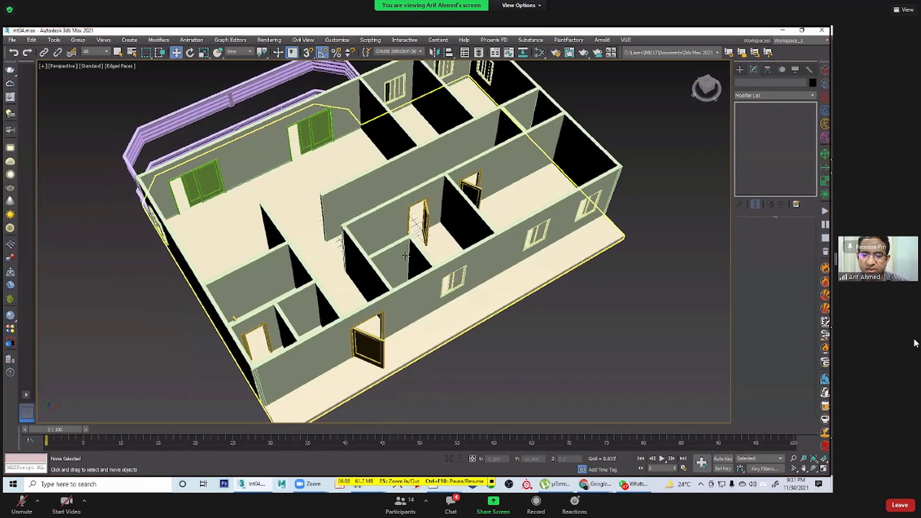
pyautogui.scroll(3, 399, 263)
pyautogui.scroll(2, 446, 206)
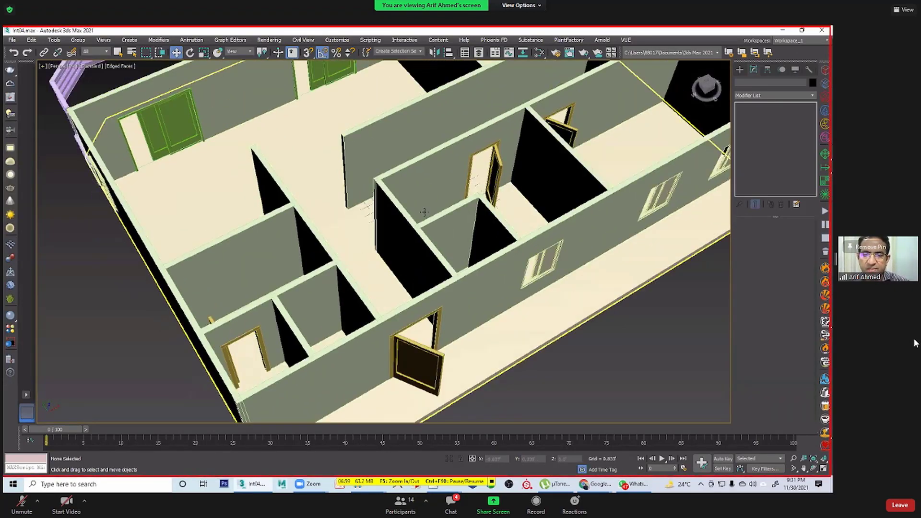
pyautogui.scroll(5, 424, 212)
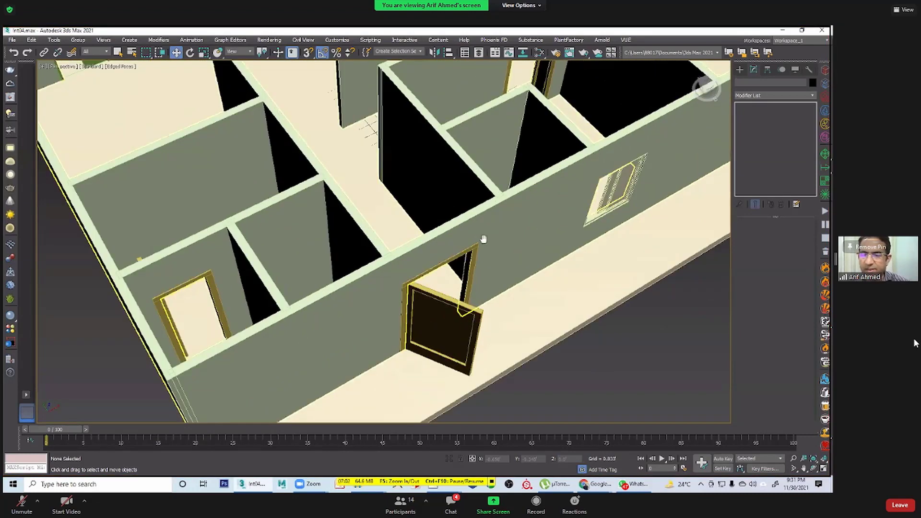
pyautogui.scroll(-3, 677, 236)
pyautogui.scroll(4, 489, 272)
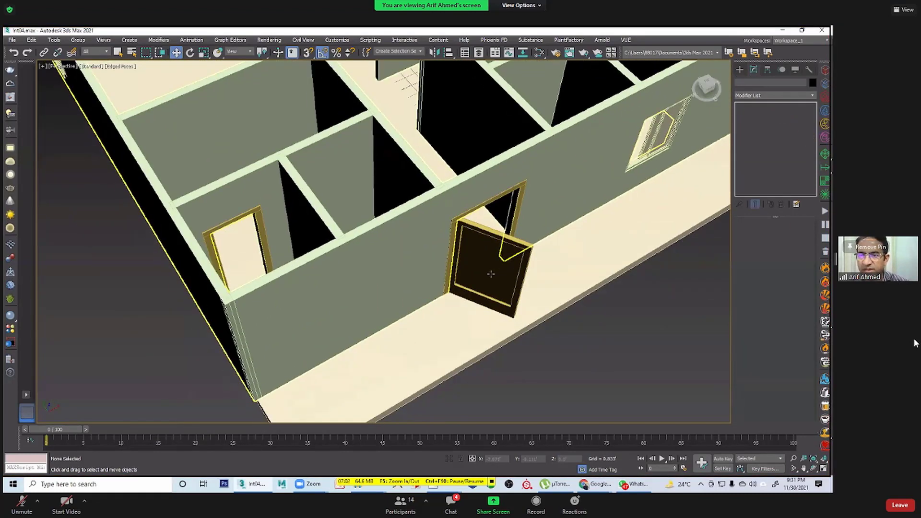
pyautogui.keyDown('alt'); pyautogui.moveTo(463, 301); pyautogui.dragTo(278, 177, button='middle'); pyautogui.keyUp('alt')
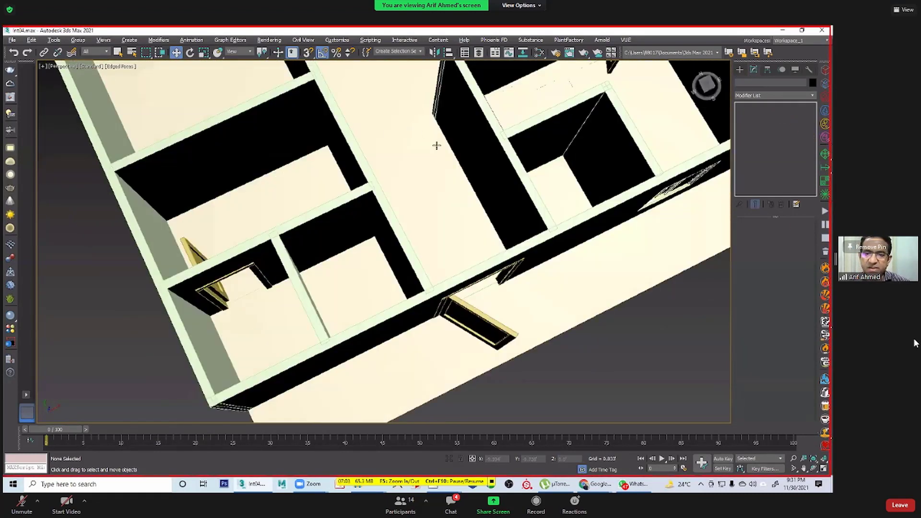
pyautogui.keyDown('alt'); pyautogui.moveTo(436, 145); pyautogui.dragTo(442, 330, button='middle'); pyautogui.keyUp('alt')
pyautogui.press('z')
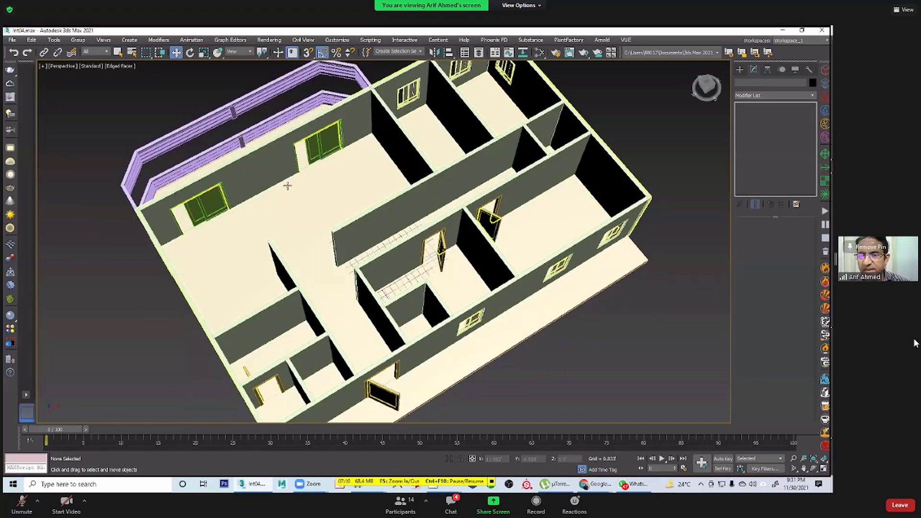
pyautogui.keyDown('alt'); pyautogui.moveTo(325, 146); pyautogui.dragTo(441, 222, button='middle'); pyautogui.keyUp('alt')
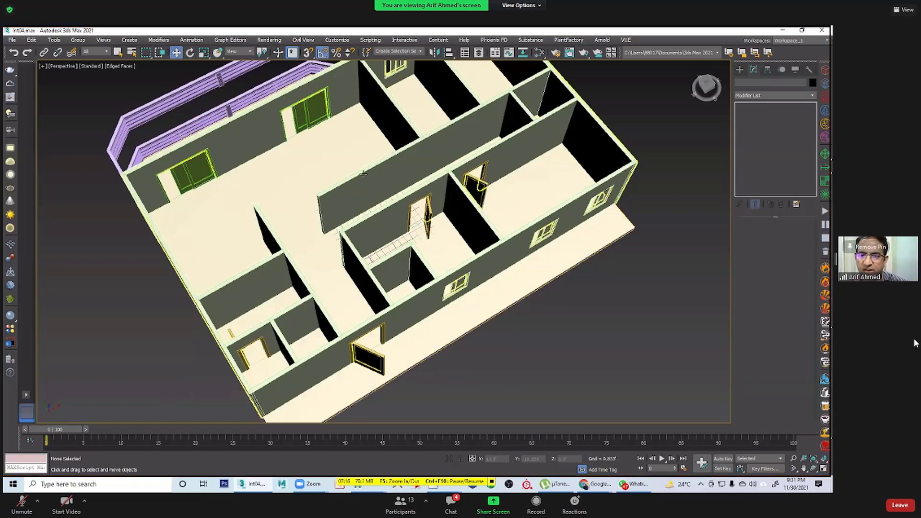
pyautogui.keyDown('alt'); pyautogui.moveTo(363, 174); pyautogui.dragTo(289, 267, button='middle'); pyautogui.keyUp('alt')
pyautogui.moveTo(334, 248); pyautogui.dragTo(428, 212, button='middle')
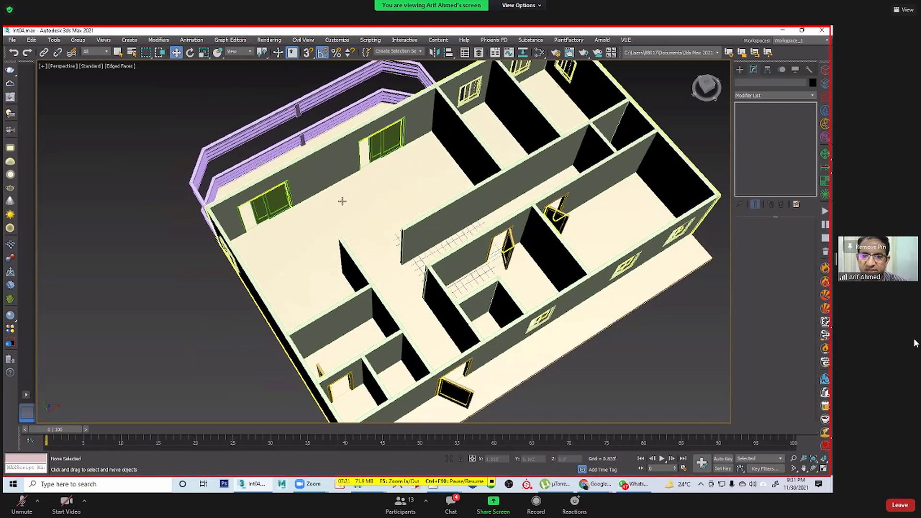
pyautogui.keyDown('alt'); pyautogui.moveTo(342, 164); pyautogui.dragTo(480, 206, button='middle'); pyautogui.keyUp('alt')
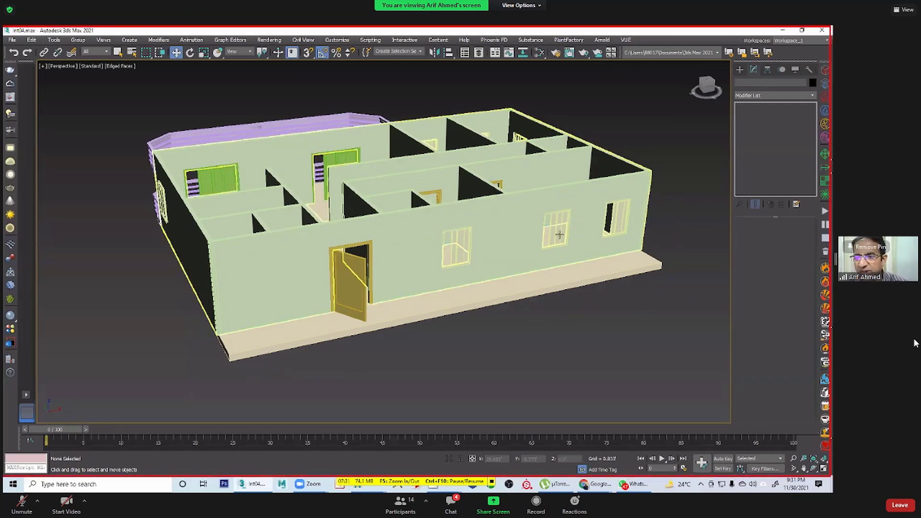
pyautogui.scroll(-1, 569, 243)
pyautogui.keyDown('alt'); pyautogui.moveTo(548, 244); pyautogui.dragTo(597, 243, button='middle'); pyautogui.keyUp('alt')
# Step: Open the Slate Material Editor and create a Standard (Legacy) Scanline material in free space below the existing material node
pyautogui.press('m')
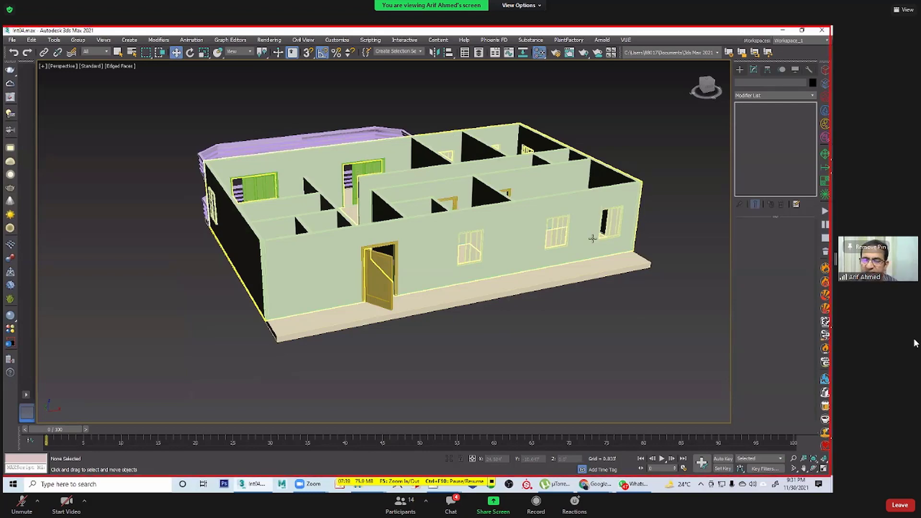
pyautogui.press('m')
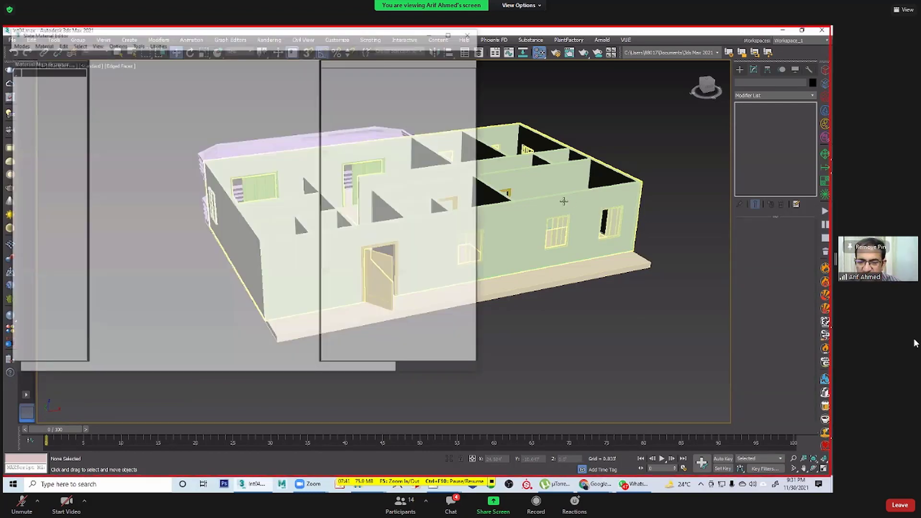
pyautogui.moveTo(225, 33); pyautogui.dragTo(372, 80)
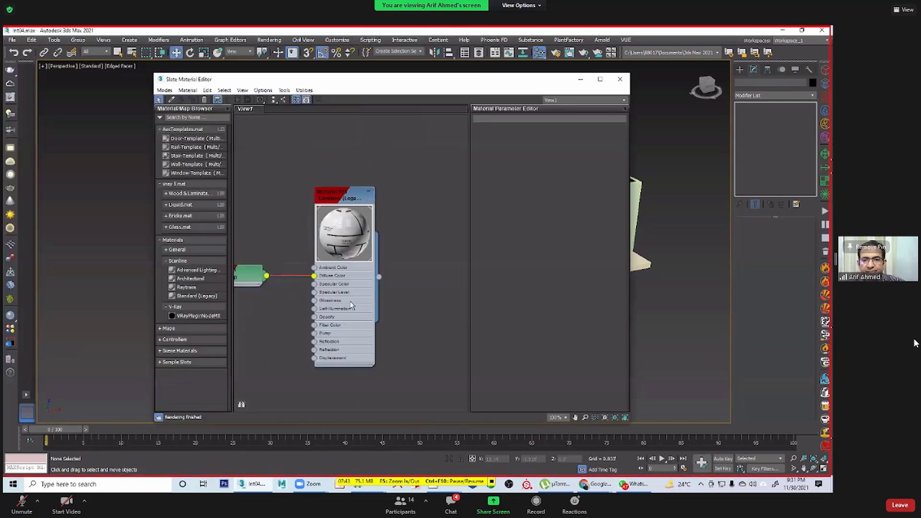
pyautogui.moveTo(349, 302); pyautogui.dragTo(349, 217, button='middle')
pyautogui.scroll(-1, 363, 300)
pyautogui.rightClick(322, 244)
pyautogui.moveTo(371, 259)
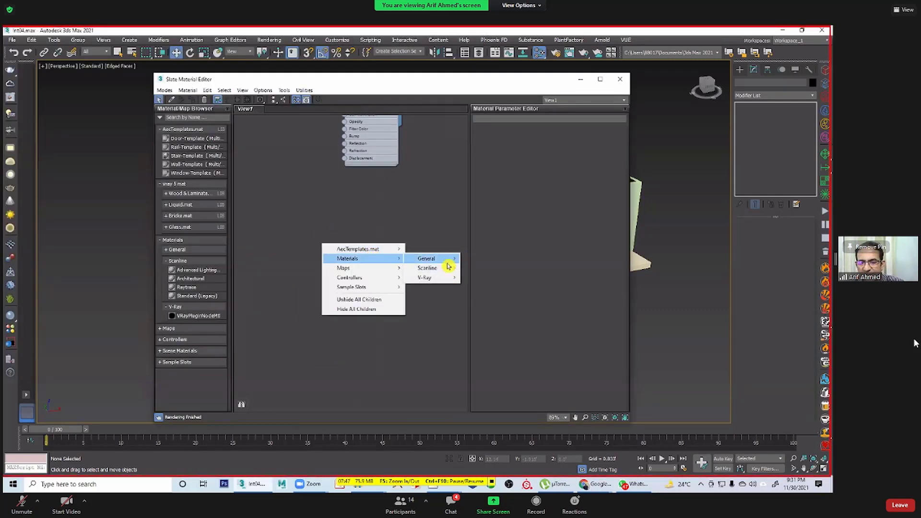
pyautogui.moveTo(446, 268)
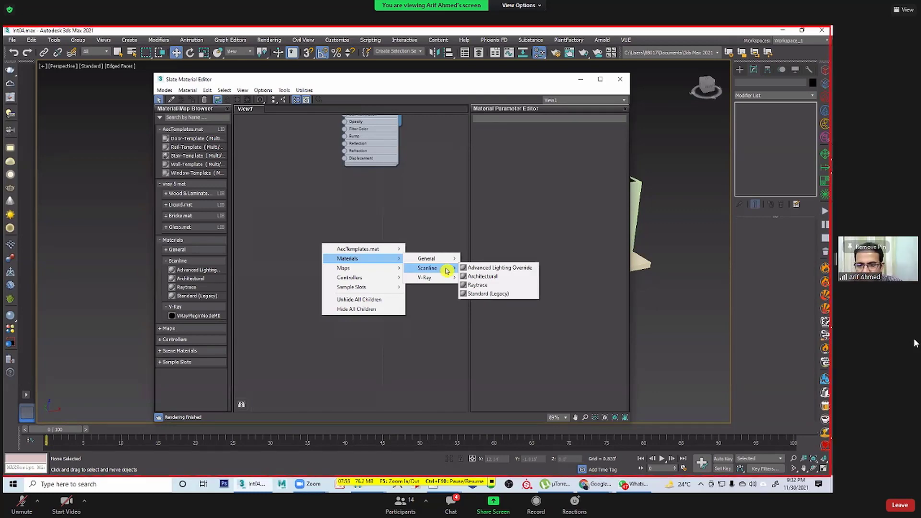
pyautogui.click(488, 293)
pyautogui.moveTo(314, 242); pyautogui.dragTo(329, 207)
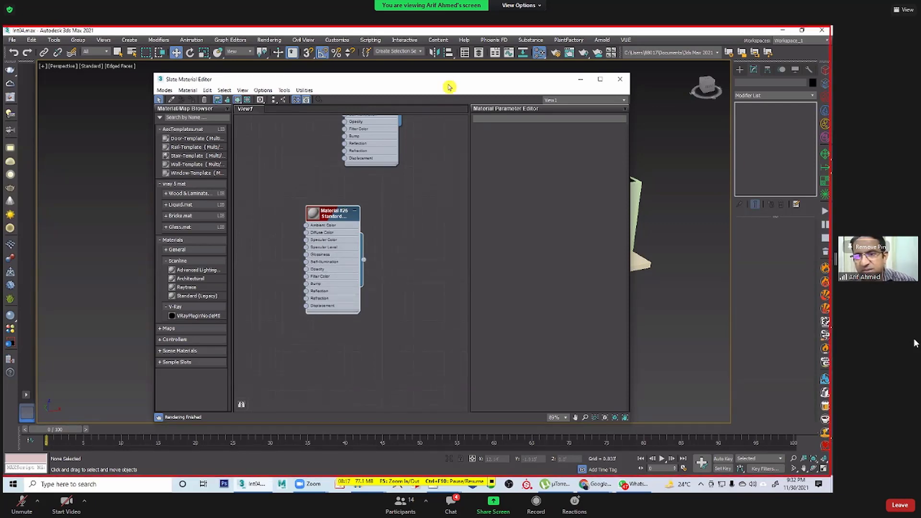
# Step: Select the middle sliding window in the front wall and set its opening to 55%
pyautogui.moveTo(448, 84); pyautogui.dragTo(190, 137)
pyautogui.click(558, 234)
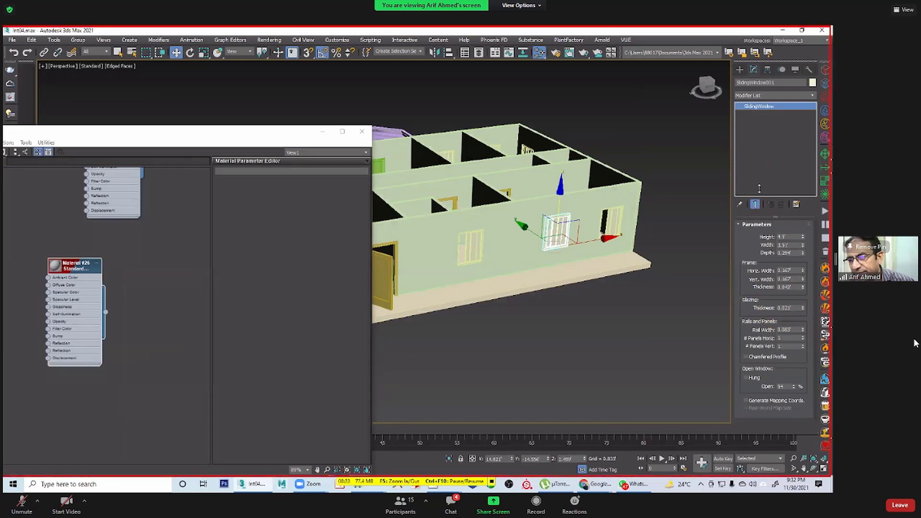
pyautogui.moveTo(792, 386); pyautogui.dragTo(791, 363)
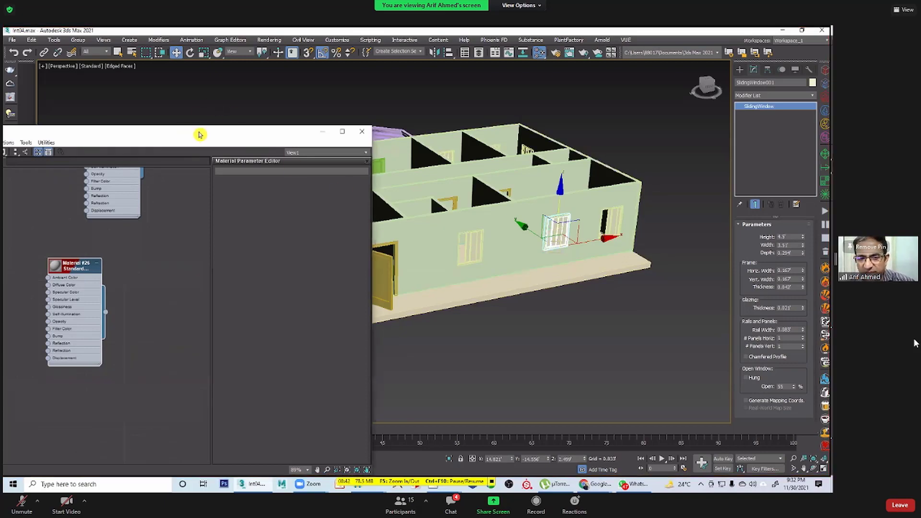
# Step: Add the Window-Template Multi/Sub-Object material from the AecTemplates library to the material node view, below the Standard material
pyautogui.moveTo(200, 135); pyautogui.dragTo(276, 64)
pyautogui.moveTo(193, 238); pyautogui.dragTo(195, 169, button='middle')
pyautogui.moveTo(321, 61); pyautogui.dragTo(470, 54)
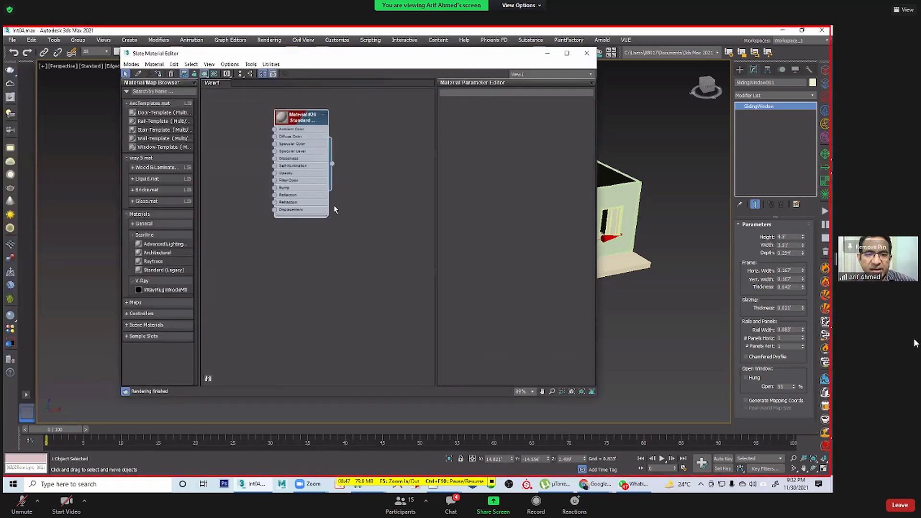
pyautogui.moveTo(202, 121); pyautogui.dragTo(221, 122)
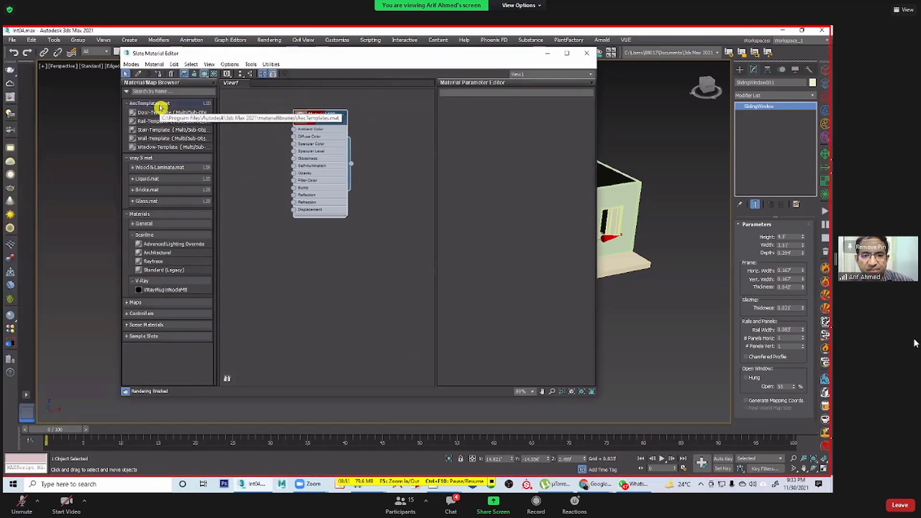
pyautogui.moveTo(325, 118); pyautogui.dragTo(325, 95)
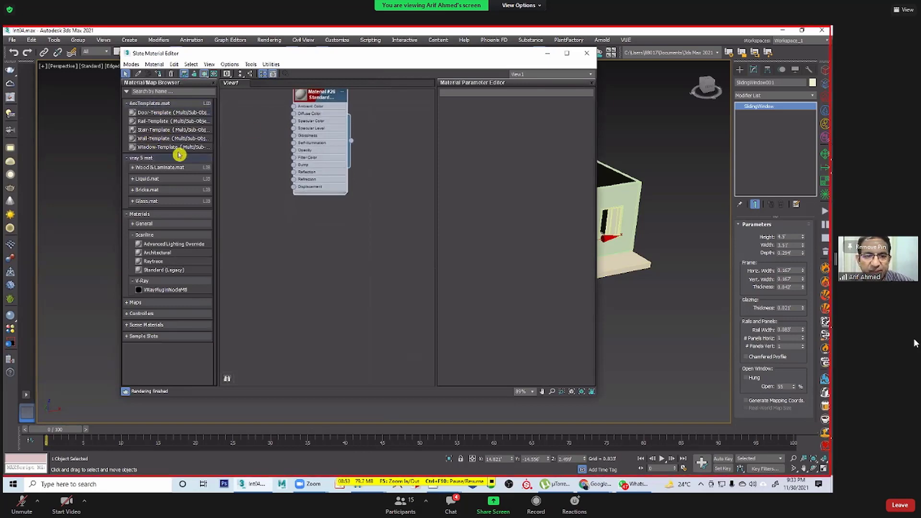
pyautogui.moveTo(168, 149); pyautogui.dragTo(277, 255)
pyautogui.scroll(-4, 277, 248)
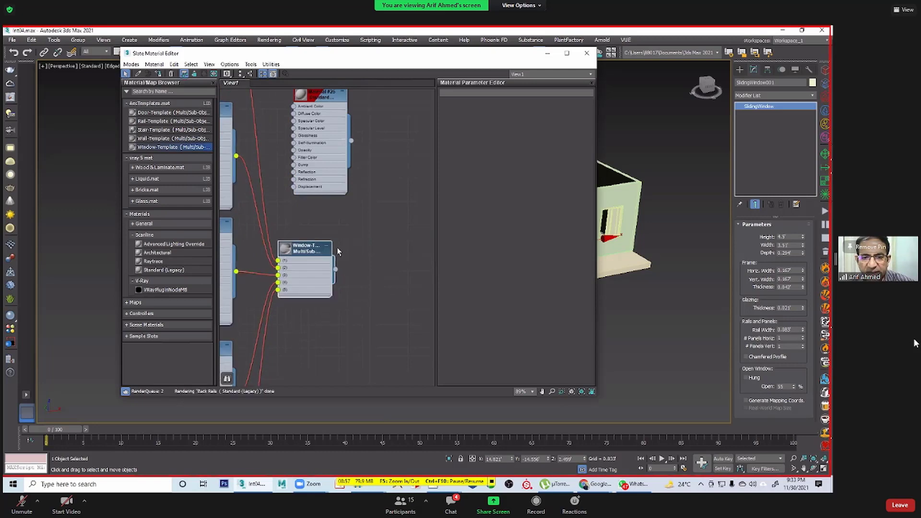
pyautogui.scroll(-3, 287, 250)
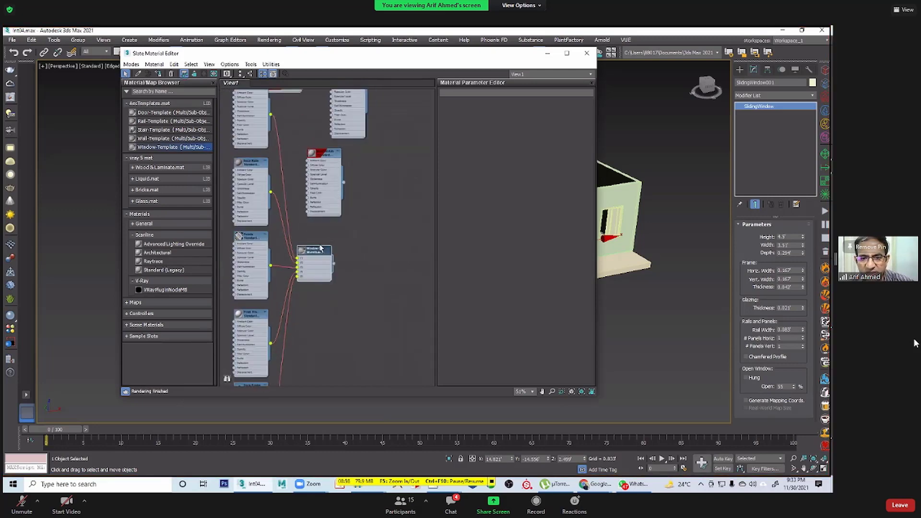
pyautogui.click(320, 279)
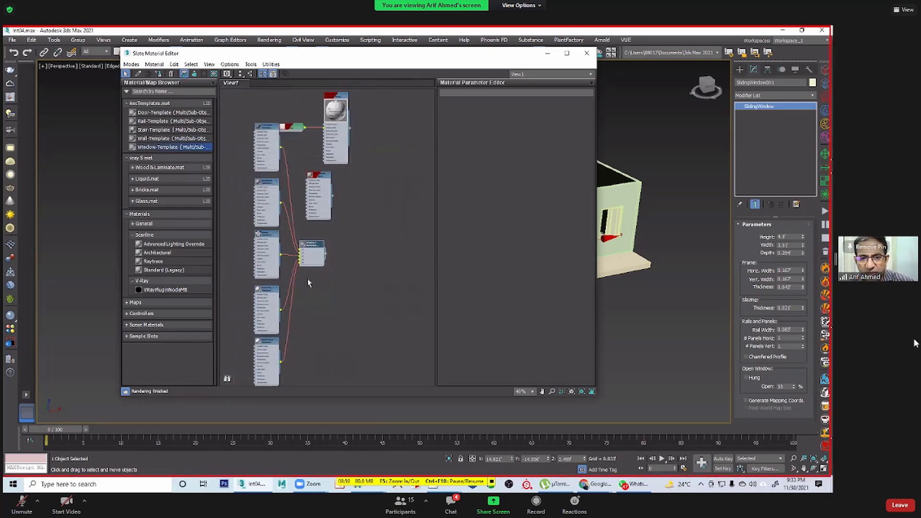
# Step: Delete the unused Standard (Legacy) material node lying between the existing material and the Window-Template nodes
pyautogui.click(320, 208)
pyautogui.doubleClick(319, 207)
pyautogui.scroll(-3, 317, 205)
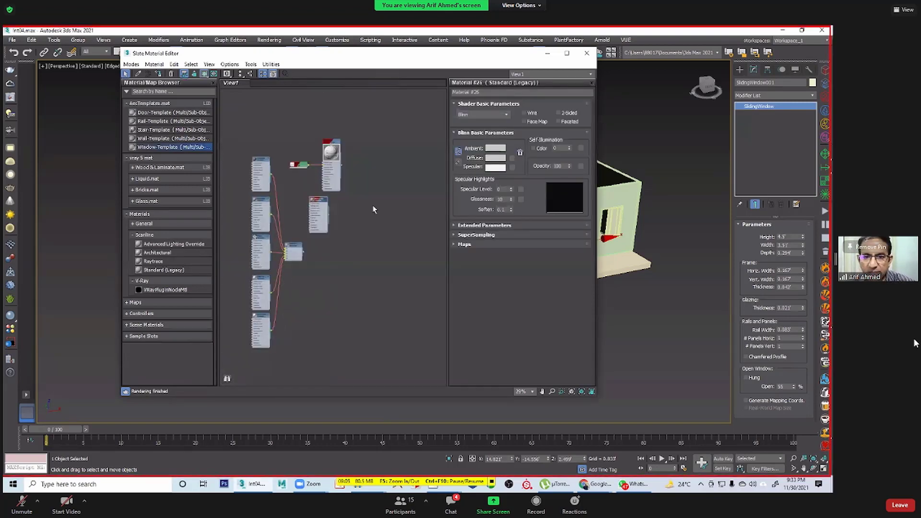
pyautogui.press('Delete')
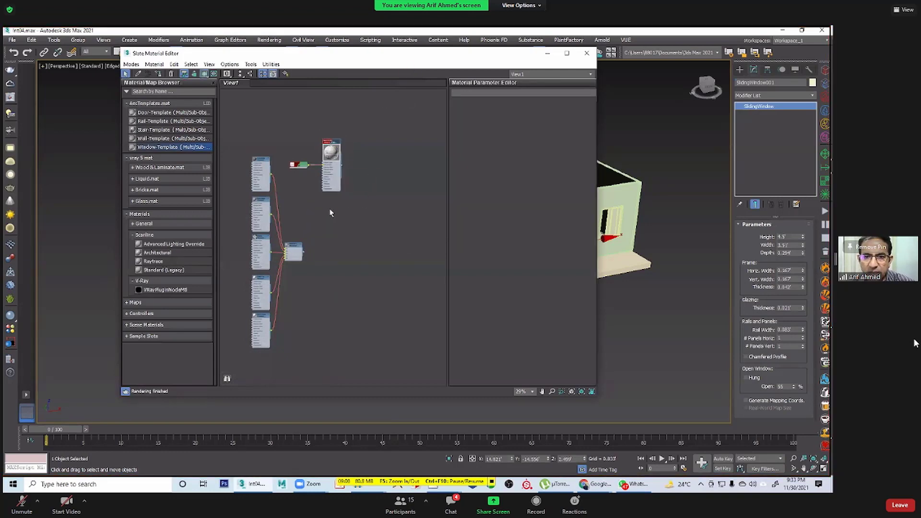
pyautogui.scroll(-2, 311, 254)
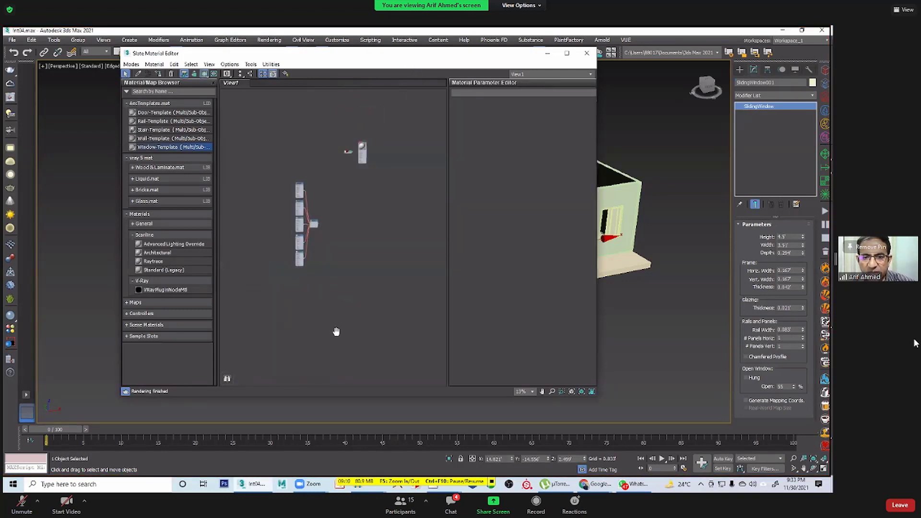
# Step: Move the material editor aside to uncover the selected sliding window and open the Window-Template Multi/Sub-Object material's parameters
pyautogui.scroll(4, 331, 316)
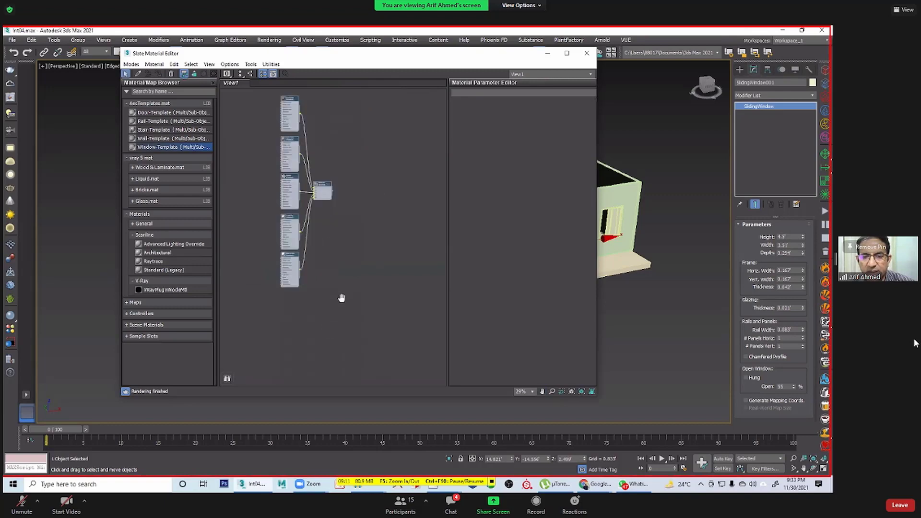
pyautogui.moveTo(331, 251); pyautogui.dragTo(348, 309, button='middle')
pyautogui.scroll(2, 331, 332)
pyautogui.scroll(1, 337, 336)
pyautogui.moveTo(550, 282); pyautogui.dragTo(549, 303, button='middle')
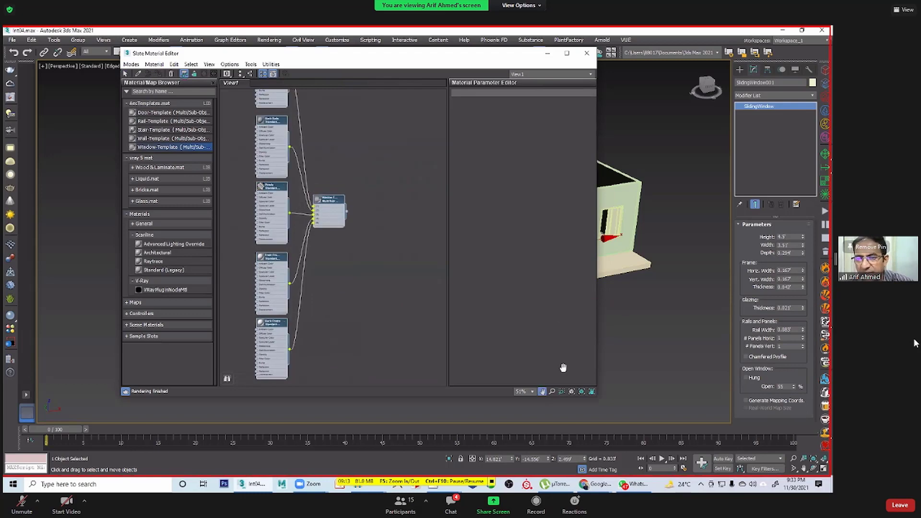
pyautogui.moveTo(335, 53); pyautogui.dragTo(158, 67)
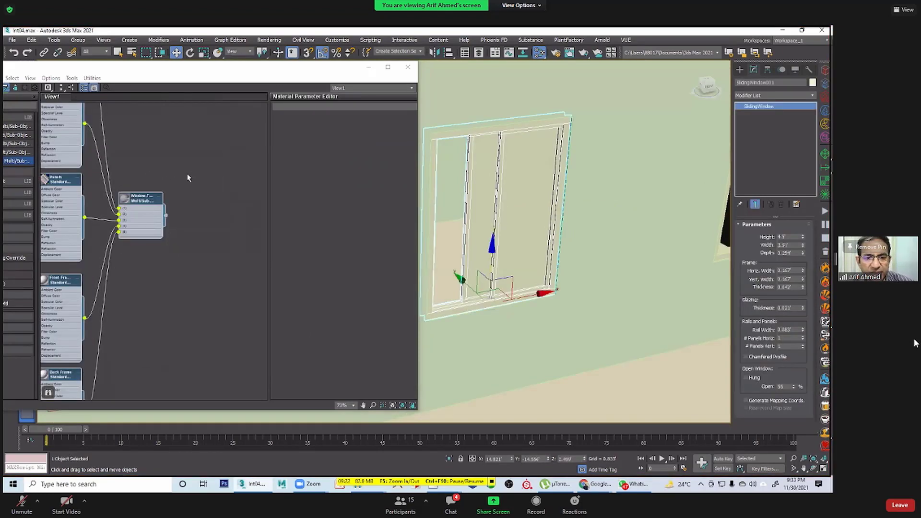
pyautogui.scroll(5, 121, 176)
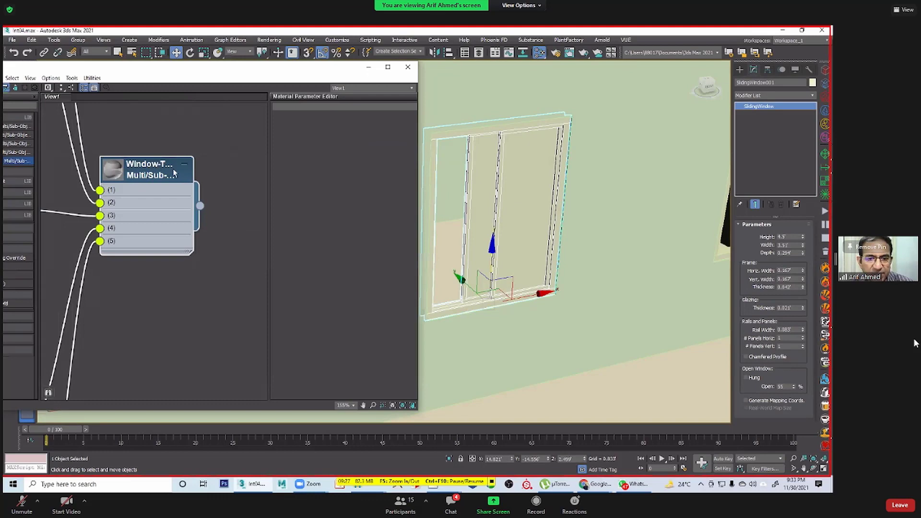
pyautogui.doubleClick(155, 170)
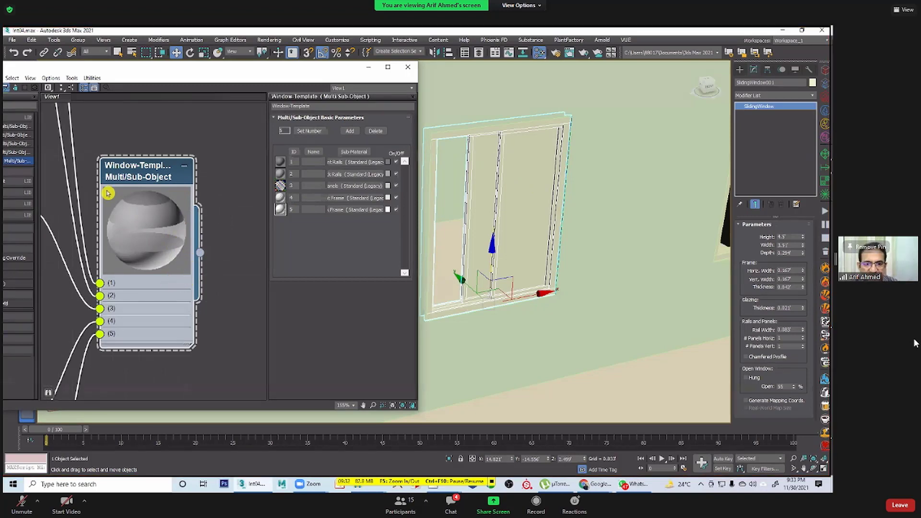
# Step: Assign the Window-Template Multi/Sub-Object material to the selected sliding window
pyautogui.rightClick(127, 170)
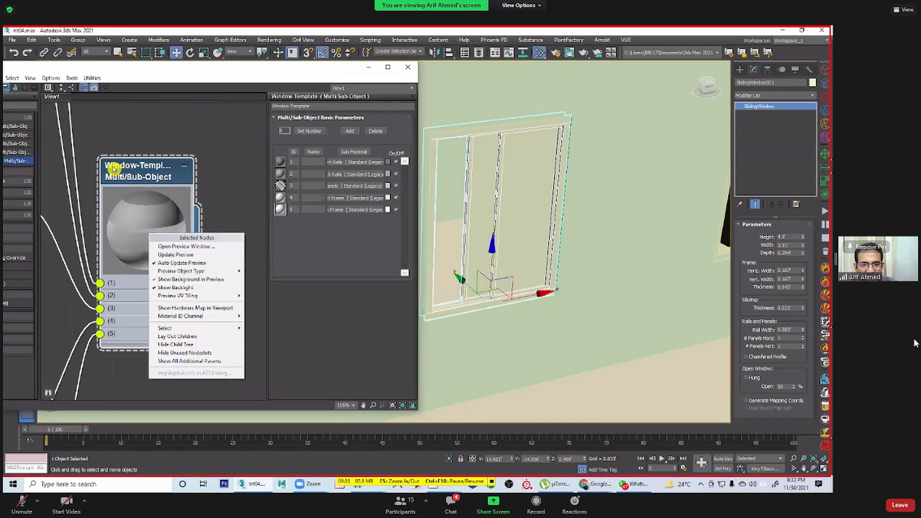
pyautogui.rightClick(113, 168)
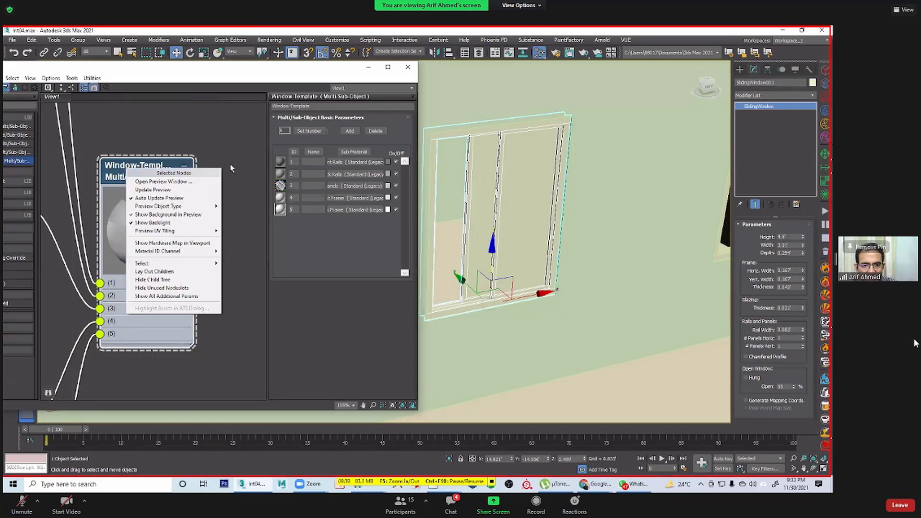
pyautogui.click(145, 170)
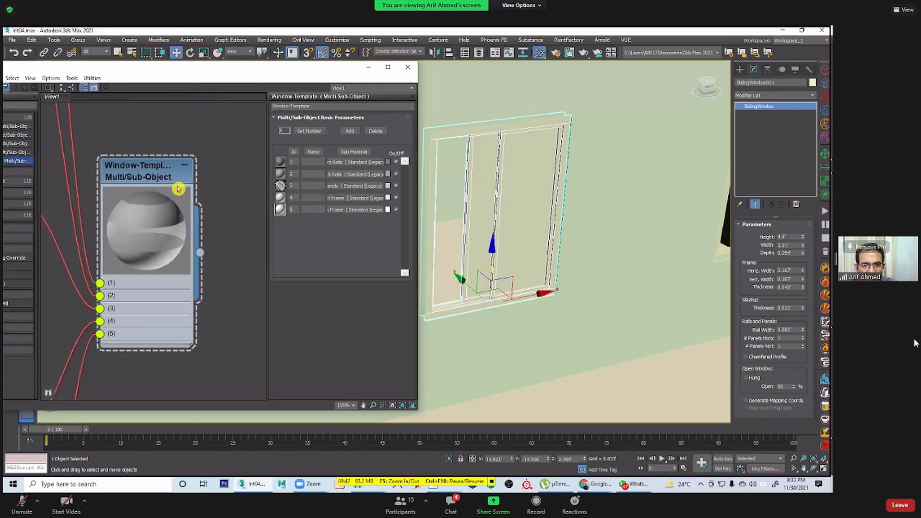
pyautogui.rightClick(191, 183)
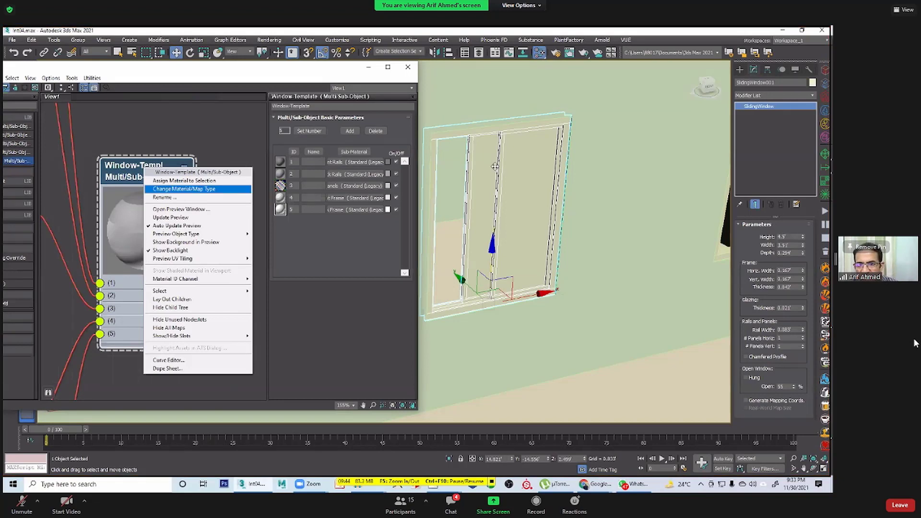
pyautogui.click(188, 181)
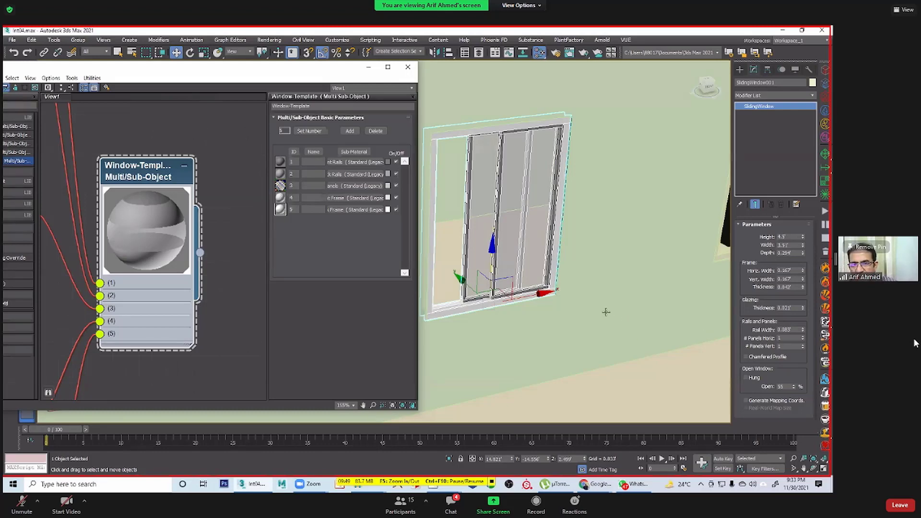
pyautogui.keyDown('alt'); pyautogui.moveTo(617, 318); pyautogui.dragTo(251, 203, button='middle'); pyautogui.keyUp('alt')
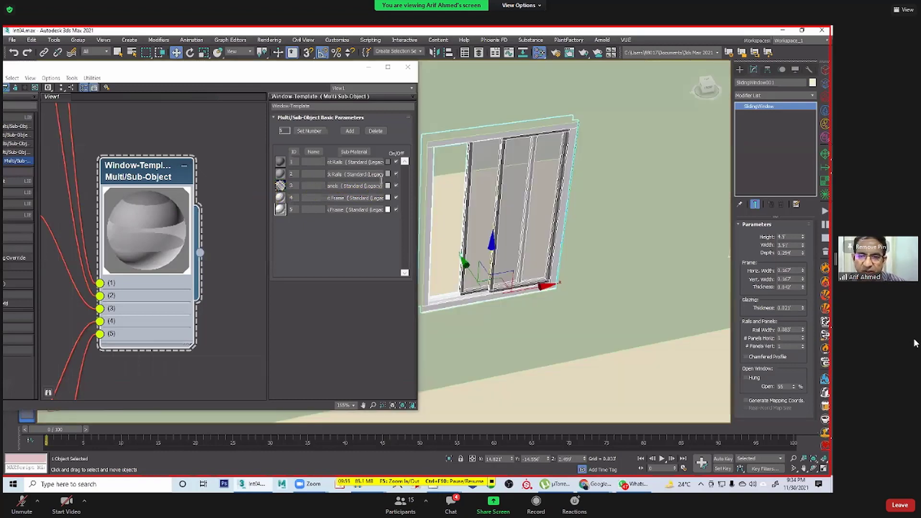
# Step: Open the Panels sub-material in slot 3 of Window-Template and set its diffuse colour to a light brown
pyautogui.click(362, 187)
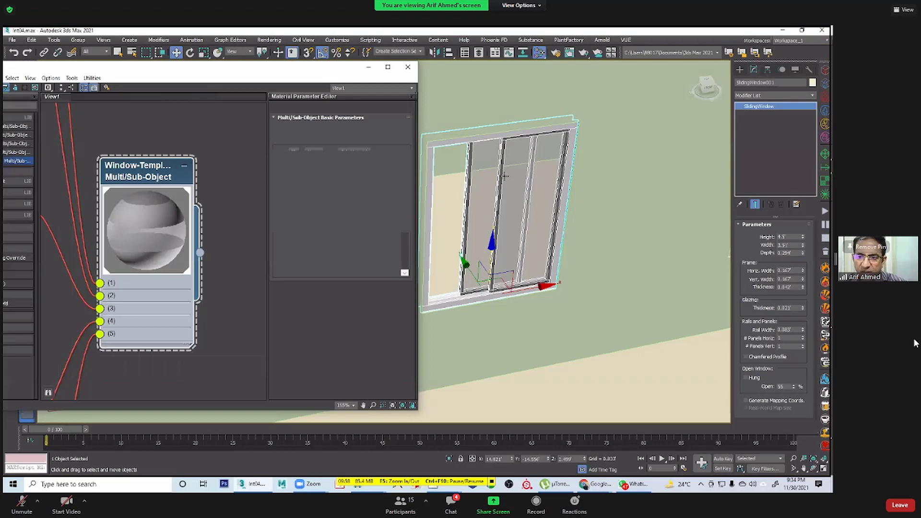
pyautogui.click(319, 173)
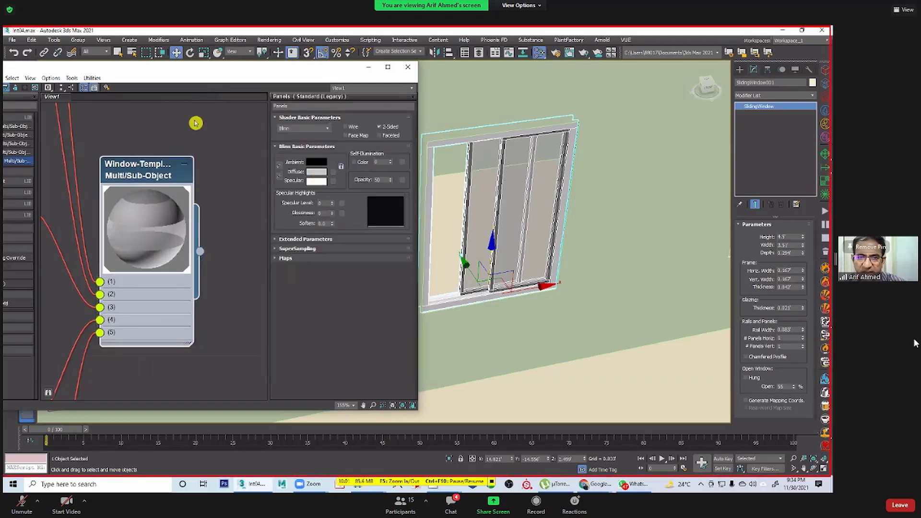
pyautogui.moveTo(195, 123); pyautogui.dragTo(208, 87)
pyautogui.moveTo(254, 111); pyautogui.dragTo(254, 100)
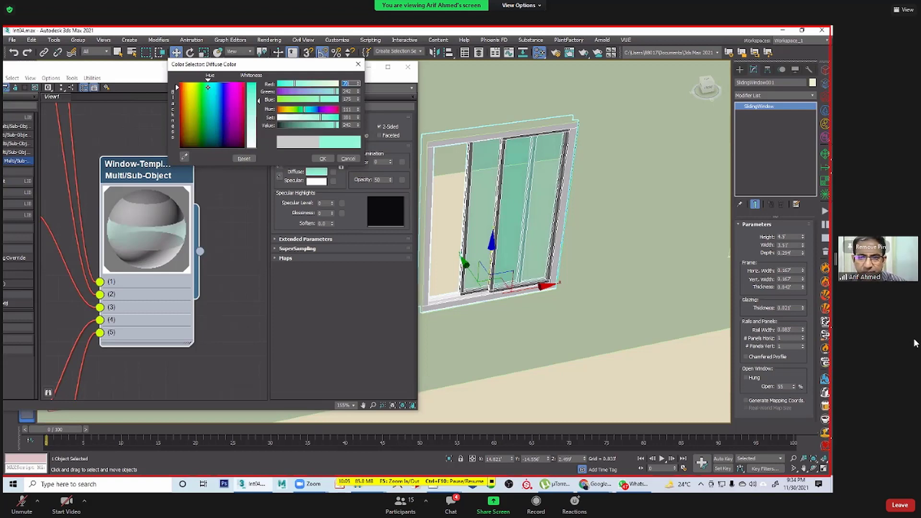
pyautogui.moveTo(229, 147)
pyautogui.mouseDown()
pyautogui.moveTo(182, 126)
pyautogui.moveTo(190, 126)
pyautogui.moveTo(184, 118)
pyautogui.mouseUp()
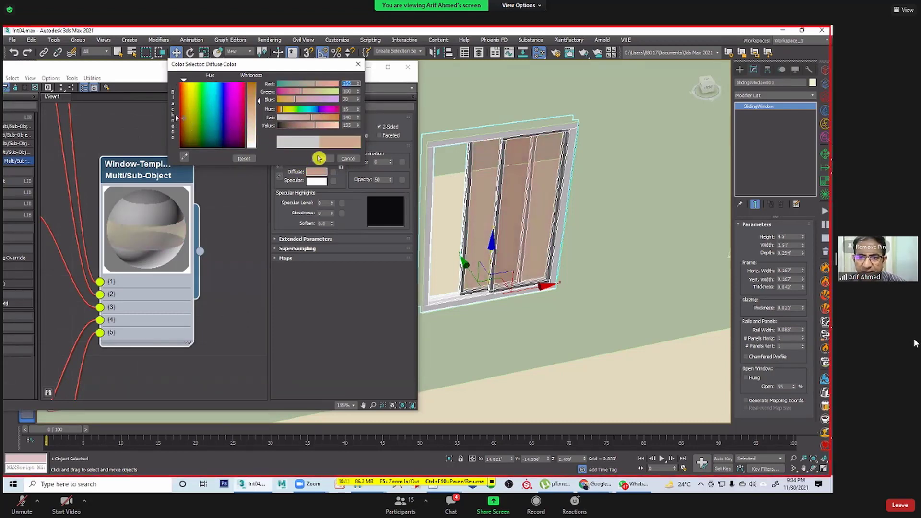
pyautogui.click(317, 222)
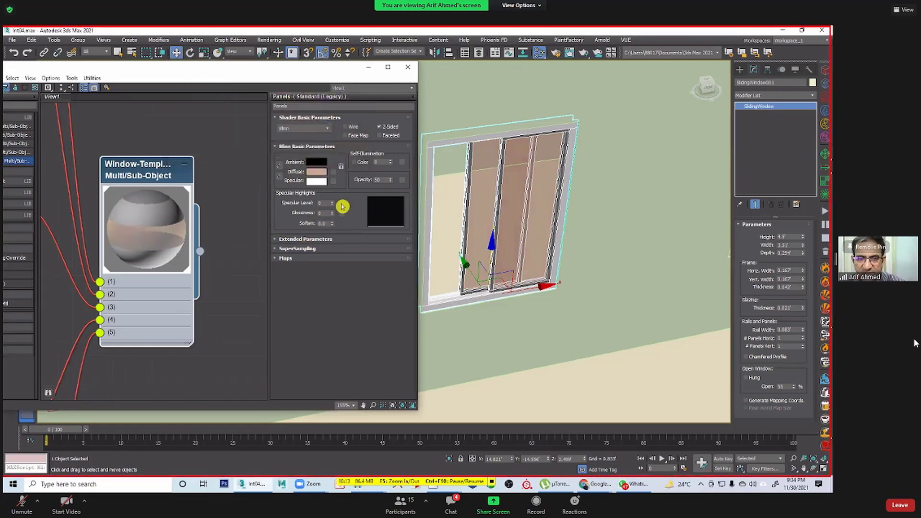
# Step: Set the Front Rails sub-material's diffuse colour to a dark reddish brown with red 38, green 12 and blue 12
pyautogui.scroll(-1, 183, 289)
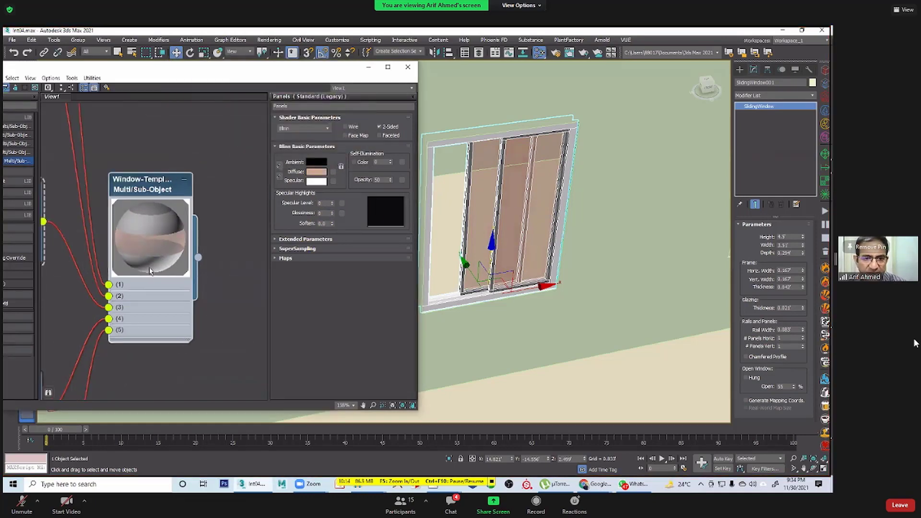
pyautogui.scroll(-5, 149, 271)
pyautogui.moveTo(106, 113); pyautogui.dragTo(146, 331, button='middle')
pyautogui.scroll(4, 146, 287)
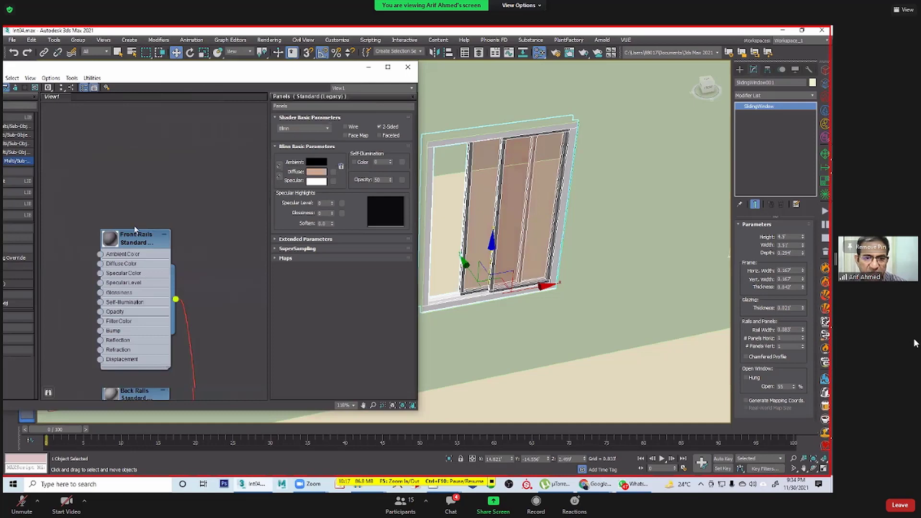
pyautogui.scroll(1, 194, 207)
pyautogui.moveTo(106, 232); pyautogui.dragTo(118, 168, button='middle')
pyautogui.click(119, 168)
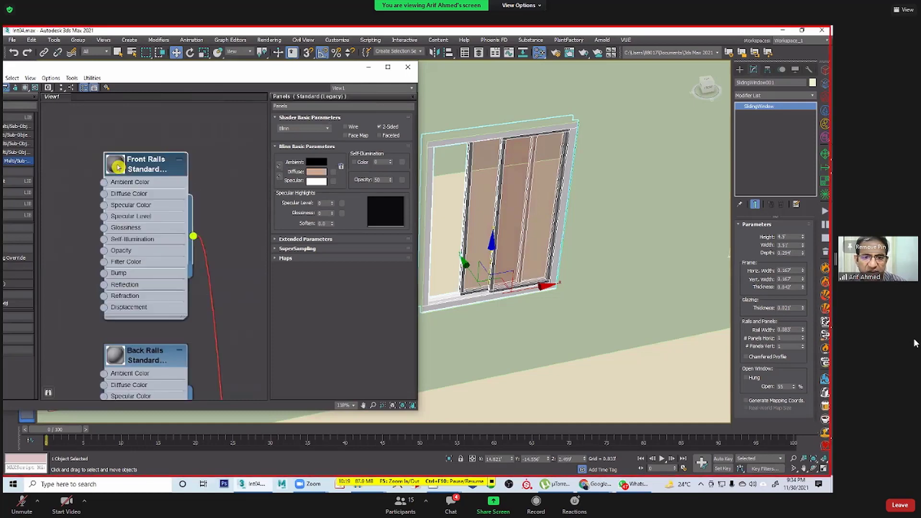
pyautogui.doubleClick(148, 174)
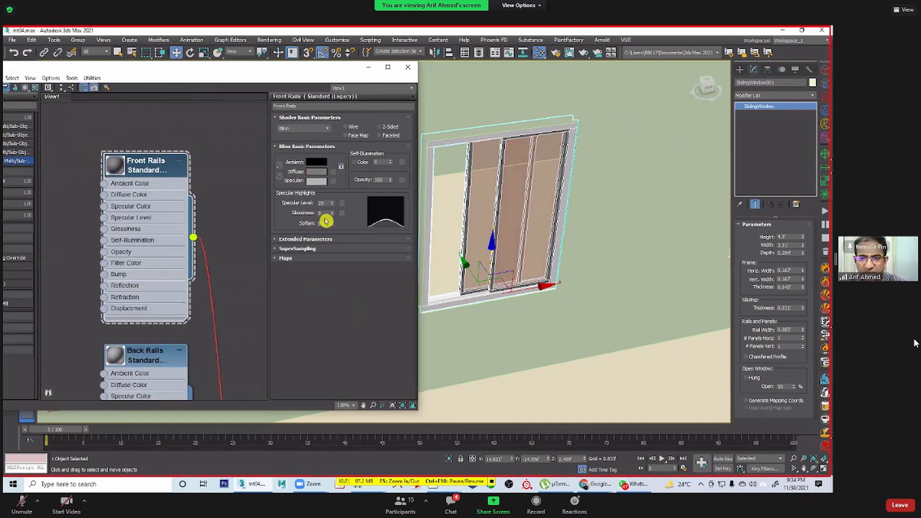
pyautogui.click(318, 175)
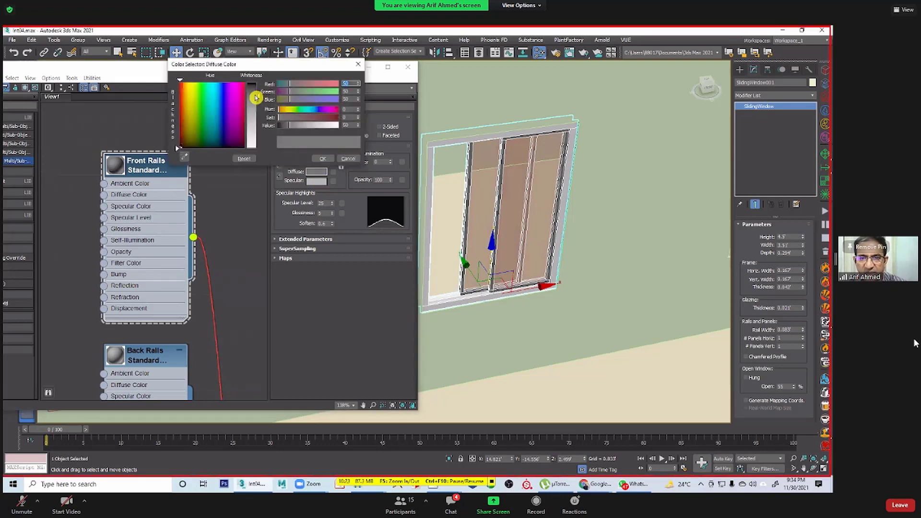
pyautogui.click(239, 102)
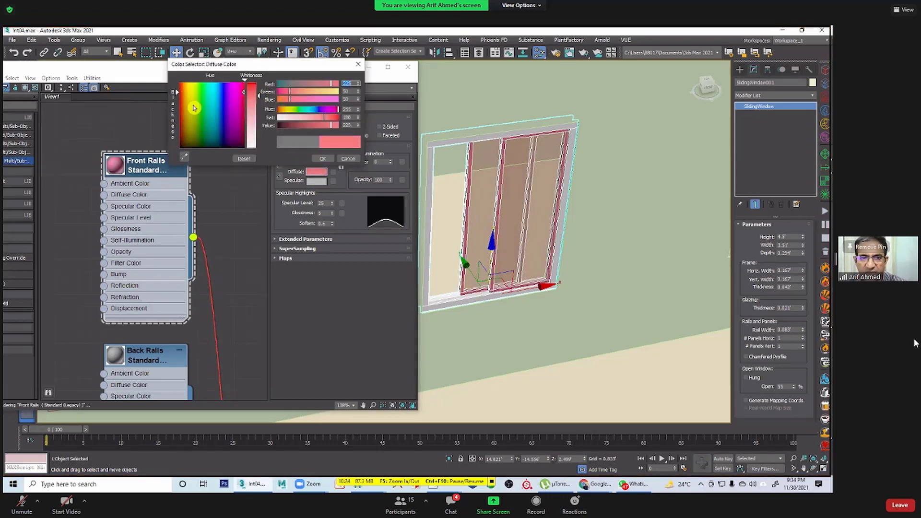
pyautogui.moveTo(244, 92); pyautogui.dragTo(180, 141)
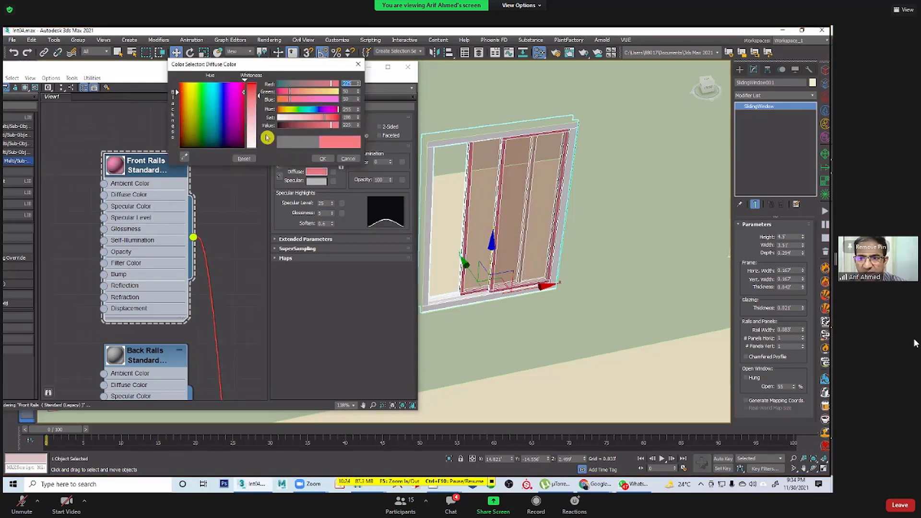
pyautogui.click(255, 86)
pyautogui.scroll(4, 521, 198)
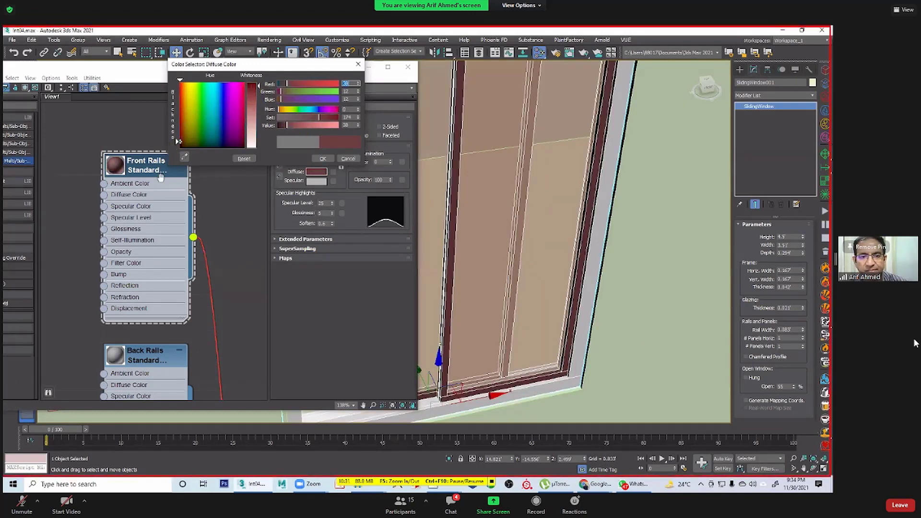
pyautogui.moveTo(209, 223); pyautogui.dragTo(182, 247, button='middle')
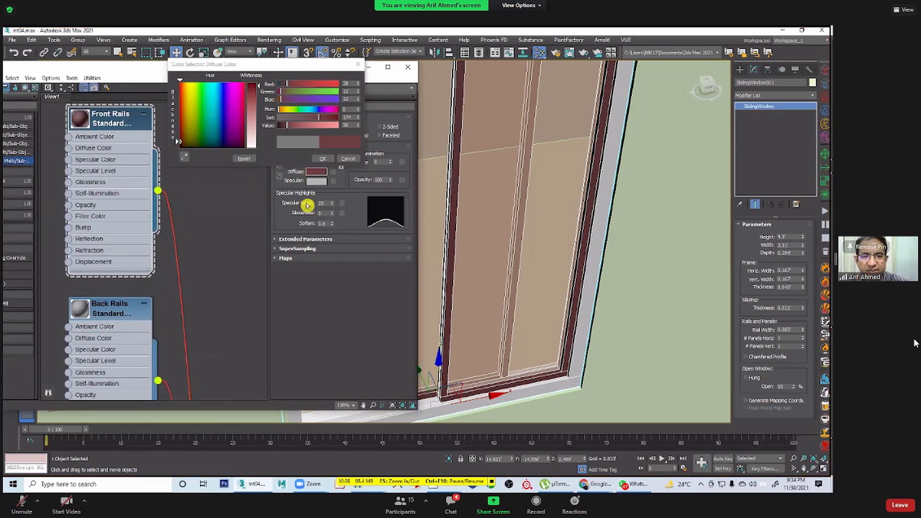
pyautogui.click(322, 159)
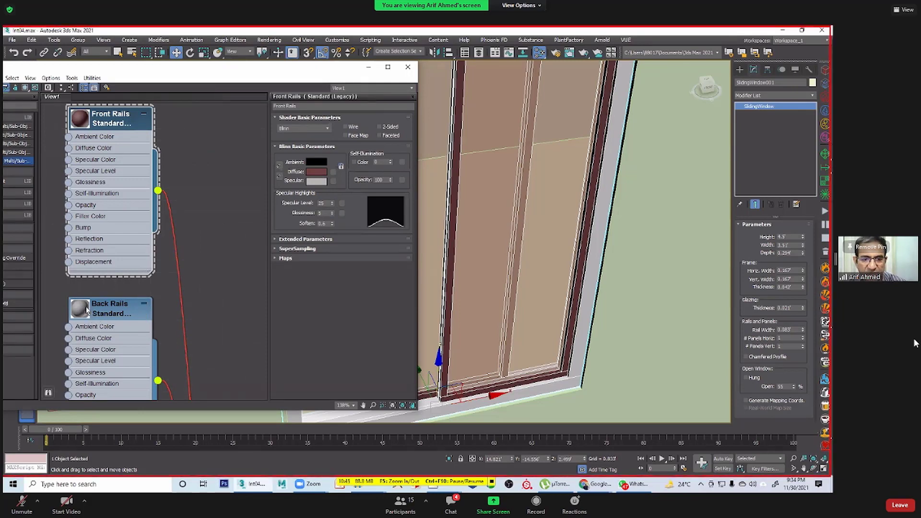
# Step: Copy the Front Rails diffuse colour and paste it onto the Back Rails sub-material's diffuse colour
pyautogui.click(319, 175)
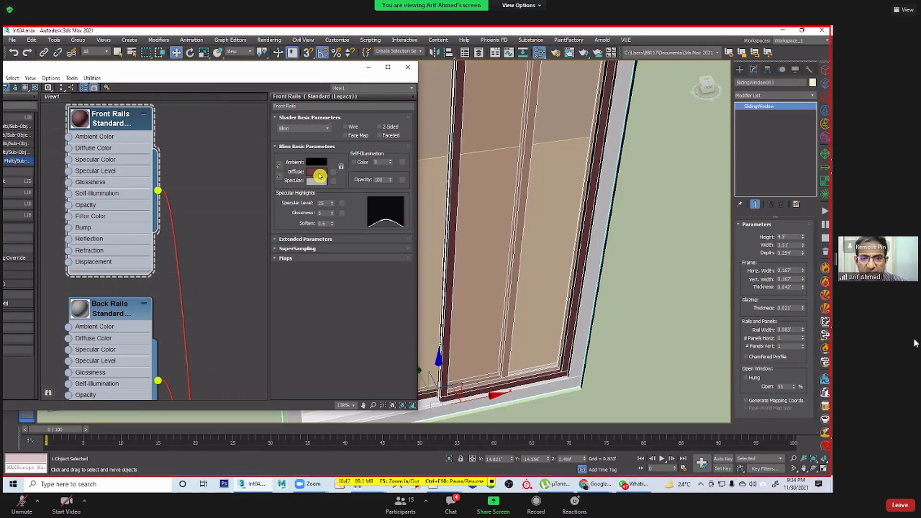
pyautogui.rightClick(318, 172)
pyautogui.click(329, 178)
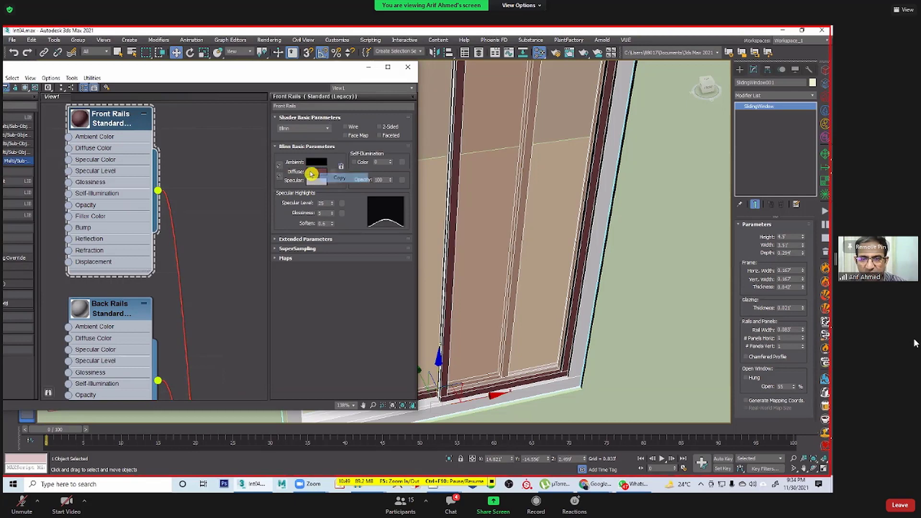
pyautogui.click(85, 312)
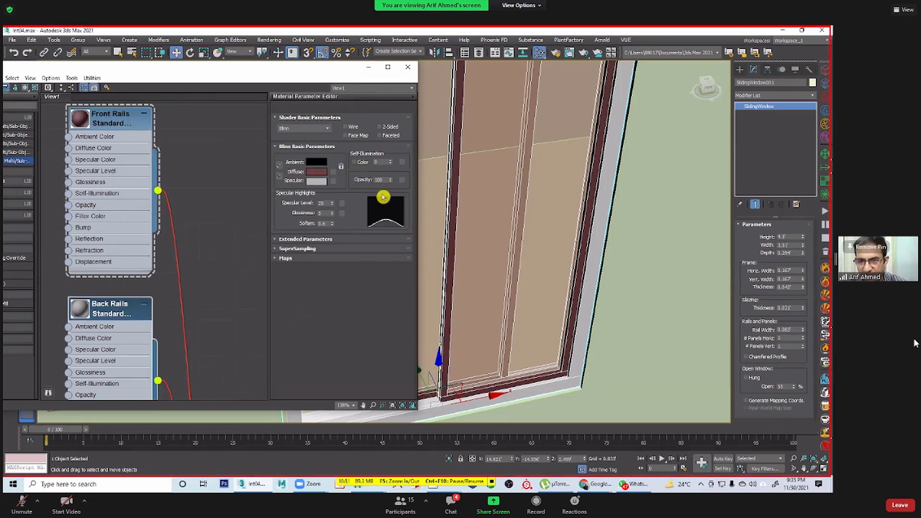
pyautogui.rightClick(316, 173)
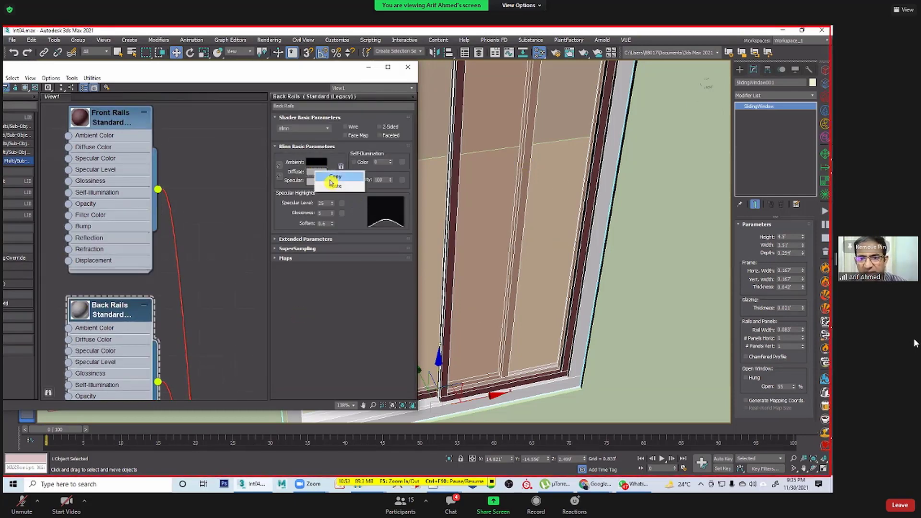
pyautogui.click(331, 188)
pyautogui.moveTo(180, 306); pyautogui.dragTo(195, 126, button='middle')
pyautogui.scroll(-1, 223, 302)
pyautogui.scroll(-3, 169, 269)
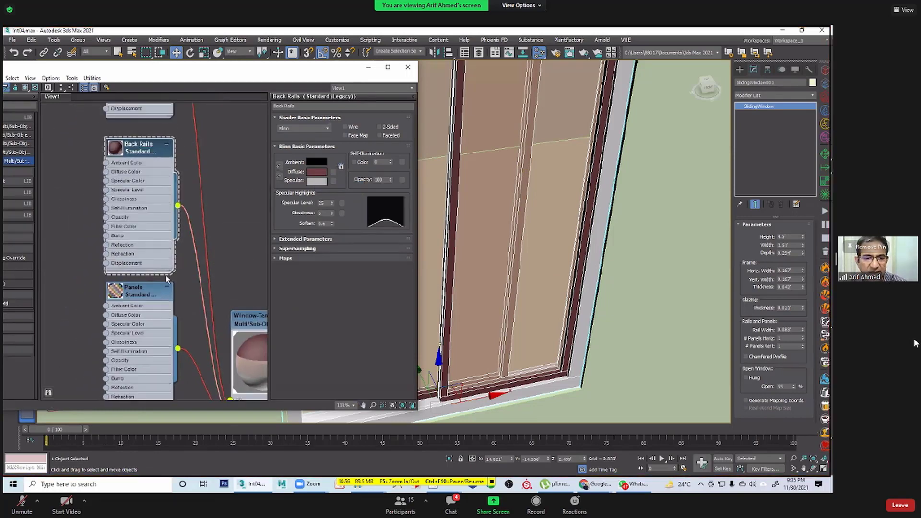
pyautogui.moveTo(160, 263); pyautogui.dragTo(143, 224, button='middle')
pyautogui.scroll(-6, 563, 345)
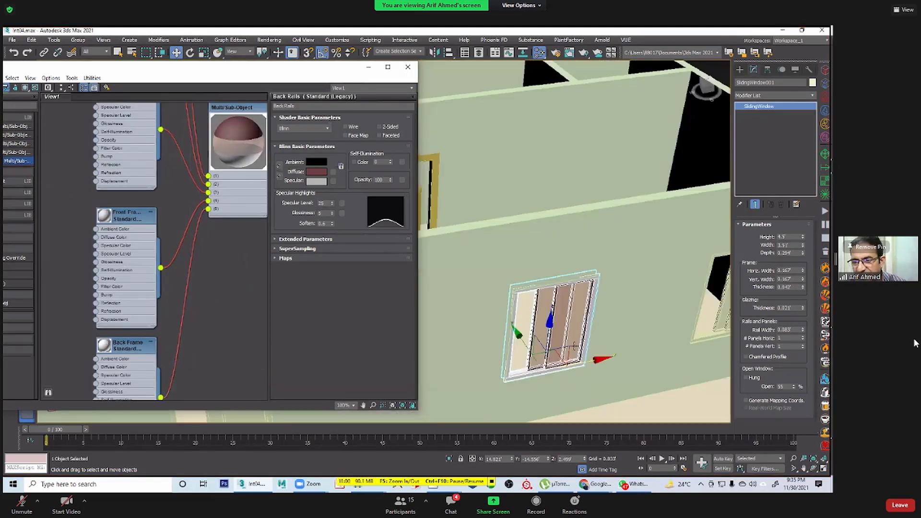
# Step: Set the Front Frame sub-material's diffuse colour to a muted reddish brown with red 103, green 49 and blue 49
pyautogui.press('z')
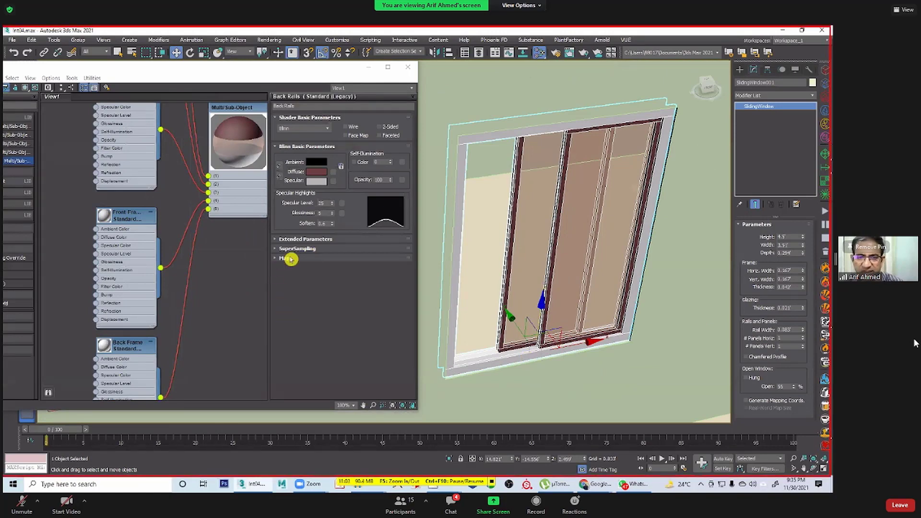
pyautogui.doubleClick(127, 216)
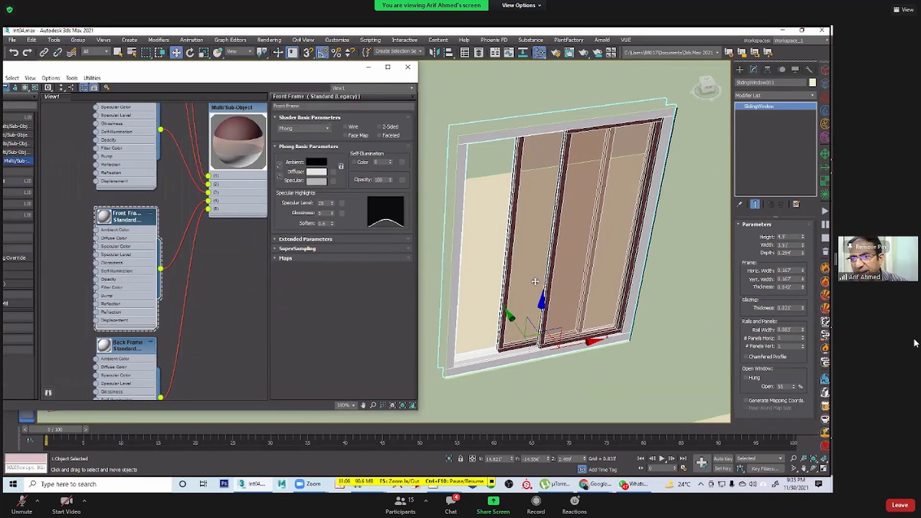
pyautogui.click(317, 171)
pyautogui.moveTo(259, 134); pyautogui.dragTo(260, 150)
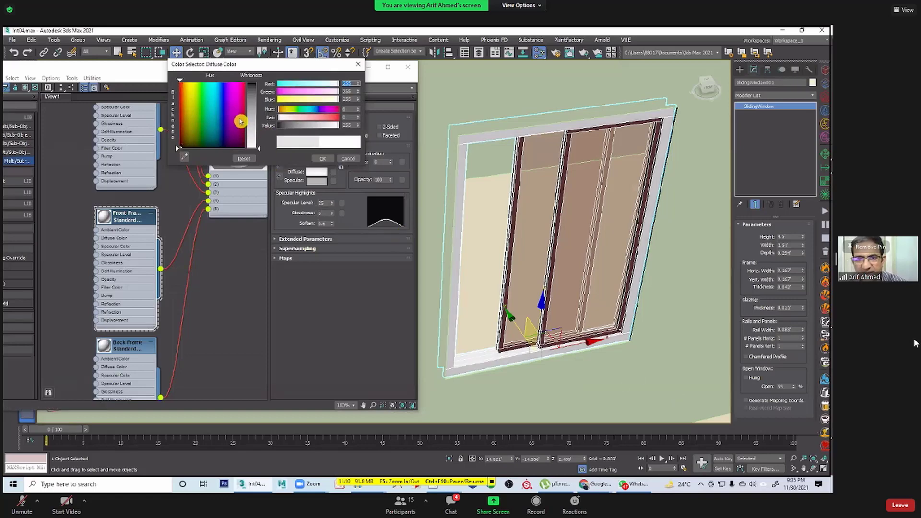
pyautogui.moveTo(177, 148); pyautogui.dragTo(179, 132)
pyautogui.moveTo(259, 148); pyautogui.dragTo(259, 88)
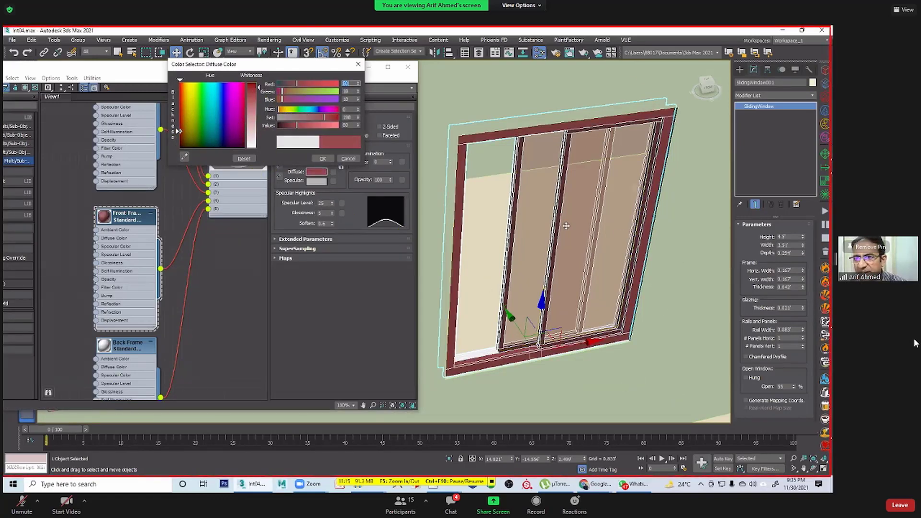
pyautogui.moveTo(259, 120); pyautogui.dragTo(258, 96)
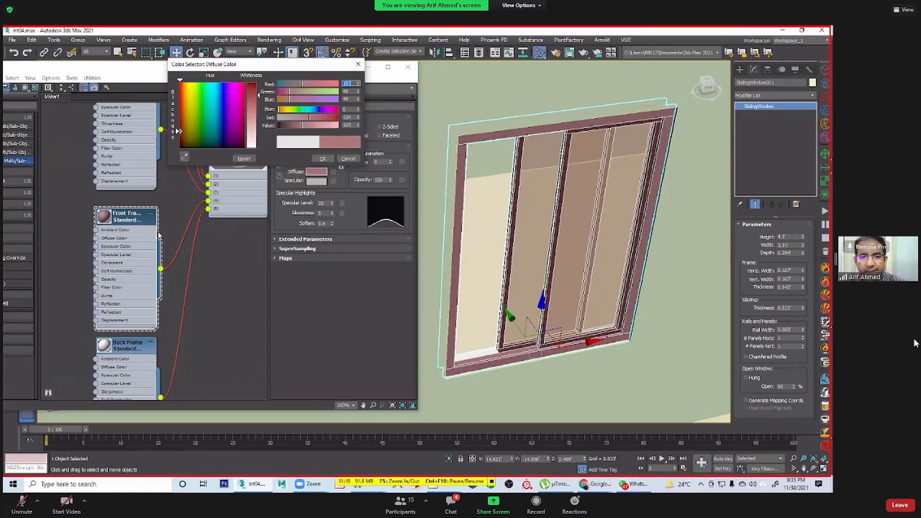
# Step: Raise the Front Frame sub-material's specular level to 66, increase its glossiness and expand its map list
pyautogui.moveTo(332, 203); pyautogui.dragTo(331, 201)
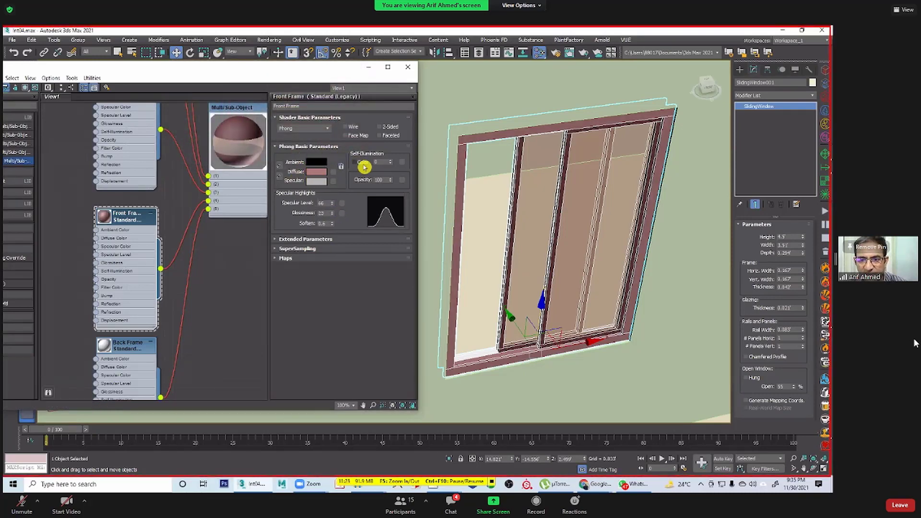
pyautogui.click(286, 258)
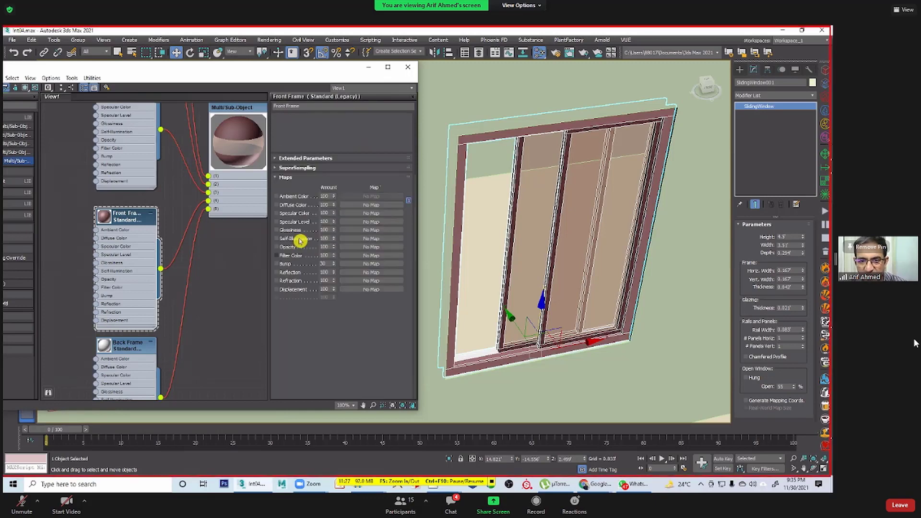
pyautogui.moveTo(349, 173); pyautogui.dragTo(346, 247)
pyautogui.moveTo(126, 214); pyautogui.dragTo(132, 216)
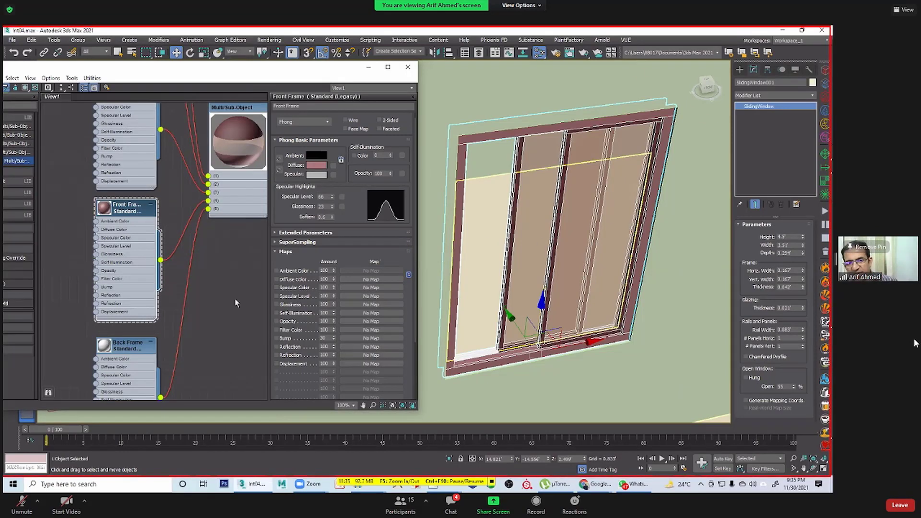
# Step: Examine the Window-Template node tree and the recoloured sliding window on the house's outer wall
pyautogui.scroll(-2, 235, 298)
pyautogui.scroll(-2, 192, 288)
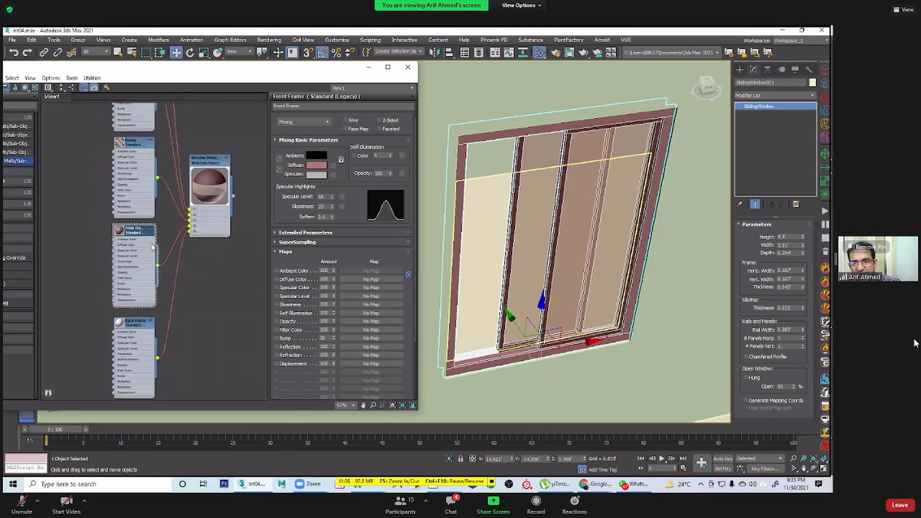
pyautogui.scroll(-3, 187, 288)
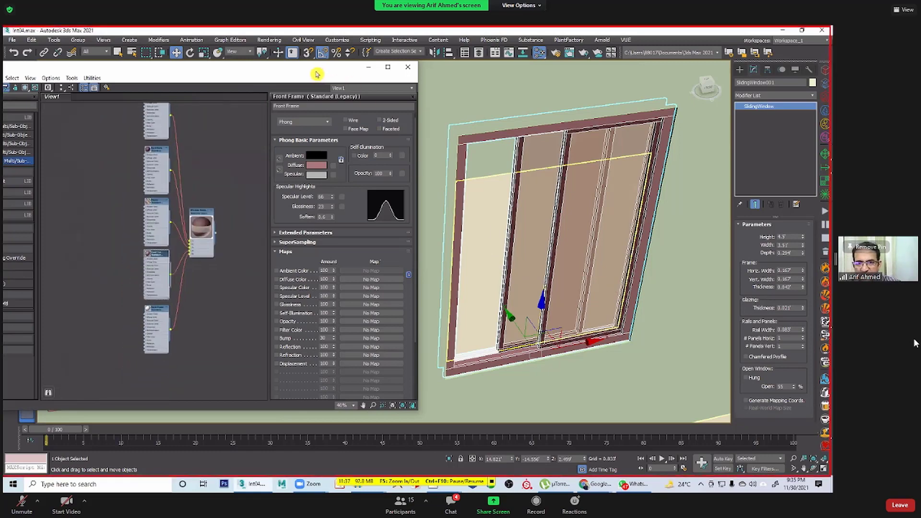
pyautogui.moveTo(187, 287); pyautogui.dragTo(140, 318, button='middle')
pyautogui.moveTo(192, 288); pyautogui.dragTo(190, 300, button='middle')
pyautogui.moveTo(230, 67); pyautogui.dragTo(226, 76)
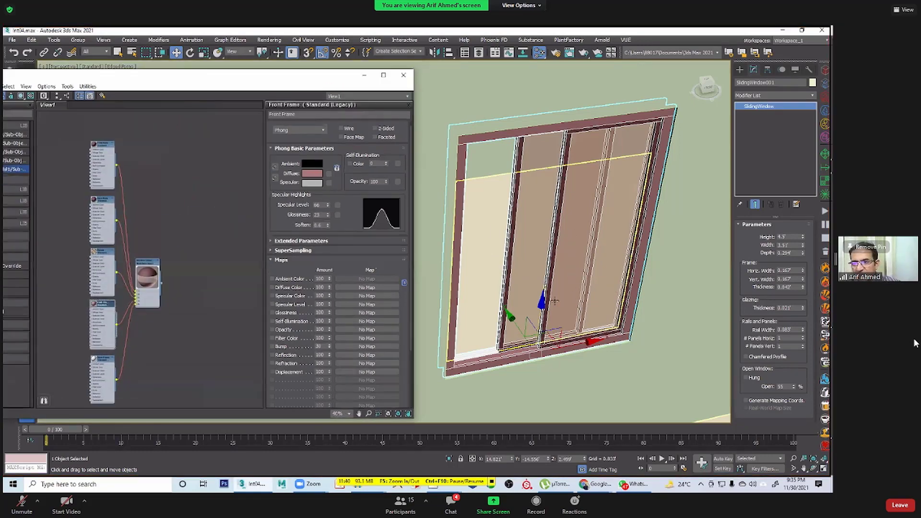
pyautogui.scroll(-3, 567, 263)
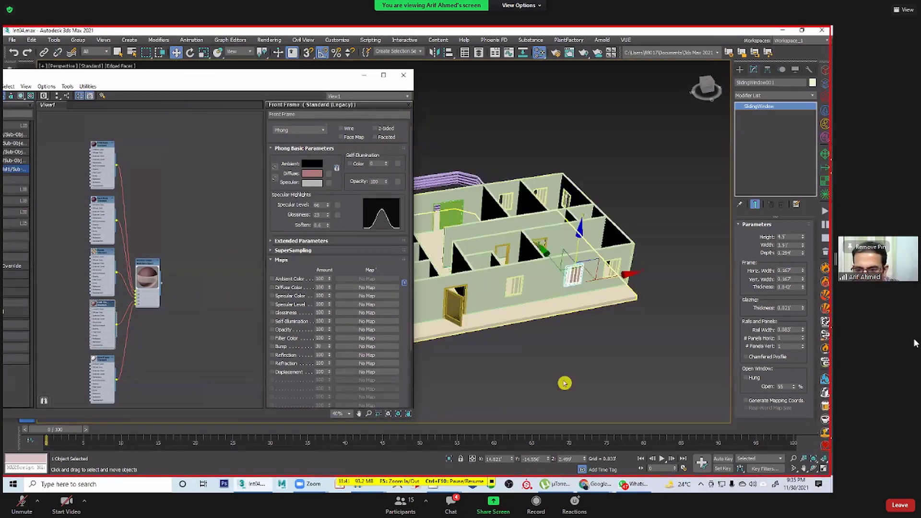
pyautogui.scroll(2, 563, 383)
pyautogui.scroll(3, 562, 383)
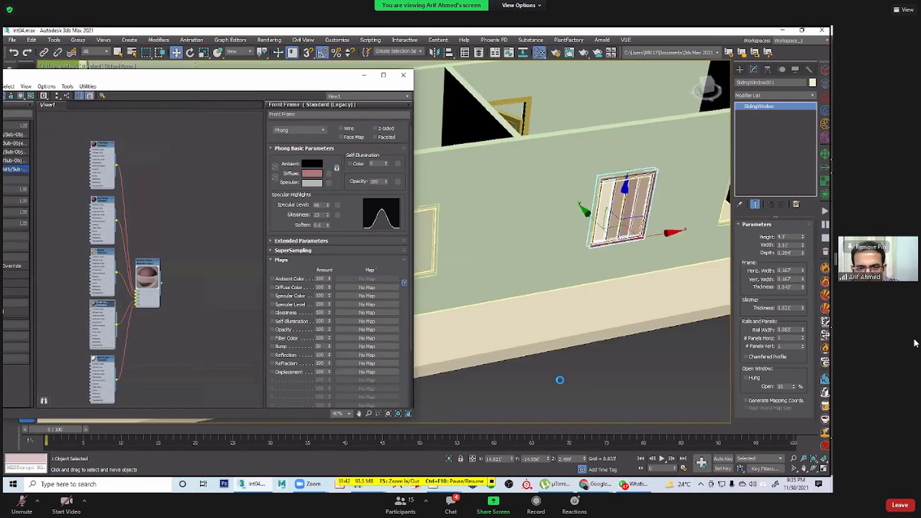
pyautogui.scroll(3, 155, 306)
pyautogui.scroll(2, 183, 277)
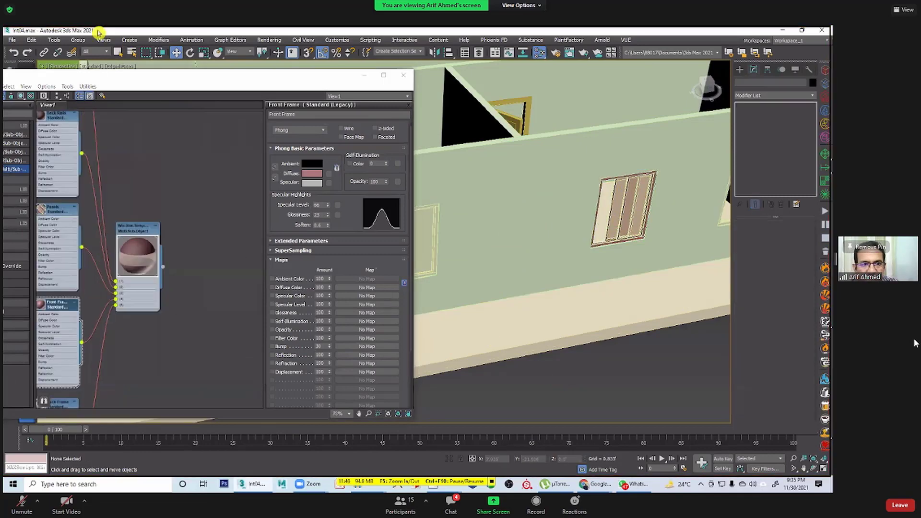
# Step: Select all seven sliding windows, SlidingWindow001 to SlidingWindow007, by name under the wall object
pyautogui.press('h')
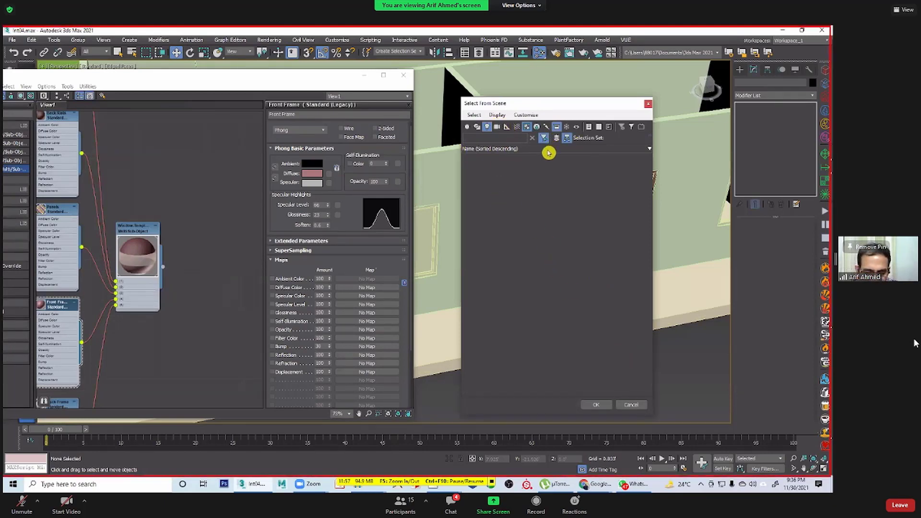
pyautogui.click(473, 129)
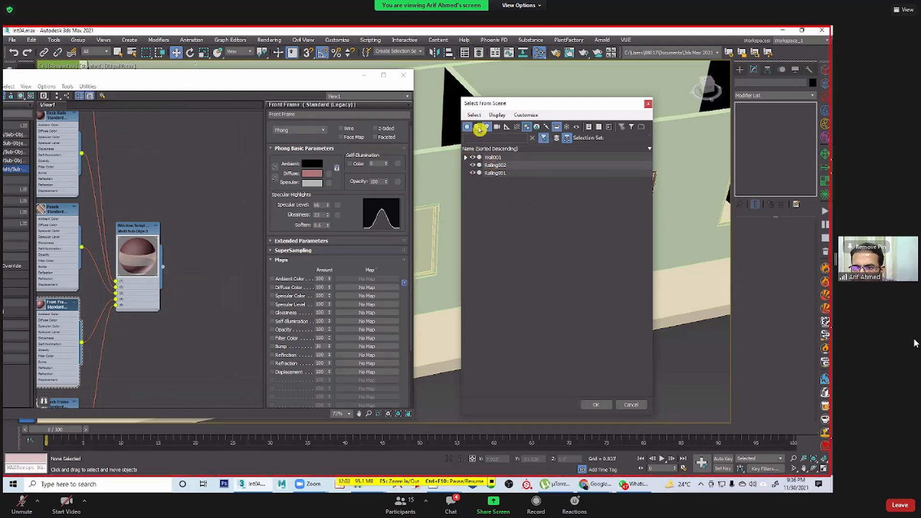
pyautogui.click(465, 158)
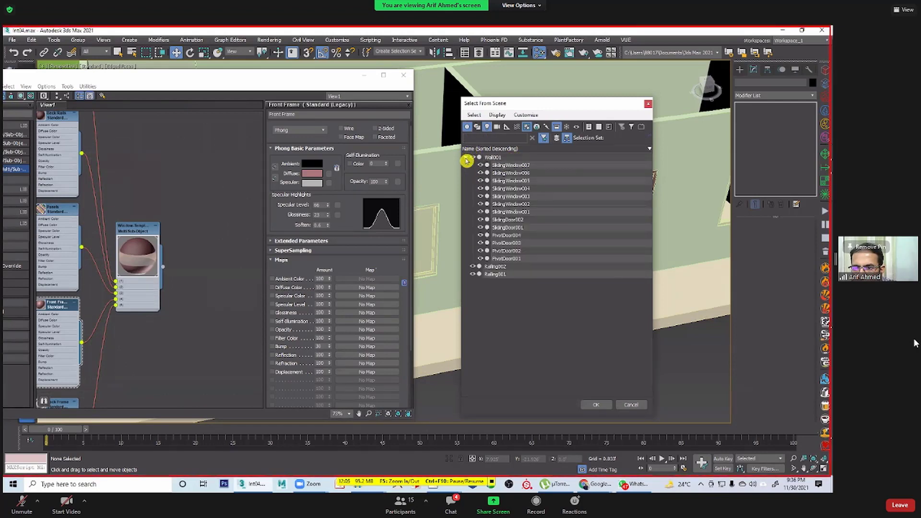
pyautogui.click(512, 166)
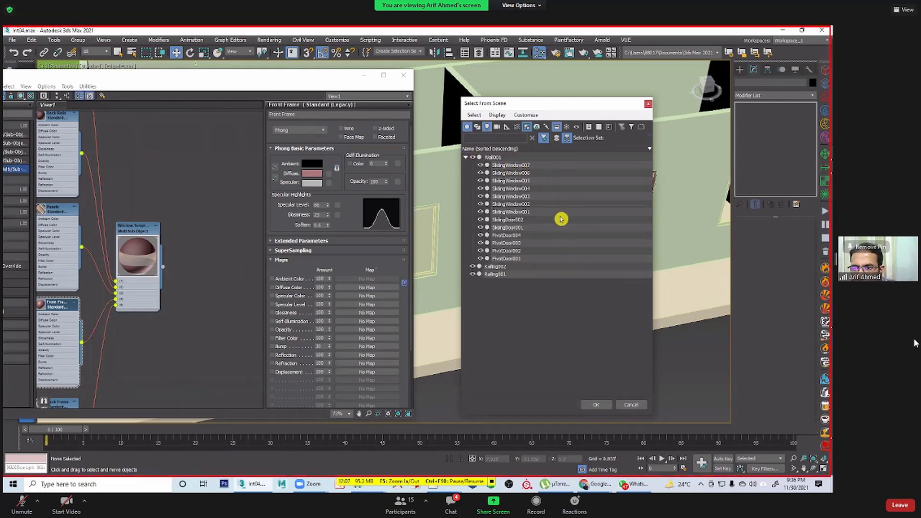
pyautogui.keyDown('shift'); pyautogui.click(524, 212); pyautogui.keyUp('shift')
pyautogui.click(596, 405)
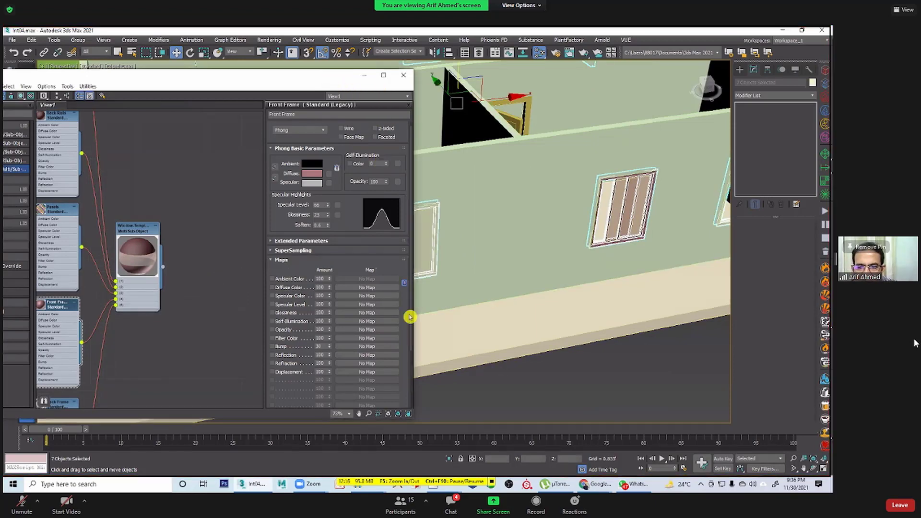
# Step: Assign the Window-Template material to the seven selected sliding windows, keeping the Material Editor clear of the house
pyautogui.click(366, 319)
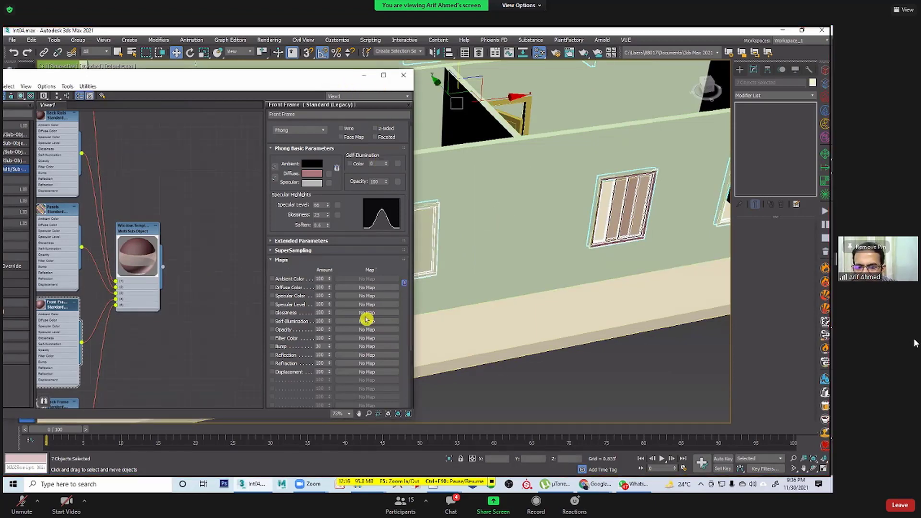
pyautogui.moveTo(262, 75); pyautogui.dragTo(333, 314)
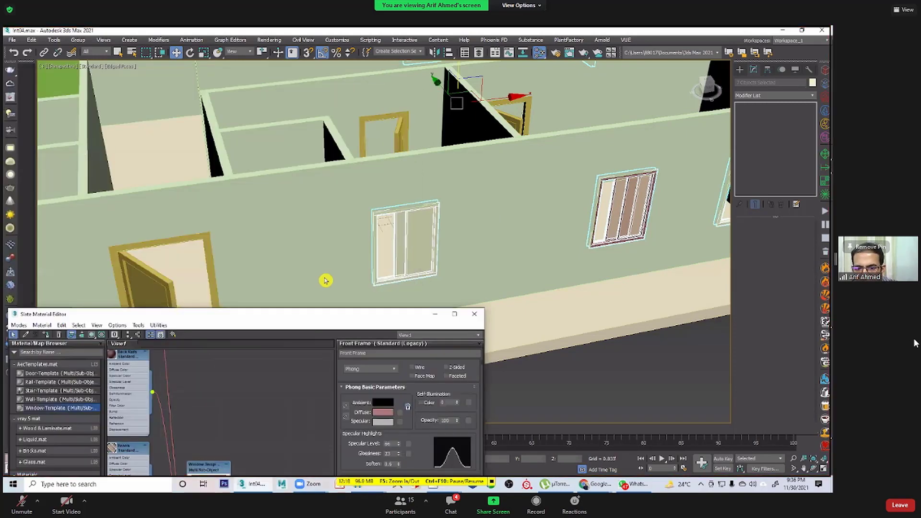
pyautogui.scroll(-3, 386, 90)
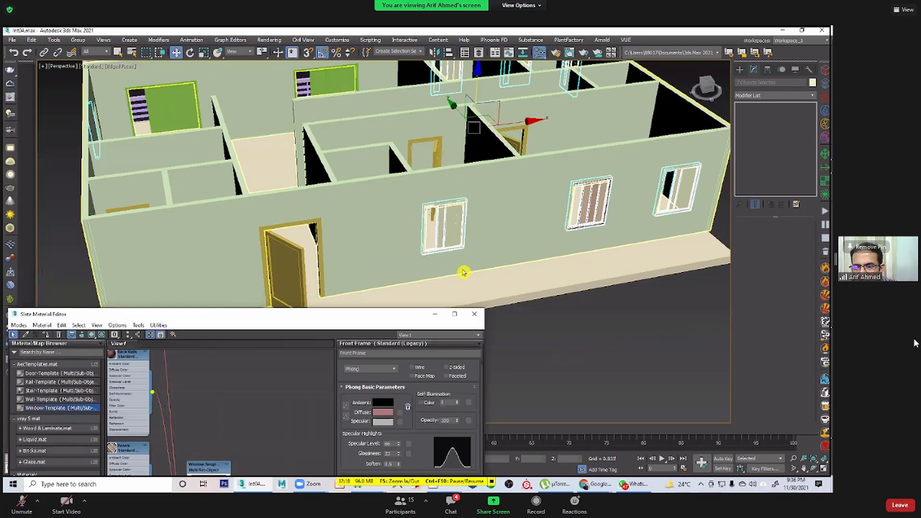
pyautogui.scroll(-5, 463, 273)
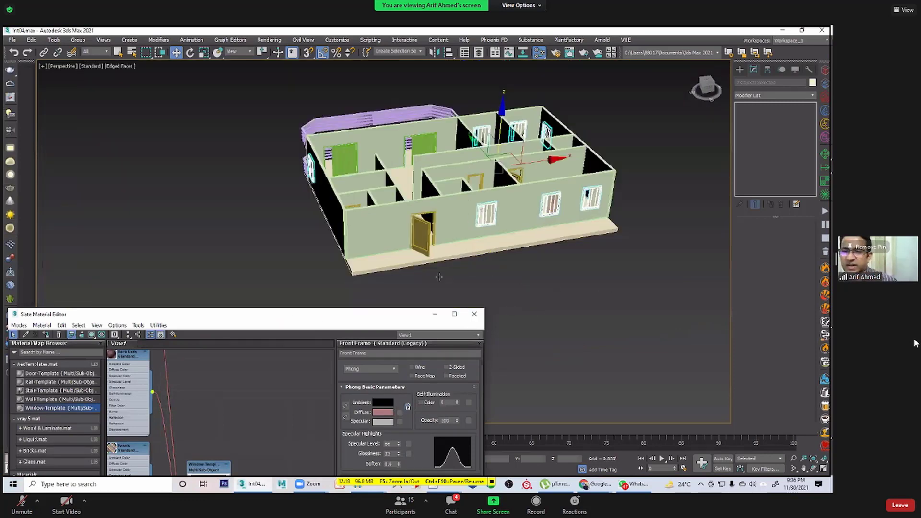
pyautogui.moveTo(408, 314); pyautogui.dragTo(278, 336)
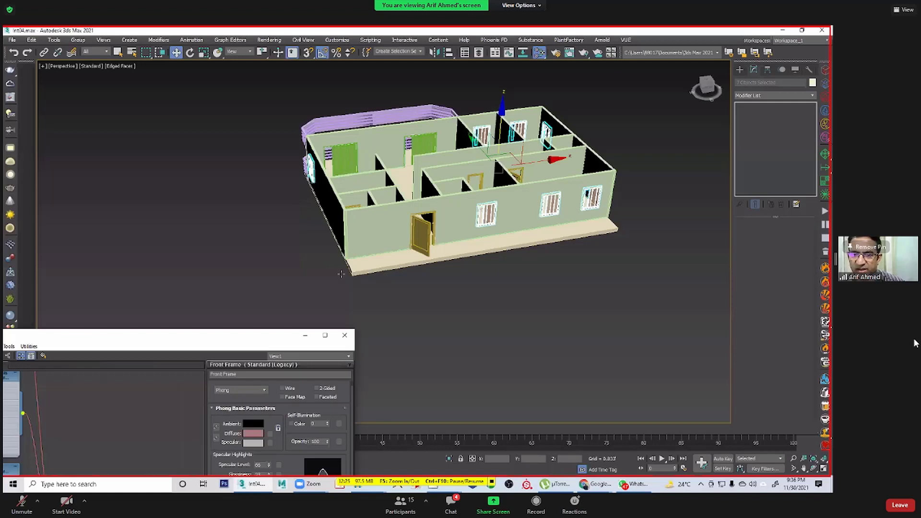
# Step: Inspect the recoloured windows around the house, including the side wall beside the balcony railings
pyautogui.scroll(5, 412, 312)
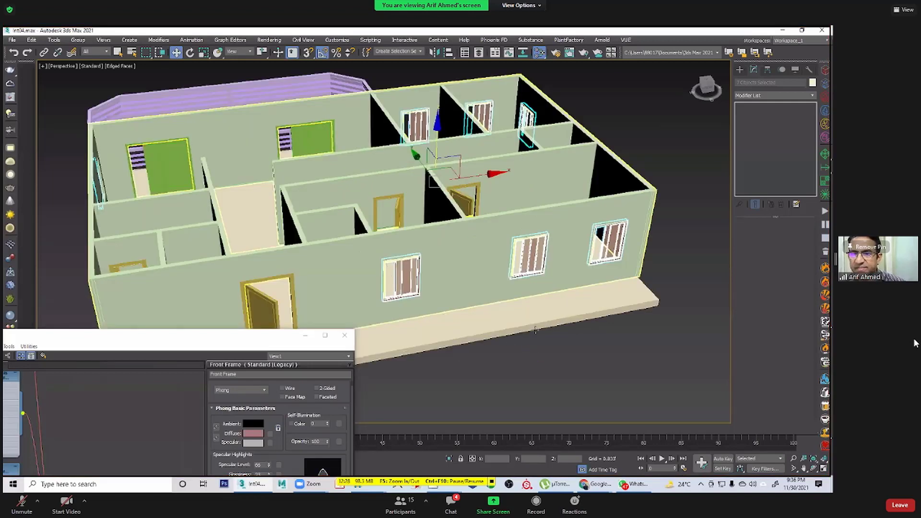
pyautogui.keyDown('alt'); pyautogui.moveTo(535, 330); pyautogui.dragTo(509, 339, button='middle'); pyautogui.keyUp('alt')
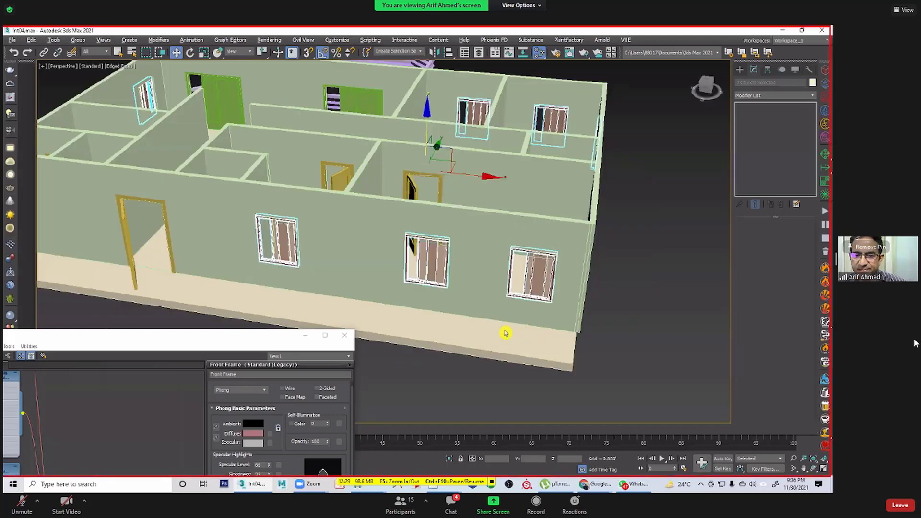
pyautogui.keyDown('alt'); pyautogui.moveTo(459, 325); pyautogui.dragTo(510, 322, button='middle'); pyautogui.keyUp('alt')
pyautogui.scroll(-5, 406, 257)
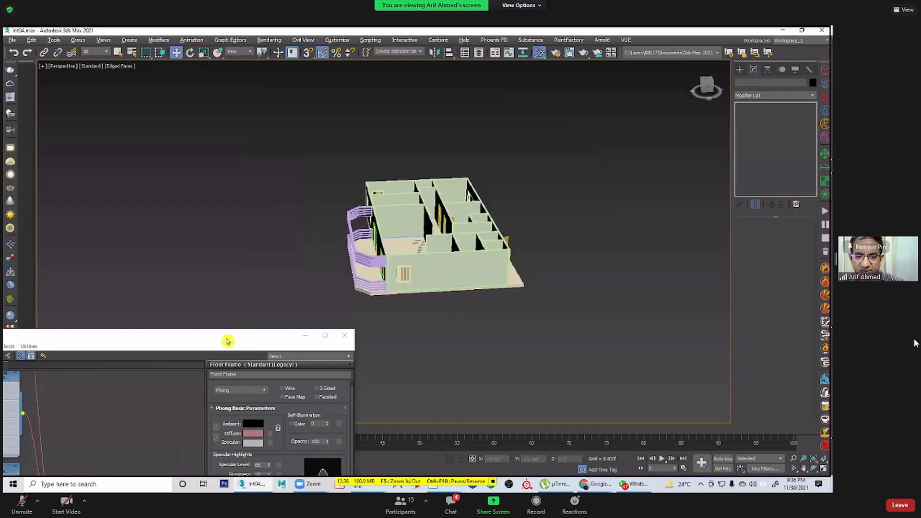
pyautogui.scroll(5, 384, 320)
pyautogui.moveTo(384, 321); pyautogui.dragTo(381, 94, button='middle')
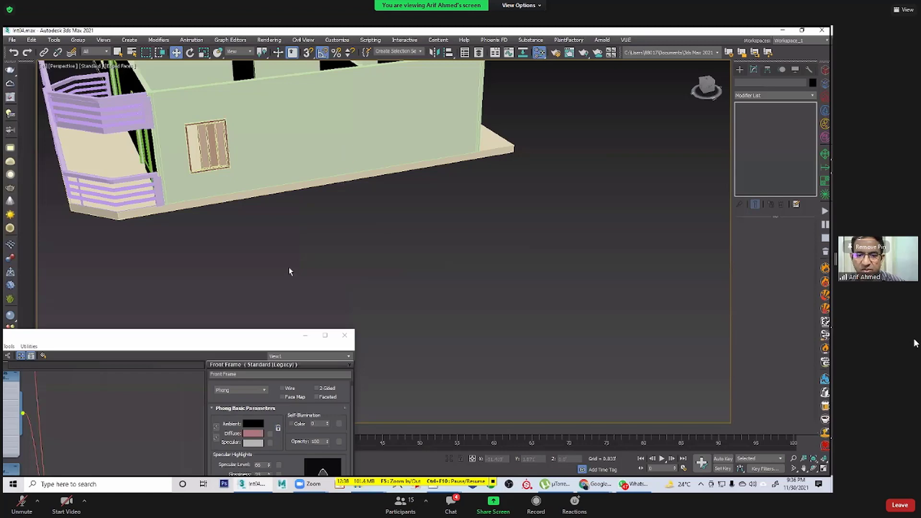
pyautogui.keyDown('alt'); pyautogui.moveTo(295, 198); pyautogui.dragTo(342, 209, button='middle'); pyautogui.keyUp('alt')
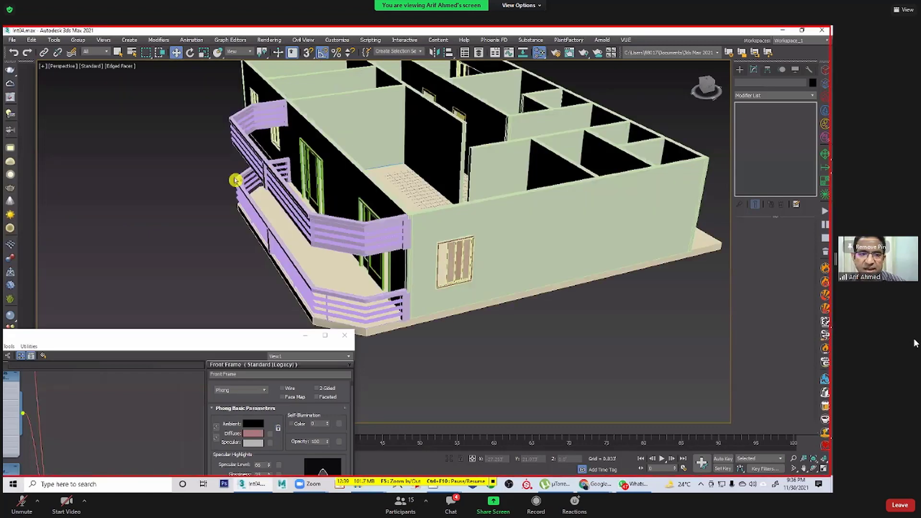
# Step: Reopen the Slate Material Editor in front of the house
pyautogui.press('m')
pyautogui.rightClick(294, 196)
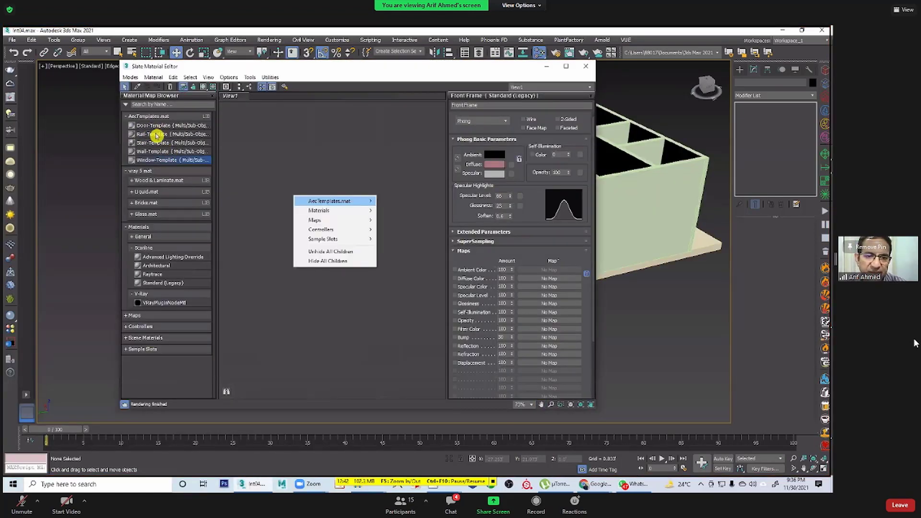
pyautogui.click(164, 136)
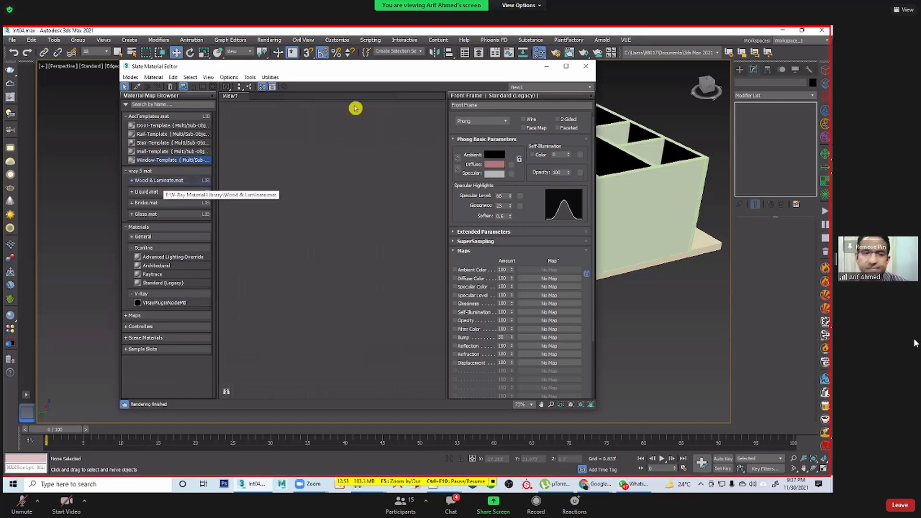
pyautogui.click(153, 78)
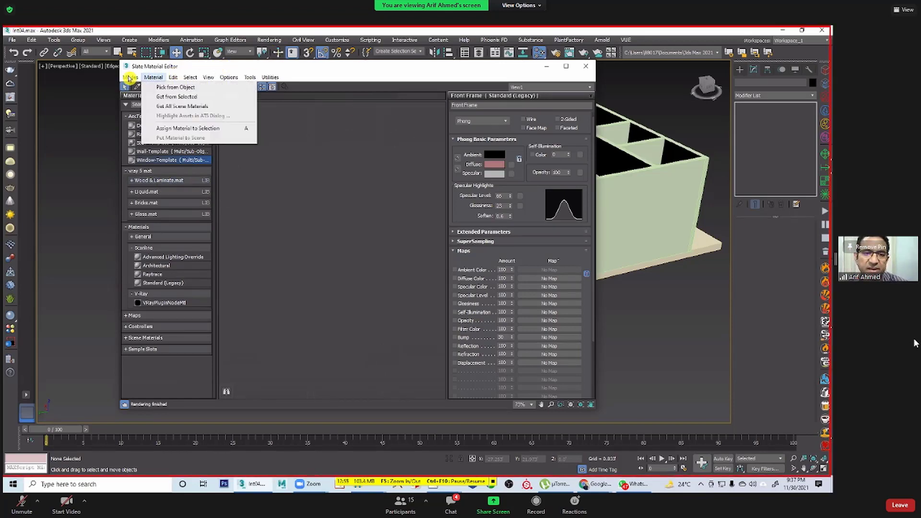
pyautogui.click(195, 98)
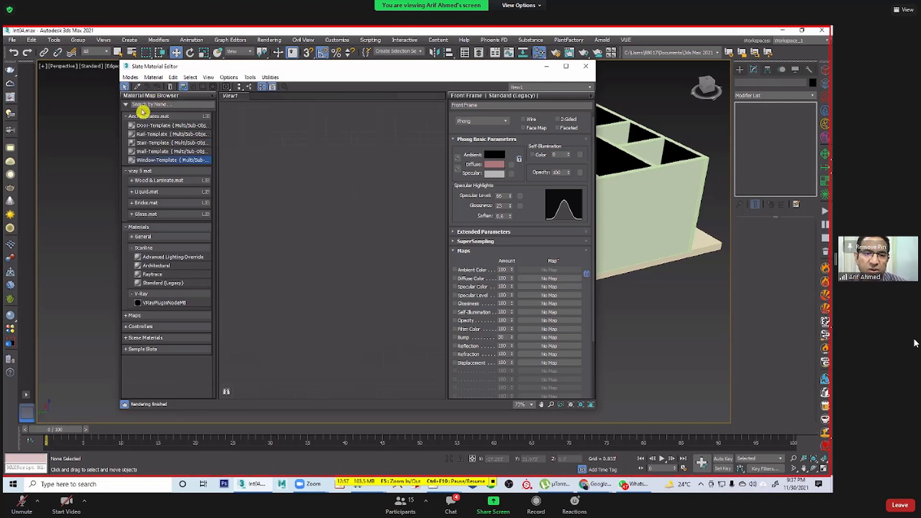
# Step: Examine the material library files in the materiallibraries folder of the 3ds Max 2021 program directory, without importing any
pyautogui.click(126, 104)
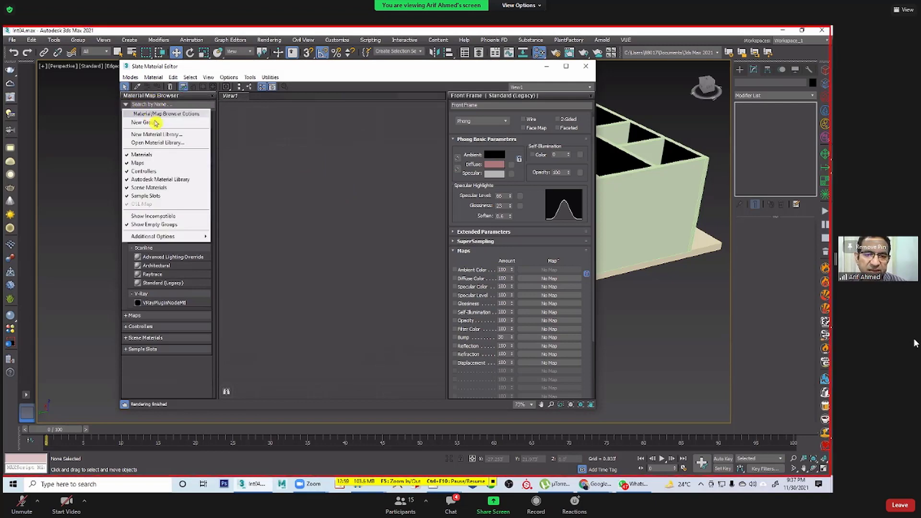
pyautogui.click(169, 144)
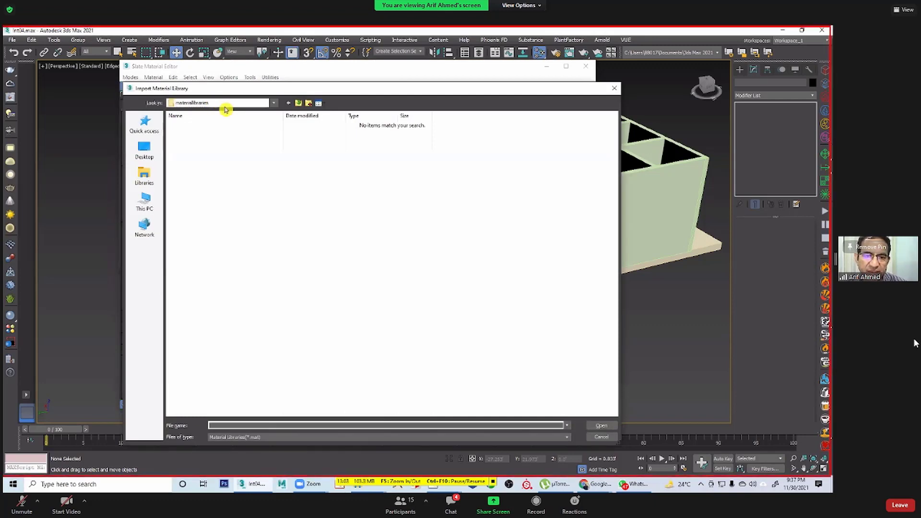
pyautogui.click(226, 104)
pyautogui.click(223, 152)
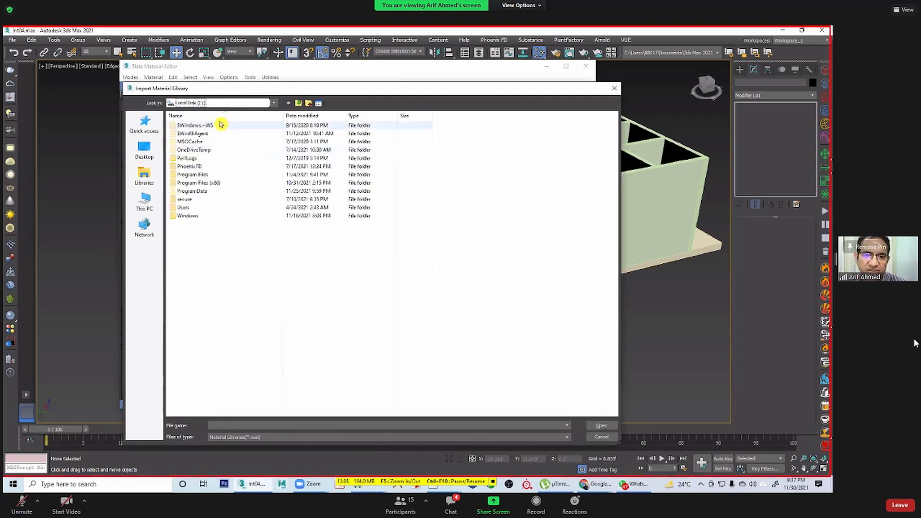
pyautogui.doubleClick(196, 176)
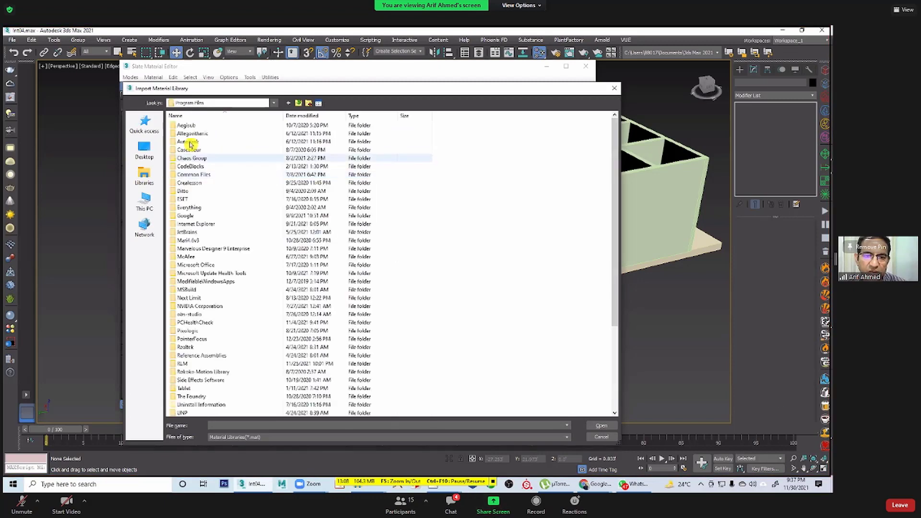
pyautogui.doubleClick(226, 142)
pyautogui.doubleClick(226, 125)
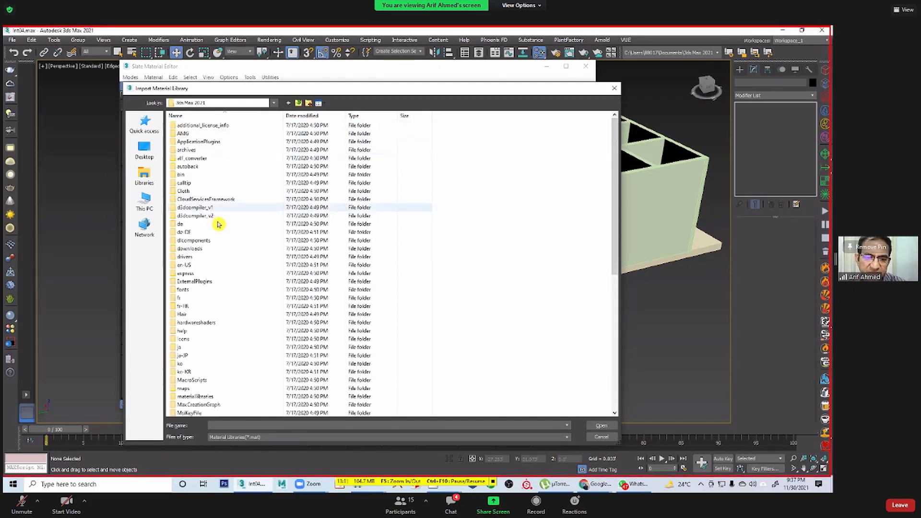
pyautogui.doubleClick(205, 396)
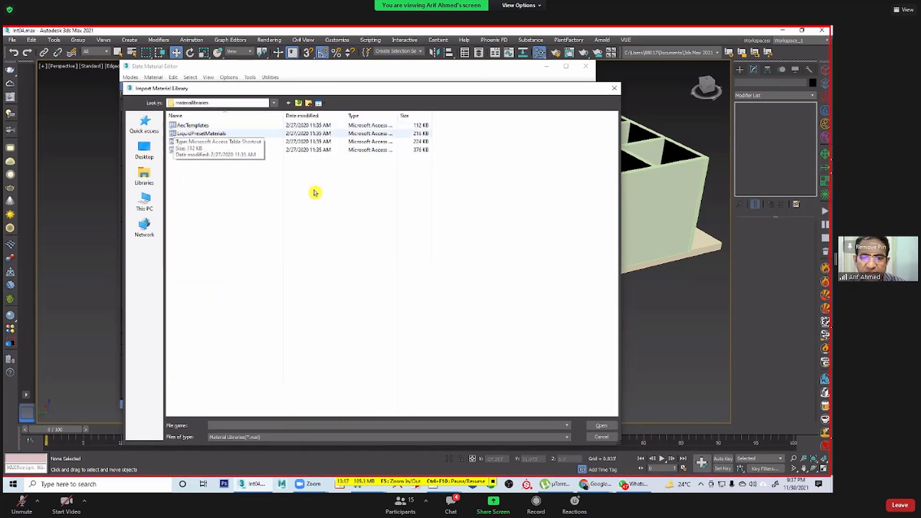
pyautogui.click(591, 436)
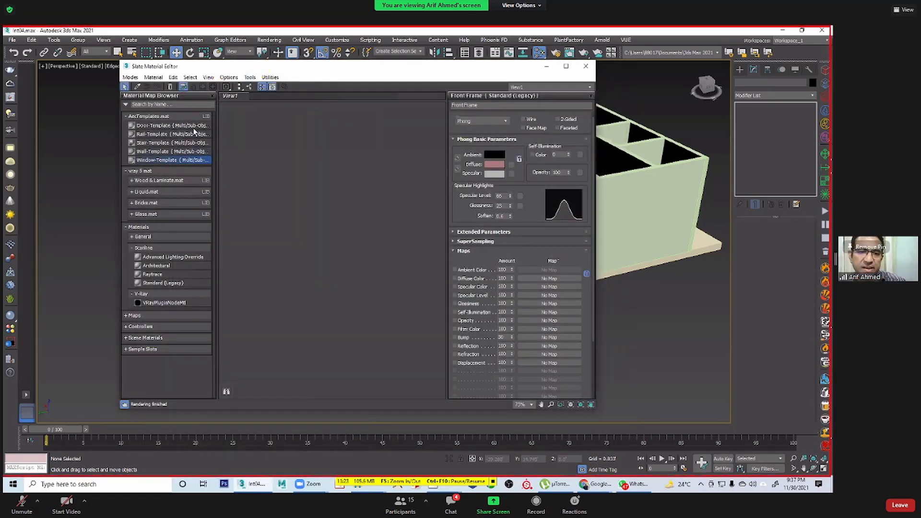
# Step: Add the Door-Template multi/sub-object material from AecTemplates.mat to the node view
pyautogui.moveTo(268, 68); pyautogui.dragTo(216, 83)
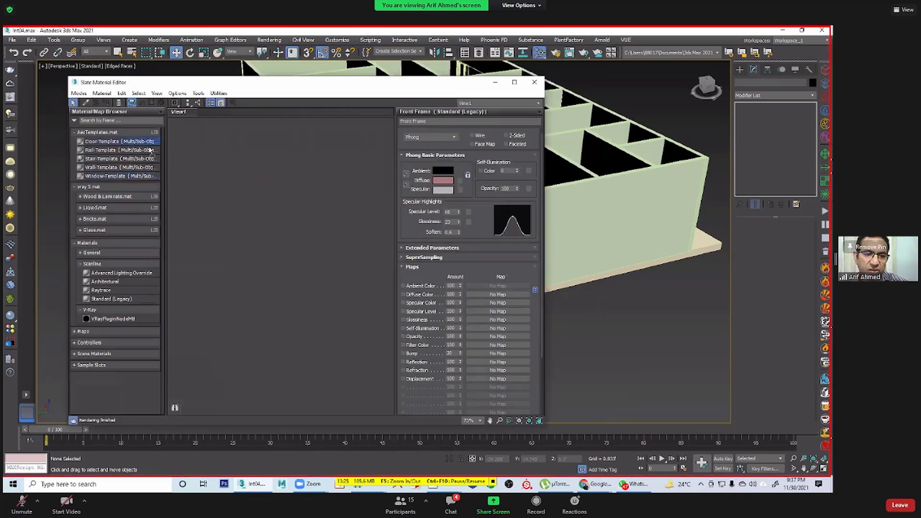
pyautogui.moveTo(150, 150); pyautogui.dragTo(272, 153)
pyautogui.moveTo(364, 336); pyautogui.dragTo(364, 356, button='middle')
pyautogui.moveTo(249, 191); pyautogui.dragTo(309, 278, button='middle')
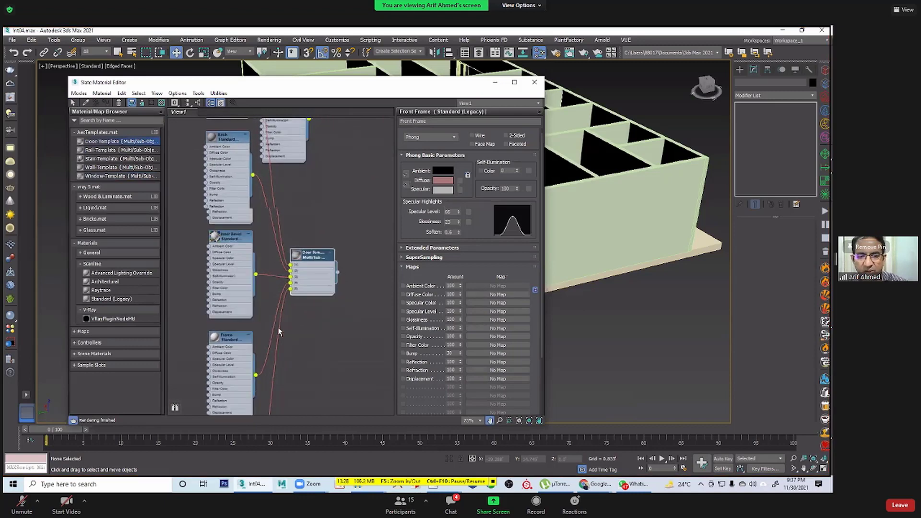
# Step: Examine the Door-Template node tree and the five sub-materials wired into it
pyautogui.moveTo(313, 334); pyautogui.dragTo(298, 310, button='middle')
pyautogui.scroll(-2, 310, 318)
pyautogui.moveTo(326, 194); pyautogui.dragTo(306, 241, button='middle')
pyautogui.scroll(-1, 303, 283)
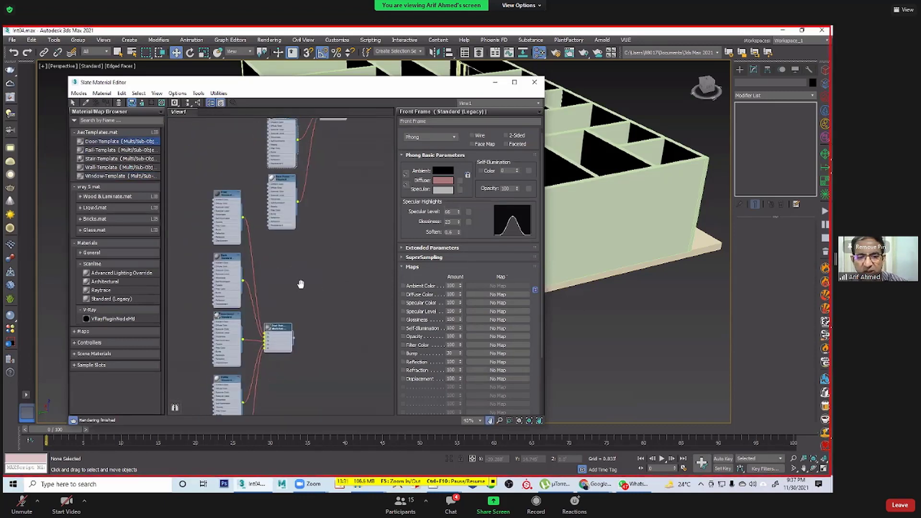
pyautogui.moveTo(301, 284); pyautogui.dragTo(289, 254, button='middle')
pyautogui.scroll(-1, 297, 278)
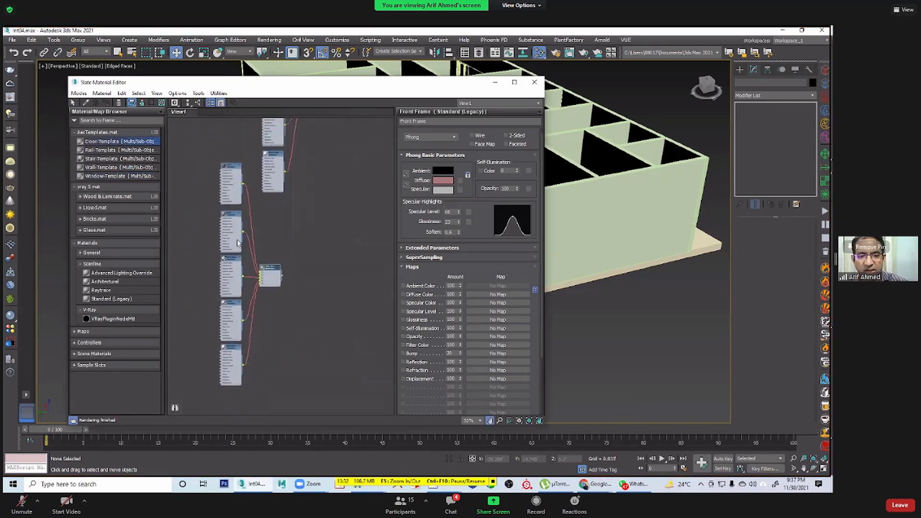
pyautogui.scroll(3, 267, 300)
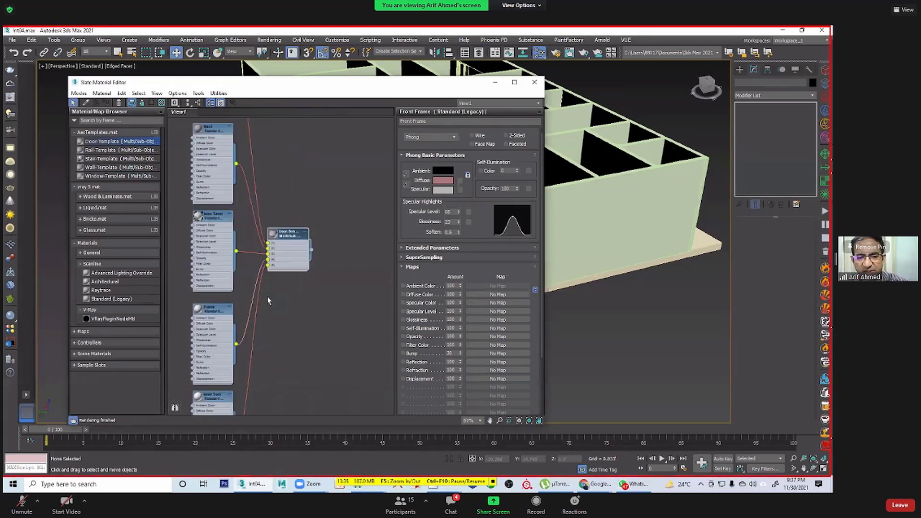
pyautogui.scroll(3, 300, 291)
pyautogui.moveTo(331, 253); pyautogui.dragTo(307, 278, button='middle')
pyautogui.scroll(1, 284, 243)
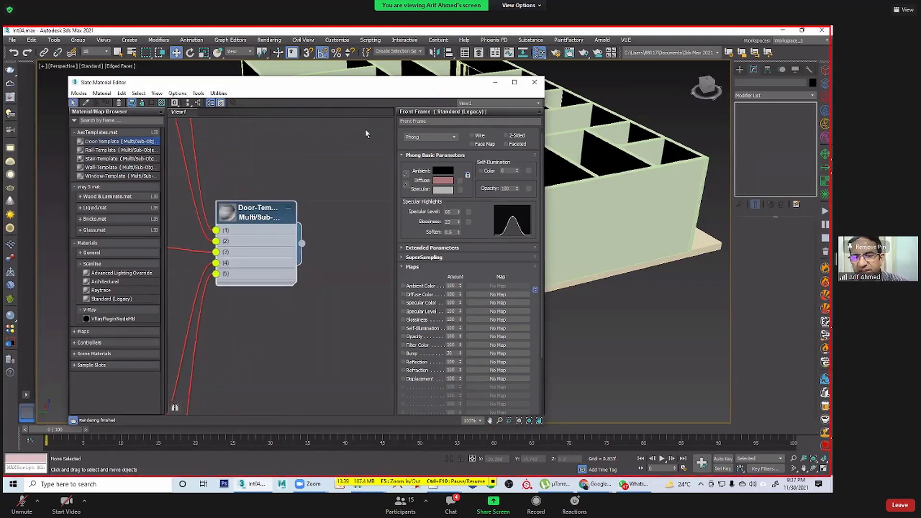
# Step: Select the four pivot doors, PivotDoor001 to PivotDoor004, by name under the wall object
pyautogui.moveTo(400, 87); pyautogui.dragTo(301, 89)
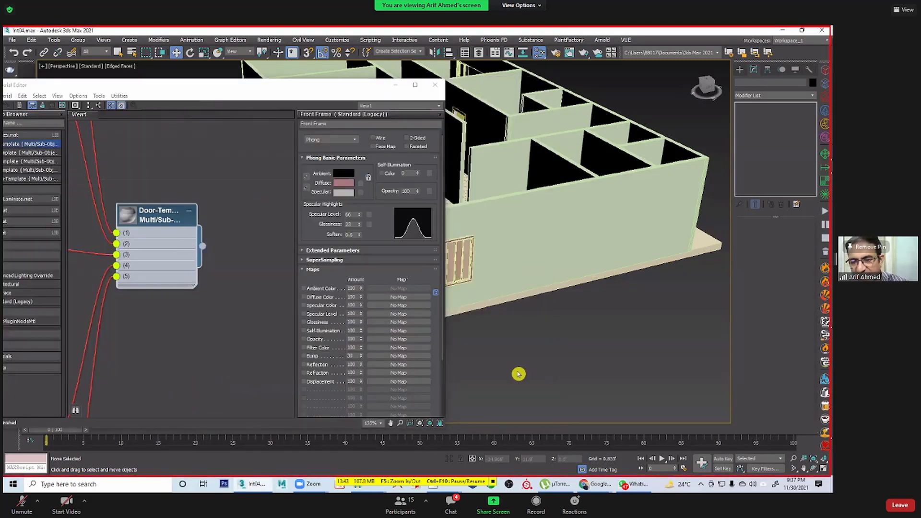
pyautogui.press('h')
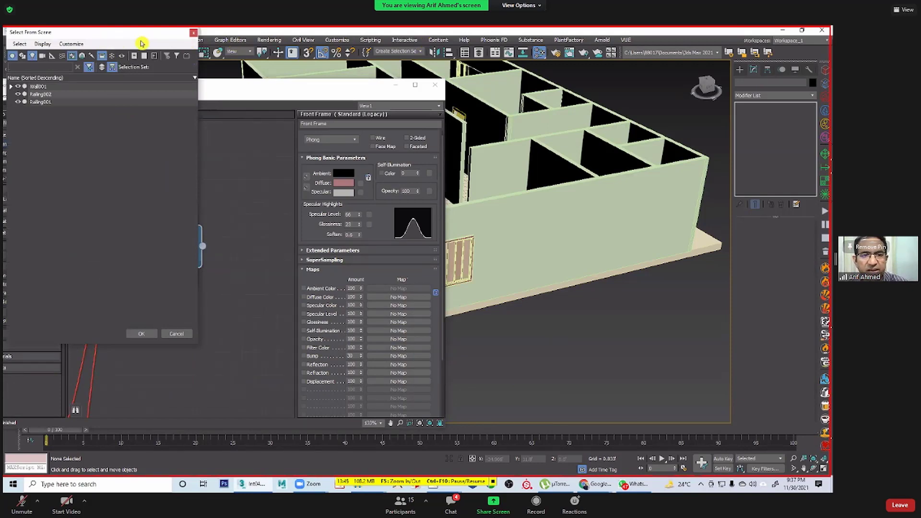
pyautogui.moveTo(116, 32); pyautogui.dragTo(530, 85)
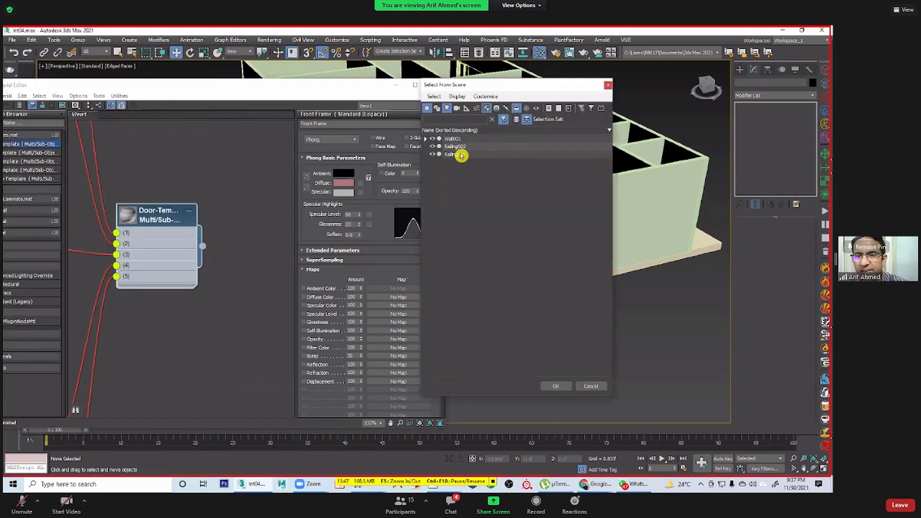
pyautogui.click(426, 139)
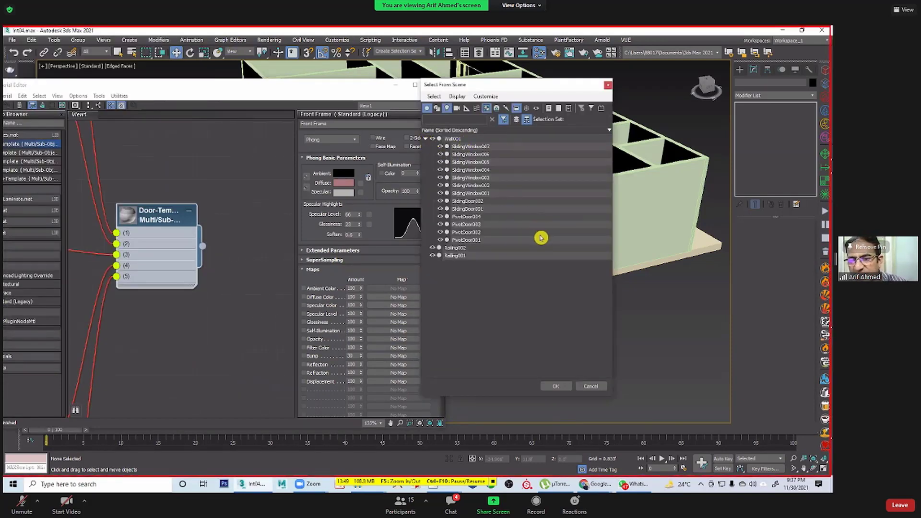
pyautogui.click(469, 217)
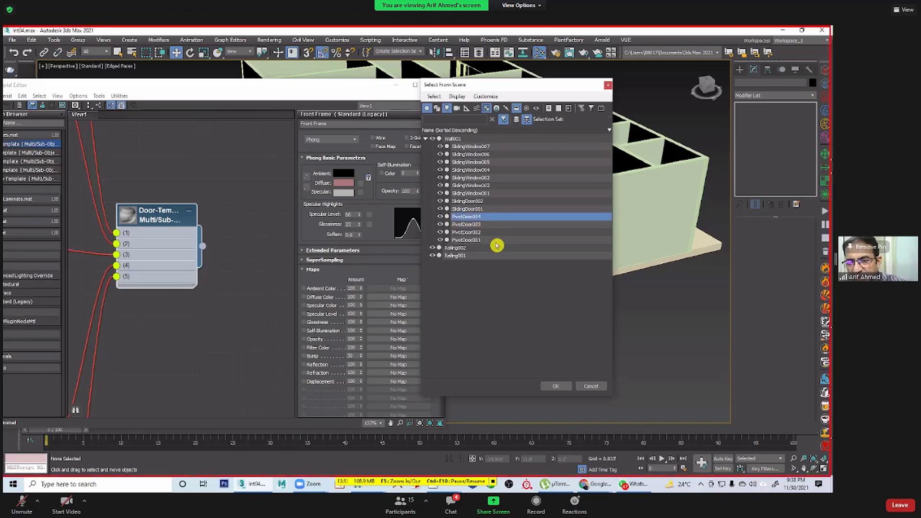
pyautogui.keyDown('shift'); pyautogui.click(479, 241); pyautogui.keyUp('shift')
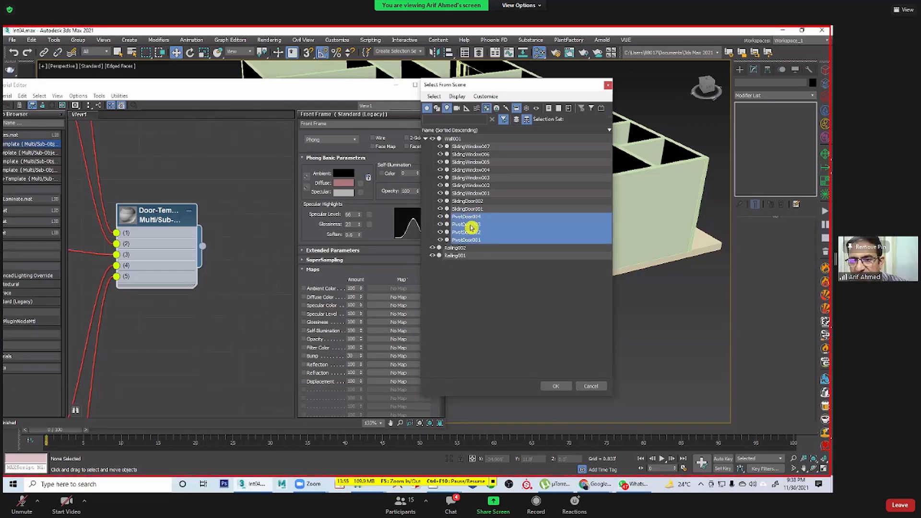
pyautogui.click(559, 388)
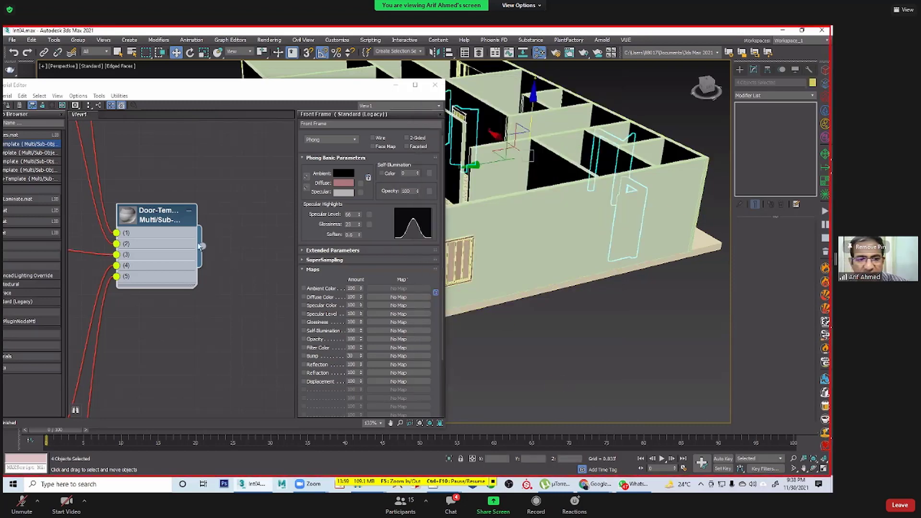
# Step: Assign the Door-Template material to the four selected pivot doors and bring one open door into close view
pyautogui.rightClick(127, 210)
pyautogui.click(169, 229)
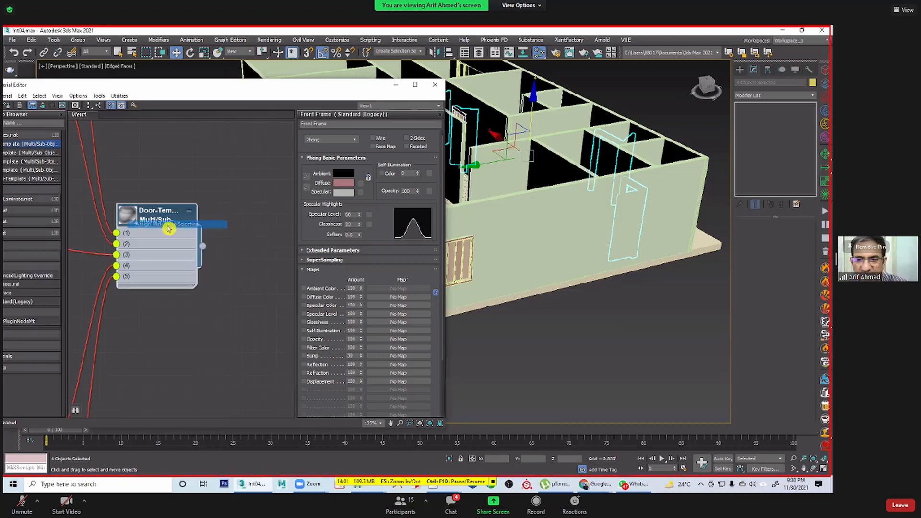
pyautogui.keyDown('alt'); pyautogui.moveTo(630, 274); pyautogui.dragTo(551, 300, button='middle'); pyautogui.keyUp('alt')
pyautogui.scroll(5, 572, 368)
pyautogui.moveTo(537, 259); pyautogui.dragTo(614, 360, button='middle')
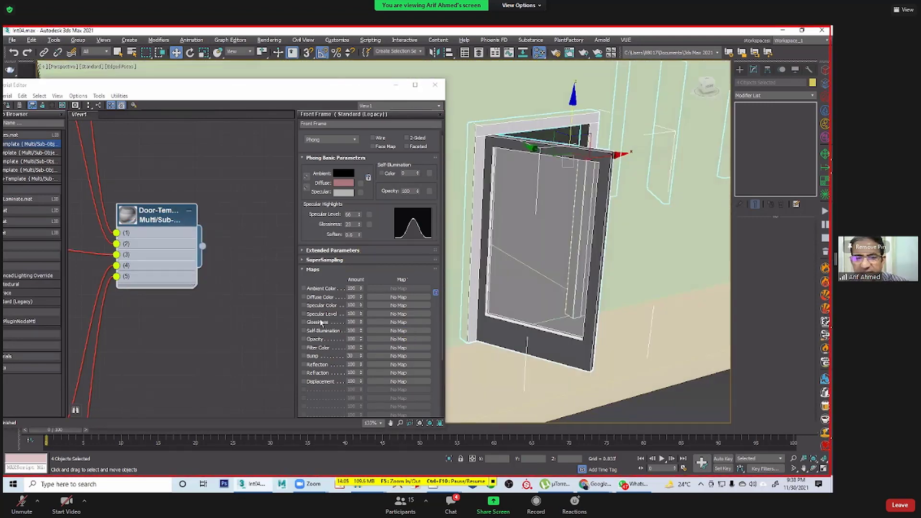
# Step: Set the opacity of Door-Template's Inner Bevel sub-material to 100 and expand its map slots
pyautogui.doubleClick(133, 217)
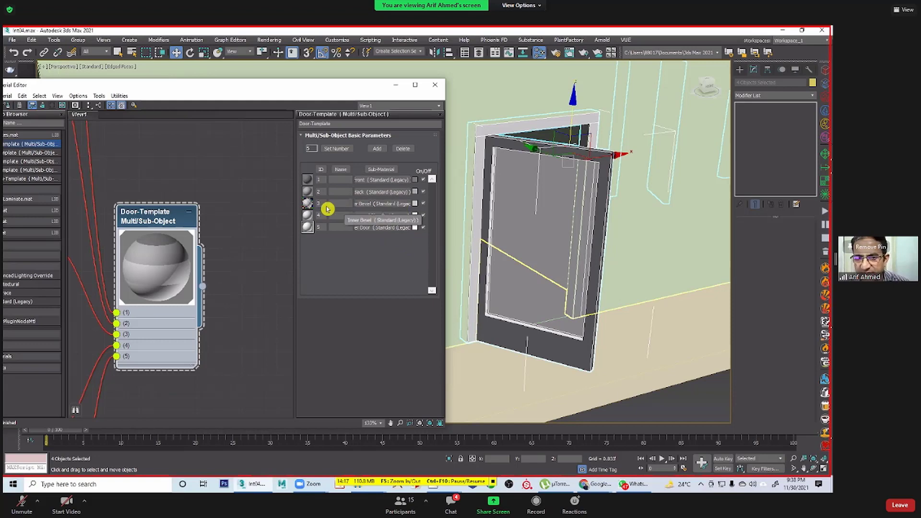
pyautogui.click(374, 206)
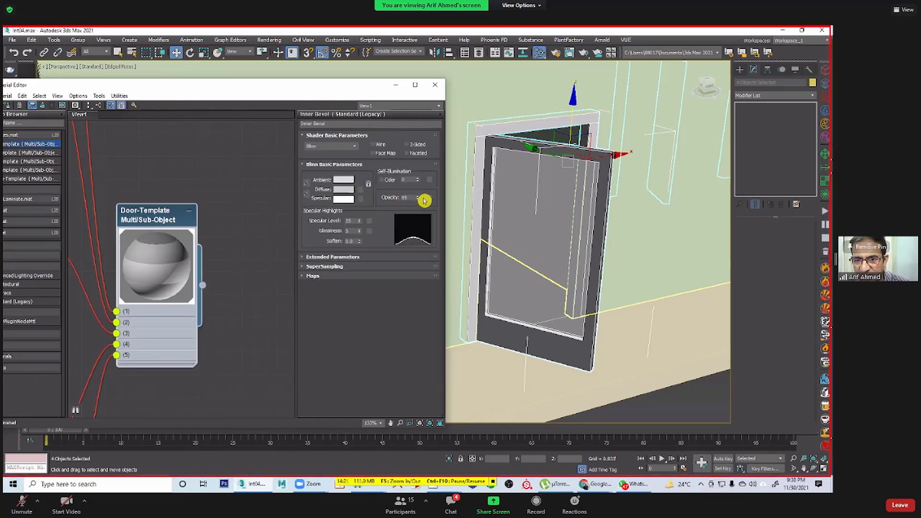
pyautogui.moveTo(424, 200); pyautogui.dragTo(422, 168)
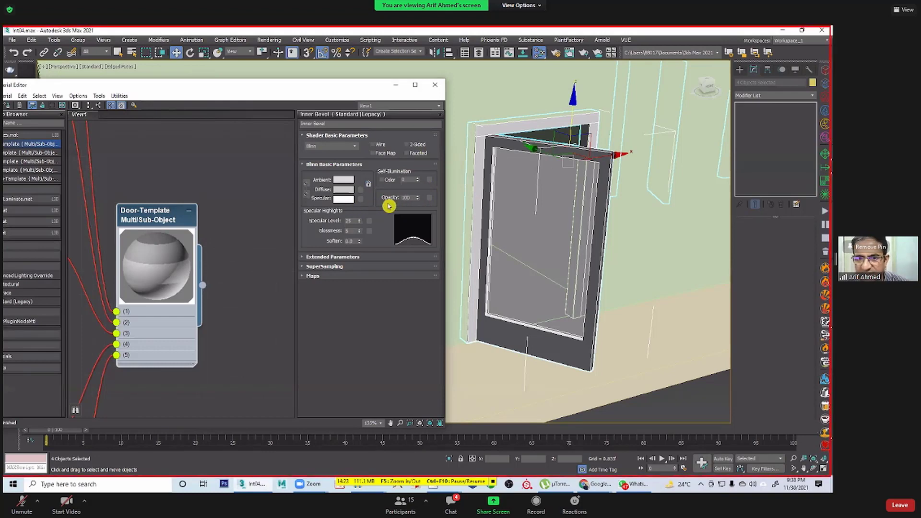
pyautogui.click(329, 276)
pyautogui.scroll(-3, 369, 296)
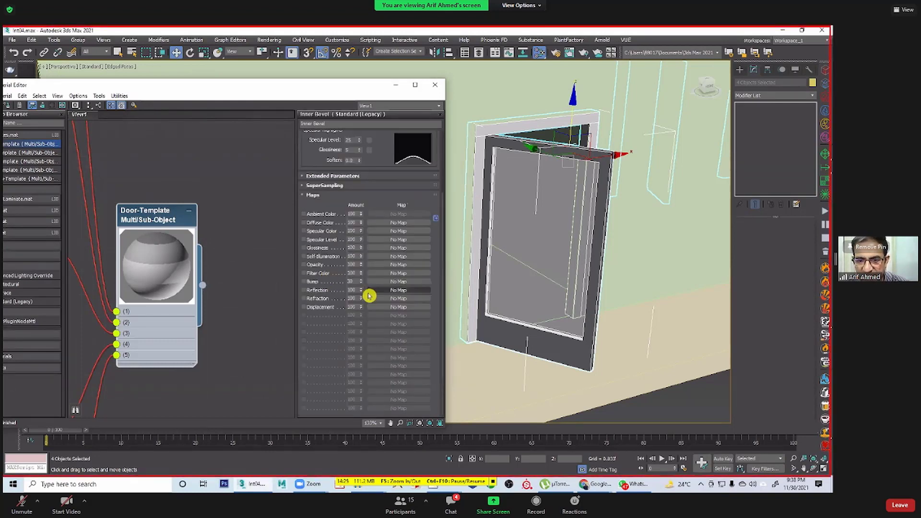
pyautogui.scroll(3, 379, 197)
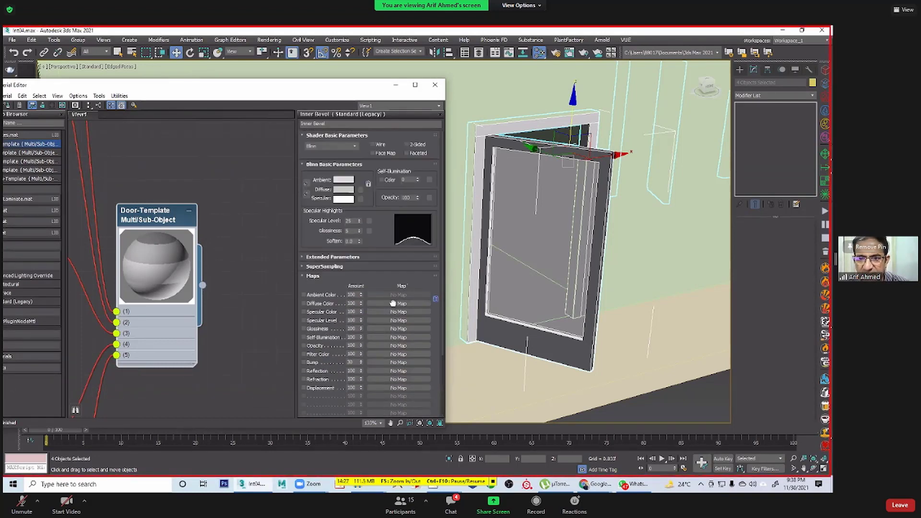
pyautogui.click(399, 202)
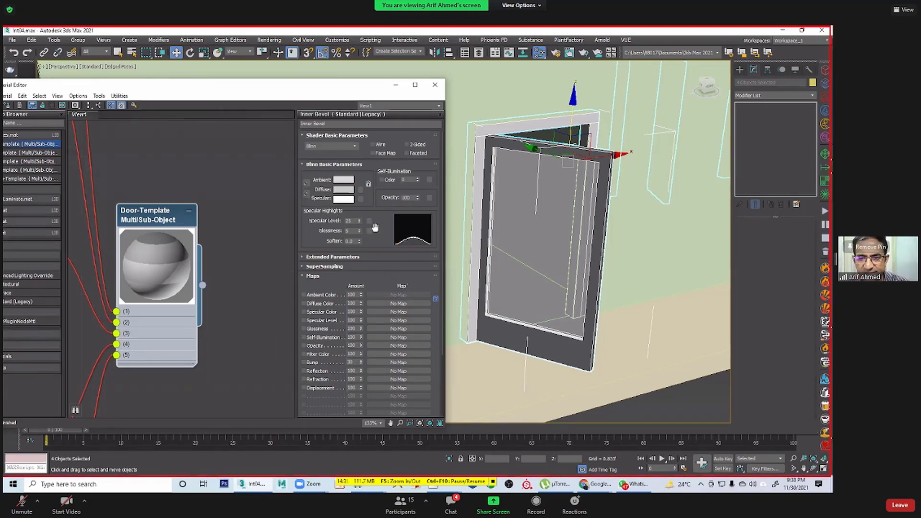
# Step: Change the Inner Bevel sub-material's diffuse color to a dark brownish red
pyautogui.click(344, 189)
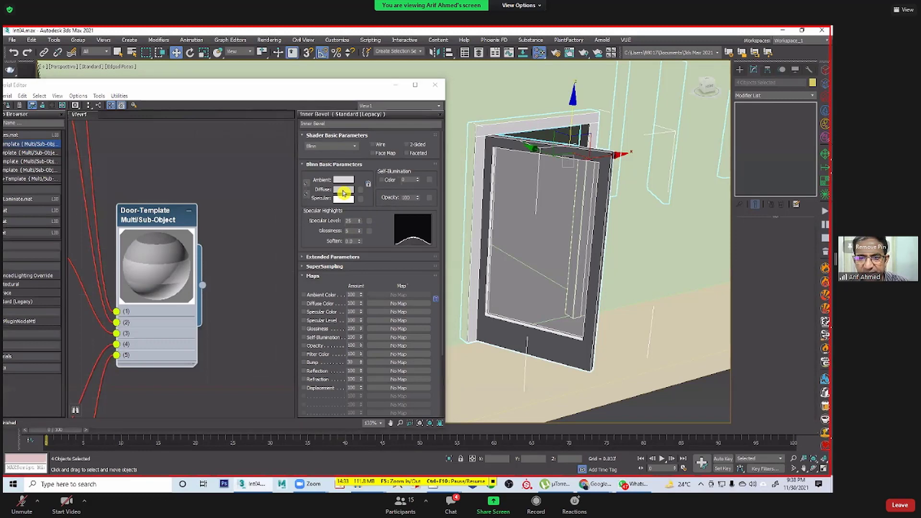
pyautogui.moveTo(193, 124); pyautogui.dragTo(181, 124)
pyautogui.moveTo(258, 121); pyautogui.dragTo(258, 90)
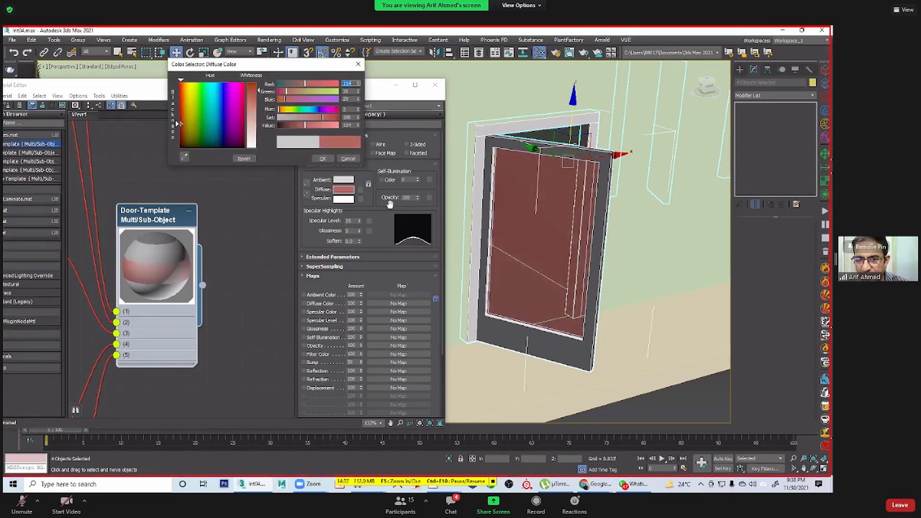
pyautogui.click(327, 159)
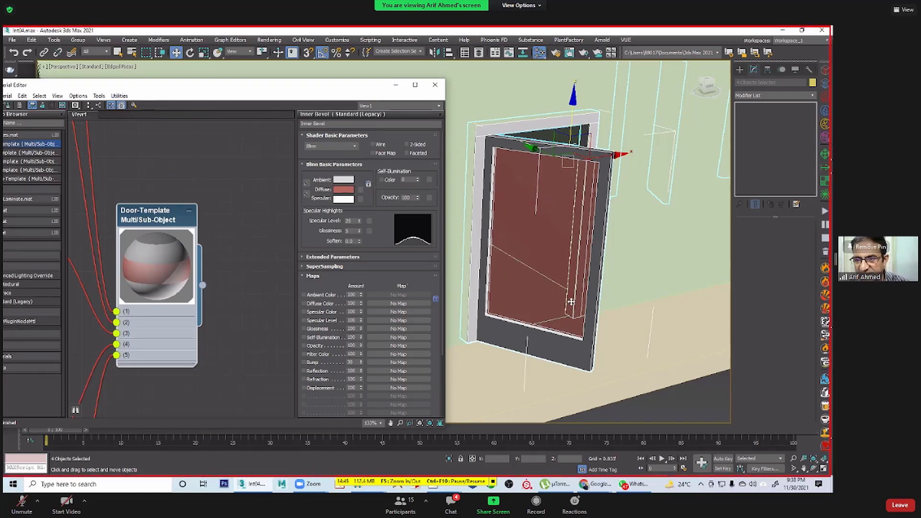
# Step: Add a Bitmap map to the diffuse color of Door-Template's Inner Bevel sub-material
pyautogui.moveTo(182, 291); pyautogui.dragTo(241, 258, button='middle')
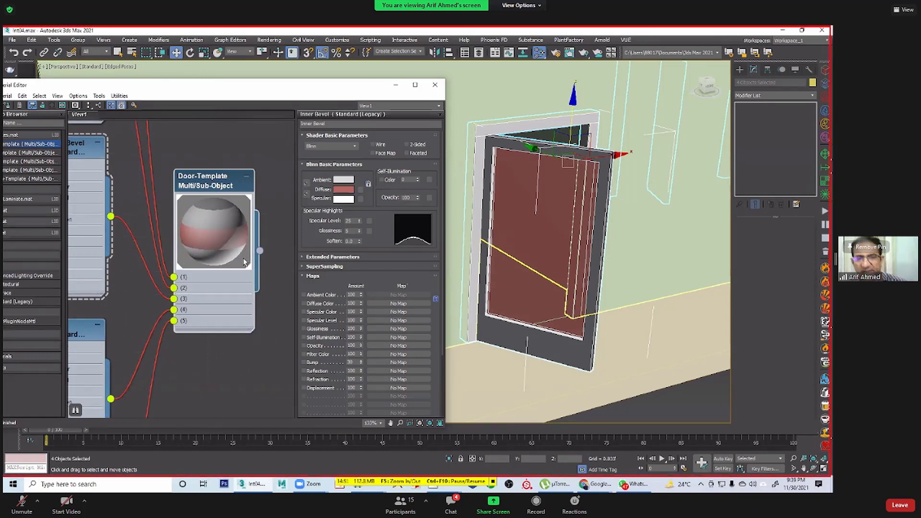
pyautogui.click(361, 192)
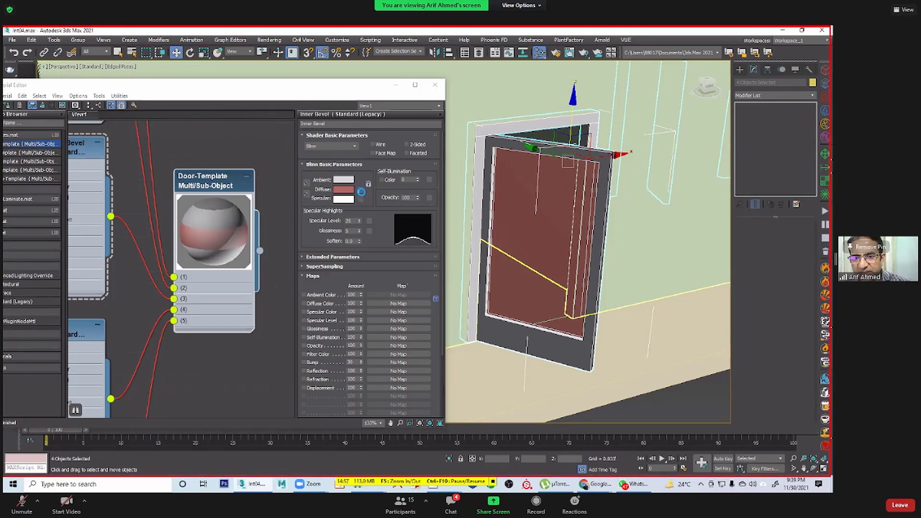
pyautogui.click(429, 135)
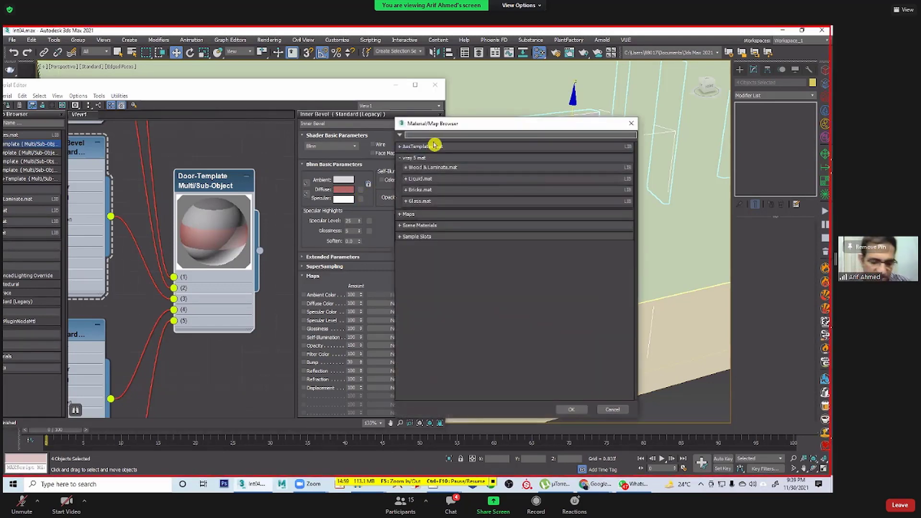
pyautogui.write('fl')
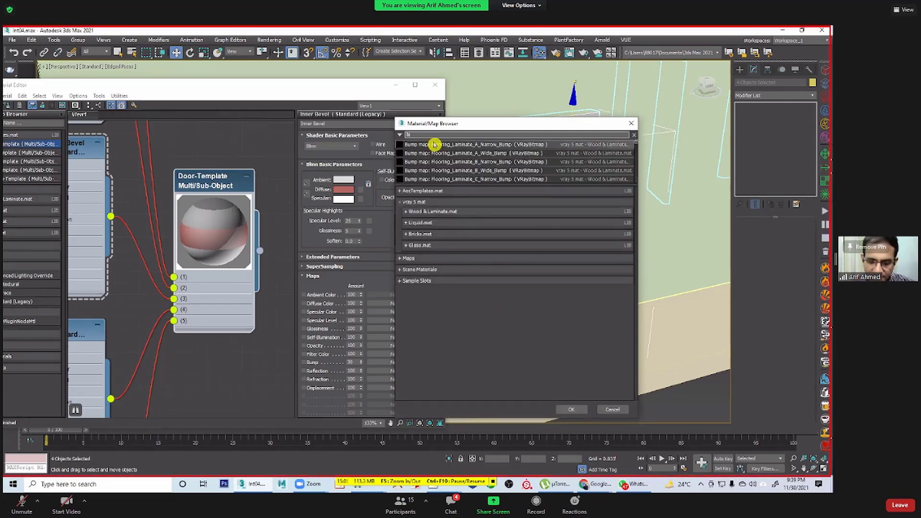
pyautogui.press('BackSpace')
pyautogui.press('BackSpace')
pyautogui.write('bi')
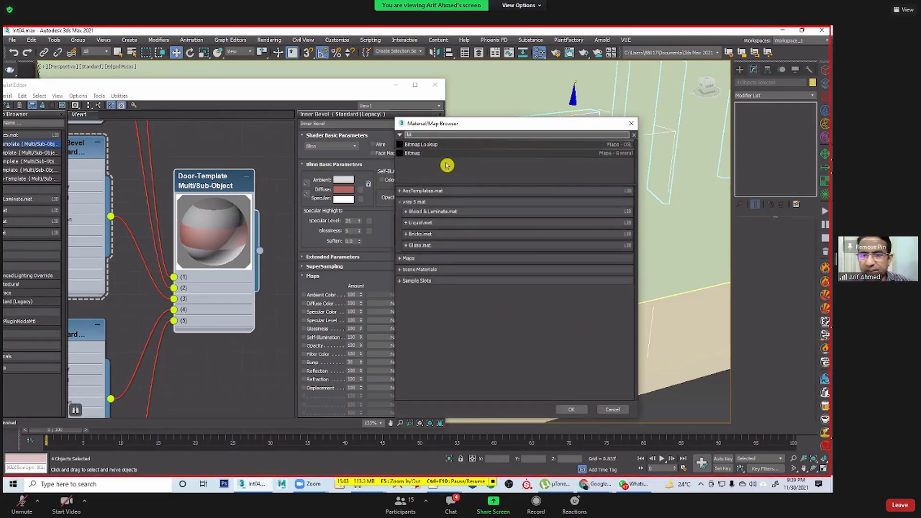
pyautogui.doubleClick(420, 153)
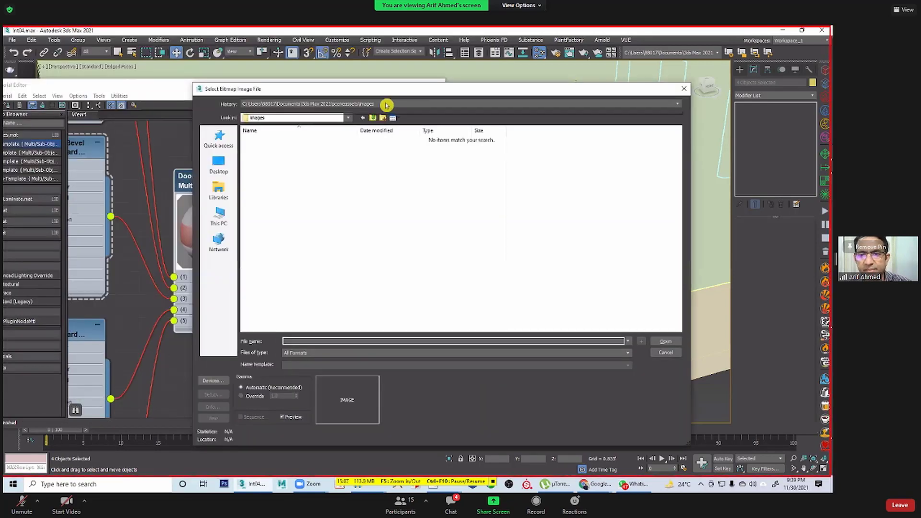
# Step: Load wood2.jpg from the 00Serve Human folder on drive F as the diffuse bitmap image
pyautogui.click(383, 104)
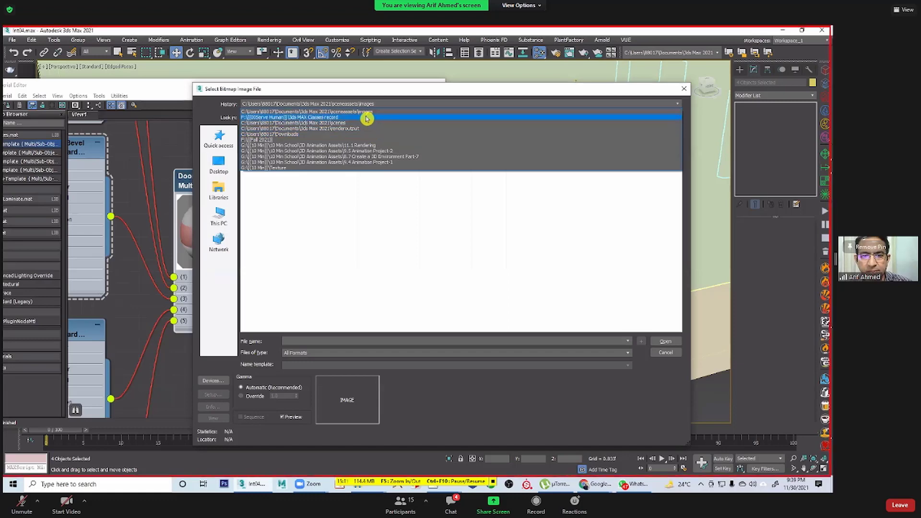
pyautogui.click(345, 139)
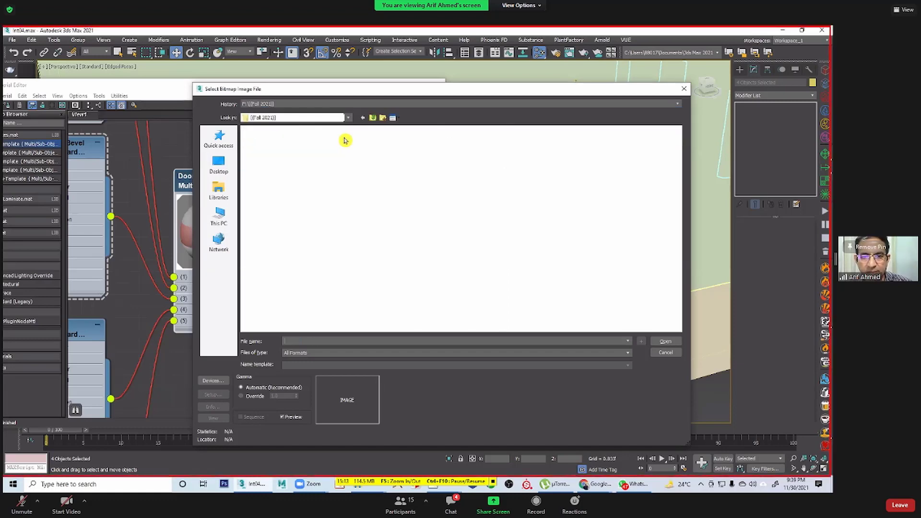
pyautogui.click(372, 118)
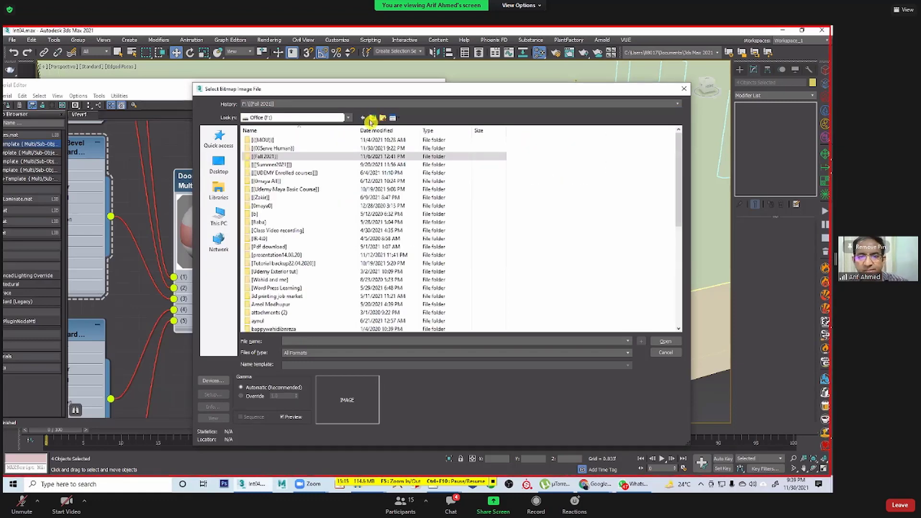
pyautogui.click(288, 150)
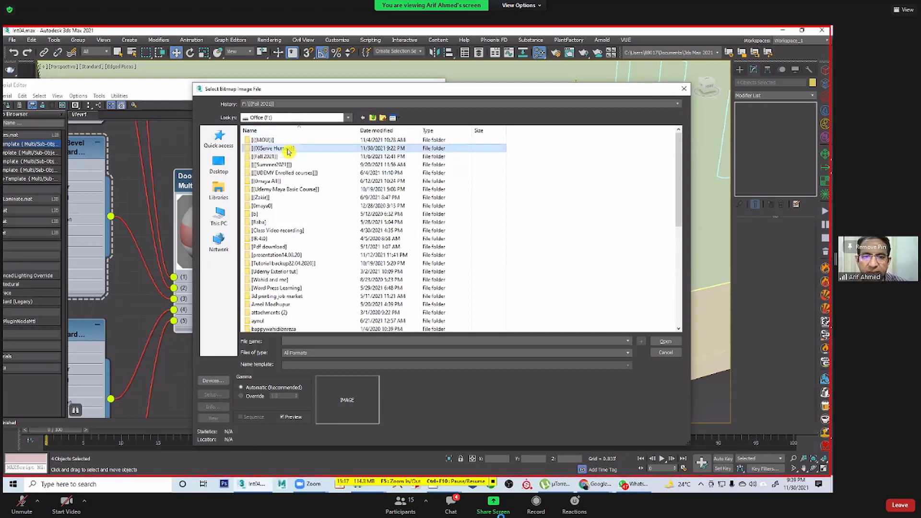
pyautogui.doubleClick(288, 150)
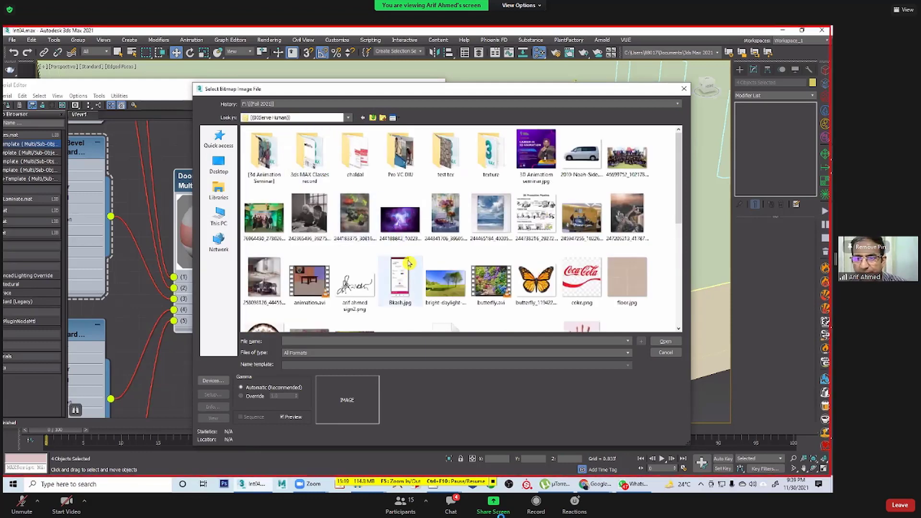
pyautogui.scroll(-10, 451, 238)
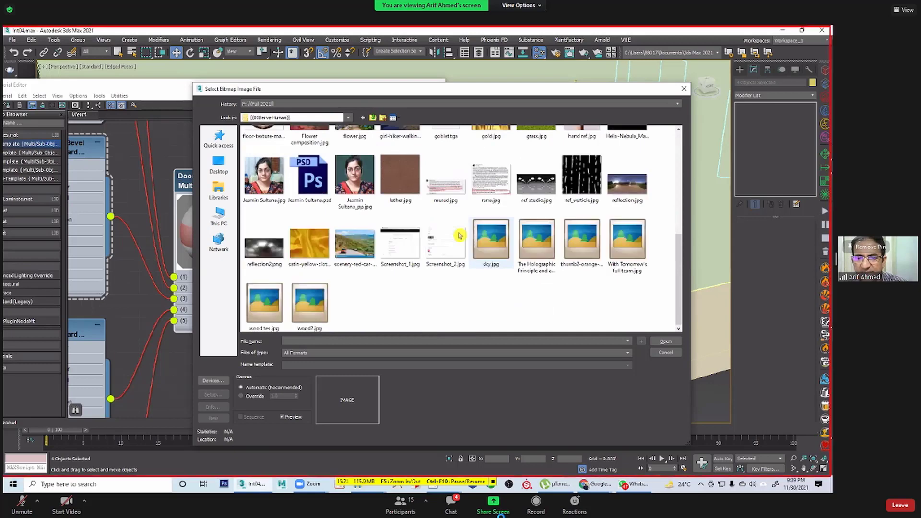
pyautogui.scroll(3, 453, 237)
pyautogui.scroll(-3, 448, 240)
pyautogui.doubleClick(313, 309)
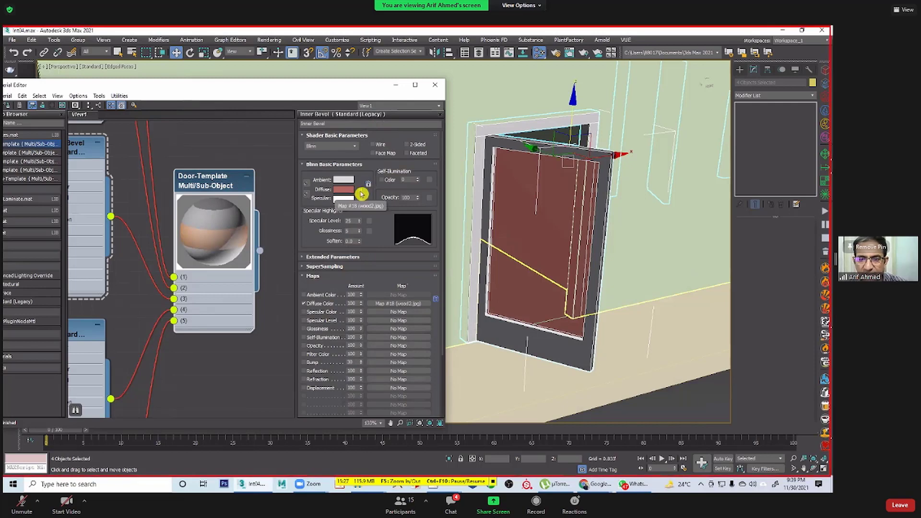
# Step: Open the parameters of the wood2.jpg map and show its texture as a shaded material in the viewport
pyautogui.scroll(-4, 214, 296)
pyautogui.scroll(-4, 214, 296)
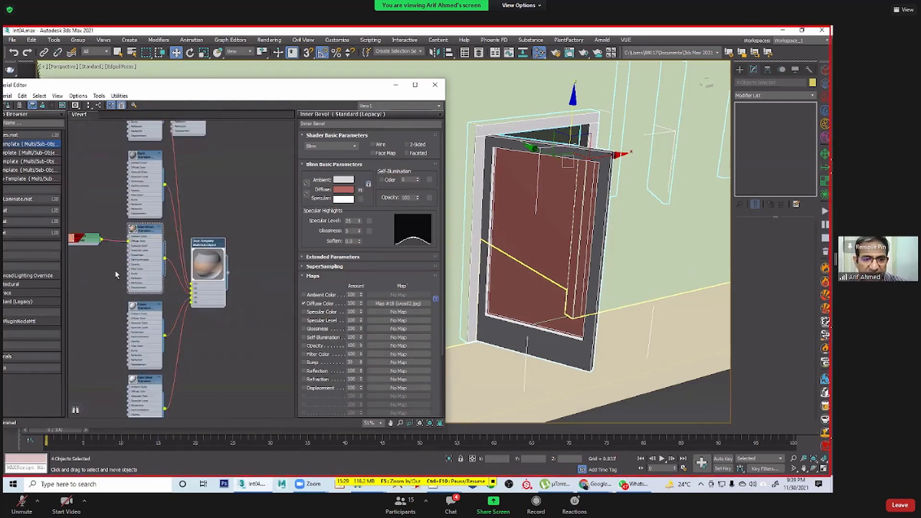
pyautogui.scroll(5, 93, 253)
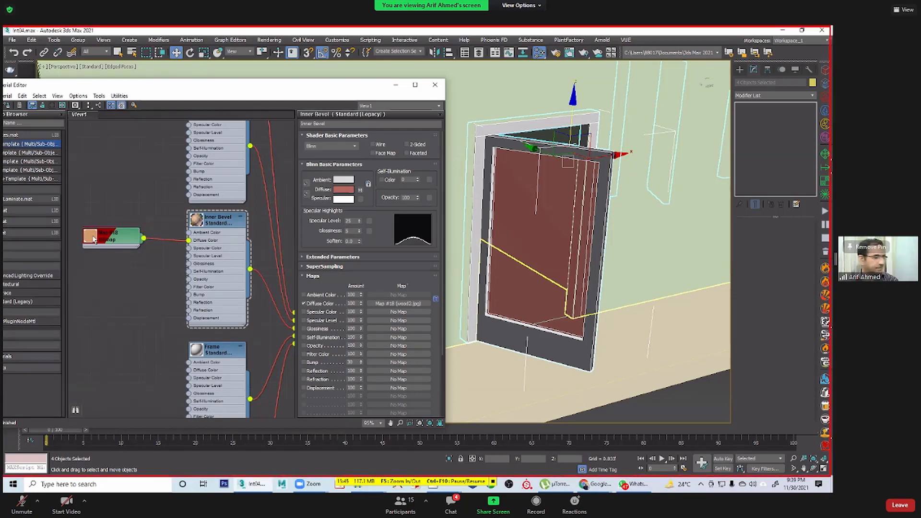
pyautogui.click(93, 239)
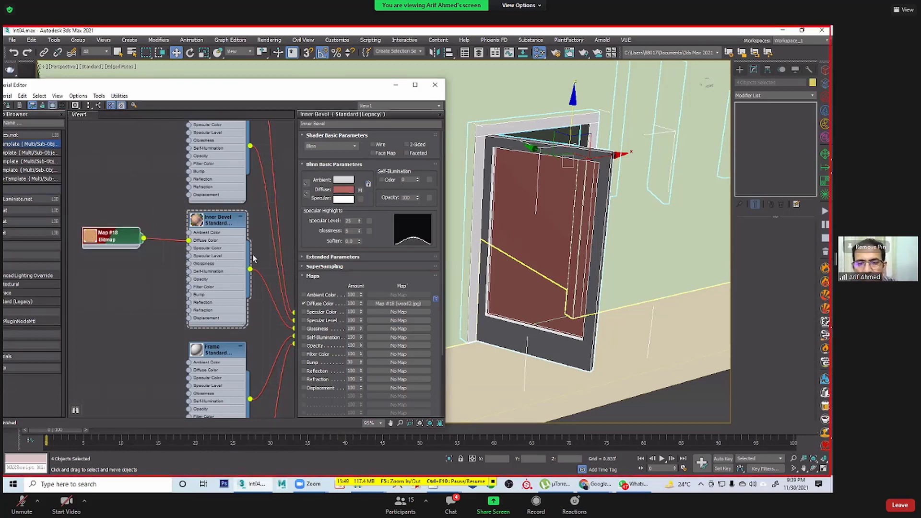
pyautogui.click(360, 190)
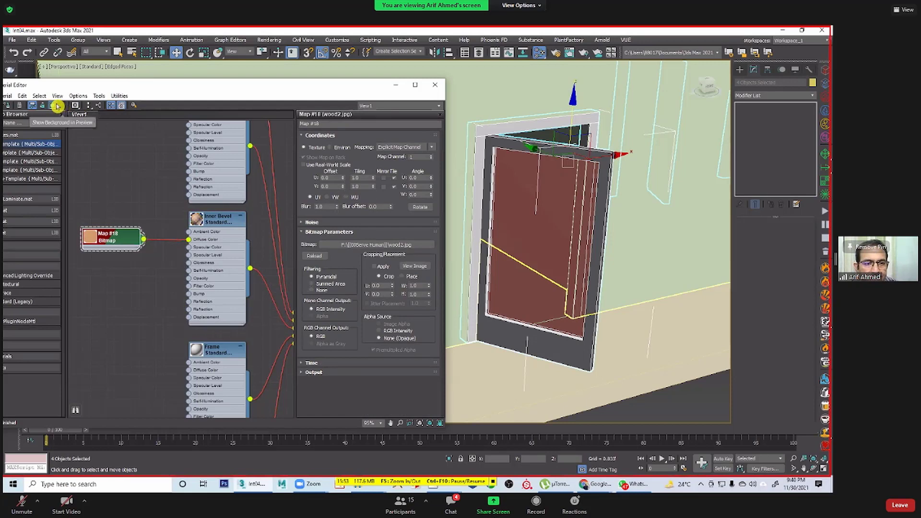
pyautogui.click(52, 105)
pyautogui.click(110, 115)
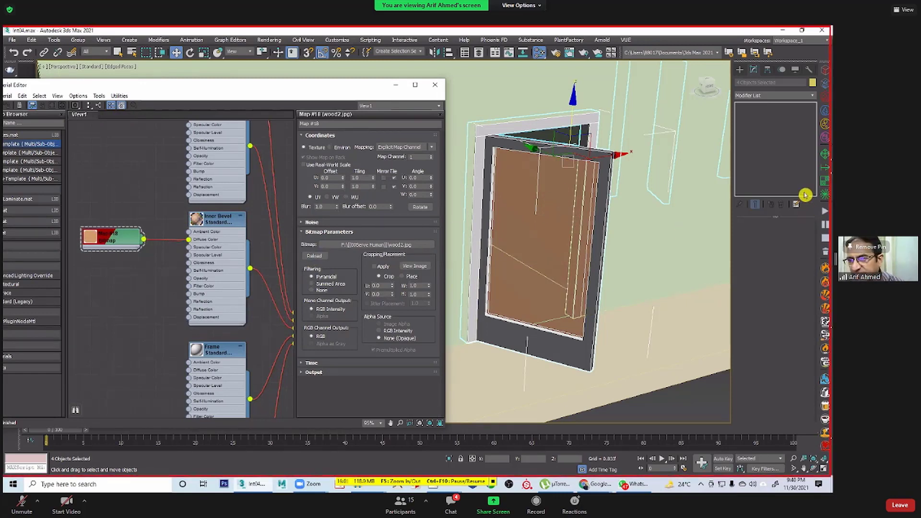
# Step: Return to the Inner Bevel sub-material and set its advanced transparency falloff amount to 0
pyautogui.click(196, 221)
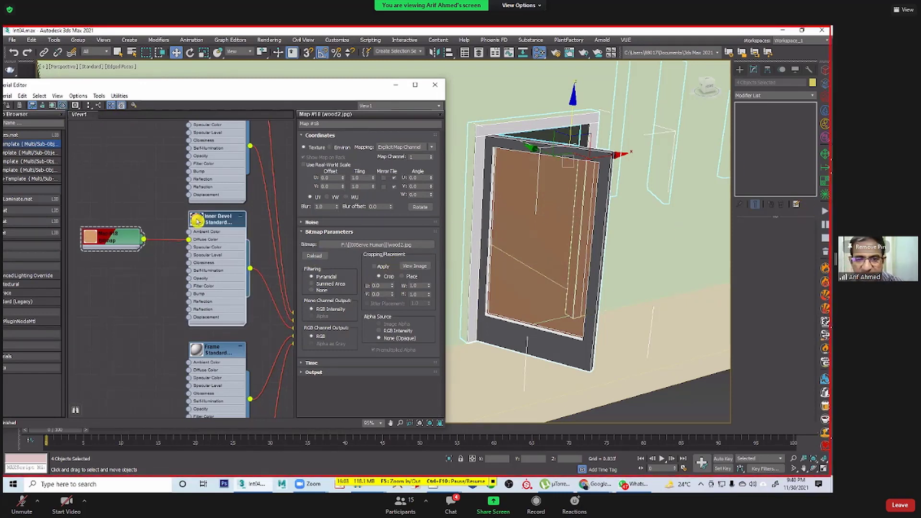
pyautogui.doubleClick(197, 221)
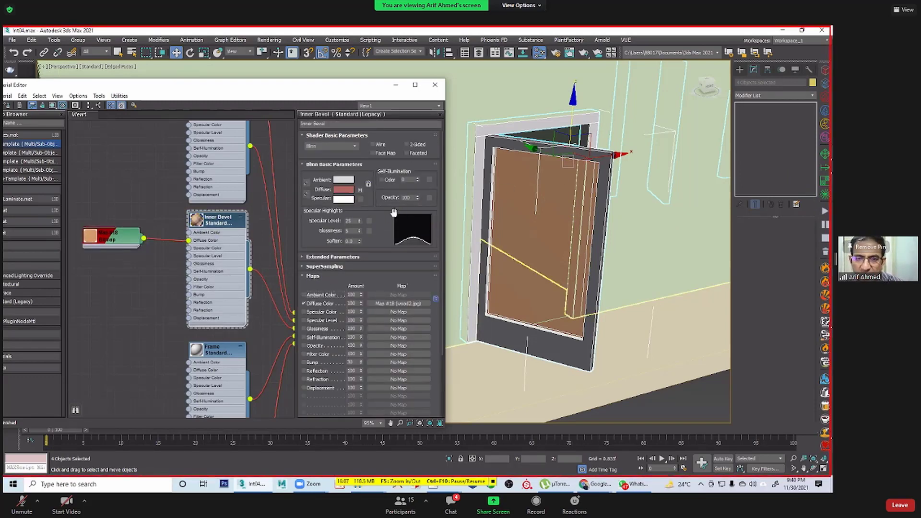
pyautogui.click(304, 304)
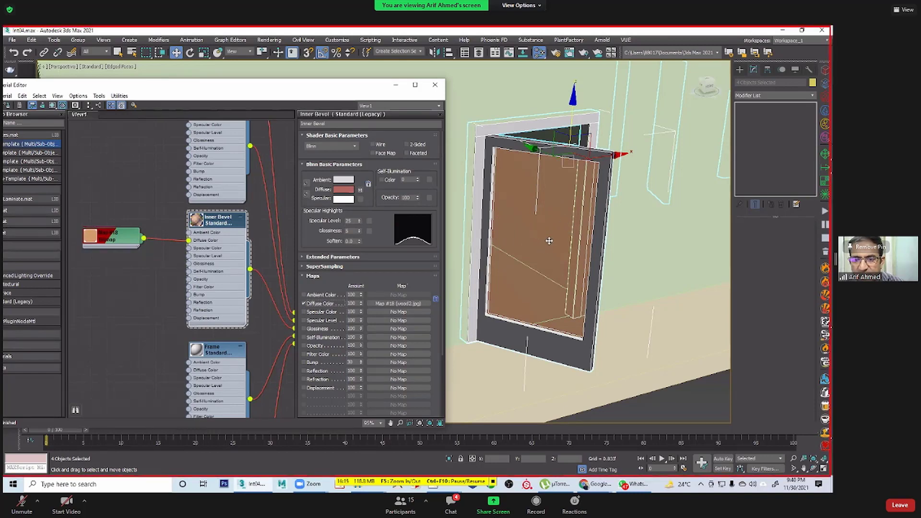
pyautogui.click(335, 258)
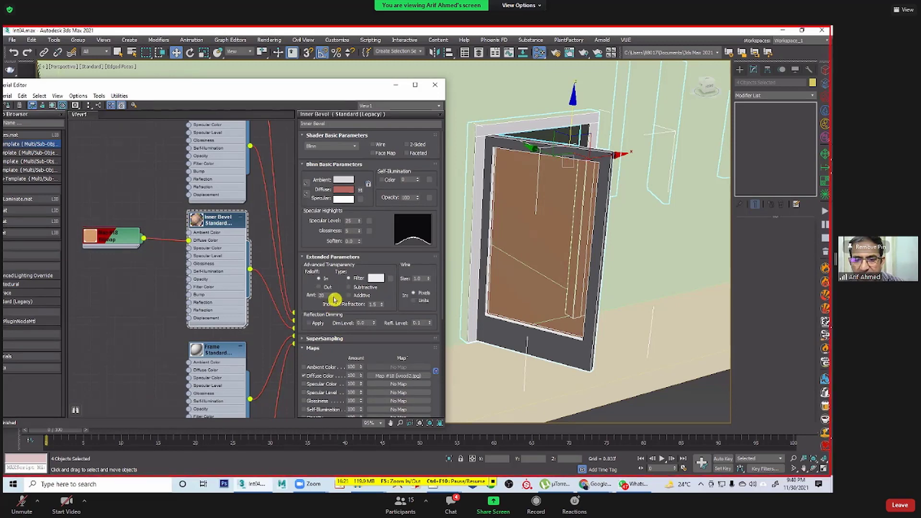
pyautogui.rightClick(333, 295)
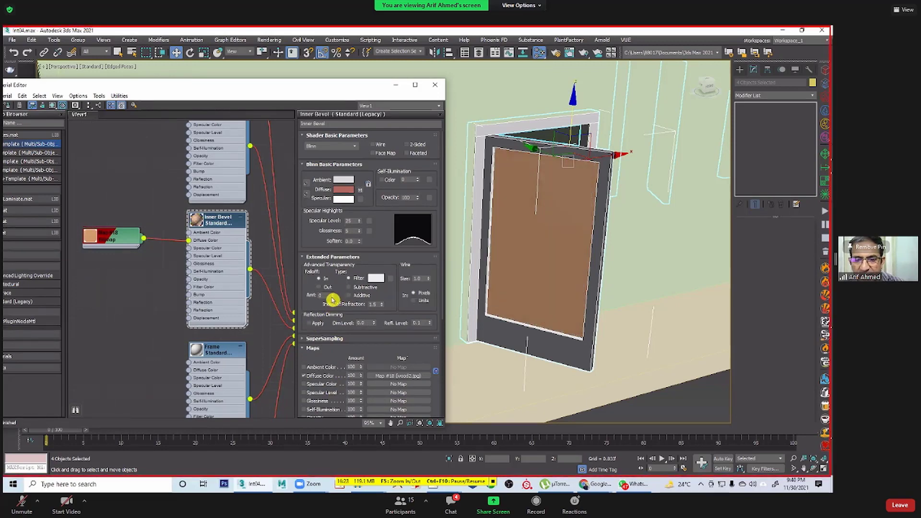
pyautogui.moveTo(333, 299); pyautogui.dragTo(336, 291)
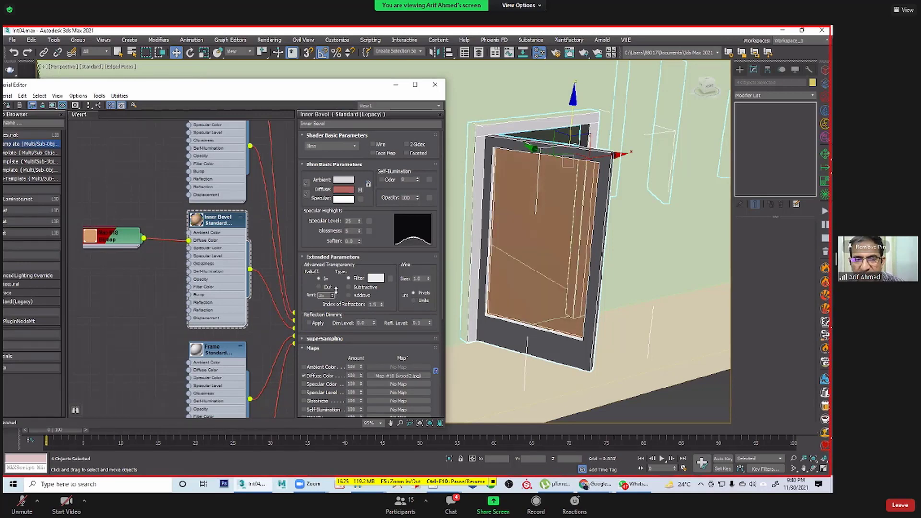
pyautogui.rightClick(332, 295)
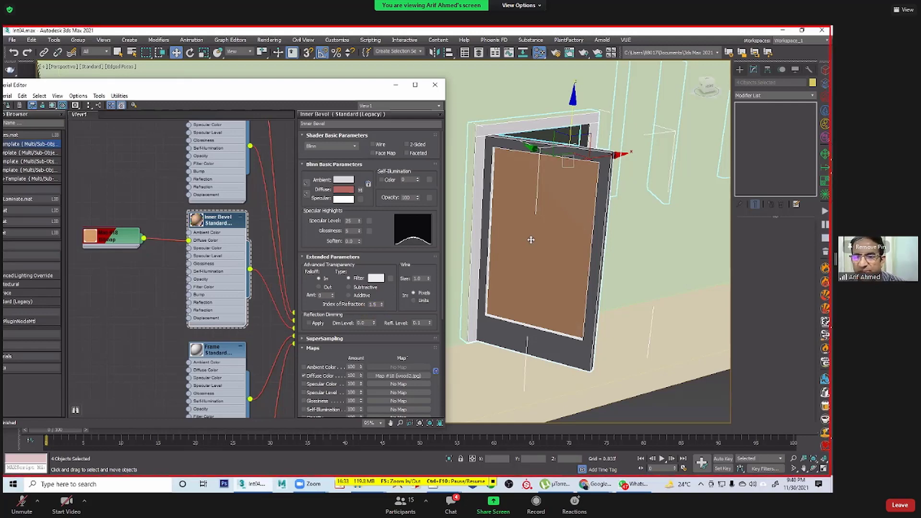
# Step: Apply a UVW Map modifier to the four selected doors and set its mapping type to Box
pyautogui.click(762, 96)
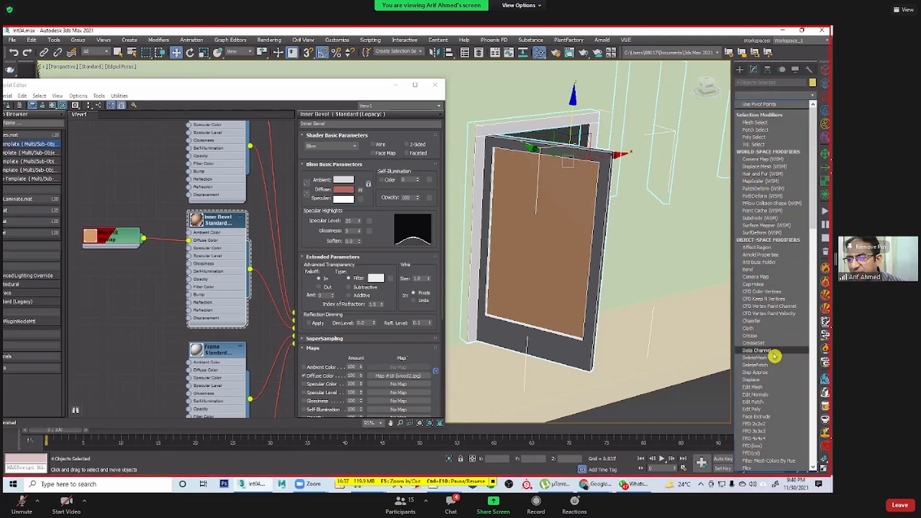
pyautogui.press('u')
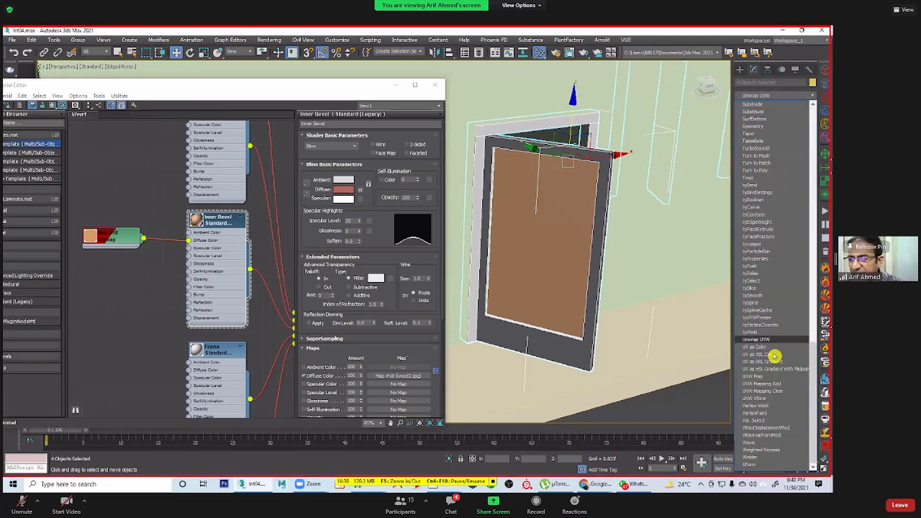
pyautogui.click(764, 376)
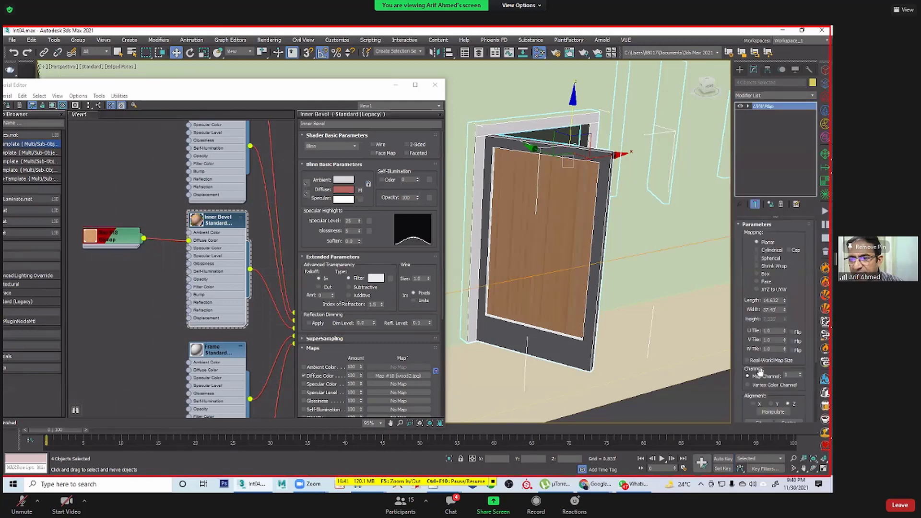
pyautogui.scroll(5, 531, 257)
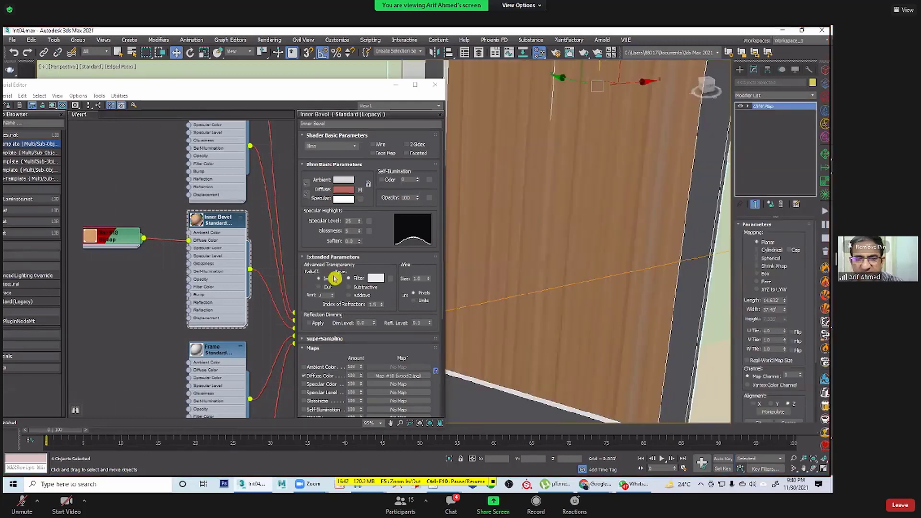
pyautogui.click(766, 275)
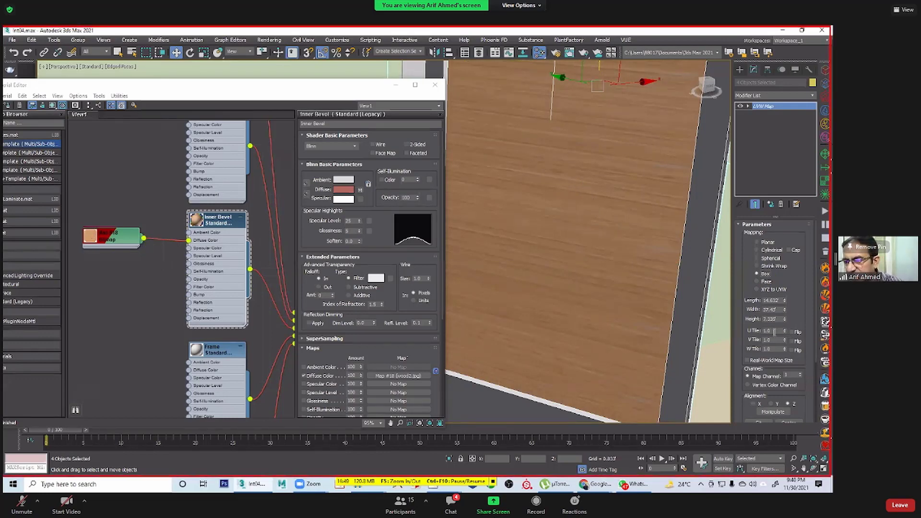
pyautogui.scroll(-6, 549, 288)
pyautogui.scroll(5, 623, 238)
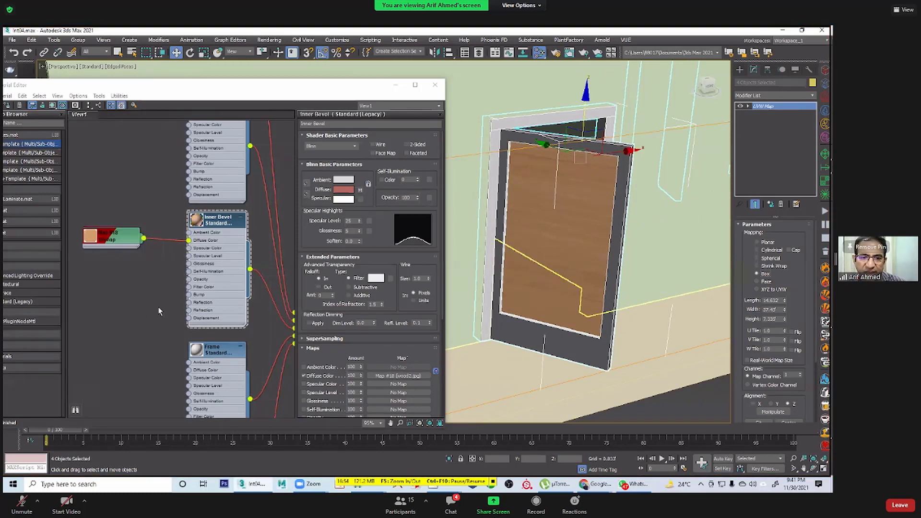
pyautogui.moveTo(158, 311); pyautogui.dragTo(129, 363, button='middle')
pyautogui.scroll(-2, 129, 363)
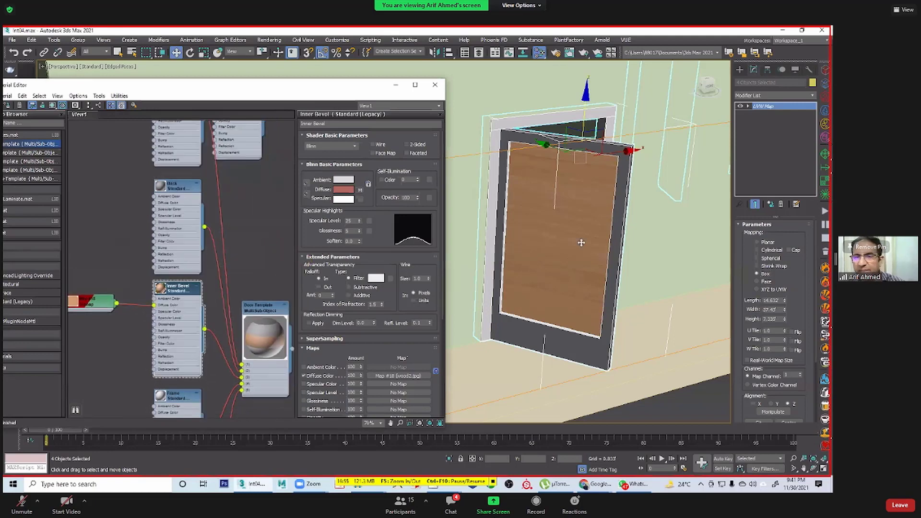
pyautogui.moveTo(212, 317); pyautogui.dragTo(261, 312, button='middle')
pyautogui.scroll(1, 261, 312)
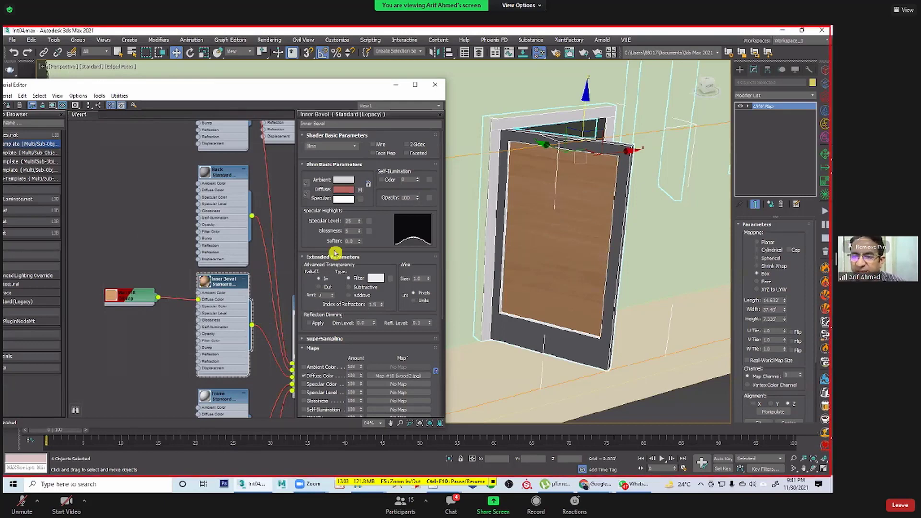
pyautogui.moveTo(241, 299); pyautogui.dragTo(168, 226, button='middle')
pyautogui.scroll(-3, 168, 278)
pyautogui.scroll(-1, 205, 342)
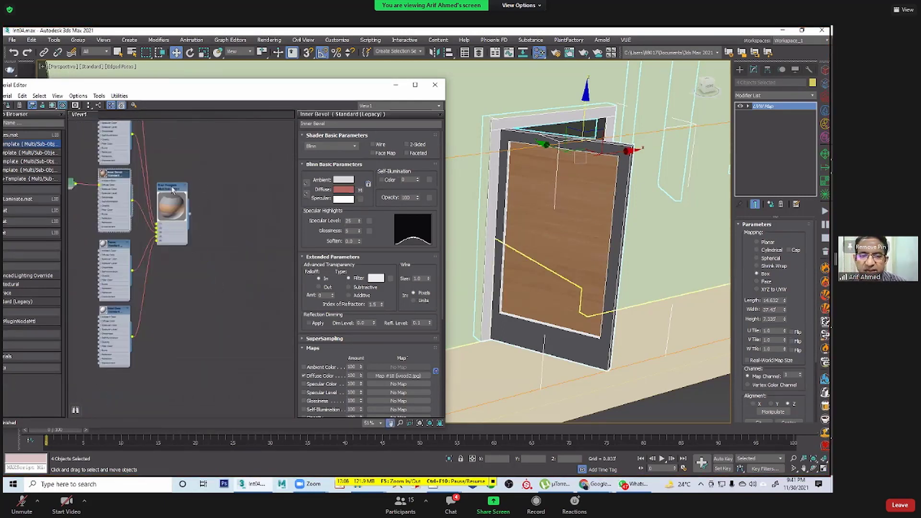
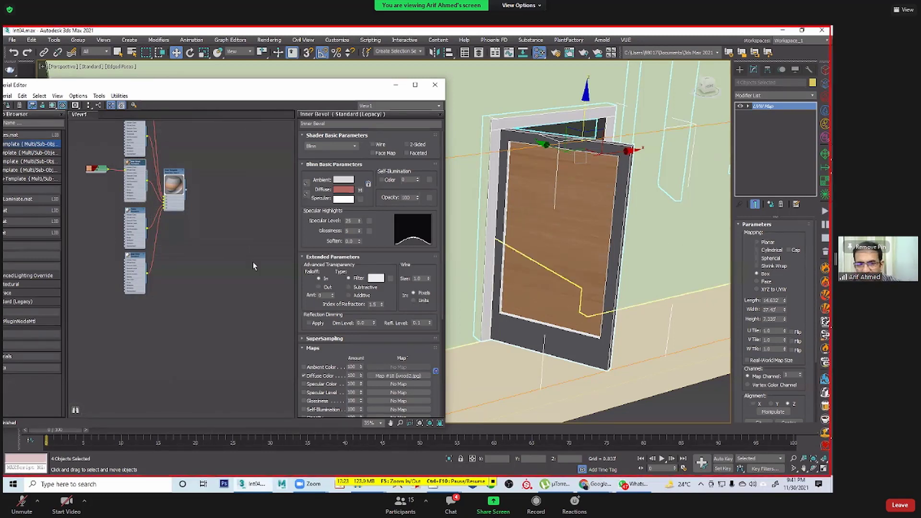
# Step: Add a Standard (Legacy) scanline material node in an empty area below the existing door material nodes
pyautogui.scroll(-3, 134, 129)
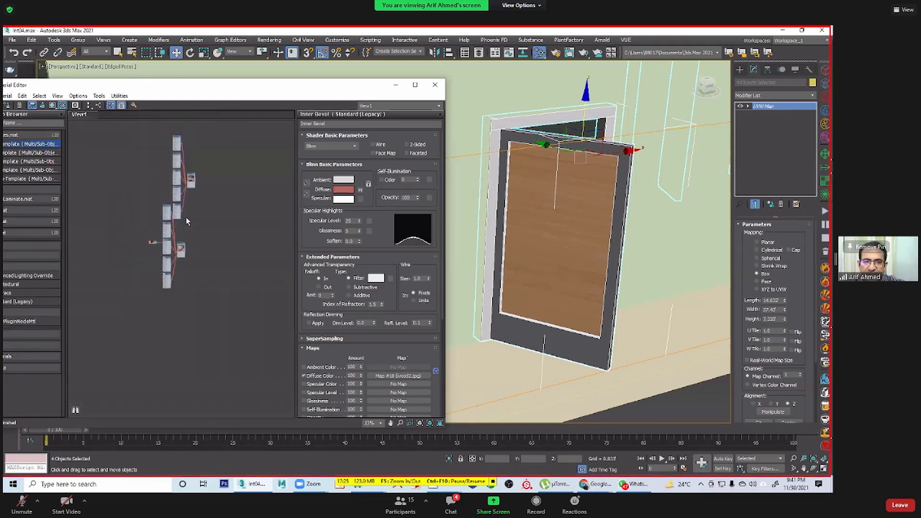
pyautogui.moveTo(134, 192); pyautogui.dragTo(192, 165, button='middle')
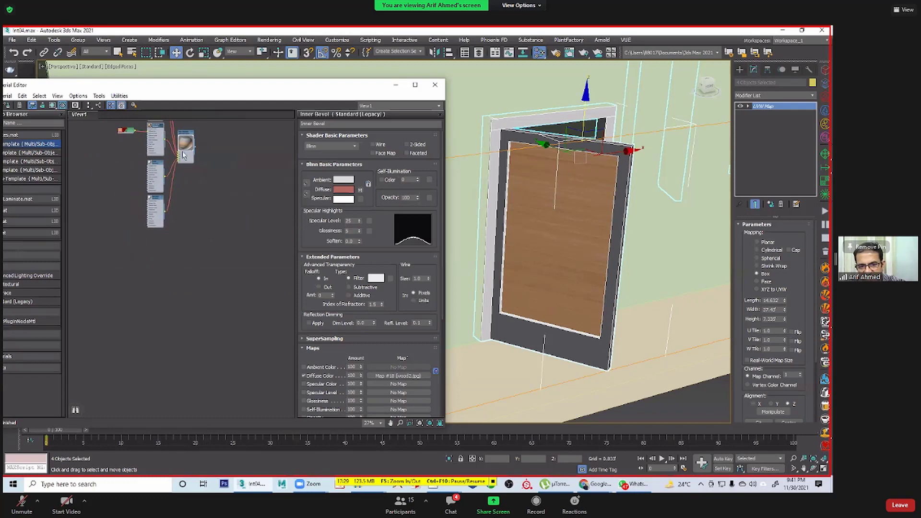
pyautogui.rightClick(193, 259)
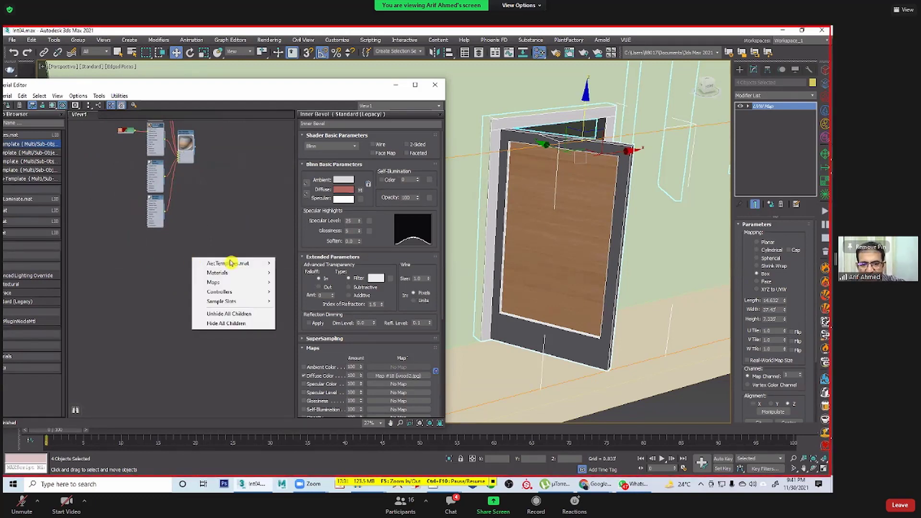
pyautogui.moveTo(236, 274)
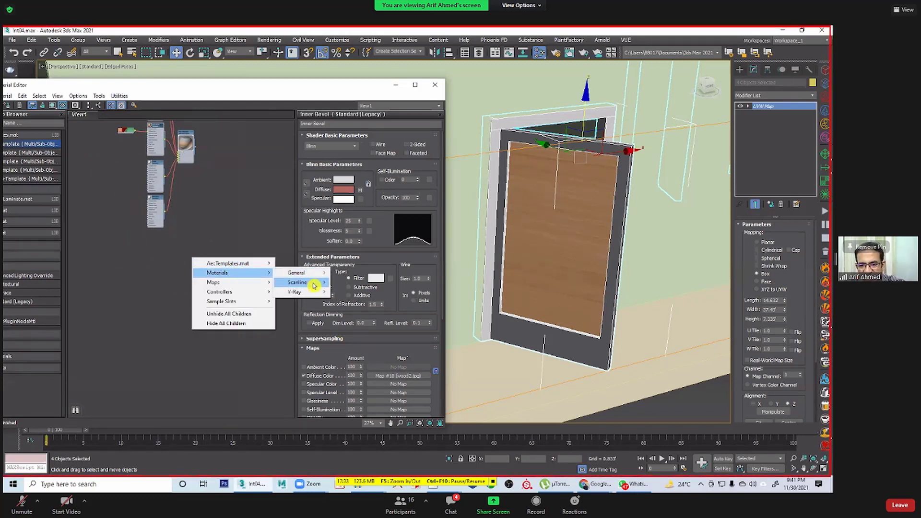
pyautogui.moveTo(313, 286)
pyautogui.click(365, 311)
pyautogui.scroll(5, 179, 303)
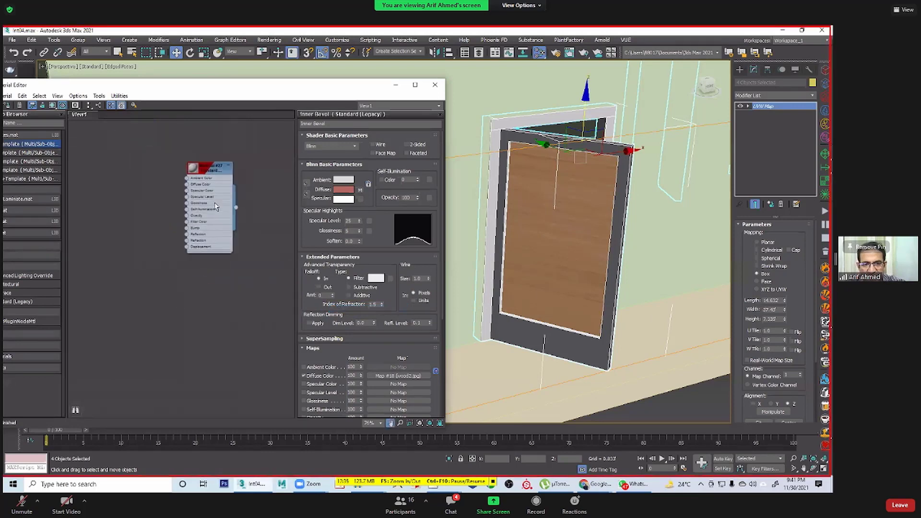
pyautogui.moveTo(216, 207); pyautogui.dragTo(185, 361, button='middle')
# Step: Open the new Standard material's parameters and rename it door mat
pyautogui.click(333, 125)
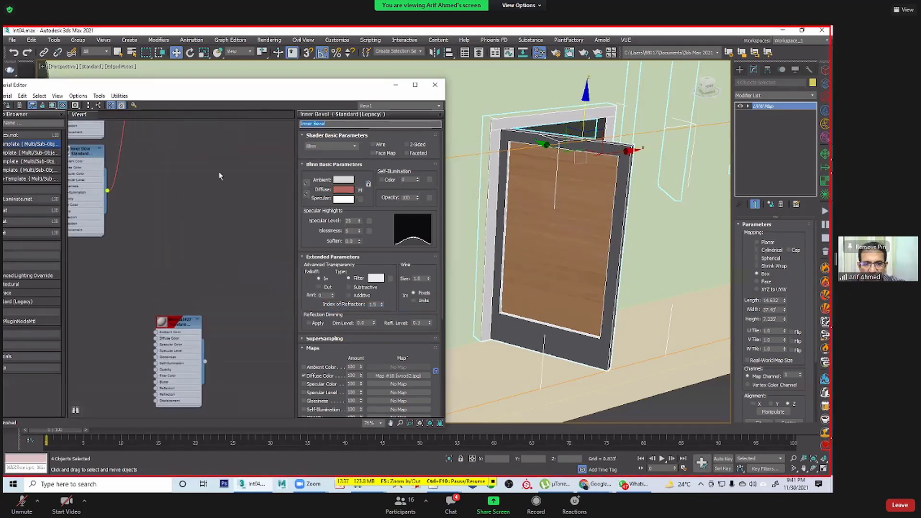
pyautogui.doubleClick(171, 322)
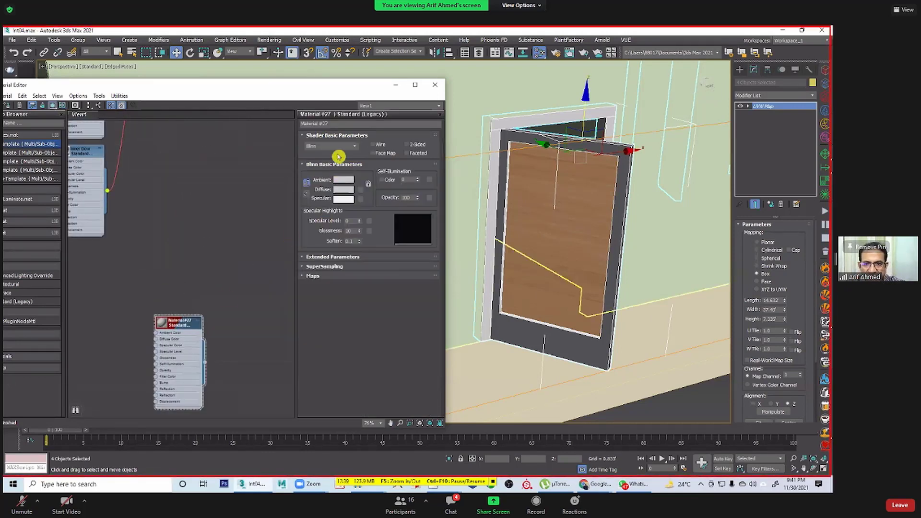
pyautogui.click(339, 124)
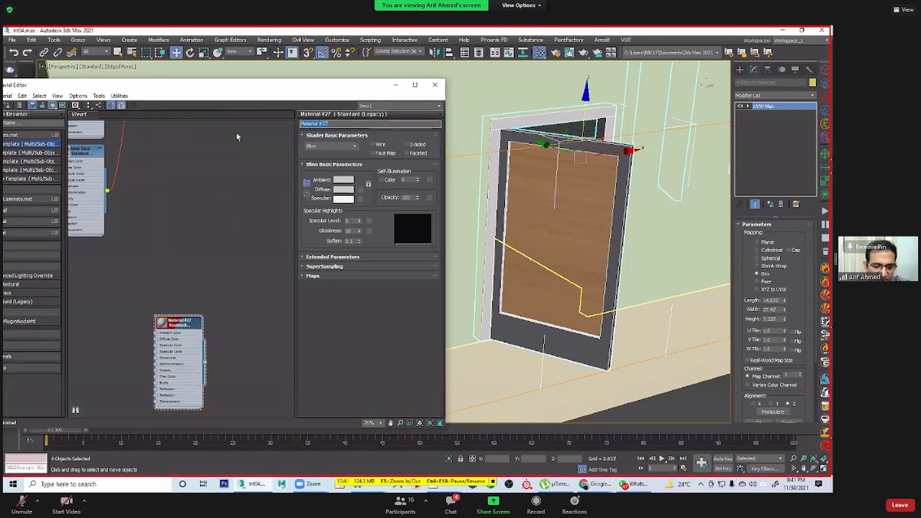
pyautogui.write('door ma')
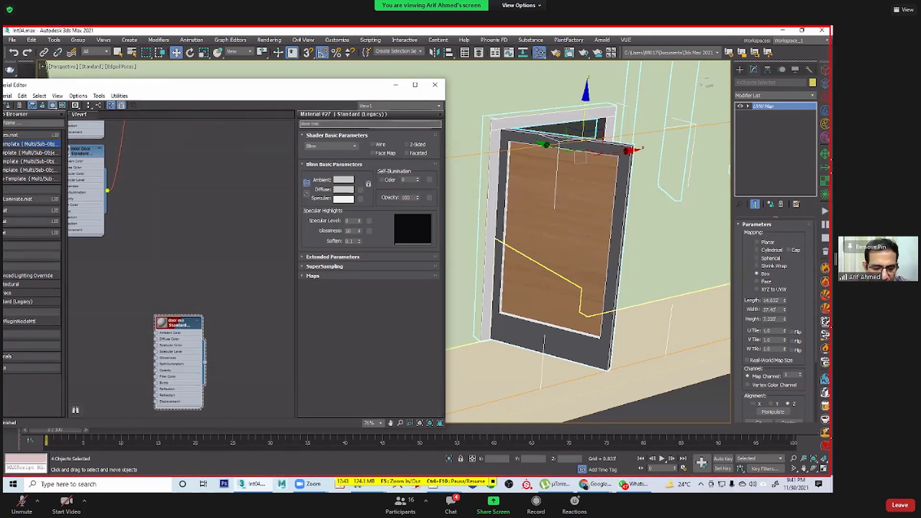
pyautogui.write('t')
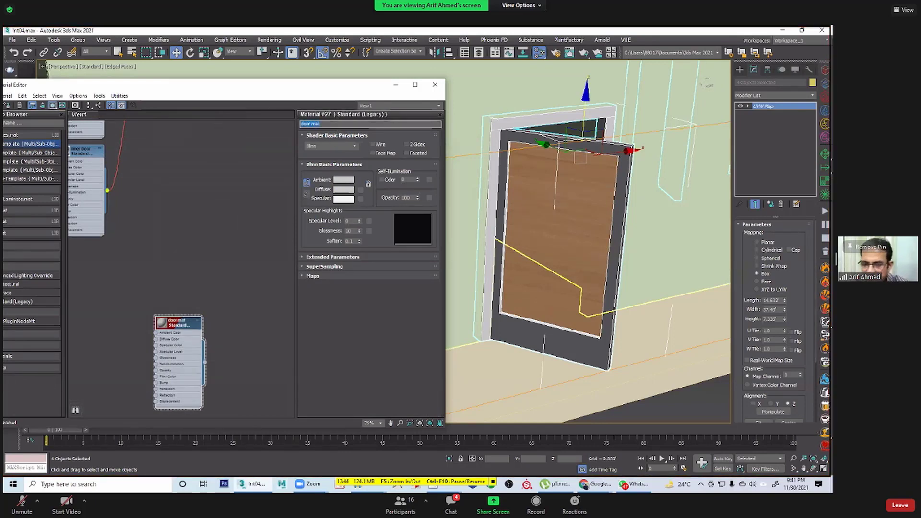
# Step: Set the door mat material's specular level to about 92 and its glossiness to about 50
pyautogui.click(165, 324)
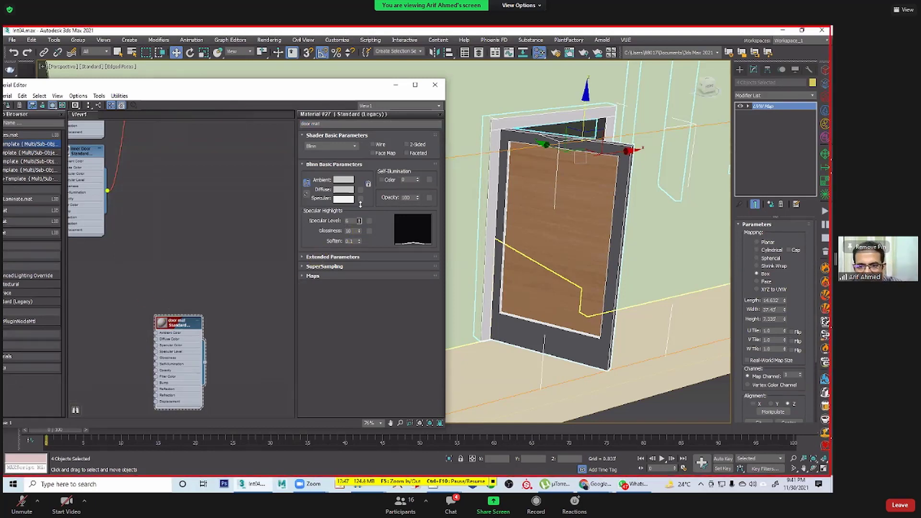
pyautogui.moveTo(361, 204); pyautogui.dragTo(362, 181)
pyautogui.moveTo(359, 231); pyautogui.dragTo(364, 217)
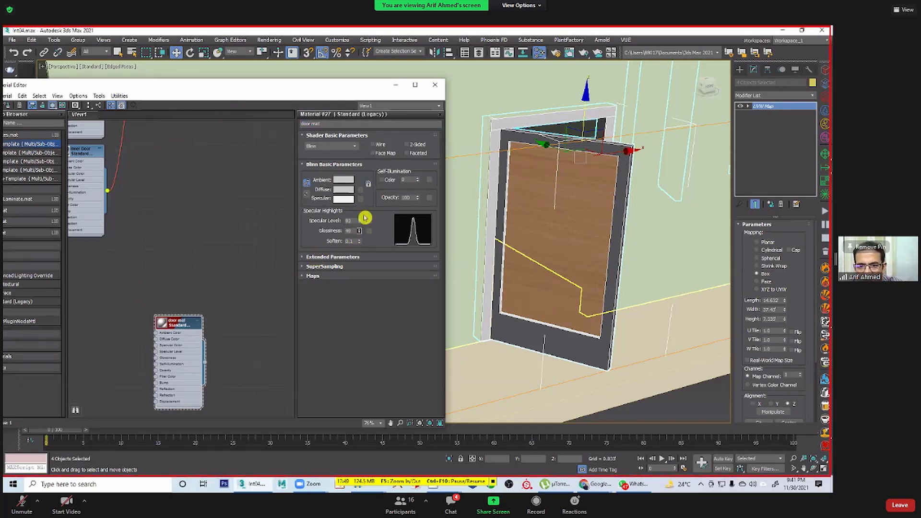
# Step: Assign a Bitmap map to the door mat material's diffuse color and load wood2.jpg as its image
pyautogui.click(360, 189)
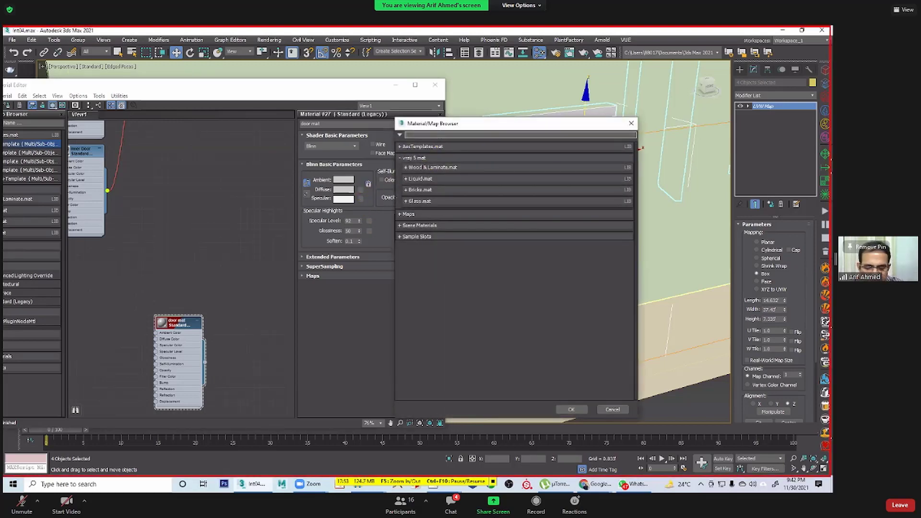
pyautogui.write('b')
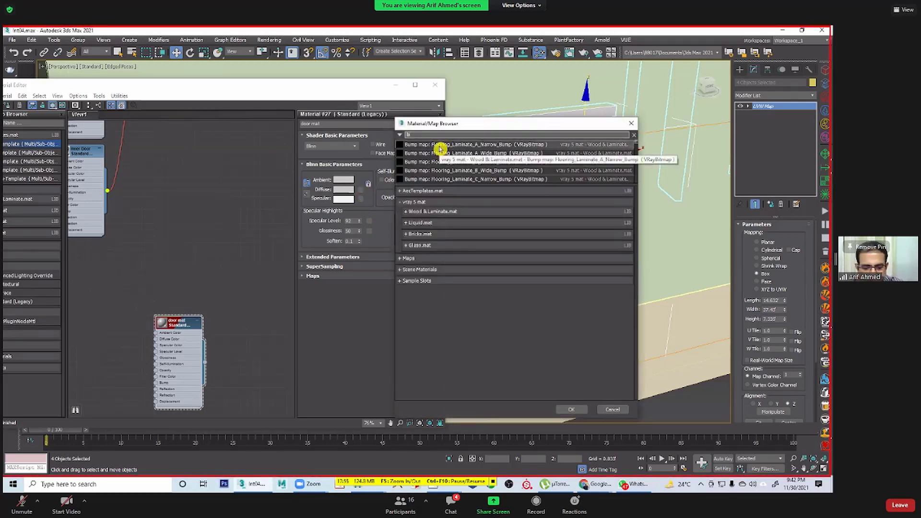
pyautogui.write('it')
pyautogui.doubleClick(417, 156)
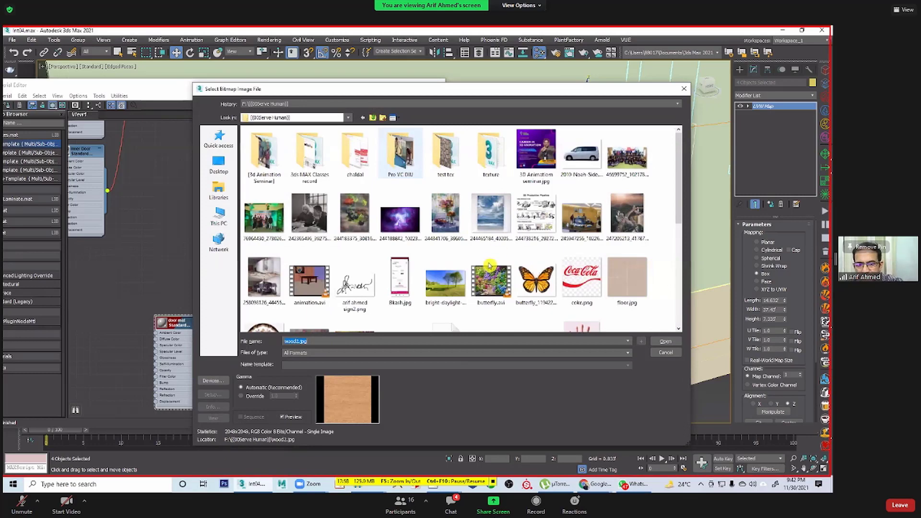
pyautogui.scroll(-2, 295, 305)
pyautogui.scroll(-3, 295, 305)
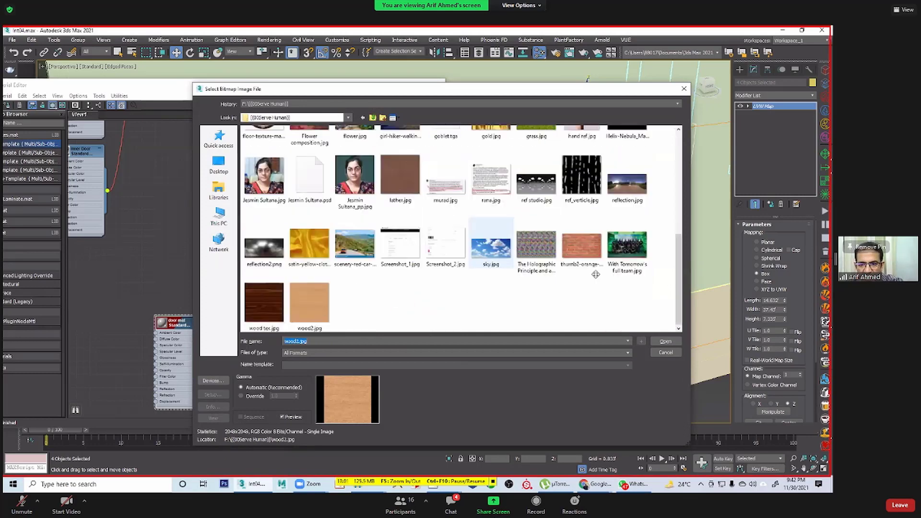
pyautogui.doubleClick(309, 303)
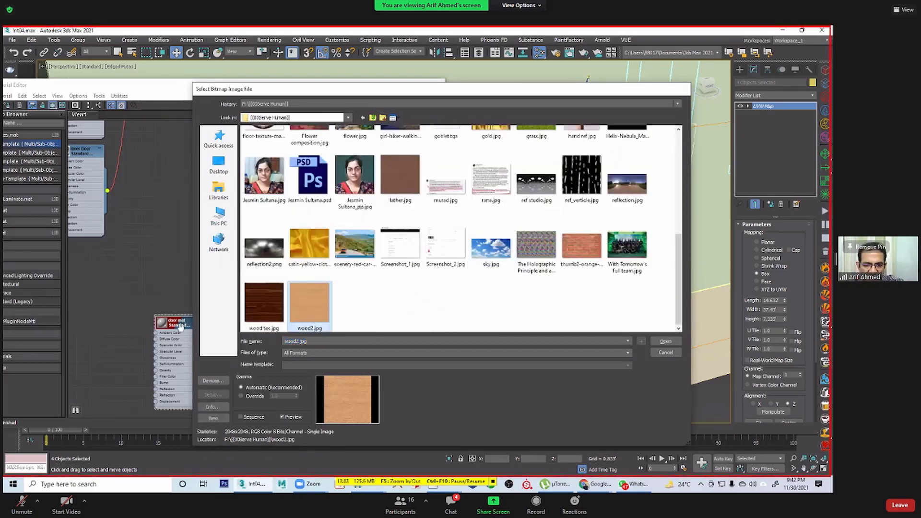
# Step: Enlarge the door mat material's preview and assign the material to the four selected doors with its texture shown in the viewport
pyautogui.scroll(2, 144, 266)
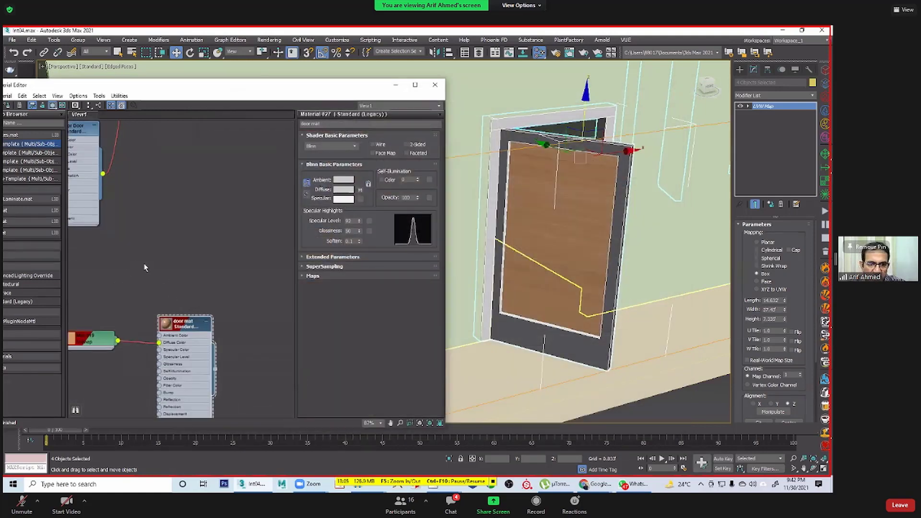
pyautogui.moveTo(139, 335); pyautogui.dragTo(163, 307, button='middle')
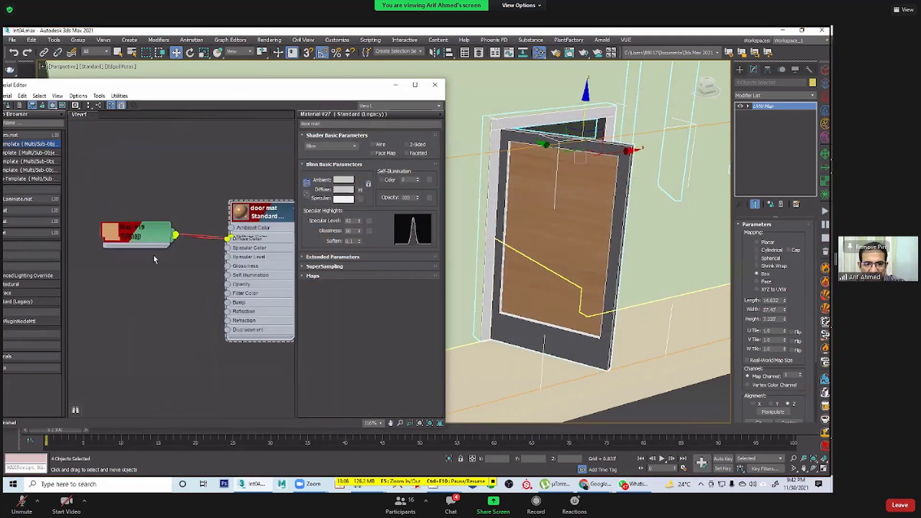
pyautogui.scroll(3, 153, 255)
pyautogui.moveTo(179, 237); pyautogui.dragTo(164, 244, button='middle')
pyautogui.scroll(2, 181, 263)
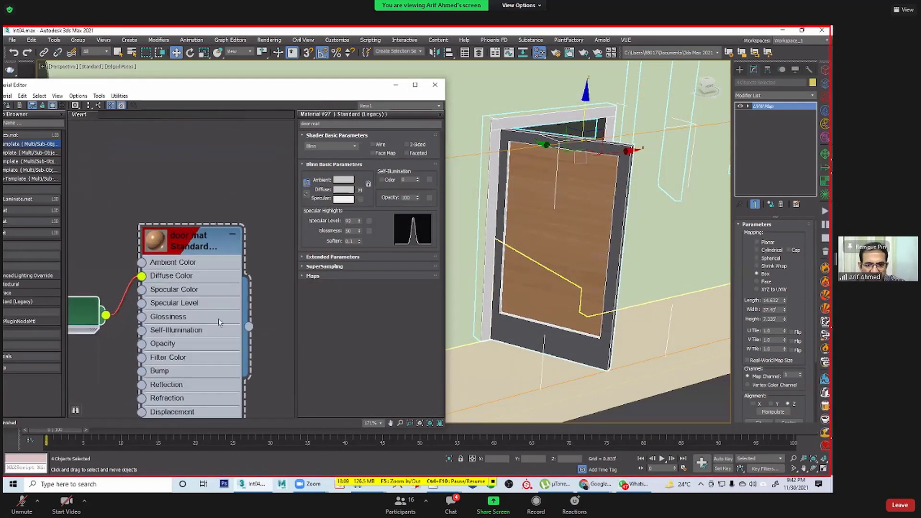
pyautogui.scroll(1, 205, 341)
pyautogui.doubleClick(154, 234)
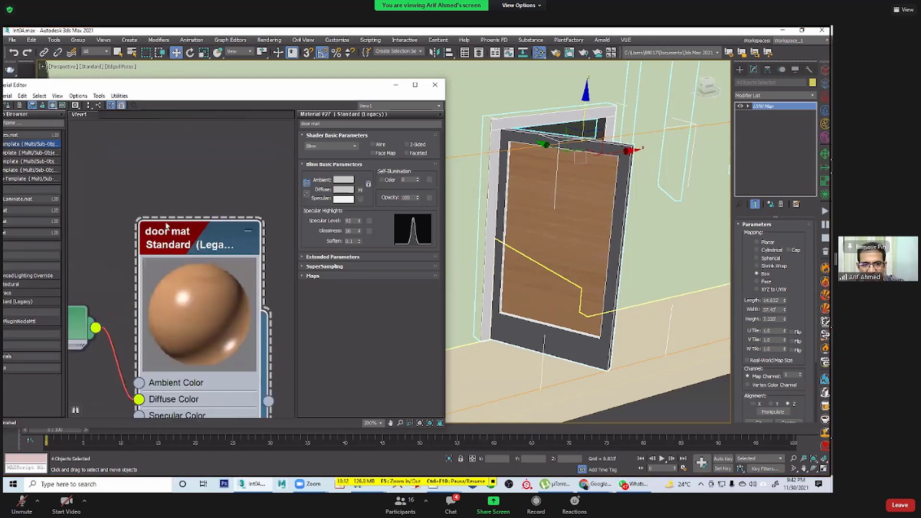
pyautogui.moveTo(238, 246); pyautogui.dragTo(204, 194, button='middle')
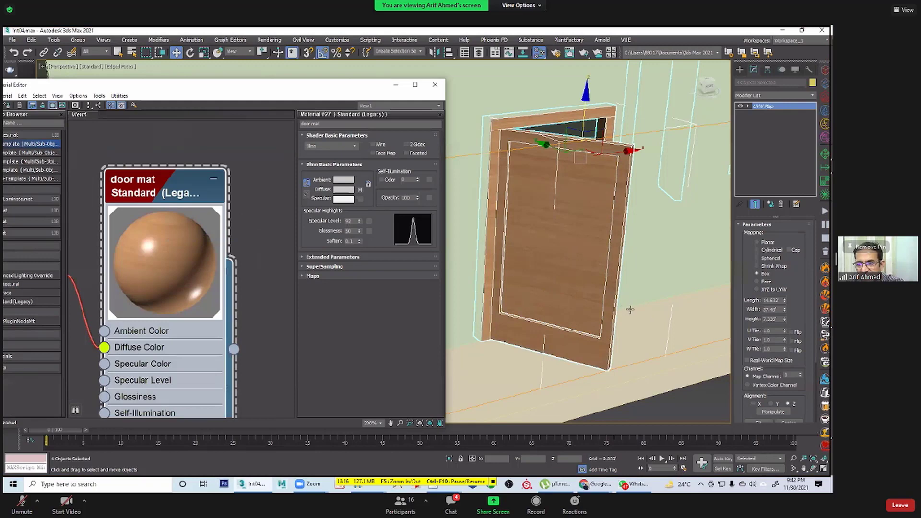
# Step: Examine the wood material on the doors around the house with the doors deselected and the material editor closed
pyautogui.keyDown('alt'); pyautogui.moveTo(539, 307); pyautogui.dragTo(623, 334, button='middle'); pyautogui.keyUp('alt')
pyautogui.scroll(-5, 720, 321)
pyautogui.keyDown('alt'); pyautogui.moveTo(727, 356); pyautogui.dragTo(528, 324, button='middle'); pyautogui.keyUp('alt')
pyautogui.scroll(5, 631, 301)
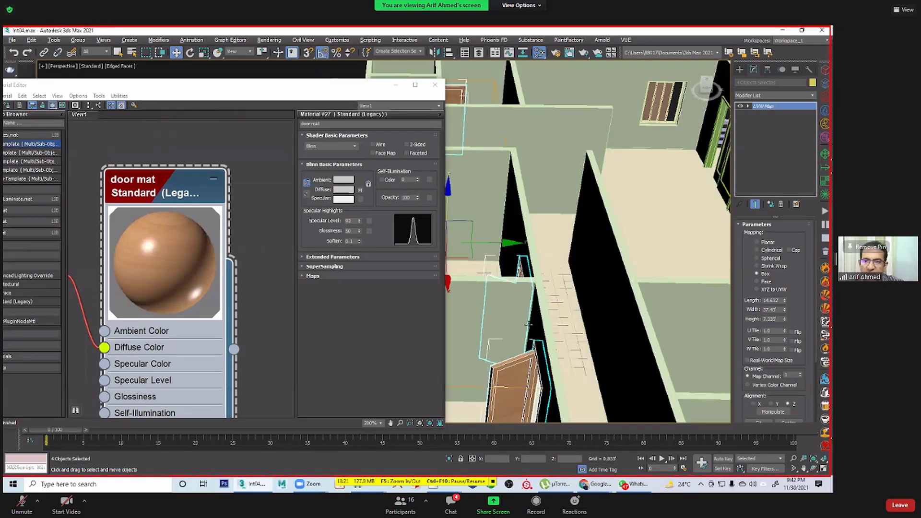
pyautogui.scroll(-5, 623, 142)
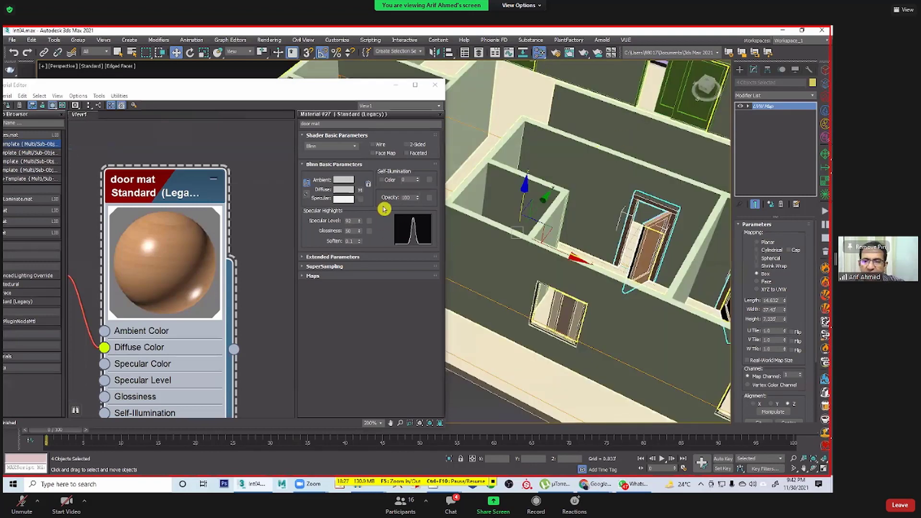
pyautogui.scroll(-5, 470, 199)
pyautogui.click(571, 277)
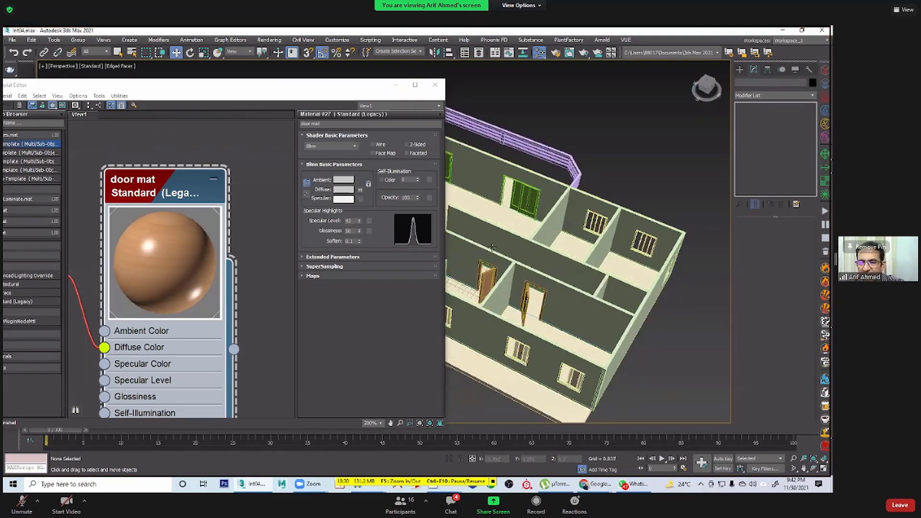
pyautogui.press('m')
pyautogui.moveTo(491, 281); pyautogui.dragTo(392, 263, button='middle')
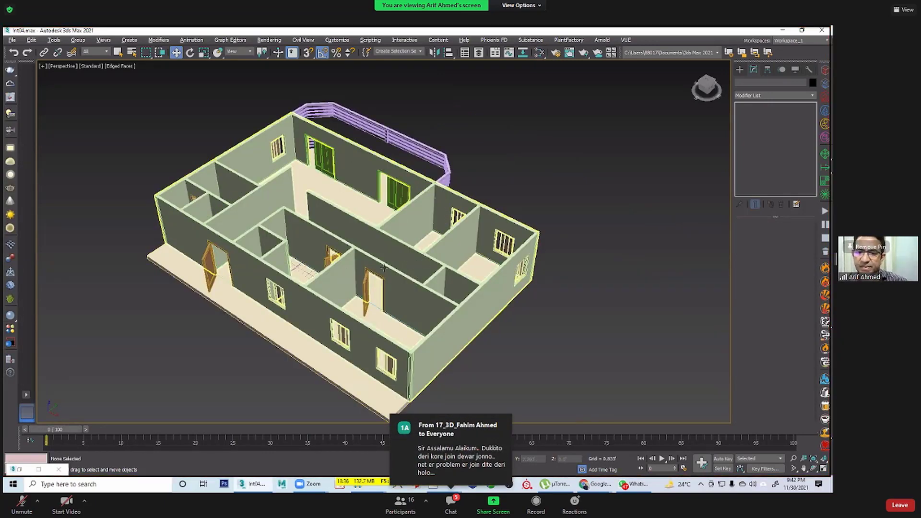
pyautogui.keyDown('alt'); pyautogui.moveTo(384, 267); pyautogui.dragTo(405, 242, button='middle'); pyautogui.keyUp('alt')
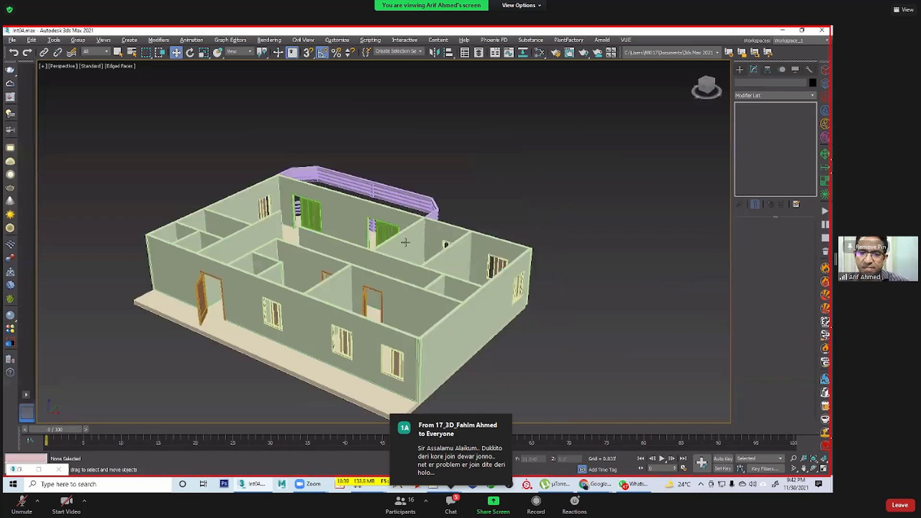
pyautogui.scroll(2, 336, 265)
pyautogui.scroll(-1, 354, 244)
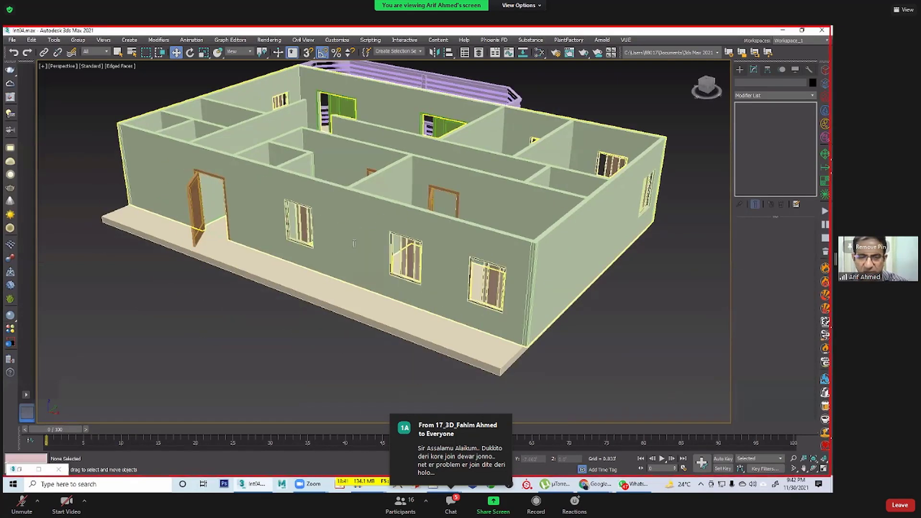
# Step: Reopen the Slate Material Editor and check the folder locations for importing a material library, leaving without importing one
pyautogui.press('m')
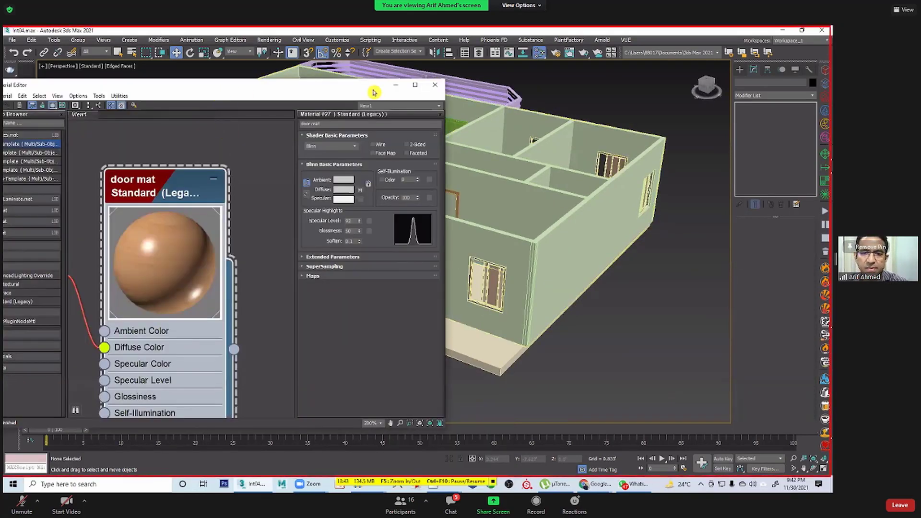
pyautogui.moveTo(271, 92); pyautogui.dragTo(449, 73)
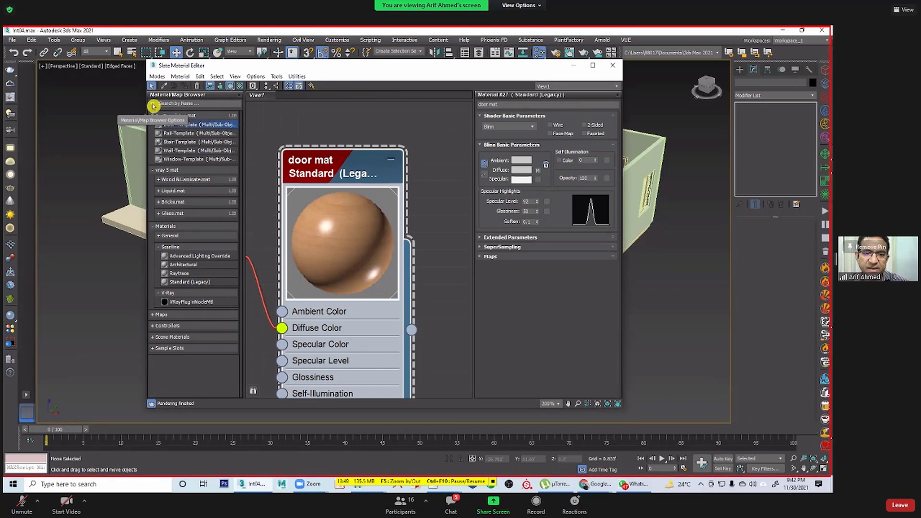
pyautogui.click(153, 106)
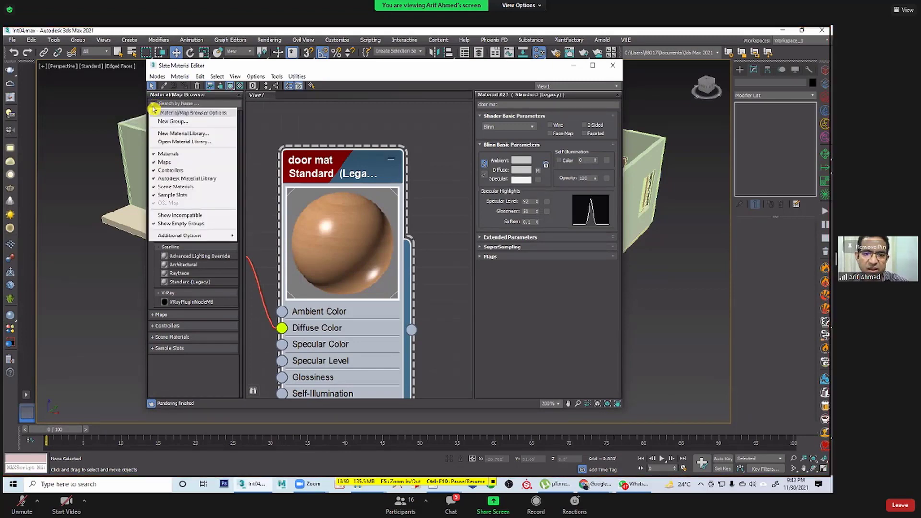
pyautogui.click(194, 143)
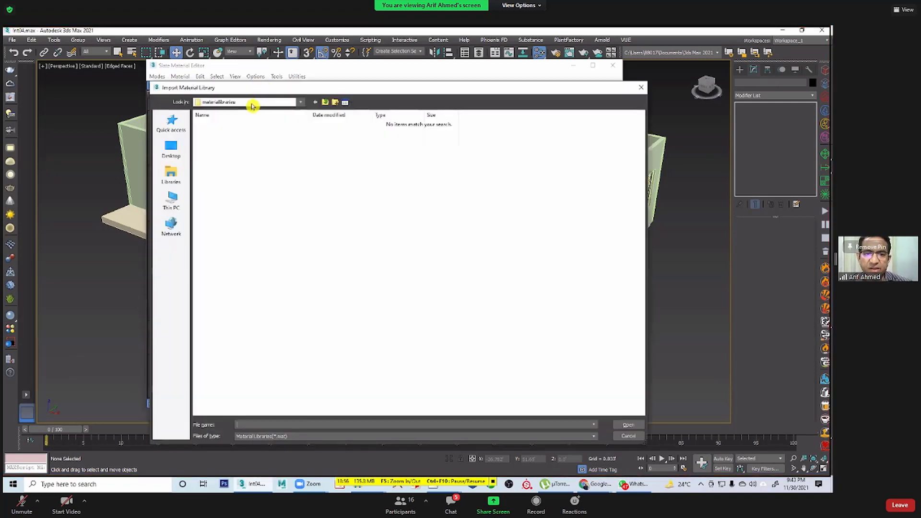
pyautogui.click(252, 102)
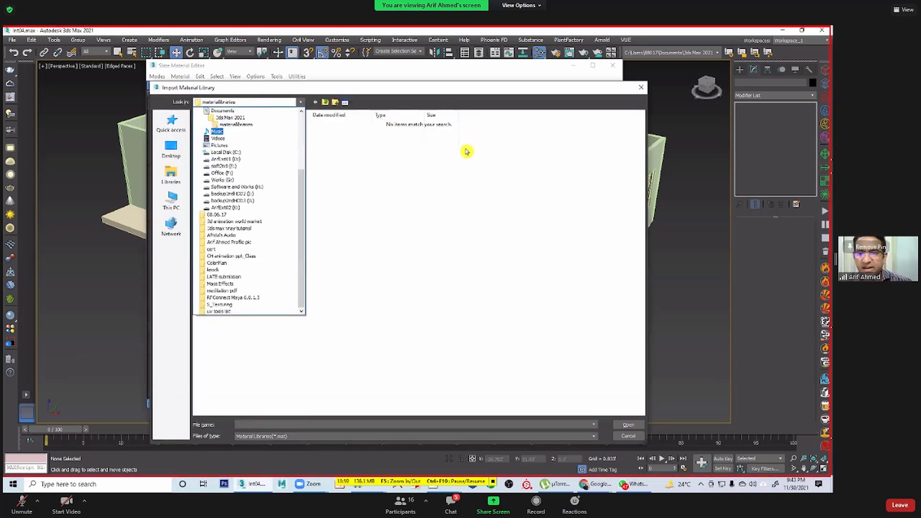
pyautogui.click(654, 408)
pyautogui.click(632, 436)
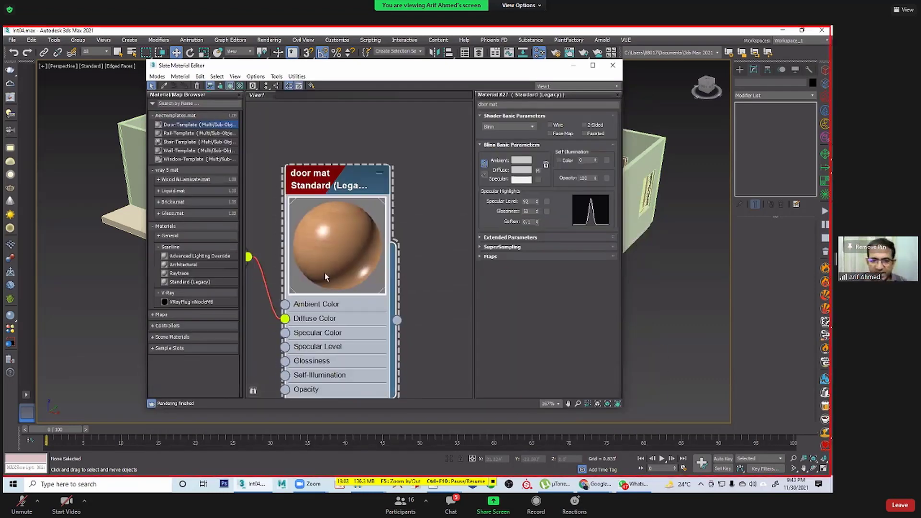
pyautogui.scroll(-2, 327, 277)
pyautogui.click(362, 189)
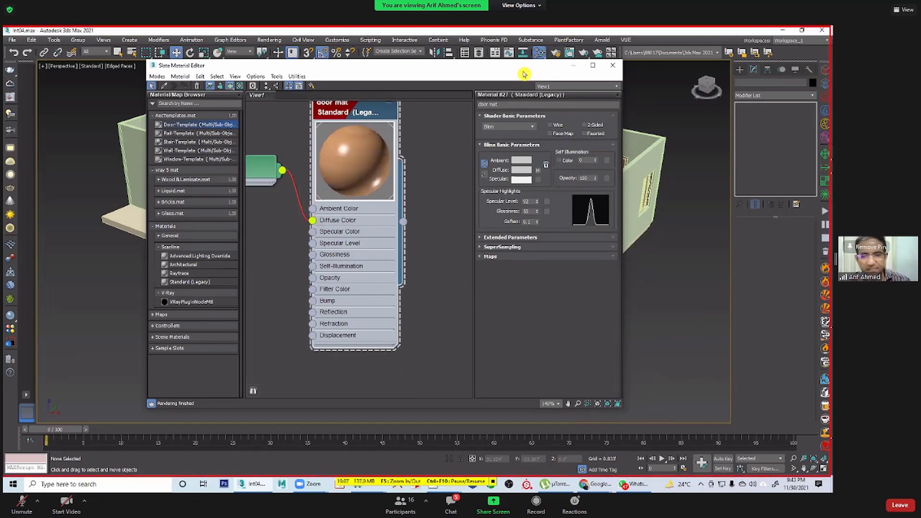
# Step: Move the material editor out of the way and examine the house's walls, doors and windows from above
pyautogui.moveTo(565, 63); pyautogui.dragTo(349, 332)
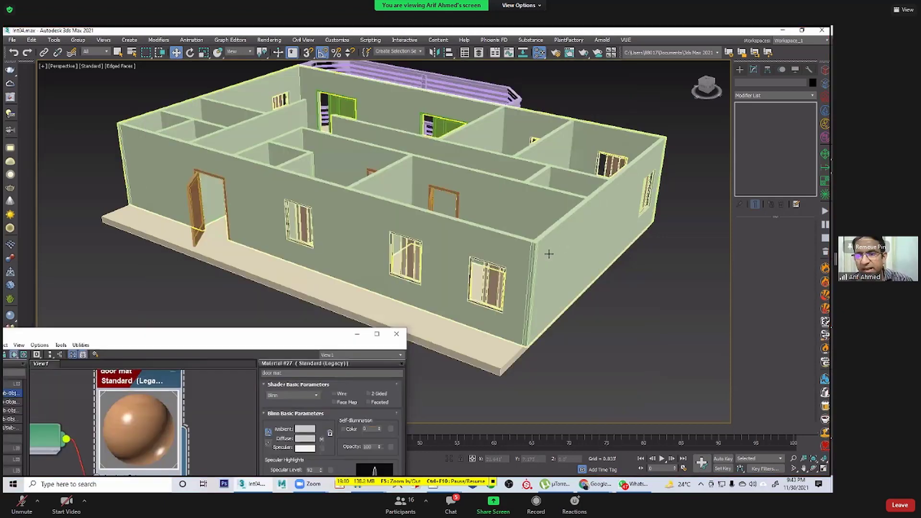
pyautogui.scroll(5, 488, 250)
pyautogui.scroll(-6, 494, 256)
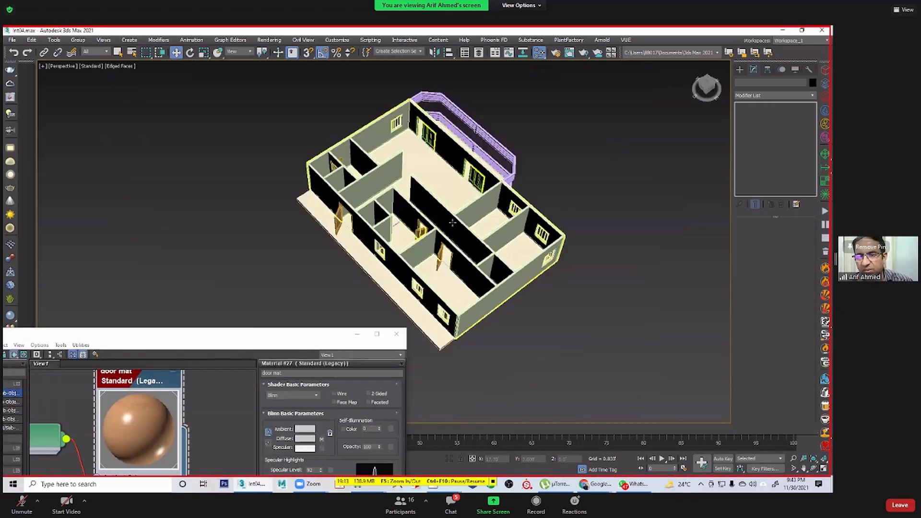
pyautogui.scroll(3, 542, 248)
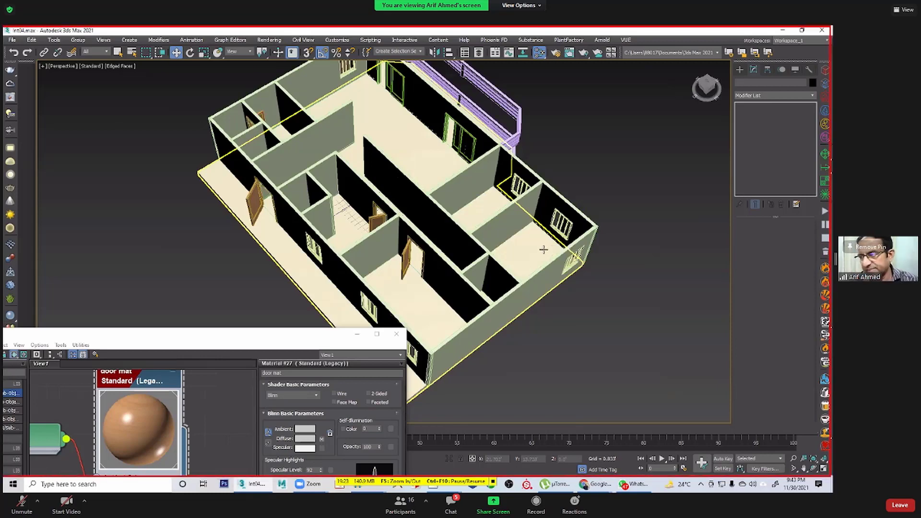
pyautogui.click(527, 211)
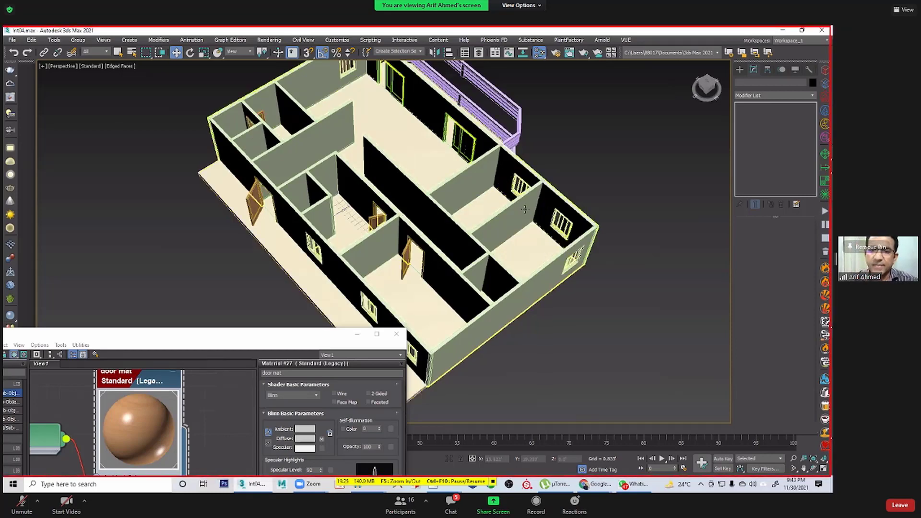
pyautogui.keyDown('alt'); pyautogui.moveTo(438, 208); pyautogui.dragTo(464, 278, button='middle'); pyautogui.keyUp('alt')
pyautogui.scroll(5, 447, 234)
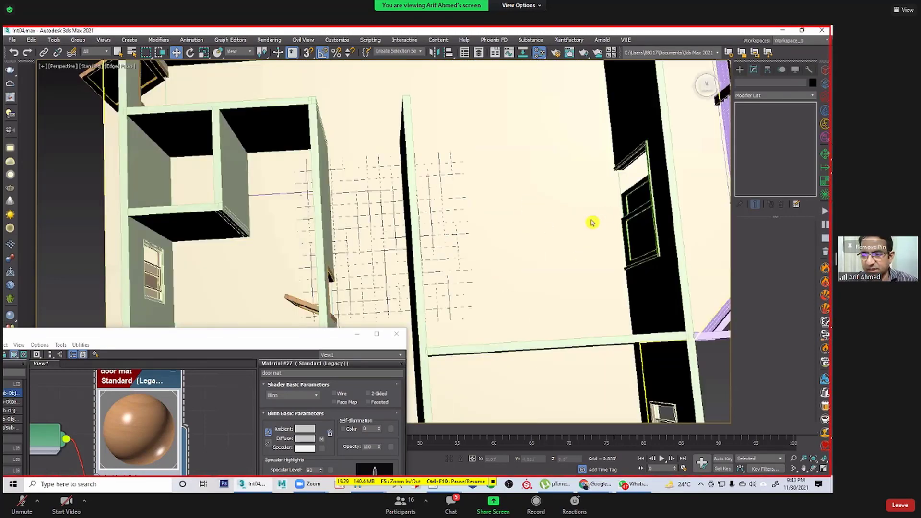
pyautogui.keyDown('alt'); pyautogui.moveTo(646, 181); pyautogui.dragTo(643, 171, button='middle'); pyautogui.keyUp('alt')
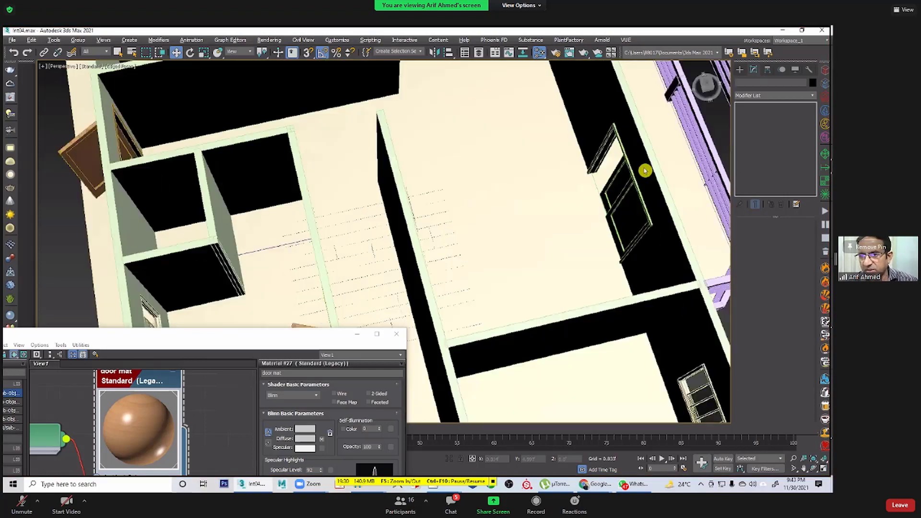
pyautogui.keyDown('alt'); pyautogui.moveTo(606, 202); pyautogui.dragTo(609, 220, button='middle'); pyautogui.keyUp('alt')
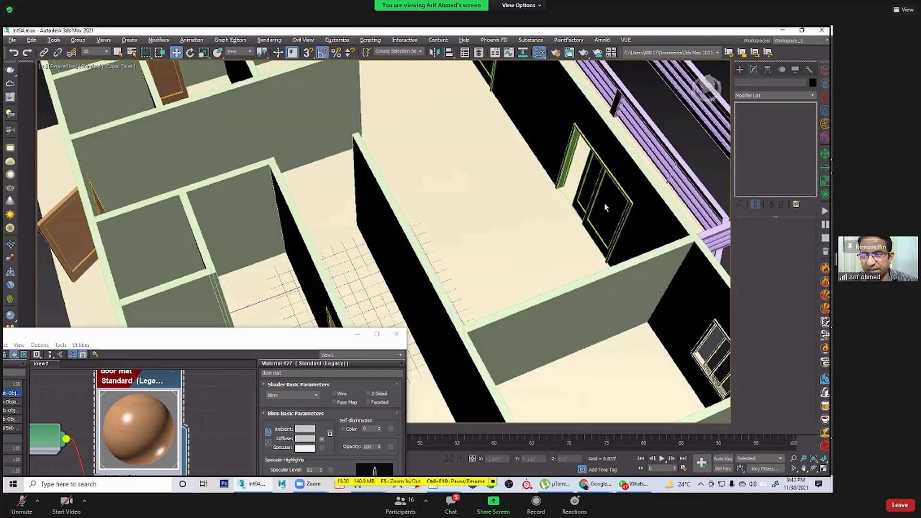
pyautogui.scroll(-6, 604, 210)
pyautogui.moveTo(584, 281); pyautogui.dragTo(581, 275, button='middle')
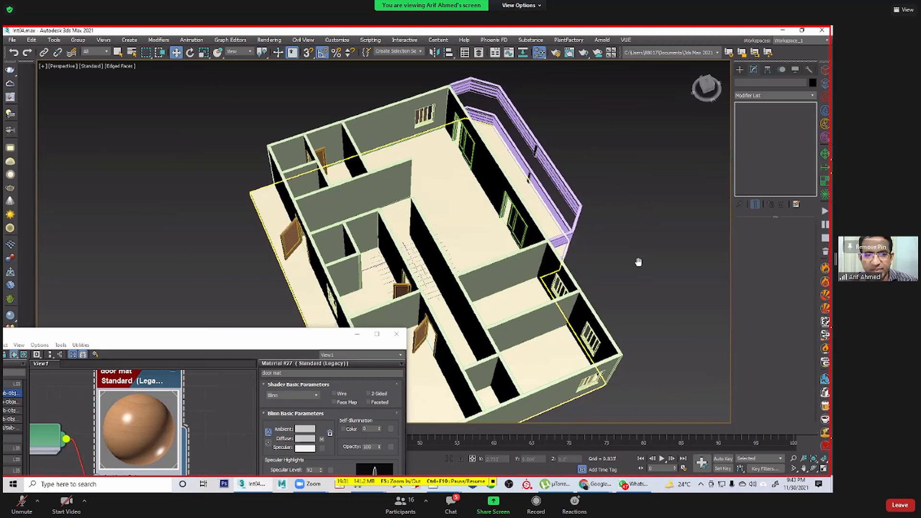
# Step: Unhide the floor plan reference image beneath the house
pyautogui.moveTo(639, 261); pyautogui.dragTo(622, 218, button='middle')
pyautogui.rightClick(603, 211)
pyautogui.click(608, 269)
# Step: Examine the floor plan's living room, kitchen and dining areas against the modelled walls
pyautogui.scroll(5, 248, 227)
pyautogui.moveTo(259, 230); pyautogui.dragTo(329, 219, button='middle')
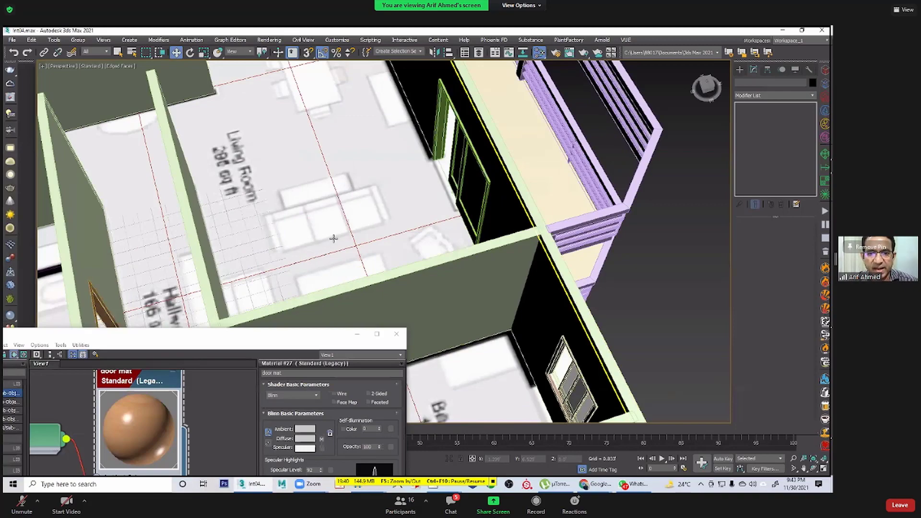
pyautogui.scroll(-3, 333, 238)
pyautogui.moveTo(220, 144); pyautogui.dragTo(300, 206, button='middle')
pyautogui.scroll(-3, 292, 132)
pyautogui.moveTo(292, 132); pyautogui.dragTo(309, 179, button='middle')
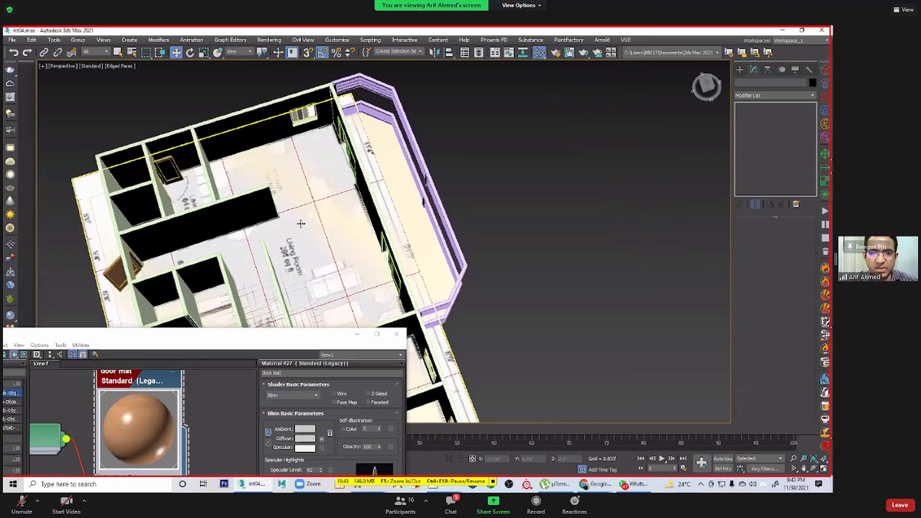
pyautogui.moveTo(300, 223); pyautogui.dragTo(303, 190, button='middle')
pyautogui.scroll(5, 300, 225)
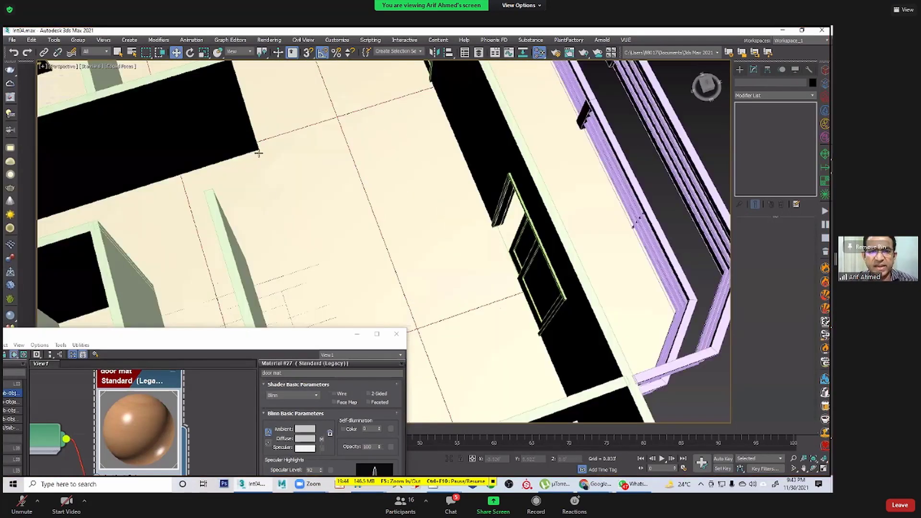
pyautogui.moveTo(258, 153); pyautogui.dragTo(282, 269, button='middle')
pyautogui.scroll(3, 260, 165)
pyautogui.scroll(2, 266, 177)
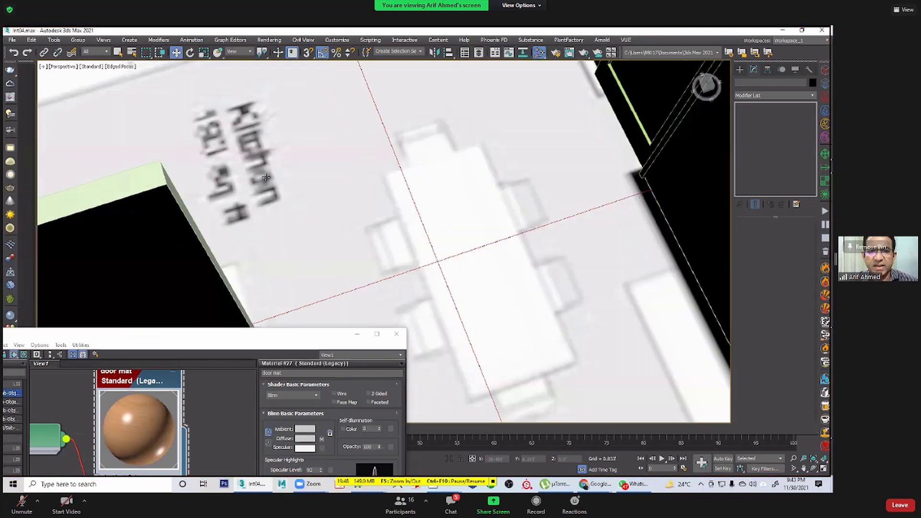
pyautogui.scroll(-3, 278, 202)
pyautogui.scroll(-2, 310, 187)
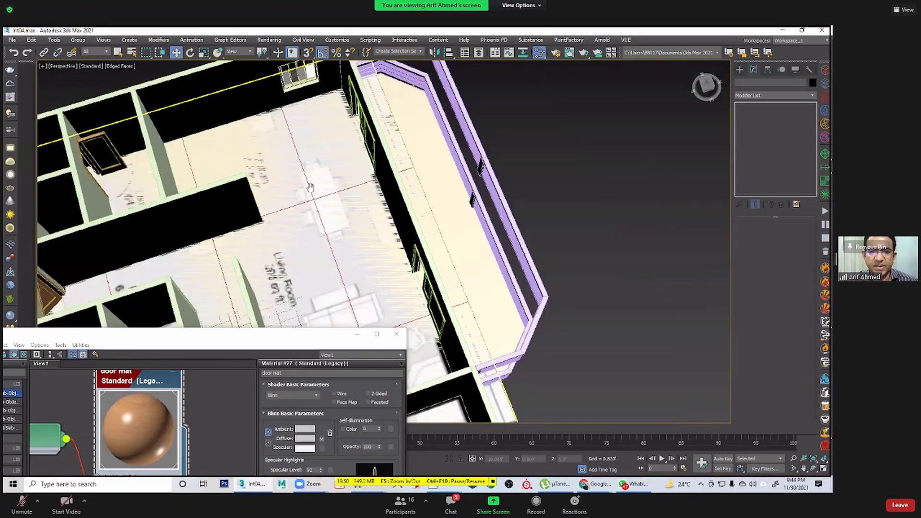
pyautogui.moveTo(321, 193); pyautogui.dragTo(280, 207, button='middle')
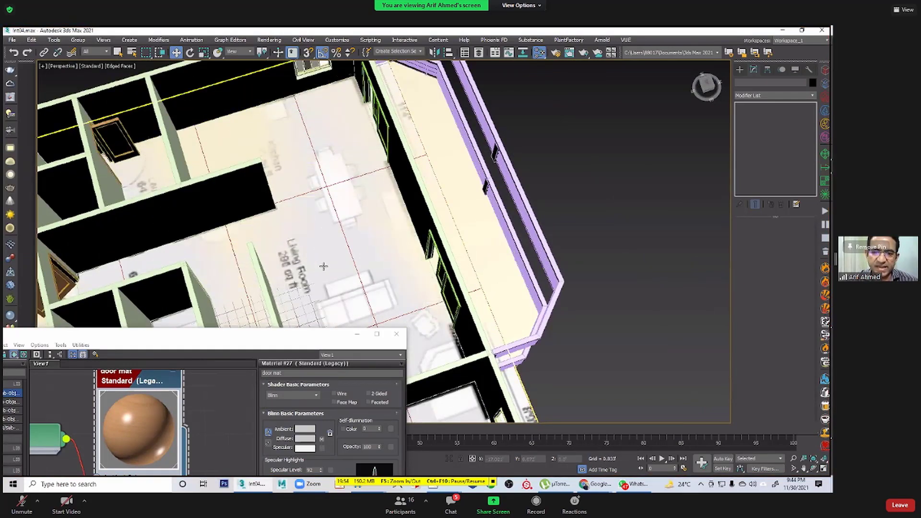
pyautogui.scroll(-2, 322, 241)
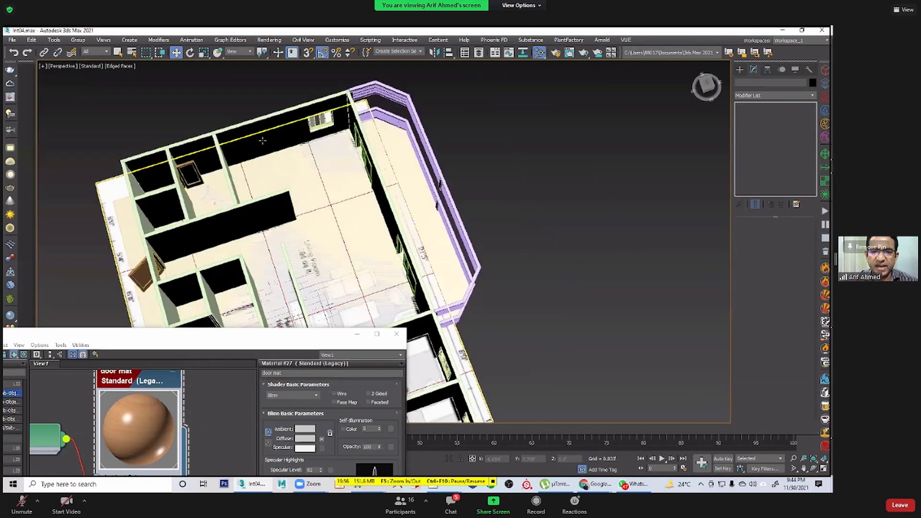
pyautogui.scroll(1, 262, 140)
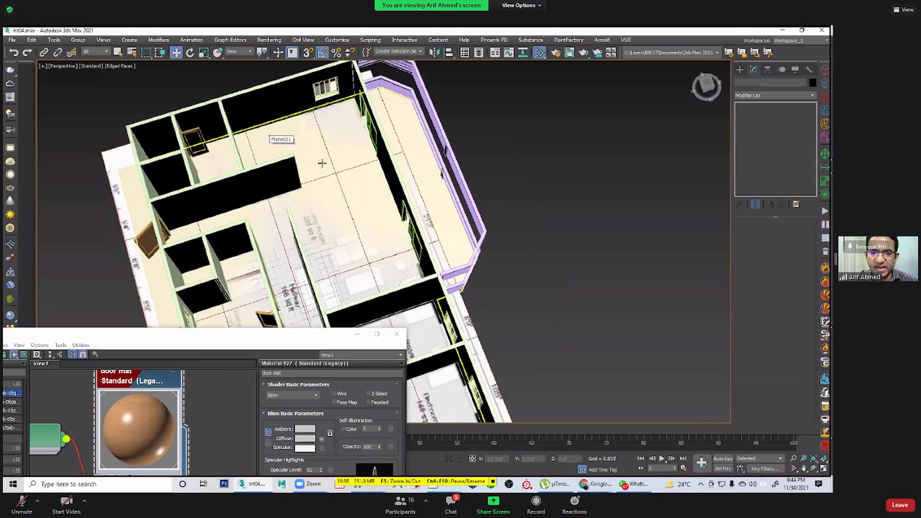
pyautogui.click(338, 187)
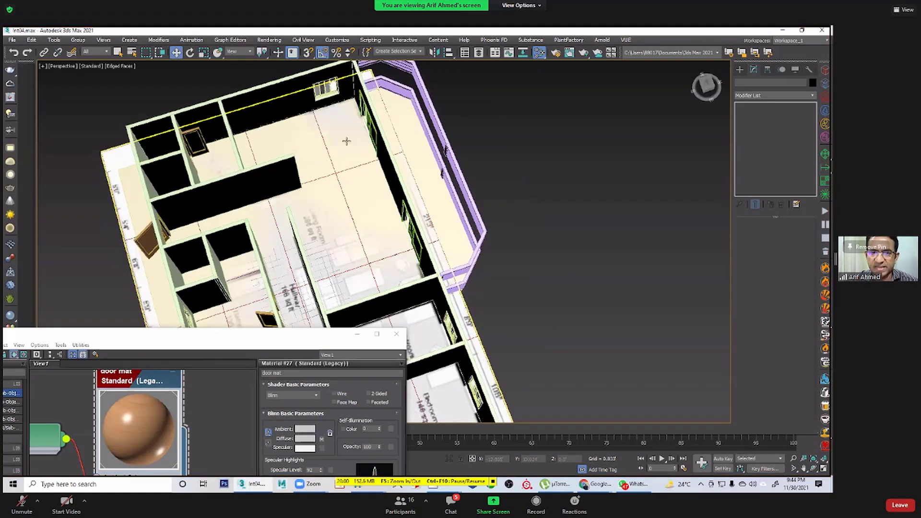
pyautogui.scroll(5, 341, 115)
pyautogui.moveTo(366, 209); pyautogui.dragTo(368, 233, button='middle')
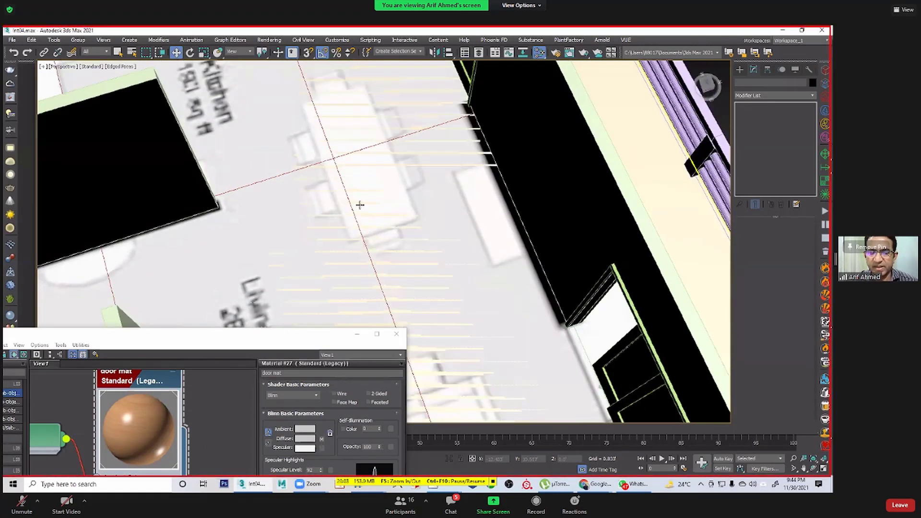
# Step: Minimize the material editor and examine the kitchen counters, stove and dining table on the floor plan
pyautogui.moveTo(345, 183); pyautogui.dragTo(349, 335, button='middle')
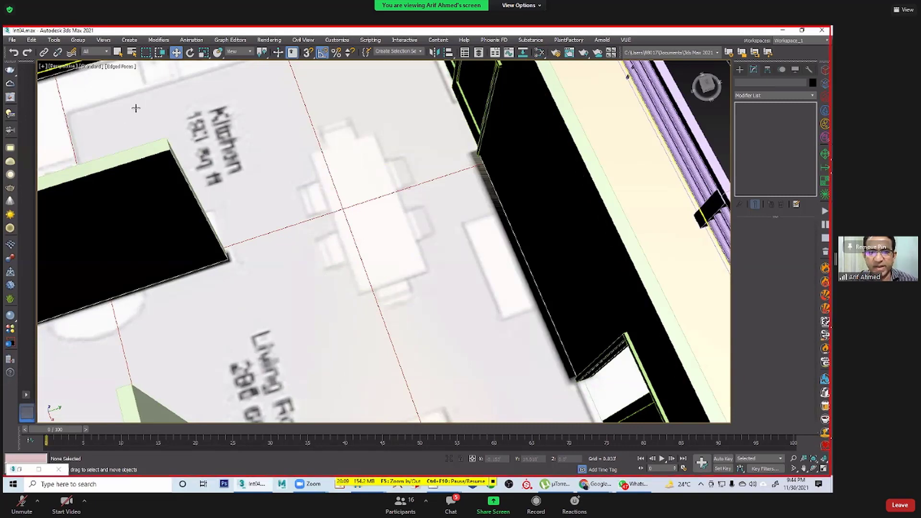
pyautogui.moveTo(176, 135); pyautogui.dragTo(251, 145, button='middle')
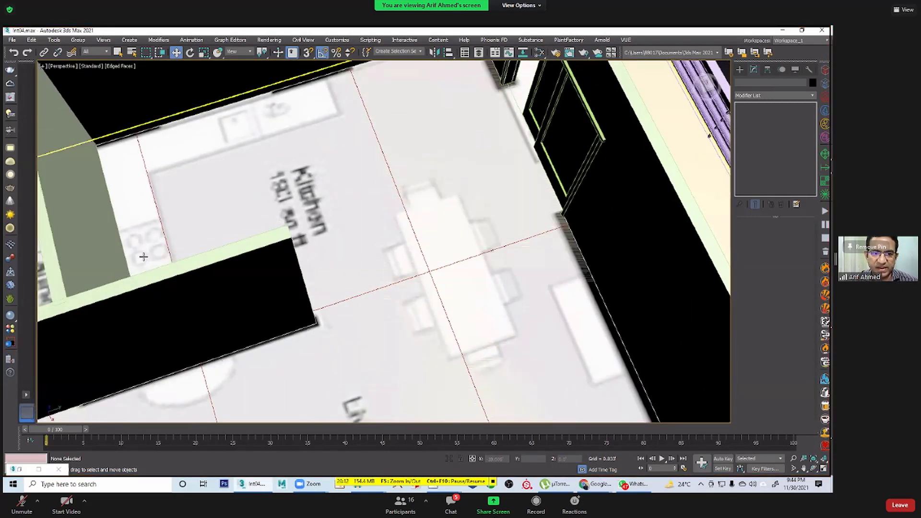
pyautogui.scroll(3, 144, 257)
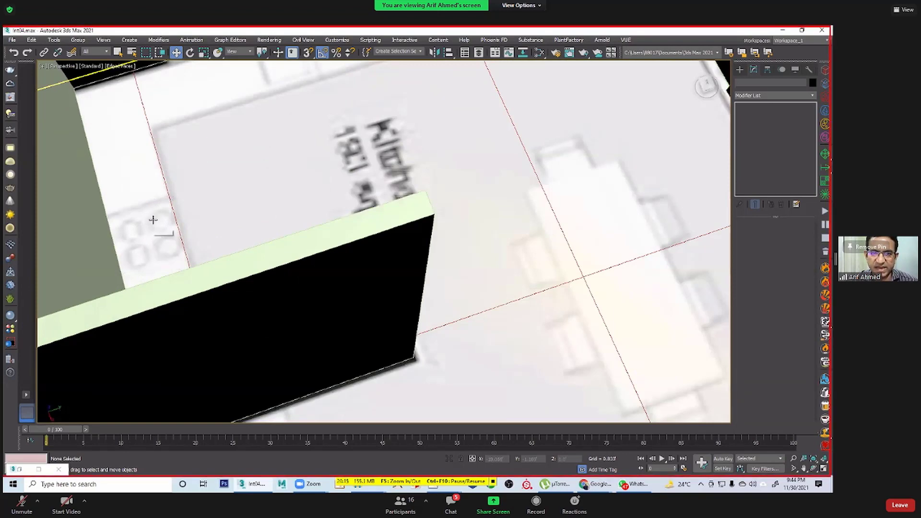
pyautogui.moveTo(154, 224); pyautogui.dragTo(156, 307, button='middle')
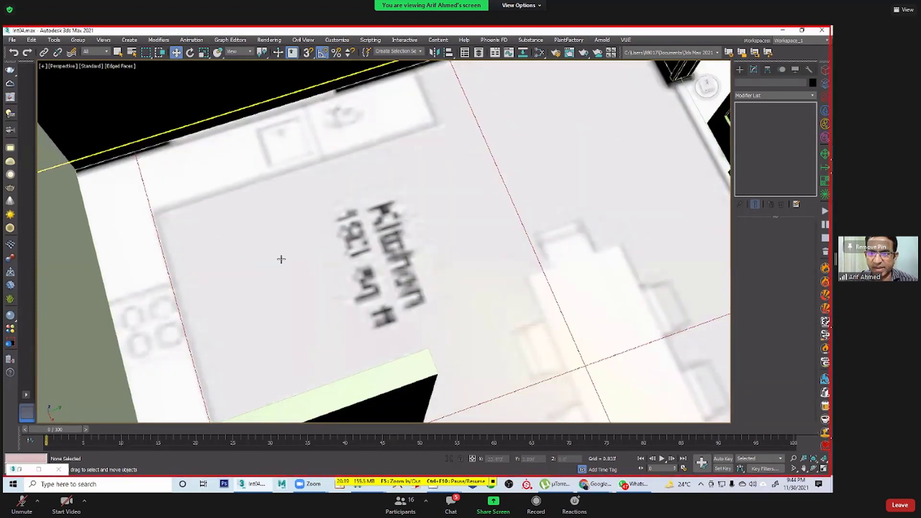
pyautogui.moveTo(612, 347); pyautogui.dragTo(517, 268, button='middle')
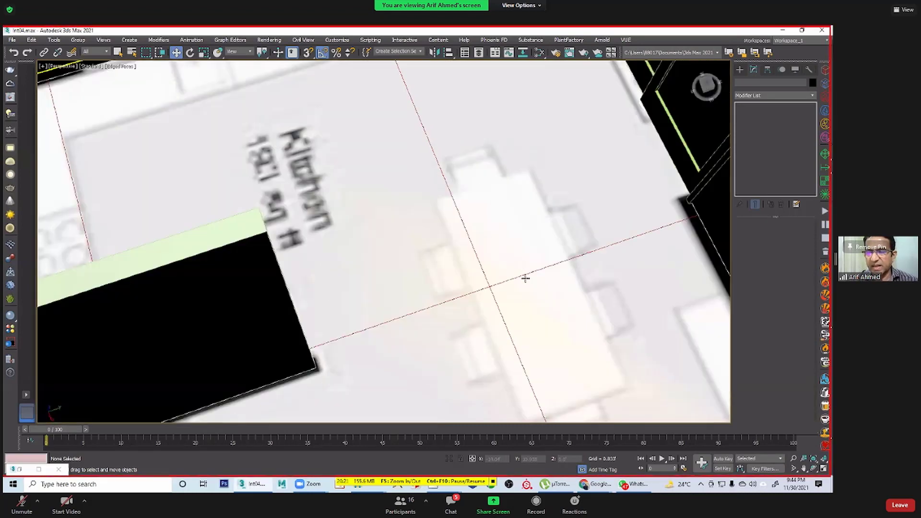
pyautogui.scroll(-5, 466, 236)
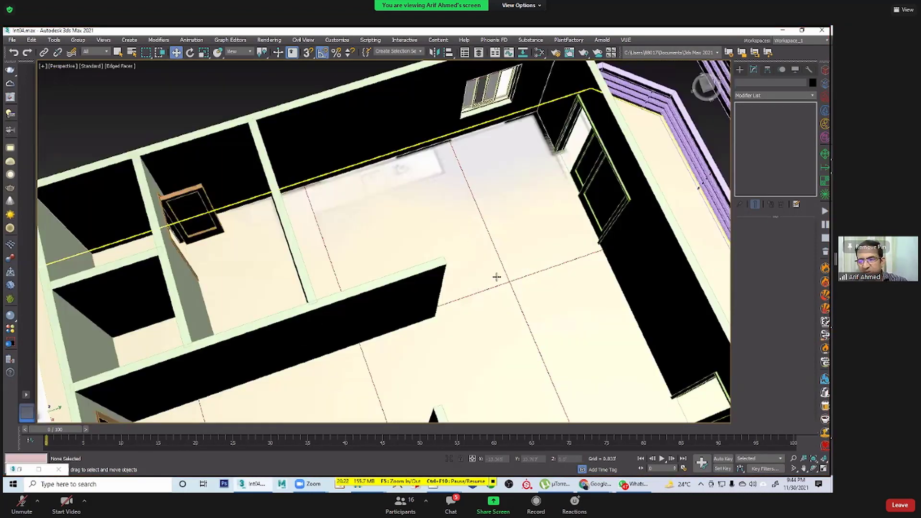
pyautogui.scroll(3, 497, 277)
pyautogui.scroll(3, 315, 304)
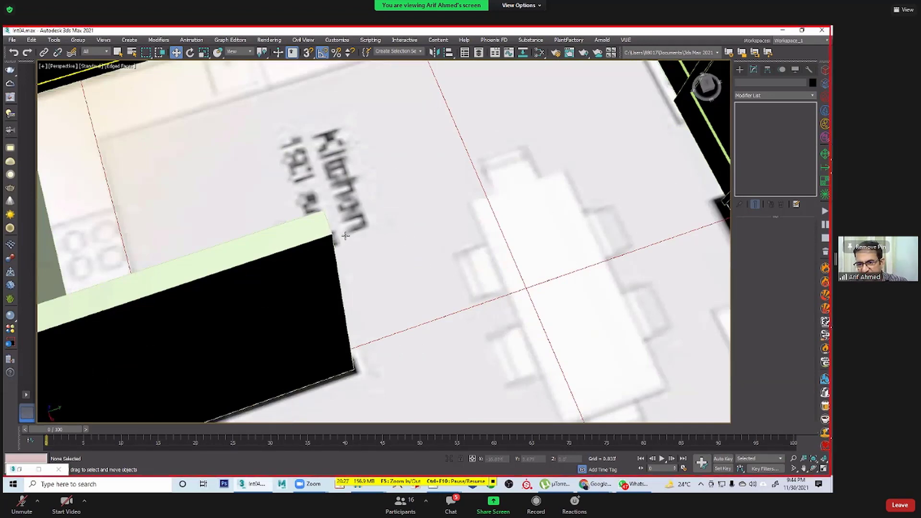
pyautogui.scroll(-5, 485, 291)
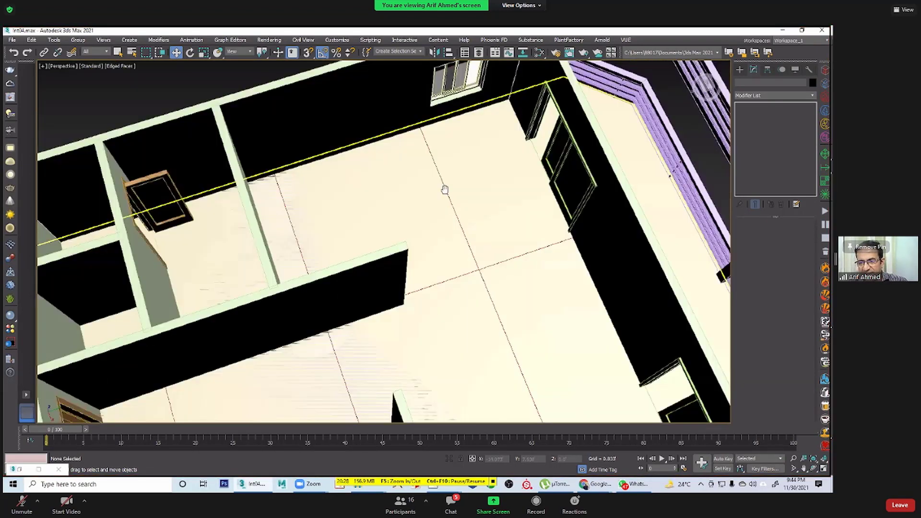
pyautogui.moveTo(449, 204); pyautogui.dragTo(484, 176, button='middle')
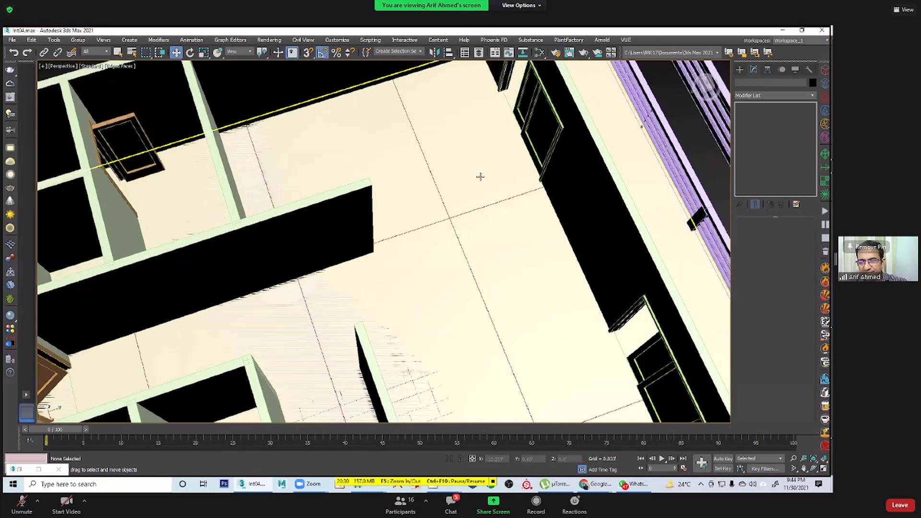
# Step: Examine the living room layout on the floor plan and its relation to the kitchen's partition wall
pyautogui.scroll(5, 447, 181)
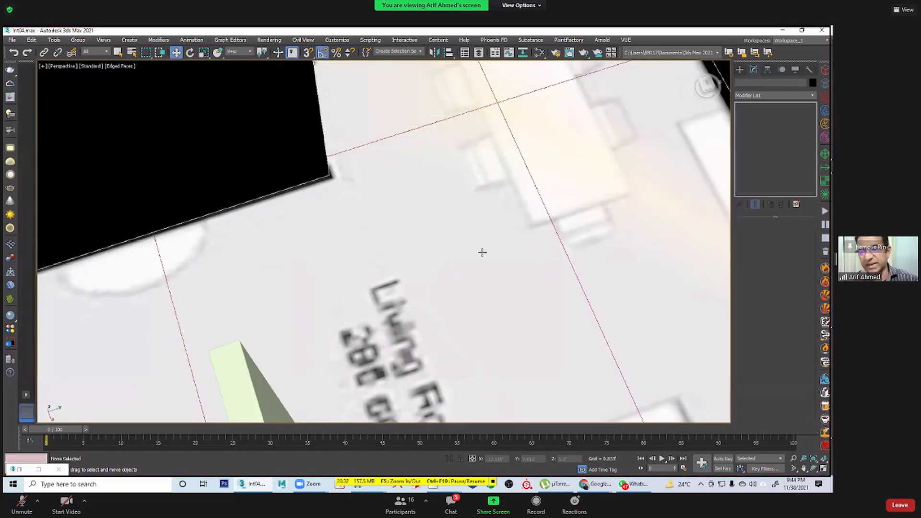
pyautogui.scroll(-2, 493, 253)
pyautogui.moveTo(494, 254); pyautogui.dragTo(440, 188, button='middle')
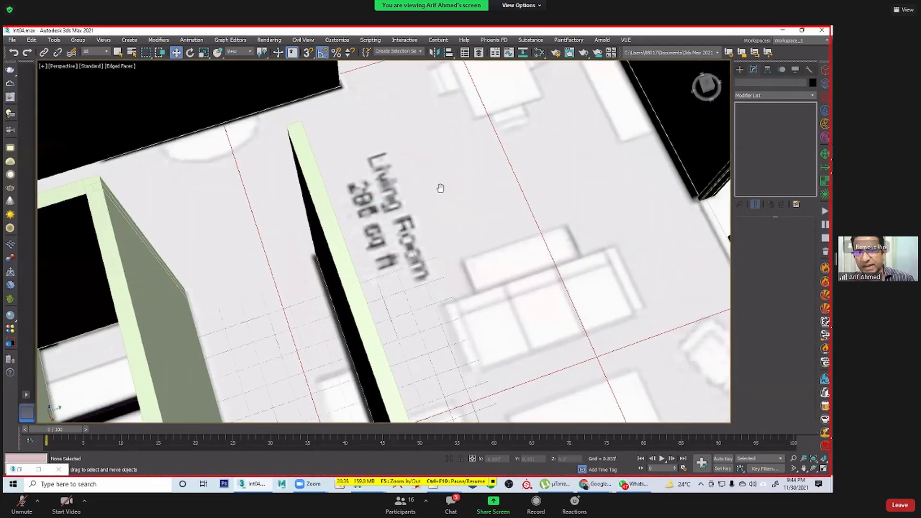
pyautogui.moveTo(337, 134); pyautogui.dragTo(313, 95, button='middle')
pyautogui.moveTo(418, 145); pyautogui.dragTo(413, 129, button='middle')
pyautogui.moveTo(343, 278); pyautogui.dragTo(373, 341, button='middle')
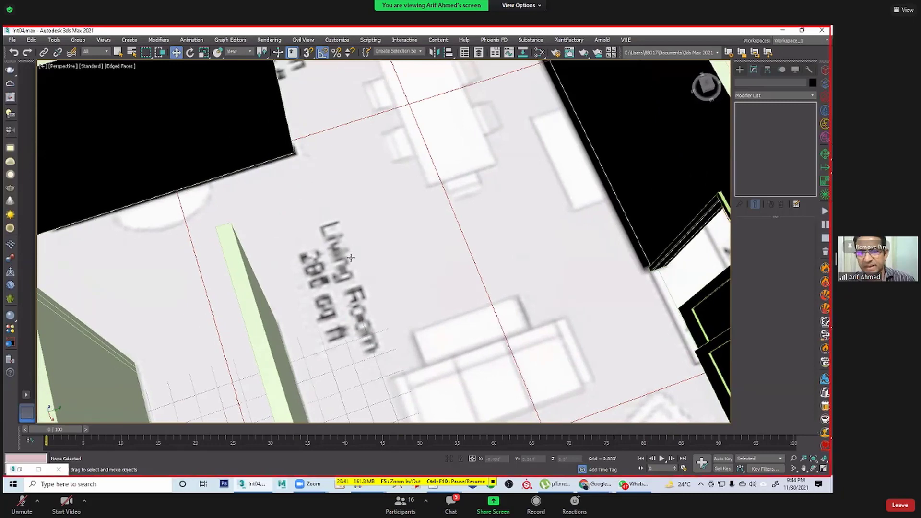
pyautogui.scroll(5, 352, 254)
pyautogui.scroll(-3, 359, 287)
pyautogui.moveTo(407, 302); pyautogui.dragTo(409, 192, button='middle')
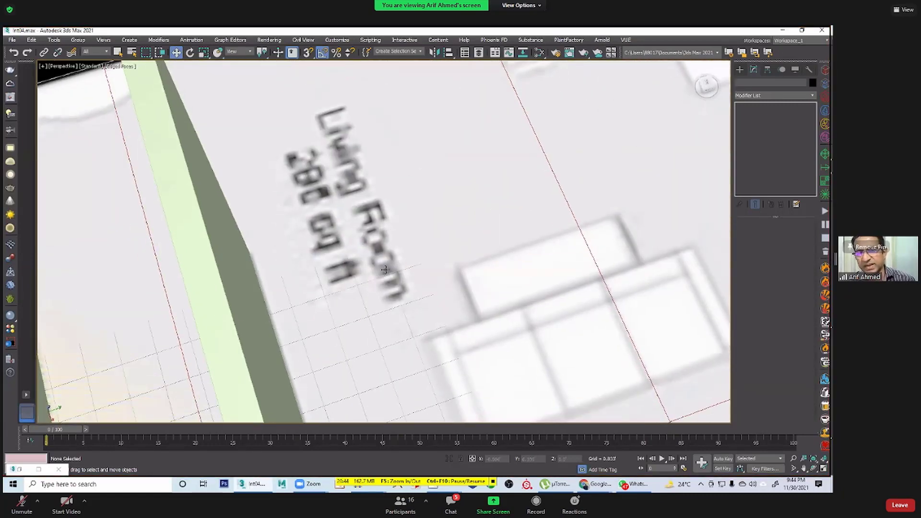
pyautogui.scroll(-5, 390, 260)
pyautogui.scroll(-8, 356, 250)
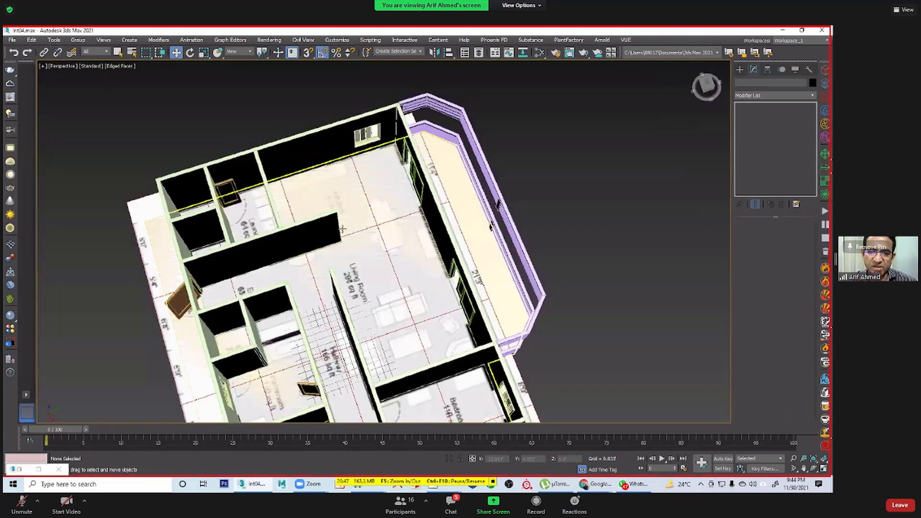
# Step: Select the house's wall object and enter its Vertex sub-object level
pyautogui.click(341, 229)
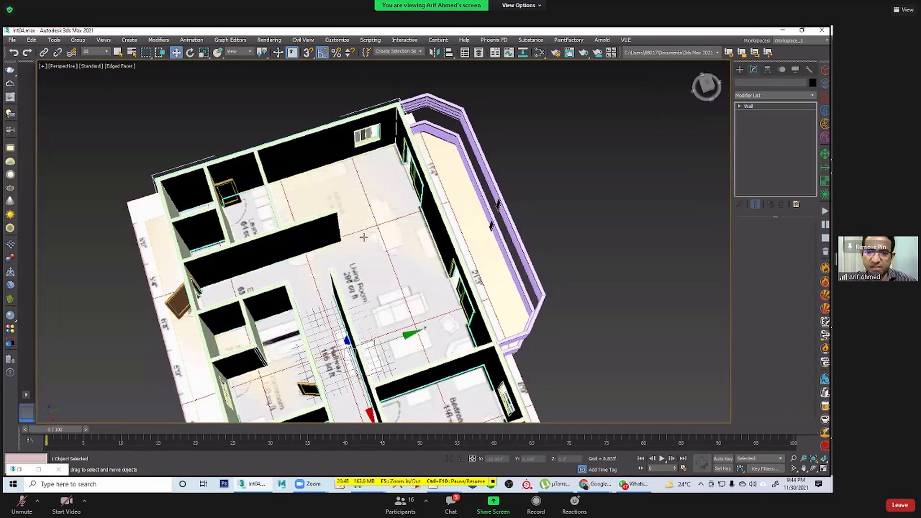
pyautogui.keyDown('alt'); pyautogui.moveTo(366, 236); pyautogui.dragTo(343, 218, button='middle'); pyautogui.keyUp('alt')
pyautogui.click(738, 107)
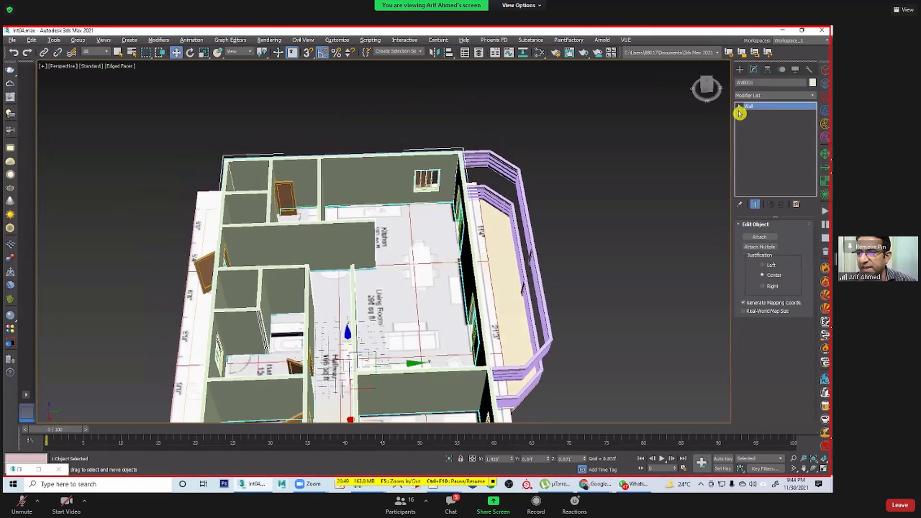
pyautogui.click(755, 114)
pyautogui.moveTo(384, 234); pyautogui.dragTo(361, 191, button='middle')
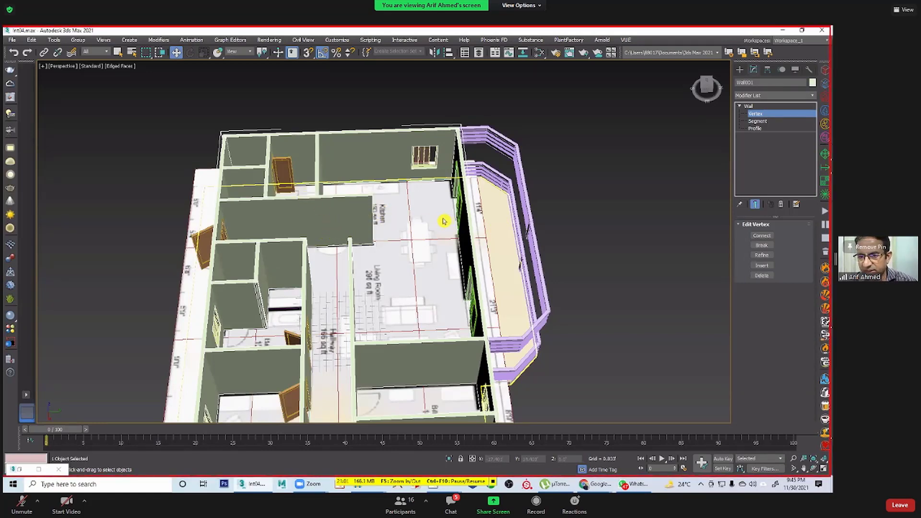
# Step: Extend the partition wall between the kitchen and living room to the balcony-side exterior wall by moving its free end vertex
pyautogui.keyDown('alt'); pyautogui.moveTo(353, 274); pyautogui.dragTo(377, 213, button='middle'); pyautogui.keyUp('alt')
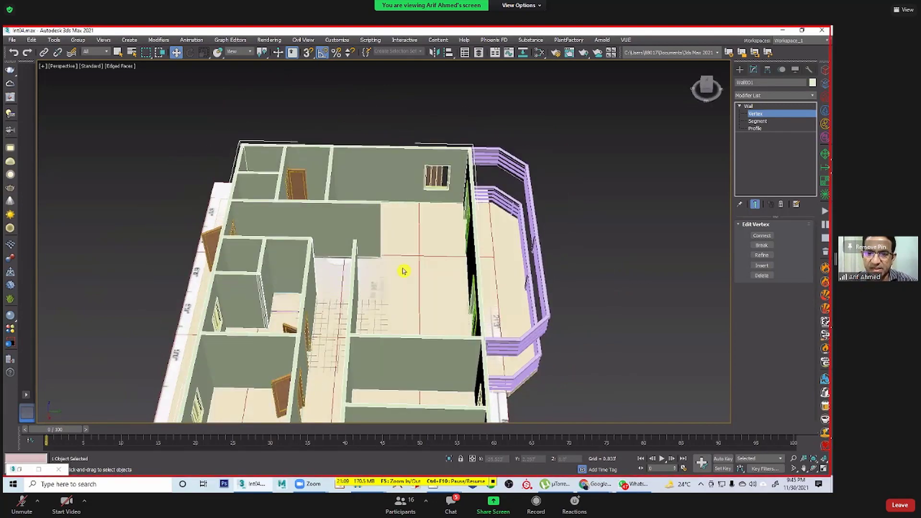
pyautogui.click(381, 257)
pyautogui.moveTo(411, 258); pyautogui.dragTo(499, 257)
pyautogui.keyDown('alt'); pyautogui.moveTo(464, 264); pyautogui.dragTo(506, 262, button='middle'); pyautogui.keyUp('alt')
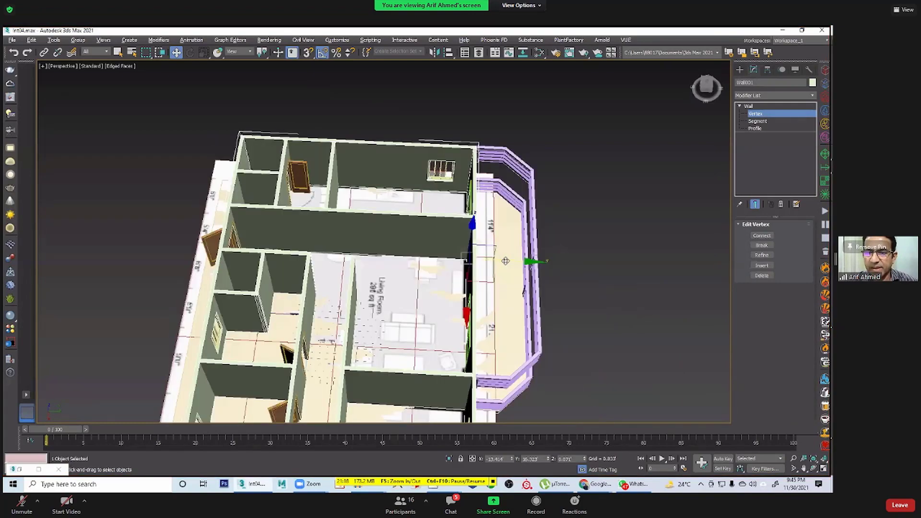
pyautogui.keyDown('alt'); pyautogui.moveTo(496, 267); pyautogui.dragTo(395, 255, button='middle'); pyautogui.keyUp('alt')
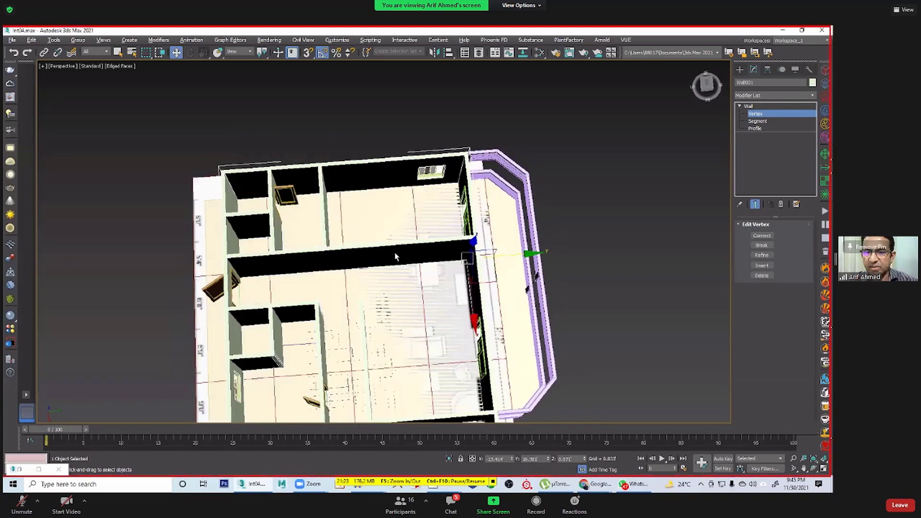
# Step: Examine the extended partition wall from outside and above against the floor plan's kitchen, dining and living room areas
pyautogui.keyDown('alt'); pyautogui.moveTo(519, 251); pyautogui.dragTo(443, 191, button='middle'); pyautogui.keyUp('alt')
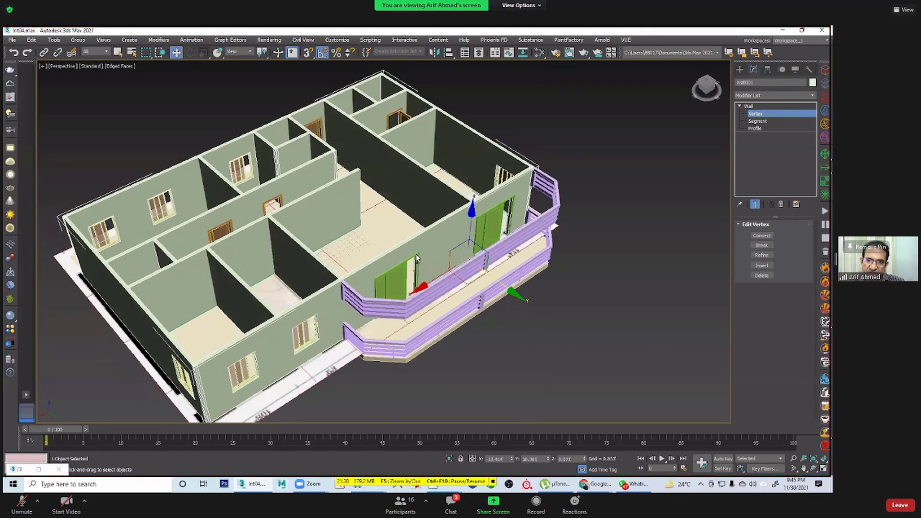
pyautogui.keyDown('alt'); pyautogui.moveTo(454, 218); pyautogui.dragTo(441, 149, button='middle'); pyautogui.keyUp('alt')
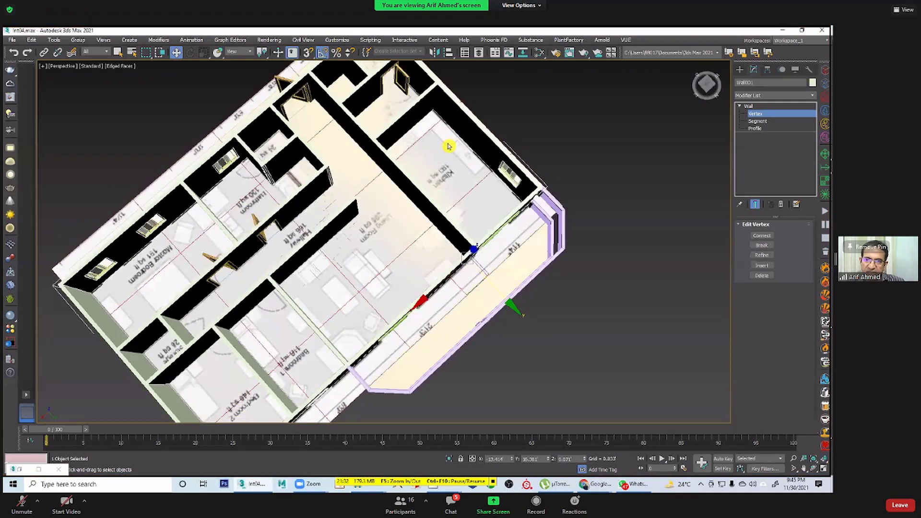
pyautogui.scroll(2, 454, 137)
pyautogui.scroll(2, 453, 133)
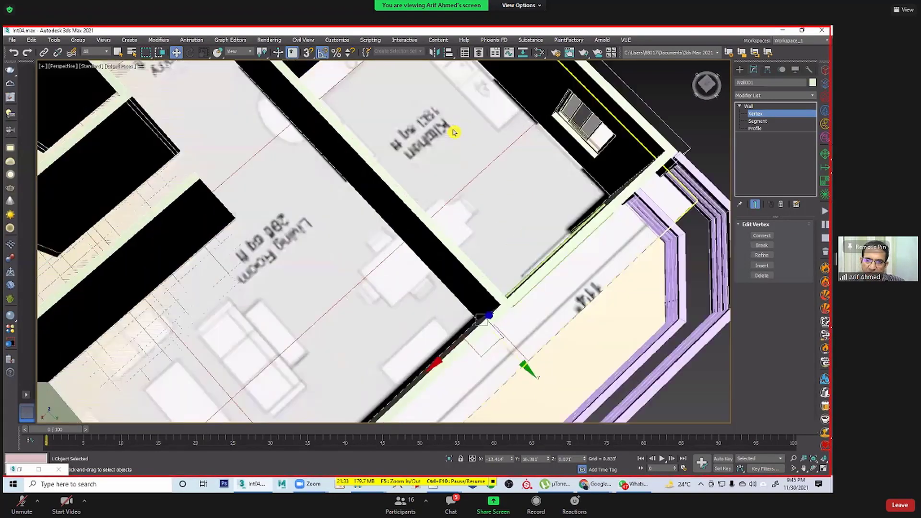
pyautogui.scroll(2, 463, 146)
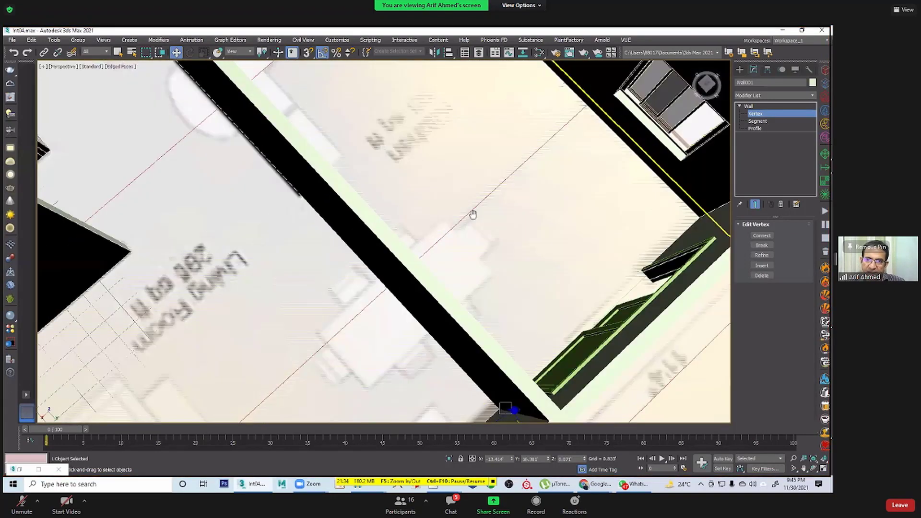
pyautogui.scroll(-2, 397, 97)
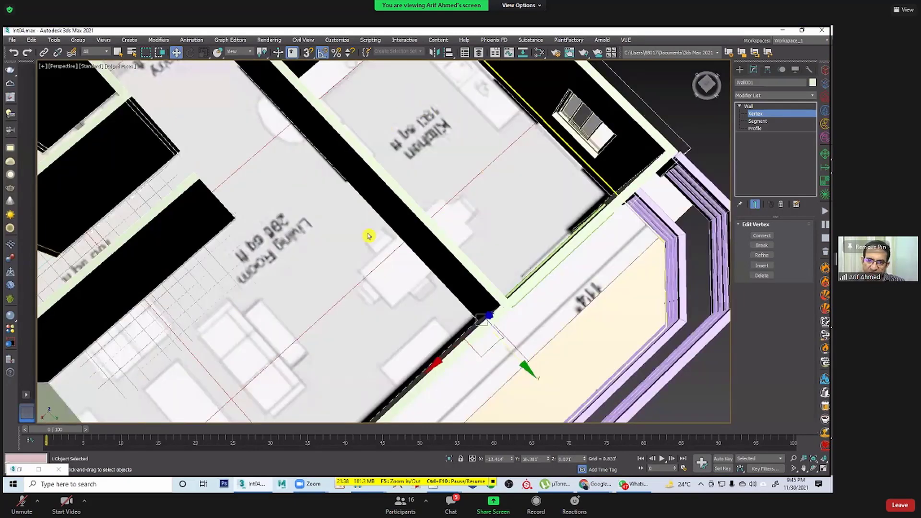
pyautogui.moveTo(368, 169); pyautogui.dragTo(381, 243, button='middle')
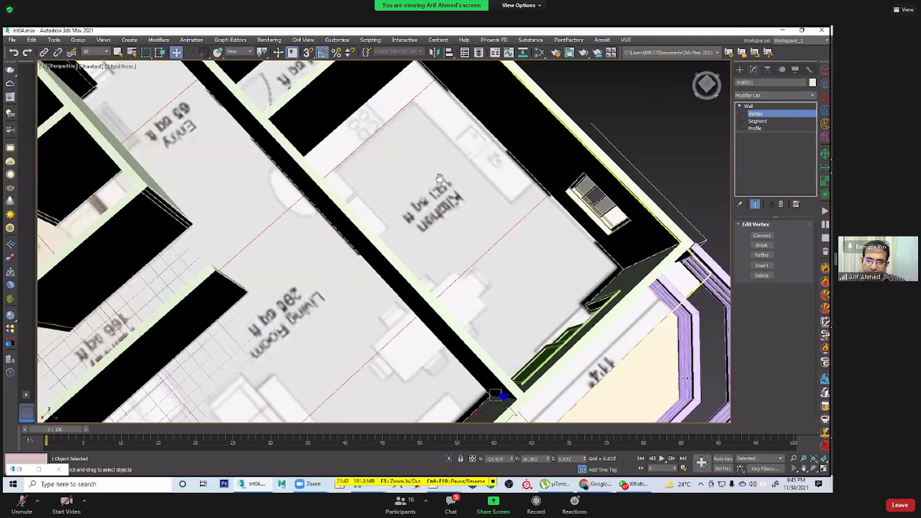
# Step: Examine the Bedroom 1 and Bedroom 2 layouts on the floor plan against the modelled walls around them
pyautogui.moveTo(316, 290); pyautogui.dragTo(496, 141, button='middle')
pyautogui.moveTo(305, 309); pyautogui.dragTo(407, 149, button='middle')
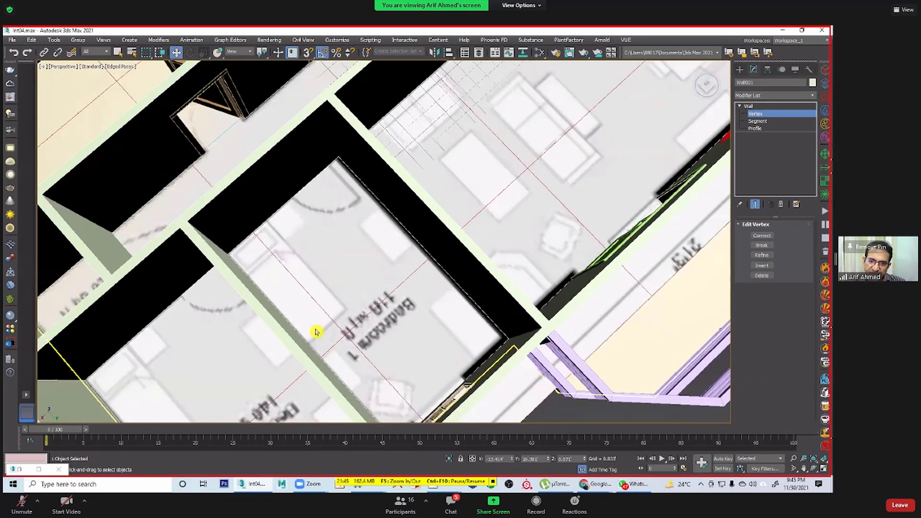
pyautogui.moveTo(357, 251); pyautogui.dragTo(356, 241, button='middle')
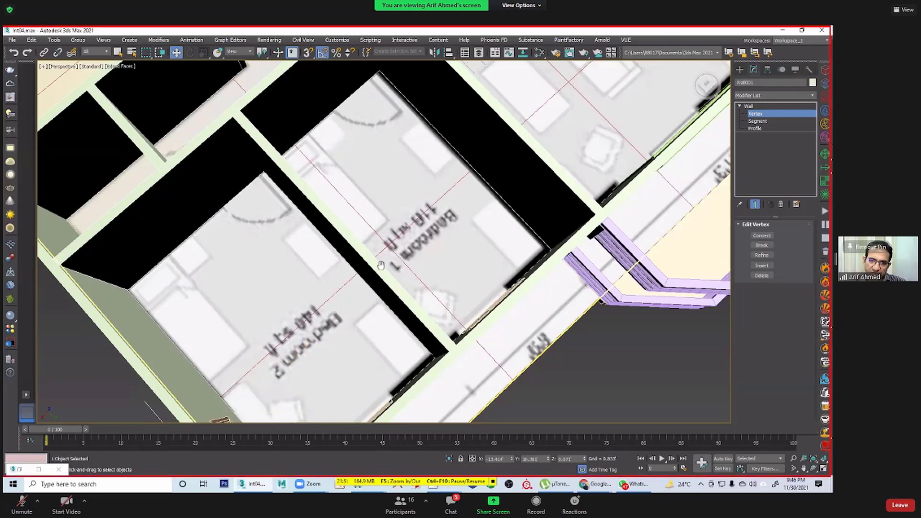
pyautogui.scroll(4, 294, 335)
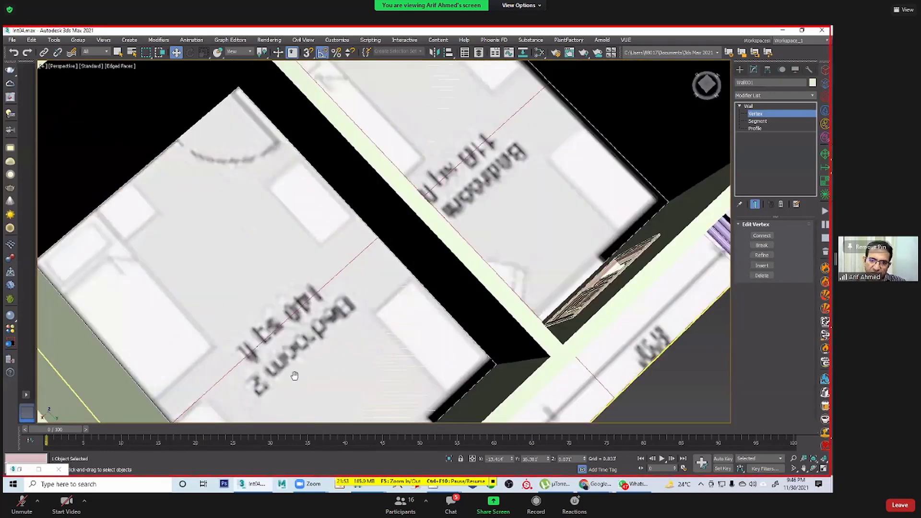
pyautogui.moveTo(267, 340); pyautogui.dragTo(287, 325, button='middle')
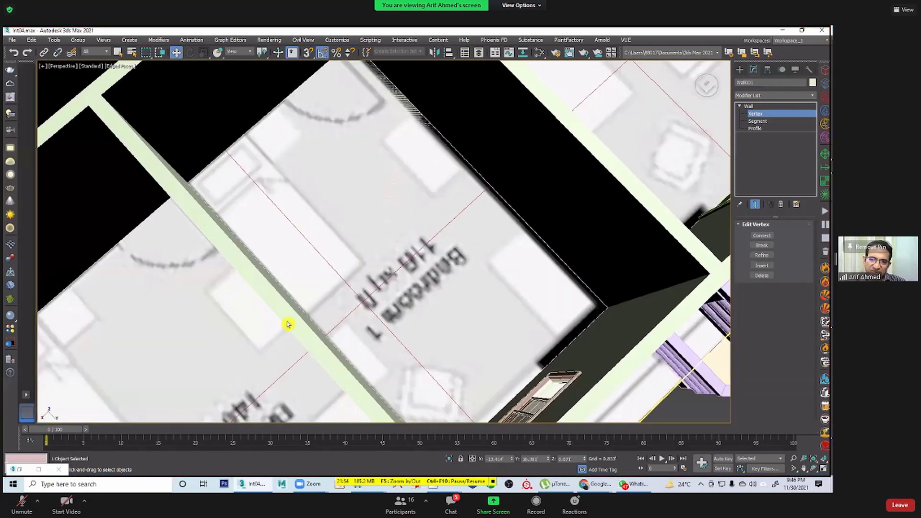
# Step: Delete the selected wall vertex where the kitchen and living room partition meets the balcony-side wall
pyautogui.scroll(-2, 295, 321)
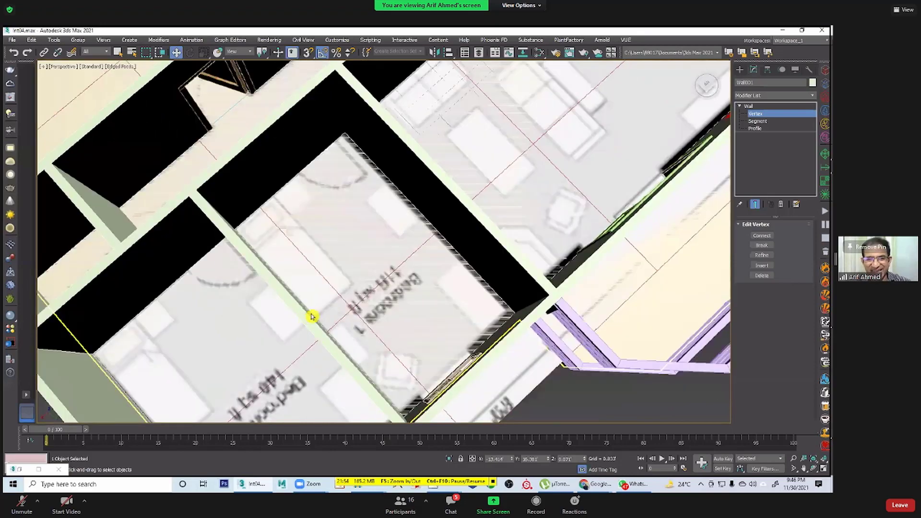
pyautogui.scroll(-2, 397, 272)
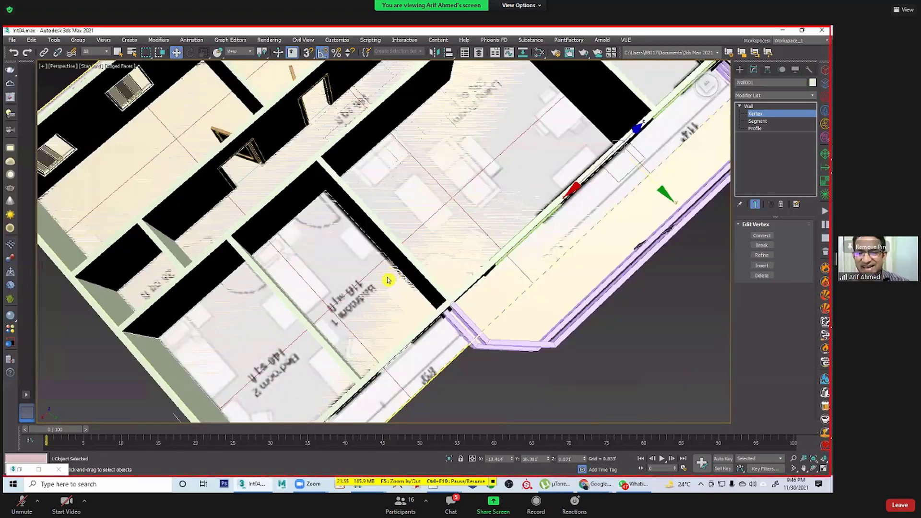
pyautogui.scroll(-2, 375, 289)
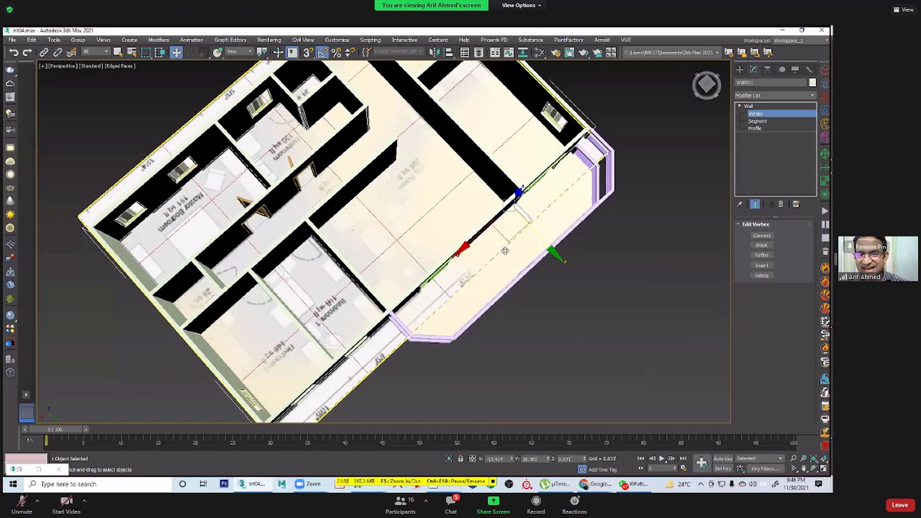
pyautogui.moveTo(501, 254); pyautogui.dragTo(646, 241, button='middle')
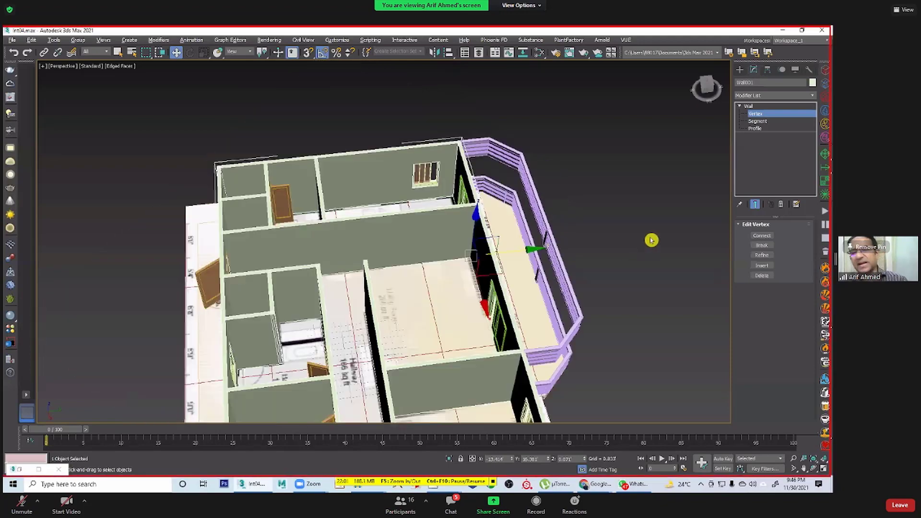
pyautogui.press('Delete')
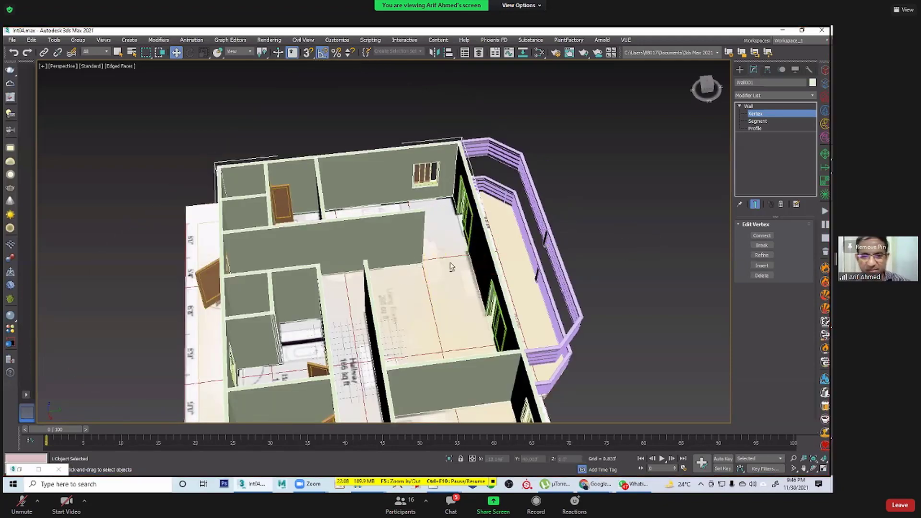
# Step: Leave the wall's vertex editing and place a copy of the bathroom's hallway pivot door in the middle of the bathroom
pyautogui.keyDown('alt'); pyautogui.moveTo(471, 193); pyautogui.dragTo(485, 206, button='middle'); pyautogui.keyUp('alt')
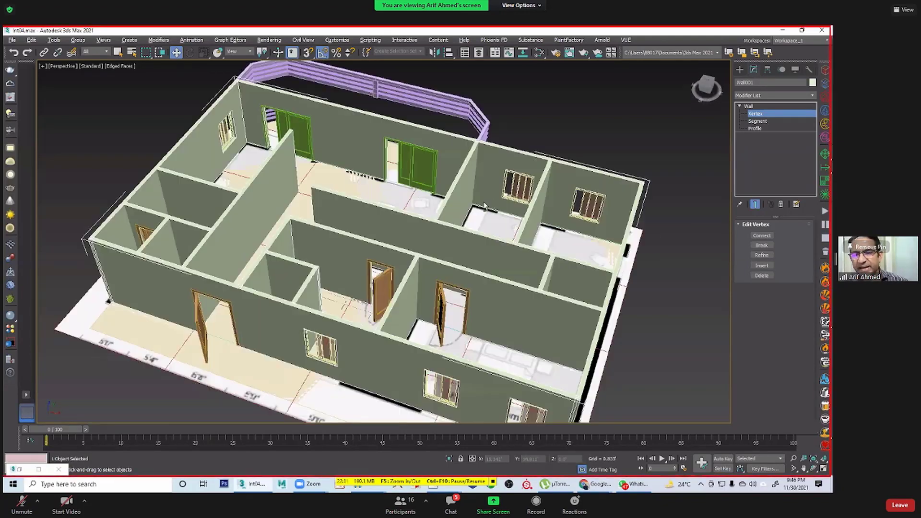
pyautogui.keyDown('alt'); pyautogui.moveTo(544, 199); pyautogui.dragTo(477, 221, button='middle'); pyautogui.keyUp('alt')
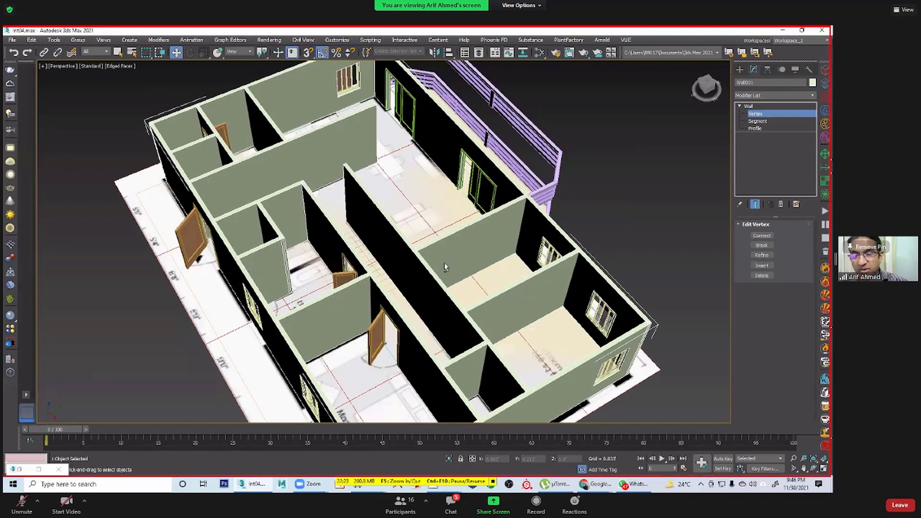
pyautogui.moveTo(376, 236)
pyautogui.keyDown('alt'); pyautogui.mouseDown(button='middle')
pyautogui.moveTo(383, 250)
pyautogui.moveTo(448, 251)
pyautogui.moveTo(370, 230)
pyautogui.mouseUp(button='middle'); pyautogui.keyUp('alt')
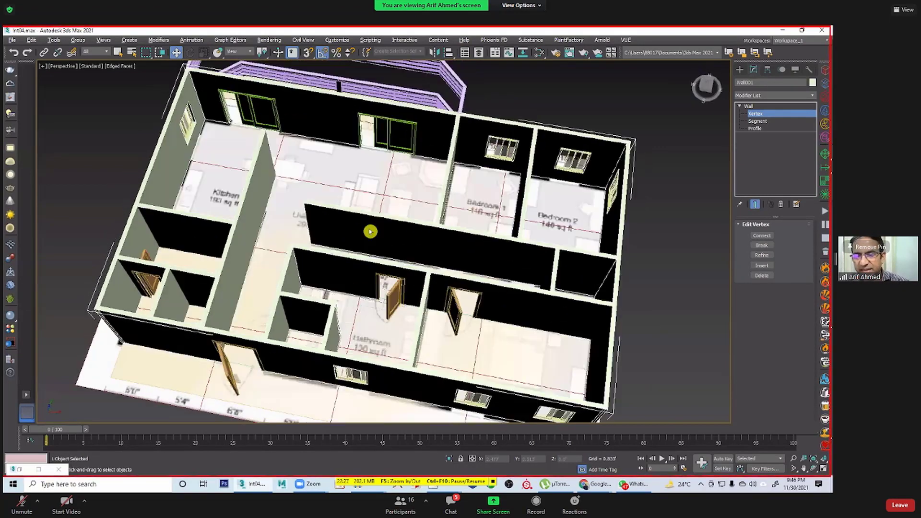
pyautogui.scroll(4, 326, 244)
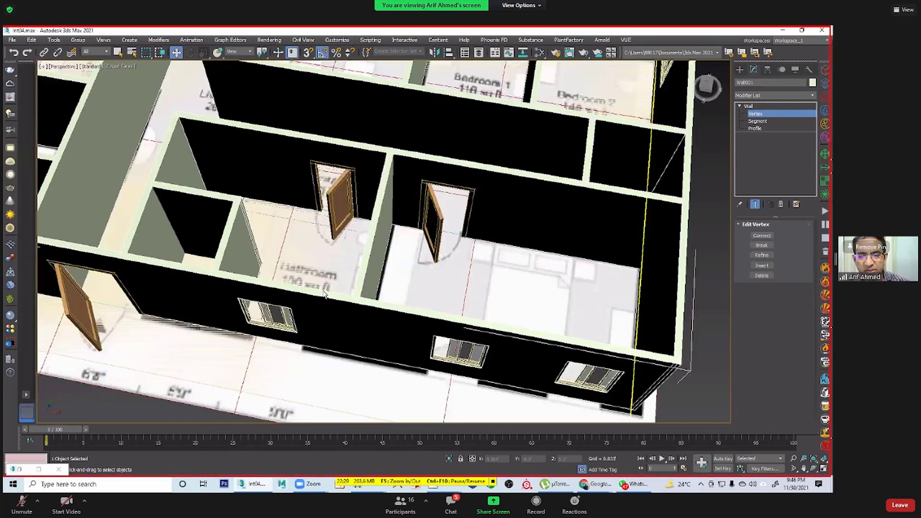
pyautogui.scroll(3, 317, 263)
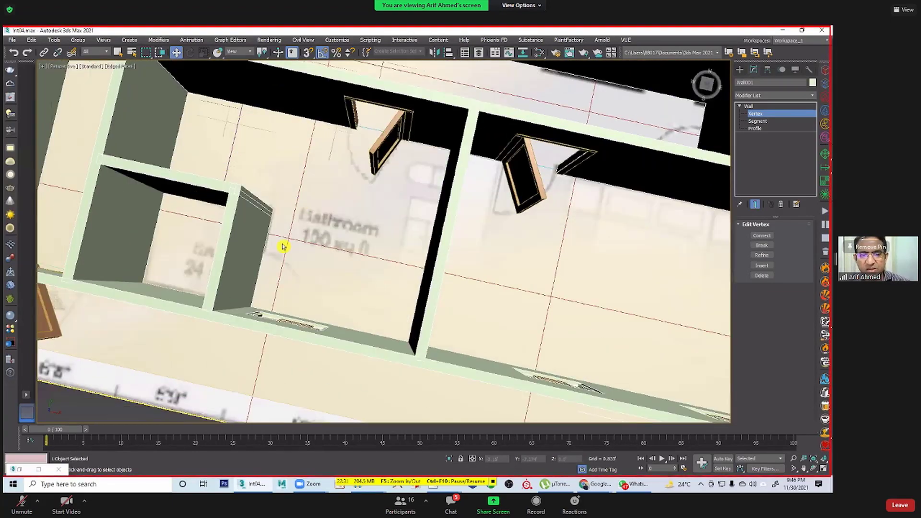
pyautogui.moveTo(280, 260)
pyautogui.keyDown('alt'); pyautogui.mouseDown(button='middle')
pyautogui.moveTo(294, 244)
pyautogui.moveTo(285, 276)
pyautogui.moveTo(283, 197)
pyautogui.moveTo(287, 262)
pyautogui.mouseUp(button='middle'); pyautogui.keyUp('alt')
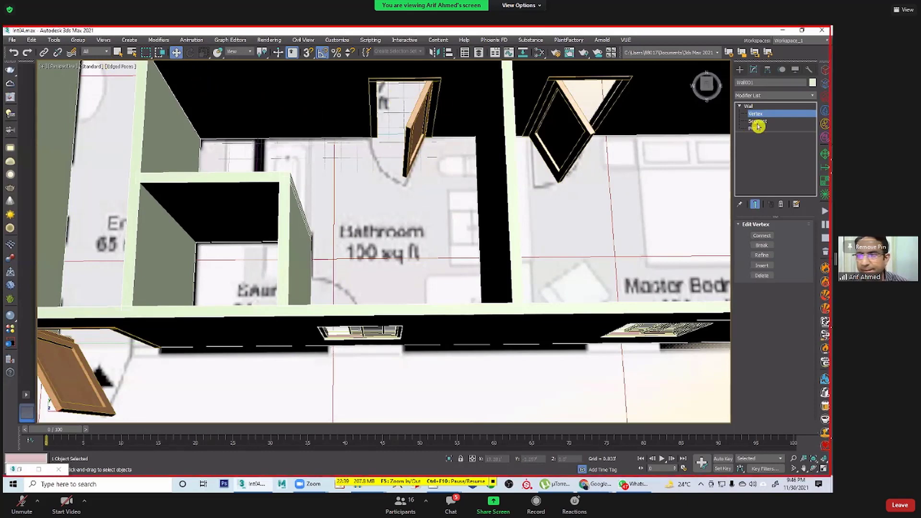
pyautogui.click(750, 106)
pyautogui.click(416, 137)
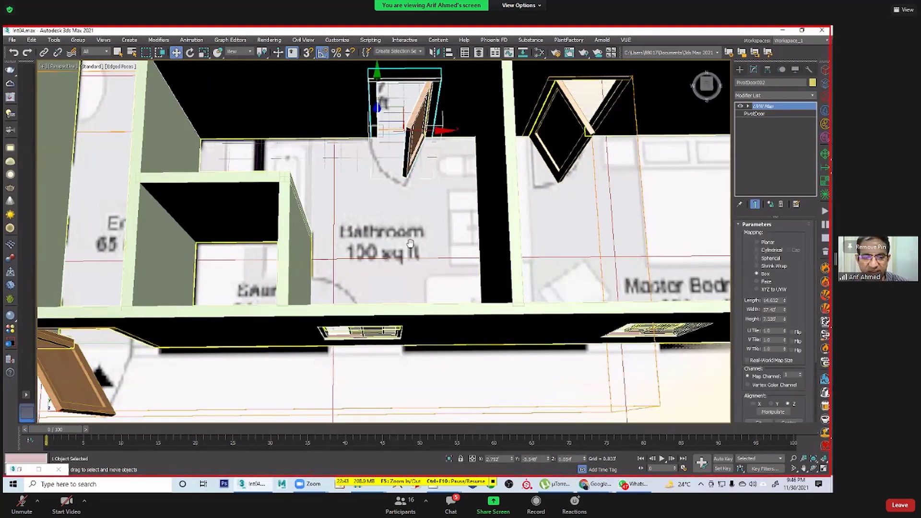
pyautogui.moveTo(410, 243); pyautogui.dragTo(505, 234, button='middle')
pyautogui.moveTo(370, 269); pyautogui.dragTo(333, 293, button='middle')
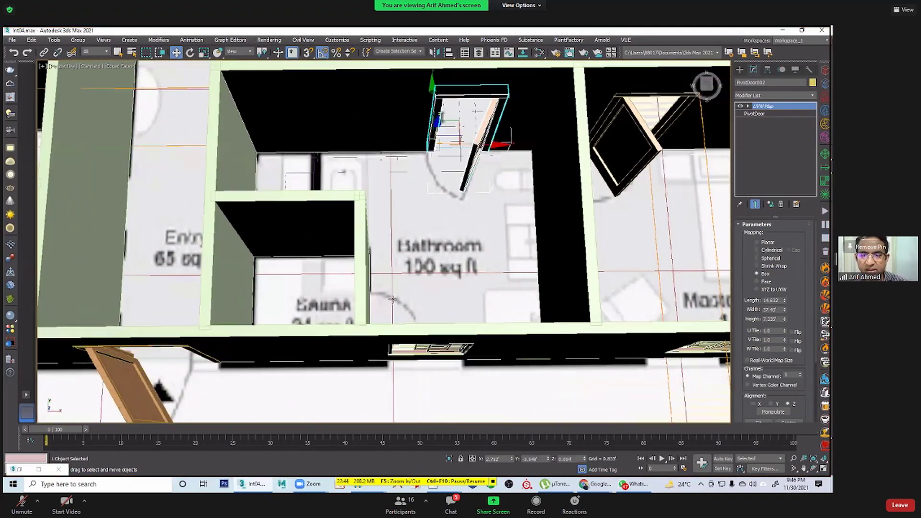
pyautogui.moveTo(374, 248); pyautogui.dragTo(364, 258, button='middle')
pyautogui.moveTo(310, 245); pyautogui.dragTo(290, 240, button='middle')
pyautogui.moveTo(355, 209); pyautogui.dragTo(338, 159, button='middle')
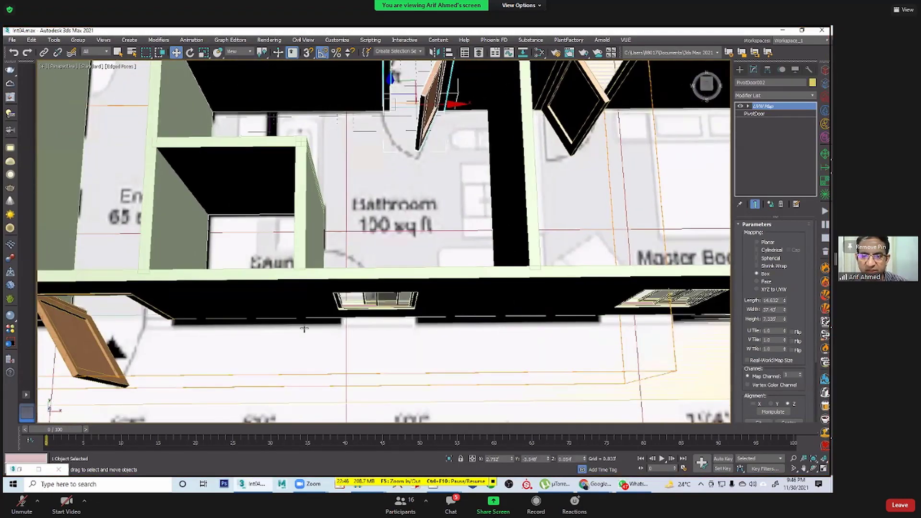
pyautogui.moveTo(331, 305); pyautogui.dragTo(399, 127, button='middle')
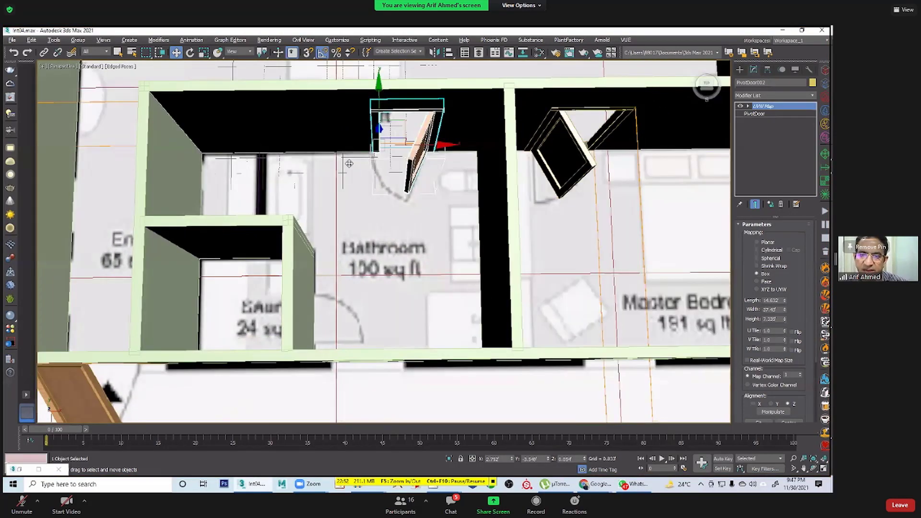
pyautogui.keyDown('alt'); pyautogui.moveTo(349, 164); pyautogui.dragTo(418, 294, button='middle'); pyautogui.keyUp('alt')
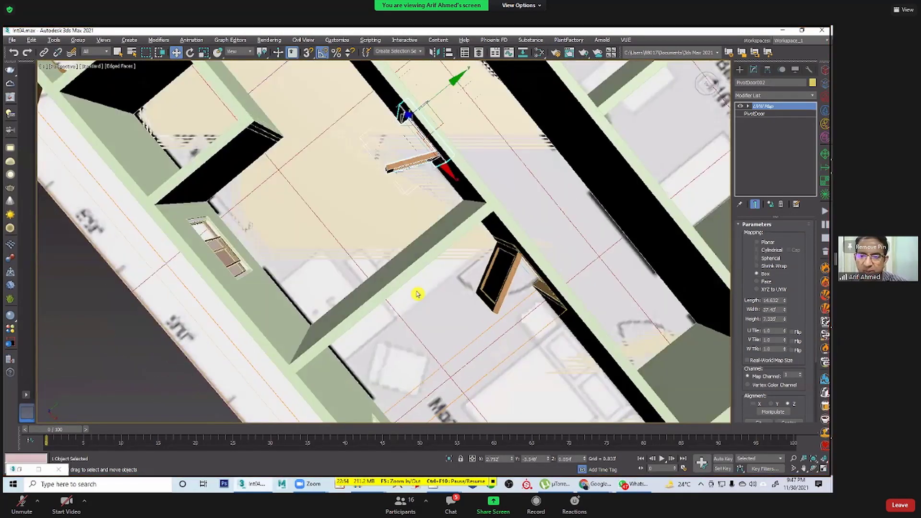
pyautogui.keyDown('shift'); pyautogui.moveTo(453, 81); pyautogui.dragTo(358, 160); pyautogui.keyUp('shift')
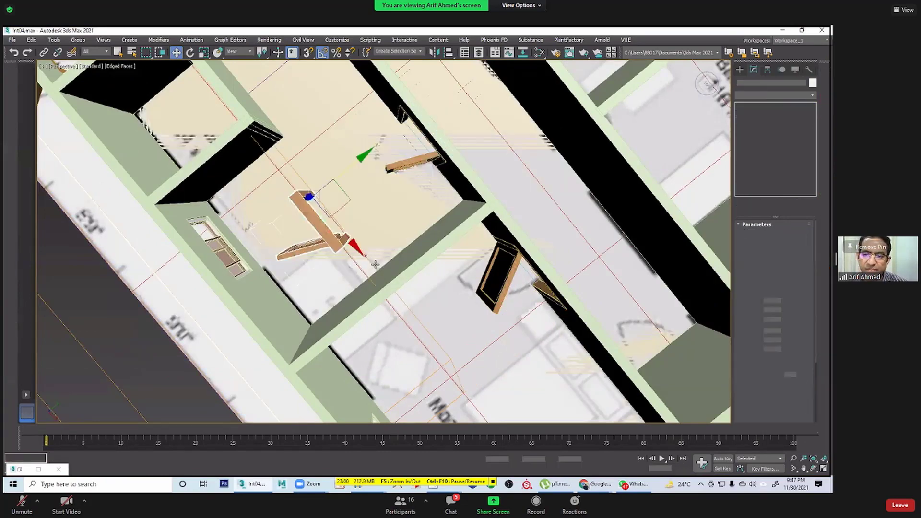
pyautogui.keyDown('alt'); pyautogui.moveTo(375, 265); pyautogui.dragTo(376, 267, button='middle'); pyautogui.keyUp('alt')
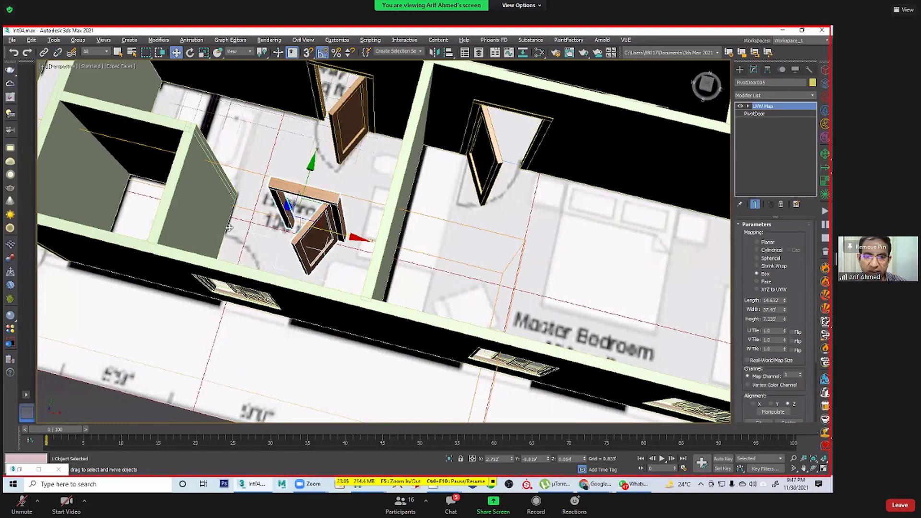
# Step: Move the copied door to the sauna and rotate it about the vertical axis to align with the sauna's bathroom-side wall
pyautogui.moveTo(224, 228); pyautogui.dragTo(263, 239)
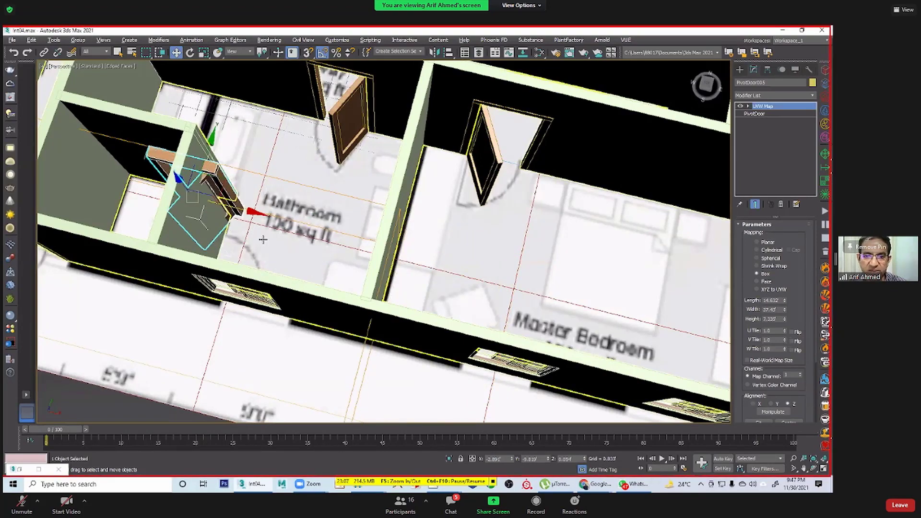
pyautogui.scroll(-5, 407, 231)
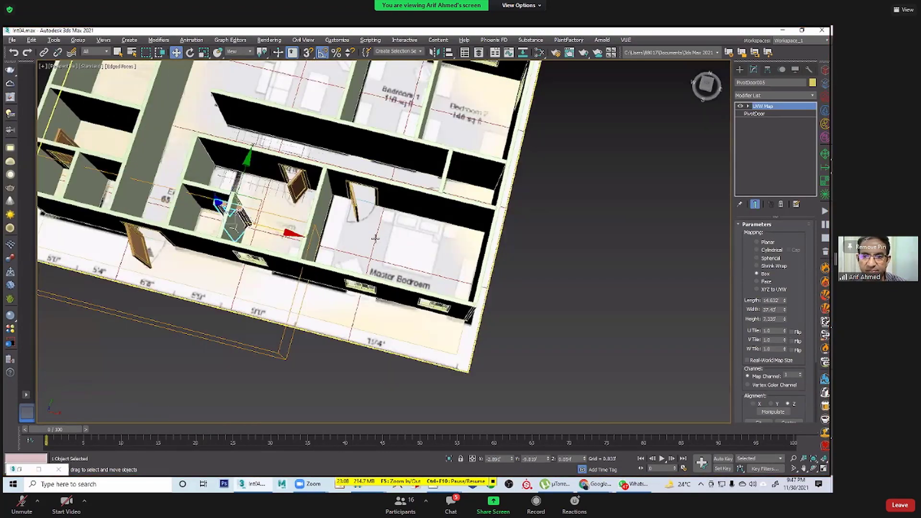
pyautogui.moveTo(375, 238); pyautogui.dragTo(501, 238, button='middle')
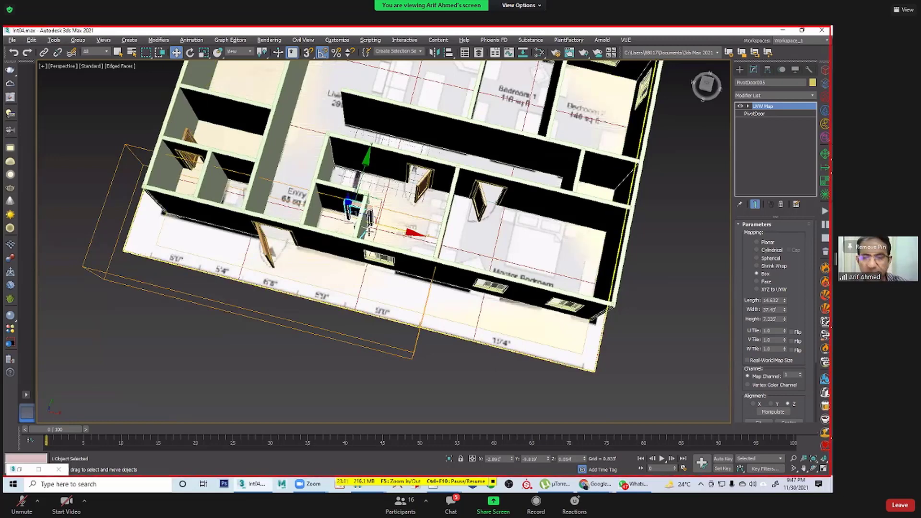
pyautogui.press('e')
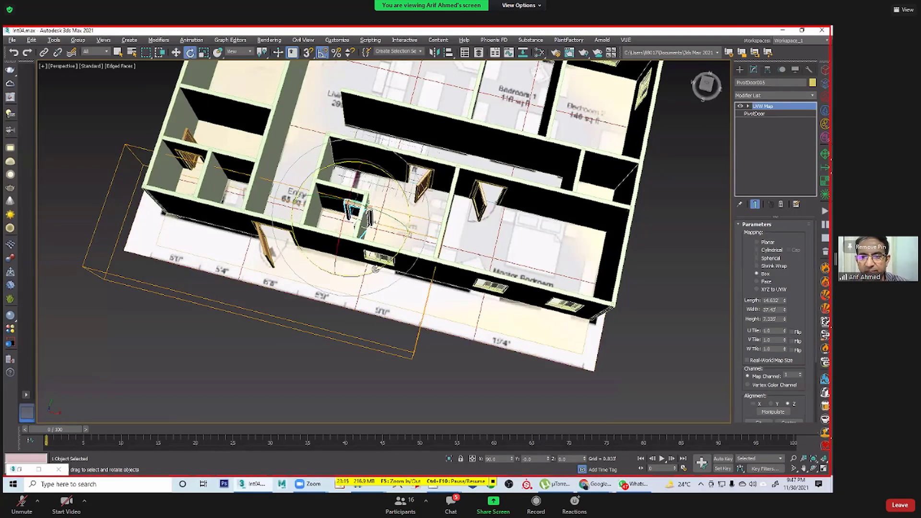
pyautogui.moveTo(413, 264); pyautogui.dragTo(405, 245)
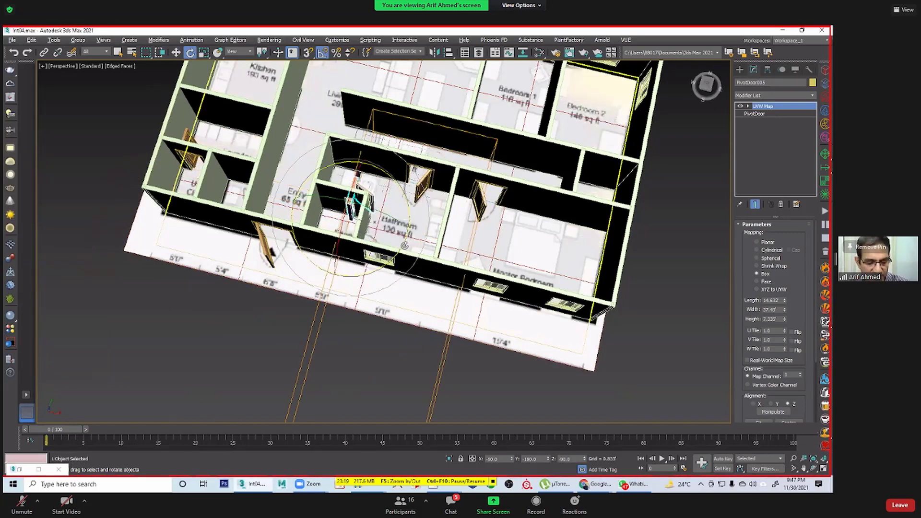
# Step: Move the rotated door into the sauna's bathroom-side wall over the door opening drawn on the floor plan
pyautogui.press('w')
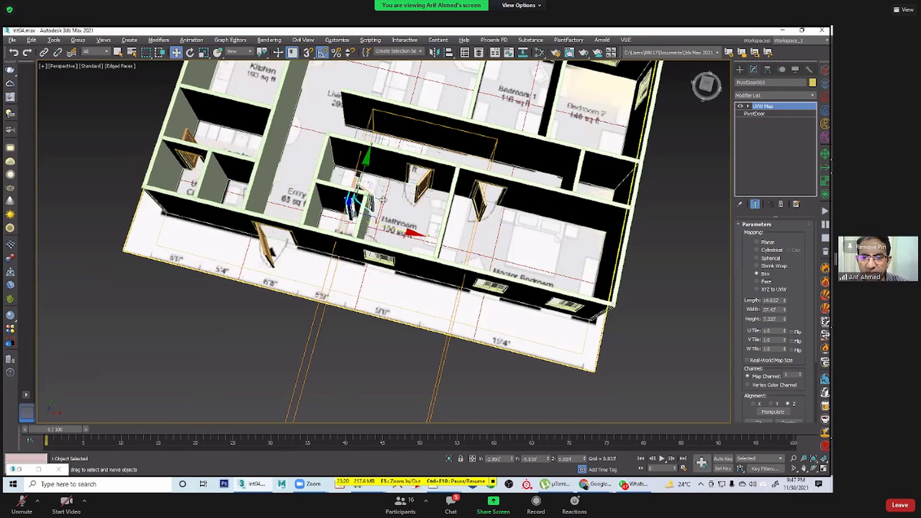
pyautogui.keyDown('alt'); pyautogui.moveTo(385, 221); pyautogui.dragTo(387, 232, button='middle'); pyautogui.keyUp('alt')
pyautogui.moveTo(381, 198); pyautogui.dragTo(385, 236)
pyautogui.keyDown('alt'); pyautogui.moveTo(351, 239); pyautogui.dragTo(283, 231, button='middle'); pyautogui.keyUp('alt')
pyautogui.scroll(5, 384, 245)
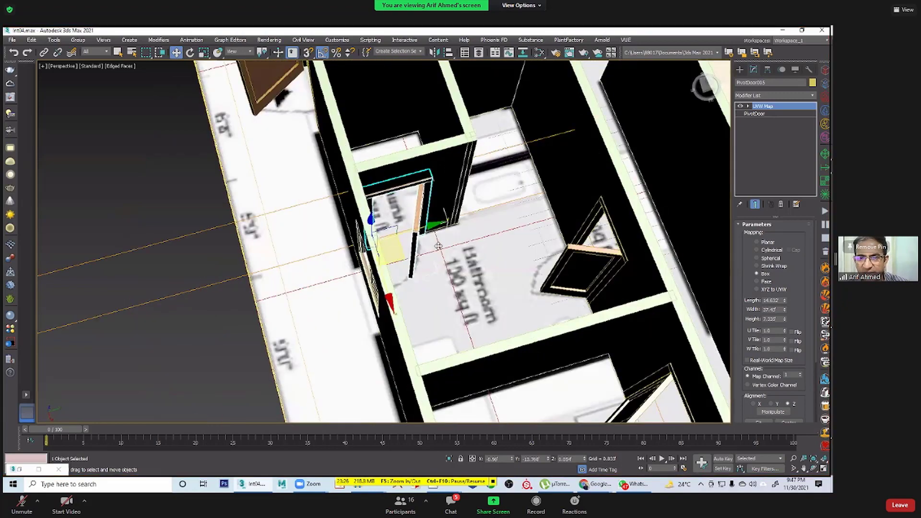
pyautogui.keyDown('alt'); pyautogui.moveTo(445, 263); pyautogui.dragTo(438, 239, button='middle'); pyautogui.keyUp('alt')
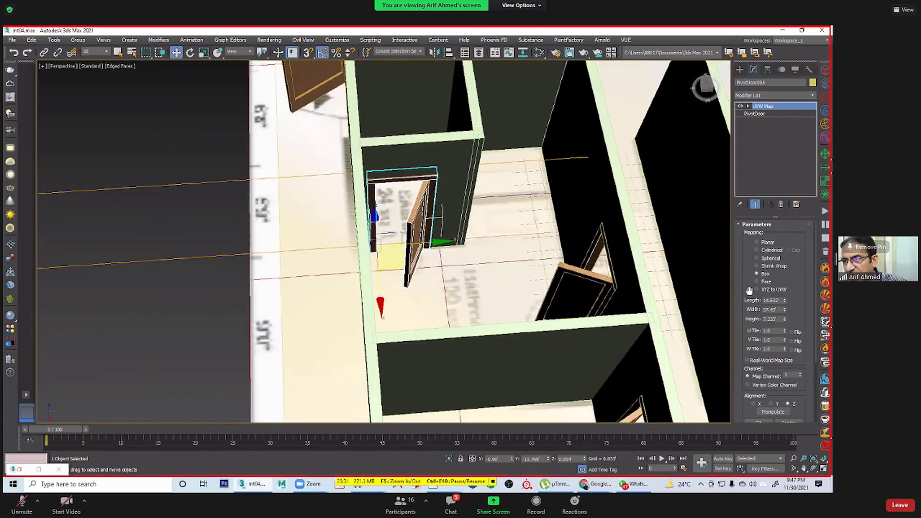
# Step: Set the sauna pivot door's width to 2 feet in its base object parameters
pyautogui.click(754, 114)
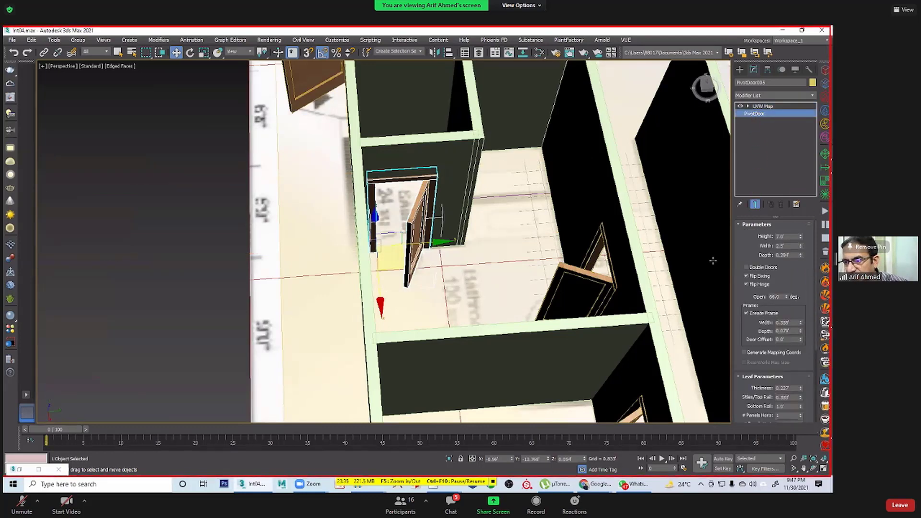
pyautogui.moveTo(787, 246); pyautogui.dragTo(737, 259)
pyautogui.write('2')
pyautogui.press('Return')
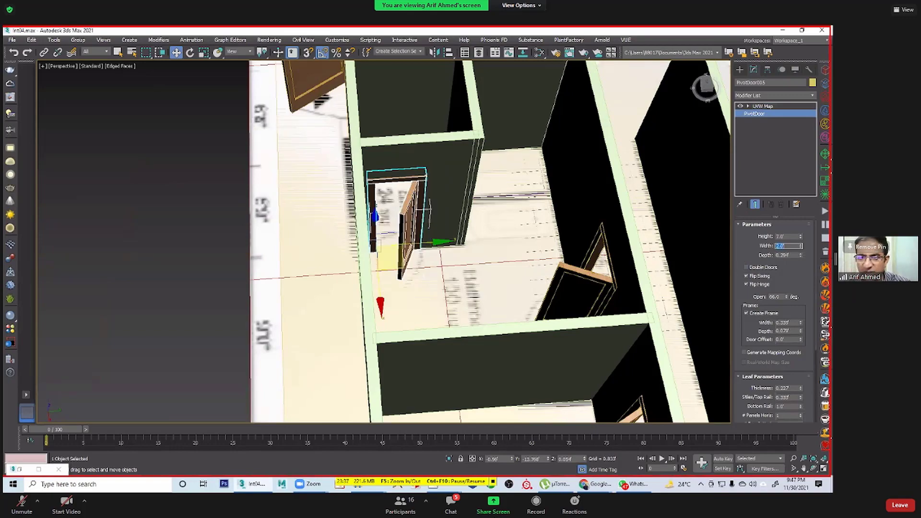
pyautogui.keyDown('alt'); pyautogui.moveTo(405, 288); pyautogui.dragTo(418, 230, button='middle'); pyautogui.keyUp('alt')
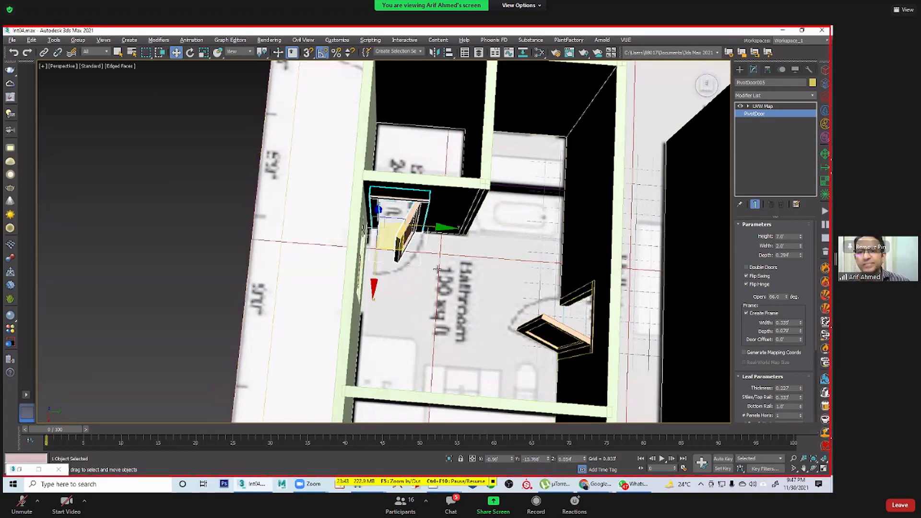
pyautogui.moveTo(437, 269)
pyautogui.keyDown('alt'); pyautogui.mouseDown(button='middle')
pyautogui.moveTo(422, 255)
pyautogui.moveTo(432, 263)
pyautogui.moveTo(411, 273)
pyautogui.moveTo(438, 264)
pyautogui.moveTo(438, 256)
pyautogui.mouseUp(button='middle'); pyautogui.keyUp('alt')
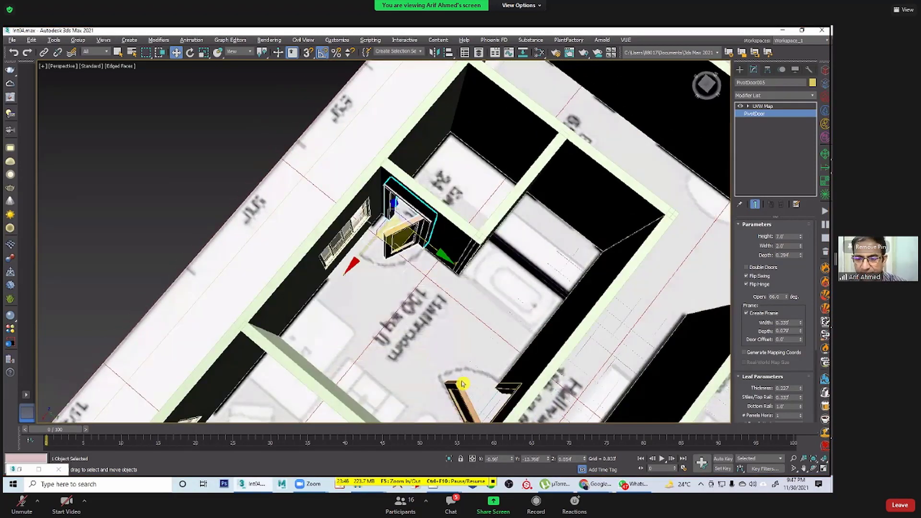
pyautogui.keyDown('alt'); pyautogui.moveTo(462, 384); pyautogui.dragTo(395, 279, button='middle'); pyautogui.keyUp('alt')
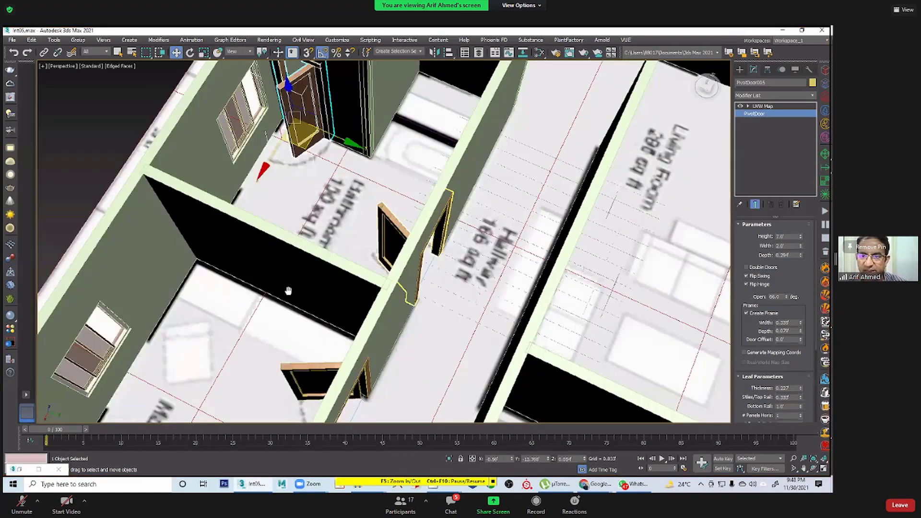
pyautogui.scroll(-5, 409, 248)
pyautogui.scroll(3, 386, 205)
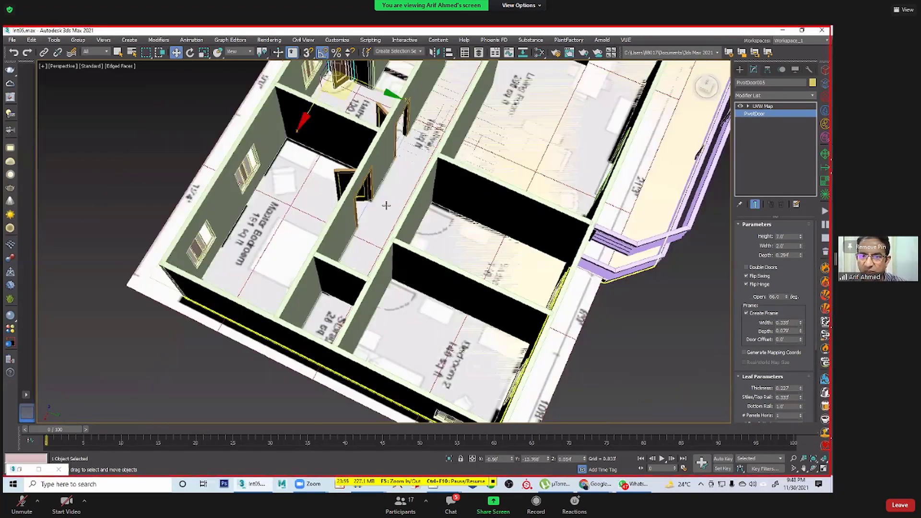
pyautogui.moveTo(387, 174); pyautogui.dragTo(373, 187, button='middle')
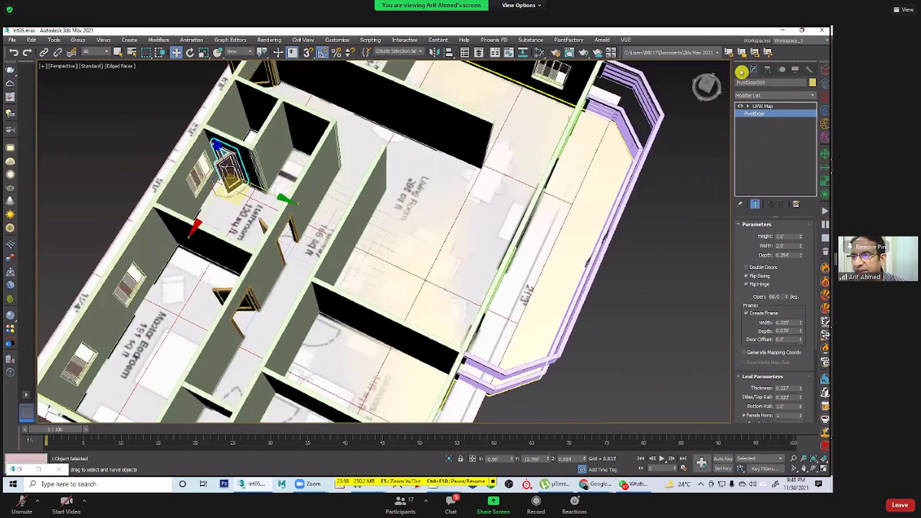
# Step: Create a thin Box primitive over the living room in the Top view, about 13.7 feet long and 21 feet wide
pyautogui.click(740, 70)
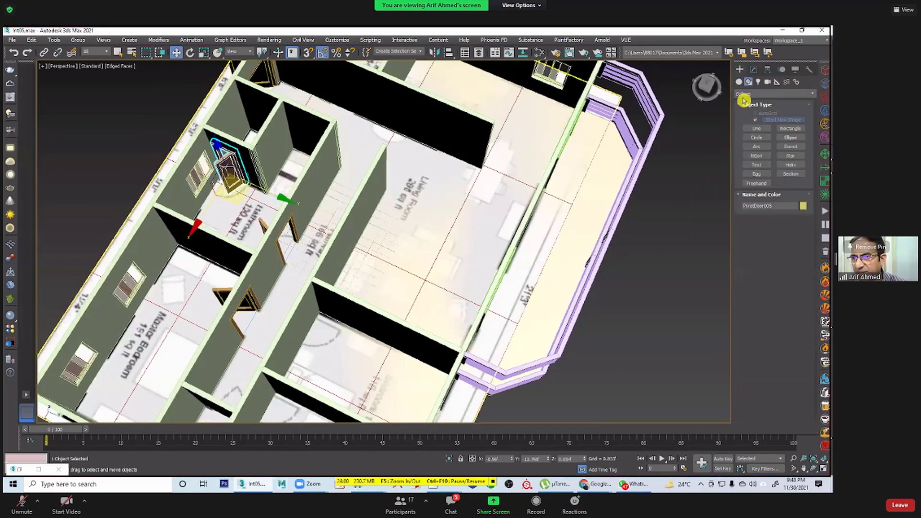
pyautogui.click(748, 82)
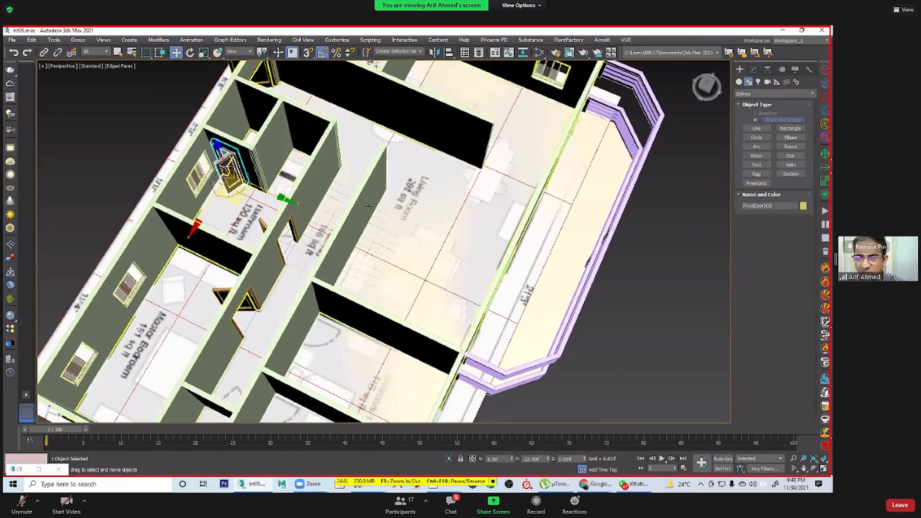
pyautogui.click(741, 83)
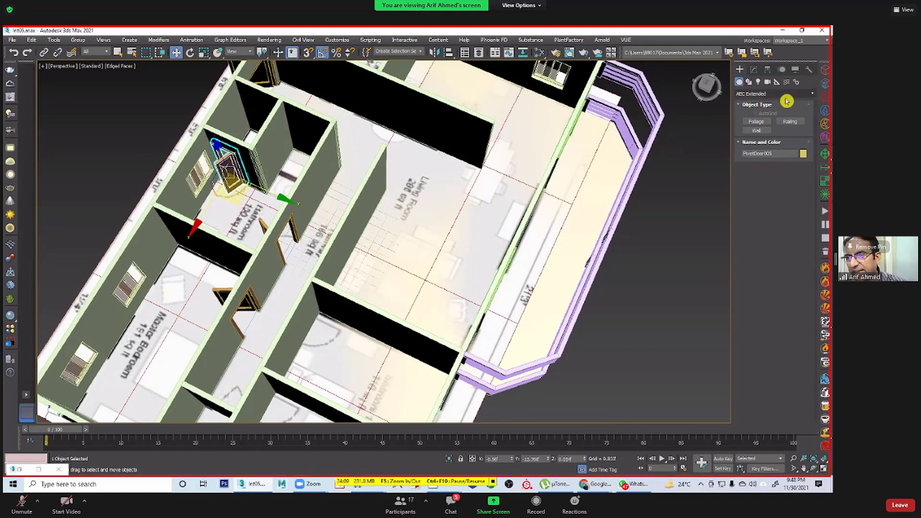
pyautogui.click(763, 93)
pyautogui.click(760, 103)
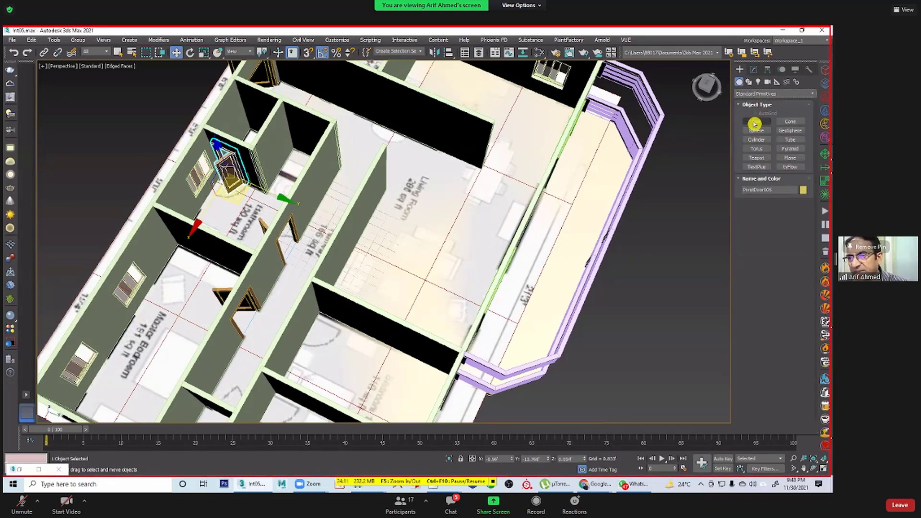
pyautogui.click(757, 121)
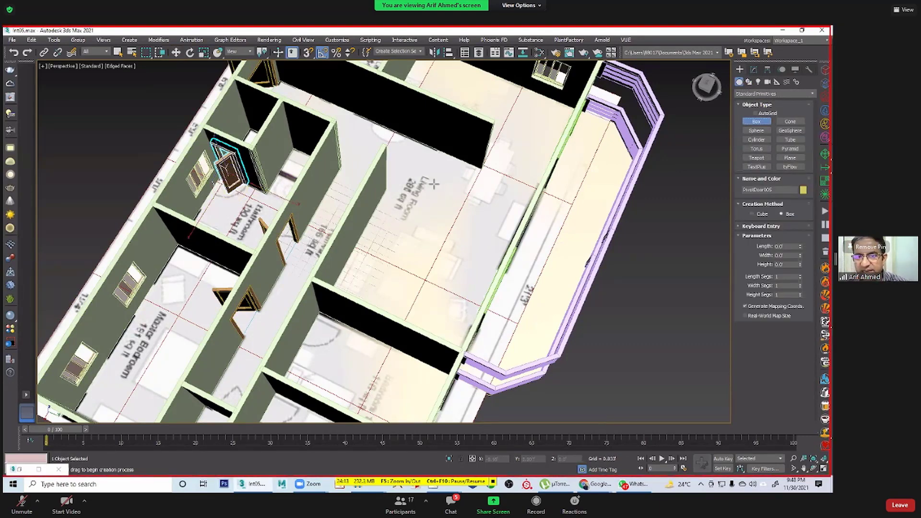
pyautogui.hotkey('alt', 'w')
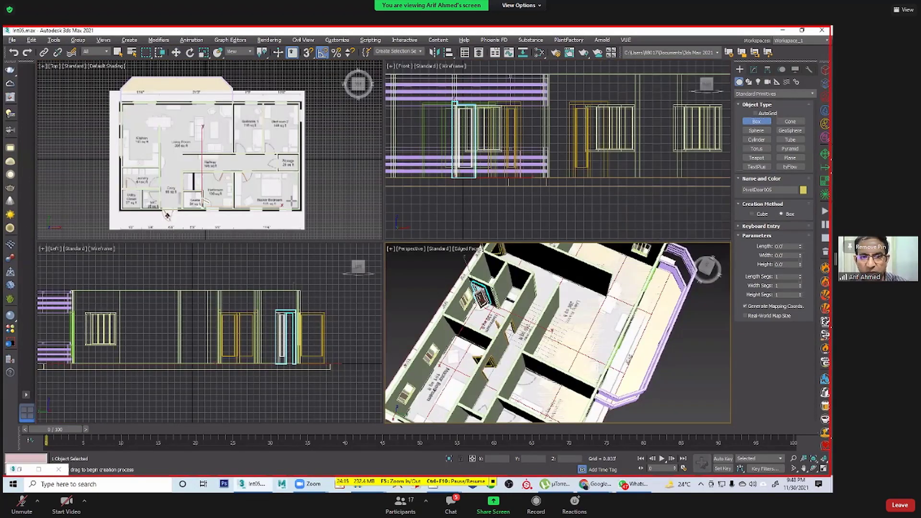
pyautogui.middleClick(291, 200)
pyautogui.hotkey('alt', 'w')
pyautogui.scroll(5, 392, 281)
pyautogui.moveTo(554, 351); pyautogui.dragTo(242, 380, button='middle')
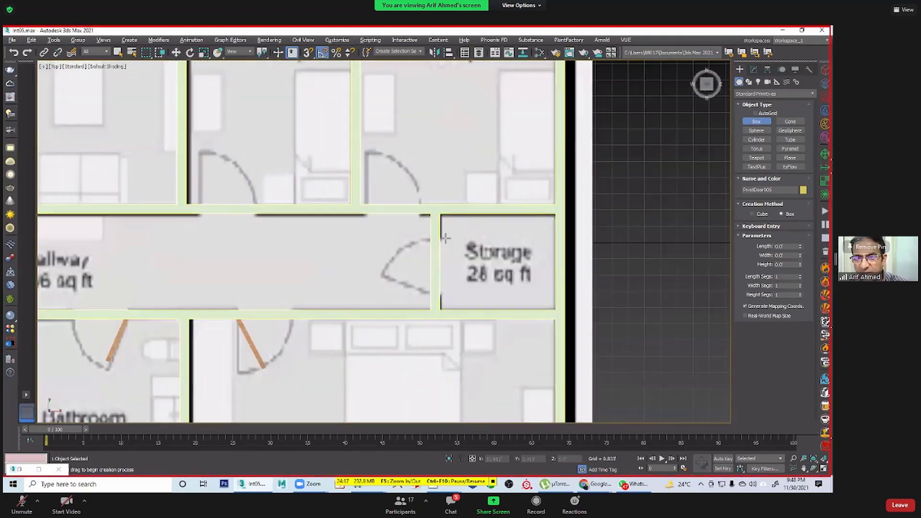
pyautogui.scroll(-5, 444, 236)
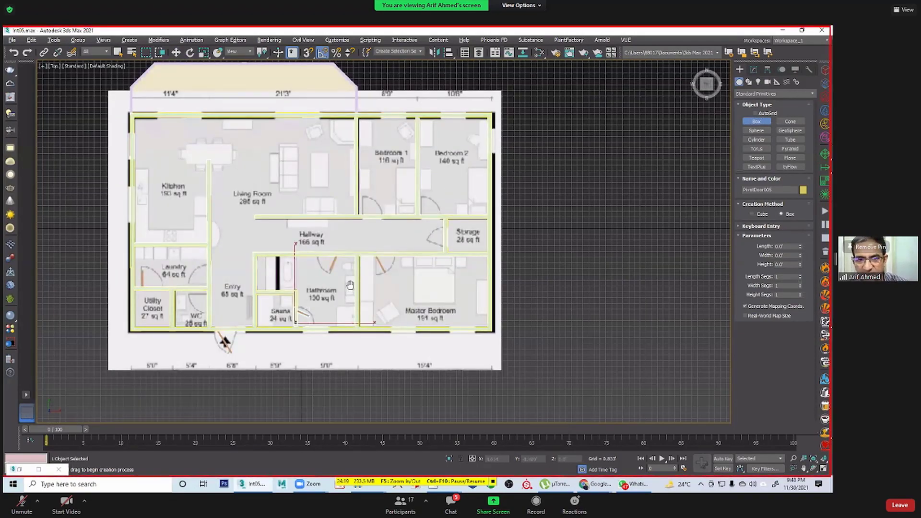
pyautogui.moveTo(253, 178); pyautogui.dragTo(335, 205, button='middle')
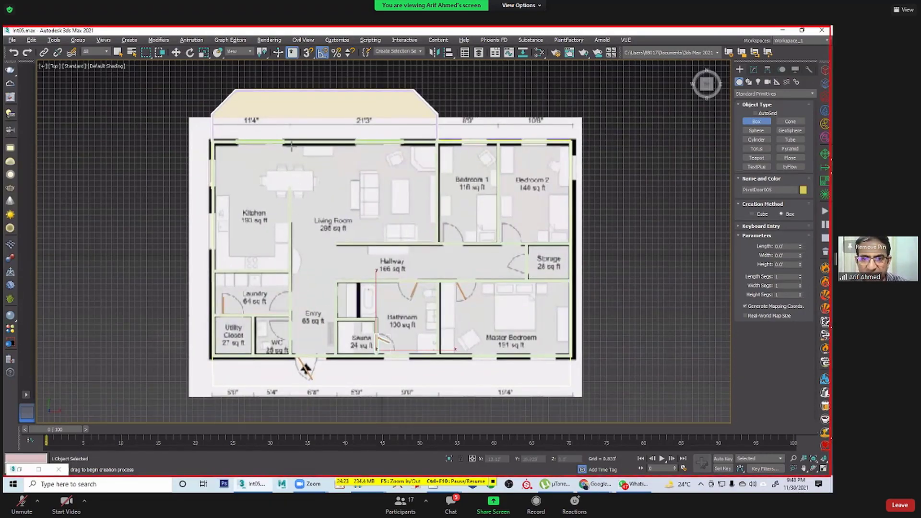
pyautogui.moveTo(290, 145); pyautogui.dragTo(436, 241)
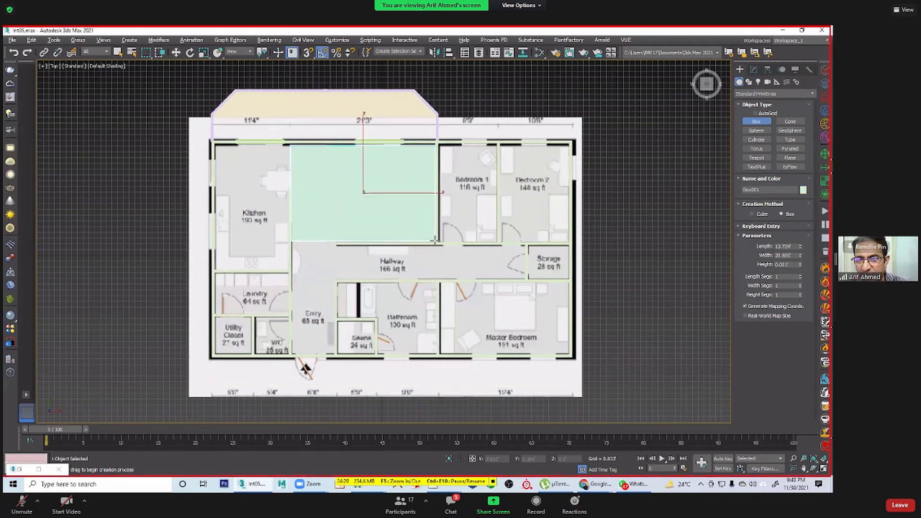
pyautogui.press('w')
pyautogui.click(651, 275)
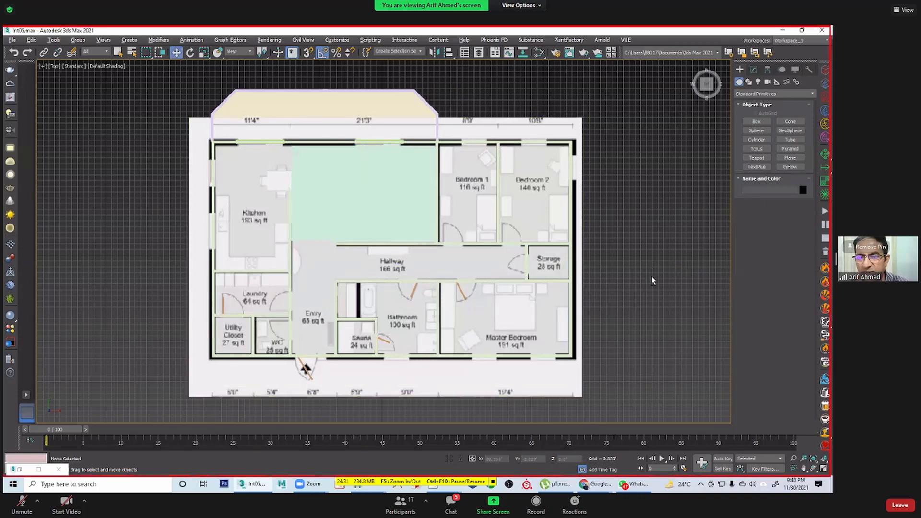
# Step: Draw thin floor boxes over Bedroom 1, about 14 by 8.4 feet, and Bedroom 2, about 14 by 9.9 feet
pyautogui.click(756, 121)
pyautogui.scroll(5, 479, 226)
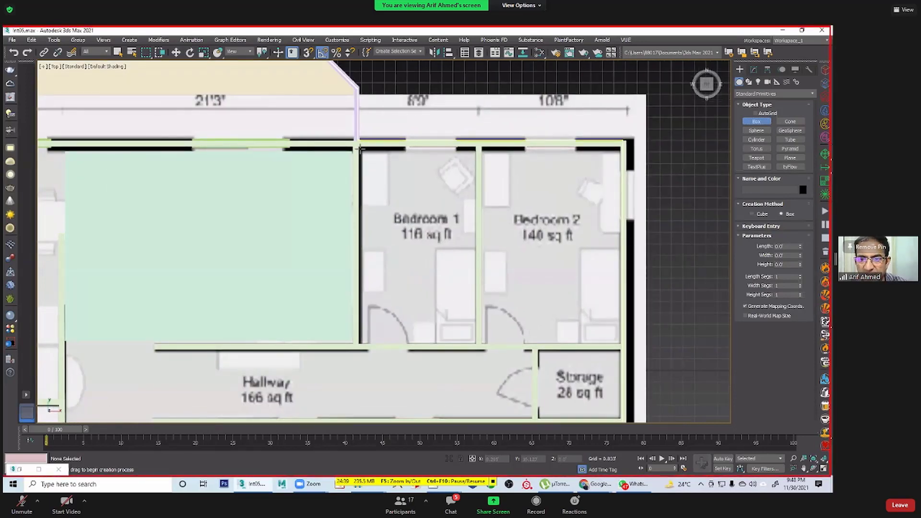
pyautogui.moveTo(359, 149); pyautogui.dragTo(414, 215)
pyautogui.moveTo(468, 316); pyautogui.dragTo(475, 342)
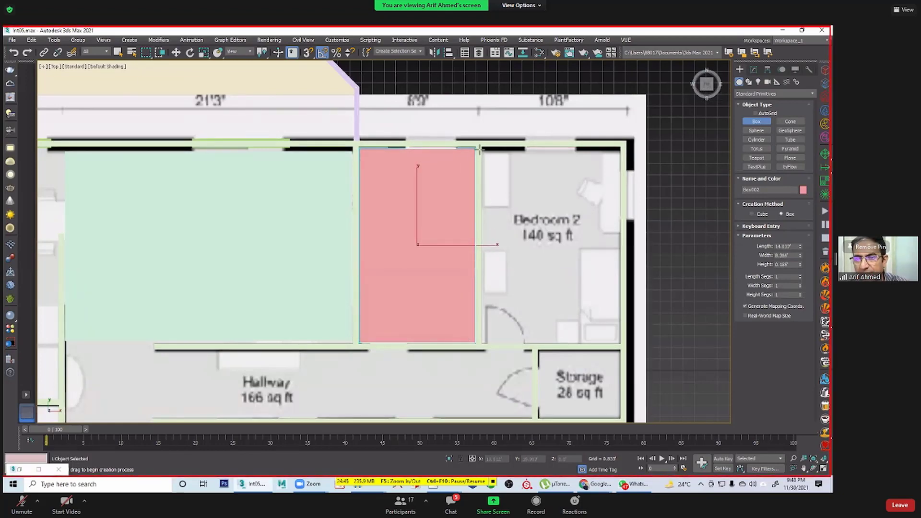
pyautogui.moveTo(482, 147); pyautogui.dragTo(620, 343)
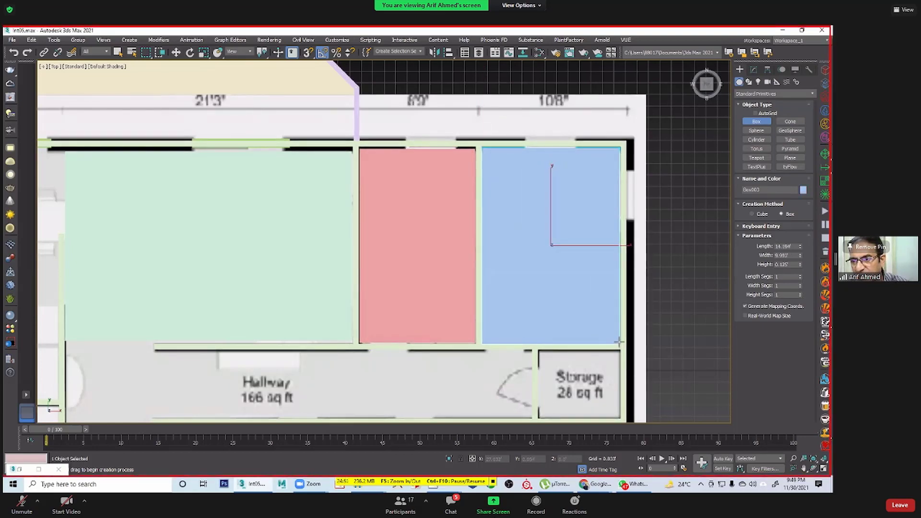
pyautogui.rightClick(676, 297)
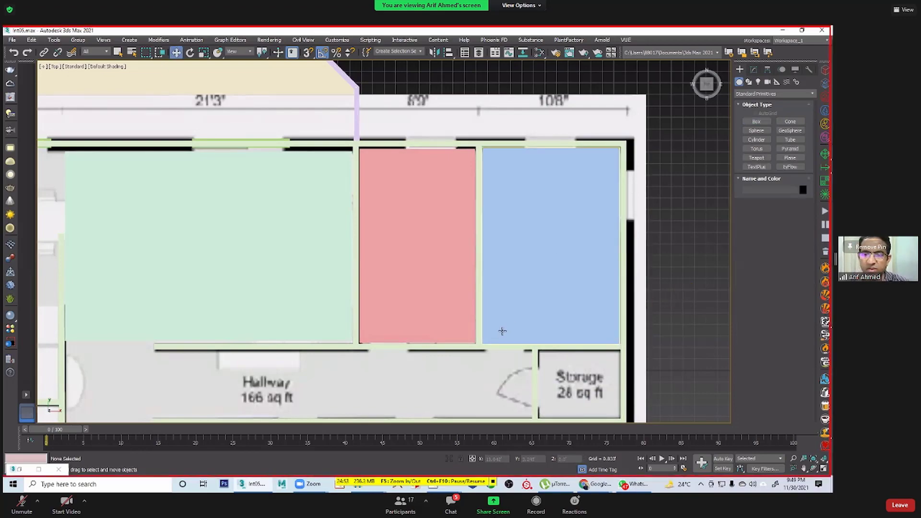
# Step: Draw a thin floor box over the Master Bedroom, fitted between its surrounding walls
pyautogui.scroll(-5, 502, 331)
pyautogui.moveTo(493, 283); pyautogui.dragTo(483, 191, button='middle')
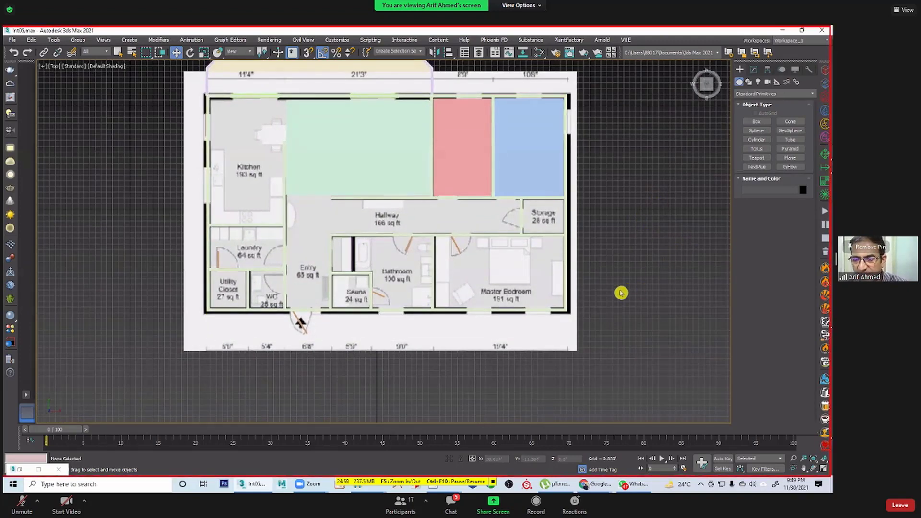
pyautogui.click(751, 125)
pyautogui.scroll(2, 466, 281)
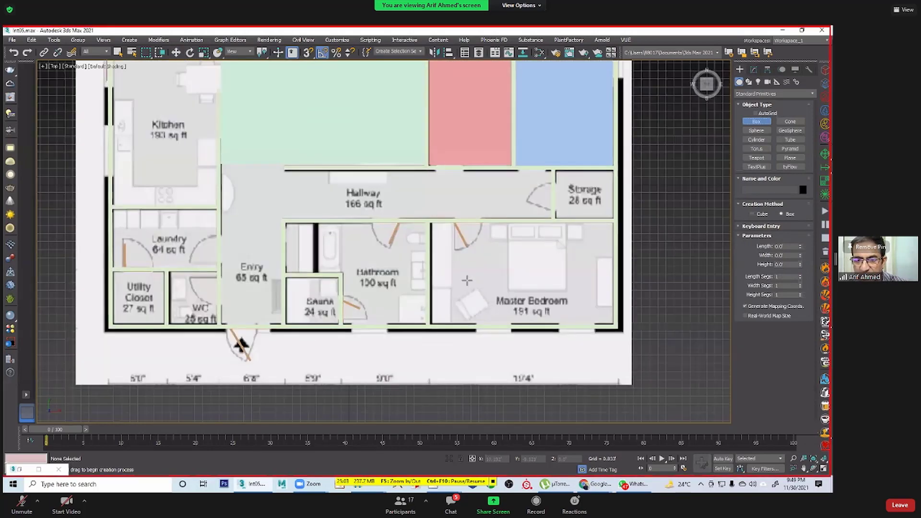
pyautogui.moveTo(466, 281); pyautogui.dragTo(452, 257, button='middle')
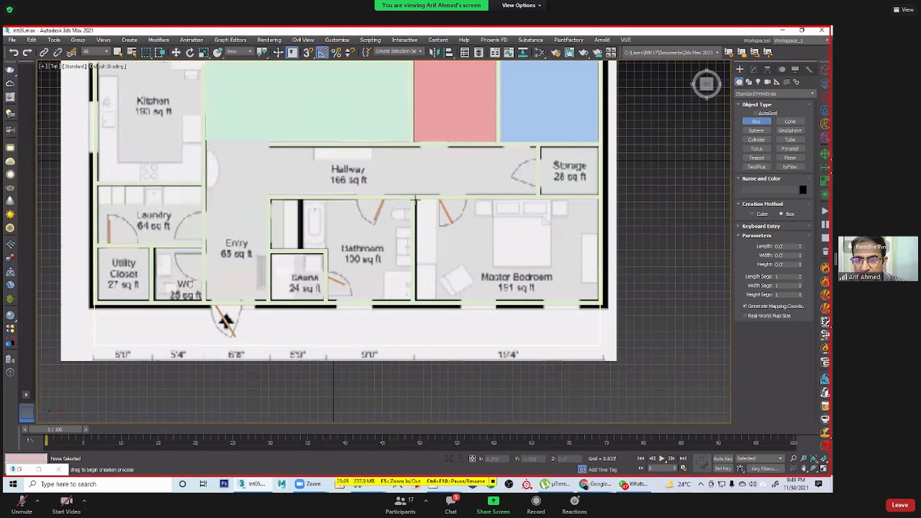
pyautogui.moveTo(415, 201); pyautogui.dragTo(598, 301)
pyautogui.click(598, 300)
pyautogui.press('w')
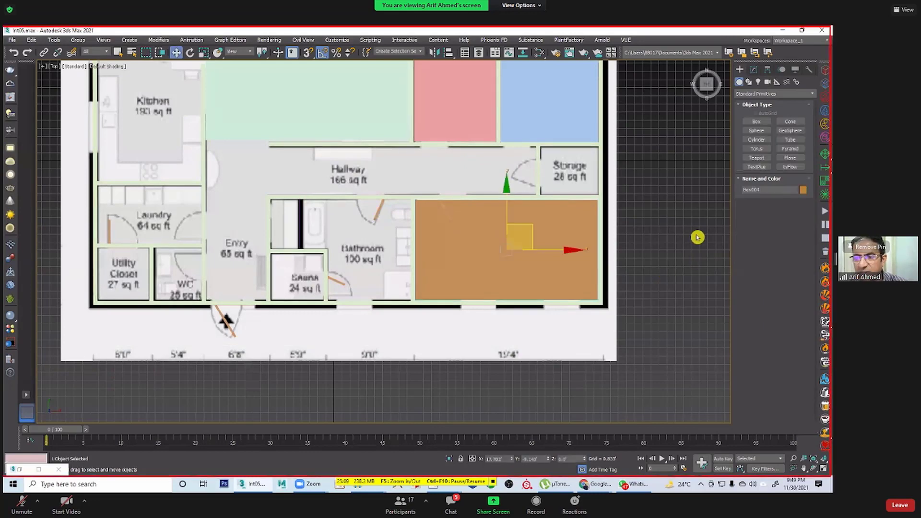
pyautogui.click(697, 238)
# Step: Draw a thin floor box about 18 feet long over the kitchen, from the exterior wall to the laundry wall
pyautogui.moveTo(591, 249); pyautogui.dragTo(627, 253, button='middle')
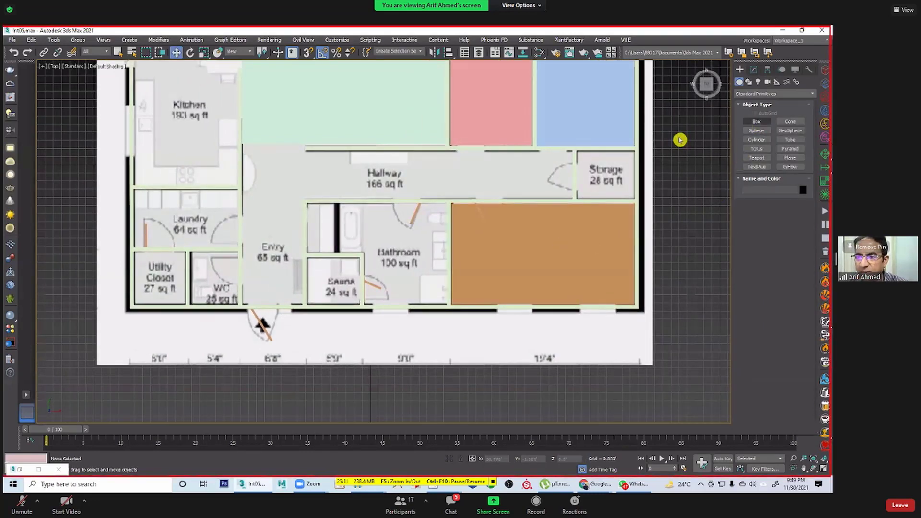
pyautogui.click(756, 121)
pyautogui.moveTo(246, 193); pyautogui.dragTo(275, 288, button='middle')
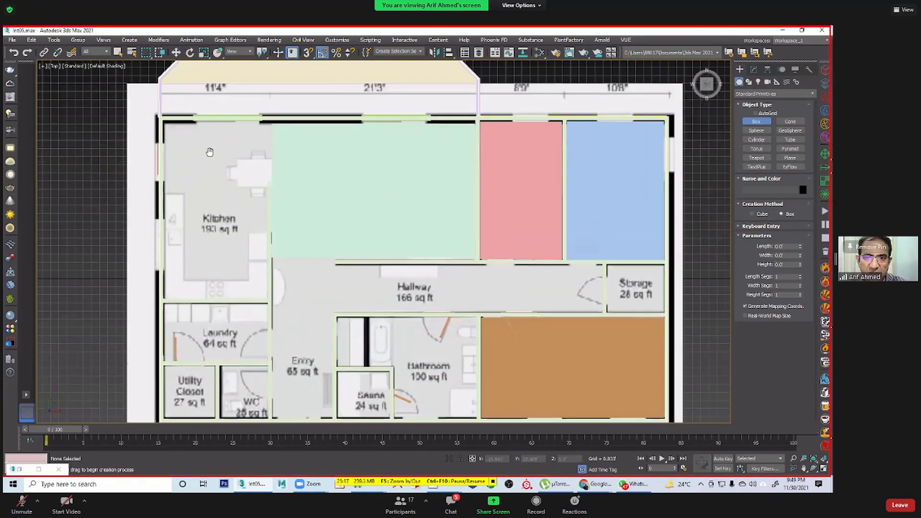
pyautogui.moveTo(209, 111); pyautogui.dragTo(184, 135, button='middle')
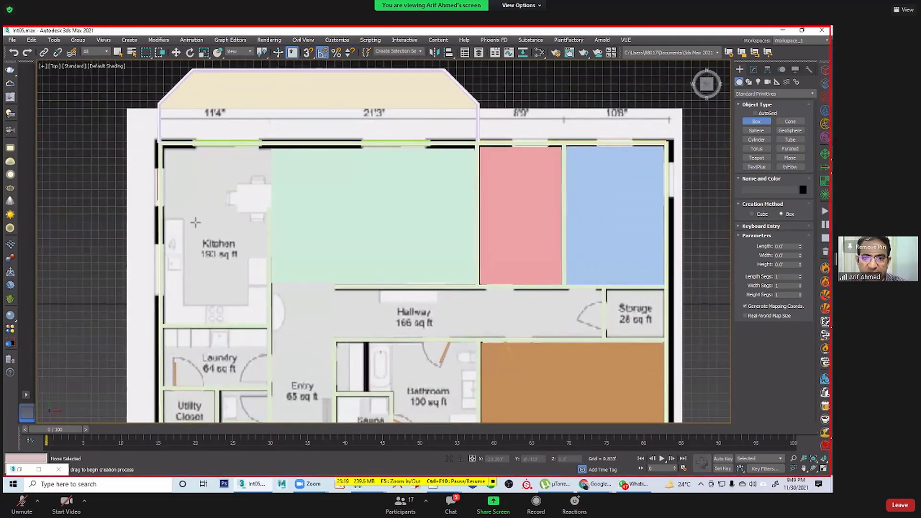
pyautogui.moveTo(271, 183); pyautogui.dragTo(270, 204, button='middle')
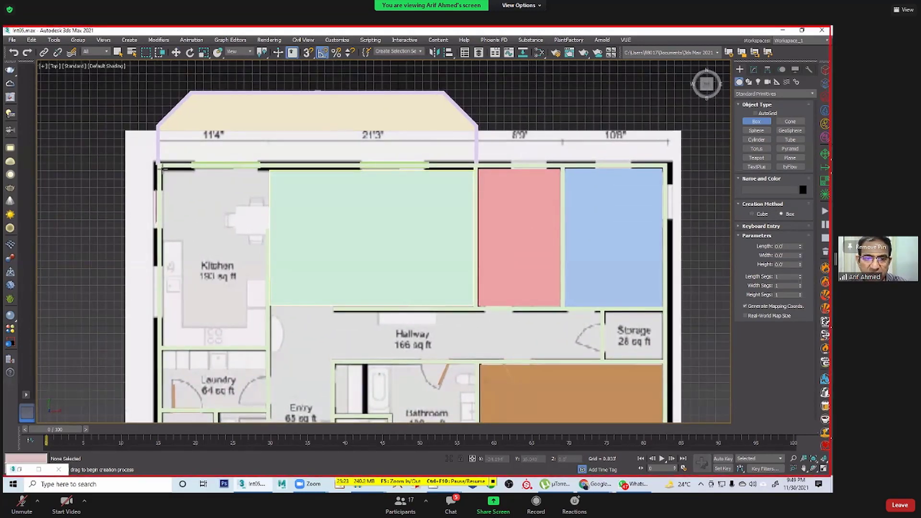
pyautogui.moveTo(163, 166); pyautogui.dragTo(265, 346)
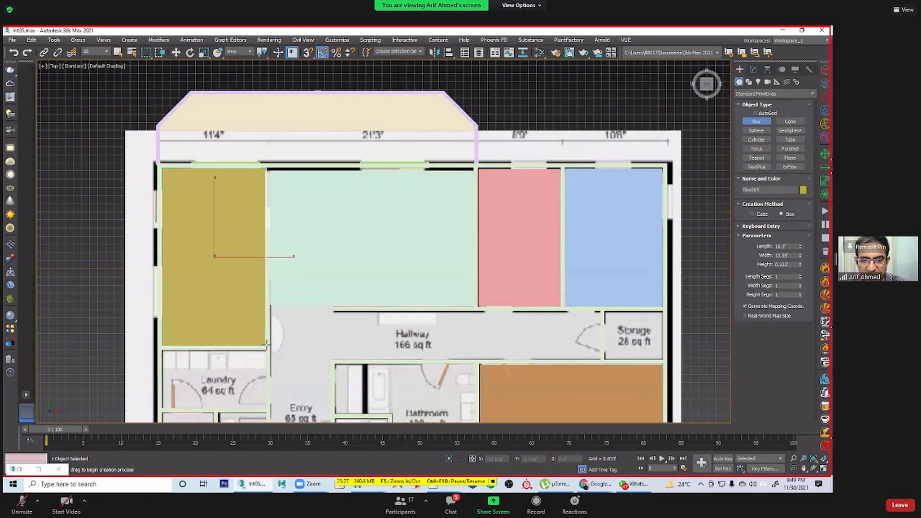
pyautogui.press('w')
# Step: Trace the balcony outline in the Top view with a closed Line spline along its railing and the exterior wall
pyautogui.moveTo(419, 200); pyautogui.dragTo(413, 243, button='middle')
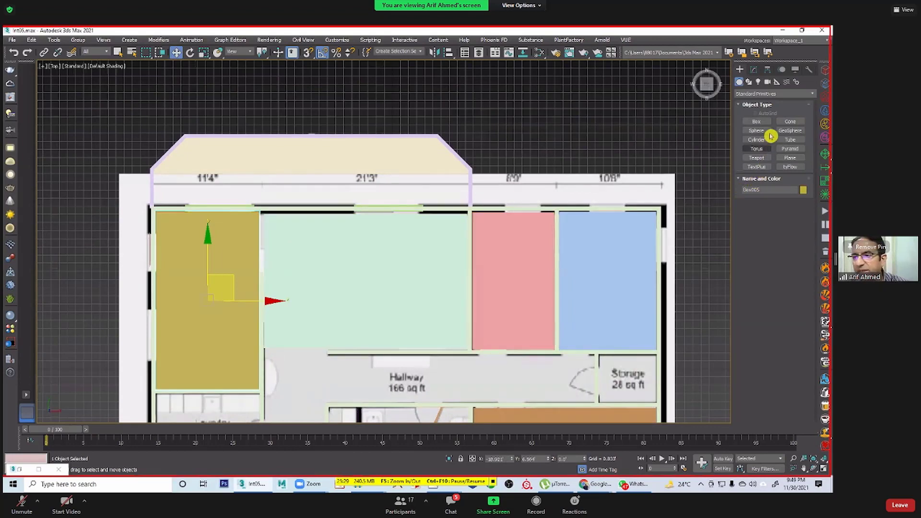
pyautogui.click(749, 83)
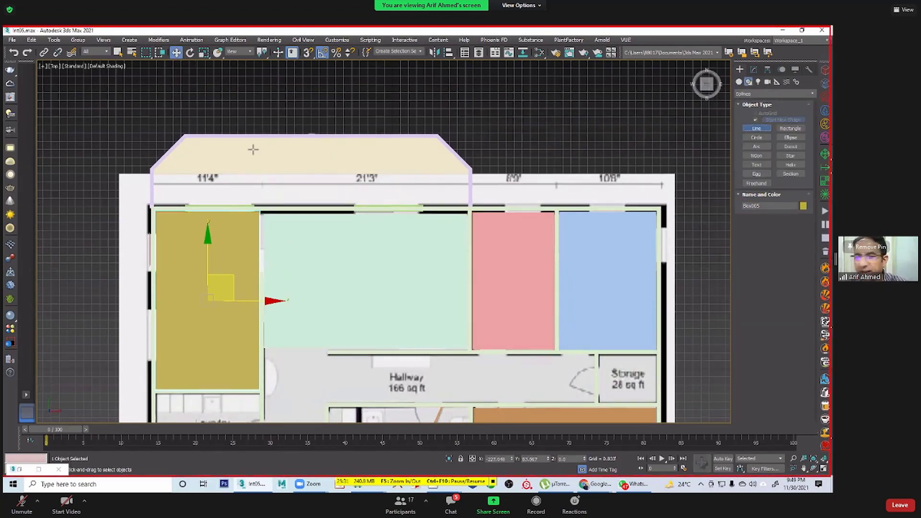
pyautogui.moveTo(253, 149); pyautogui.dragTo(247, 214, button='middle')
pyautogui.scroll(2, 192, 197)
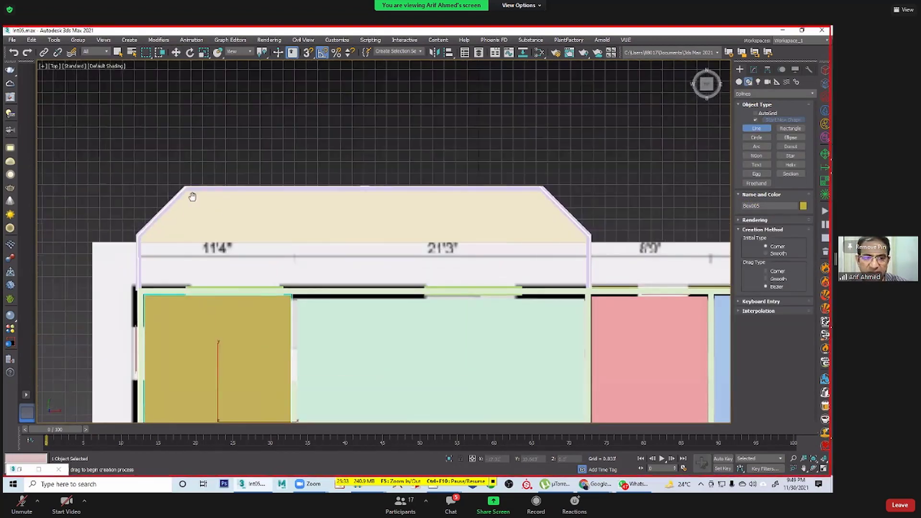
pyautogui.moveTo(192, 196); pyautogui.dragTo(177, 121, button='middle')
pyautogui.scroll(2, 183, 173)
pyautogui.moveTo(138, 151); pyautogui.dragTo(119, 194, button='middle')
pyautogui.scroll(-2, 120, 193)
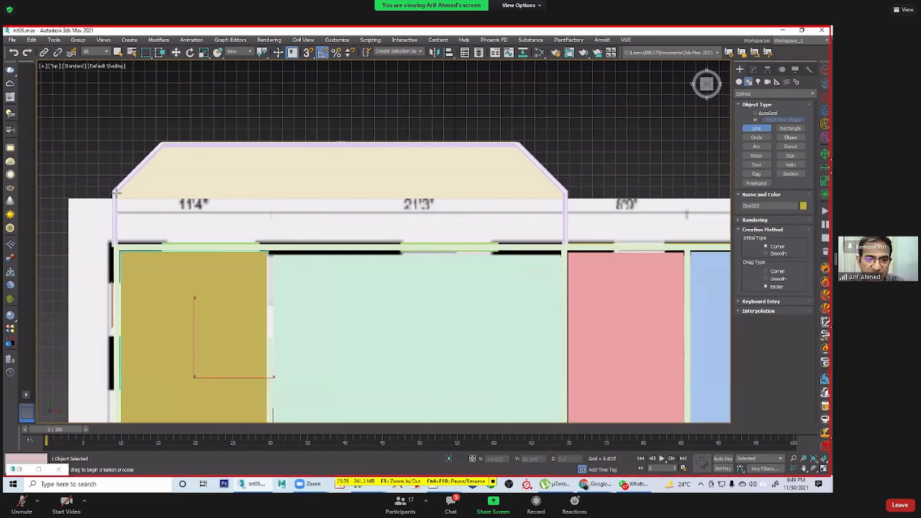
pyautogui.click(115, 193)
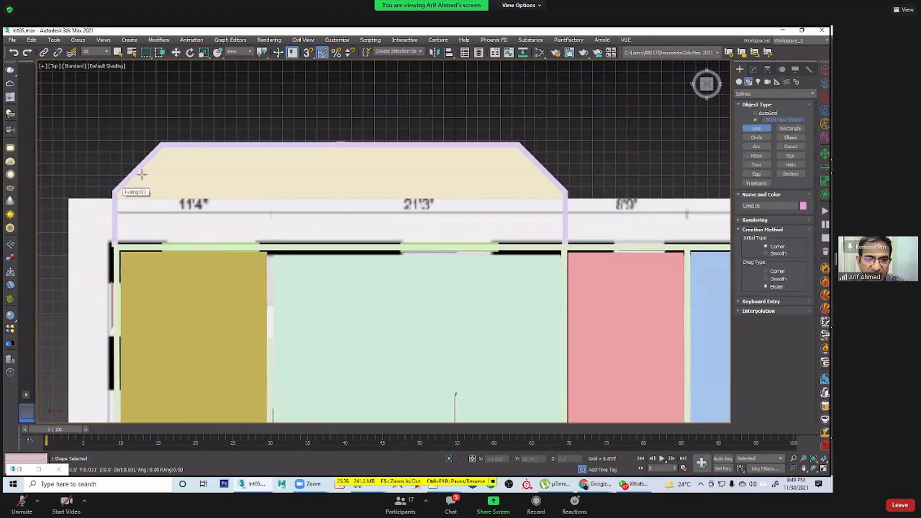
pyautogui.click(160, 147)
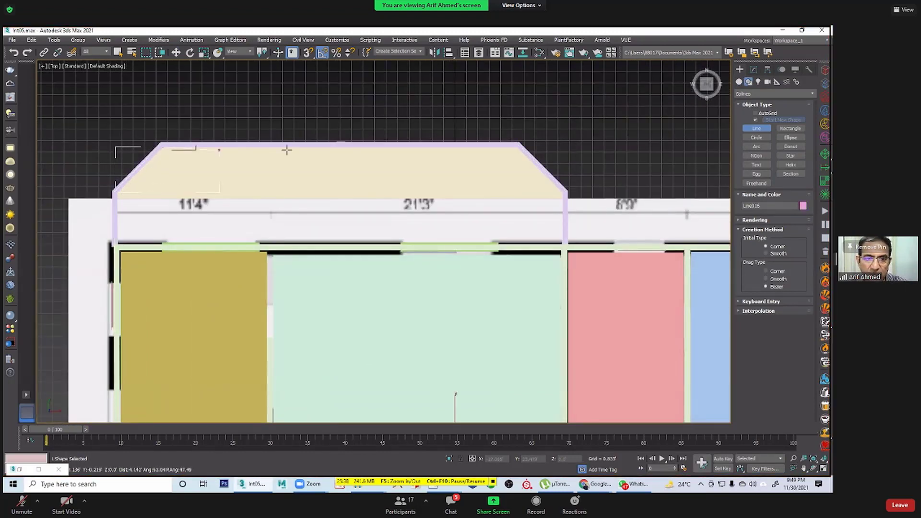
pyautogui.click(517, 147)
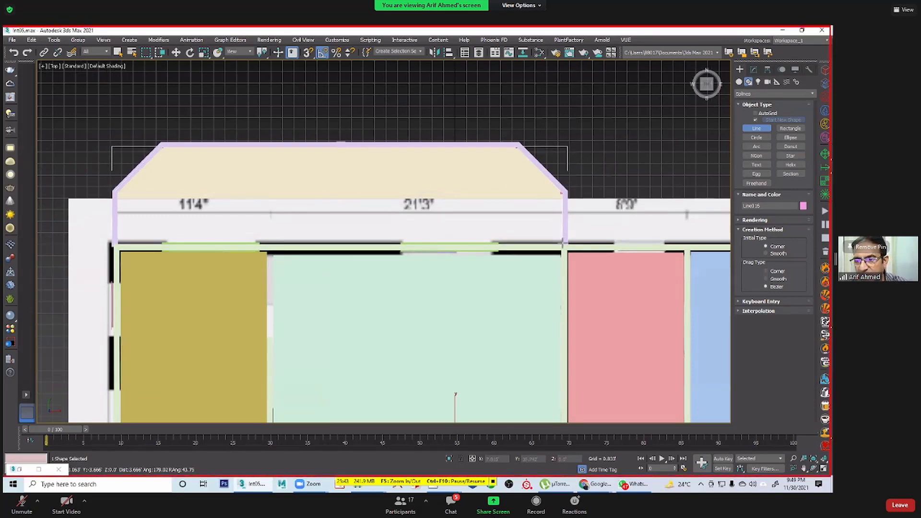
pyautogui.click(565, 243)
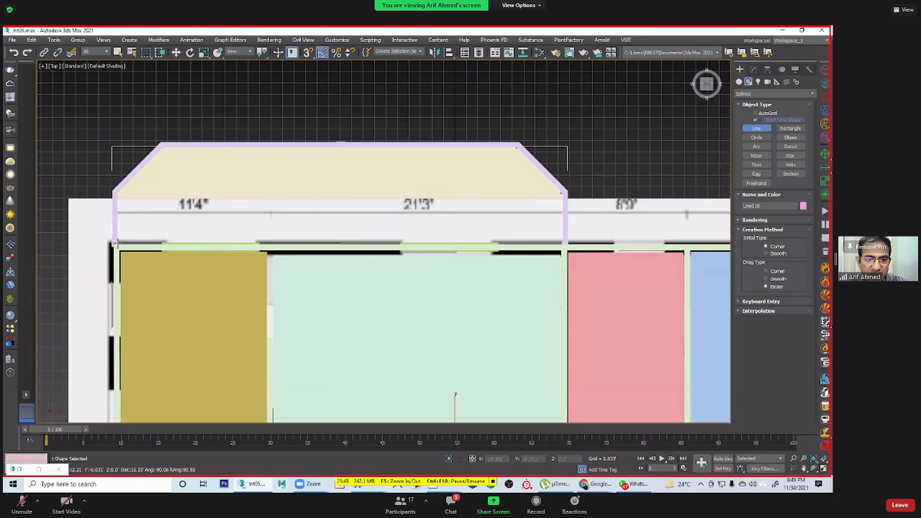
pyautogui.click(114, 193)
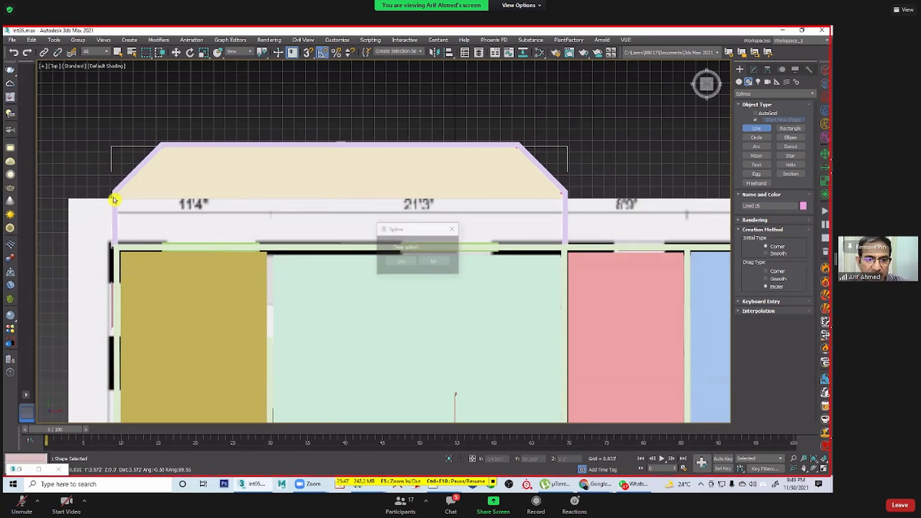
pyautogui.click(401, 267)
pyautogui.rightClick(305, 220)
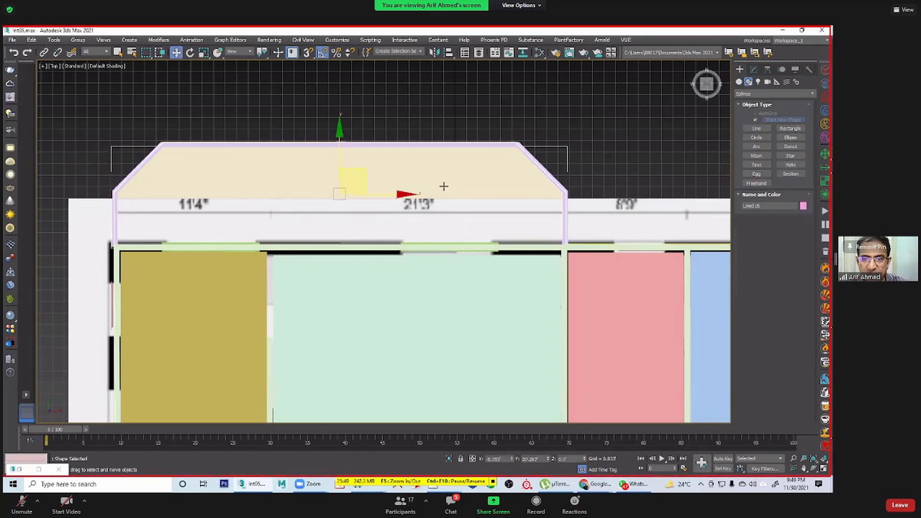
# Step: Apply an Extrude modifier to the closed balcony outline
pyautogui.click(754, 70)
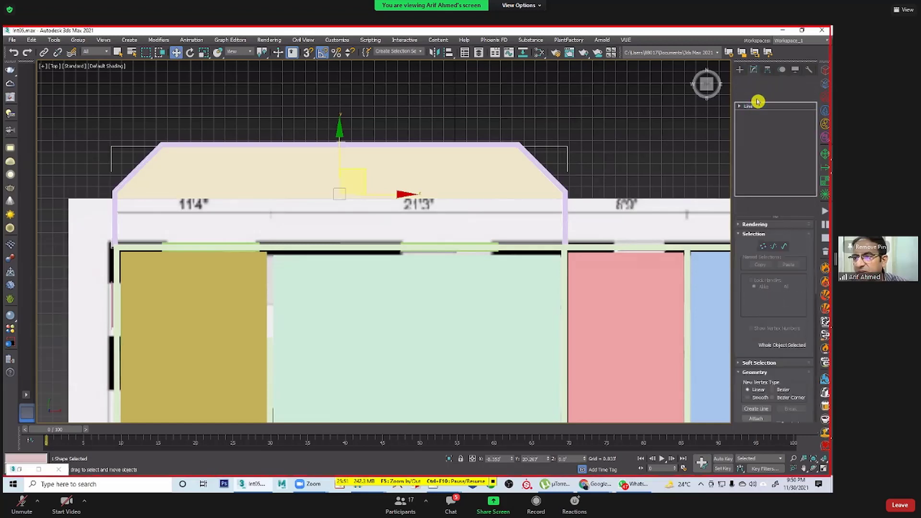
pyautogui.click(761, 95)
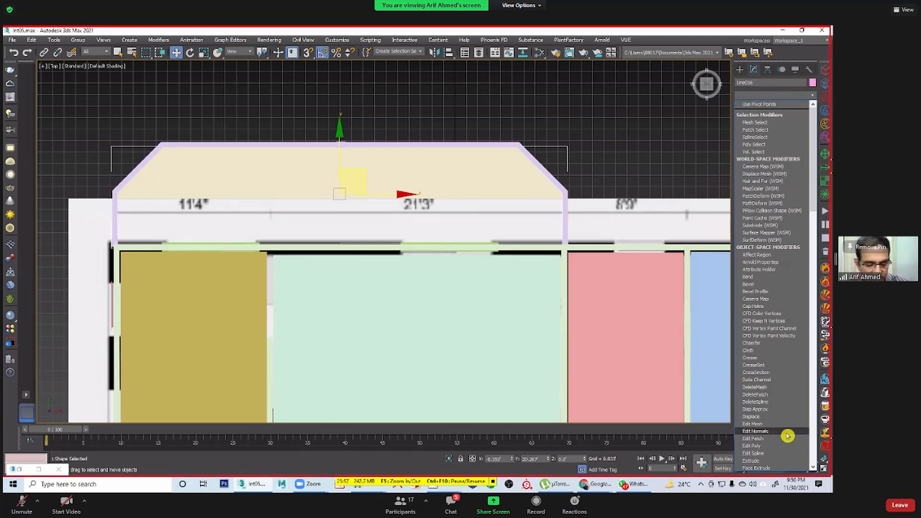
pyautogui.scroll(-15, 787, 434)
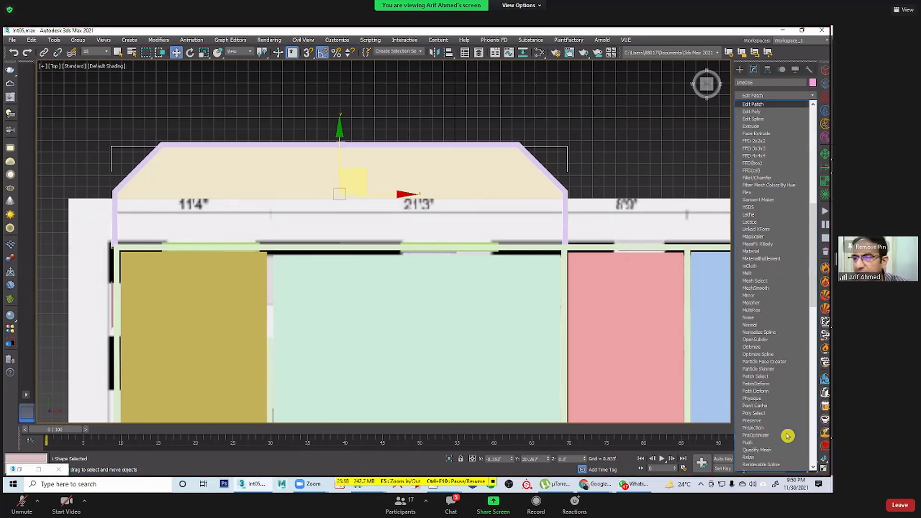
pyautogui.click(756, 126)
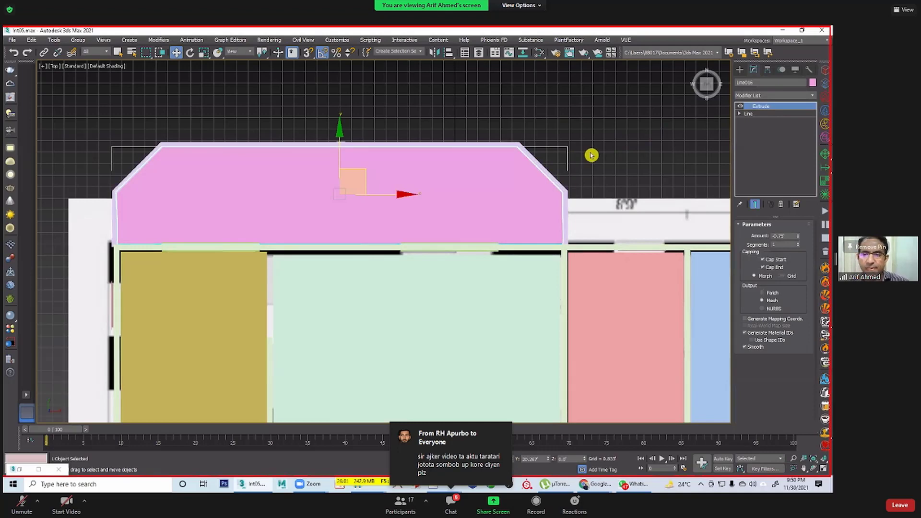
# Step: Increase the balcony floor's extrusion amount in the Perspective view so it forms a thin slab above the floor plan, and deselect it
pyautogui.hotkey('alt', 'w')
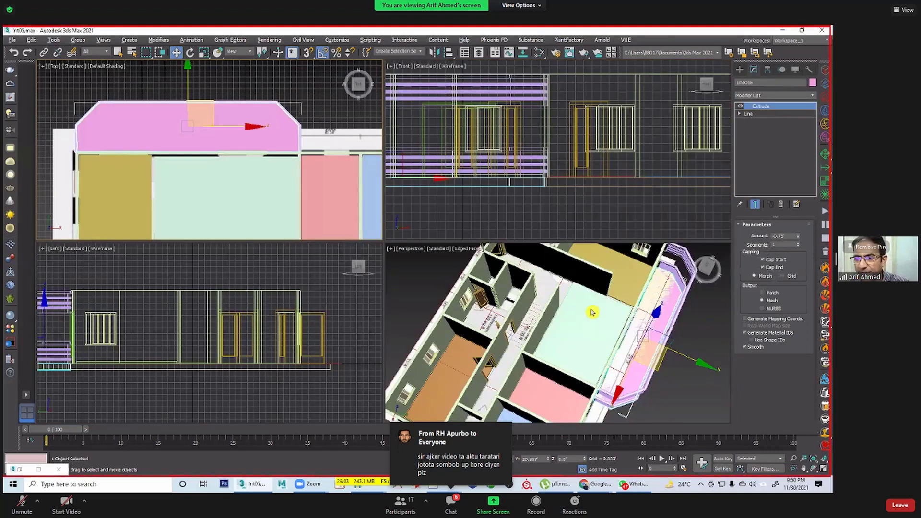
pyautogui.hotkey('alt', 'w')
pyautogui.keyDown('alt'); pyautogui.moveTo(592, 312); pyautogui.dragTo(643, 316, button='middle'); pyautogui.keyUp('alt')
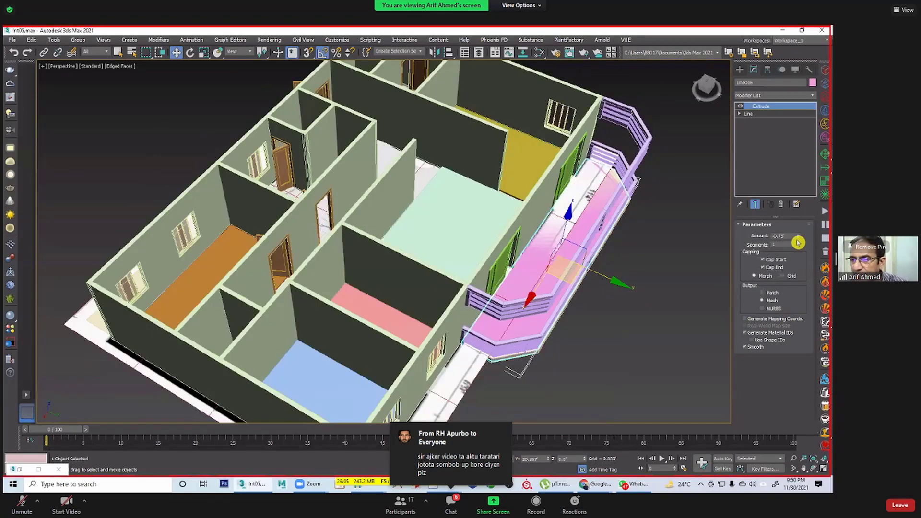
pyautogui.moveTo(797, 231); pyautogui.dragTo(796, 225)
pyautogui.click(623, 338)
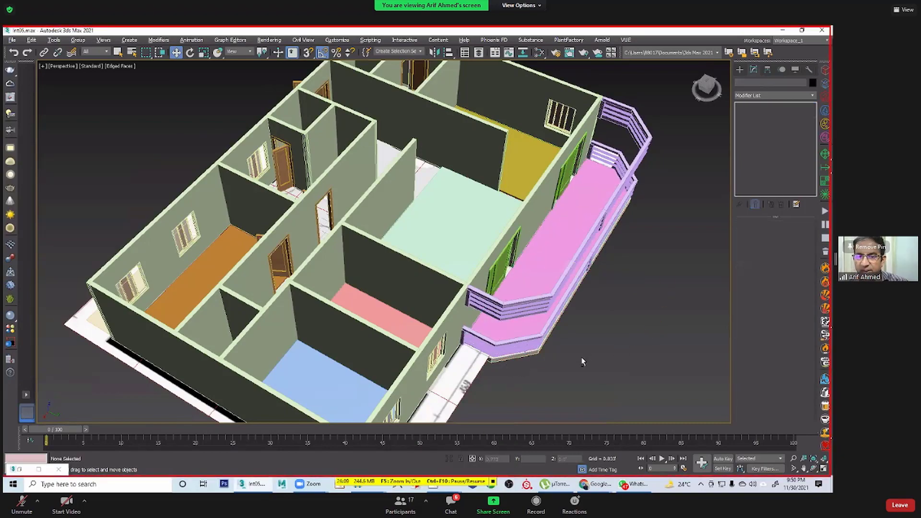
# Step: Select the living room floor box and convert it to an Editable Poly
pyautogui.keyDown('alt'); pyautogui.moveTo(582, 358); pyautogui.dragTo(551, 288, button='middle'); pyautogui.keyUp('alt')
pyautogui.scroll(-4, 616, 284)
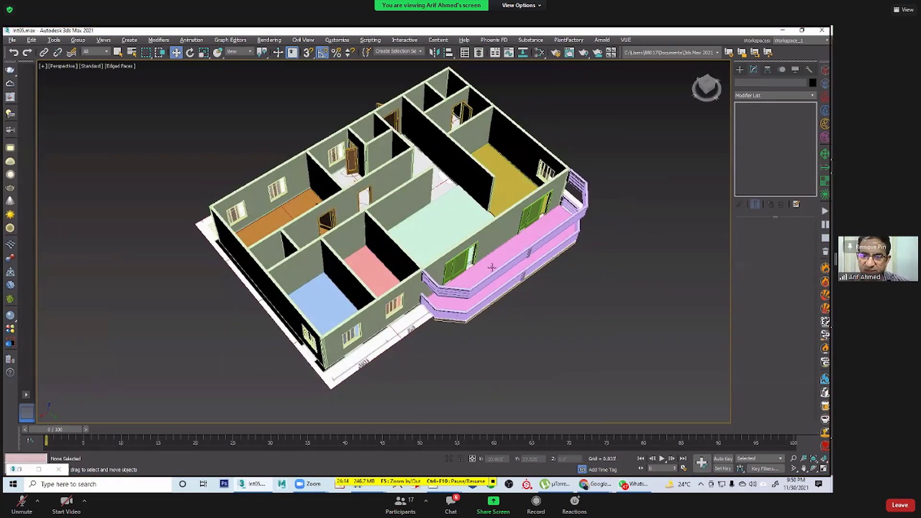
pyautogui.scroll(5, 542, 259)
pyautogui.keyDown('alt'); pyautogui.moveTo(570, 249); pyautogui.dragTo(602, 270, button='middle'); pyautogui.keyUp('alt')
pyautogui.moveTo(412, 162); pyautogui.dragTo(451, 181, button='middle')
pyautogui.click(456, 181)
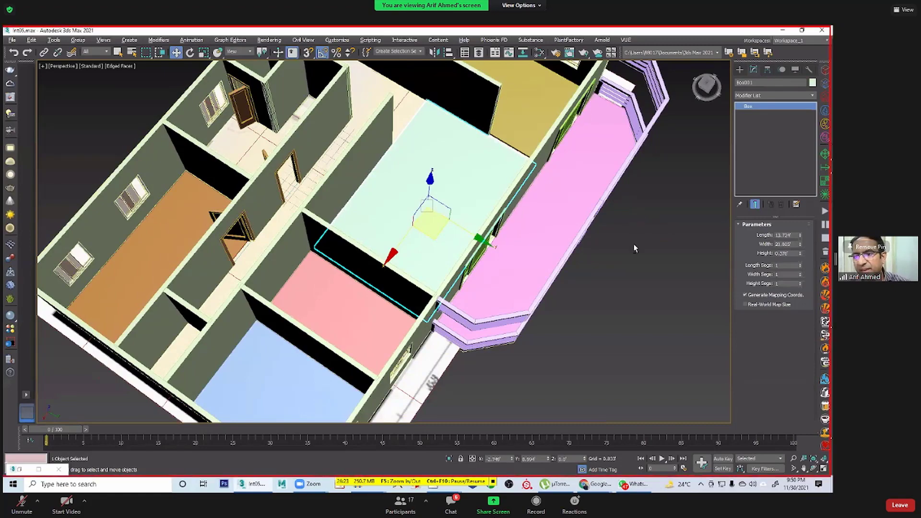
pyautogui.keyDown('alt'); pyautogui.moveTo(634, 248); pyautogui.dragTo(591, 183, button='middle'); pyautogui.keyUp('alt')
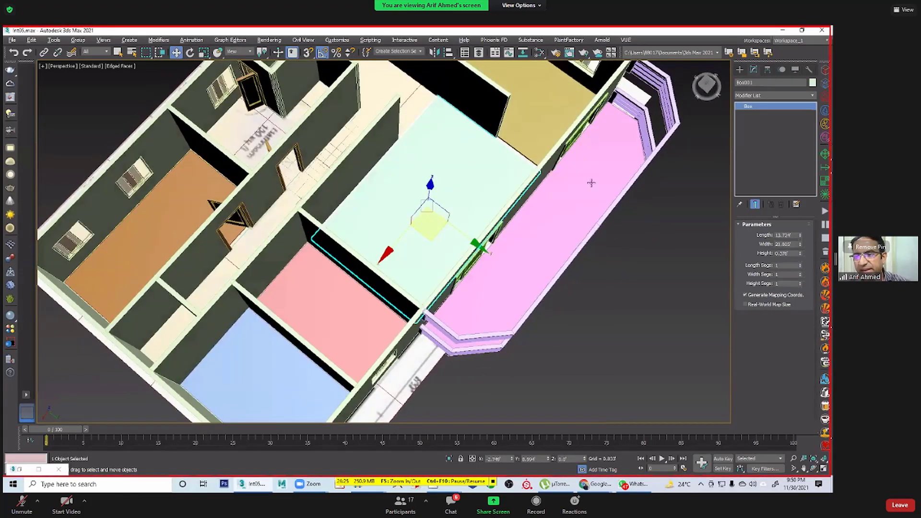
pyautogui.keyDown('alt'); pyautogui.moveTo(559, 220); pyautogui.dragTo(537, 205, button='middle'); pyautogui.keyUp('alt')
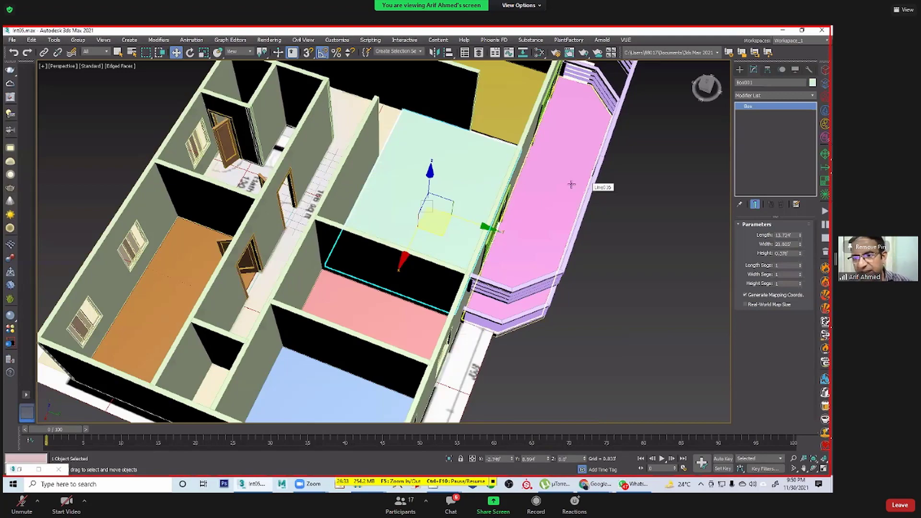
pyautogui.keyDown('alt'); pyautogui.moveTo(580, 198); pyautogui.dragTo(565, 236, button='middle'); pyautogui.keyUp('alt')
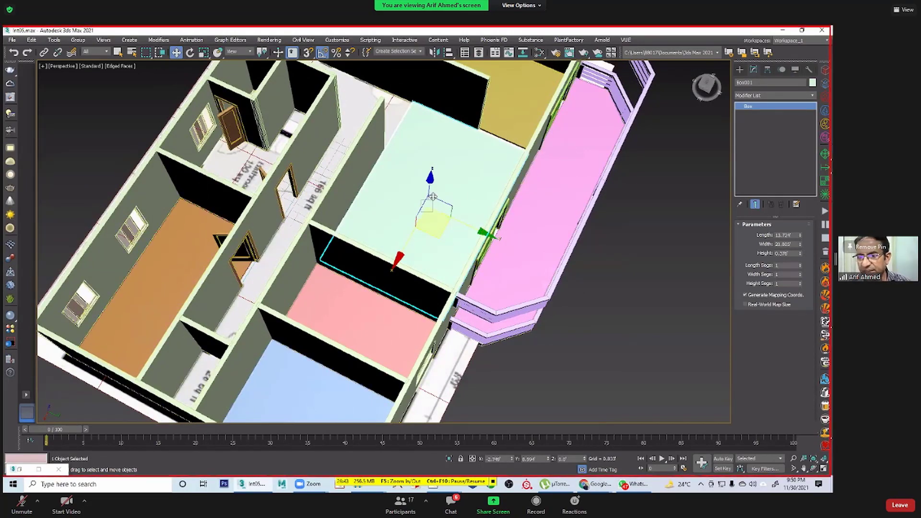
pyautogui.rightClick(454, 185)
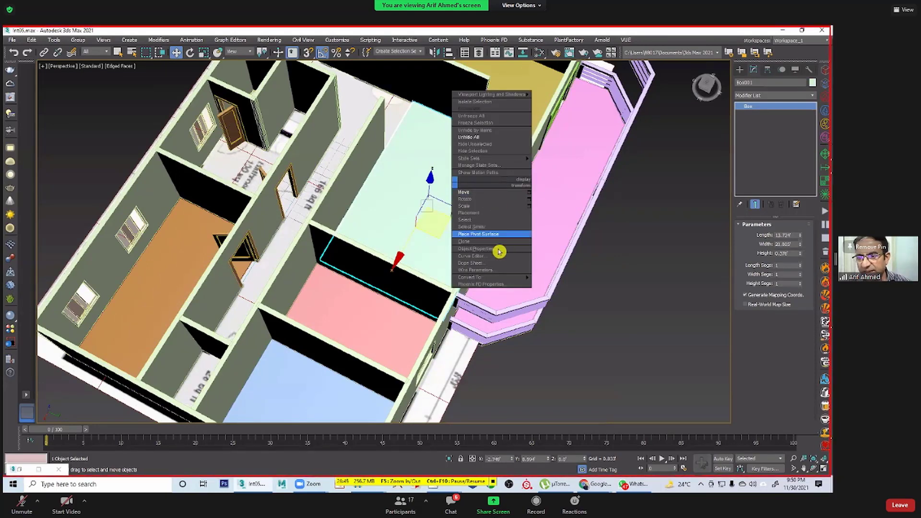
pyautogui.moveTo(502, 280)
pyautogui.click(563, 284)
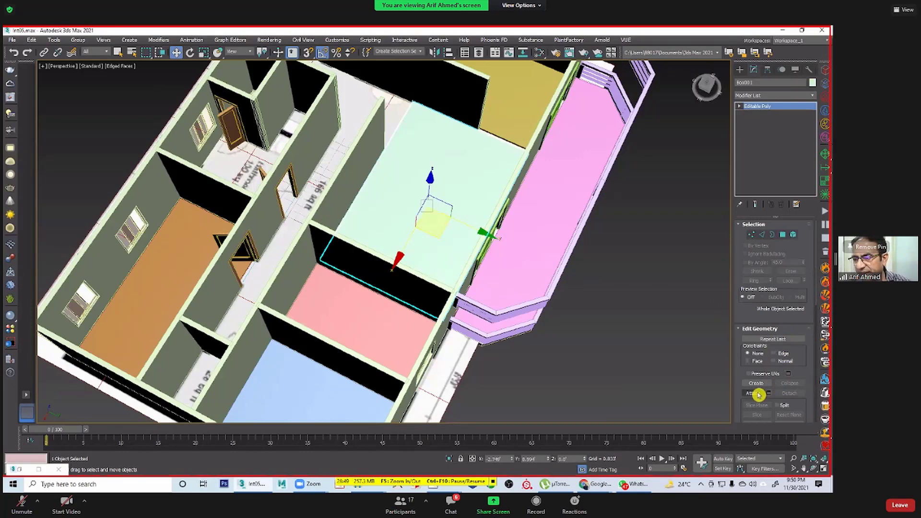
# Step: Attach the balcony floor to the living room floor so they form one object, and deselect it
pyautogui.click(756, 393)
pyautogui.click(524, 256)
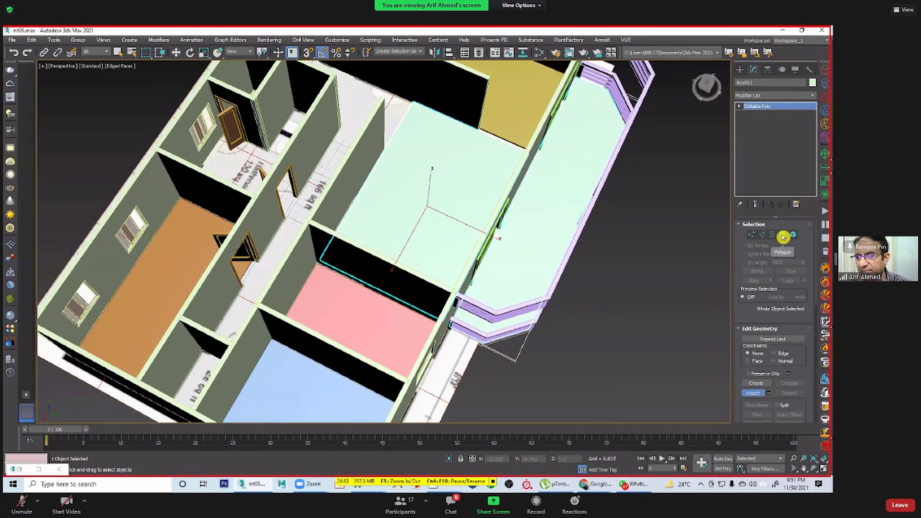
pyautogui.click(758, 394)
pyautogui.click(641, 263)
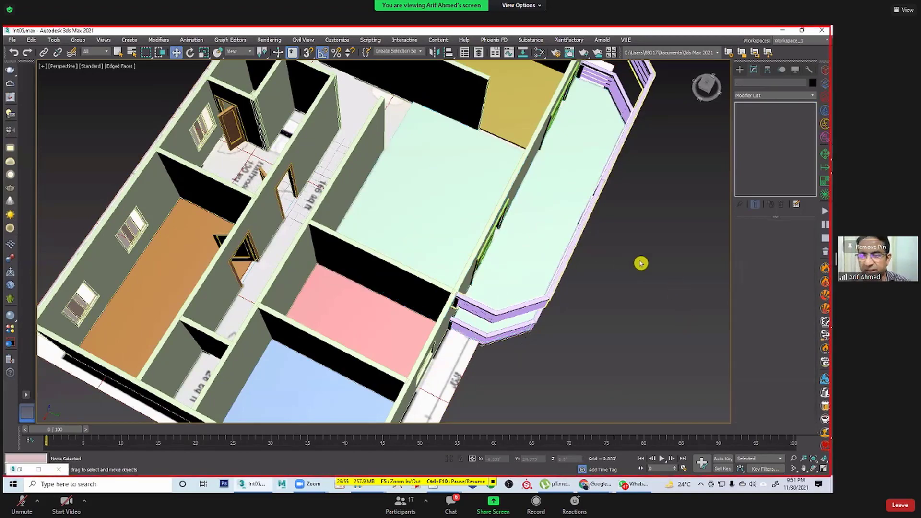
pyautogui.moveTo(642, 263); pyautogui.dragTo(563, 280, button='middle')
pyautogui.scroll(-6, 561, 278)
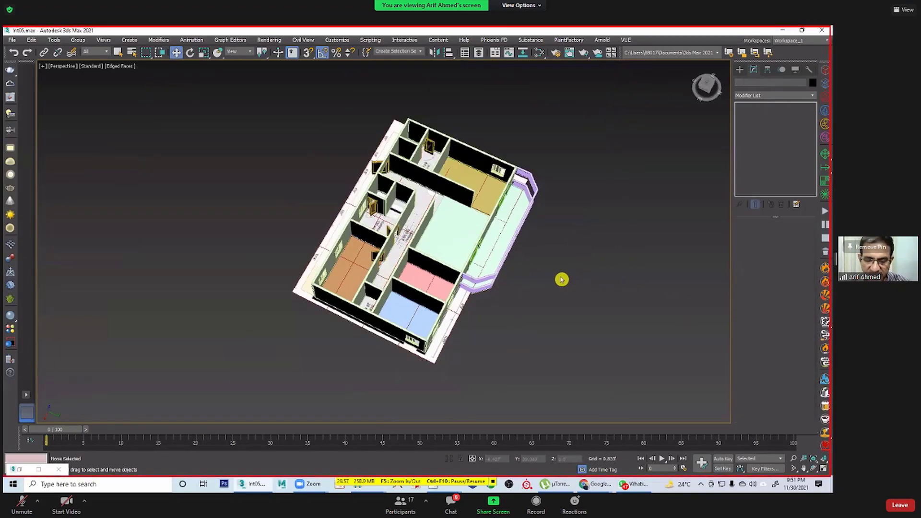
# Step: Add a Standard (Legacy) material in the Slate Material Editor below the door material, and show its parameters
pyautogui.press('m')
pyautogui.moveTo(262, 340); pyautogui.dragTo(428, 66)
pyautogui.moveTo(379, 306); pyautogui.dragTo(389, 94, button='middle')
pyautogui.rightClick(267, 224)
pyautogui.moveTo(309, 240)
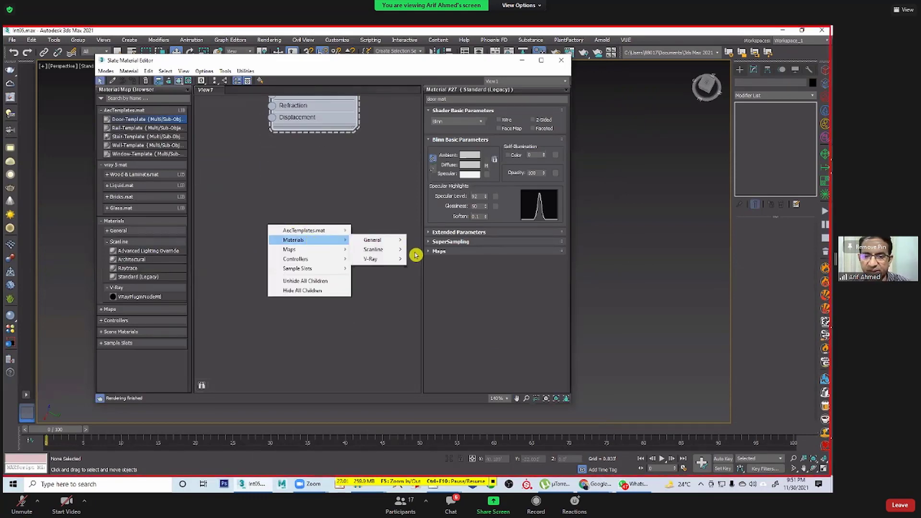
pyautogui.moveTo(379, 249)
pyautogui.click(435, 275)
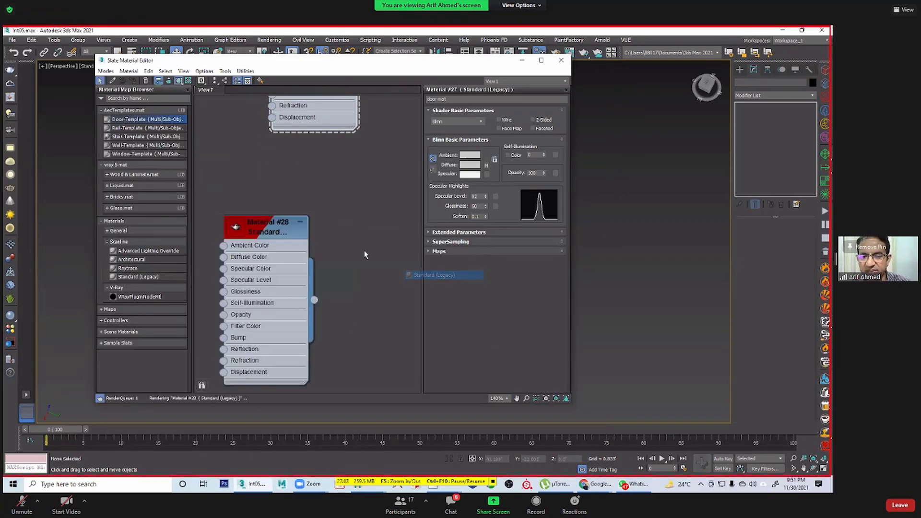
pyautogui.moveTo(233, 231); pyautogui.dragTo(257, 196)
pyautogui.doubleClick(258, 195)
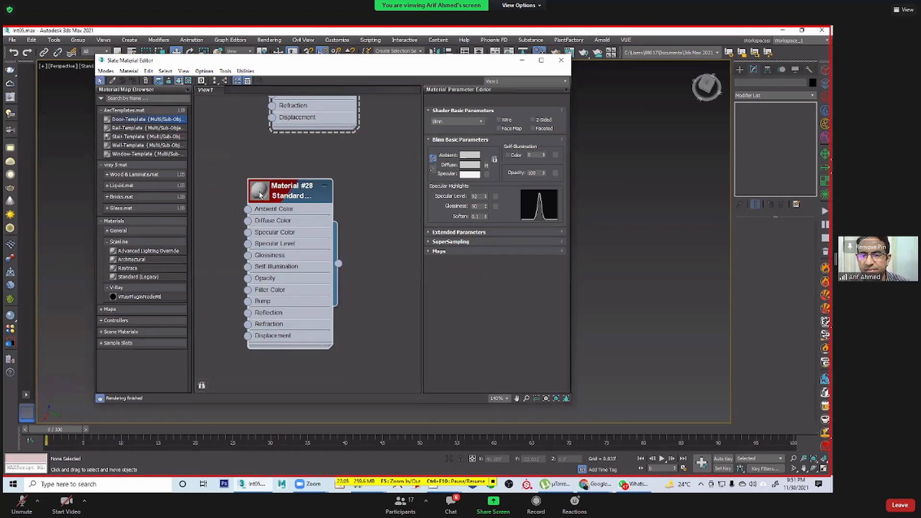
# Step: Assign a Bitmap map to the new material's Diffuse color using the image floor.jpg
pyautogui.click(488, 169)
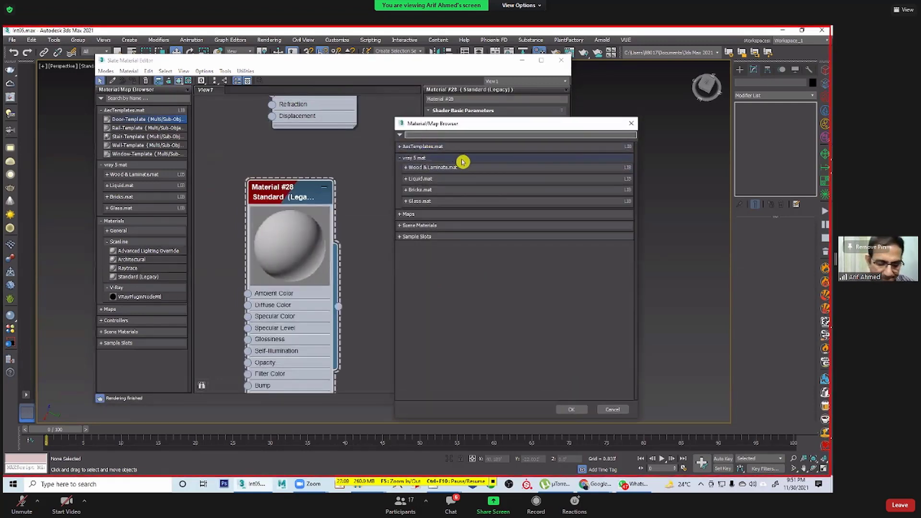
pyautogui.write('bit')
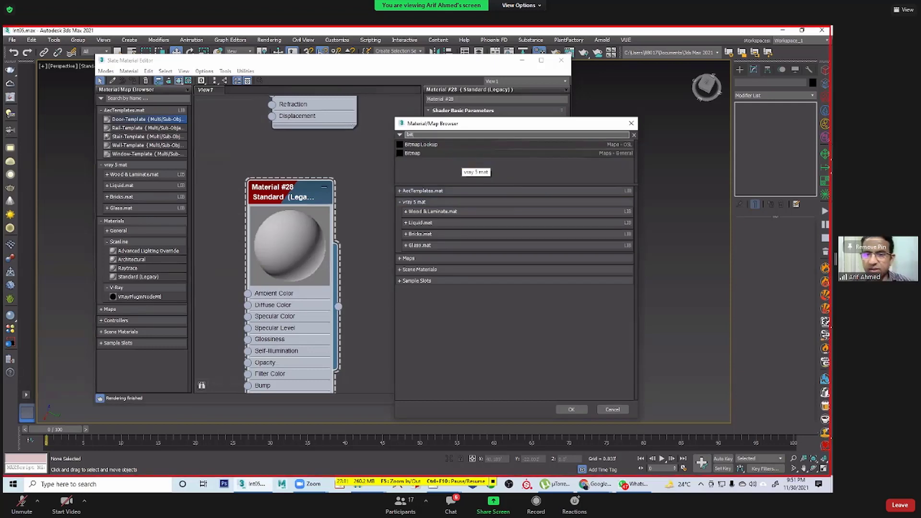
pyautogui.doubleClick(441, 154)
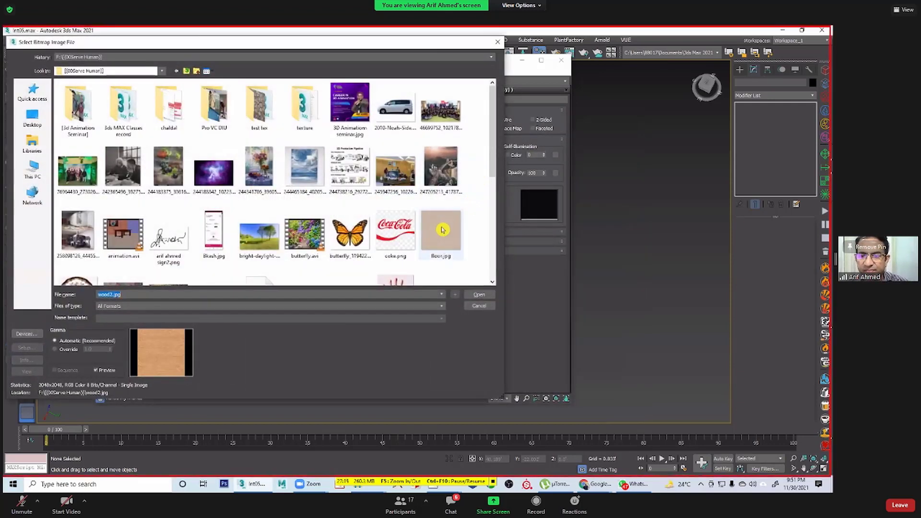
pyautogui.click(442, 230)
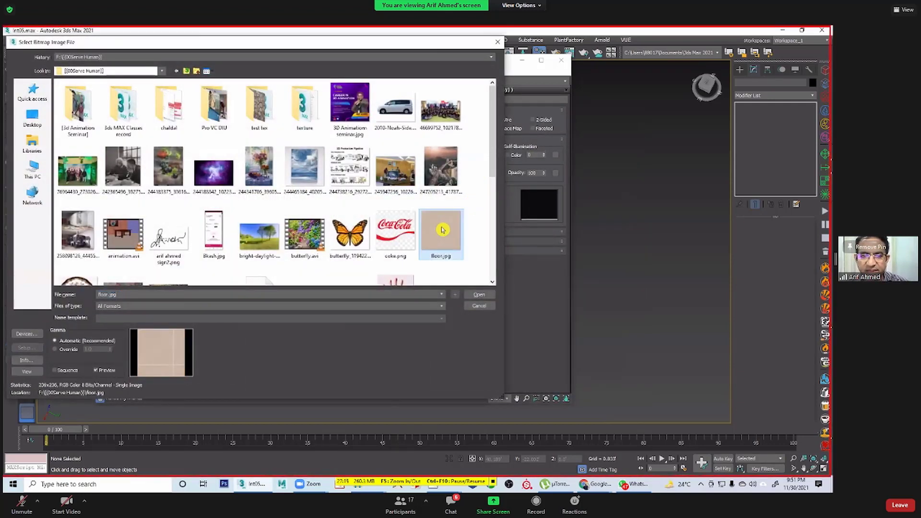
pyautogui.doubleClick(442, 230)
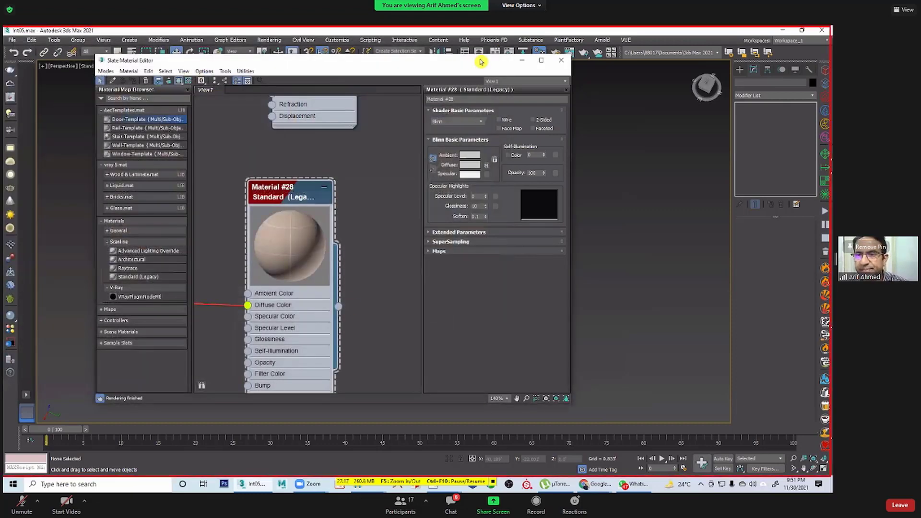
# Step: Assign the floor.jpg tile material to the combined living room and balcony floor object
pyautogui.moveTo(481, 61); pyautogui.dragTo(282, 78)
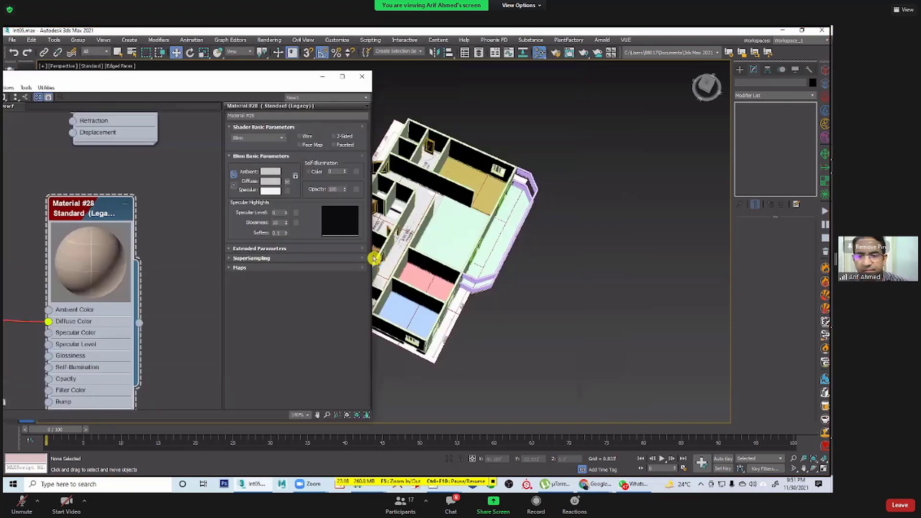
pyautogui.click(465, 234)
pyautogui.rightClick(79, 251)
pyautogui.click(148, 266)
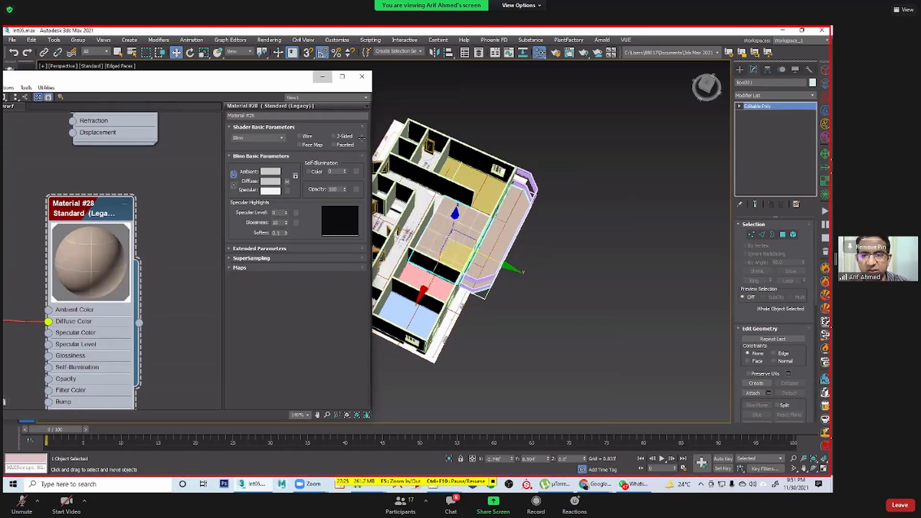
# Step: Add a UVW Map modifier to the living room and balcony floor
pyautogui.click(322, 77)
pyautogui.click(763, 96)
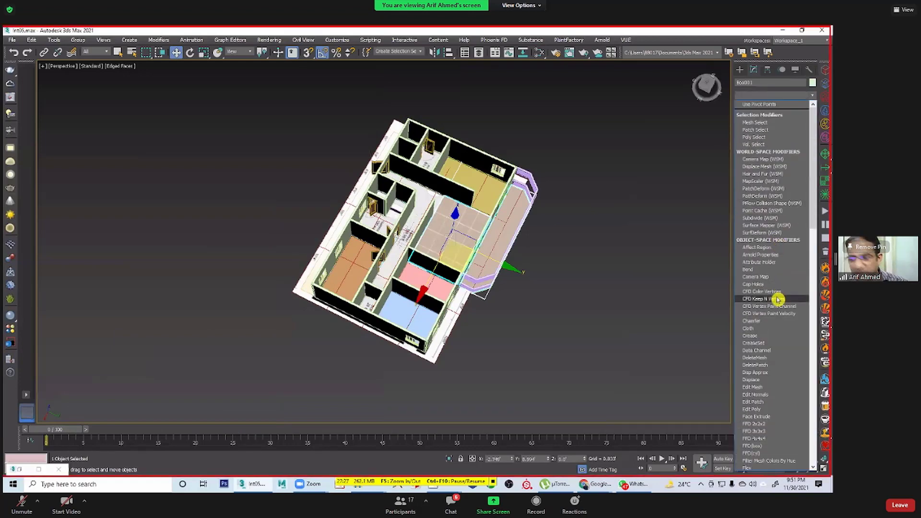
pyautogui.press('u')
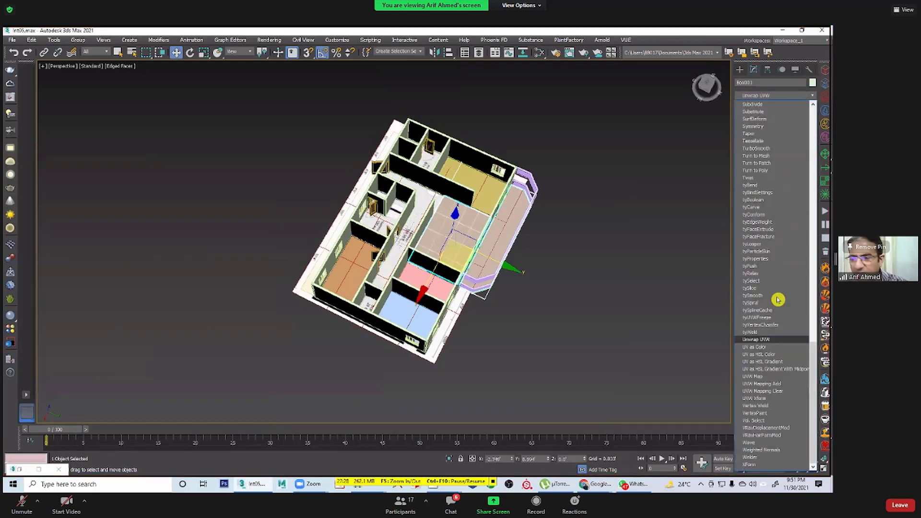
pyautogui.click(780, 376)
# Step: Set the floor's UVW Map tiling to U Tile 2.11 and V Tile 1.87
pyautogui.scroll(6, 547, 313)
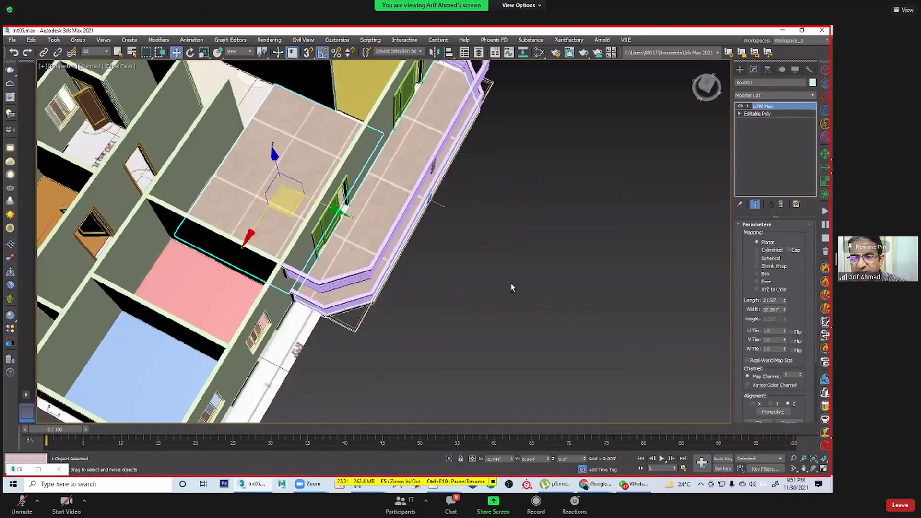
pyautogui.scroll(8, 502, 303)
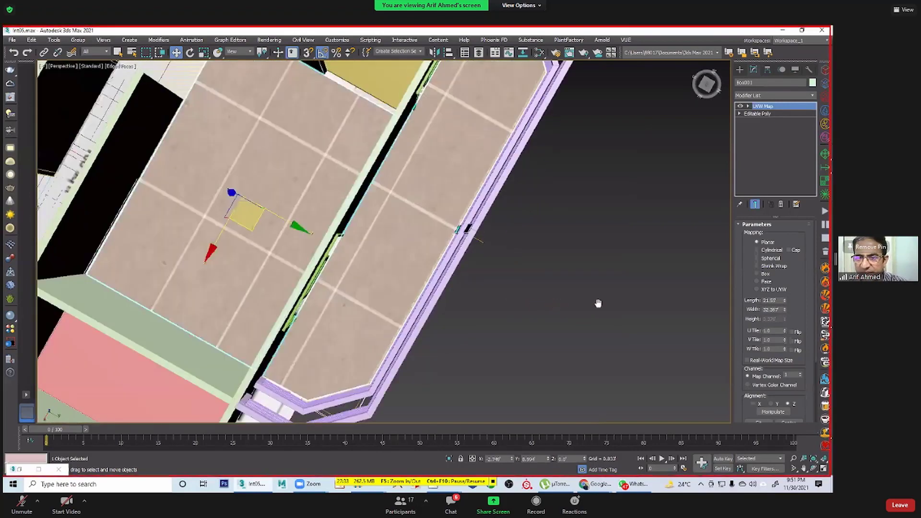
pyautogui.moveTo(786, 330); pyautogui.dragTo(789, 271)
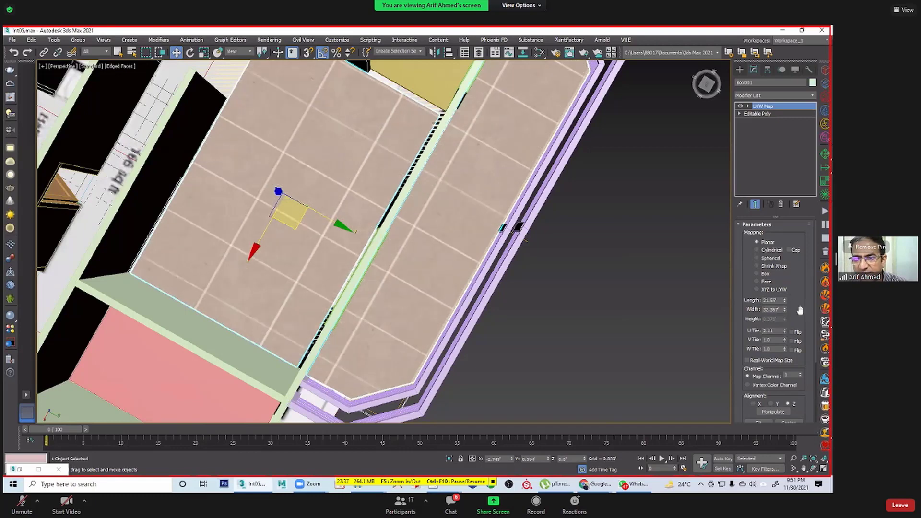
pyautogui.moveTo(787, 341); pyautogui.dragTo(782, 301)
pyautogui.scroll(-4, 605, 307)
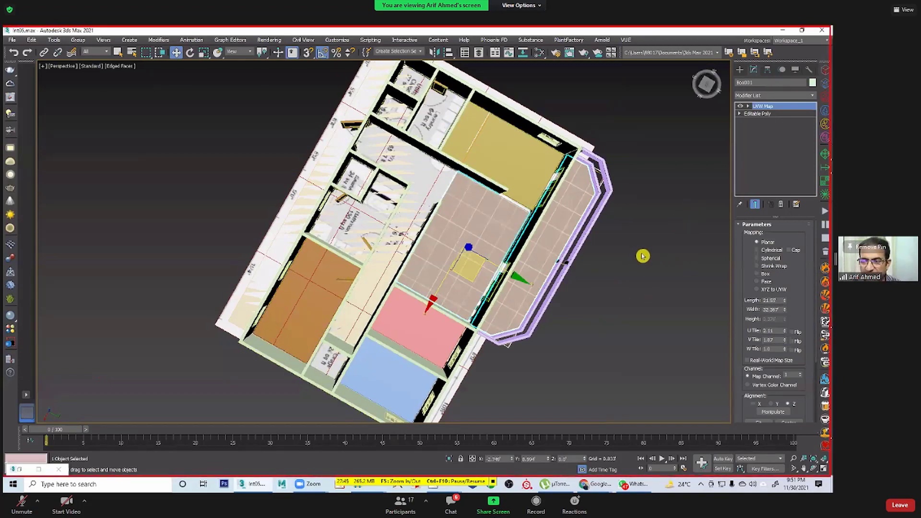
# Step: Set the floor material's Specular Level to 63 and Glossiness to 47 in the Slate Material Editor
pyautogui.keyDown('alt'); pyautogui.moveTo(612, 294); pyautogui.dragTo(203, 432, button='middle'); pyautogui.keyUp('alt')
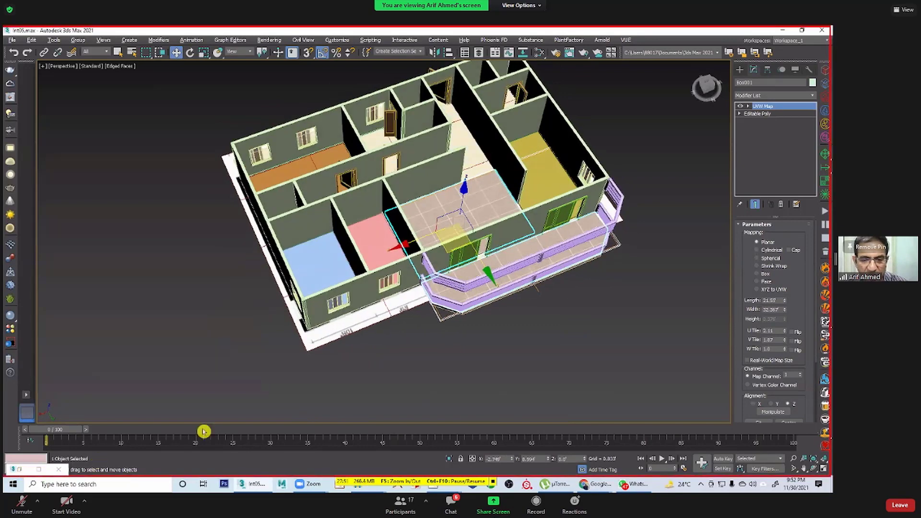
pyautogui.moveTo(183, 338); pyautogui.dragTo(181, 274, button='middle')
pyautogui.press('m')
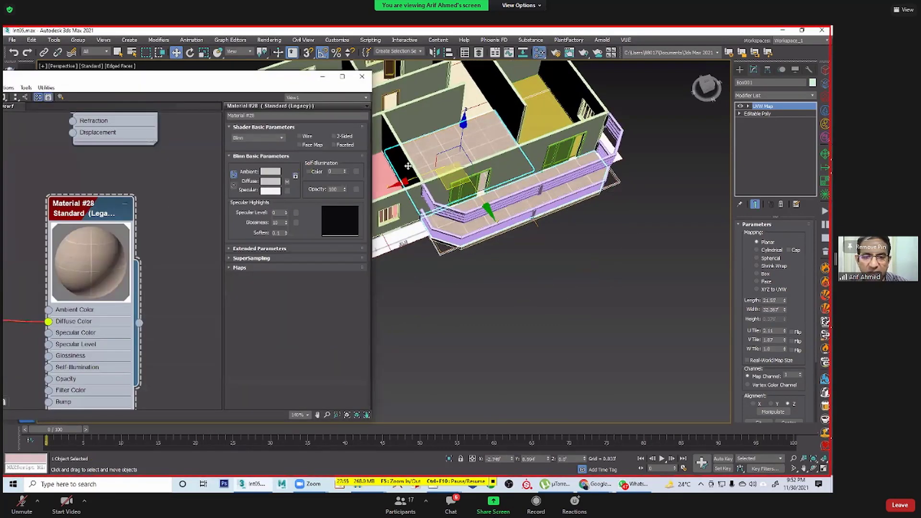
pyautogui.moveTo(287, 218); pyautogui.dragTo(324, 208)
# Step: Assign a Raytrace map to the floor material's Reflection and set its amount to 20
pyautogui.click(262, 268)
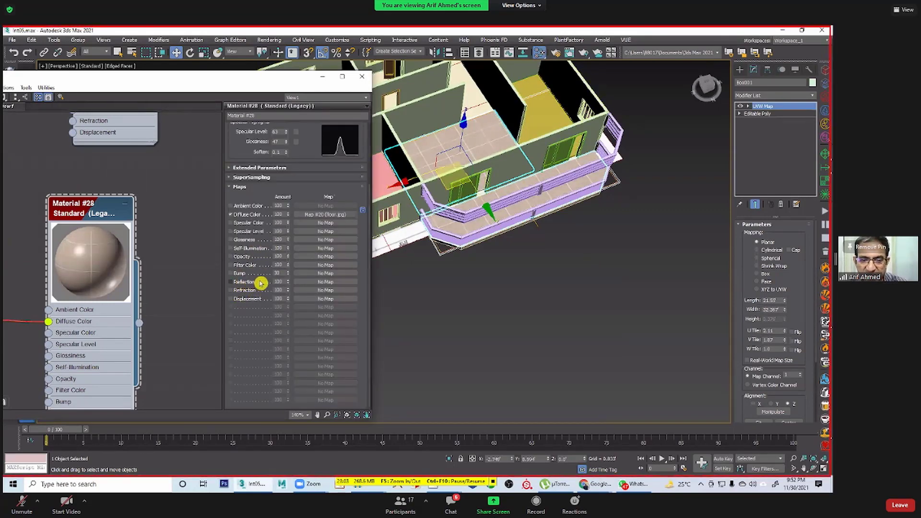
pyautogui.click(324, 282)
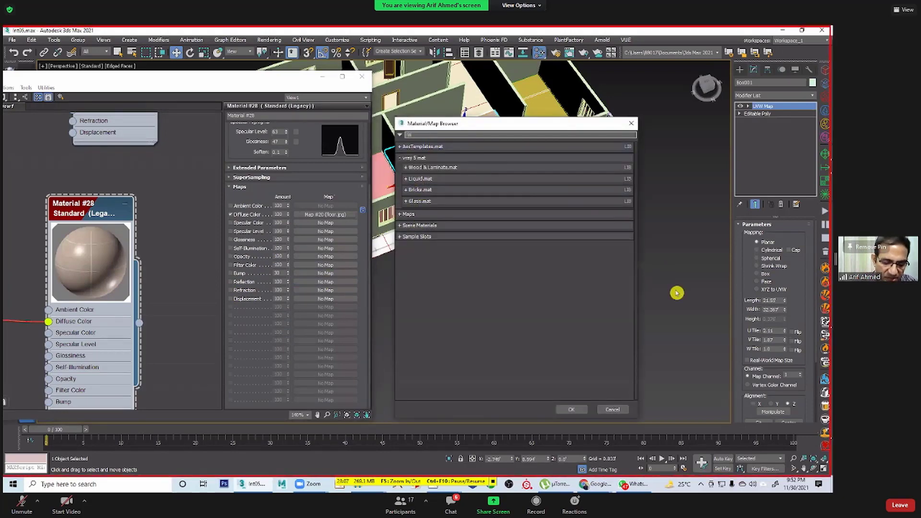
pyautogui.write('ray')
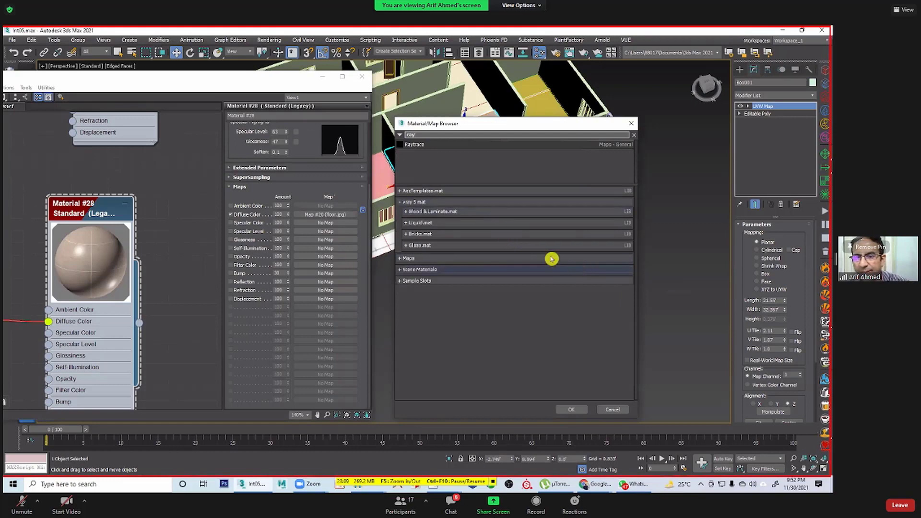
pyautogui.doubleClick(426, 143)
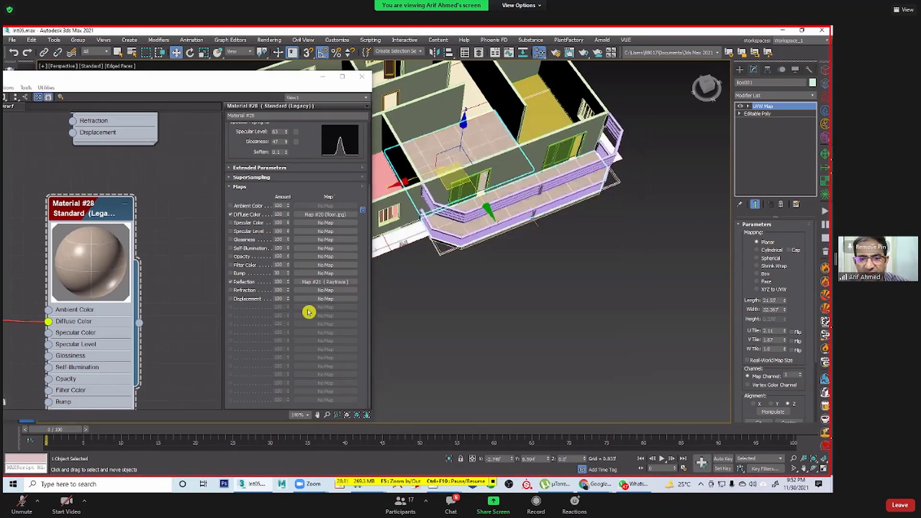
pyautogui.doubleClick(279, 281)
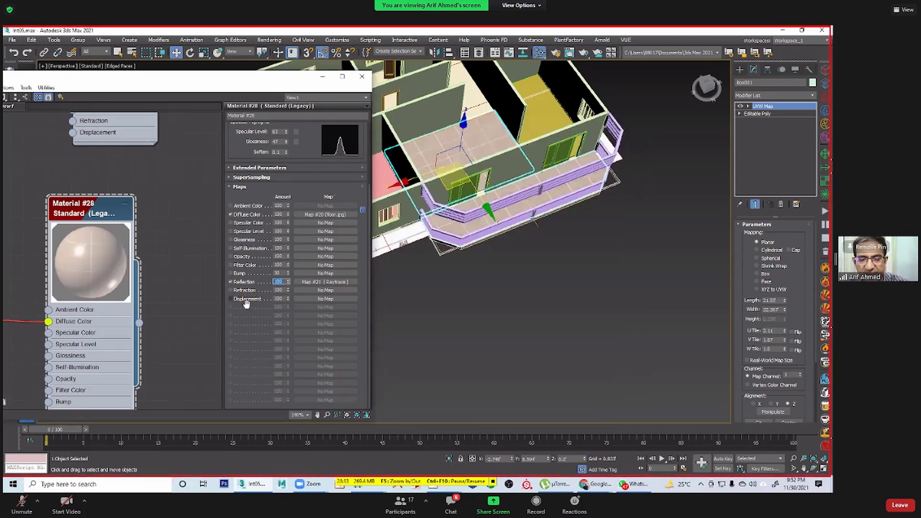
pyautogui.write('20')
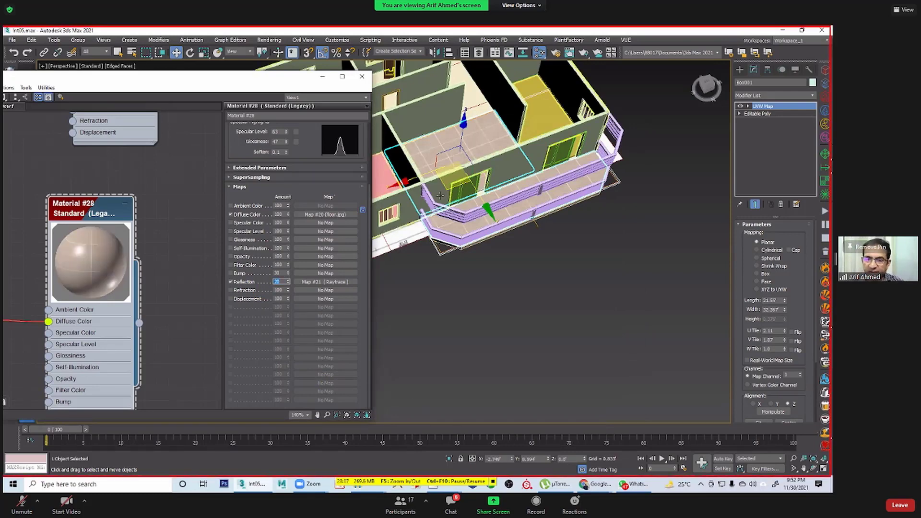
pyautogui.moveTo(278, 82); pyautogui.dragTo(196, 260)
pyautogui.moveTo(483, 288); pyautogui.dragTo(569, 367, button='middle')
pyautogui.keyDown('alt'); pyautogui.moveTo(551, 175); pyautogui.dragTo(590, 275, button='middle'); pyautogui.keyUp('alt')
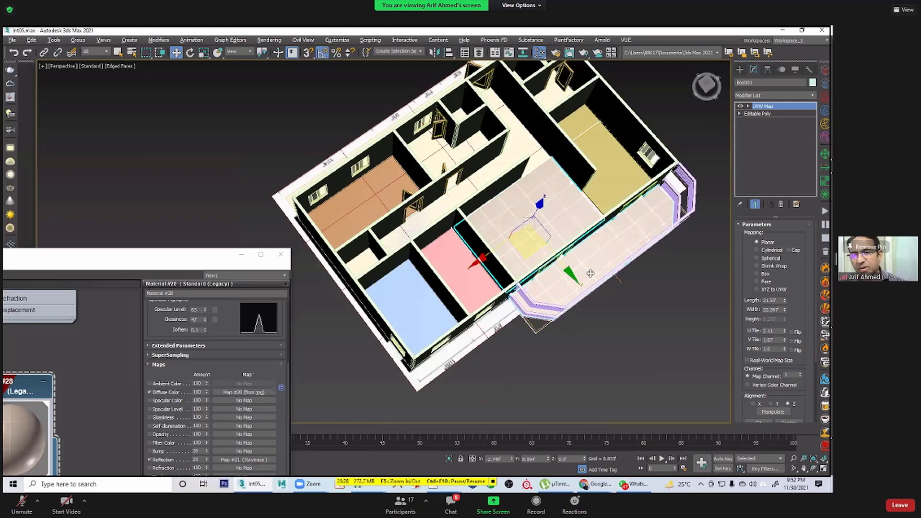
pyautogui.keyDown('alt'); pyautogui.moveTo(590, 273); pyautogui.dragTo(591, 282, button='middle'); pyautogui.keyUp('alt')
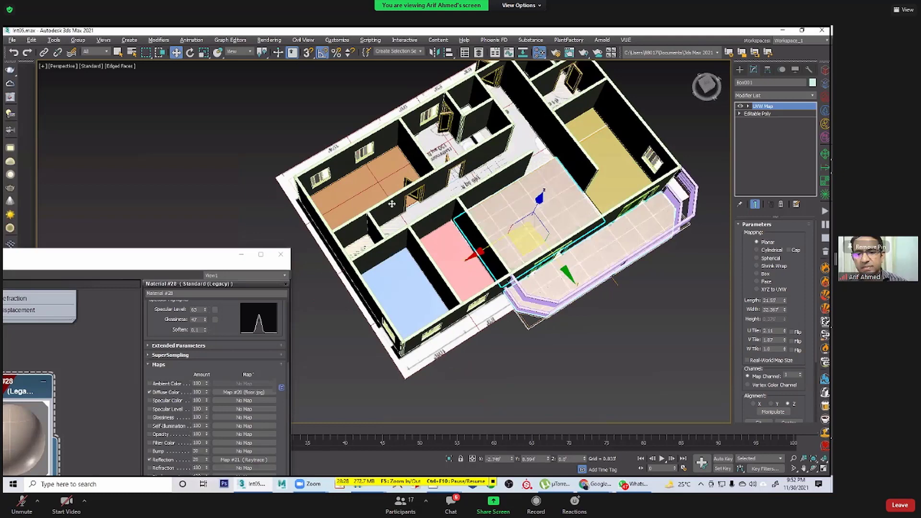
pyautogui.keyDown('alt'); pyautogui.moveTo(398, 203); pyautogui.dragTo(402, 220, button='middle'); pyautogui.keyUp('alt')
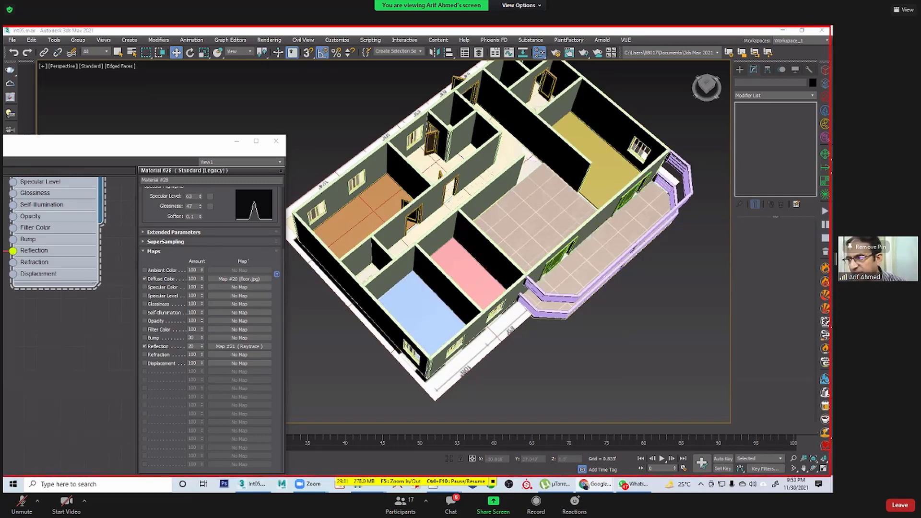
# Step: Switch to Chrome, search Google for "carpet" and show the image results
pyautogui.moveTo(3, 210); pyautogui.dragTo(431, 209)
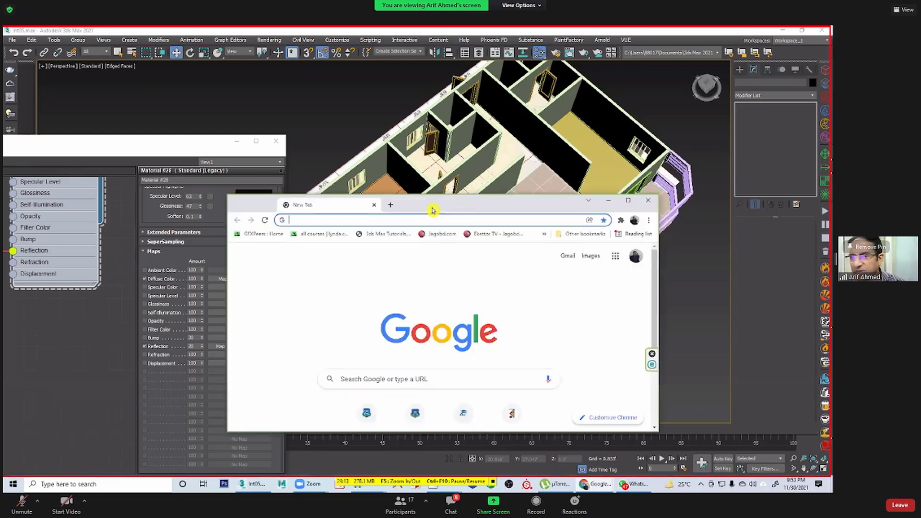
pyautogui.moveTo(533, 208); pyautogui.dragTo(424, 117)
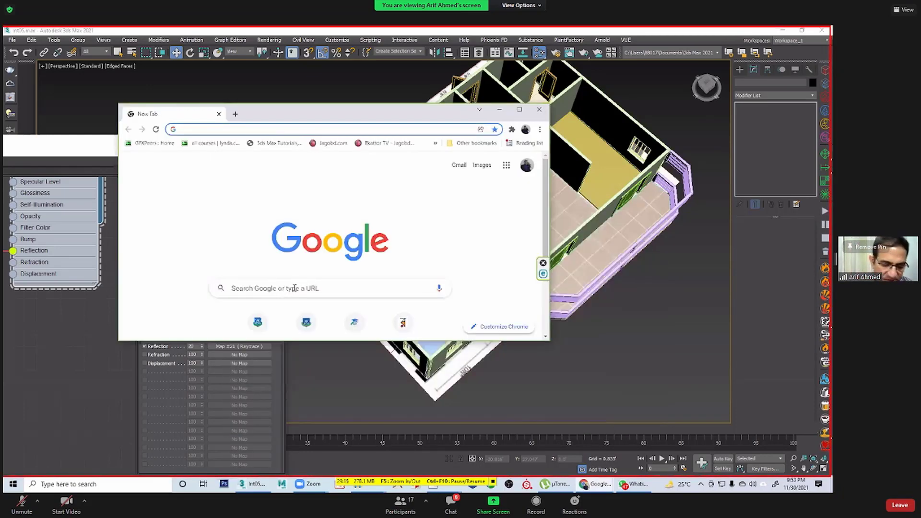
pyautogui.click(294, 288)
pyautogui.write('car')
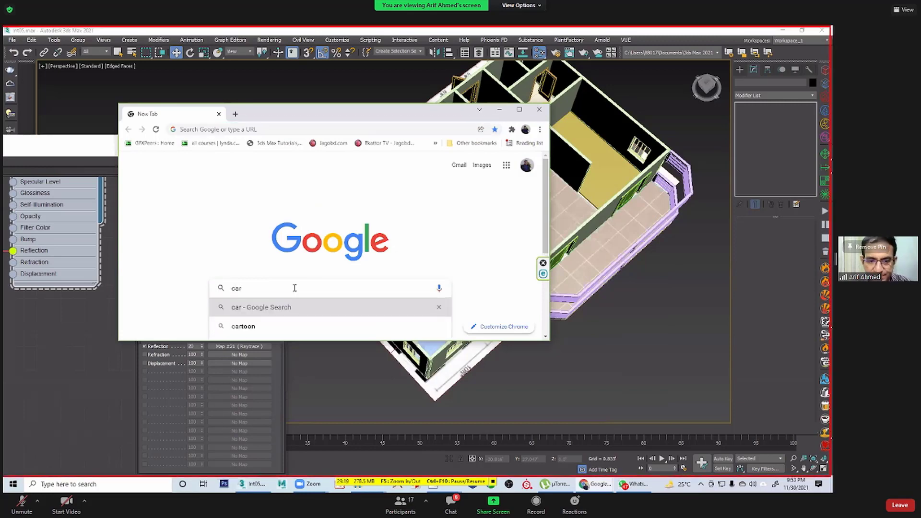
pyautogui.write('pe')
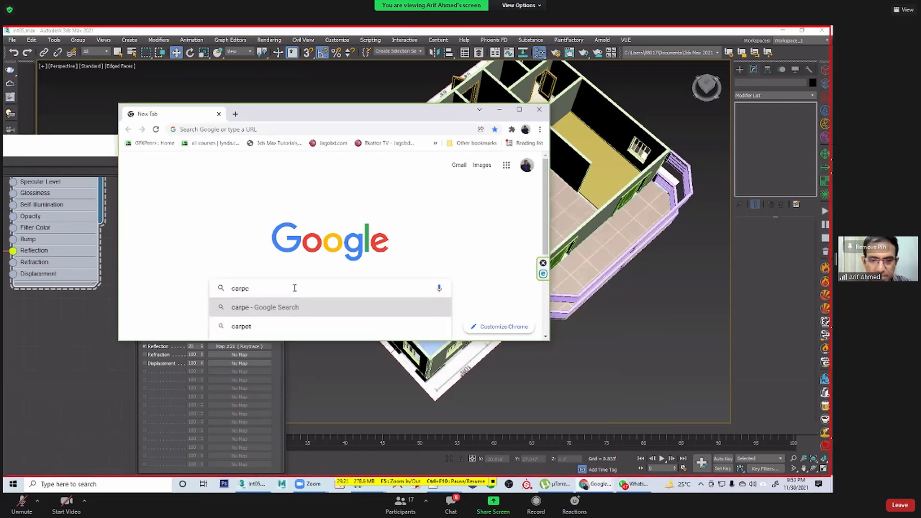
pyautogui.write('t')
pyautogui.press('Return')
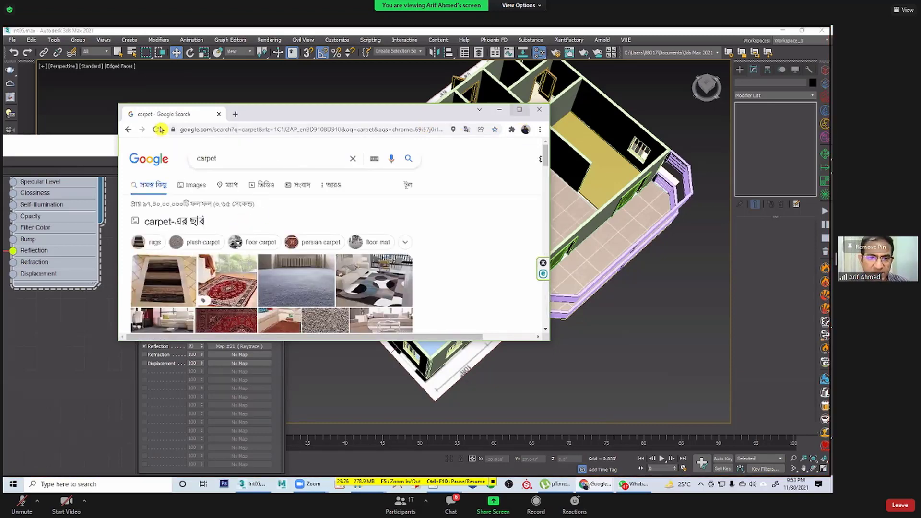
pyautogui.hotkey('alt', 'Tab')
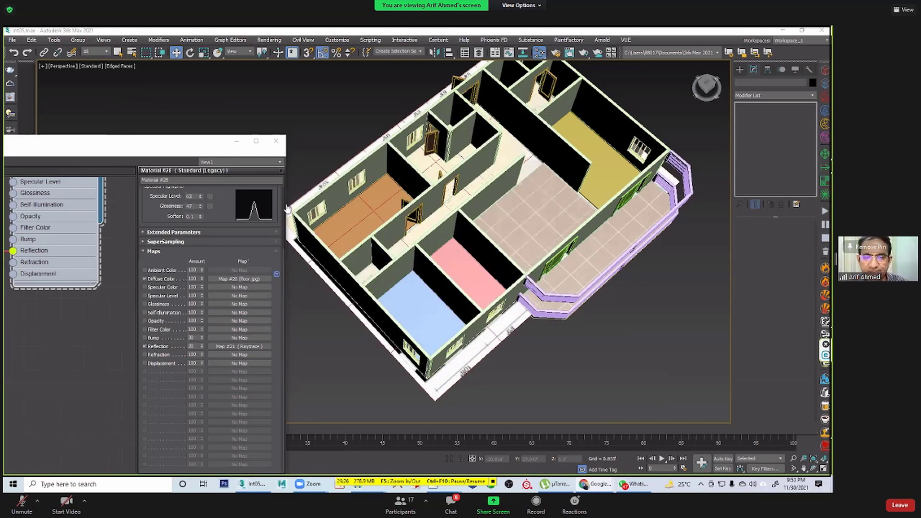
pyautogui.hotkey('alt', 'Tab')
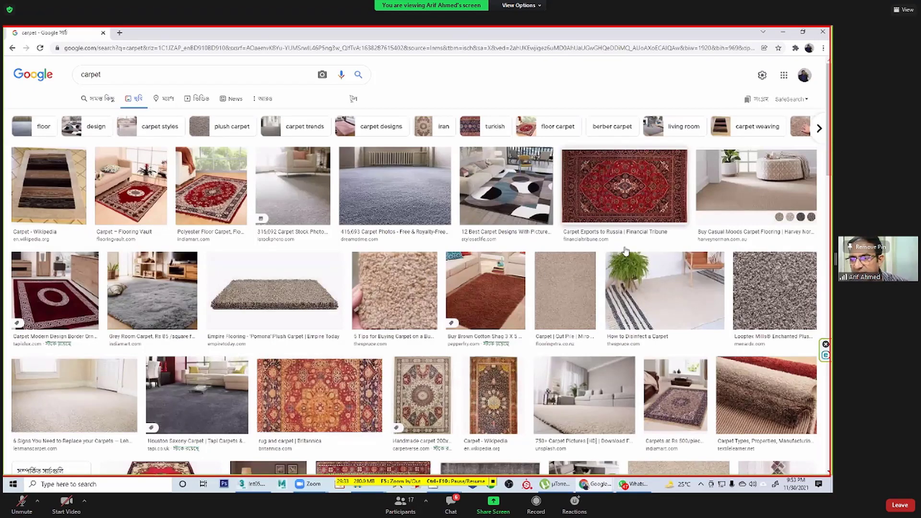
# Step: Save the handmade 200x300cm Iran Tabriz gonbad carpet image as "carpet" in the [(00Serve Human)] folder on drive F
pyautogui.scroll(-3, 628, 253)
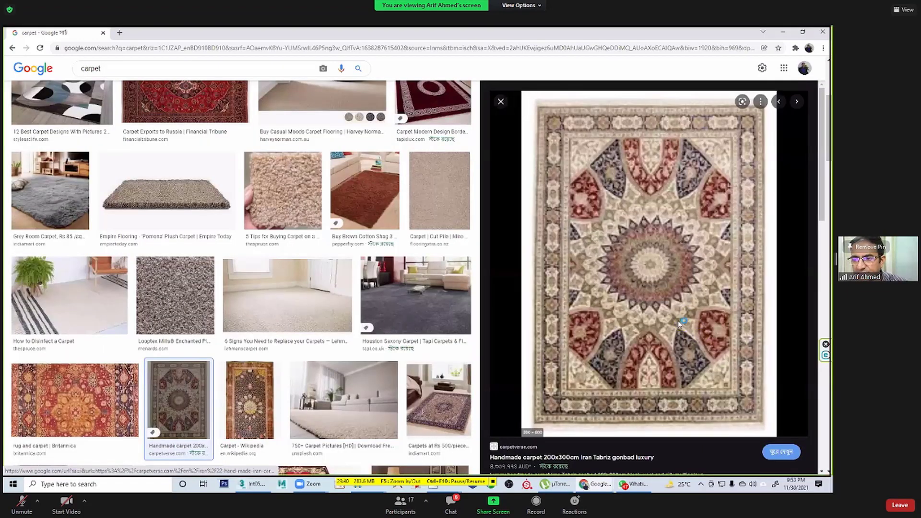
pyautogui.rightClick(679, 324)
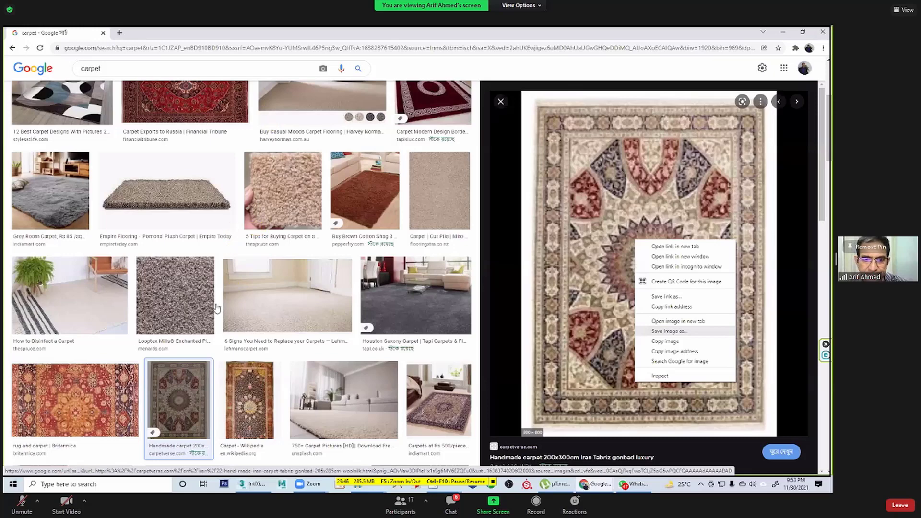
pyautogui.press('Return')
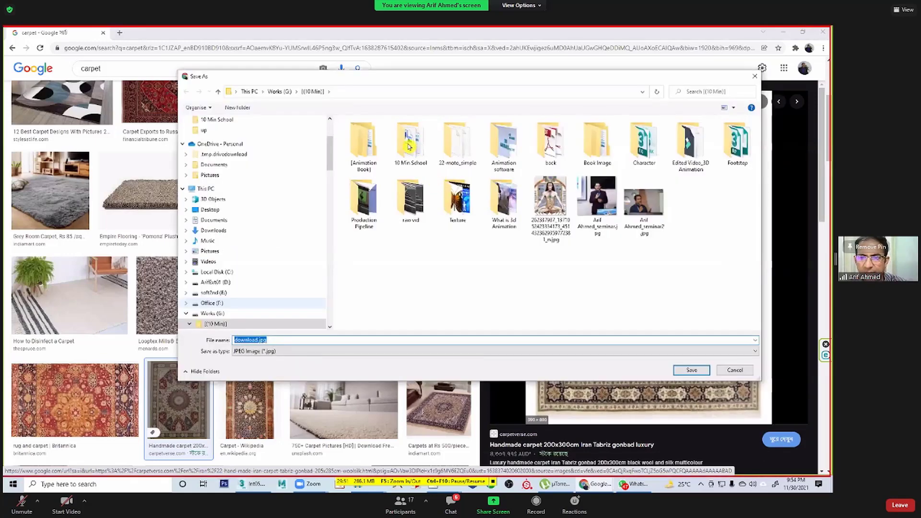
pyautogui.click(212, 303)
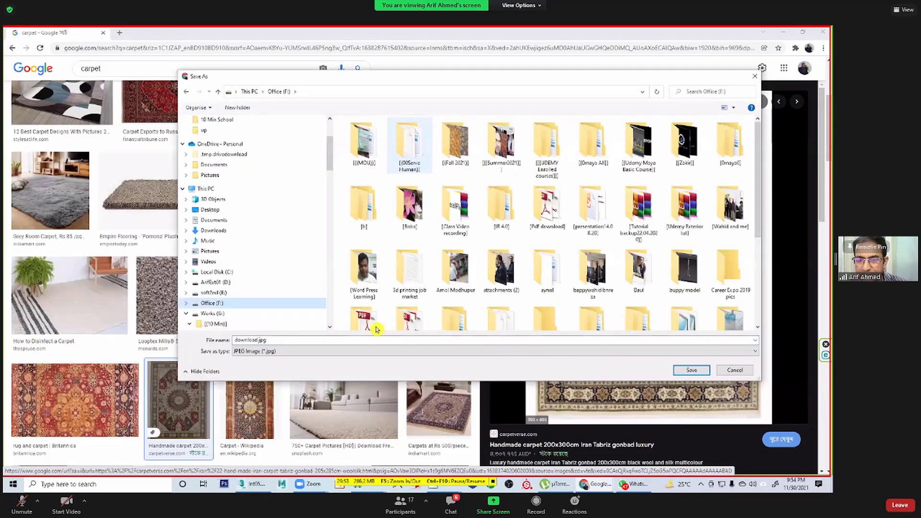
pyautogui.doubleClick(409, 148)
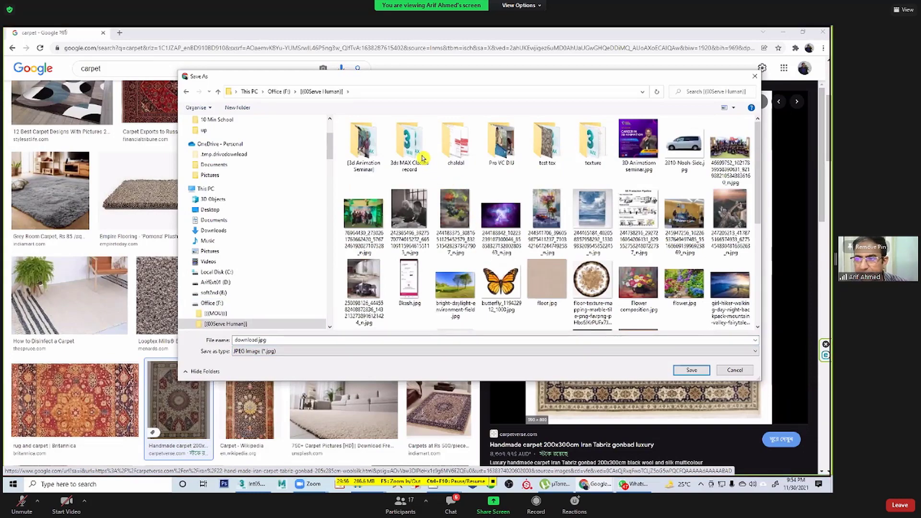
pyautogui.scroll(-3, 699, 273)
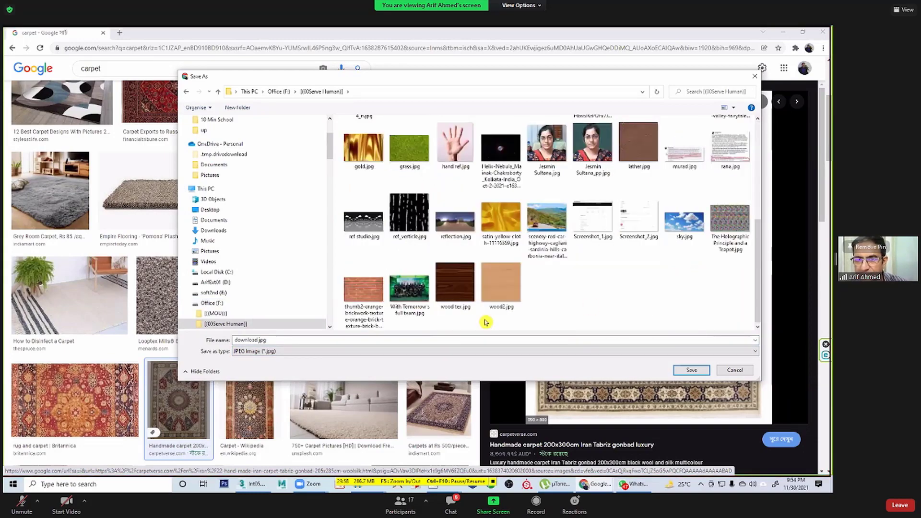
pyautogui.click(296, 343)
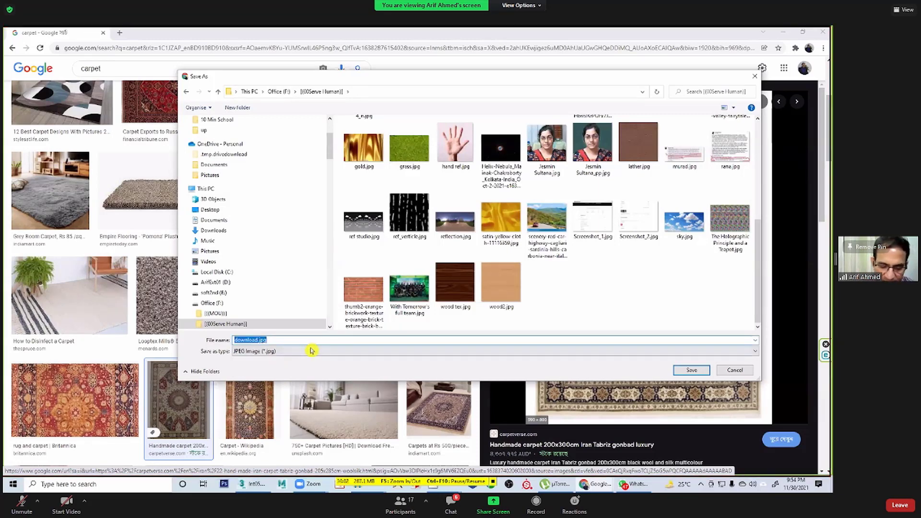
pyautogui.write('carpet')
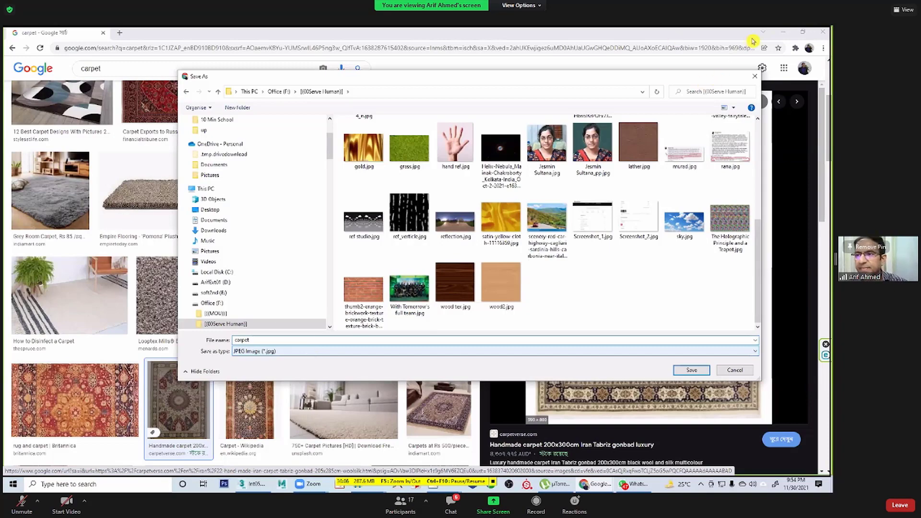
pyautogui.press('Return')
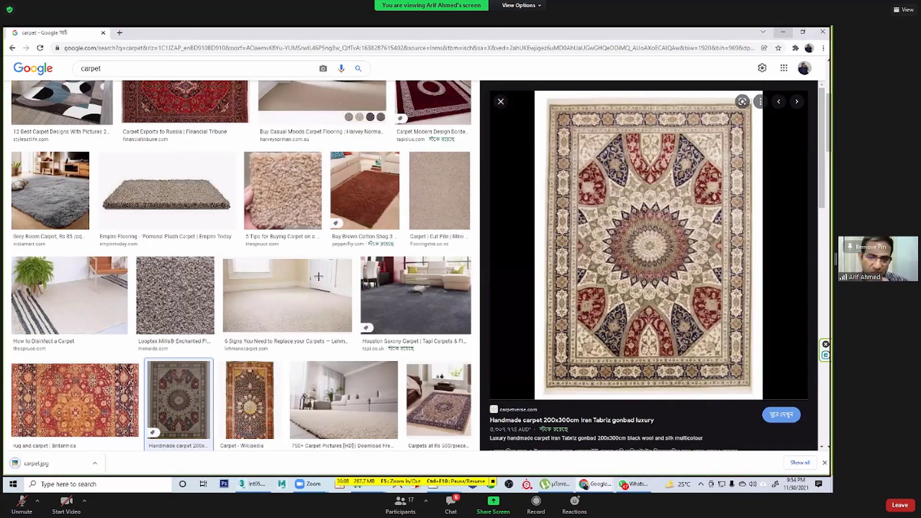
# Step: Switch to 3ds Max and create a thin AutoGrid box about 7.9' by 11.7' and 0.05' high on the large tiled room's floor
pyautogui.hotkey('alt', 'Tab')
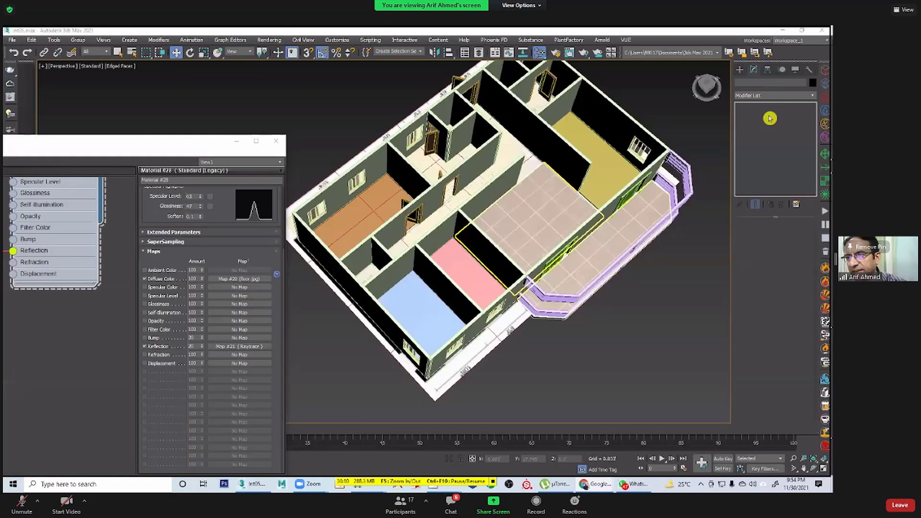
pyautogui.click(739, 81)
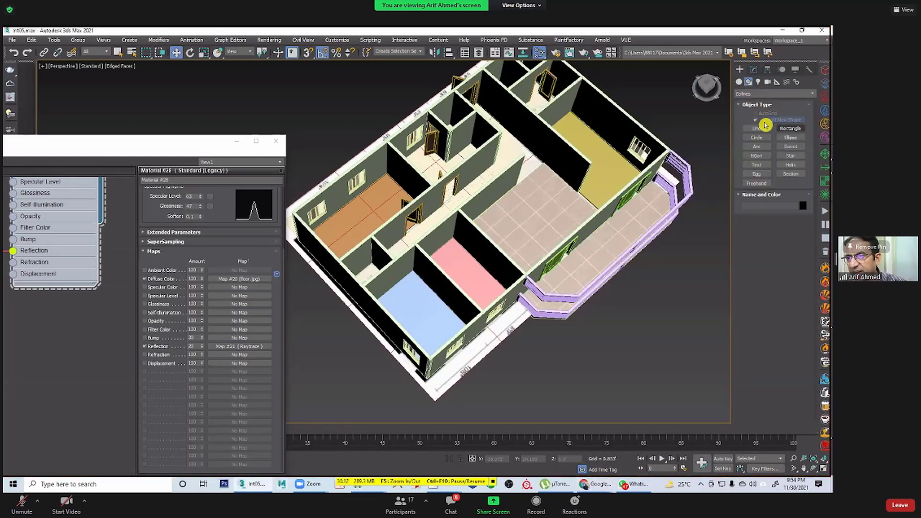
pyautogui.click(756, 122)
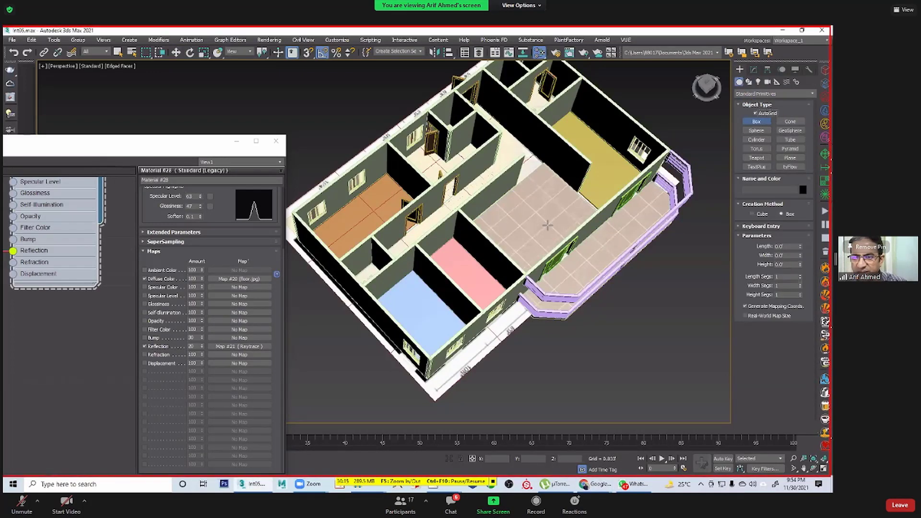
pyautogui.scroll(3, 521, 255)
pyautogui.moveTo(521, 255); pyautogui.dragTo(411, 316, button='middle')
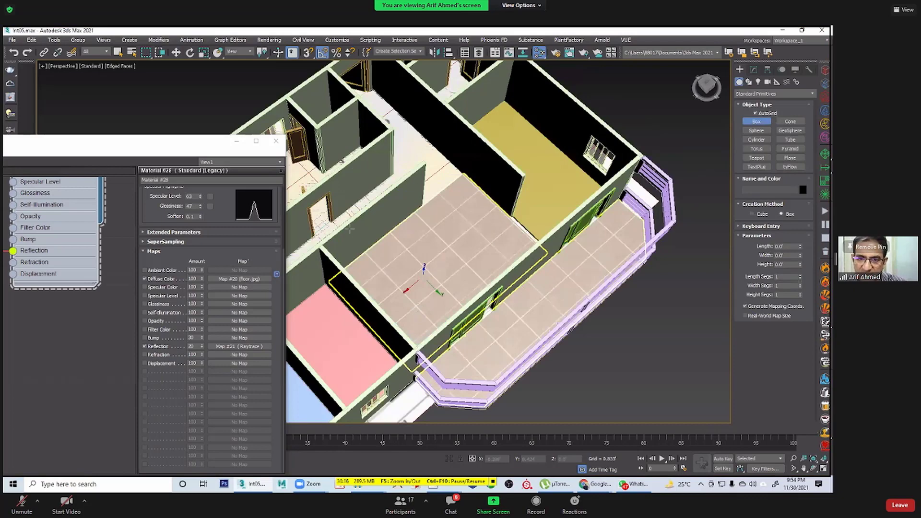
pyautogui.scroll(5, 350, 229)
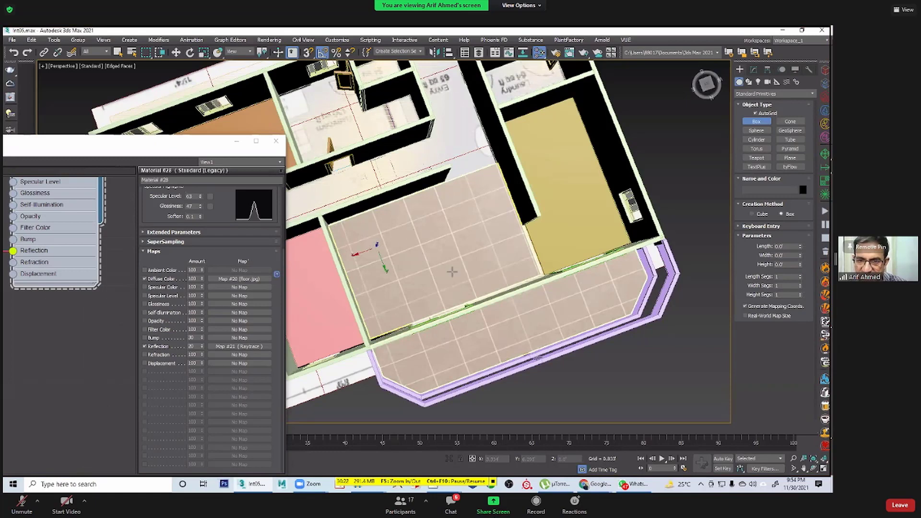
pyautogui.moveTo(372, 238); pyautogui.dragTo(505, 263)
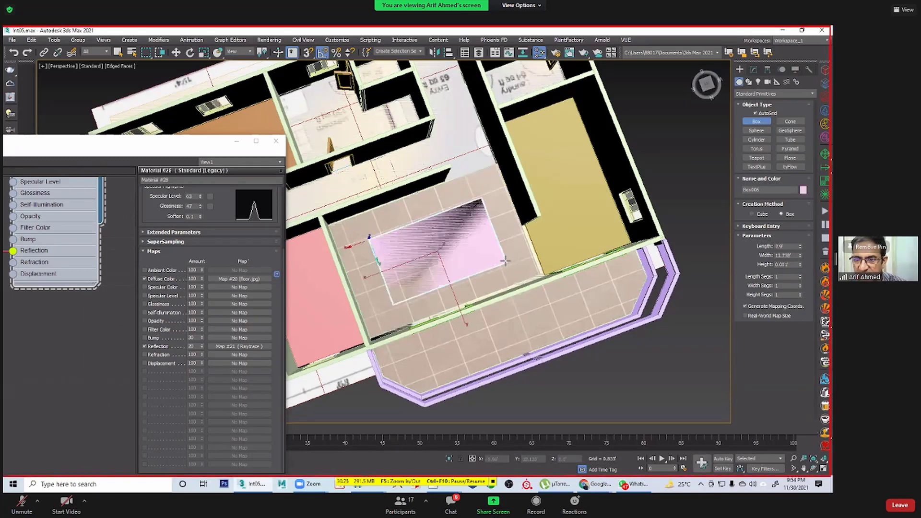
pyautogui.click(366, 215)
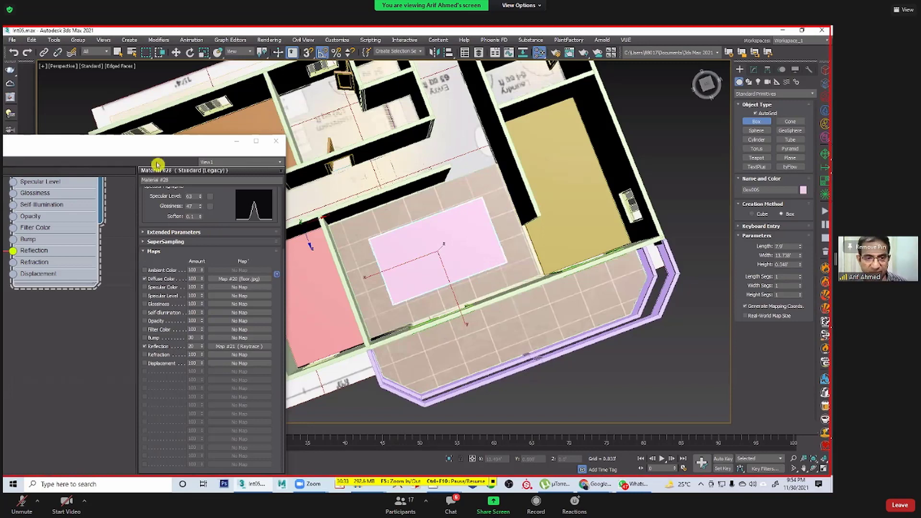
# Step: Add a new Scanline Standard (Legacy) material below the floor material in the Slate Material Editor and show its parameters
pyautogui.moveTo(189, 142); pyautogui.dragTo(282, 79)
pyautogui.rightClick(115, 279)
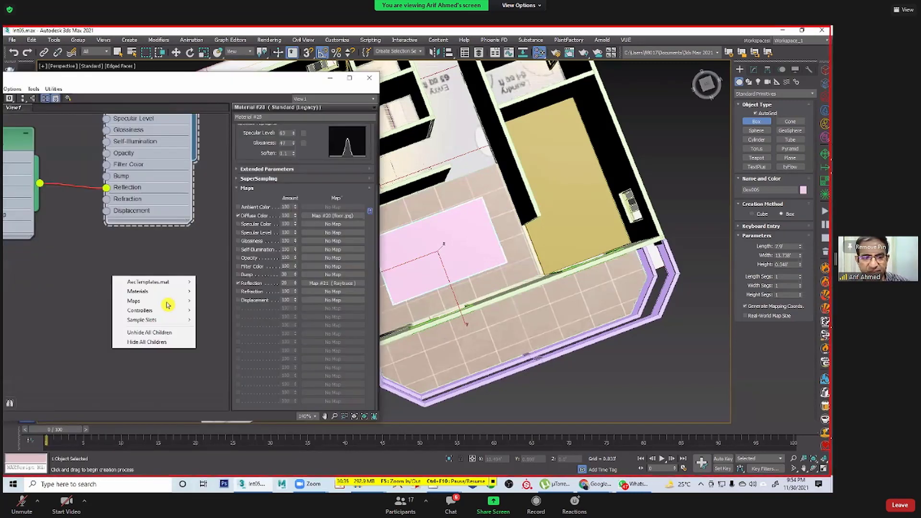
pyautogui.moveTo(169, 303)
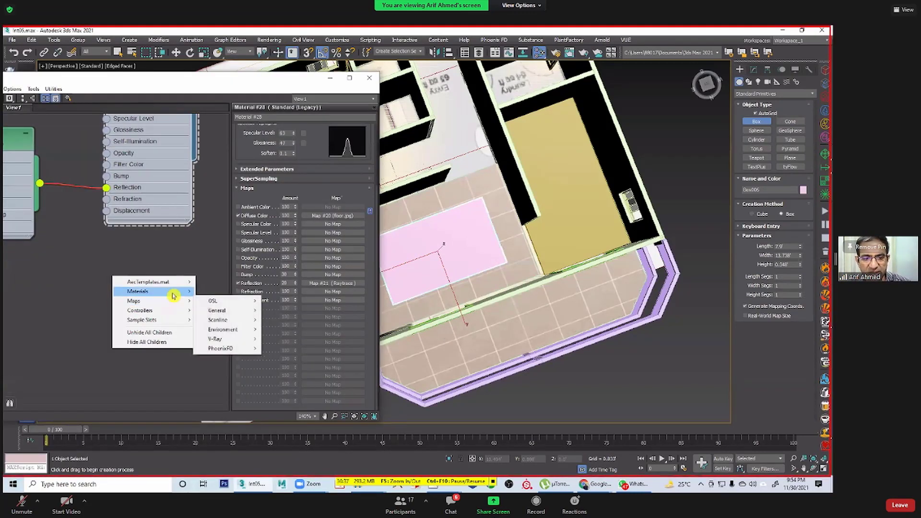
pyautogui.moveTo(226, 293)
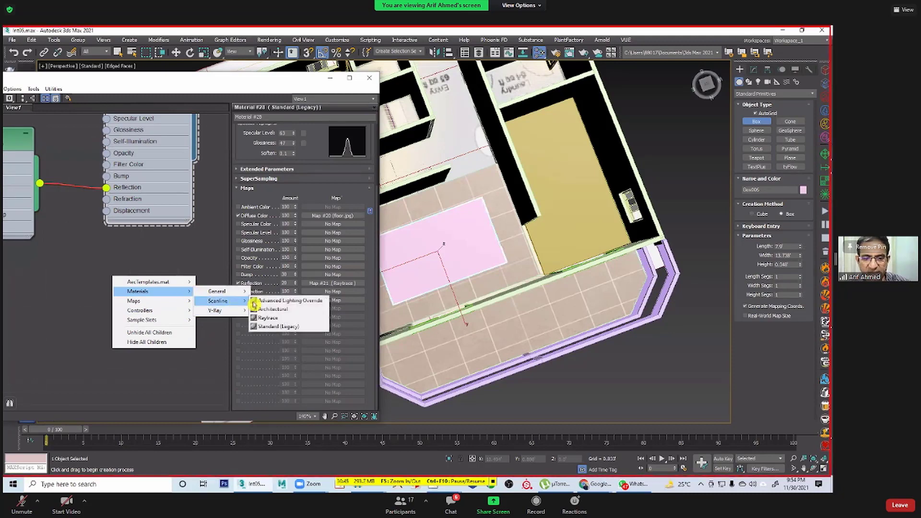
pyautogui.click(278, 327)
pyautogui.doubleClick(83, 275)
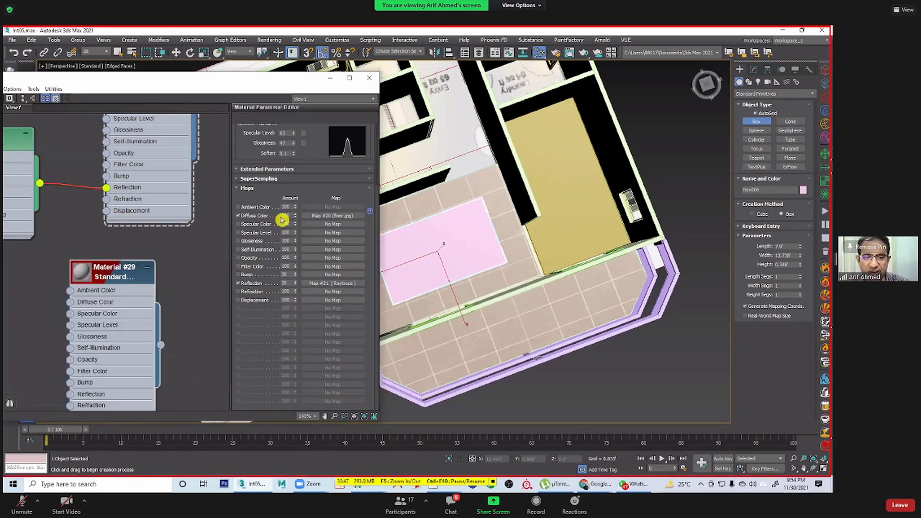
# Step: Assign a Bitmap map using carpet.jpg to the new material's Diffuse colour
pyautogui.click(296, 185)
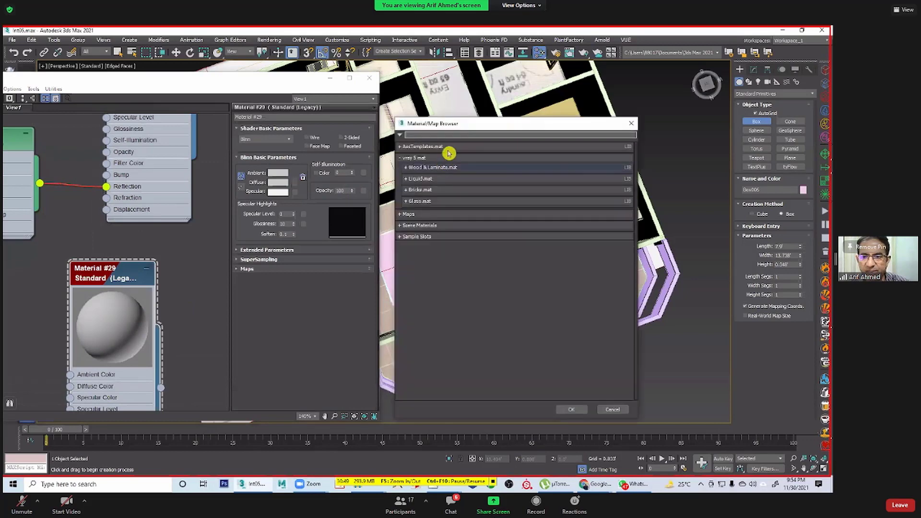
pyautogui.write('bi')
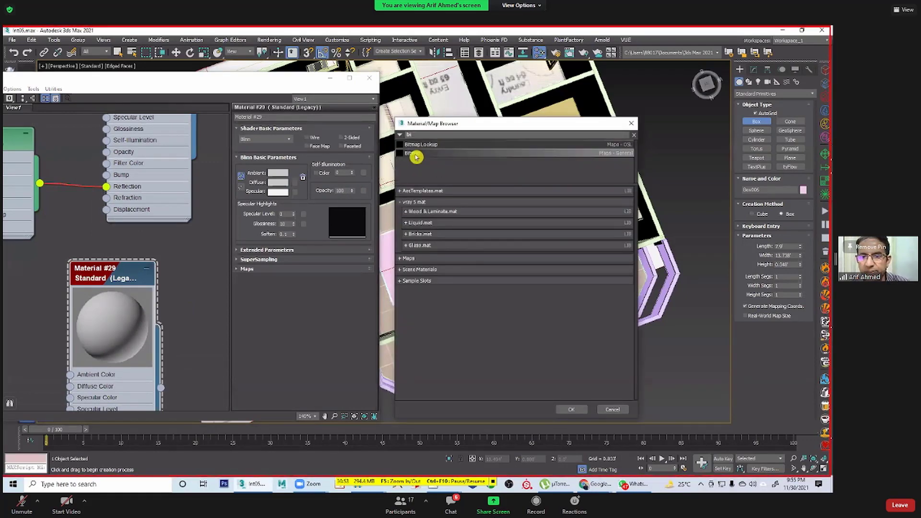
pyautogui.doubleClick(412, 154)
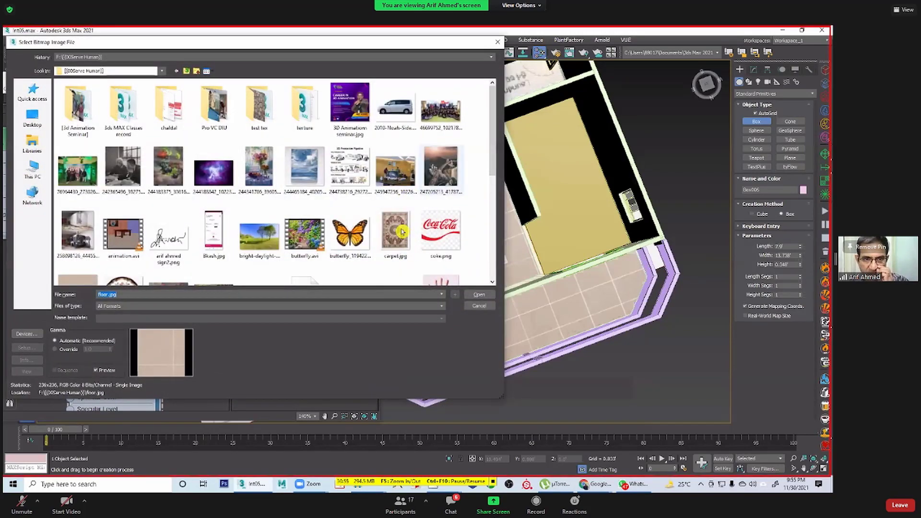
pyautogui.doubleClick(394, 231)
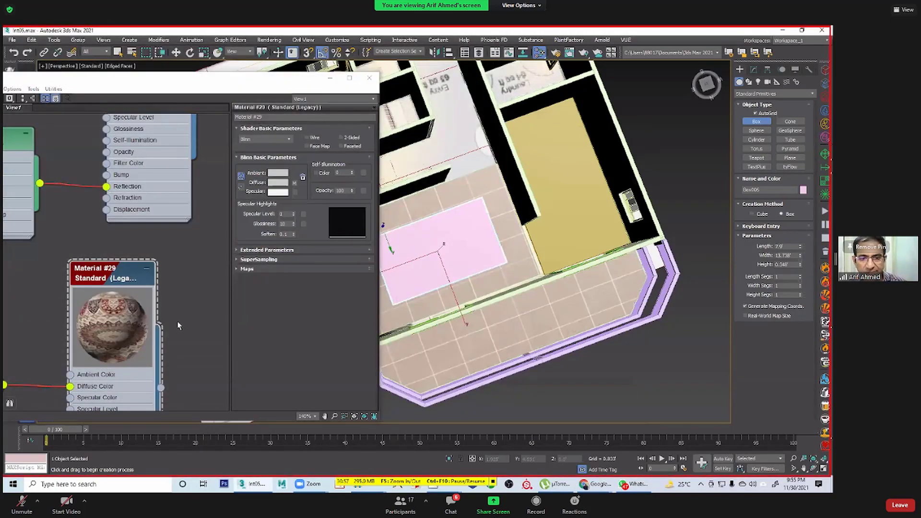
# Step: Crop the carpet bitmap's white margins to about U 0.052, V 0.031, W 0.913 and H 0.92, with cropping applied
pyautogui.moveTo(192, 260); pyautogui.dragTo(212, 201, button='middle')
pyautogui.scroll(-1, 80, 325)
pyautogui.moveTo(82, 303); pyautogui.dragTo(142, 271, button='middle')
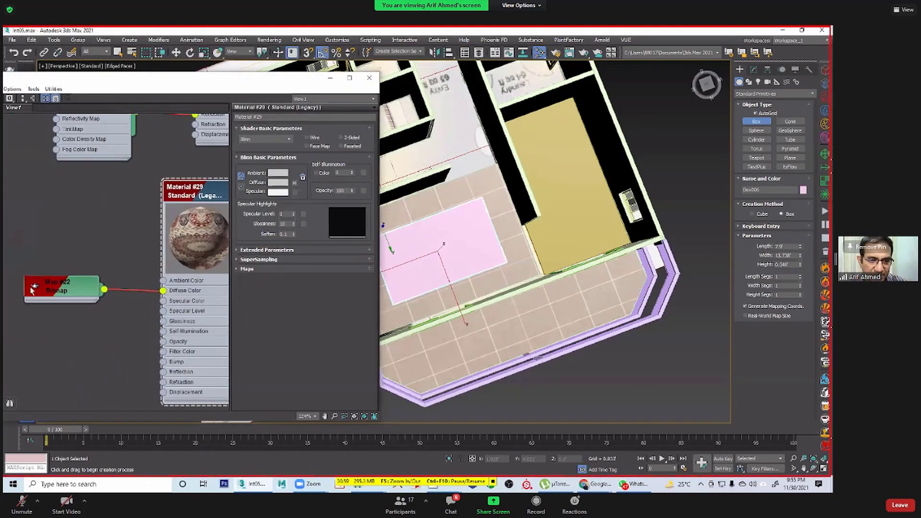
pyautogui.doubleClick(32, 290)
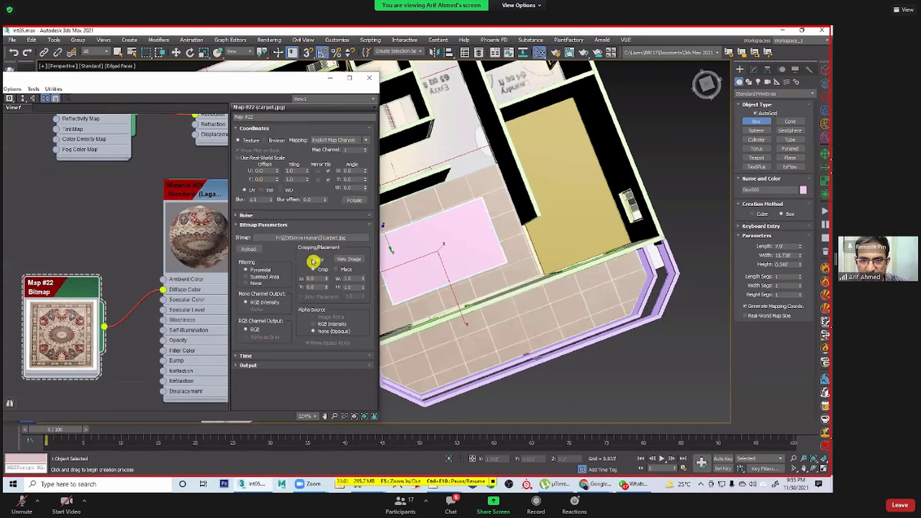
pyautogui.click(349, 259)
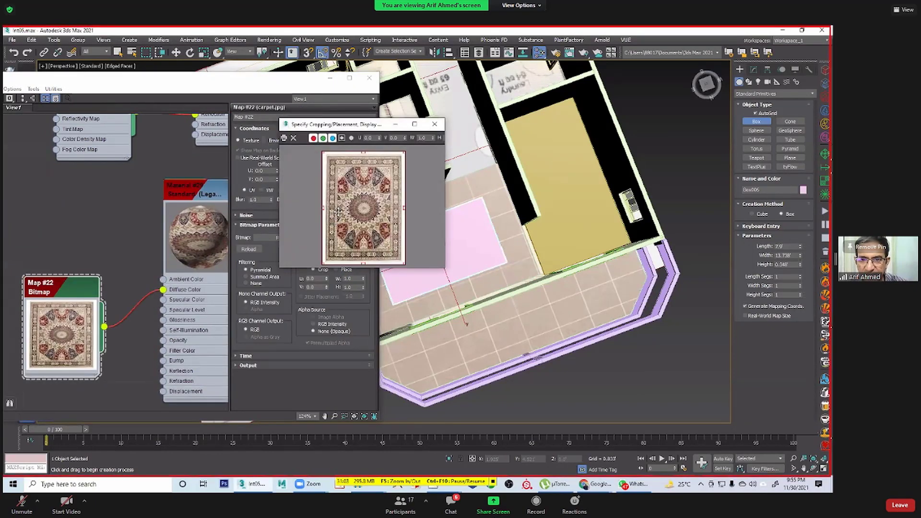
pyautogui.moveTo(323, 210); pyautogui.dragTo(326, 209)
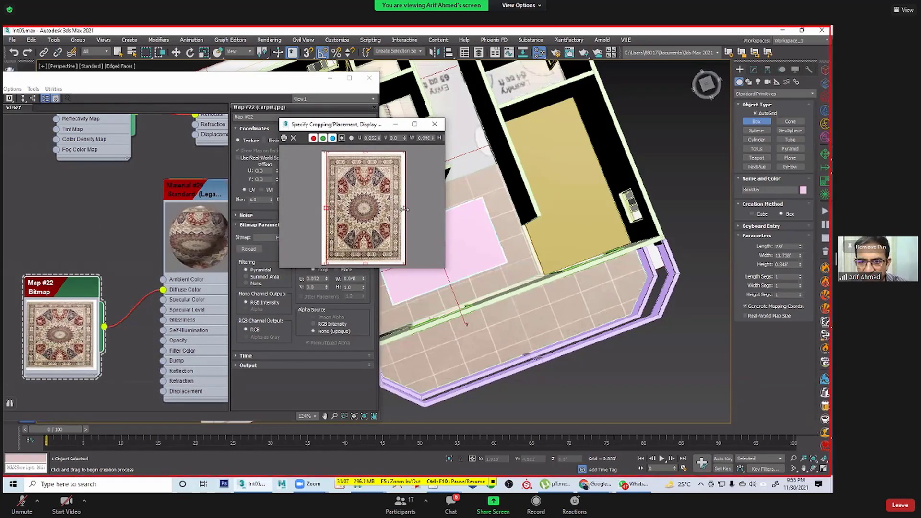
pyautogui.moveTo(404, 209); pyautogui.dragTo(403, 209)
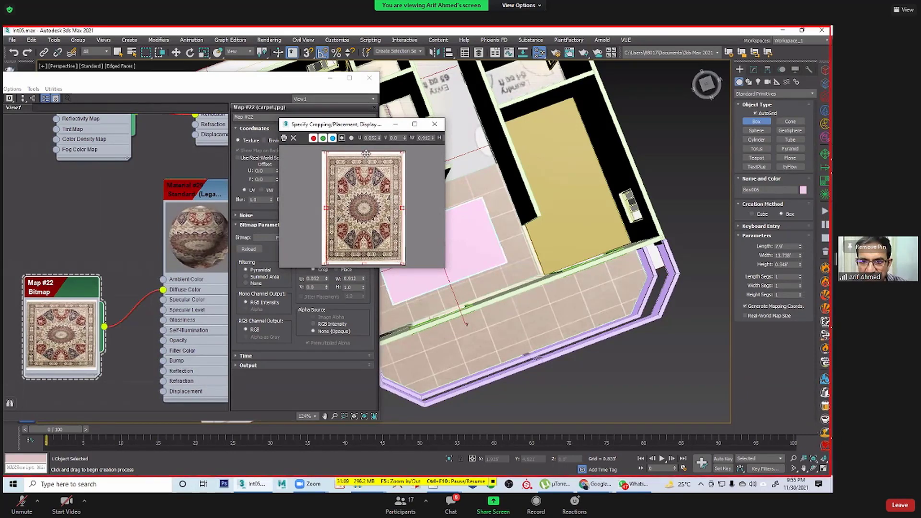
pyautogui.moveTo(366, 153); pyautogui.dragTo(366, 156)
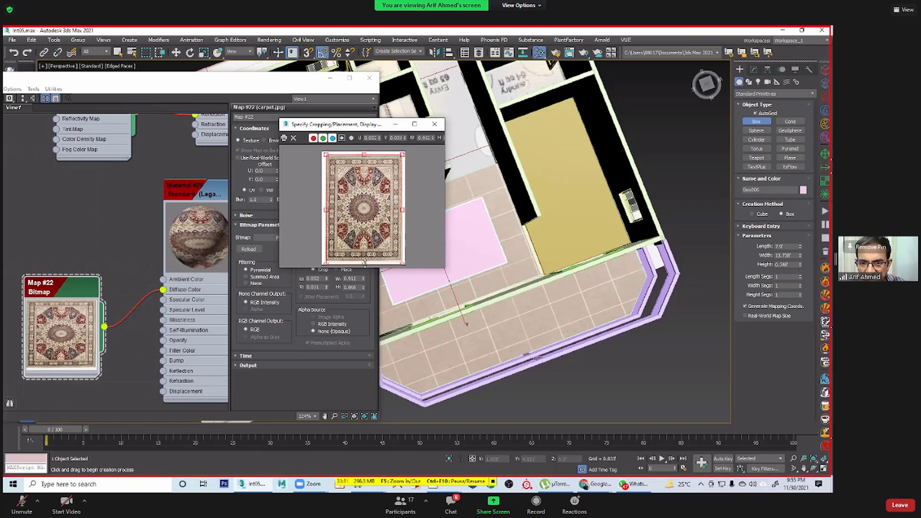
pyautogui.moveTo(365, 262); pyautogui.dragTo(364, 258)
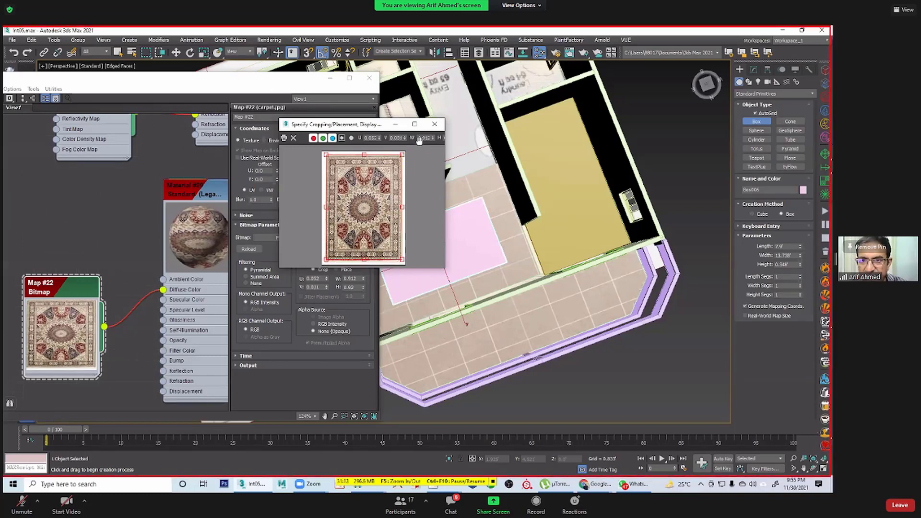
pyautogui.click(435, 124)
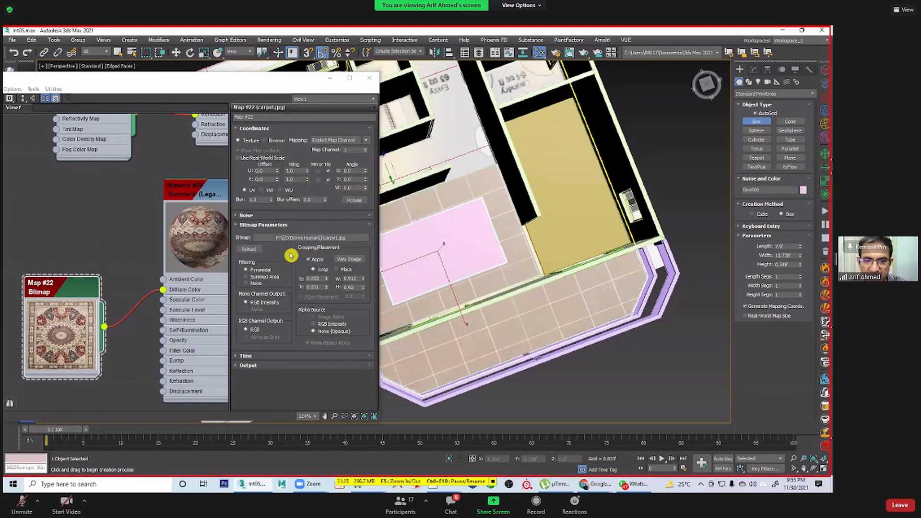
# Step: Assign the carpet material to the selected thin box and minimise the material editor
pyautogui.rightClick(195, 240)
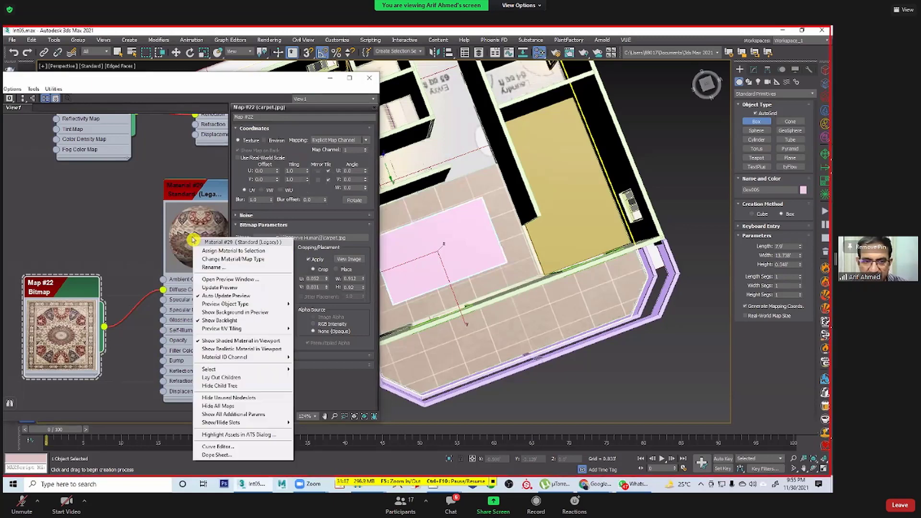
pyautogui.click(218, 251)
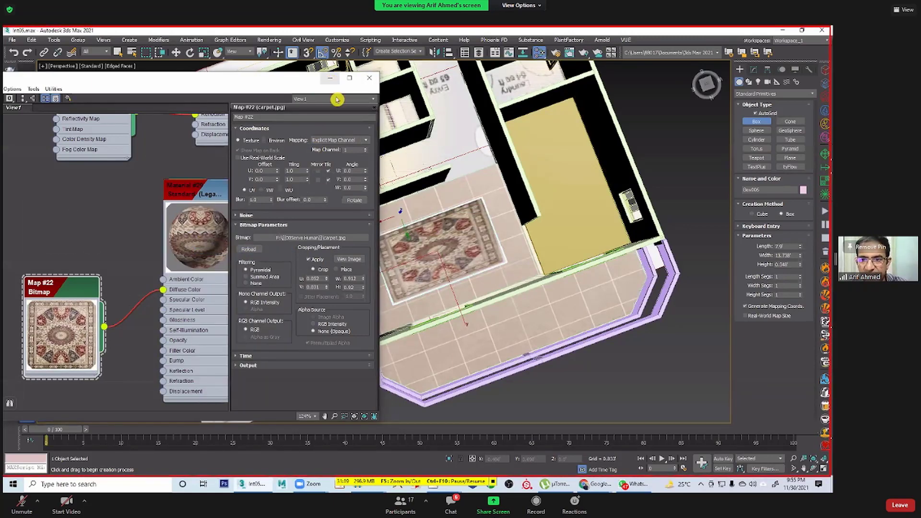
pyautogui.click(330, 78)
# Step: Move the carpet slightly across the tiled floor of the large room and deselect it
pyautogui.keyDown('alt'); pyautogui.moveTo(560, 303); pyautogui.dragTo(768, 115, button='middle'); pyautogui.keyUp('alt')
pyautogui.keyDown('alt'); pyautogui.moveTo(599, 200); pyautogui.dragTo(607, 202, button='middle'); pyautogui.keyUp('alt')
pyautogui.keyDown('alt'); pyautogui.moveTo(664, 245); pyautogui.dragTo(671, 247, button='middle'); pyautogui.keyUp('alt')
pyautogui.keyDown('alt'); pyautogui.moveTo(430, 257); pyautogui.dragTo(456, 278, button='middle'); pyautogui.keyUp('alt')
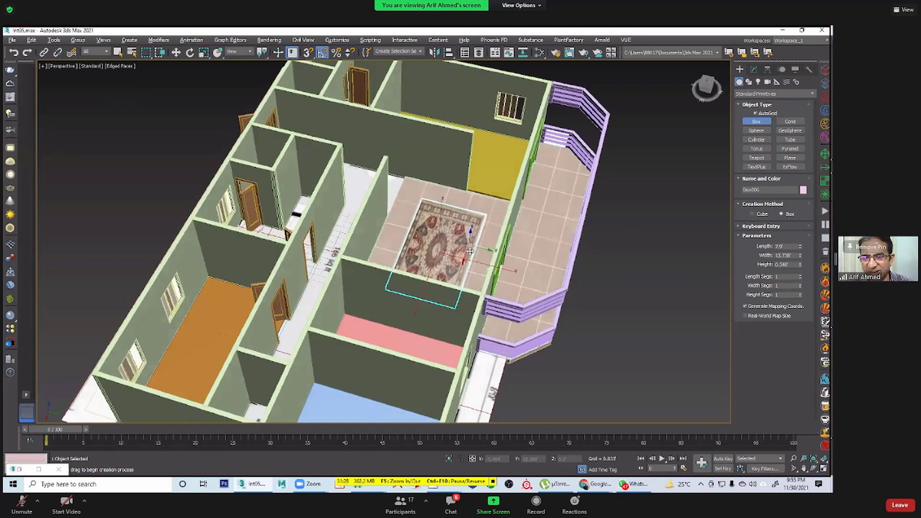
pyautogui.press('w')
pyautogui.moveTo(474, 264); pyautogui.dragTo(457, 284)
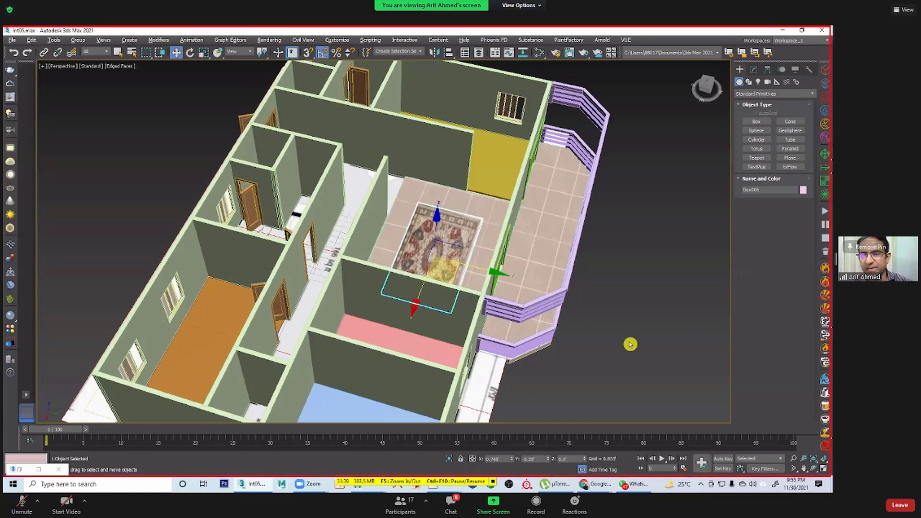
pyautogui.click(572, 341)
# Step: Examine the carpeted room, the balcony and the other rooms of the apartment from several angles
pyautogui.moveTo(573, 341)
pyautogui.keyDown('alt'); pyautogui.mouseDown(button='middle')
pyautogui.moveTo(551, 345)
pyautogui.moveTo(583, 338)
pyautogui.mouseUp(button='middle'); pyautogui.keyUp('alt')
pyautogui.moveTo(450, 299); pyautogui.dragTo(489, 264, button='middle')
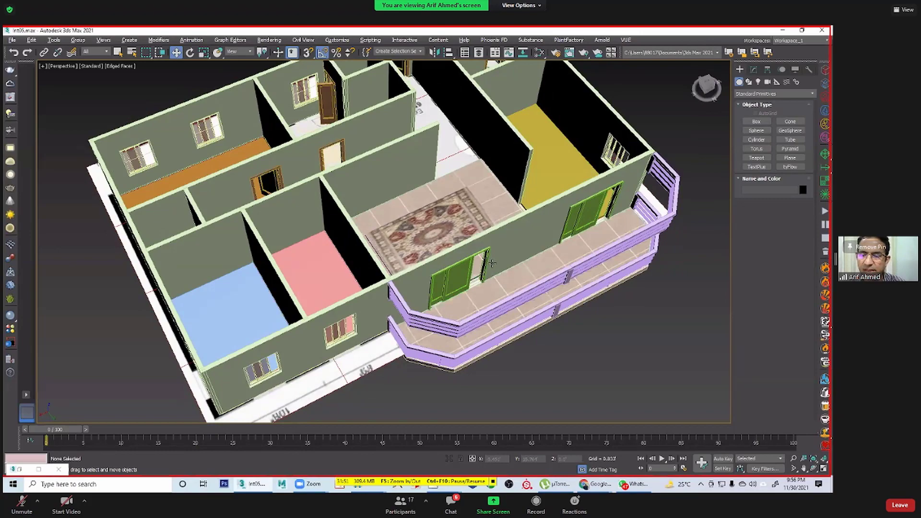
pyautogui.keyDown('alt'); pyautogui.moveTo(433, 263); pyautogui.dragTo(448, 248, button='middle'); pyautogui.keyUp('alt')
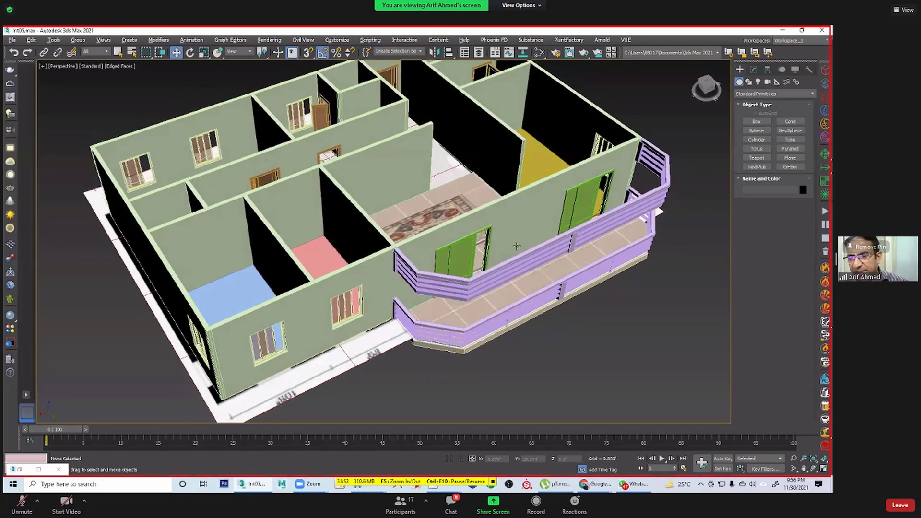
pyautogui.keyDown('alt'); pyautogui.moveTo(517, 246); pyautogui.dragTo(392, 267, button='middle'); pyautogui.keyUp('alt')
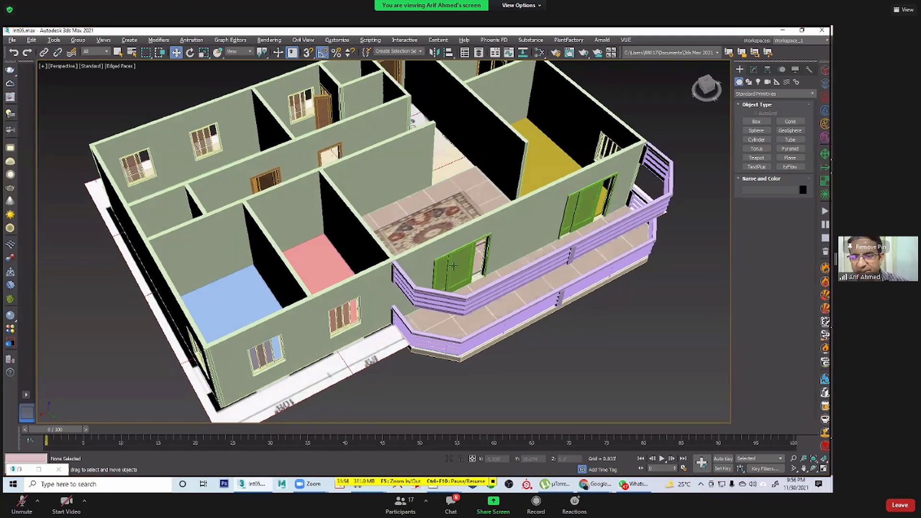
pyautogui.moveTo(452, 265)
pyautogui.keyDown('alt'); pyautogui.mouseDown(button='middle')
pyautogui.moveTo(484, 255)
pyautogui.moveTo(446, 273)
pyautogui.moveTo(445, 266)
pyautogui.mouseUp(button='middle'); pyautogui.keyUp('alt')
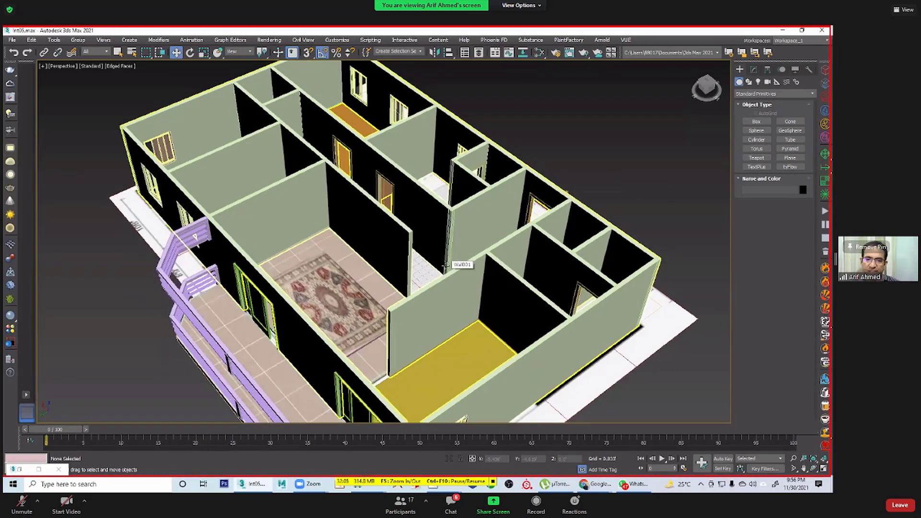
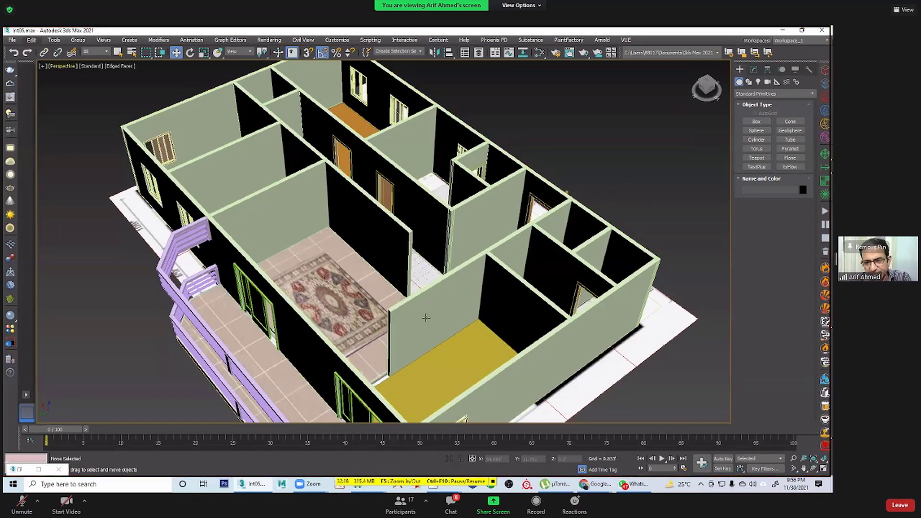
pyautogui.keyDown('alt'); pyautogui.moveTo(454, 323); pyautogui.dragTo(508, 335, button='middle'); pyautogui.keyUp('alt')
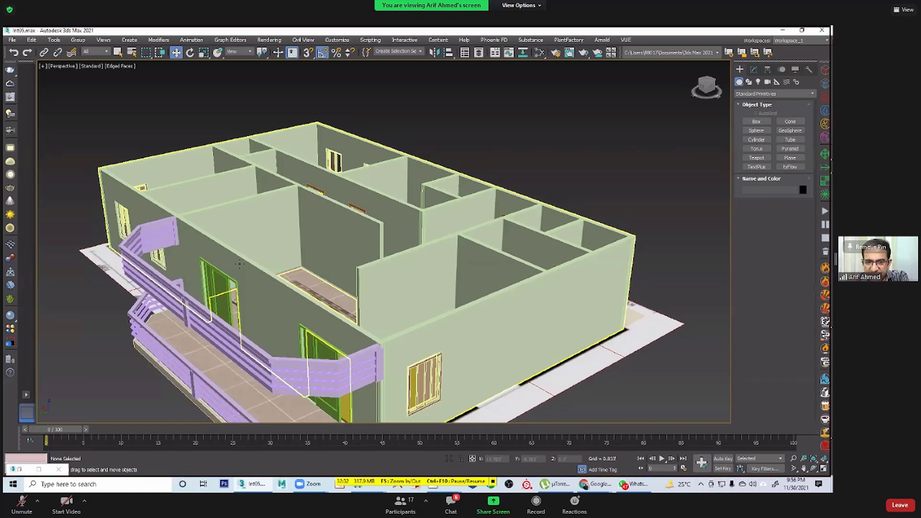
pyautogui.click(303, 244)
pyautogui.click(541, 140)
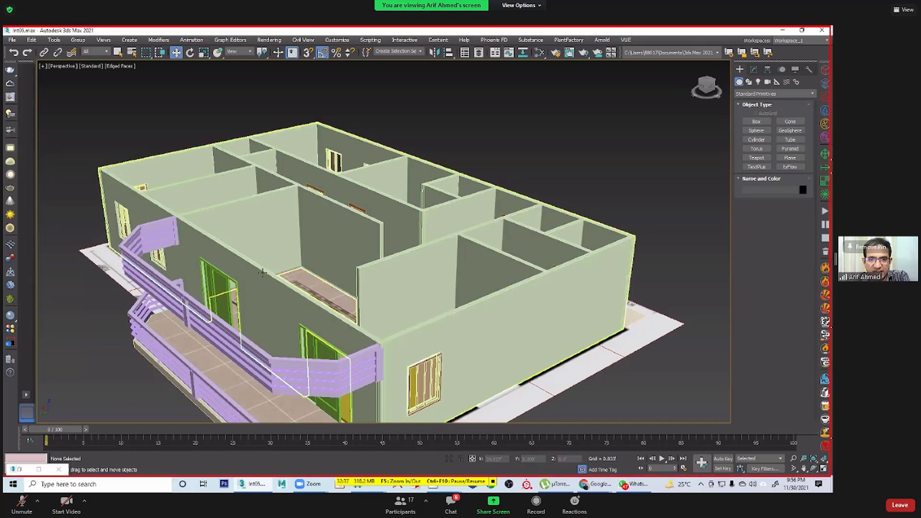
pyautogui.moveTo(293, 258)
pyautogui.keyDown('alt'); pyautogui.mouseDown(button='middle')
pyautogui.moveTo(286, 283)
pyautogui.moveTo(282, 272)
pyautogui.mouseUp(button='middle'); pyautogui.keyUp('alt')
pyautogui.keyDown('alt'); pyautogui.moveTo(144, 202); pyautogui.dragTo(120, 228, button='middle'); pyautogui.keyUp('alt')
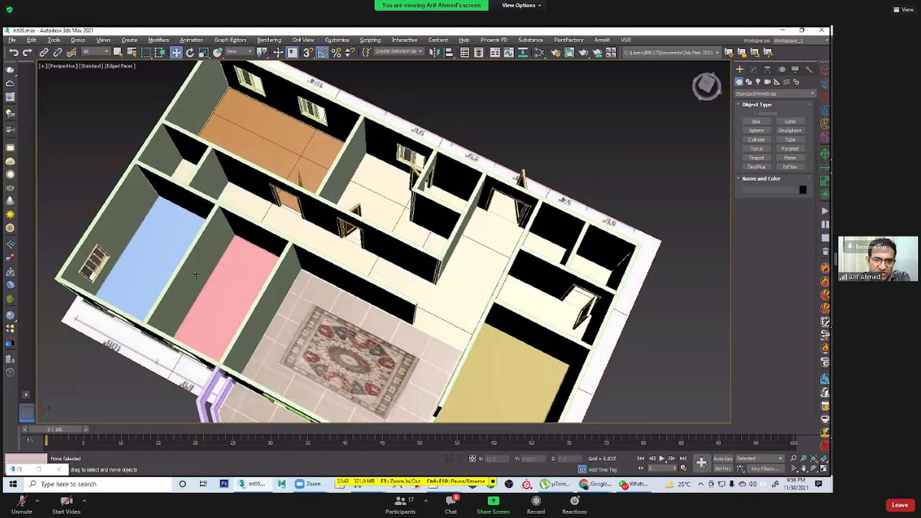
# Step: Copy the brown room's pivot door across the hallway and position the copy in the pink room's hallway wall
pyautogui.keyDown('alt'); pyautogui.moveTo(258, 260); pyautogui.dragTo(220, 278, button='middle'); pyautogui.keyUp('alt')
pyautogui.keyDown('alt'); pyautogui.moveTo(215, 245); pyautogui.dragTo(207, 230, button='middle'); pyautogui.keyUp('alt')
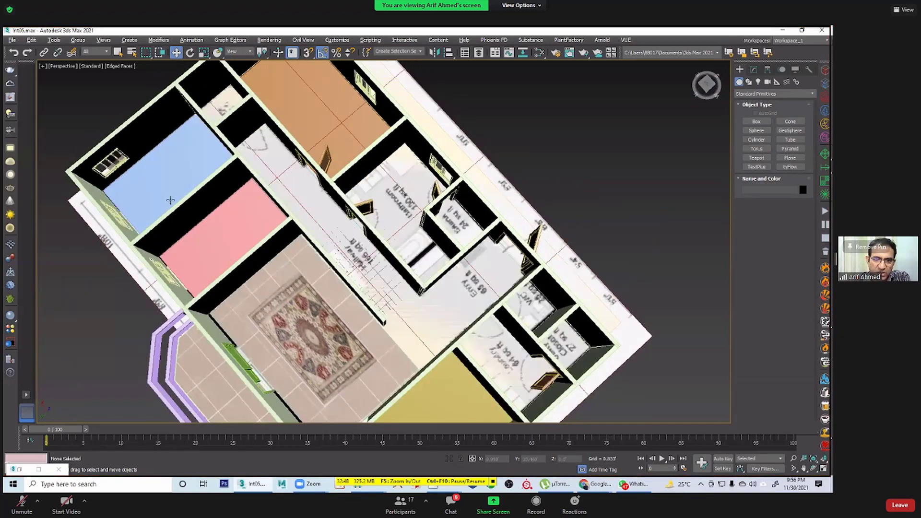
pyautogui.keyDown('alt'); pyautogui.moveTo(170, 200); pyautogui.dragTo(221, 208, button='middle'); pyautogui.keyUp('alt')
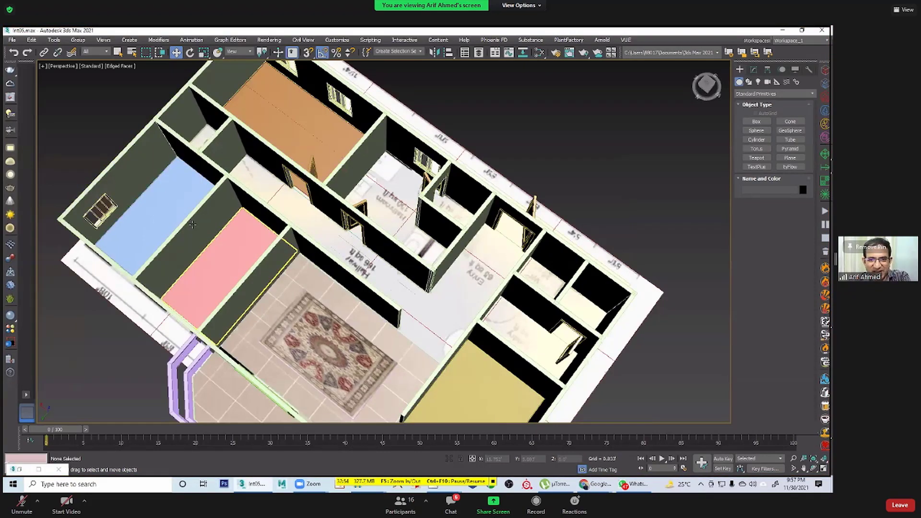
pyautogui.keyDown('alt'); pyautogui.moveTo(227, 207); pyautogui.dragTo(149, 285, button='middle'); pyautogui.keyUp('alt')
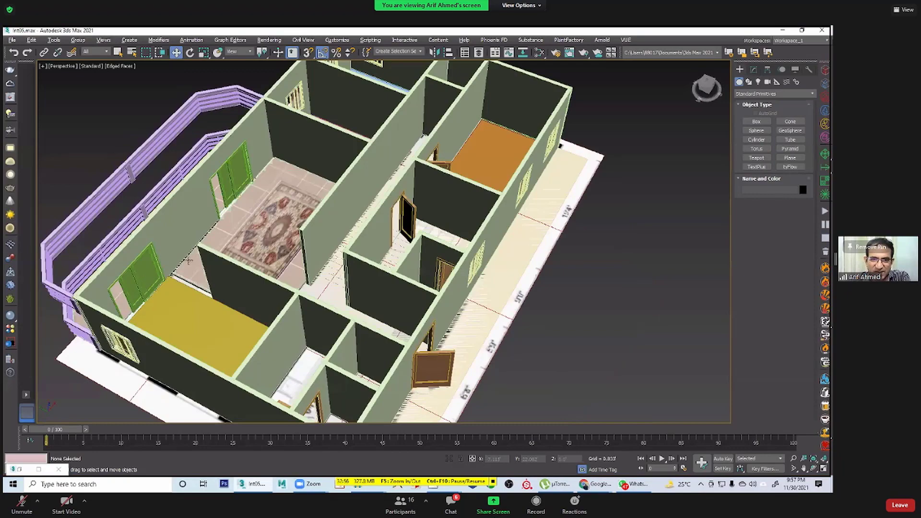
pyautogui.keyDown('alt'); pyautogui.moveTo(188, 260); pyautogui.dragTo(150, 320, button='middle'); pyautogui.keyUp('alt')
pyautogui.keyDown('alt'); pyautogui.moveTo(239, 306); pyautogui.dragTo(279, 293, button='middle'); pyautogui.keyUp('alt')
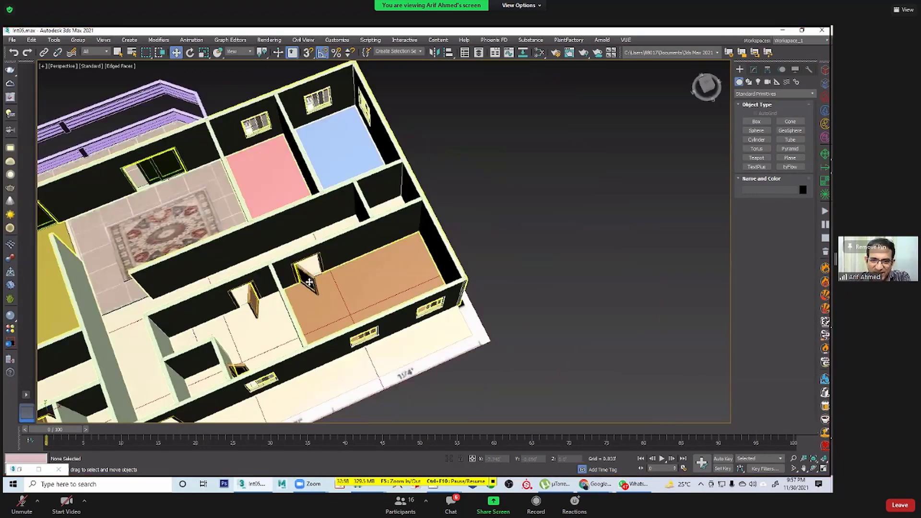
pyautogui.click(309, 282)
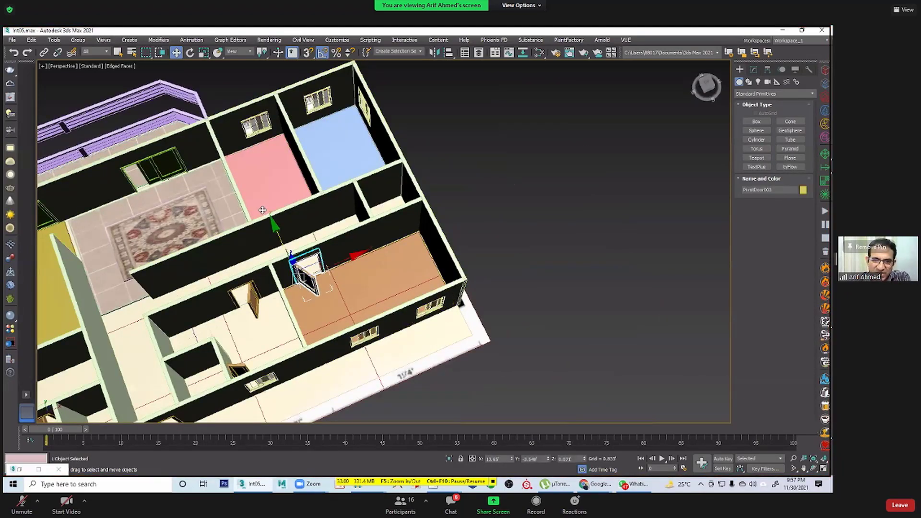
pyautogui.keyDown('shift'); pyautogui.moveTo(263, 210); pyautogui.dragTo(259, 202); pyautogui.keyUp('shift')
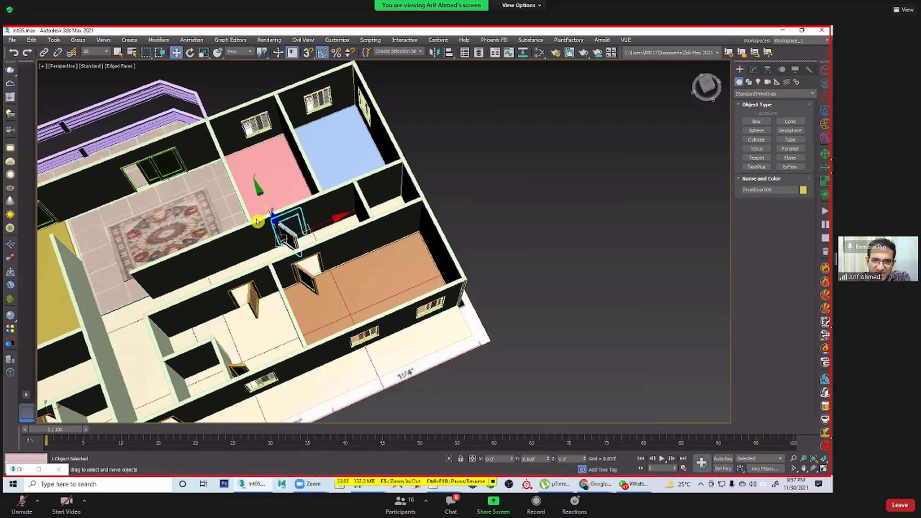
pyautogui.click(420, 291)
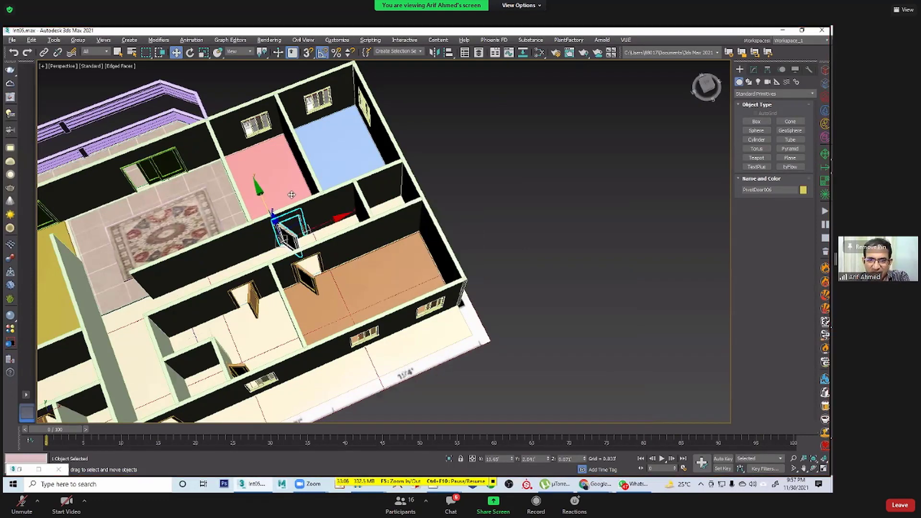
pyautogui.keyDown('alt'); pyautogui.moveTo(292, 195); pyautogui.dragTo(291, 196, button='middle'); pyautogui.keyUp('alt')
pyautogui.moveTo(346, 260); pyautogui.dragTo(358, 265)
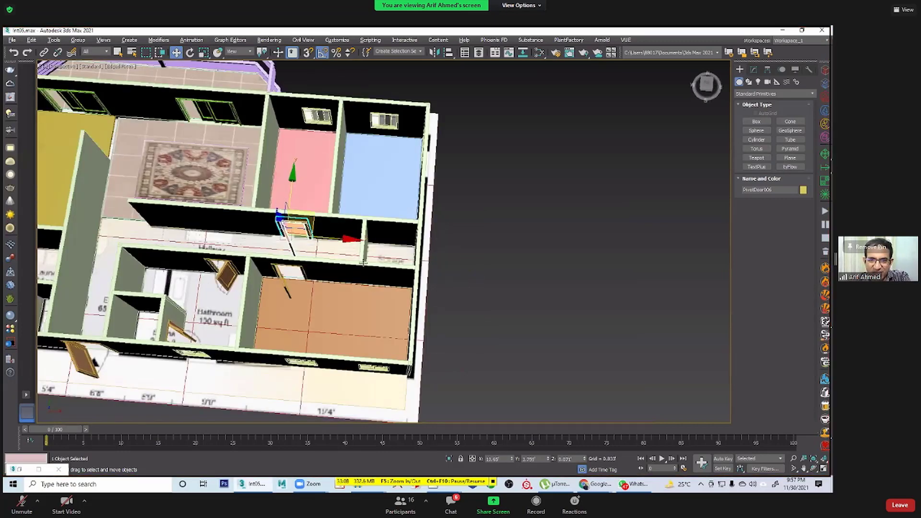
# Step: Copy the pink room's door along the hallway wall to form the blue room's doorway
pyautogui.keyDown('alt'); pyautogui.moveTo(376, 233); pyautogui.dragTo(383, 225, button='middle'); pyautogui.keyUp('alt')
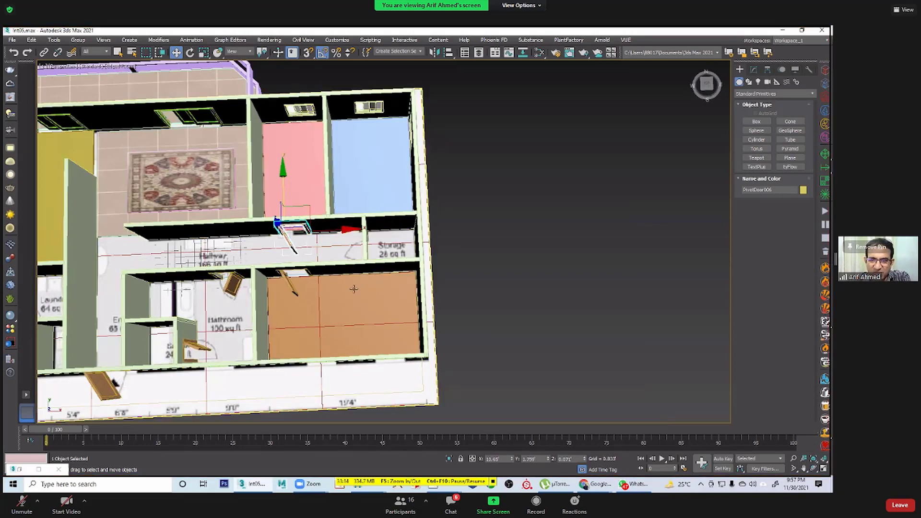
pyautogui.keyDown('alt'); pyautogui.moveTo(386, 275); pyautogui.dragTo(324, 226, button='middle'); pyautogui.keyUp('alt')
pyautogui.moveTo(320, 227)
pyautogui.mouseDown()
pyautogui.moveTo(311, 229)
pyautogui.moveTo(387, 210)
pyautogui.moveTo(370, 239)
pyautogui.mouseUp()
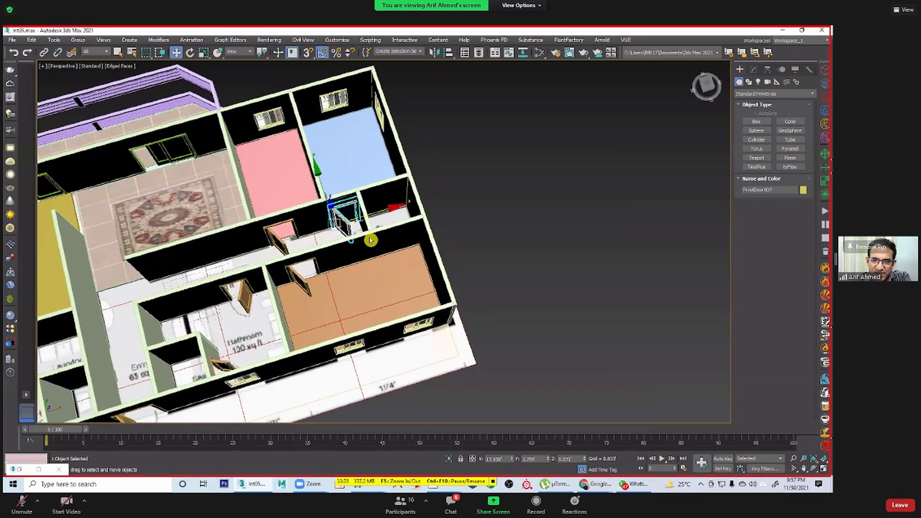
pyautogui.click(416, 290)
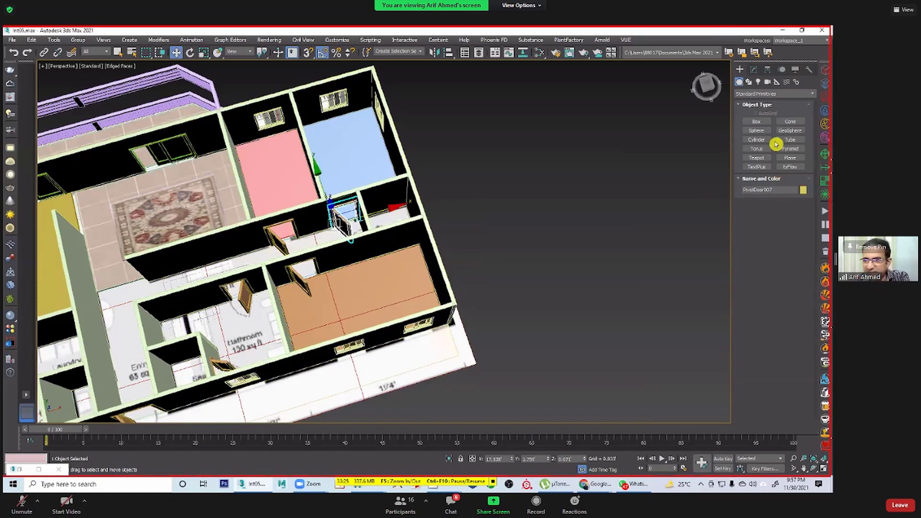
# Step: Set the blue room door's width to 2.0' and shift it slightly along the wall towards the storage room
pyautogui.click(753, 69)
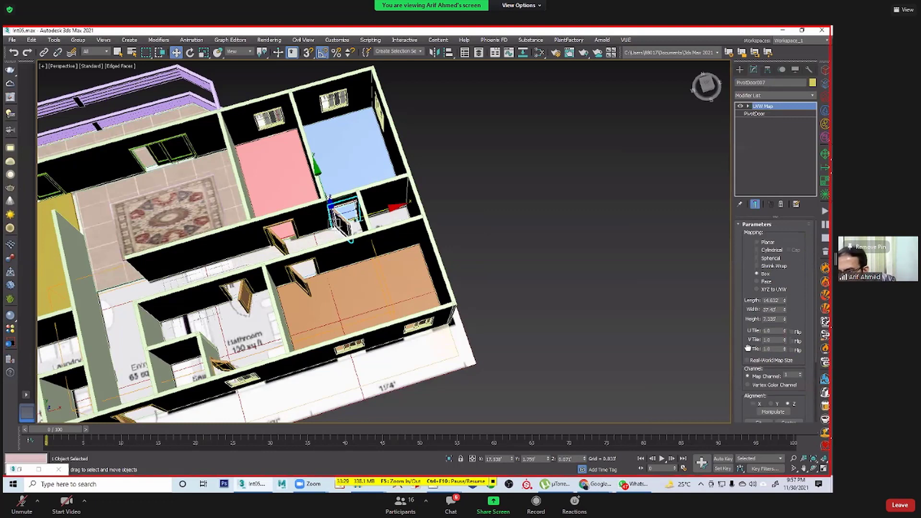
pyautogui.click(761, 115)
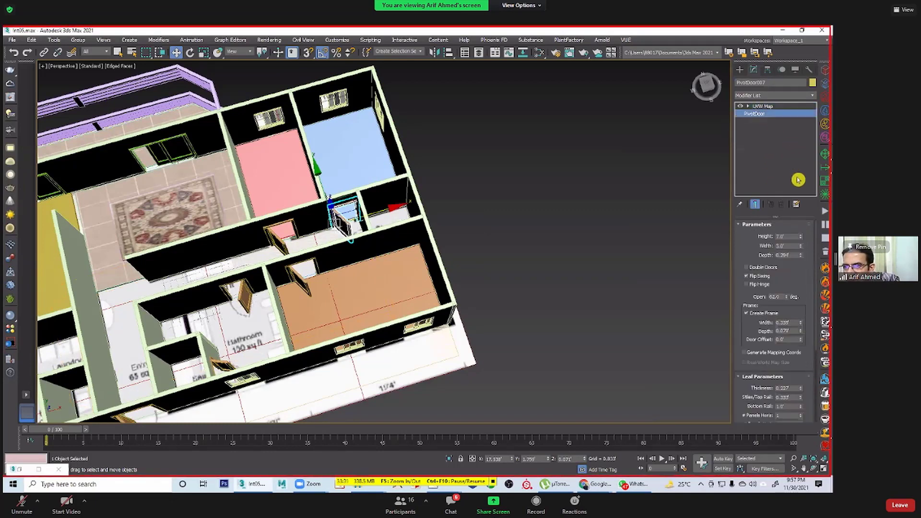
pyautogui.click(793, 245)
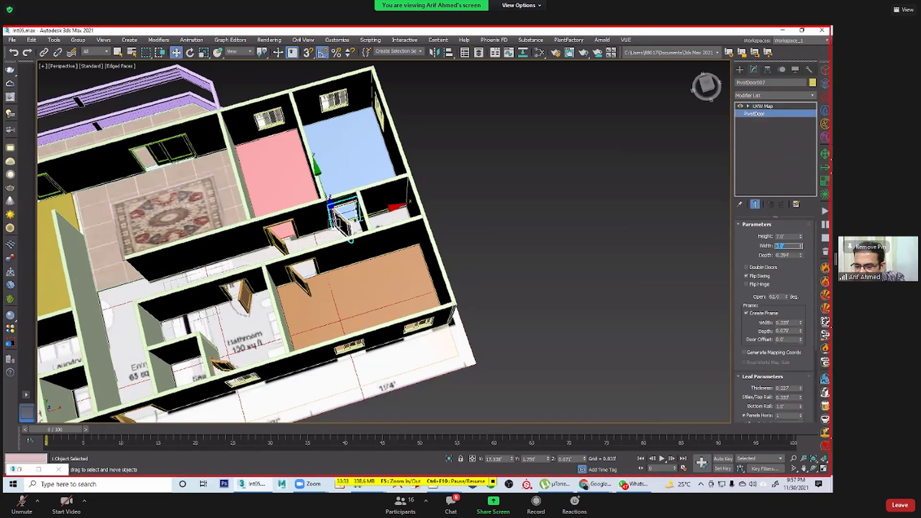
pyautogui.write('2')
pyautogui.press('Return')
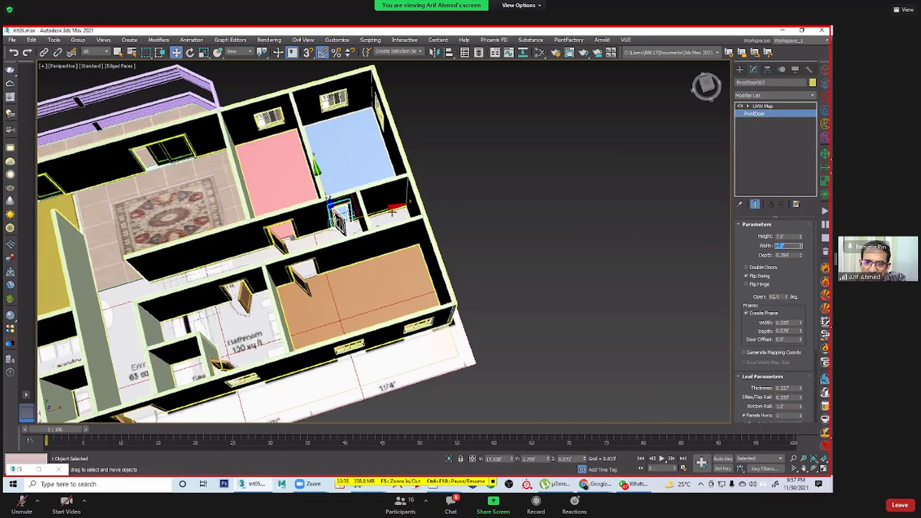
pyautogui.moveTo(395, 207); pyautogui.dragTo(400, 205)
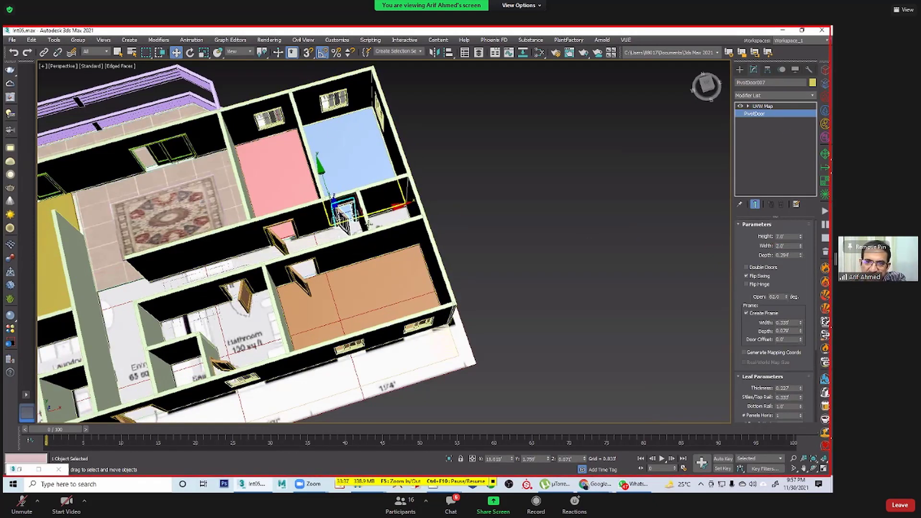
# Step: Set the pink room door's width to 2.0', shift it slightly along the hallway wall and deselect it
pyautogui.click(282, 243)
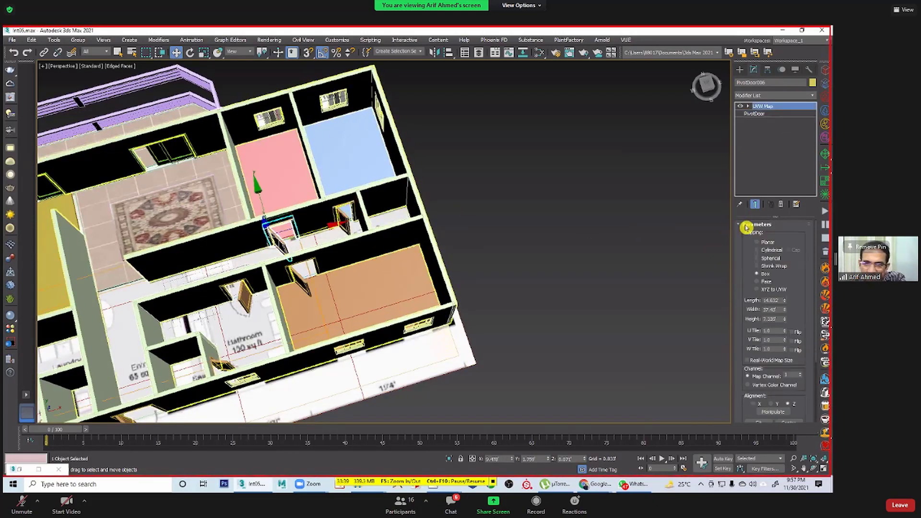
pyautogui.click(757, 114)
pyautogui.moveTo(786, 246); pyautogui.dragTo(736, 257)
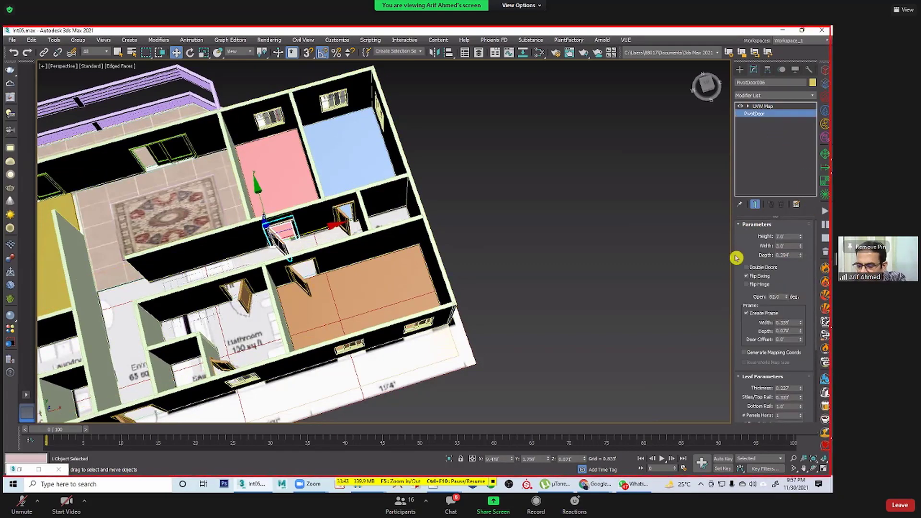
pyautogui.write('2')
pyautogui.press('Return')
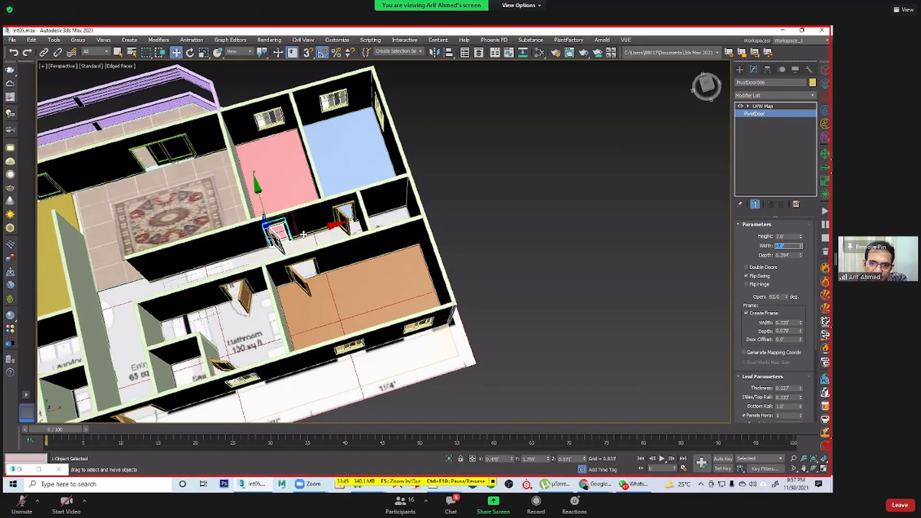
pyautogui.moveTo(313, 231); pyautogui.dragTo(319, 230)
pyautogui.click(525, 193)
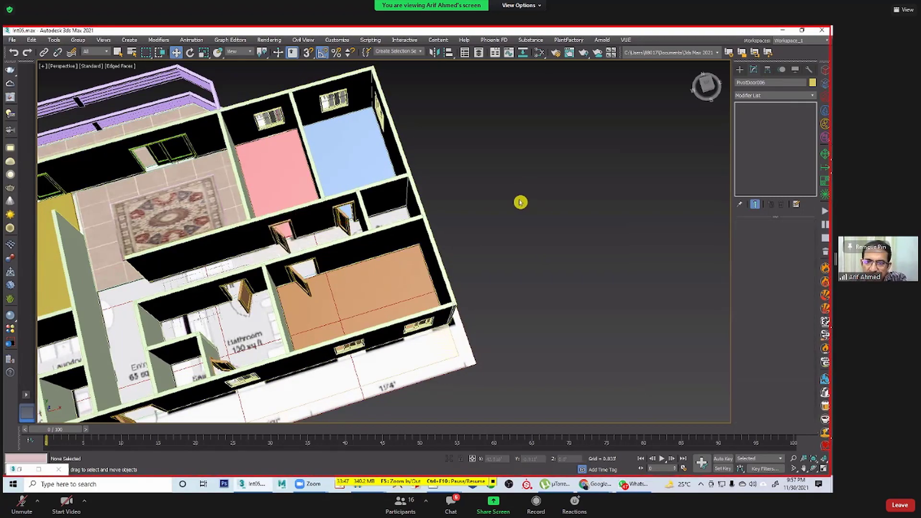
# Step: Inspect the walls and the new hallway doors of the pink and blue rooms from several angles
pyautogui.moveTo(484, 251)
pyautogui.keyDown('alt'); pyautogui.mouseDown(button='middle')
pyautogui.moveTo(490, 262)
pyautogui.moveTo(489, 254)
pyautogui.mouseUp(button='middle'); pyautogui.keyUp('alt')
pyautogui.click(313, 281)
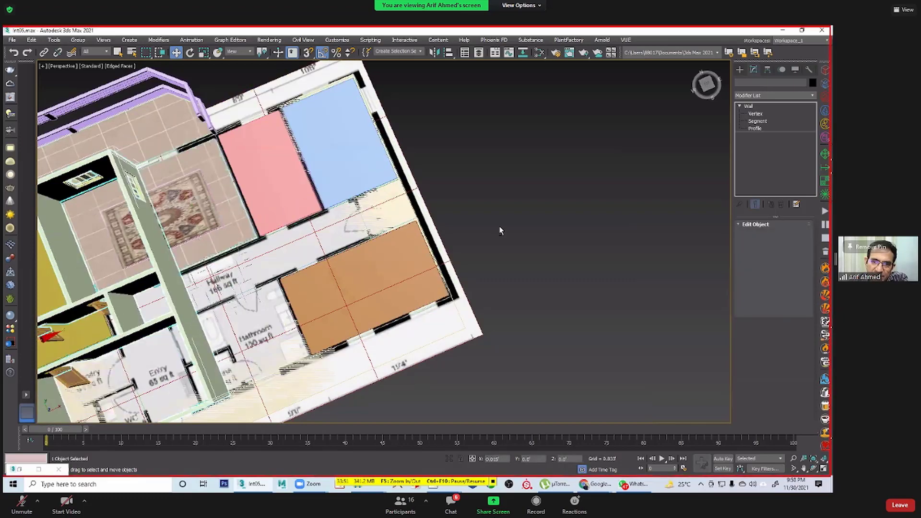
pyautogui.keyDown('alt'); pyautogui.moveTo(516, 214); pyautogui.dragTo(461, 238, button='middle'); pyautogui.keyUp('alt')
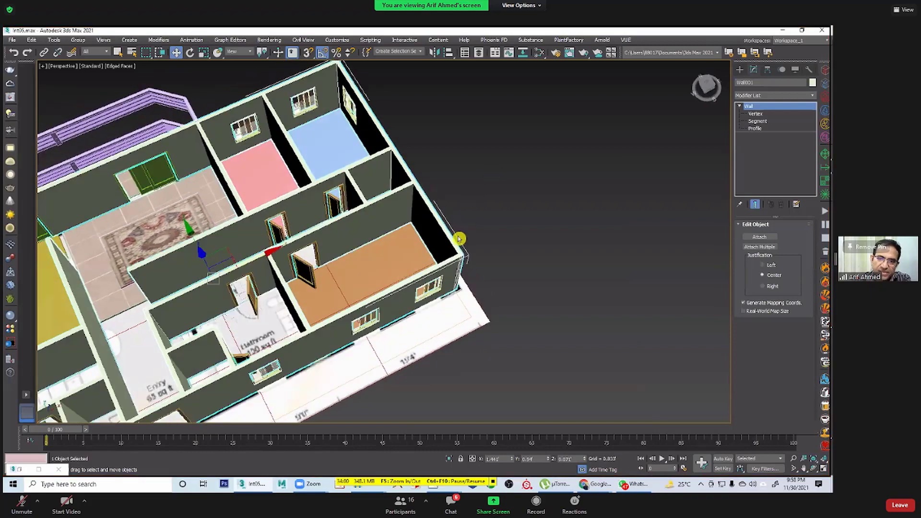
pyautogui.click(505, 218)
pyautogui.keyDown('alt'); pyautogui.moveTo(506, 218); pyautogui.dragTo(560, 229, button='middle'); pyautogui.keyUp('alt')
pyautogui.keyDown('alt'); pyautogui.moveTo(503, 209); pyautogui.dragTo(344, 148, button='middle'); pyautogui.keyUp('alt')
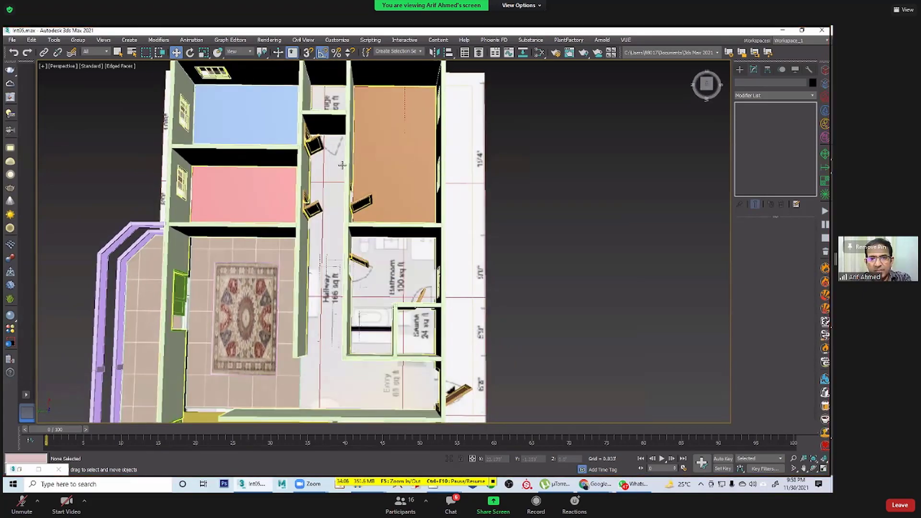
pyautogui.click(342, 163)
pyautogui.keyDown('alt'); pyautogui.moveTo(621, 144); pyautogui.dragTo(342, 131, button='middle'); pyautogui.keyUp('alt')
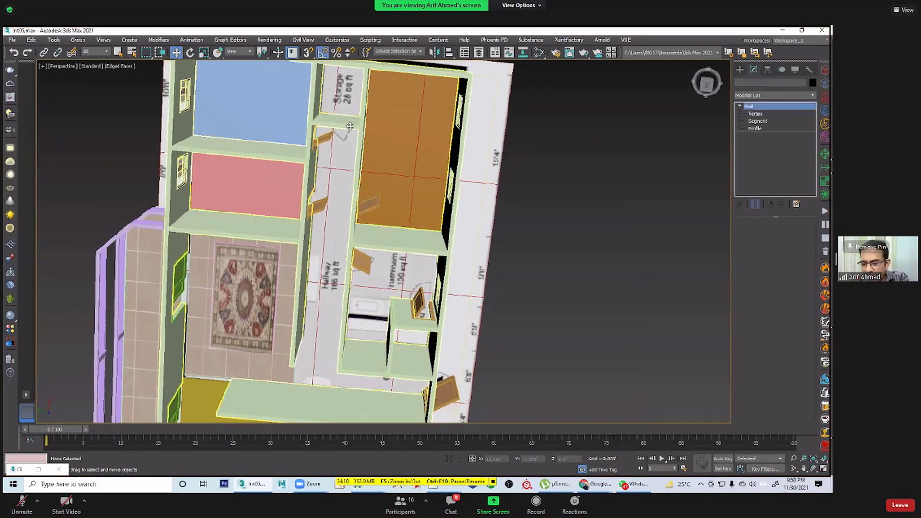
pyautogui.press('Delete')
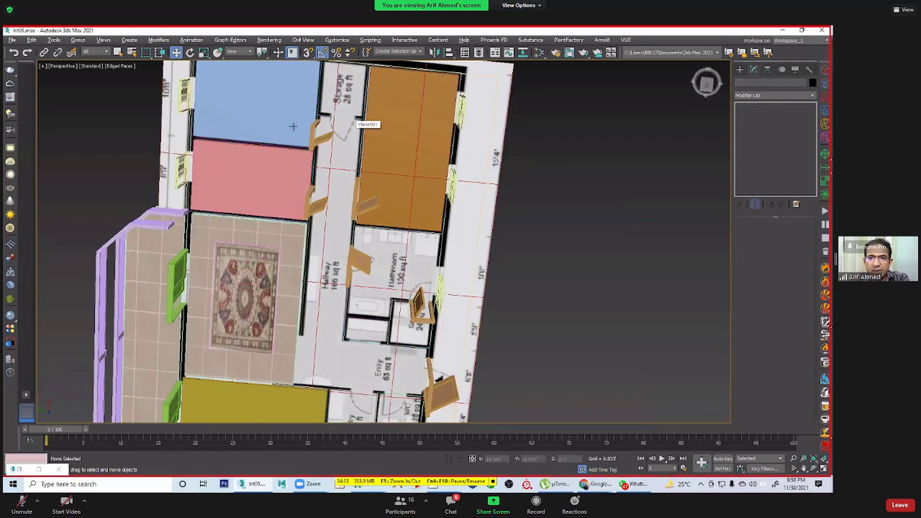
pyautogui.keyDown('alt'); pyautogui.moveTo(293, 127); pyautogui.dragTo(472, 227, button='middle'); pyautogui.keyUp('alt')
pyautogui.hotkey('ctrl', 'z')
# Step: Save the scene as a new incremental version named Int06.max with nothing selected
pyautogui.keyDown('alt'); pyautogui.moveTo(582, 199); pyautogui.dragTo(601, 187, button='middle'); pyautogui.keyUp('alt')
pyautogui.click(601, 187)
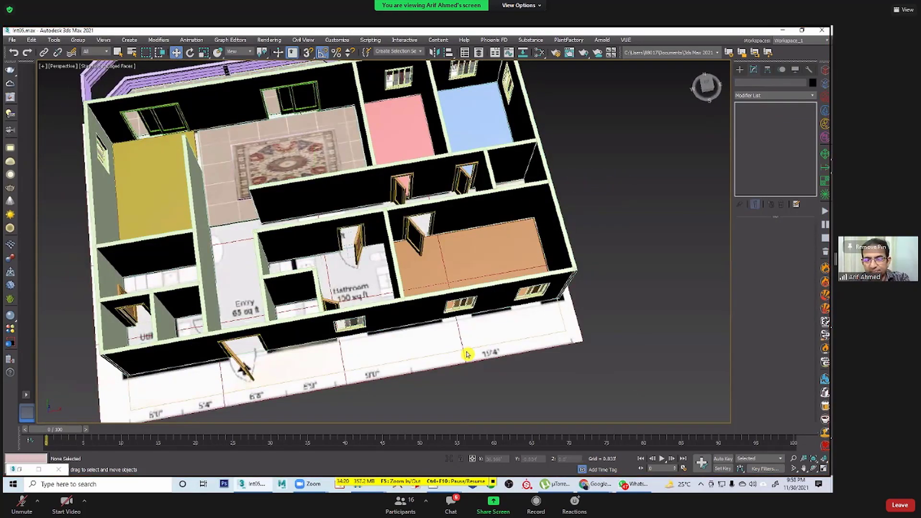
pyautogui.hotkey('ctrl', 'shift', 's')
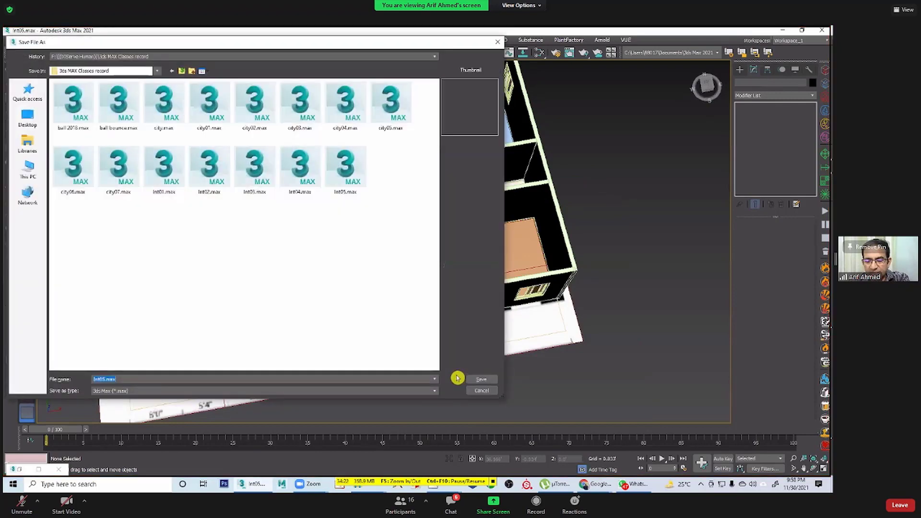
pyautogui.click(457, 377)
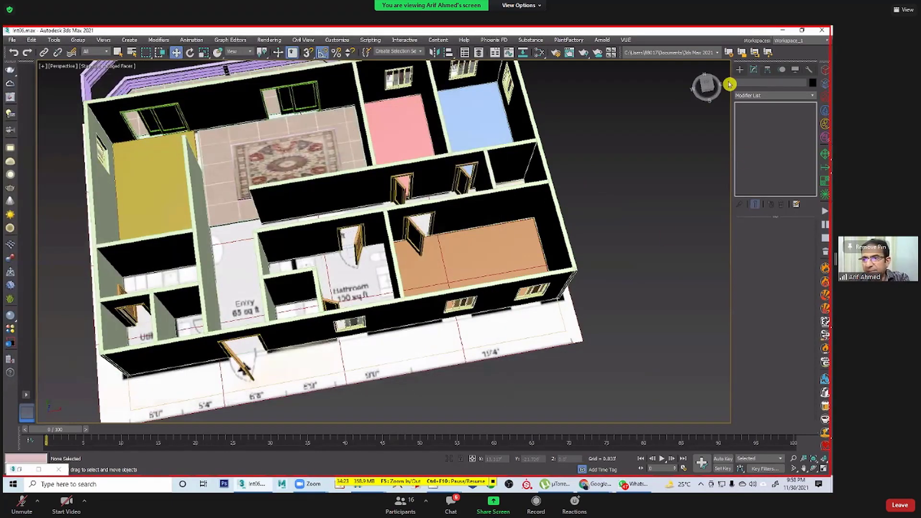
# Step: Create a straight stair about 5.4' long, 7.4' wide and 3.1' high outside the front wall near the utility room corner
pyautogui.keyDown('alt'); pyautogui.moveTo(729, 84); pyautogui.dragTo(758, 93, button='middle'); pyautogui.keyUp('alt')
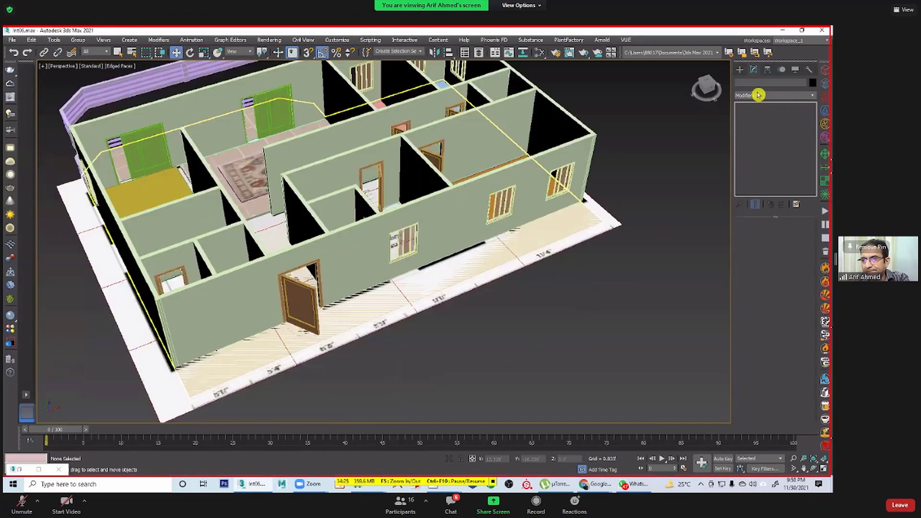
pyautogui.click(757, 94)
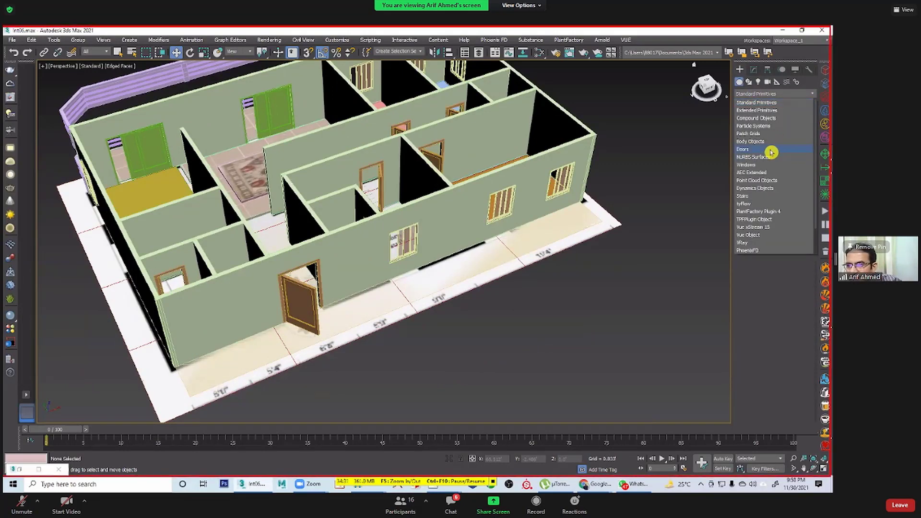
pyautogui.click(767, 174)
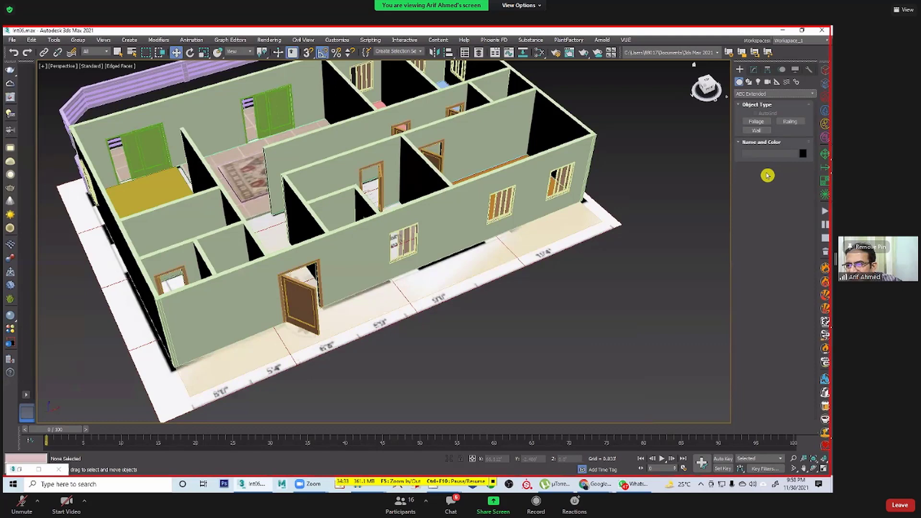
pyautogui.click(766, 95)
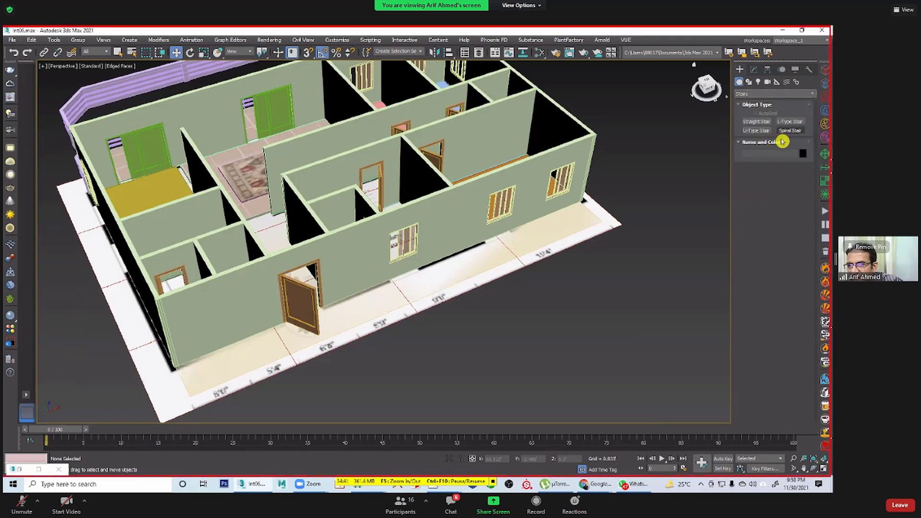
pyautogui.click(754, 122)
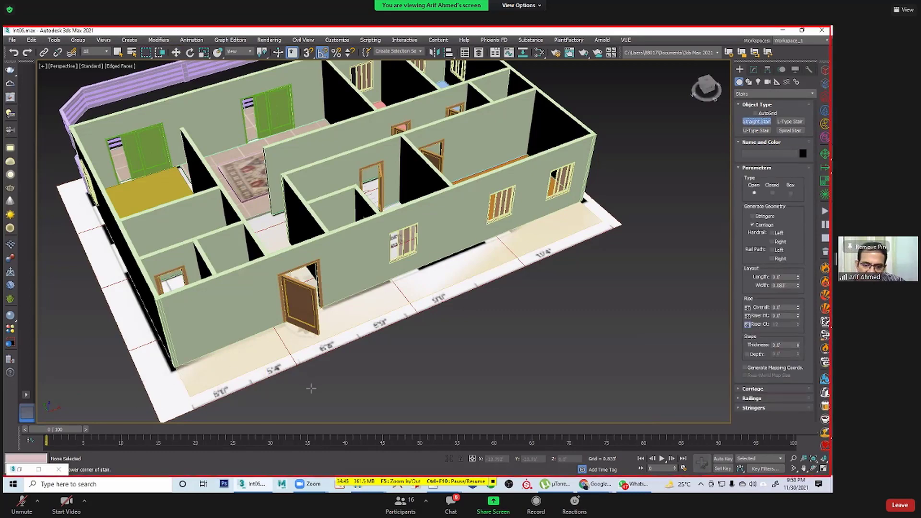
pyautogui.moveTo(310, 388); pyautogui.dragTo(346, 341, button='middle')
pyautogui.moveTo(228, 343); pyautogui.dragTo(250, 382)
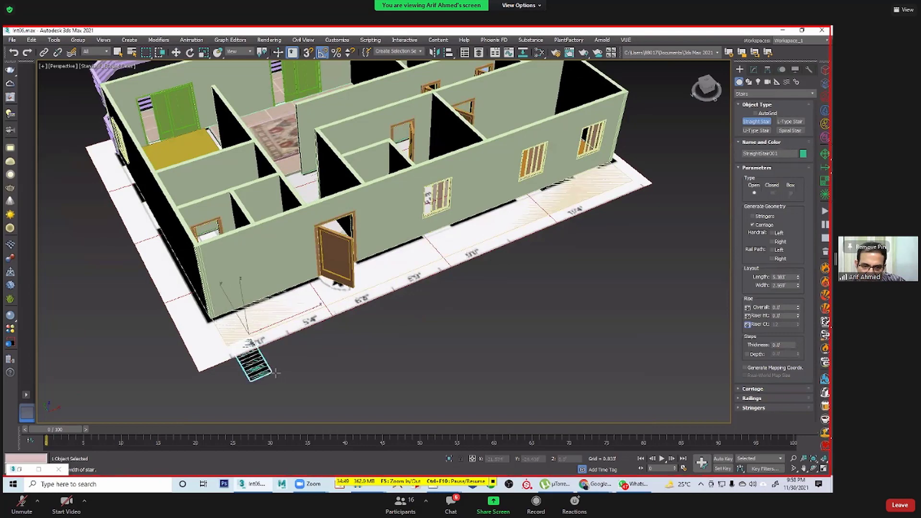
pyautogui.click(326, 364)
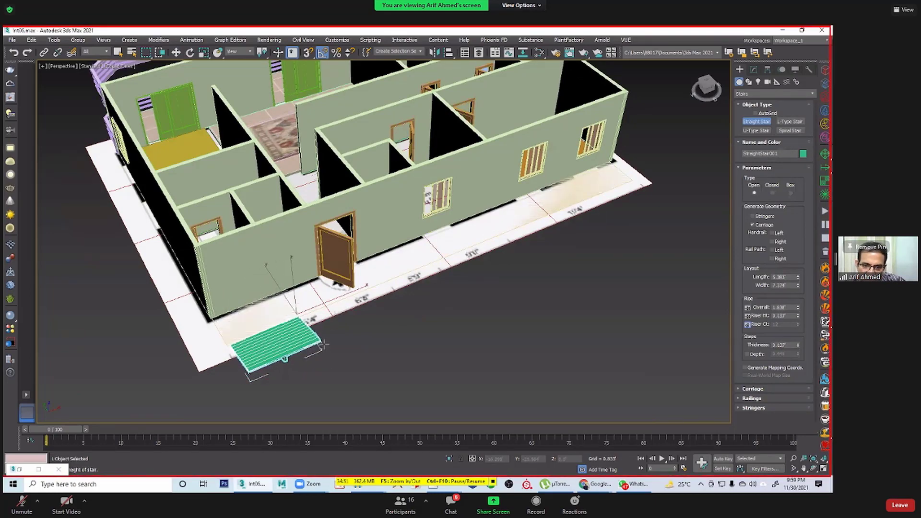
pyautogui.click(364, 333)
pyautogui.press('w')
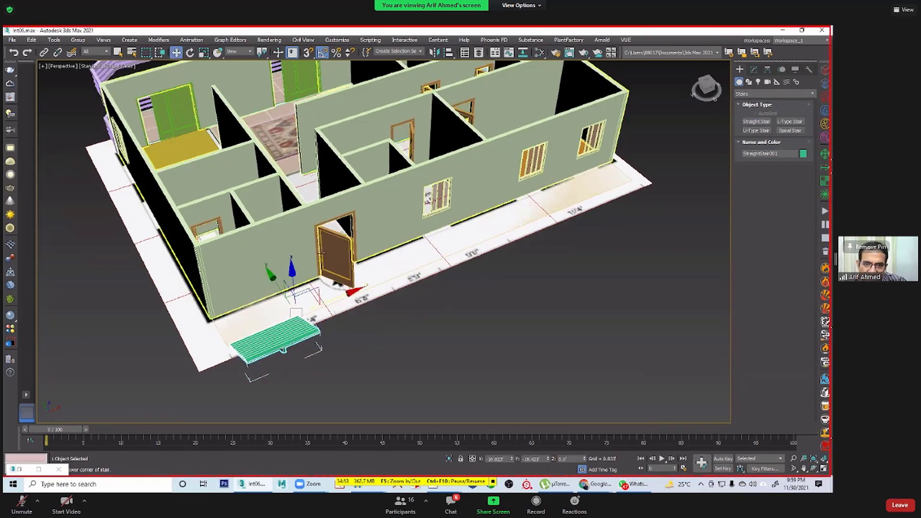
# Step: Rotate the stair a quarter turn so it runs along the front wall and move it about 5.2' outward
pyautogui.press('e')
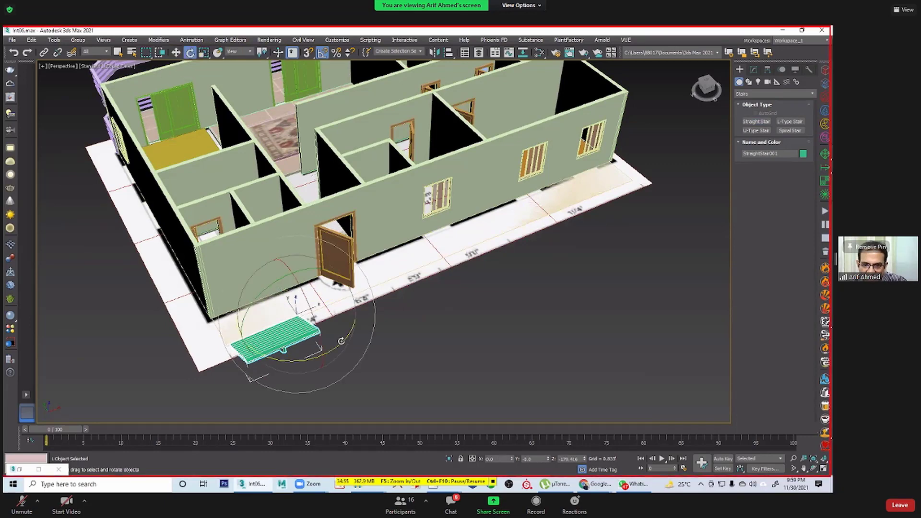
pyautogui.moveTo(341, 341); pyautogui.dragTo(290, 339)
pyautogui.press('w')
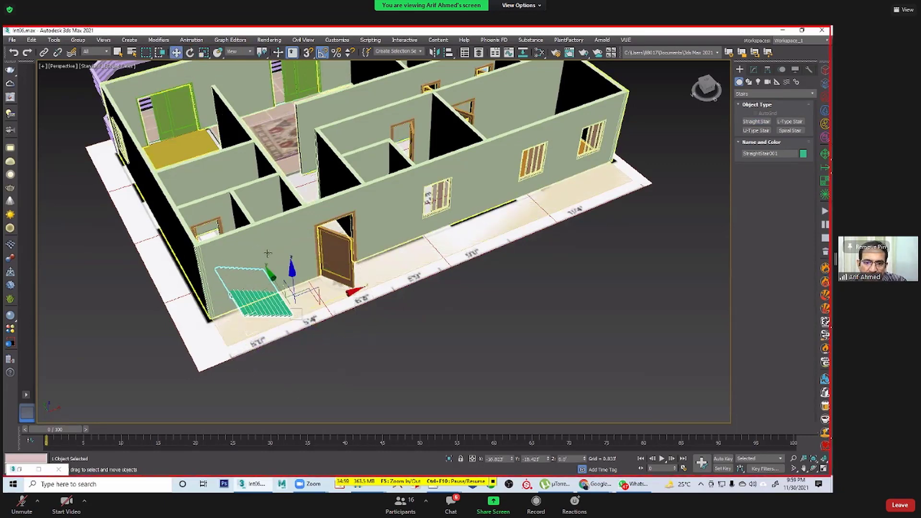
pyautogui.moveTo(276, 285); pyautogui.dragTo(298, 321)
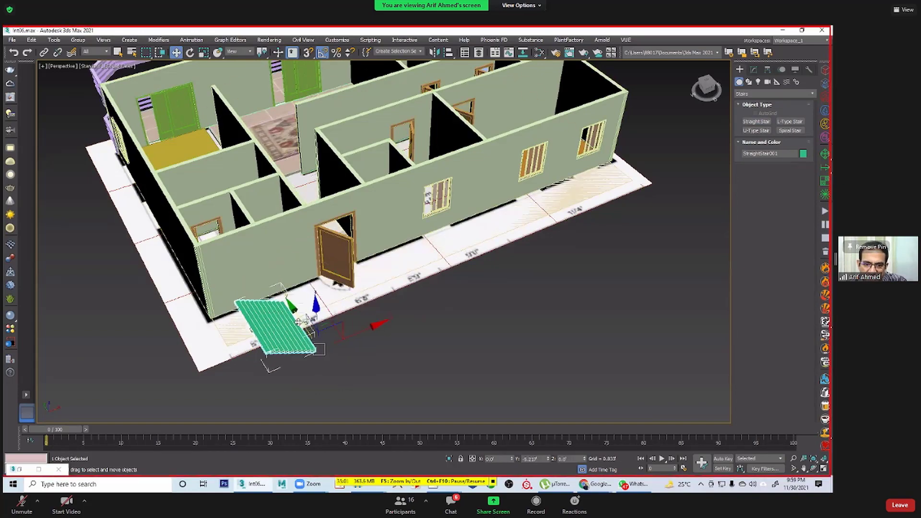
pyautogui.keyDown('alt'); pyautogui.moveTo(341, 342); pyautogui.dragTo(259, 336, button='middle'); pyautogui.keyUp('alt')
pyautogui.scroll(5, 332, 328)
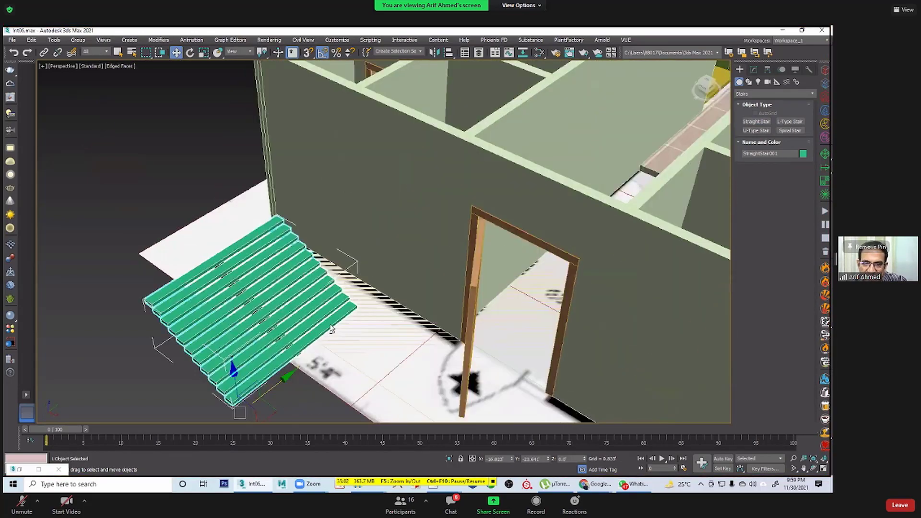
pyautogui.keyDown('alt'); pyautogui.moveTo(331, 328); pyautogui.dragTo(342, 294, button='middle'); pyautogui.keyUp('alt')
# Step: Change the stair's type to Box and shift it slightly along the front wall, away from the entry door
pyautogui.click(754, 70)
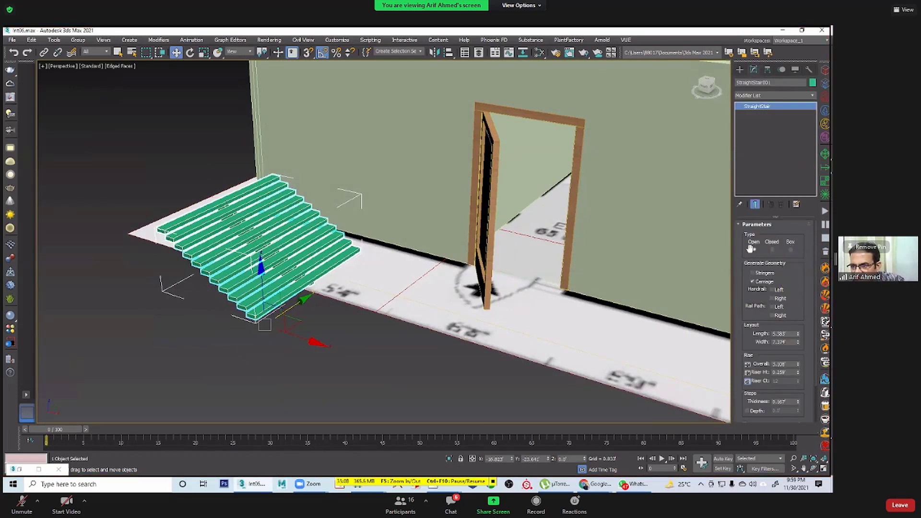
pyautogui.click(790, 249)
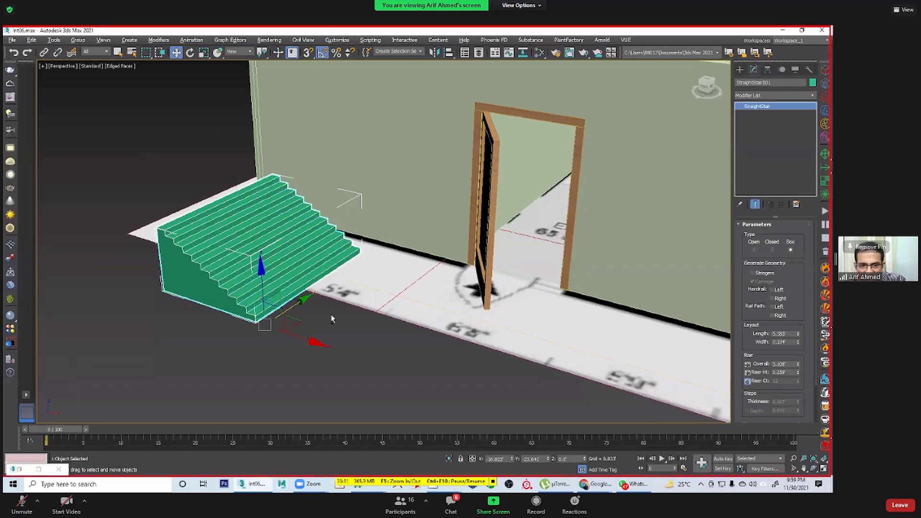
pyautogui.keyDown('alt'); pyautogui.moveTo(331, 318); pyautogui.dragTo(331, 319, button='middle'); pyautogui.keyUp('alt')
pyautogui.moveTo(337, 320); pyautogui.dragTo(298, 320)
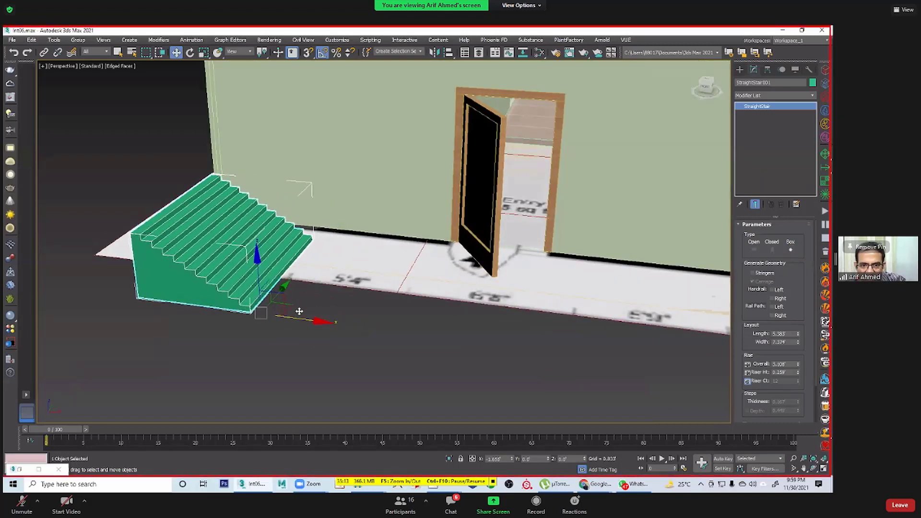
# Step: Set the stair's length to about 8.1', width to 6.9' and overall rise to 4.4', and move it about 2.3' towards the wall
pyautogui.moveTo(753, 319); pyautogui.dragTo(754, 242)
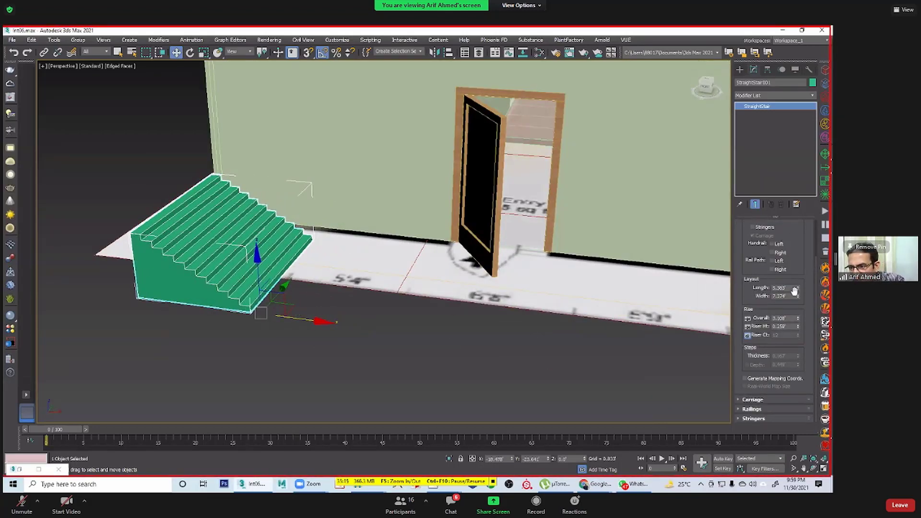
pyautogui.moveTo(795, 291)
pyautogui.mouseDown()
pyautogui.moveTo(795, 280)
pyautogui.moveTo(798, 299)
pyautogui.mouseUp()
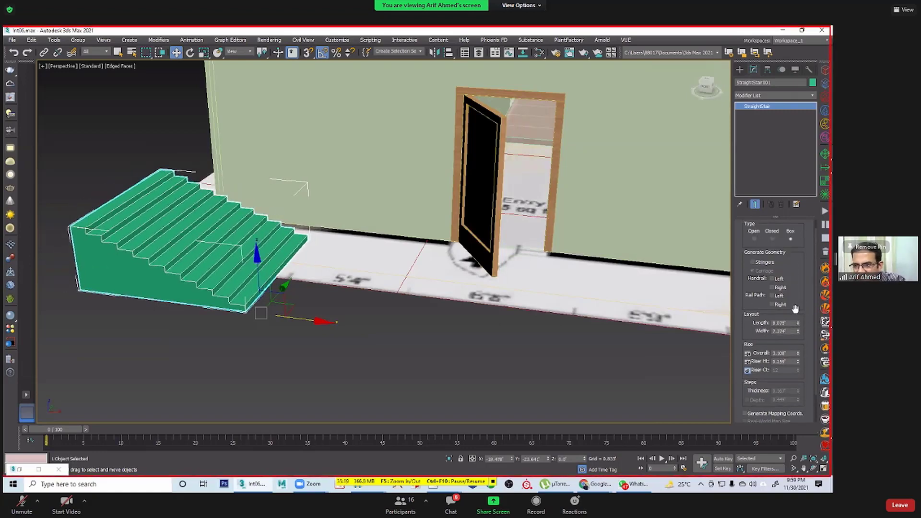
pyautogui.moveTo(797, 331)
pyautogui.mouseDown()
pyautogui.moveTo(787, 337)
pyautogui.moveTo(801, 350)
pyautogui.moveTo(800, 341)
pyautogui.mouseUp()
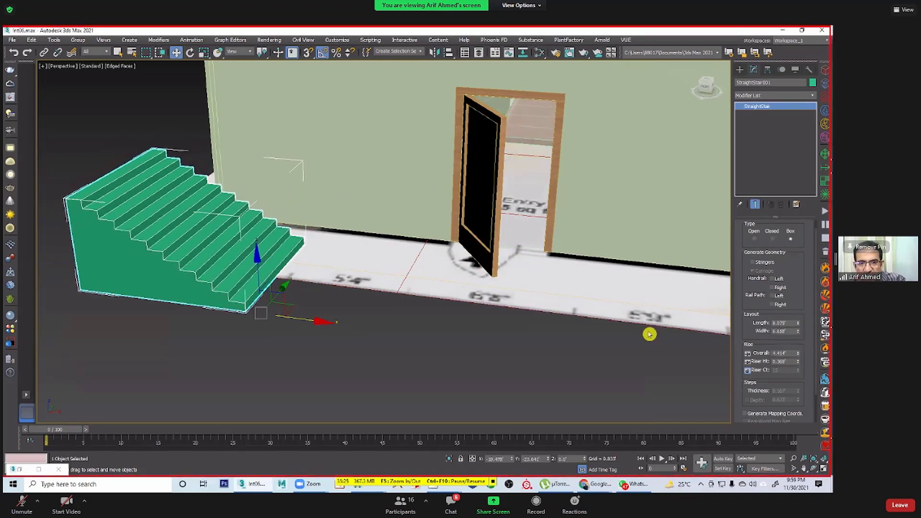
pyautogui.keyDown('alt'); pyautogui.moveTo(571, 336); pyautogui.dragTo(414, 347, button='middle'); pyautogui.keyUp('alt')
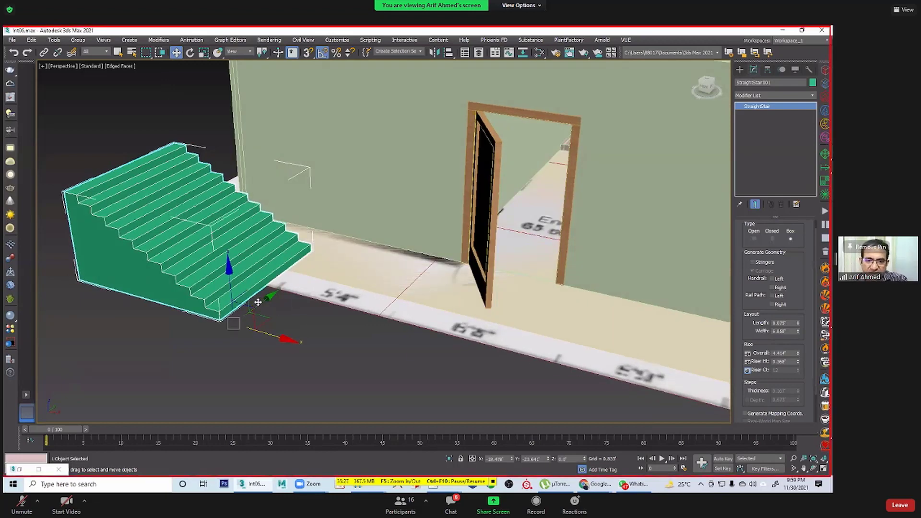
pyautogui.moveTo(258, 302); pyautogui.dragTo(291, 281)
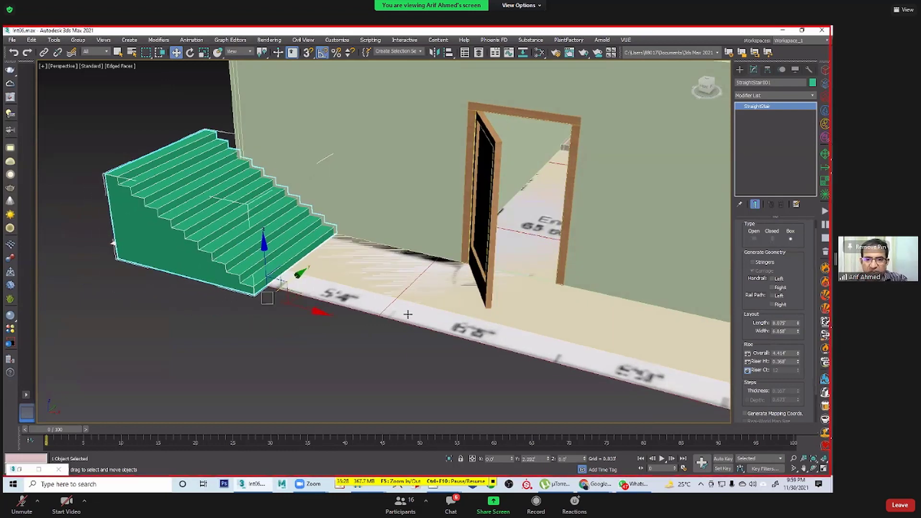
# Step: Examine the outdoor stair, balcony, walls and room layout from several angles, with the wall object selected
pyautogui.keyDown('alt'); pyautogui.moveTo(438, 286); pyautogui.dragTo(443, 308, button='middle'); pyautogui.keyUp('alt')
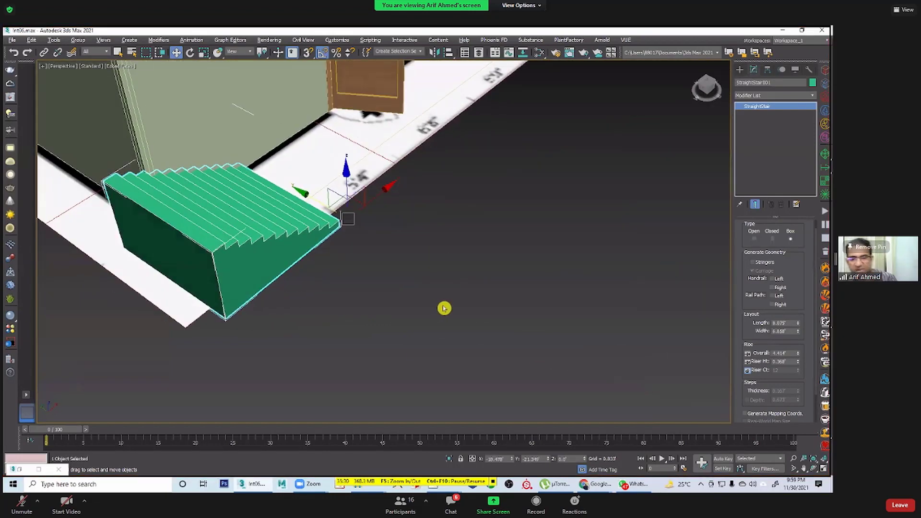
pyautogui.scroll(-5, 444, 308)
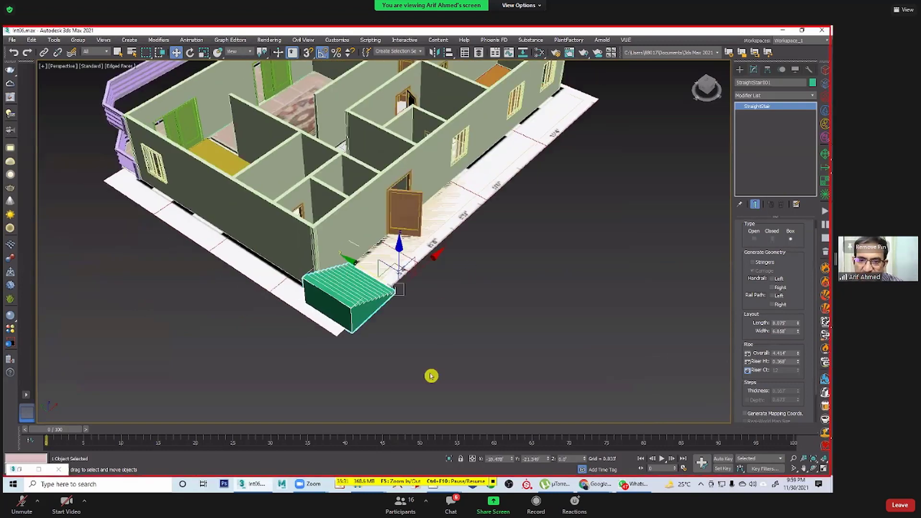
pyautogui.keyDown('alt'); pyautogui.moveTo(431, 376); pyautogui.dragTo(460, 353, button='middle'); pyautogui.keyUp('alt')
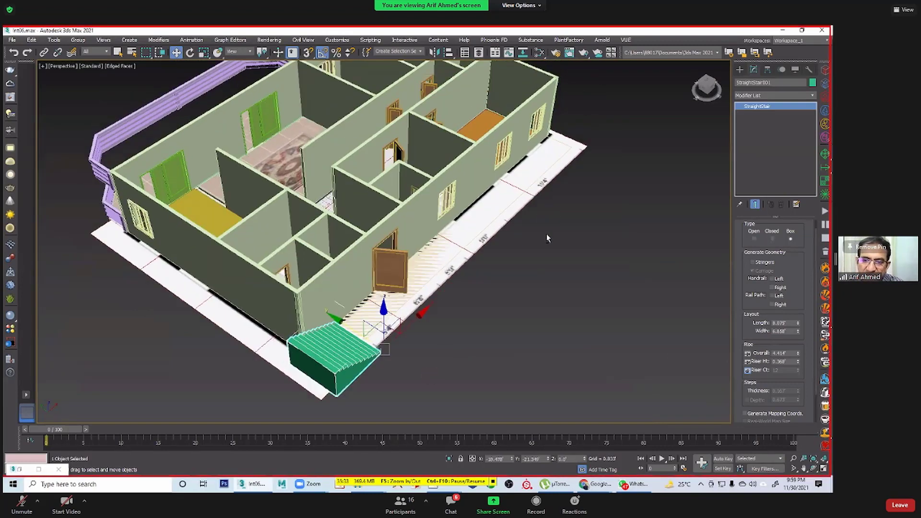
pyautogui.scroll(3, 546, 236)
pyautogui.moveTo(350, 345); pyautogui.dragTo(431, 341, button='middle')
pyautogui.scroll(2, 452, 346)
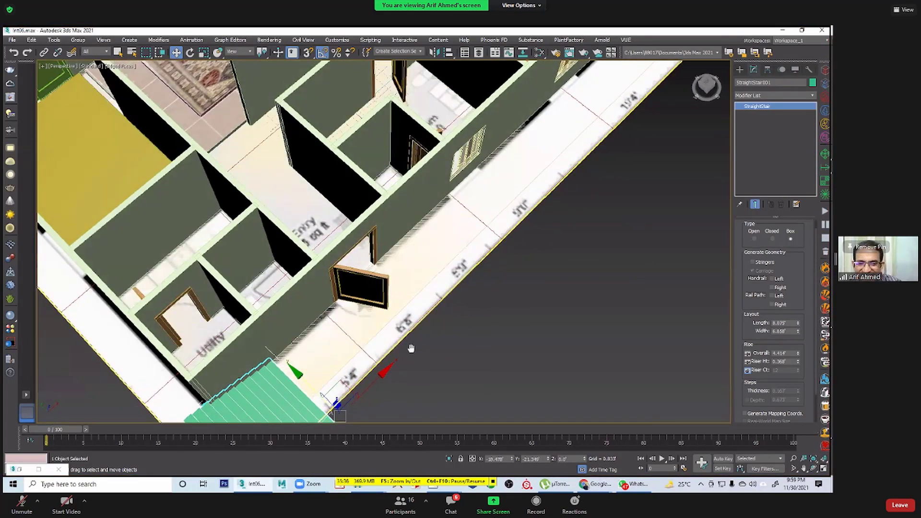
pyautogui.moveTo(431, 318); pyautogui.dragTo(342, 198, button='middle')
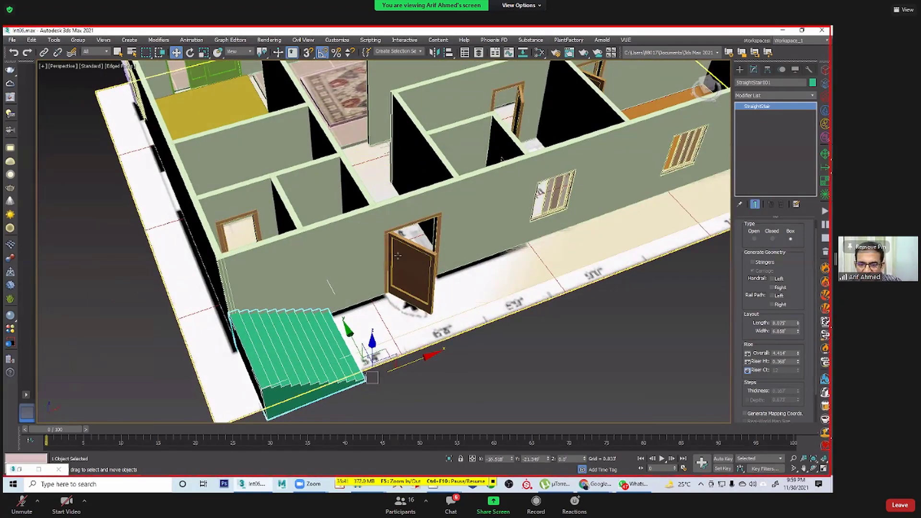
pyautogui.scroll(-5, 319, 258)
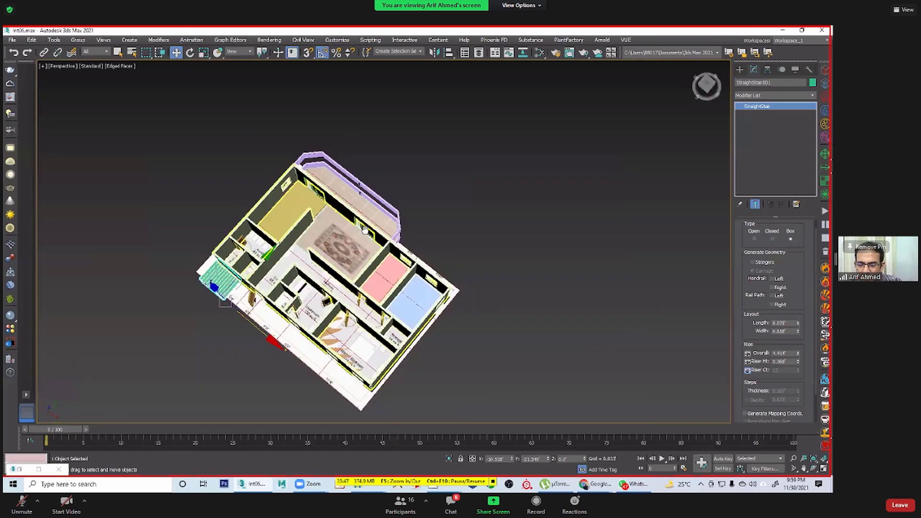
pyautogui.keyDown('alt'); pyautogui.moveTo(365, 230); pyautogui.dragTo(385, 233, button='middle'); pyautogui.keyUp('alt')
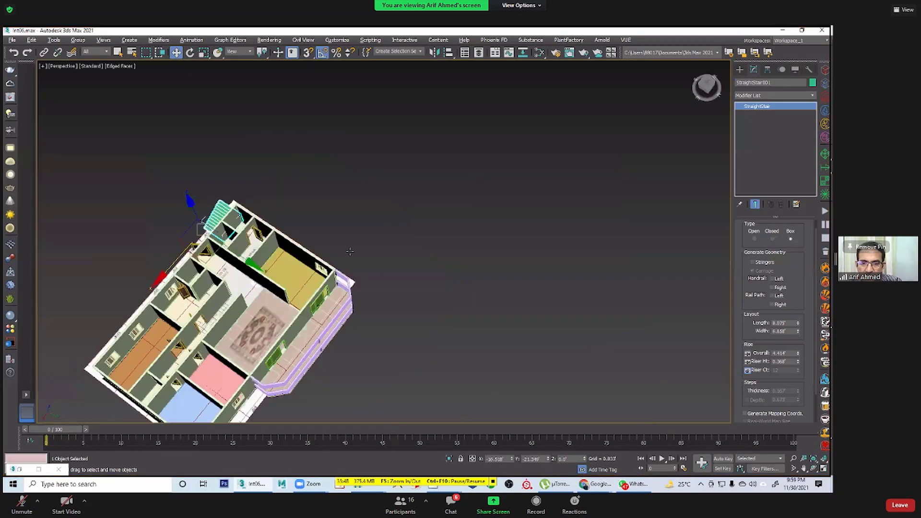
pyautogui.scroll(3, 349, 251)
pyautogui.keyDown('alt'); pyautogui.moveTo(435, 275); pyautogui.dragTo(424, 237, button='middle'); pyautogui.keyUp('alt')
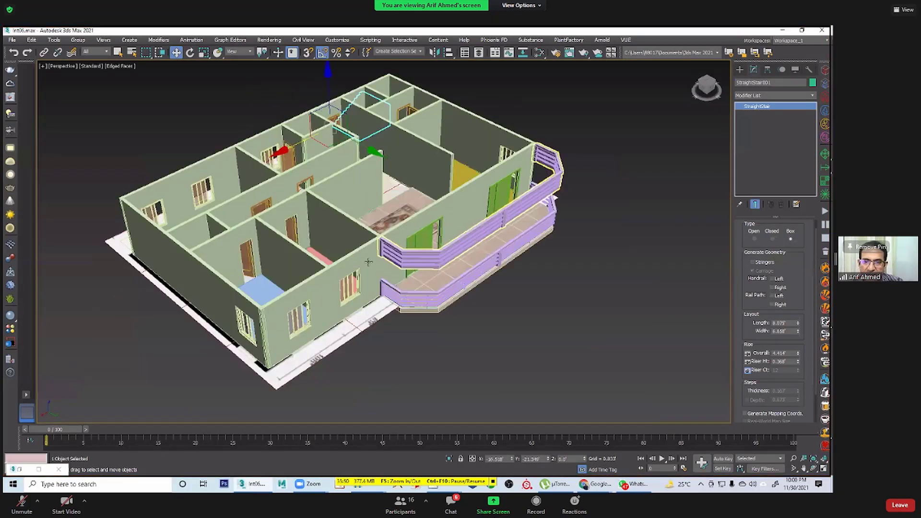
pyautogui.scroll(3, 368, 261)
pyautogui.moveTo(554, 165); pyautogui.dragTo(448, 182, button='middle')
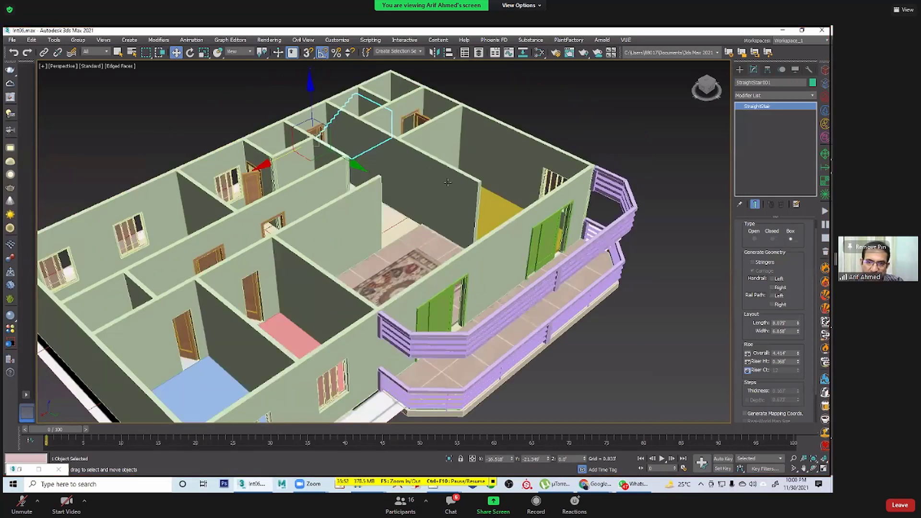
pyautogui.click(556, 126)
pyautogui.click(370, 226)
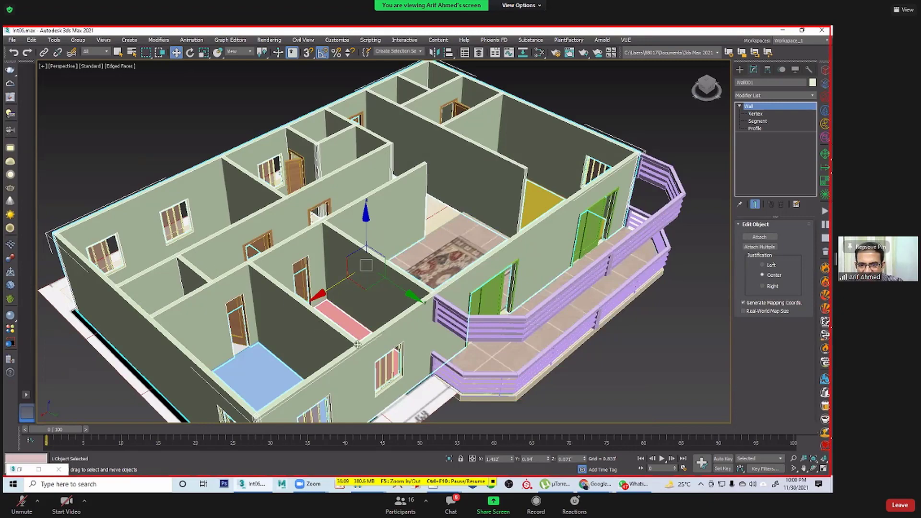
pyautogui.moveTo(357, 344); pyautogui.dragTo(320, 347, button='middle')
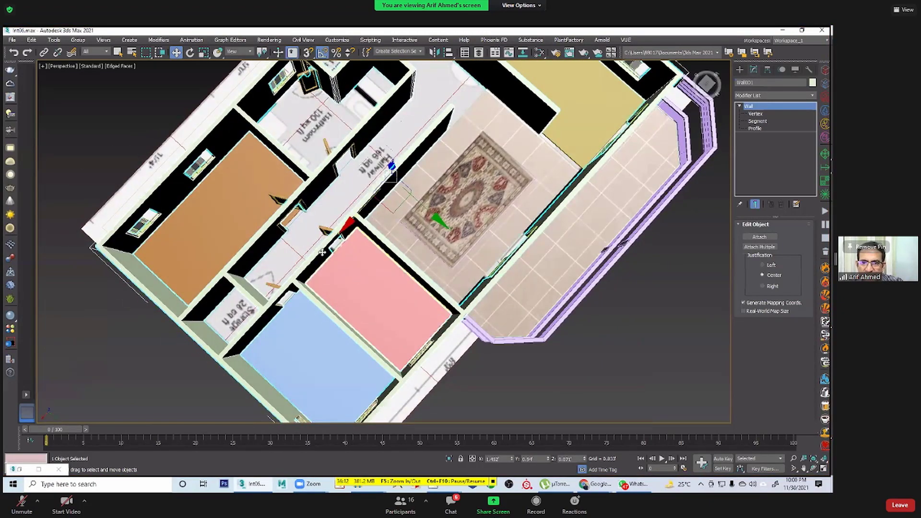
pyautogui.scroll(-6, 322, 251)
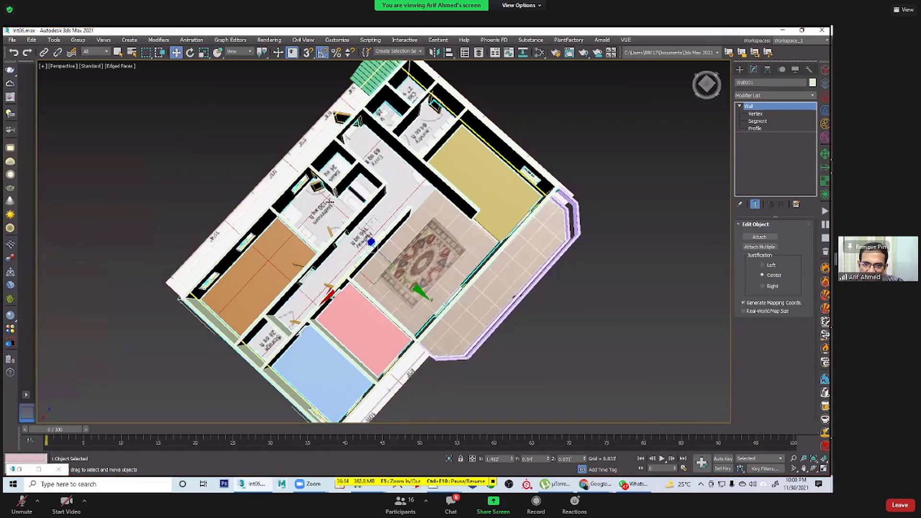
pyautogui.moveTo(332, 201); pyautogui.dragTo(350, 211, button='middle')
# Step: Clone the pivot door between the bathroom and sauna as a Copy and place it at the storage room's doorway
pyautogui.click(323, 187)
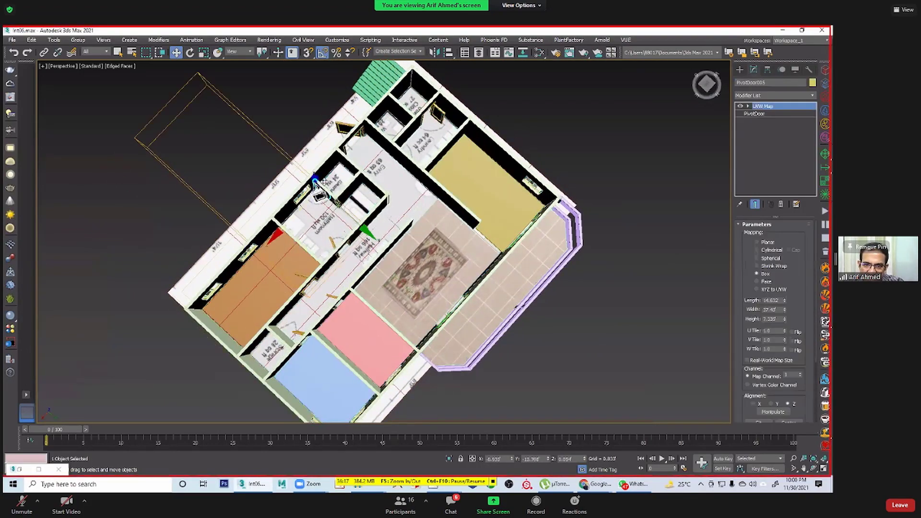
pyautogui.scroll(3, 351, 242)
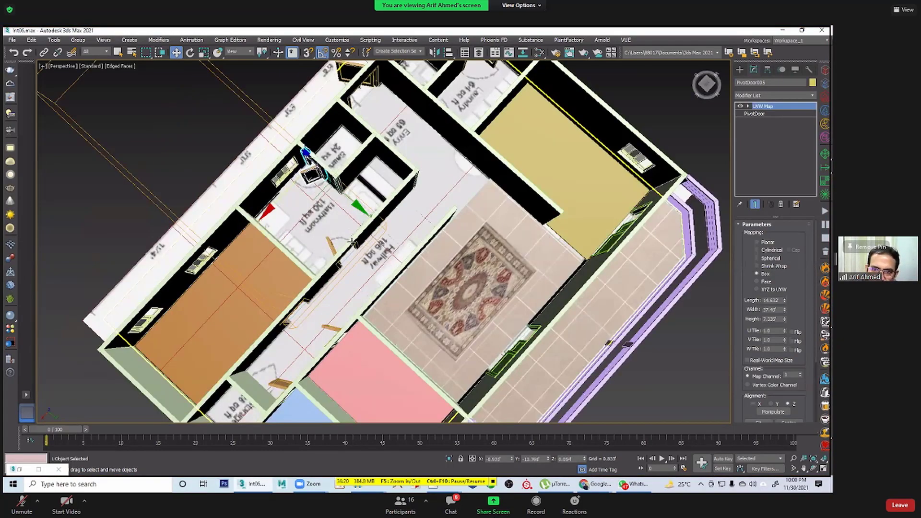
pyautogui.moveTo(338, 249); pyautogui.dragTo(254, 394, button='middle')
pyautogui.moveTo(334, 206)
pyautogui.keyDown('shift'); pyautogui.mouseDown()
pyautogui.moveTo(335, 304)
pyautogui.moveTo(319, 349)
pyautogui.moveTo(244, 363)
pyautogui.mouseUp(); pyautogui.keyUp('shift')
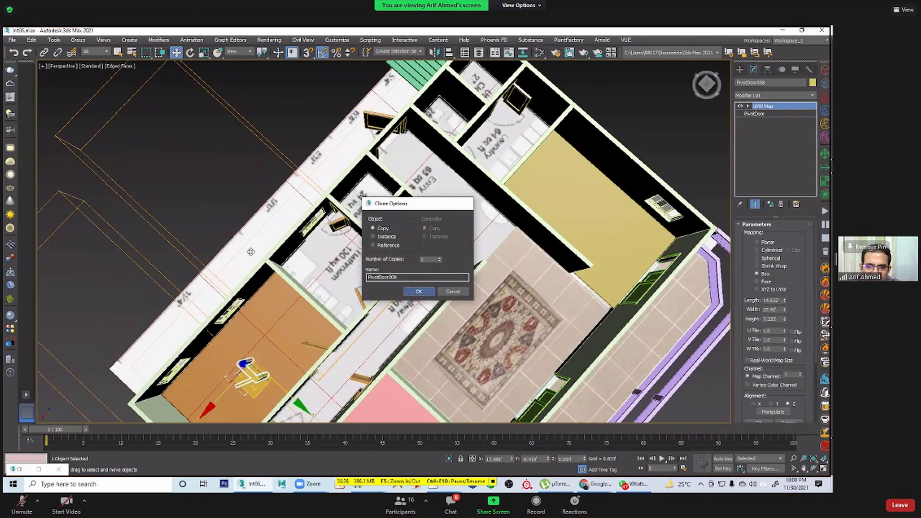
pyautogui.press('Return')
pyautogui.moveTo(273, 338); pyautogui.dragTo(272, 215, button='middle')
pyautogui.moveTo(270, 236); pyautogui.dragTo(353, 345)
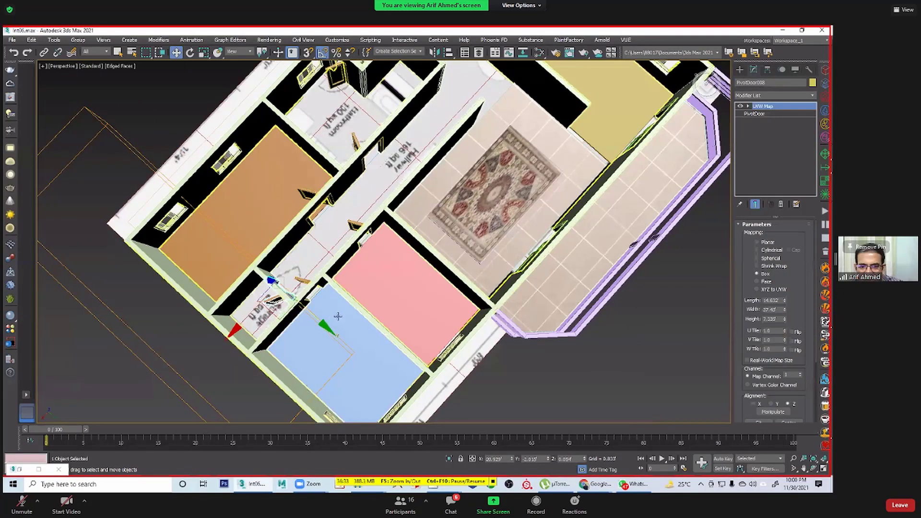
pyautogui.scroll(1, 388, 305)
pyautogui.keyDown('alt'); pyautogui.moveTo(653, 359); pyautogui.dragTo(515, 315, button='middle'); pyautogui.keyUp('alt')
pyautogui.hotkey('ctrl', 'd')
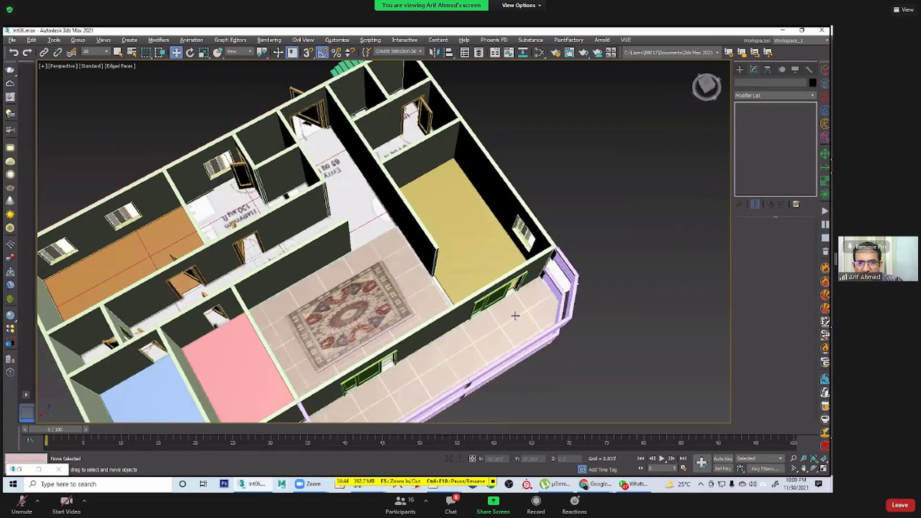
# Step: Examine the room layout, the balcony with its railings and the exterior window walls from several angles and distances
pyautogui.keyDown('alt'); pyautogui.moveTo(374, 202); pyautogui.dragTo(369, 179, button='middle'); pyautogui.keyUp('alt')
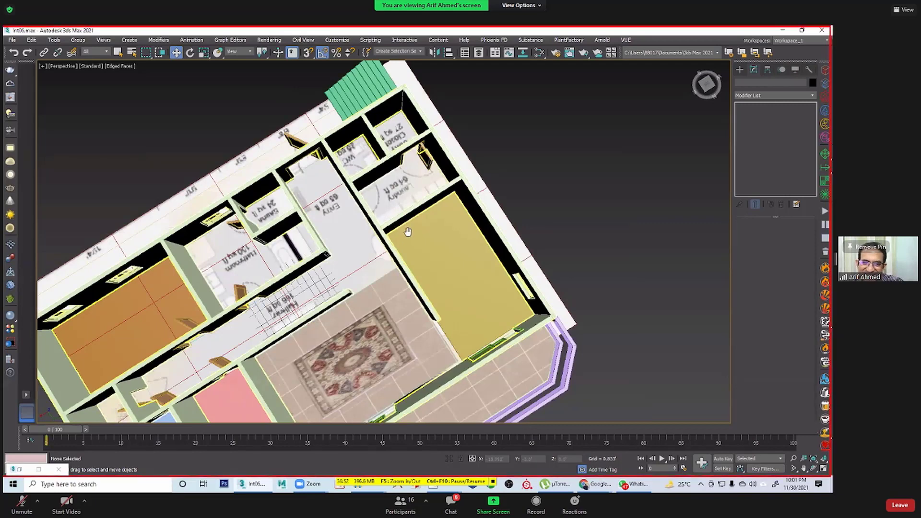
pyautogui.moveTo(409, 222); pyautogui.dragTo(418, 207, button='middle')
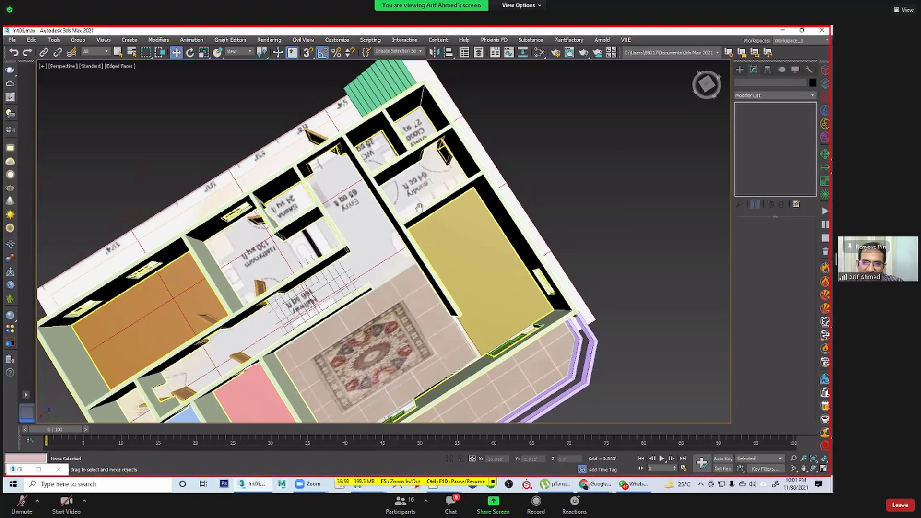
pyautogui.scroll(-5, 407, 245)
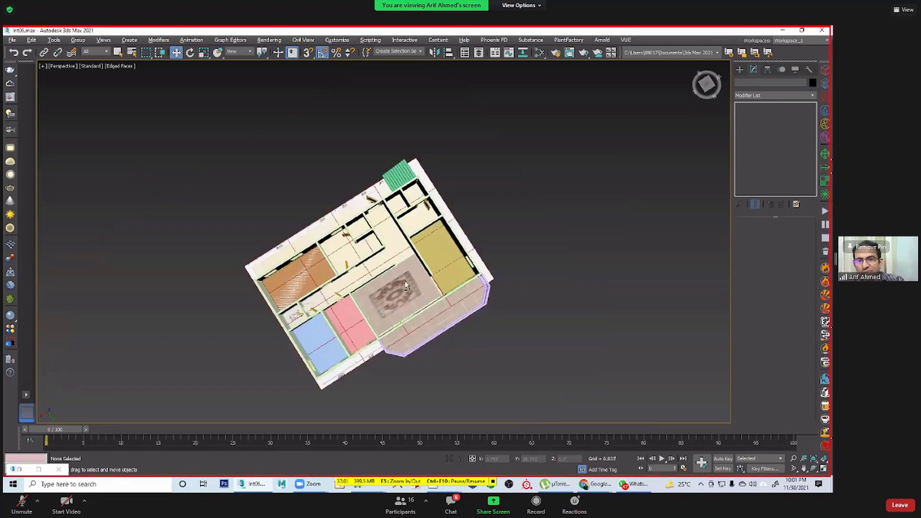
pyautogui.keyDown('alt'); pyautogui.moveTo(406, 286); pyautogui.dragTo(416, 298, button='middle'); pyautogui.keyUp('alt')
pyautogui.scroll(6, 423, 271)
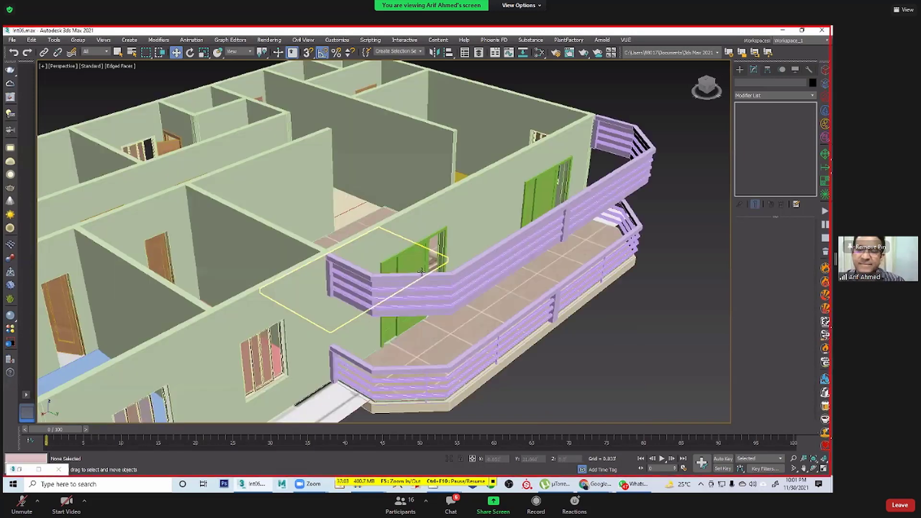
pyautogui.moveTo(419, 292); pyautogui.dragTo(441, 249, button='middle')
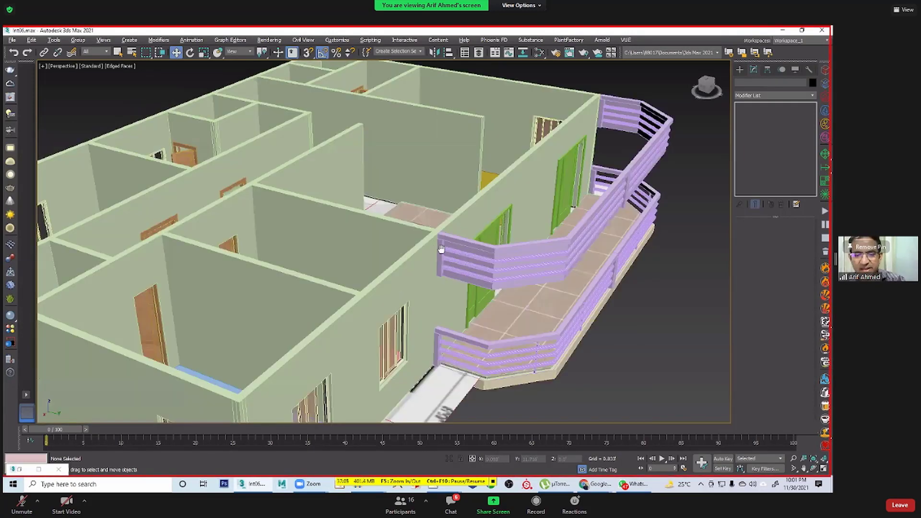
pyautogui.moveTo(443, 297); pyautogui.dragTo(489, 221, button='middle')
pyautogui.moveTo(488, 301); pyautogui.dragTo(348, 284, button='middle')
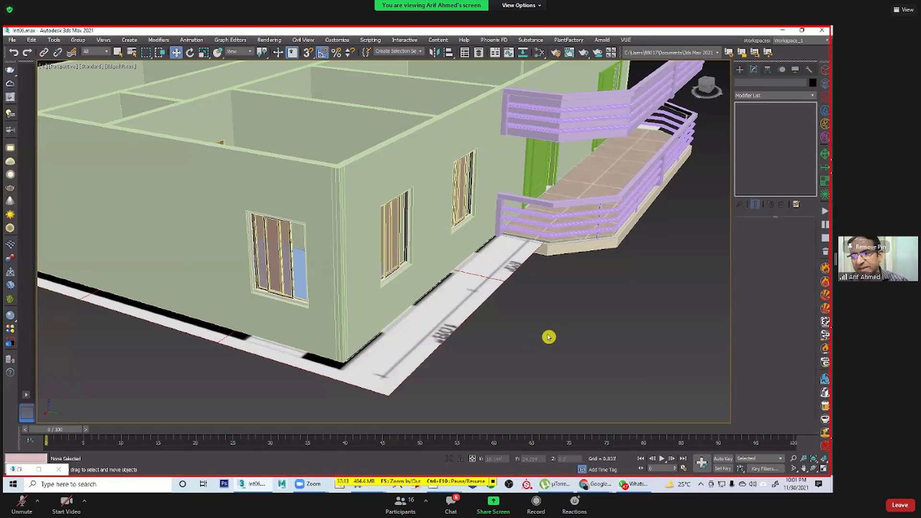
pyautogui.scroll(-5, 552, 342)
pyautogui.scroll(8, 557, 350)
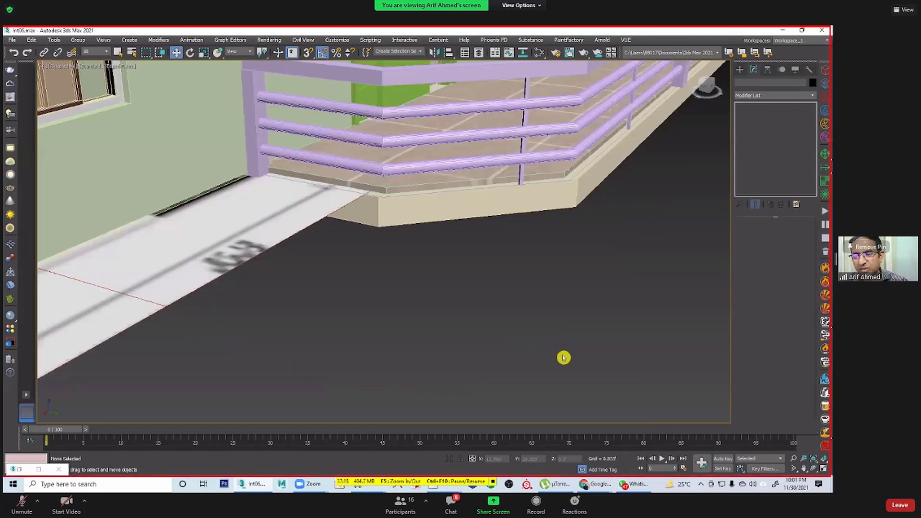
pyautogui.scroll(-6, 522, 325)
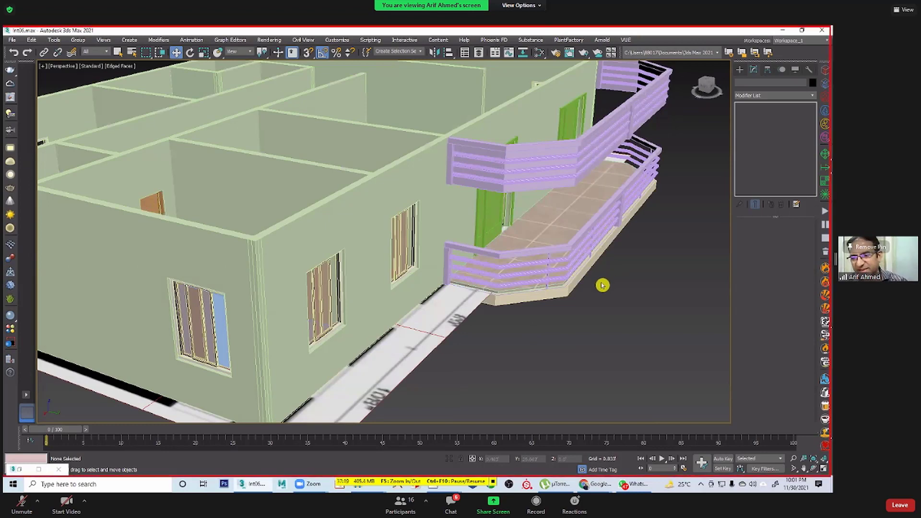
pyautogui.scroll(-5, 602, 285)
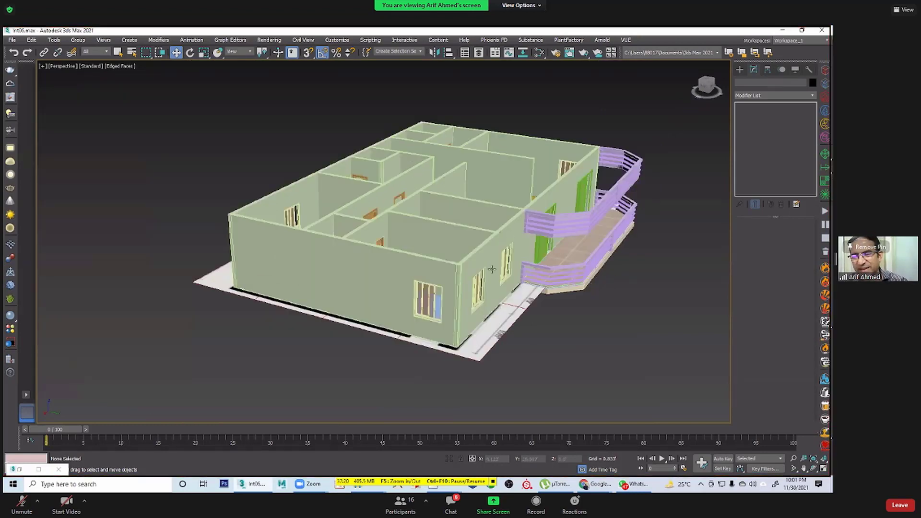
pyautogui.scroll(5, 586, 308)
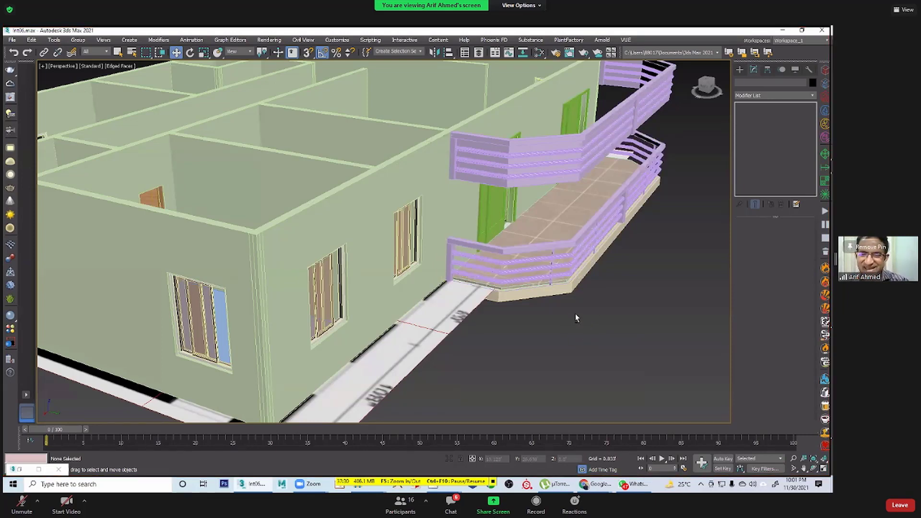
pyautogui.keyDown('alt'); pyautogui.moveTo(575, 313); pyautogui.dragTo(566, 338, button='middle'); pyautogui.keyUp('alt')
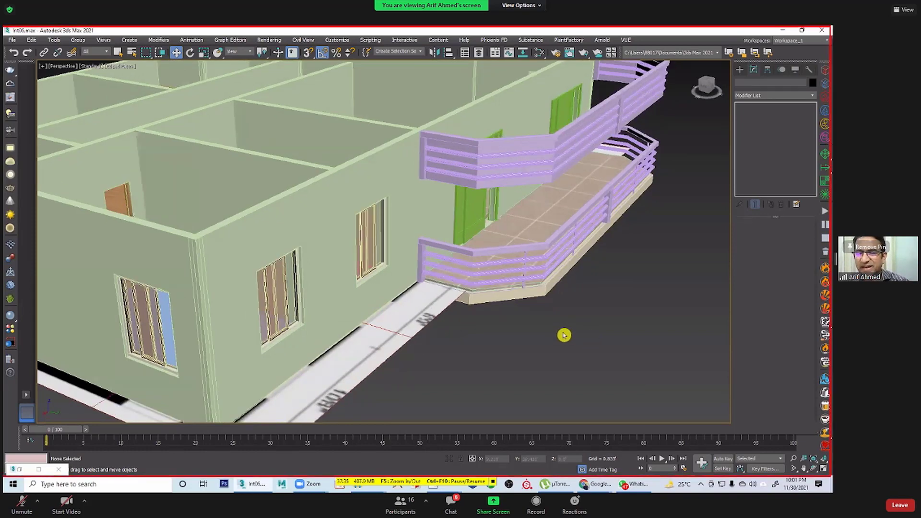
pyautogui.scroll(-5, 563, 336)
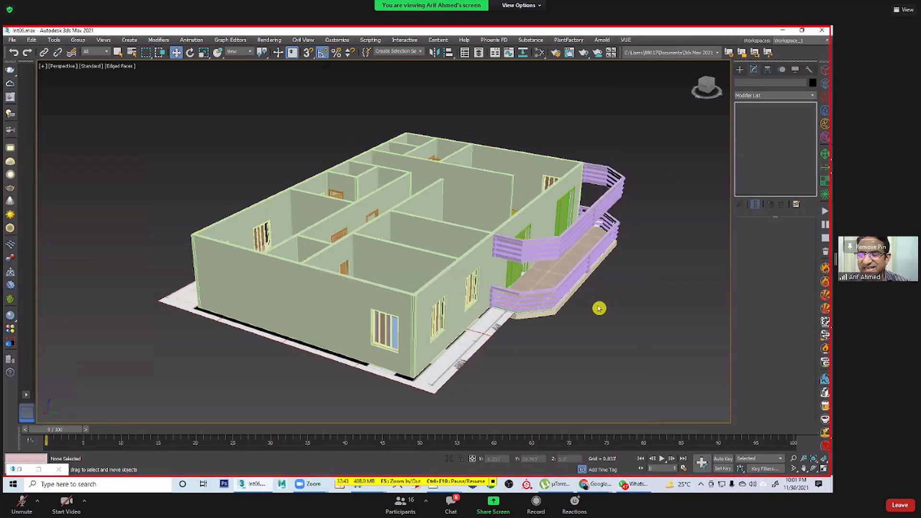
# Step: Shift the outdoor stair slightly along the Y axis beside the house corner
pyautogui.keyDown('alt'); pyautogui.moveTo(598, 308); pyautogui.dragTo(450, 283, button='middle'); pyautogui.keyUp('alt')
pyautogui.click(428, 240)
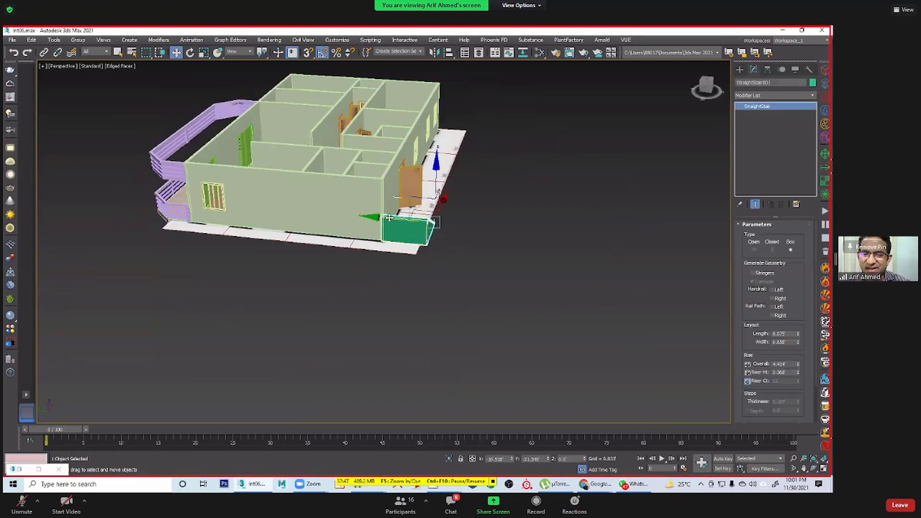
pyautogui.moveTo(393, 219); pyautogui.dragTo(392, 220)
pyautogui.moveTo(398, 250); pyautogui.dragTo(444, 305, button='middle')
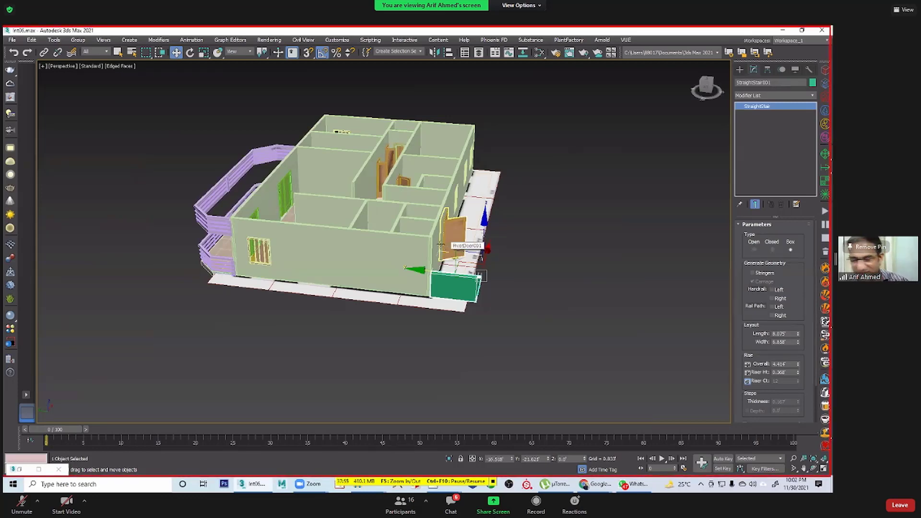
# Step: Examine the outdoor stair, entry door and front windows while circling the whole house
pyautogui.keyDown('alt'); pyautogui.moveTo(473, 185); pyautogui.dragTo(458, 230, button='middle'); pyautogui.keyUp('alt')
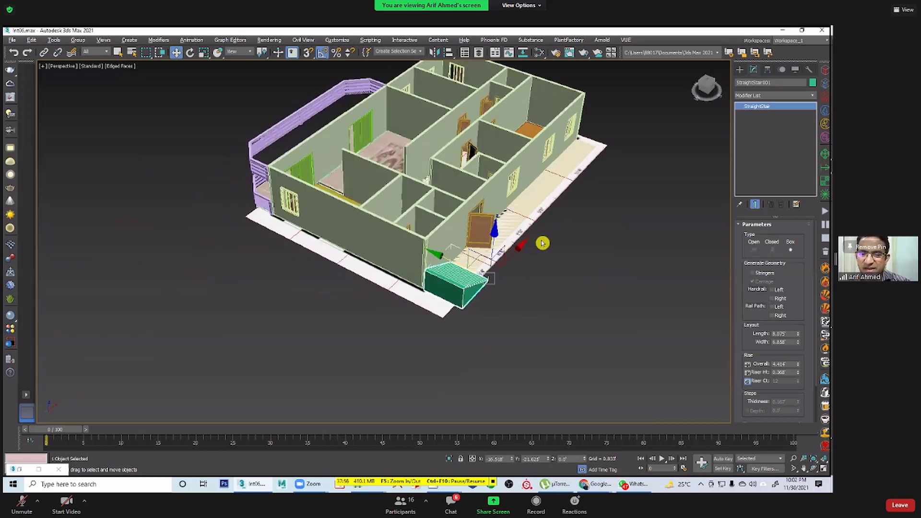
pyautogui.keyDown('alt'); pyautogui.moveTo(542, 243); pyautogui.dragTo(507, 268, button='middle'); pyautogui.keyUp('alt')
pyautogui.keyDown('alt'); pyautogui.moveTo(581, 267); pyautogui.dragTo(581, 266, button='middle'); pyautogui.keyUp('alt')
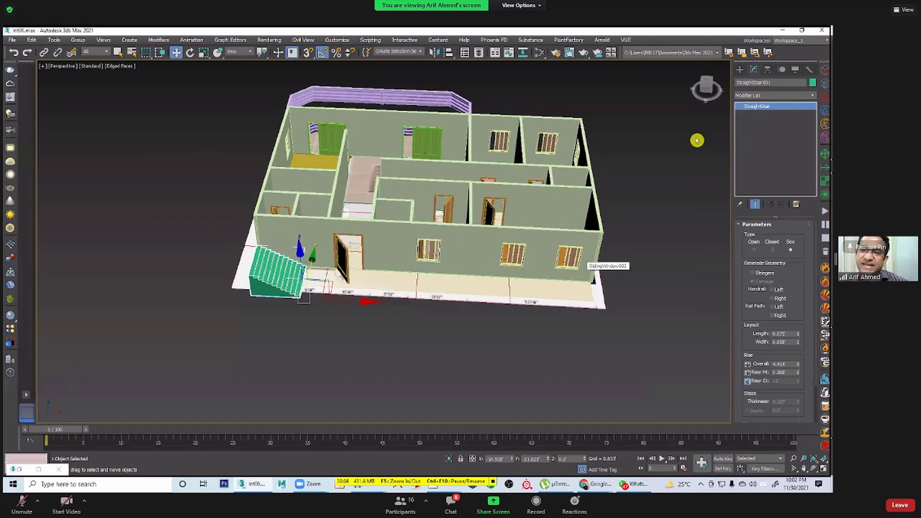
pyautogui.keyDown('alt'); pyautogui.moveTo(547, 211); pyautogui.dragTo(306, 259, button='middle'); pyautogui.keyUp('alt')
pyautogui.keyDown('alt'); pyautogui.moveTo(459, 142); pyautogui.dragTo(514, 209, button='middle'); pyautogui.keyUp('alt')
pyautogui.scroll(-3, 513, 209)
pyautogui.scroll(3, 504, 206)
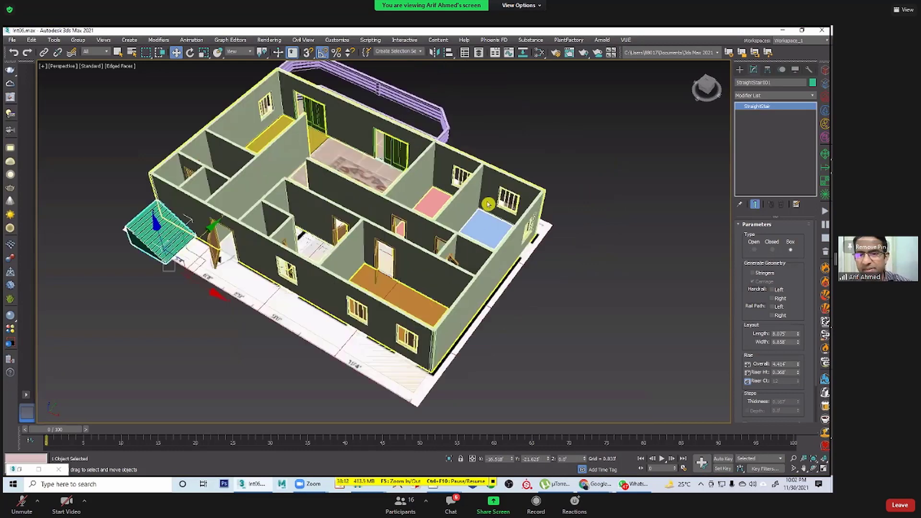
pyautogui.keyDown('alt'); pyautogui.moveTo(467, 373); pyautogui.dragTo(459, 382, button='middle'); pyautogui.keyUp('alt')
# Step: Save the scene as a new incremental file, Int07.max
pyautogui.hotkey('ctrl', 'shift', 's')
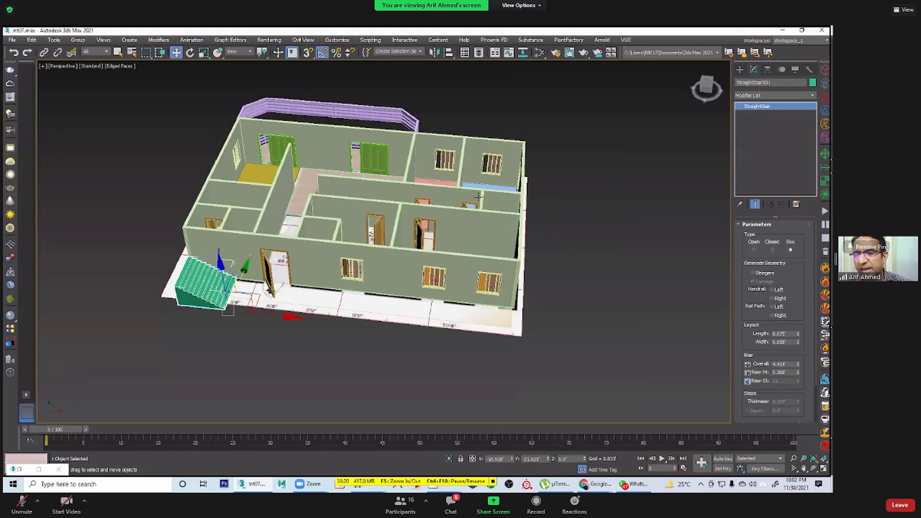
pyautogui.keyDown('alt'); pyautogui.moveTo(533, 183); pyautogui.dragTo(533, 183, button='middle'); pyautogui.keyUp('alt')
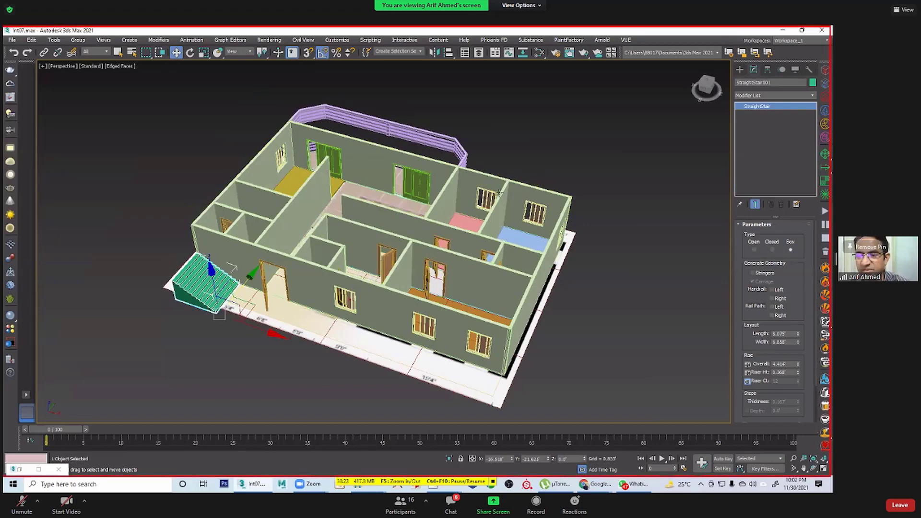
pyautogui.moveTo(393, 145); pyautogui.dragTo(434, 119, button='middle')
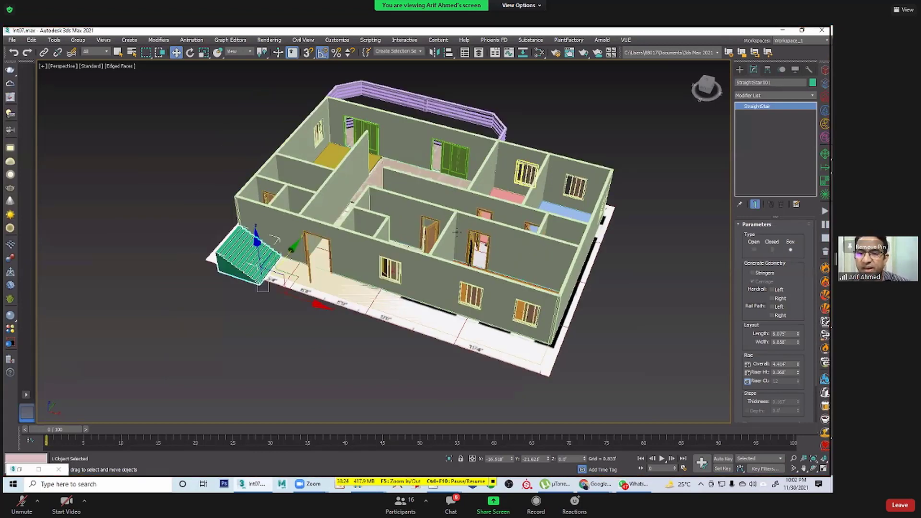
# Step: Convert the wall object to an Editable Poly and clear the selection
pyautogui.keyDown('alt'); pyautogui.moveTo(456, 232); pyautogui.dragTo(515, 212, button='middle'); pyautogui.keyUp('alt')
pyautogui.click(492, 207)
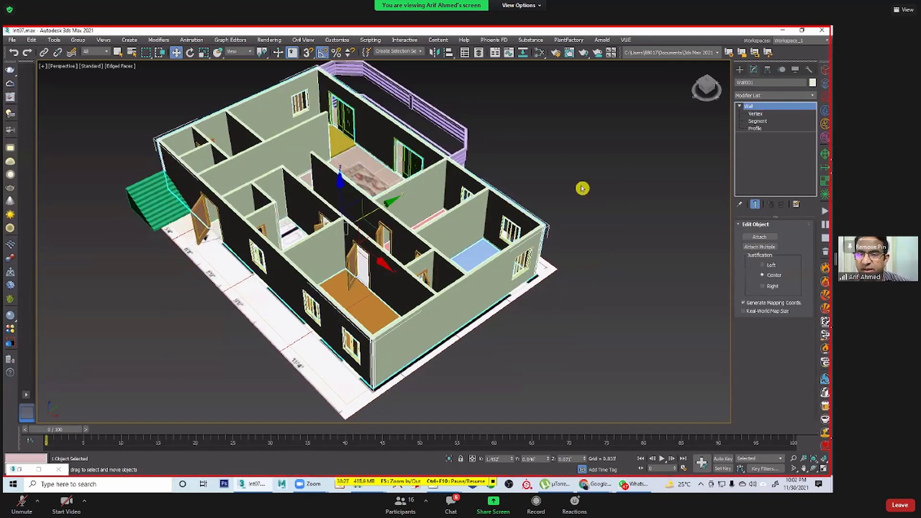
pyautogui.hotkey('ctrl', 'd')
pyautogui.click(514, 207)
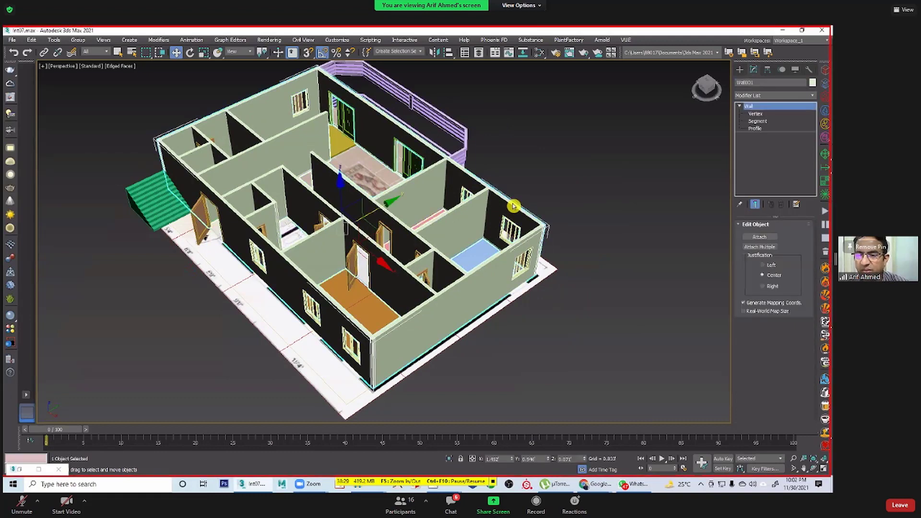
pyautogui.rightClick(510, 203)
pyautogui.moveTo(559, 297)
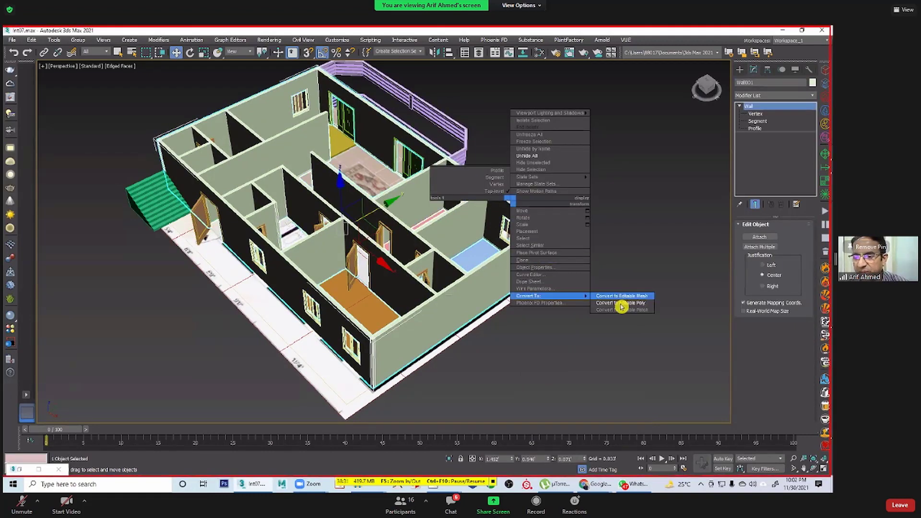
pyautogui.click(621, 304)
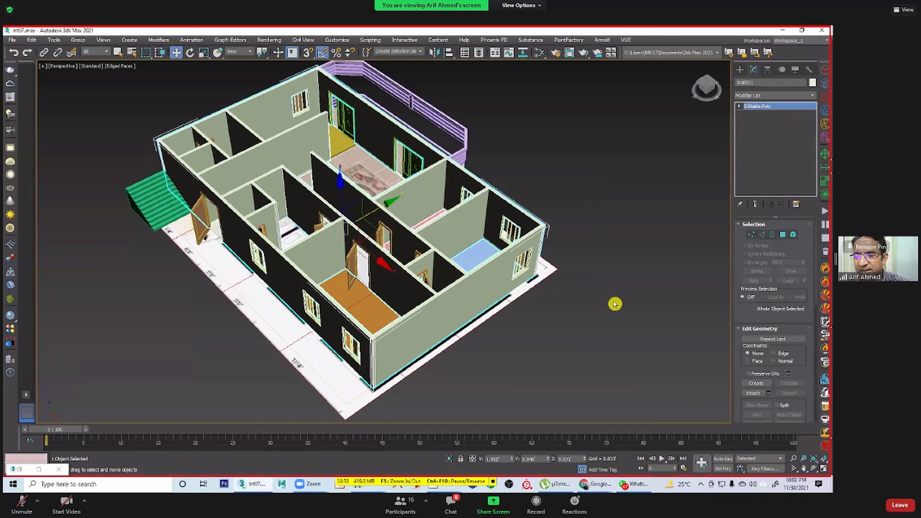
pyautogui.click(606, 212)
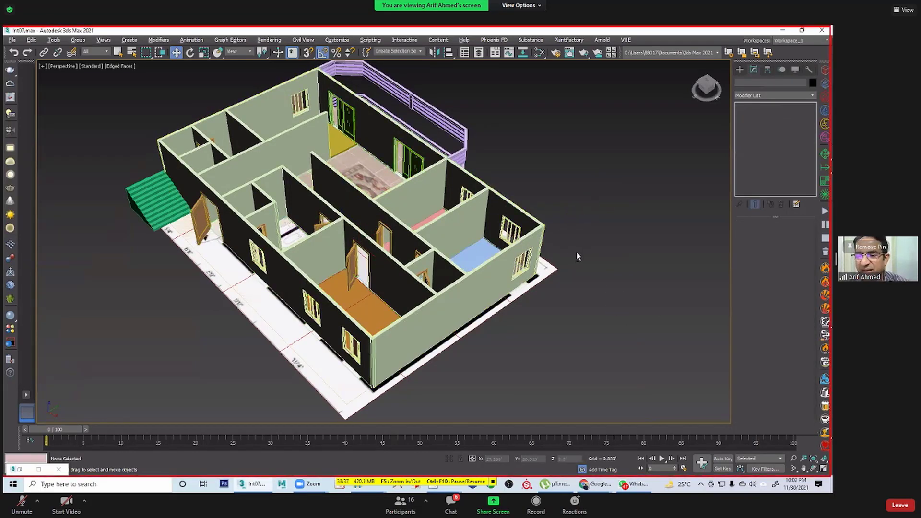
# Step: Try moving the blue-floored room's sliding window out of its wall opening
pyautogui.keyDown('alt'); pyautogui.moveTo(509, 271); pyautogui.dragTo(502, 267, button='middle'); pyautogui.keyUp('alt')
pyautogui.click(502, 265)
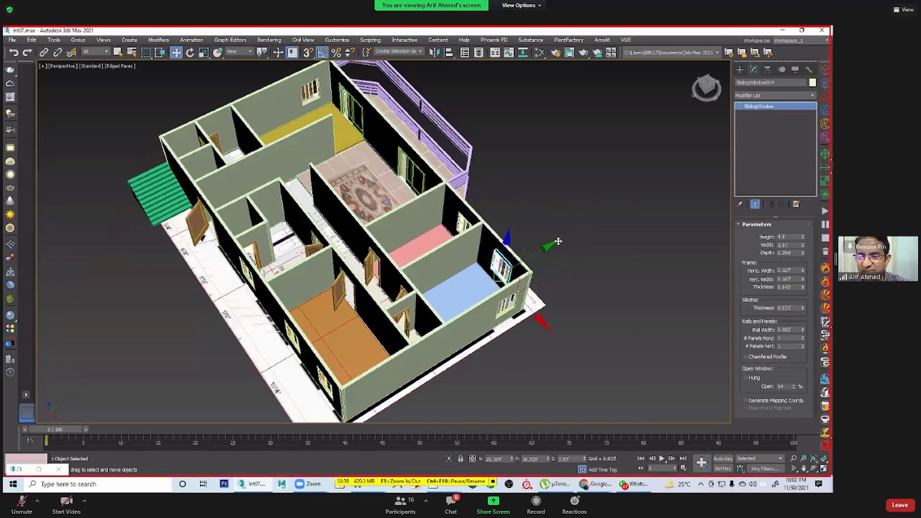
pyautogui.moveTo(537, 231)
pyautogui.keyDown('alt'); pyautogui.mouseDown(button='middle')
pyautogui.moveTo(541, 217)
pyautogui.moveTo(533, 213)
pyautogui.mouseUp(button='middle'); pyautogui.keyUp('alt')
pyautogui.scroll(3, 575, 246)
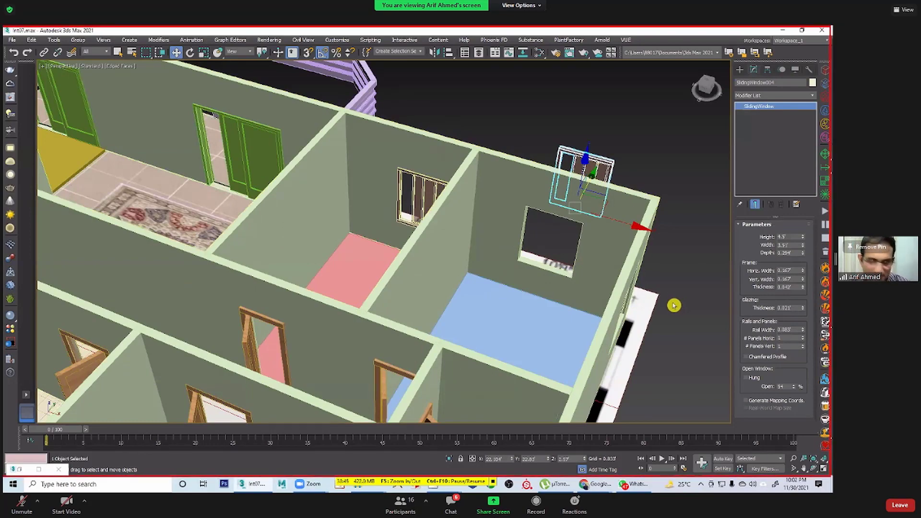
pyautogui.scroll(-5, 532, 266)
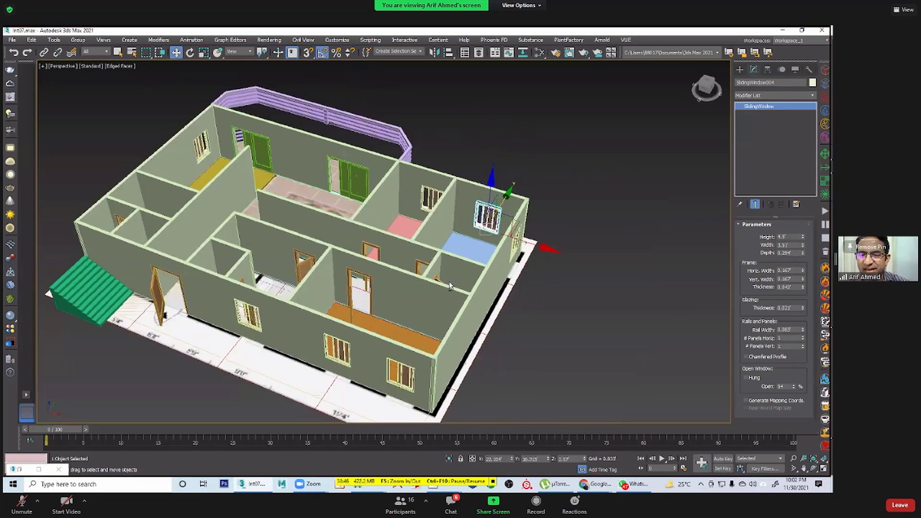
# Step: Enter polygon editing on the wall object and select the outer face of the yellow-floored room's side wall
pyautogui.keyDown('alt'); pyautogui.moveTo(450, 286); pyautogui.dragTo(458, 207, button='middle'); pyautogui.keyUp('alt')
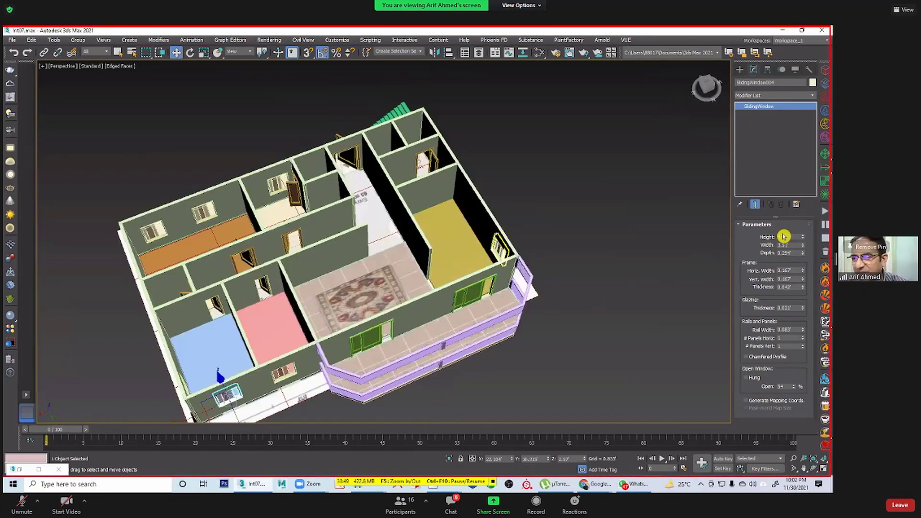
pyautogui.click(458, 206)
pyautogui.press('4')
pyautogui.click(427, 185)
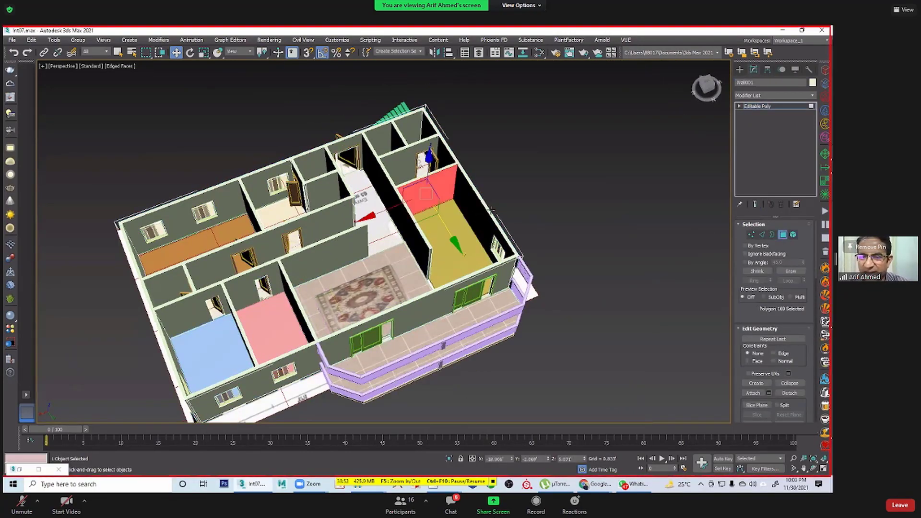
pyautogui.moveTo(490, 210)
pyautogui.keyDown('alt'); pyautogui.mouseDown(button='middle')
pyautogui.moveTo(466, 207)
pyautogui.moveTo(545, 221)
pyautogui.moveTo(566, 214)
pyautogui.moveTo(478, 221)
pyautogui.mouseUp(button='middle'); pyautogui.keyUp('alt')
pyautogui.click(502, 225)
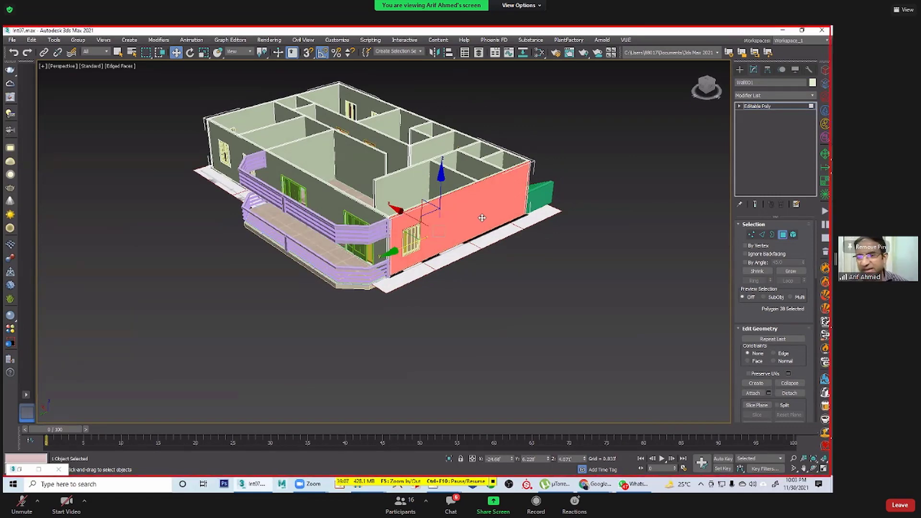
# Step: Add the remaining outer wall faces and the two narrow corner faces beside the blue-floored room to the polygon selection
pyautogui.keyDown('ctrl'); pyautogui.click(368, 211); pyautogui.keyUp('ctrl')
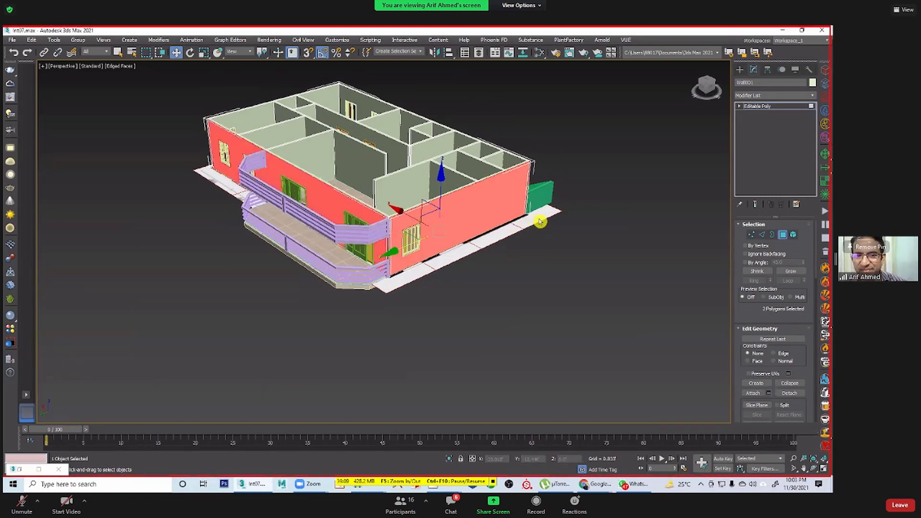
pyautogui.keyDown('alt'); pyautogui.moveTo(567, 215); pyautogui.dragTo(485, 294, button='middle'); pyautogui.keyUp('alt')
pyautogui.keyDown('ctrl'); pyautogui.click(569, 242); pyautogui.keyUp('ctrl')
pyautogui.scroll(5, 485, 294)
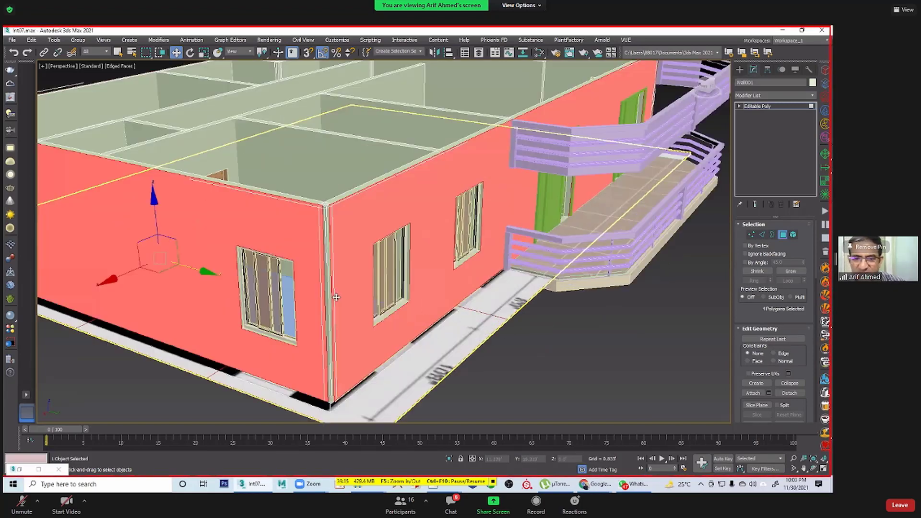
pyautogui.keyDown('ctrl'); pyautogui.click(326, 224); pyautogui.keyUp('ctrl')
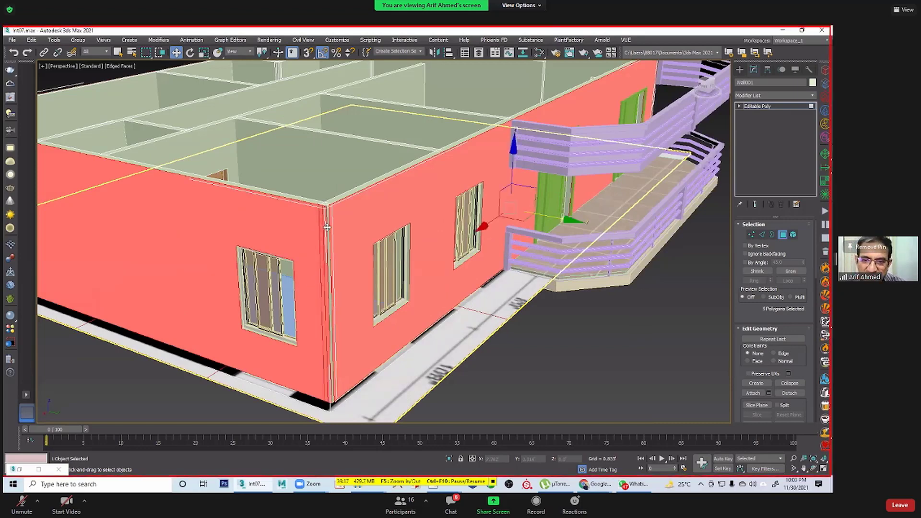
pyautogui.keyDown('ctrl'); pyautogui.click(328, 224); pyautogui.keyUp('ctrl')
# Step: Add the two narrow faces at the yellow-floored room's balcony corner to the polygon selection
pyautogui.scroll(-4, 328, 225)
pyautogui.scroll(-5, 501, 234)
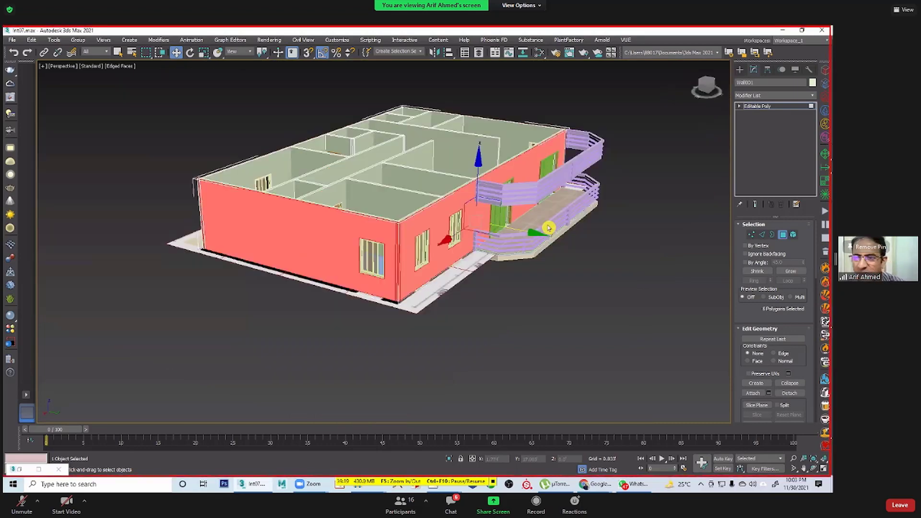
pyautogui.keyDown('alt'); pyautogui.moveTo(502, 234); pyautogui.dragTo(533, 307, button='middle'); pyautogui.keyUp('alt')
pyautogui.scroll(5, 528, 288)
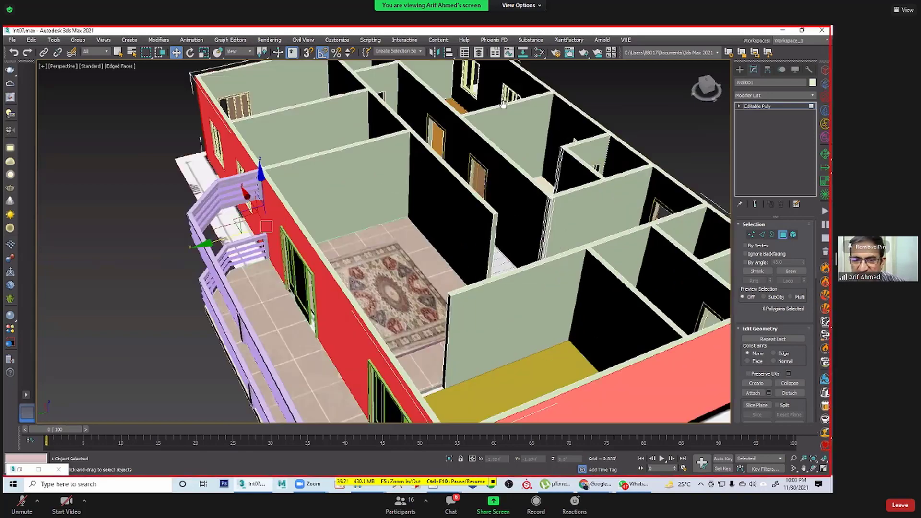
pyautogui.keyDown('alt'); pyautogui.moveTo(405, 243); pyautogui.dragTo(460, 248, button='middle'); pyautogui.keyUp('alt')
pyautogui.scroll(3, 408, 253)
pyautogui.keyDown('ctrl'); pyautogui.click(406, 256); pyautogui.keyUp('ctrl')
pyautogui.keyDown('ctrl'); pyautogui.click(408, 272); pyautogui.keyUp('ctrl')
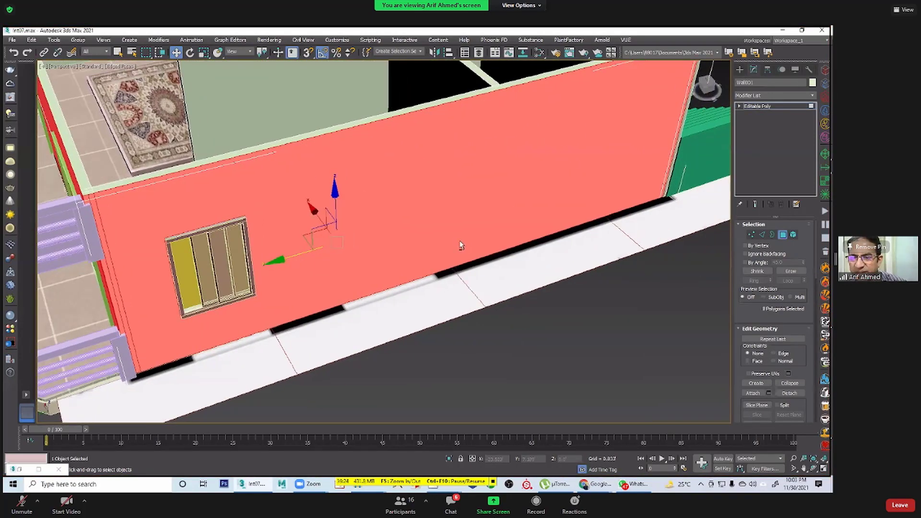
# Step: Add the narrow faces at the outdoor-stair corner and the orange-floored room's outer corner to the polygon selection
pyautogui.scroll(-4, 348, 287)
pyautogui.keyDown('alt'); pyautogui.moveTo(348, 286); pyautogui.dragTo(247, 288, button='middle'); pyautogui.keyUp('alt')
pyautogui.scroll(5, 248, 288)
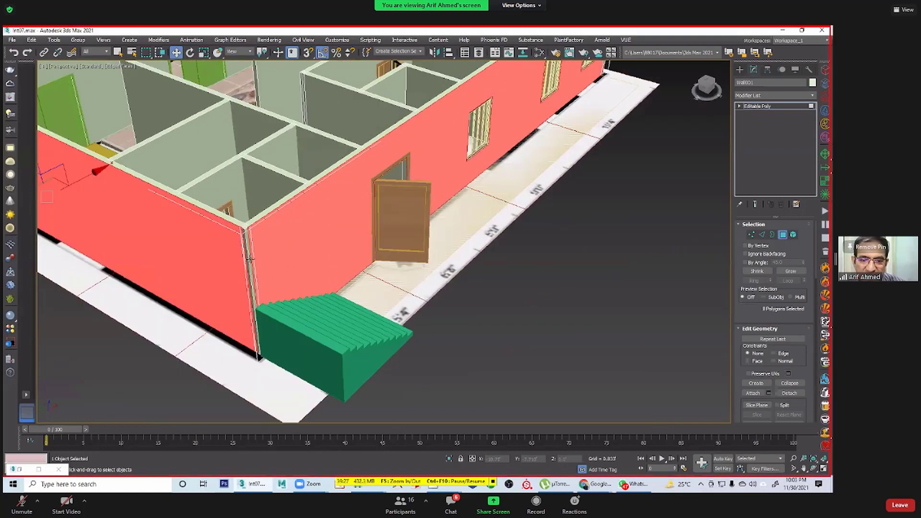
pyautogui.keyDown('ctrl'); pyautogui.click(246, 263); pyautogui.keyUp('ctrl')
pyautogui.keyDown('ctrl'); pyautogui.click(248, 265); pyautogui.keyUp('ctrl')
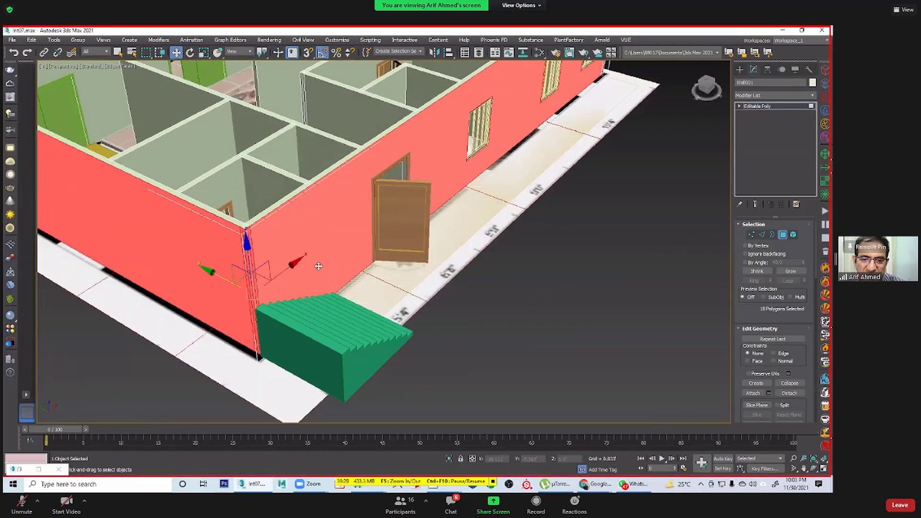
pyautogui.keyDown('alt'); pyautogui.moveTo(322, 283); pyautogui.dragTo(298, 245, button='middle'); pyautogui.keyUp('alt')
pyautogui.scroll(3, 306, 245)
pyautogui.keyDown('ctrl'); pyautogui.click(307, 245); pyautogui.keyUp('ctrl')
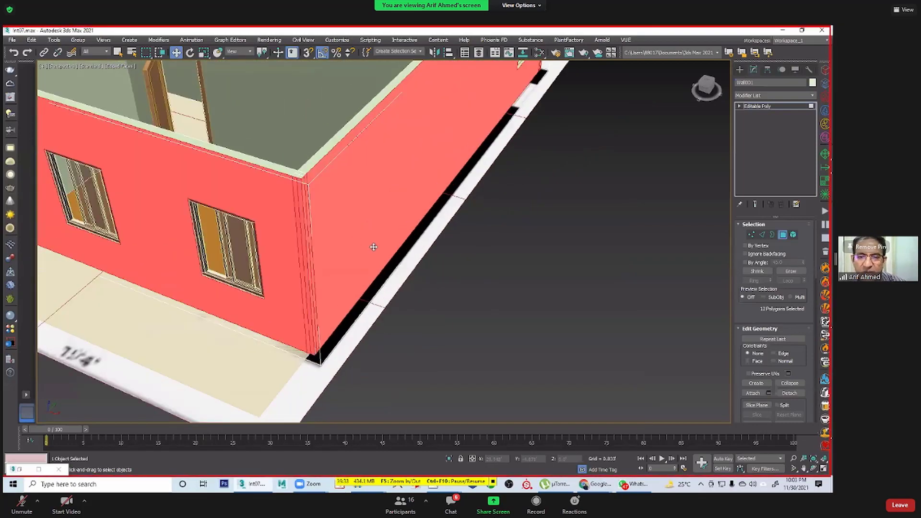
# Step: Detach the selected exterior wall faces as a separate object named outside
pyautogui.scroll(-5, 484, 197)
pyautogui.keyDown('alt'); pyautogui.moveTo(399, 196); pyautogui.dragTo(493, 229, button='middle'); pyautogui.keyUp('alt')
pyautogui.scroll(-4, 462, 247)
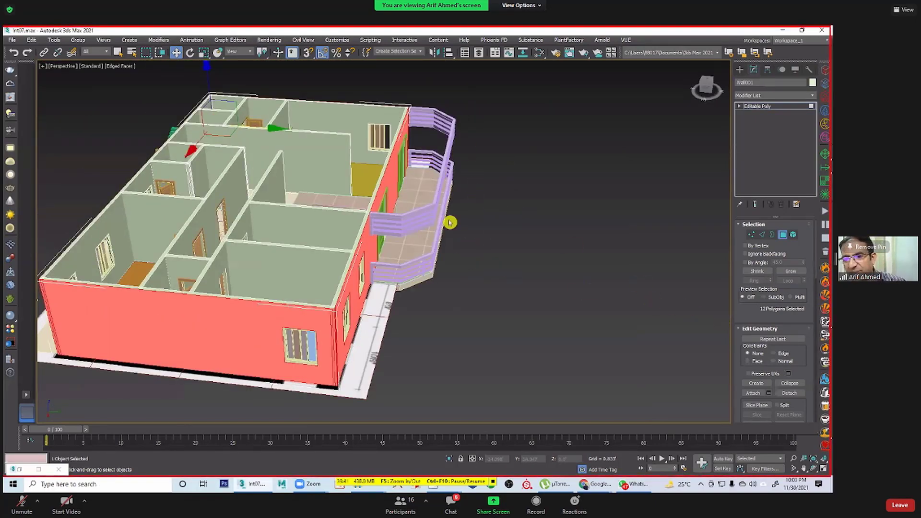
pyautogui.keyDown('alt'); pyautogui.moveTo(545, 267); pyautogui.dragTo(620, 300, button='middle'); pyautogui.keyUp('alt')
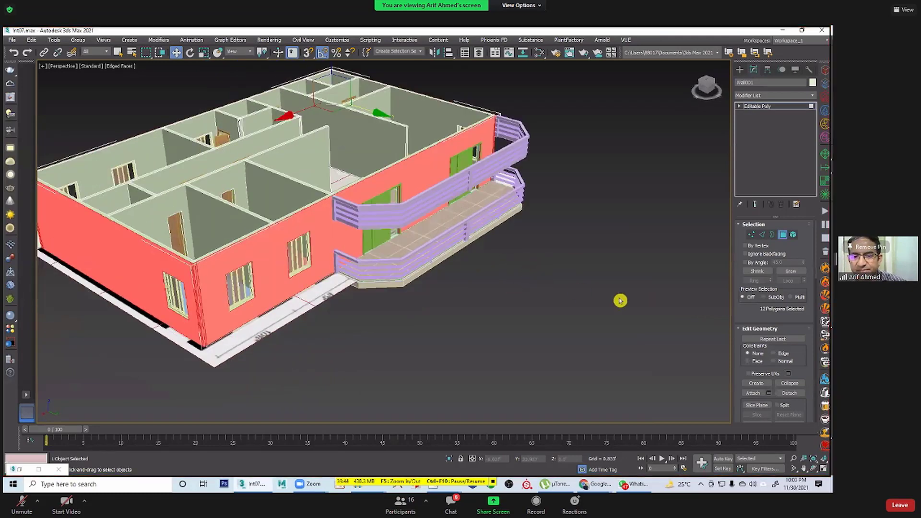
pyautogui.click(333, 202)
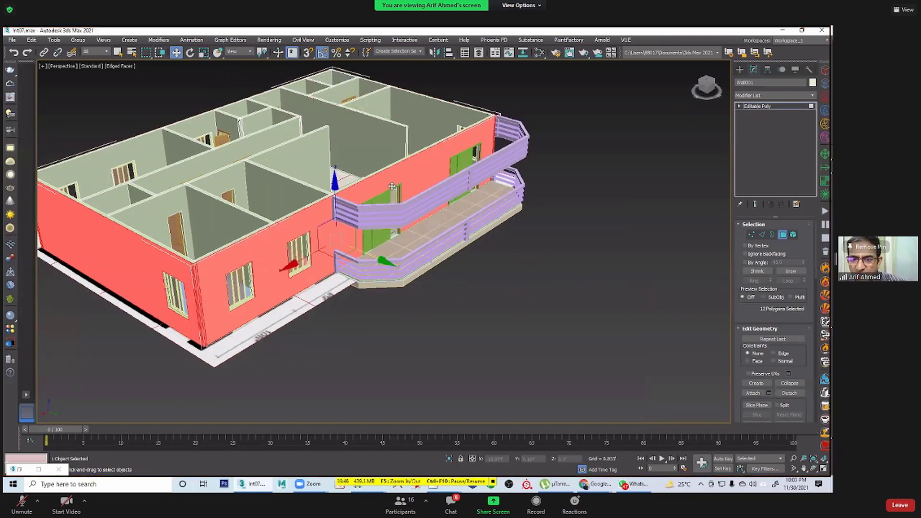
pyautogui.click(486, 142)
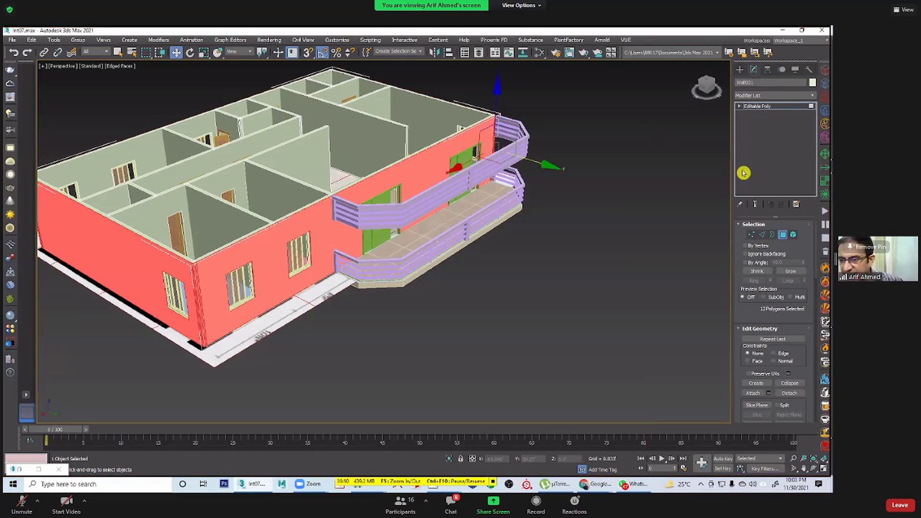
pyautogui.click(794, 395)
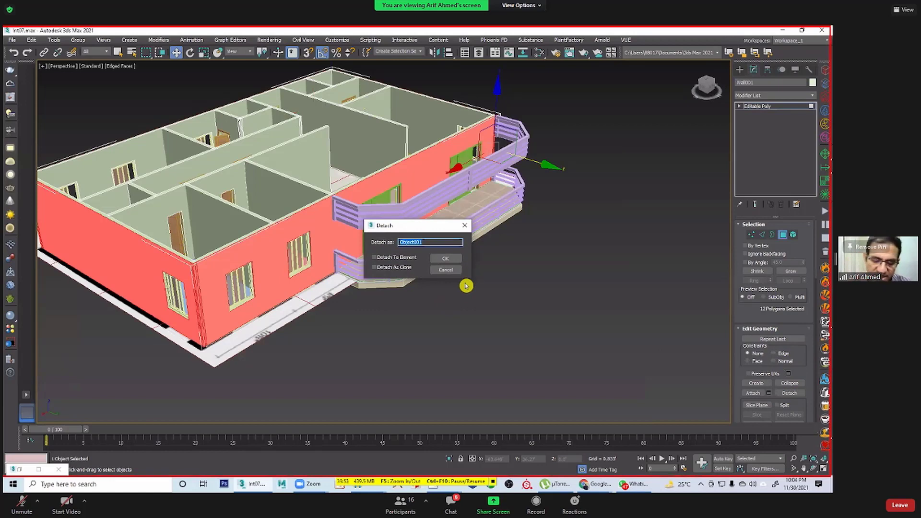
pyautogui.write('duts')
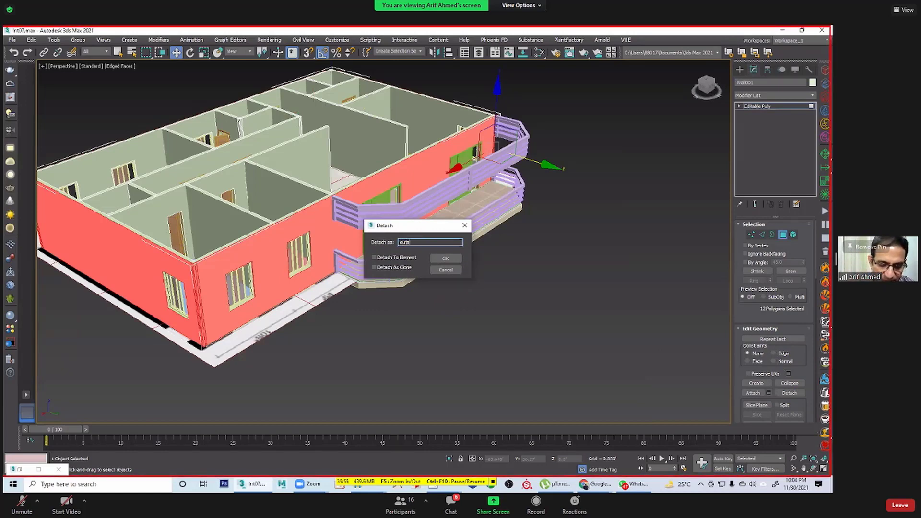
pyautogui.write('ide')
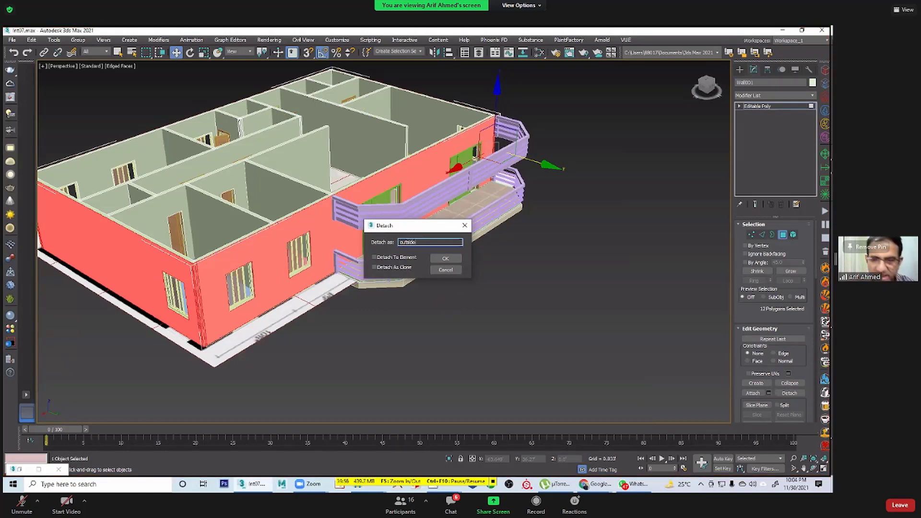
pyautogui.click(445, 258)
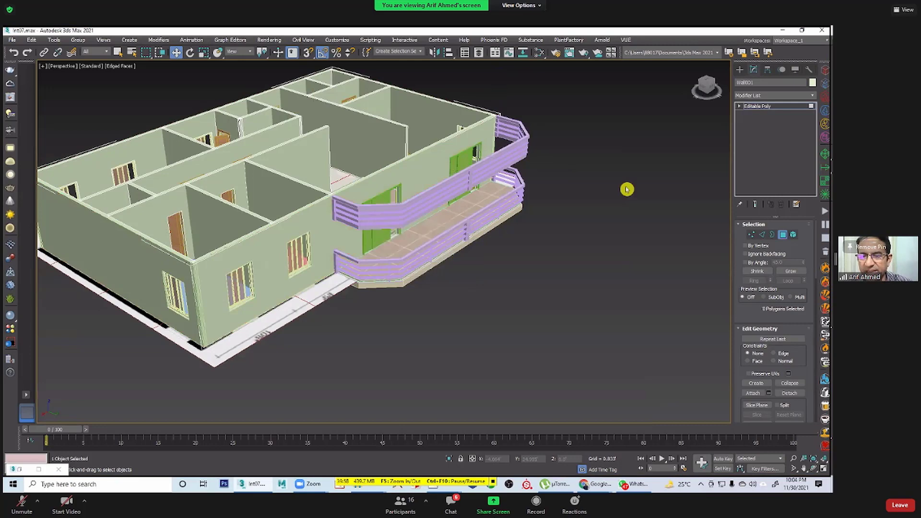
# Step: Leave polygon editing and give the detached outside object a tan object colour
pyautogui.click(783, 235)
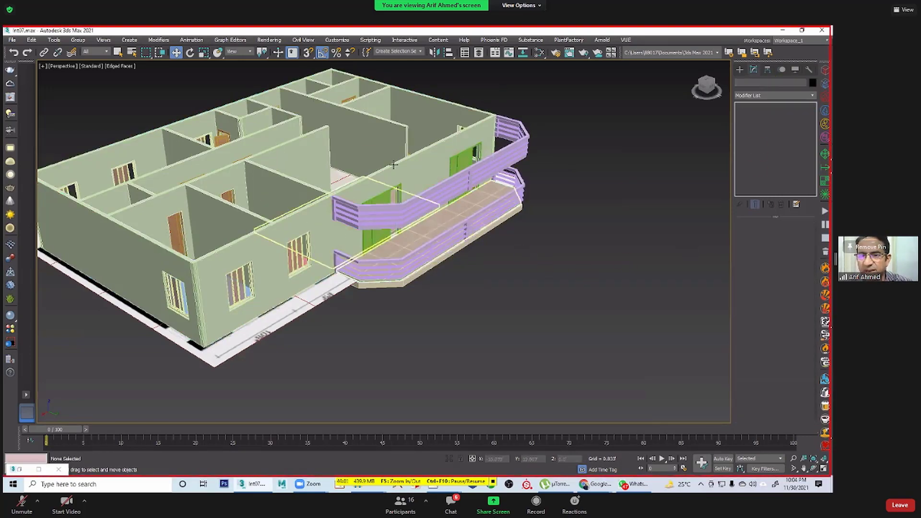
pyautogui.click(413, 164)
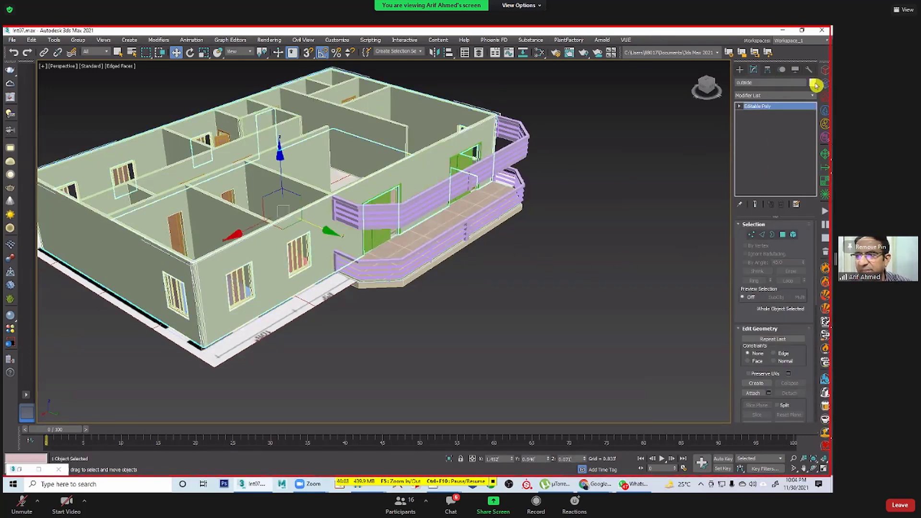
pyautogui.click(812, 83)
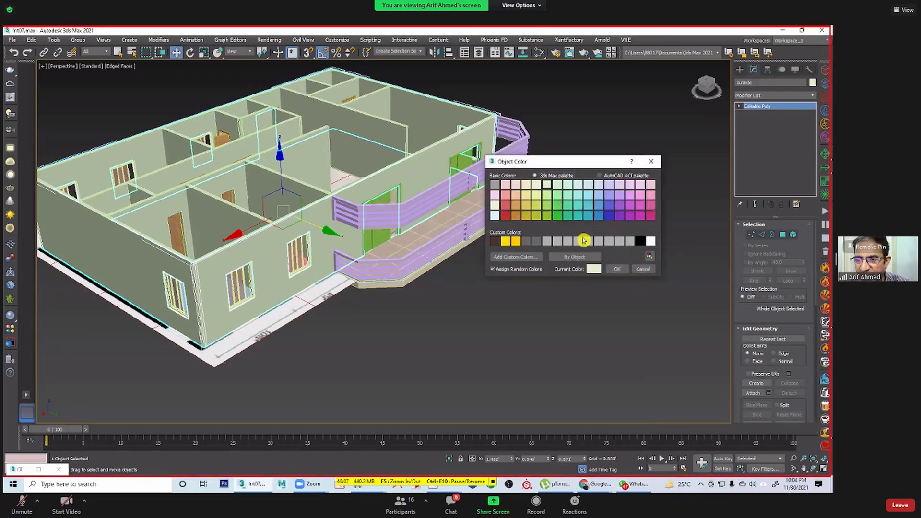
pyautogui.click(615, 269)
pyautogui.click(587, 292)
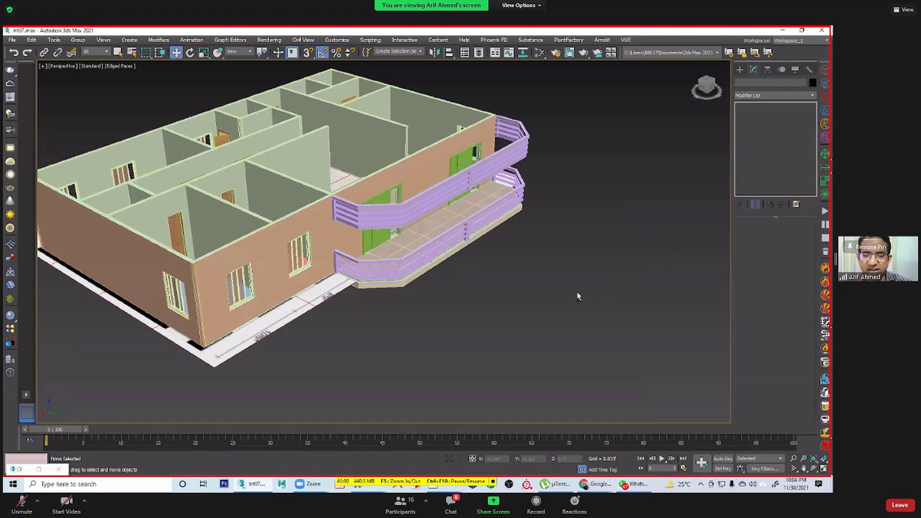
# Step: Inspect the recoloured exterior from the balcony side and select the outside wall object
pyautogui.keyDown('alt'); pyautogui.moveTo(578, 294); pyautogui.dragTo(611, 294, button='middle'); pyautogui.keyUp('alt')
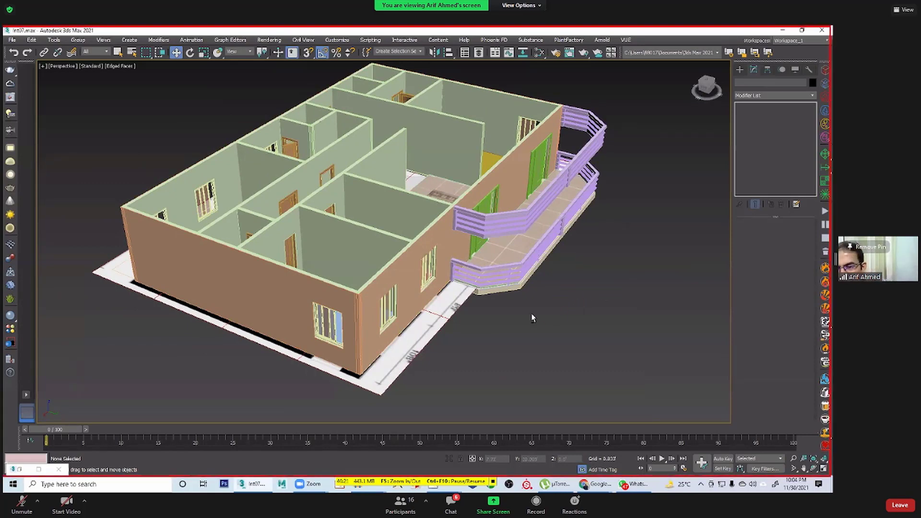
pyautogui.keyDown('alt'); pyautogui.moveTo(532, 315); pyautogui.dragTo(444, 200, button='middle'); pyautogui.keyUp('alt')
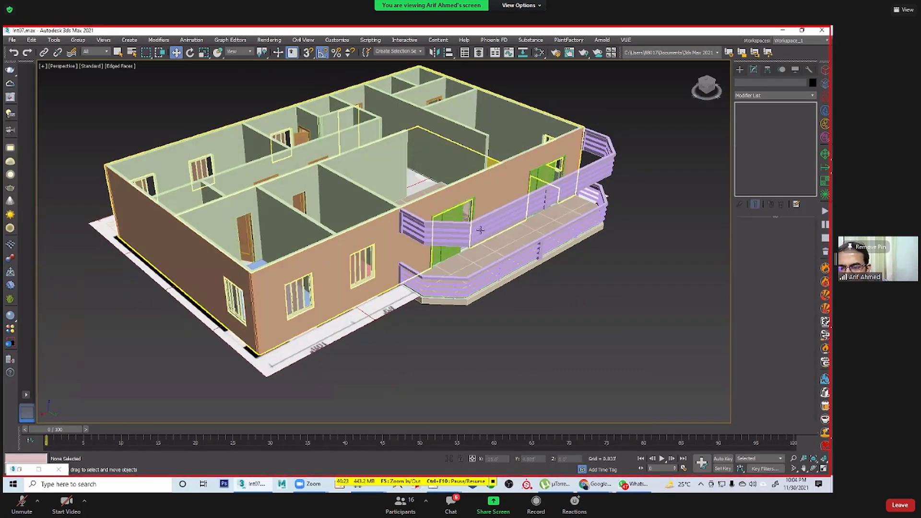
pyautogui.moveTo(404, 280); pyautogui.dragTo(413, 322, button='middle')
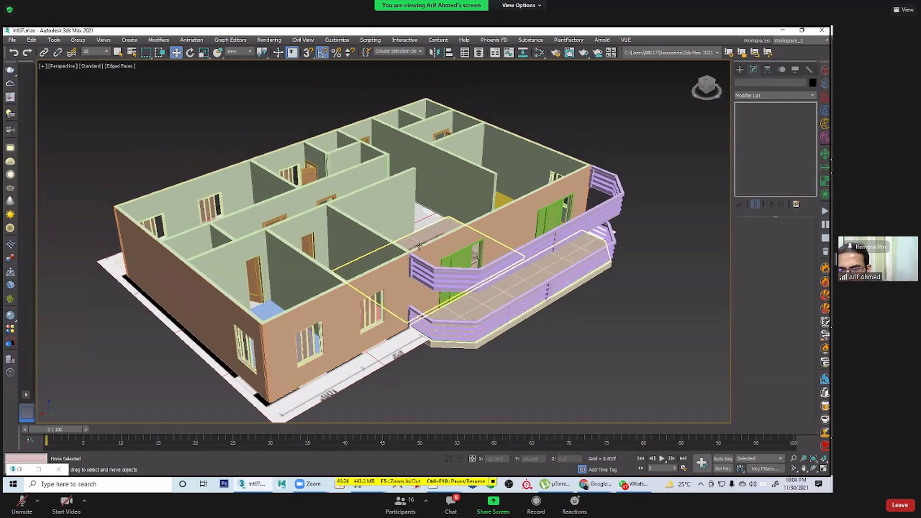
pyautogui.moveTo(408, 334); pyautogui.dragTo(413, 351, button='middle')
pyautogui.scroll(2, 633, 154)
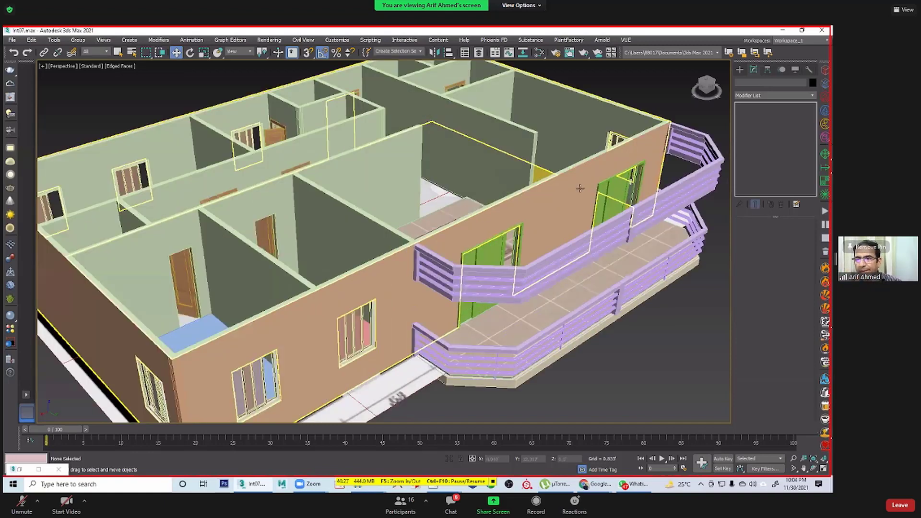
pyautogui.keyDown('alt'); pyautogui.moveTo(598, 207); pyautogui.dragTo(482, 210, button='middle'); pyautogui.keyUp('alt')
pyautogui.click(477, 213)
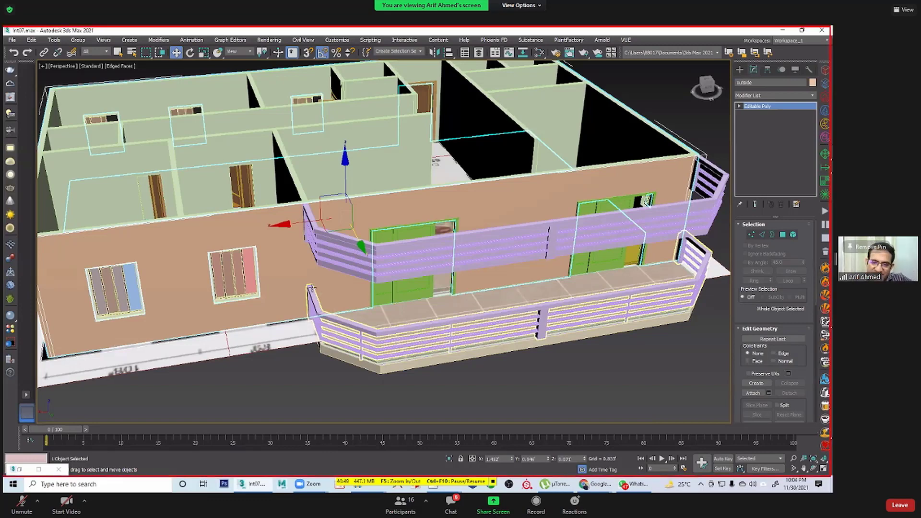
pyautogui.click(682, 343)
pyautogui.click(676, 209)
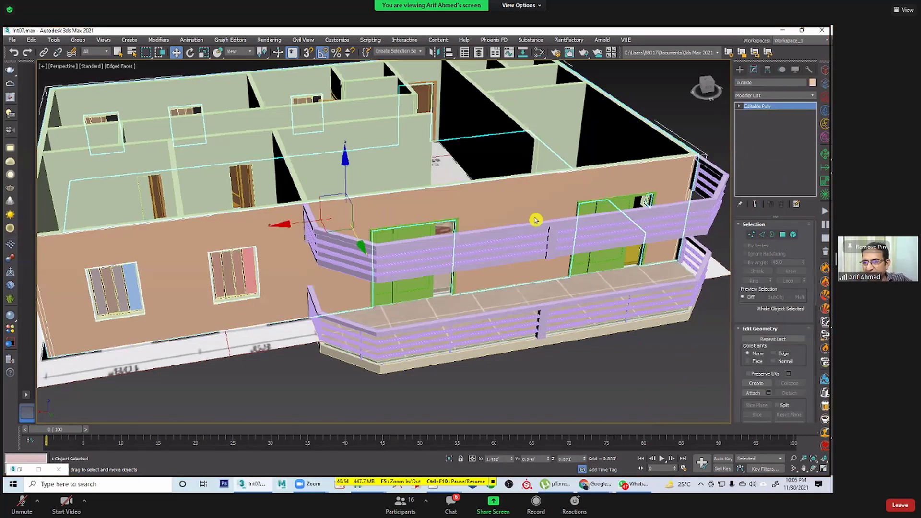
pyautogui.press('2')
pyautogui.moveTo(279, 394); pyautogui.dragTo(272, 277)
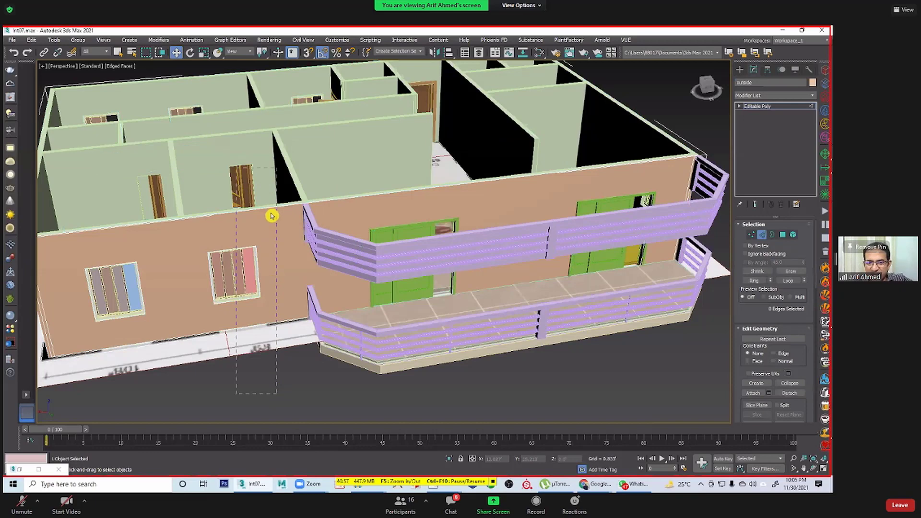
pyautogui.moveTo(272, 215); pyautogui.dragTo(273, 214)
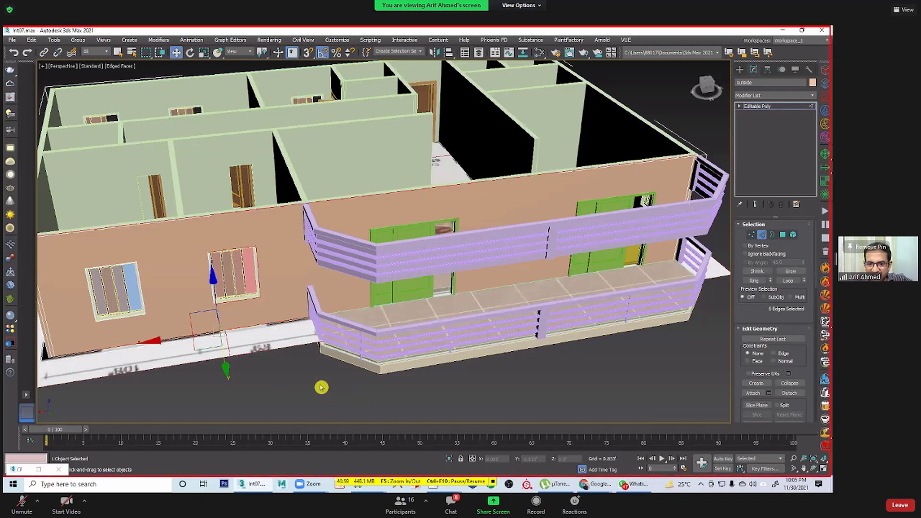
pyautogui.hotkey('ctrl', 'z')
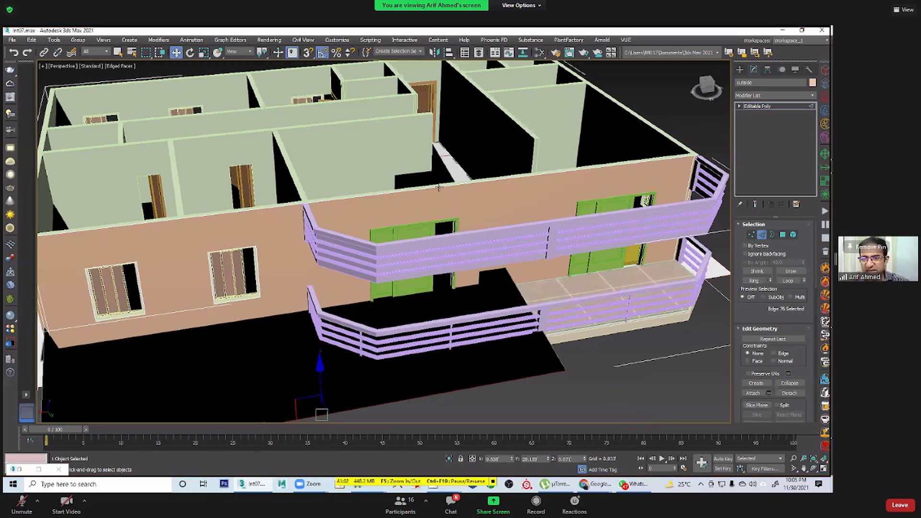
pyautogui.hotkey('ctrl', 'z')
pyautogui.hotkey('ctrl', 'z')
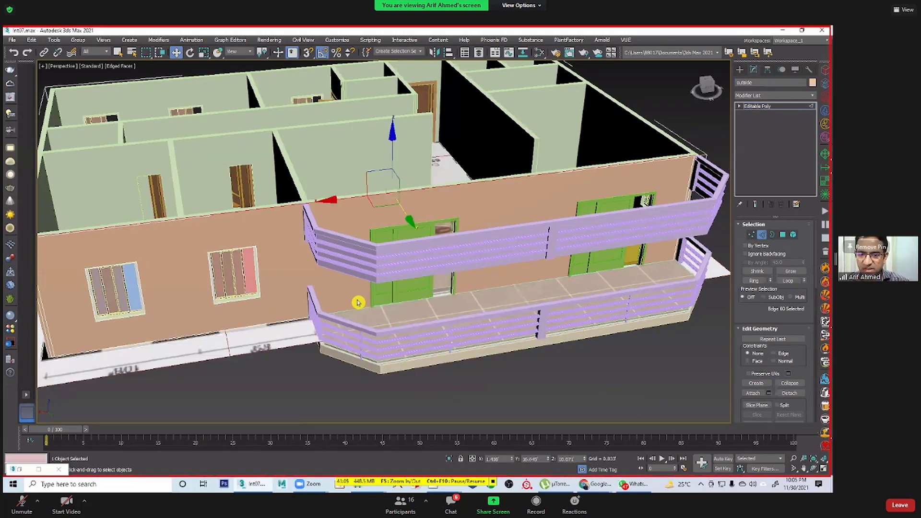
pyautogui.press('b')
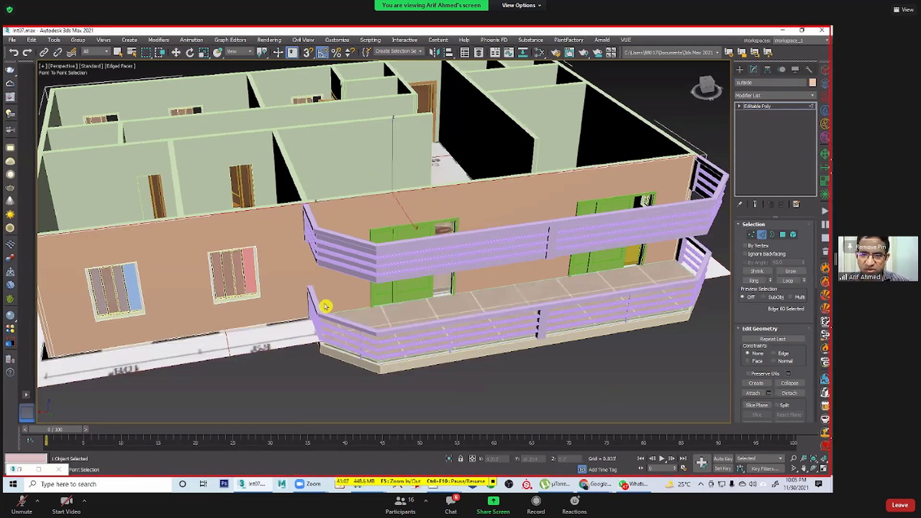
pyautogui.press('w')
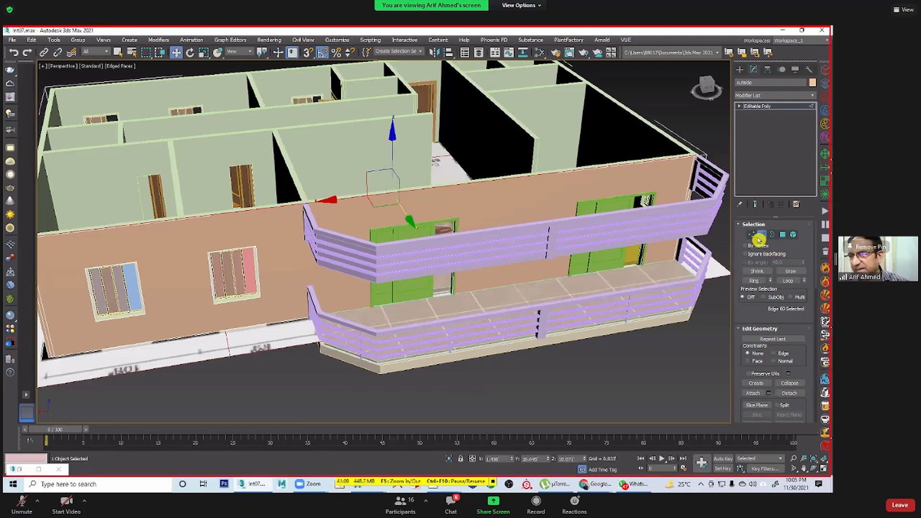
# Step: Try to cut a vertical edge up the outside wall from its base at the balcony railing's end
pyautogui.press('1')
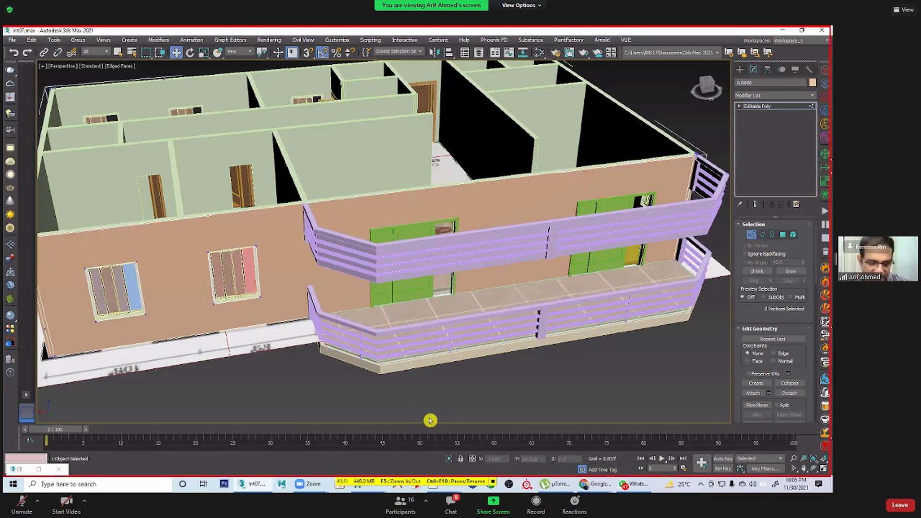
pyautogui.click(305, 331)
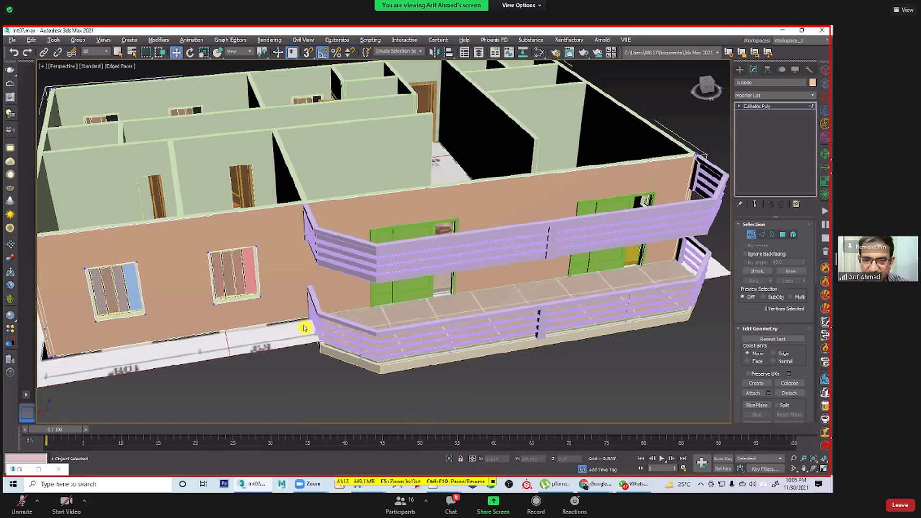
pyautogui.scroll(5, 314, 311)
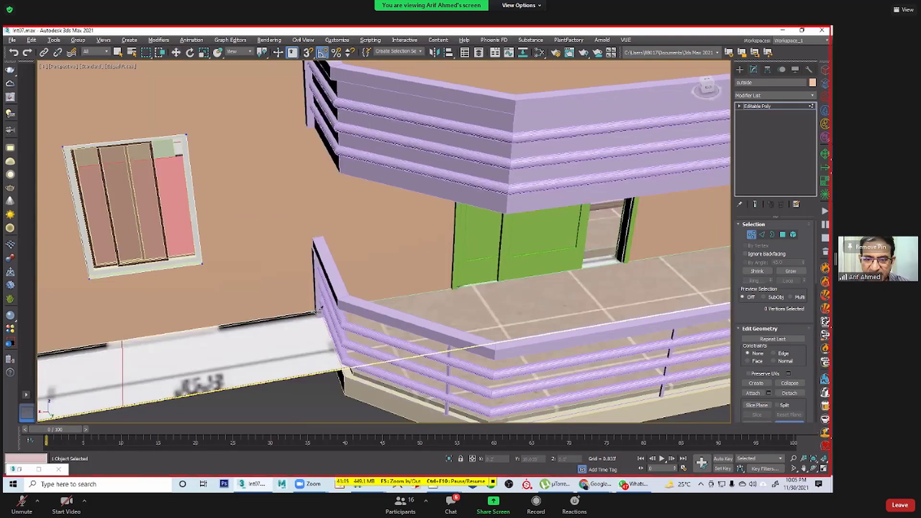
pyautogui.scroll(-3, 311, 98)
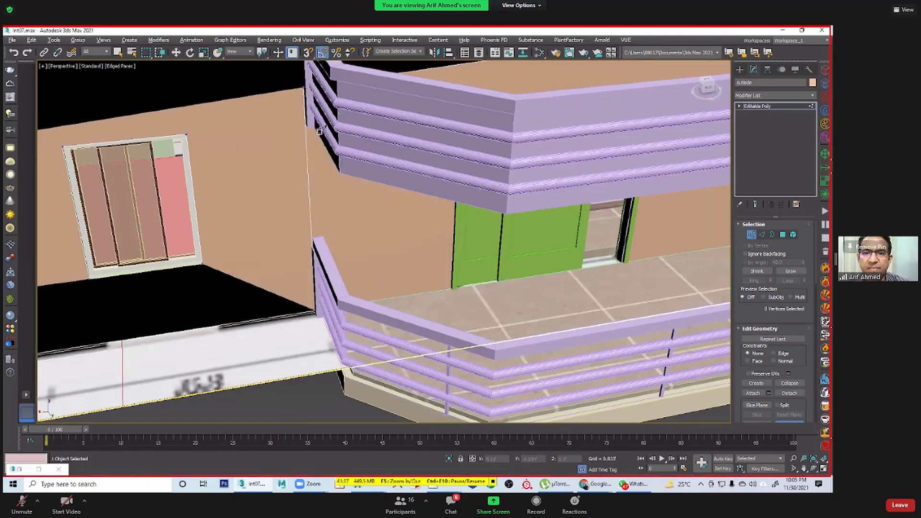
pyautogui.scroll(-3, 312, 111)
pyautogui.scroll(-3, 312, 111)
pyautogui.scroll(4, 314, 107)
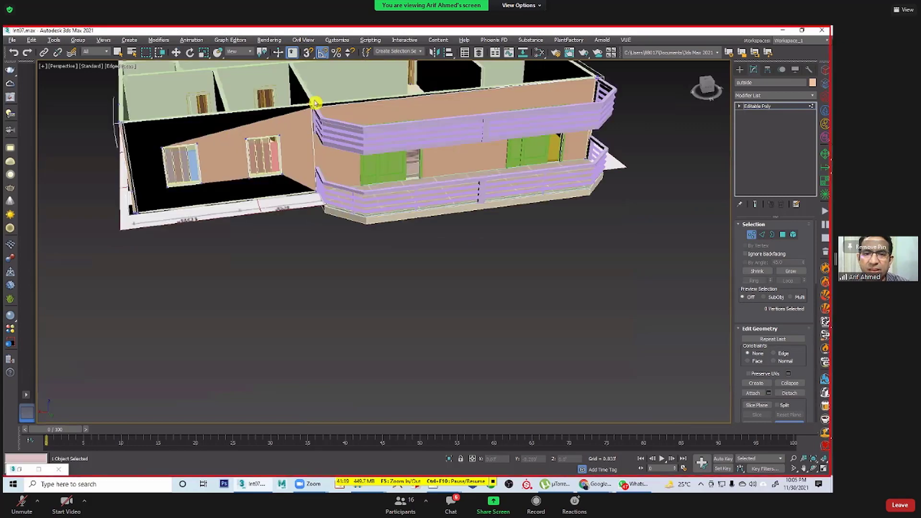
pyautogui.scroll(4, 316, 103)
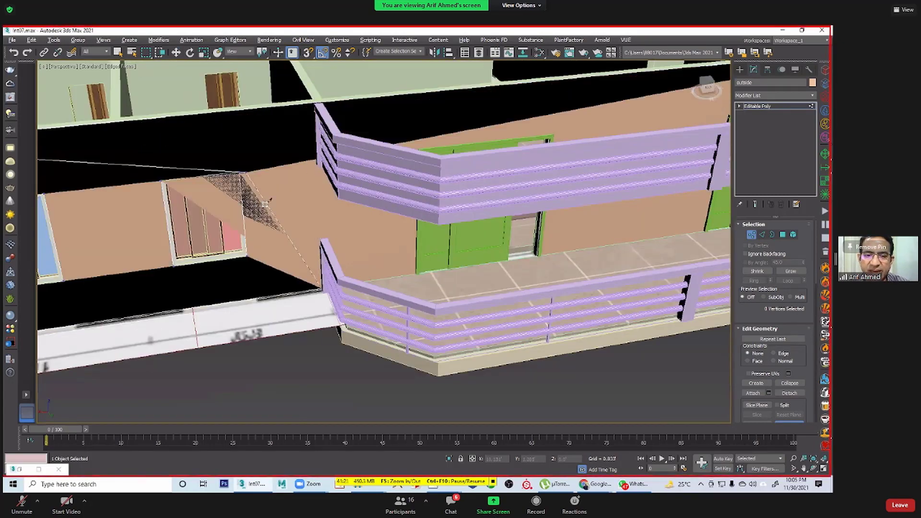
pyautogui.rightClick(245, 219)
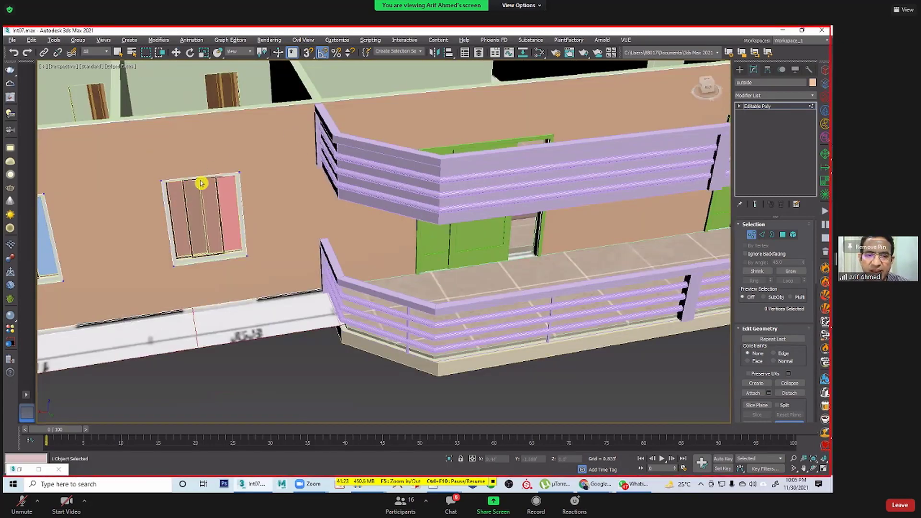
# Step: Cut a vertical edge from the top to the base of the outside wall where the balcony railing meets it
pyautogui.keyDown('alt'); pyautogui.moveTo(202, 184); pyautogui.dragTo(186, 174, button='middle'); pyautogui.keyUp('alt')
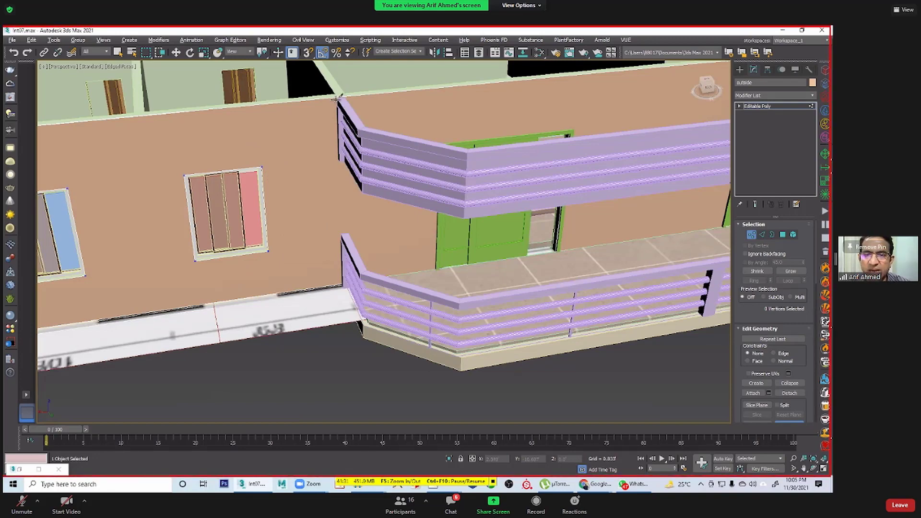
pyautogui.moveTo(337, 123); pyautogui.dragTo(344, 289)
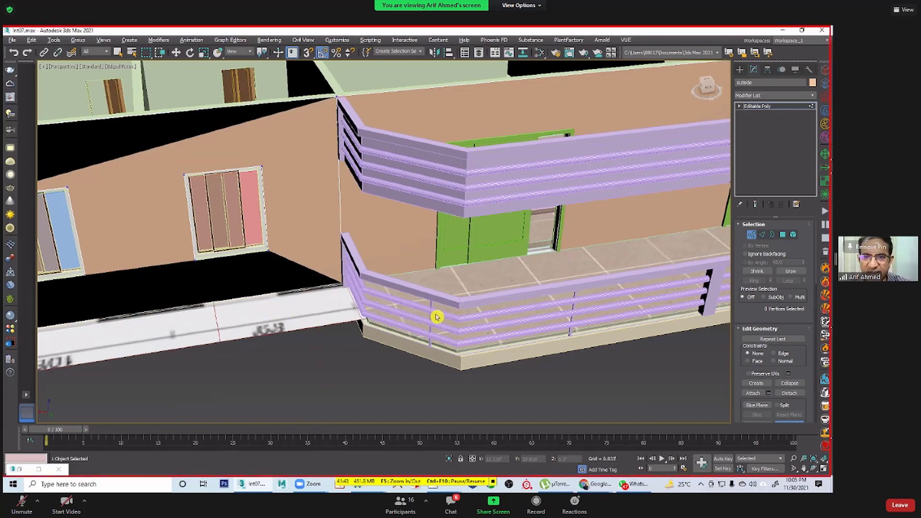
pyautogui.moveTo(288, 244); pyautogui.dragTo(362, 224, button='middle')
pyautogui.scroll(-4, 371, 228)
pyautogui.keyDown('alt'); pyautogui.moveTo(434, 233); pyautogui.dragTo(386, 229, button='middle'); pyautogui.keyUp('alt')
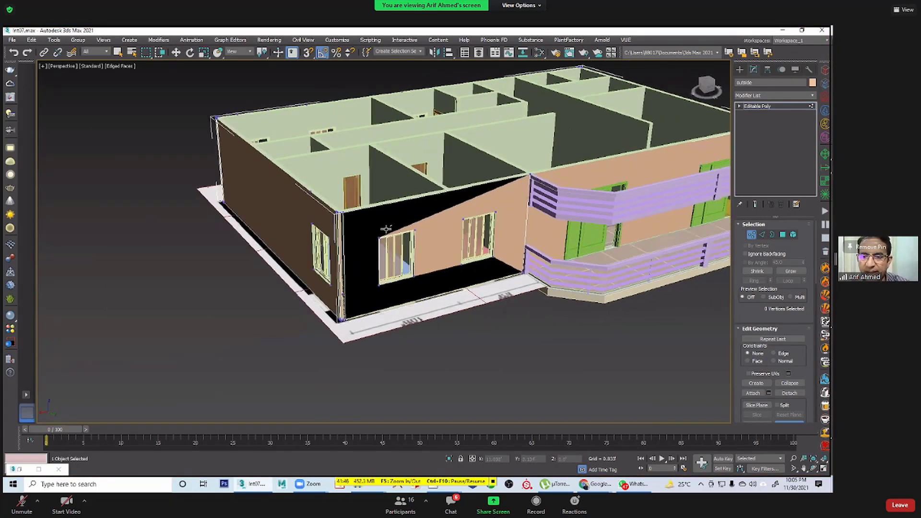
# Step: Cut an edge from the upper corner of the window nearest the balcony to the top of the outside wall
pyautogui.moveTo(460, 222); pyautogui.dragTo(326, 192, button='middle')
pyautogui.scroll(3, 395, 222)
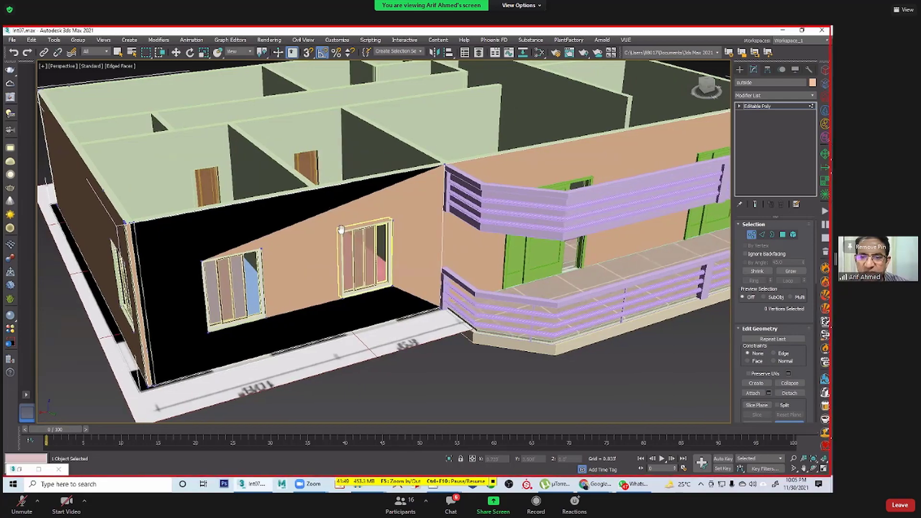
pyautogui.keyDown('alt'); pyautogui.moveTo(340, 229); pyautogui.dragTo(355, 152, button='middle'); pyautogui.keyUp('alt')
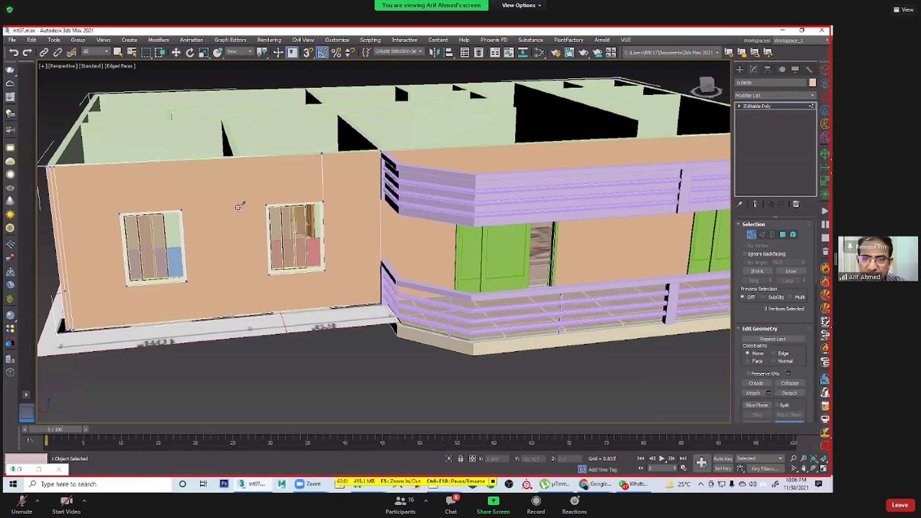
pyautogui.moveTo(314, 338); pyautogui.dragTo(346, 331, button='middle')
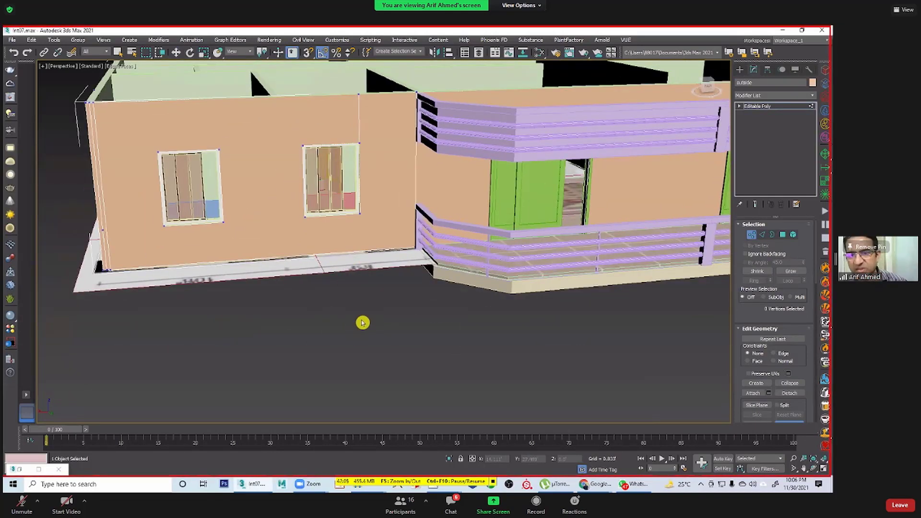
pyautogui.keyDown('alt'); pyautogui.moveTo(388, 326); pyautogui.dragTo(471, 290, button='middle'); pyautogui.keyUp('alt')
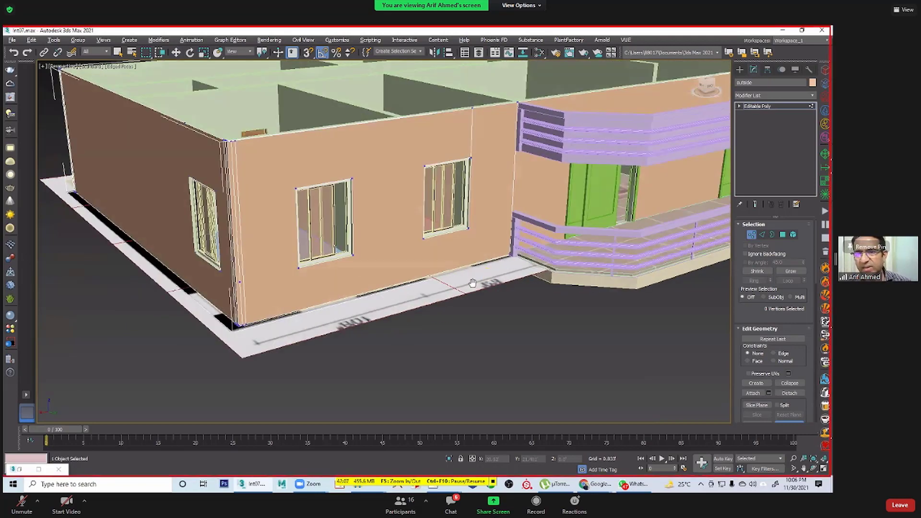
pyautogui.keyDown('alt'); pyautogui.moveTo(409, 207); pyautogui.dragTo(434, 199, button='middle'); pyautogui.keyUp('alt')
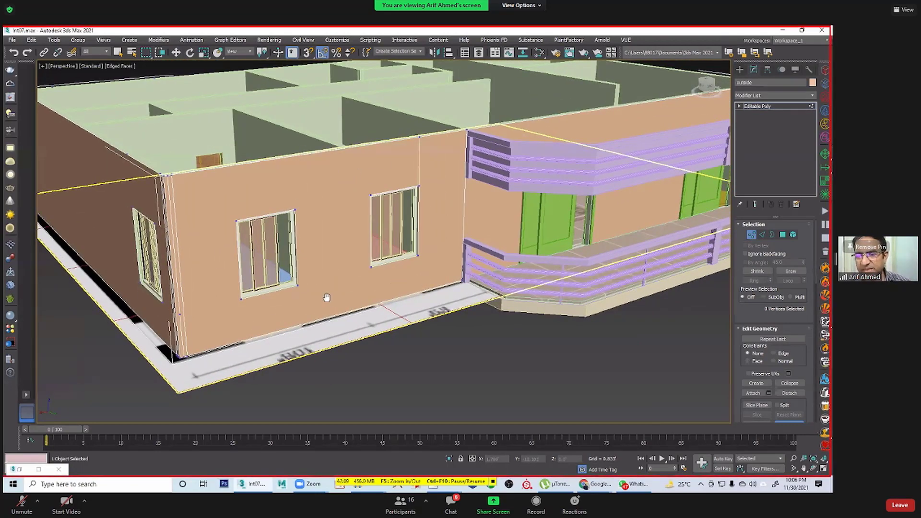
pyautogui.keyDown('alt'); pyautogui.moveTo(272, 318); pyautogui.dragTo(553, 401, button='middle'); pyautogui.keyUp('alt')
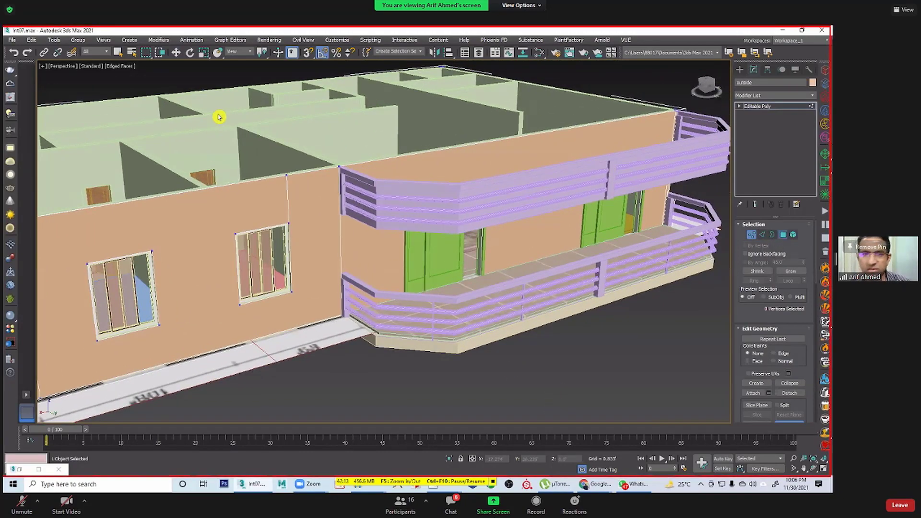
# Step: Switch to polygon editing with the Move tool and select the outside wall face behind the balcony
pyautogui.press('4')
pyautogui.click(176, 52)
pyautogui.click(718, 310)
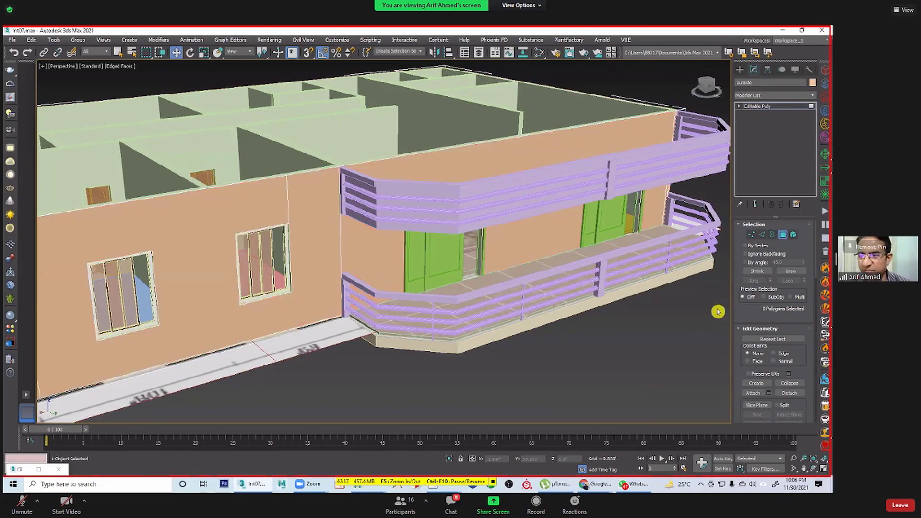
pyautogui.click(517, 163)
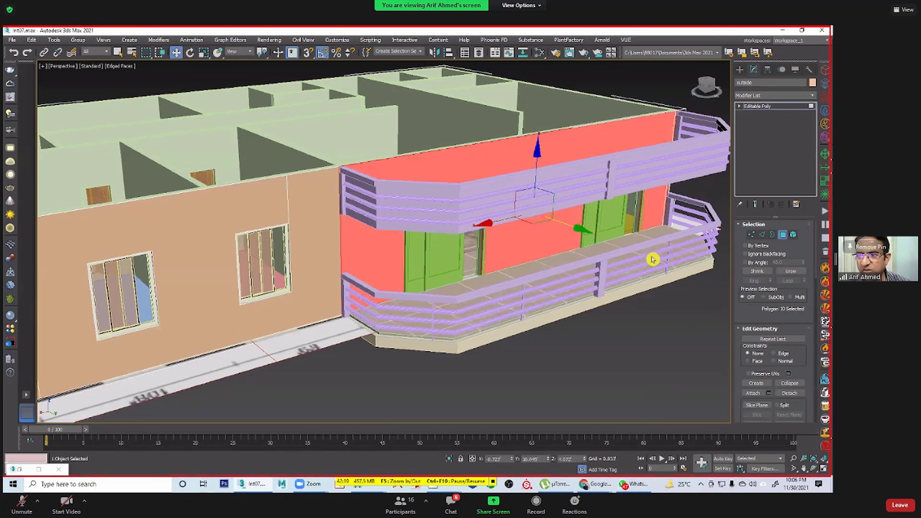
pyautogui.keyDown('alt'); pyautogui.moveTo(608, 266); pyautogui.dragTo(428, 247, button='middle'); pyautogui.keyUp('alt')
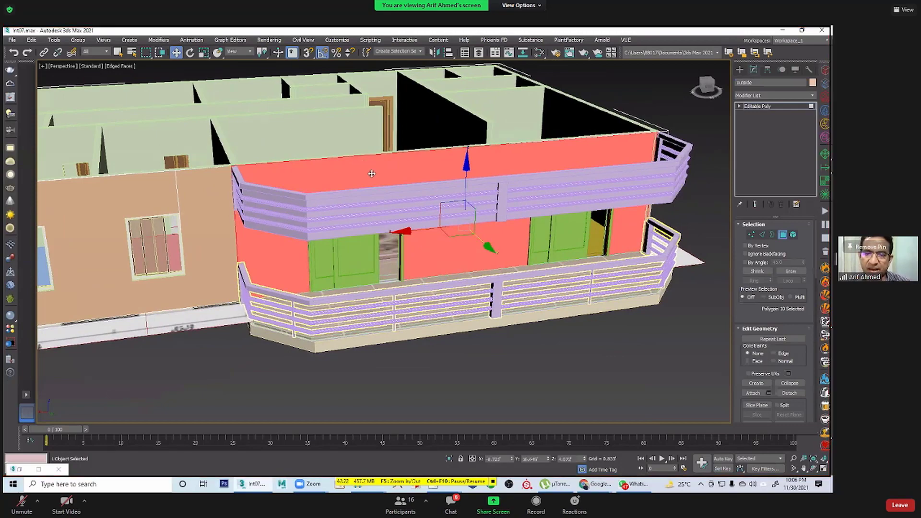
pyautogui.keyDown('alt'); pyautogui.moveTo(348, 151); pyautogui.dragTo(645, 173, button='middle'); pyautogui.keyUp('alt')
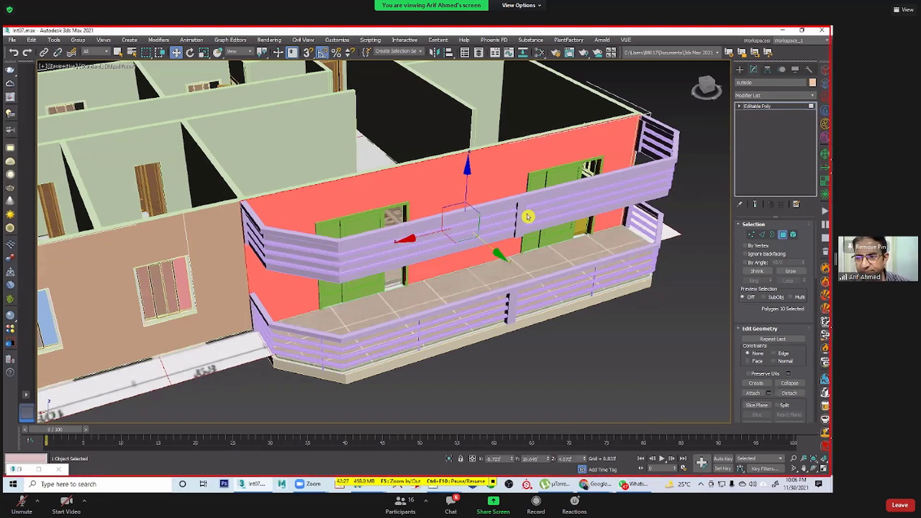
# Step: Change the outside wall's object colour to light aqua and clear the polygon selection
pyautogui.click(578, 195)
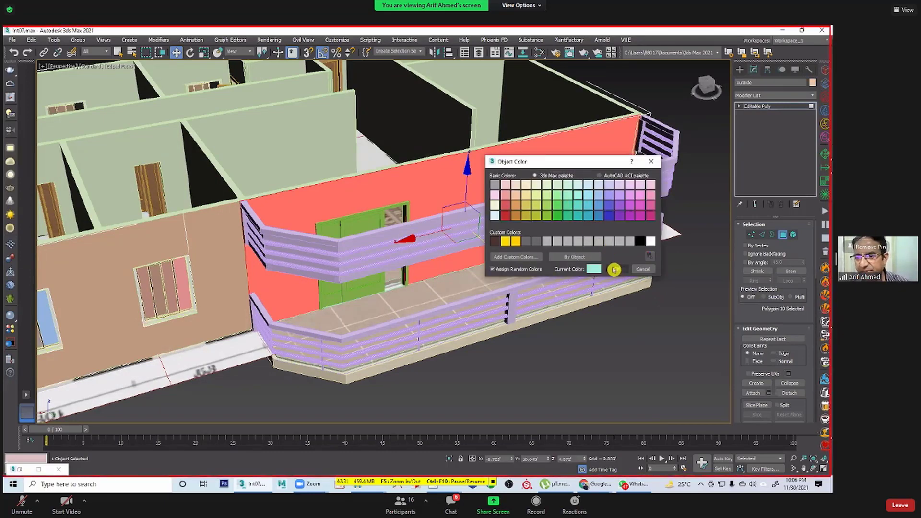
pyautogui.press('Return')
pyautogui.click(627, 372)
# Step: Check the extent of the outside wall by selecting all its polygons, and clear the selection
pyautogui.scroll(3, 549, 352)
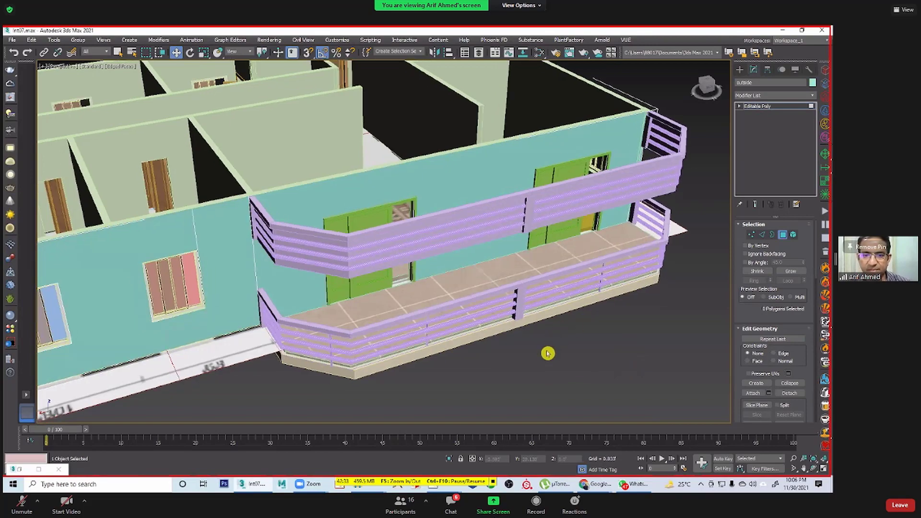
pyautogui.scroll(-6, 461, 360)
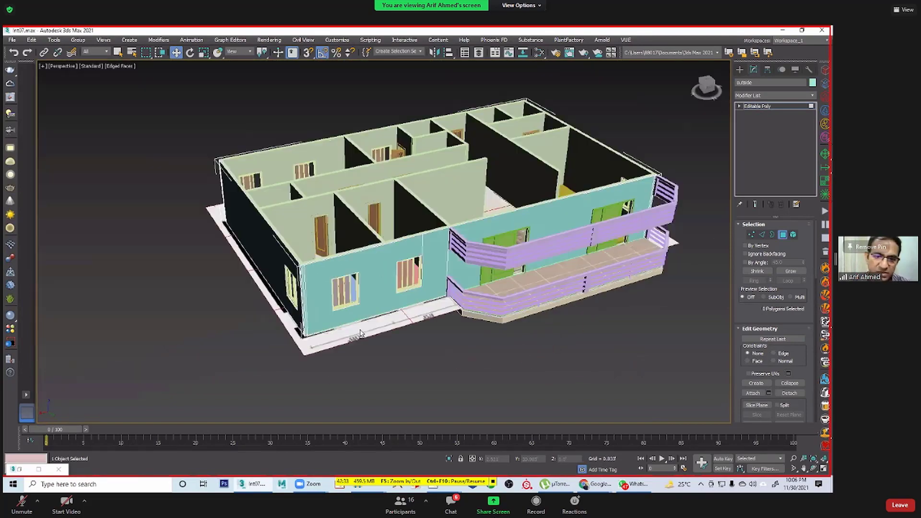
pyautogui.scroll(3, 475, 361)
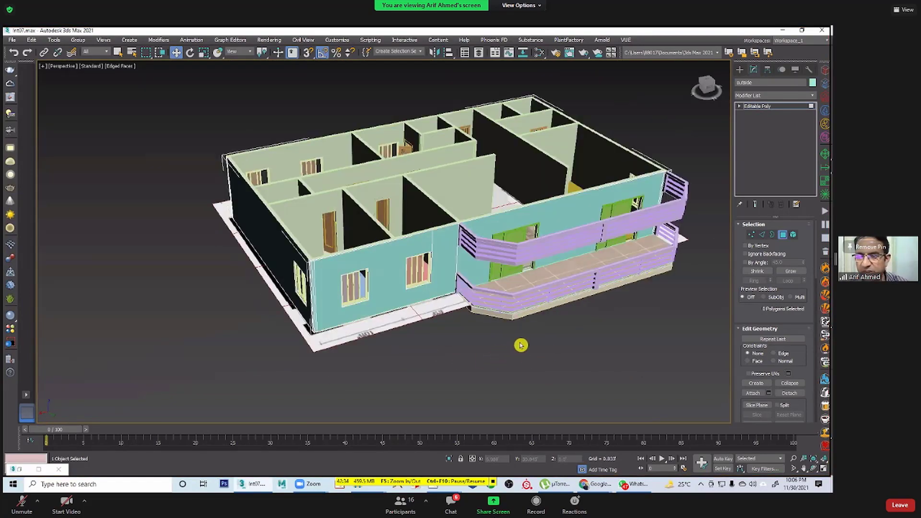
pyautogui.scroll(2, 522, 347)
pyautogui.keyDown('alt'); pyautogui.moveTo(522, 348); pyautogui.dragTo(533, 351, button='middle'); pyautogui.keyUp('alt')
pyautogui.hotkey('ctrl', 'a')
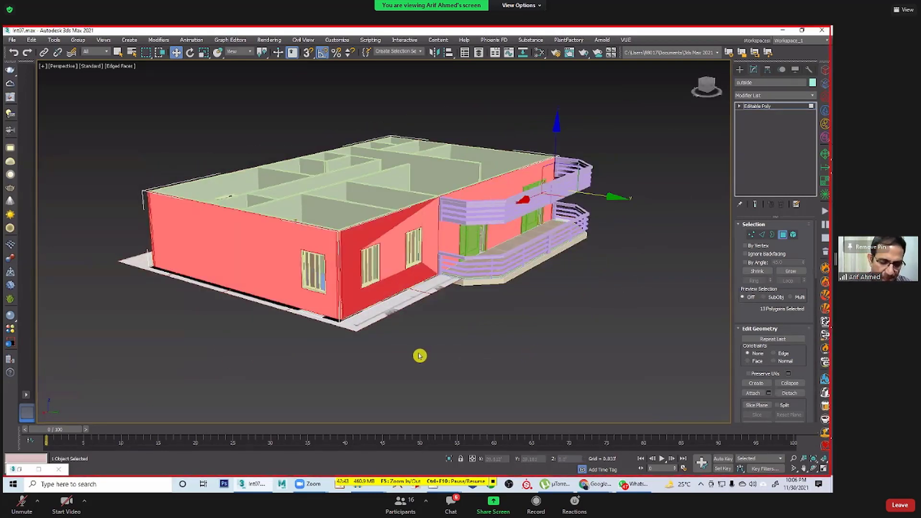
pyautogui.hotkey('ctrl', 'a')
pyautogui.click(533, 348)
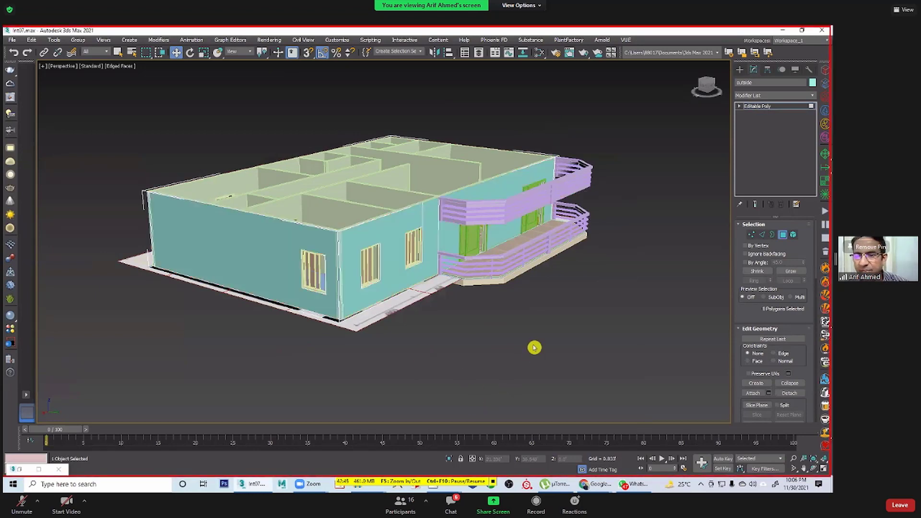
# Step: Select only the outside wall polygon behind the balcony again
pyautogui.keyDown('alt'); pyautogui.moveTo(537, 338); pyautogui.dragTo(504, 211, button='middle'); pyautogui.keyUp('alt')
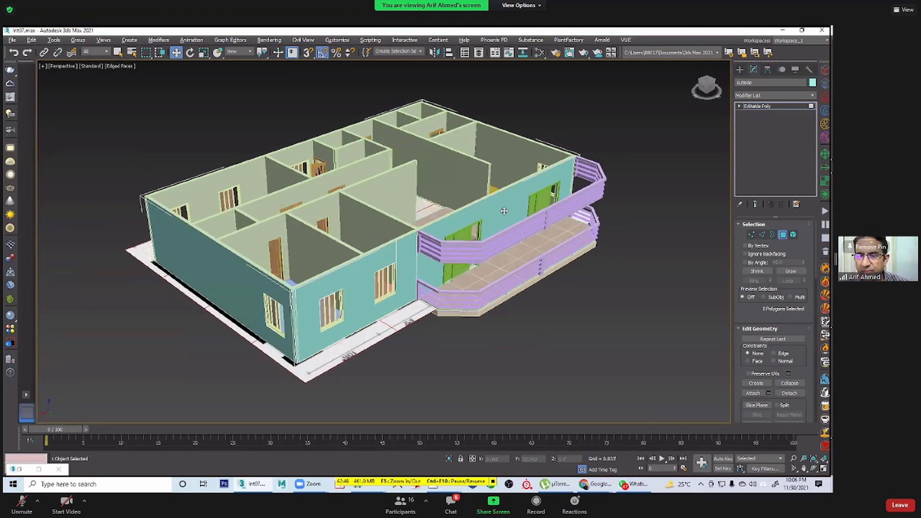
pyautogui.keyDown('alt'); pyautogui.moveTo(572, 259); pyautogui.dragTo(567, 256, button='middle'); pyautogui.keyUp('alt')
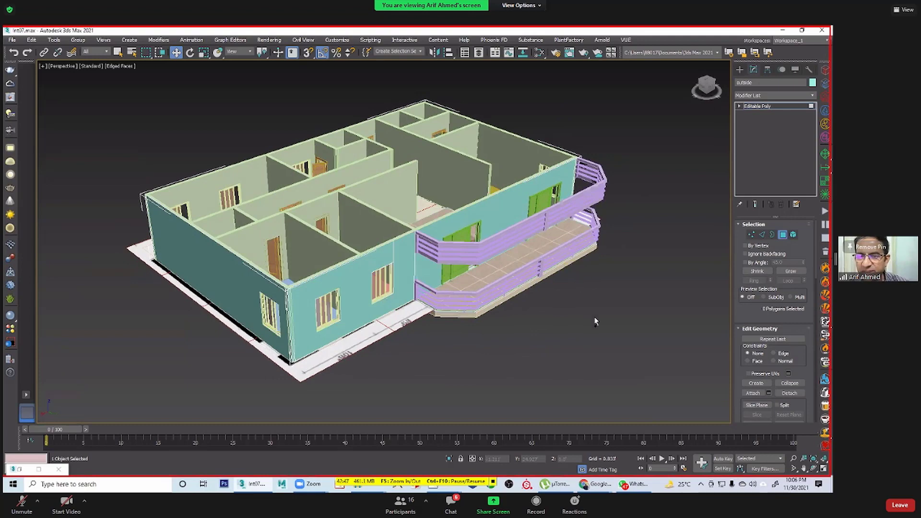
pyautogui.click(547, 301)
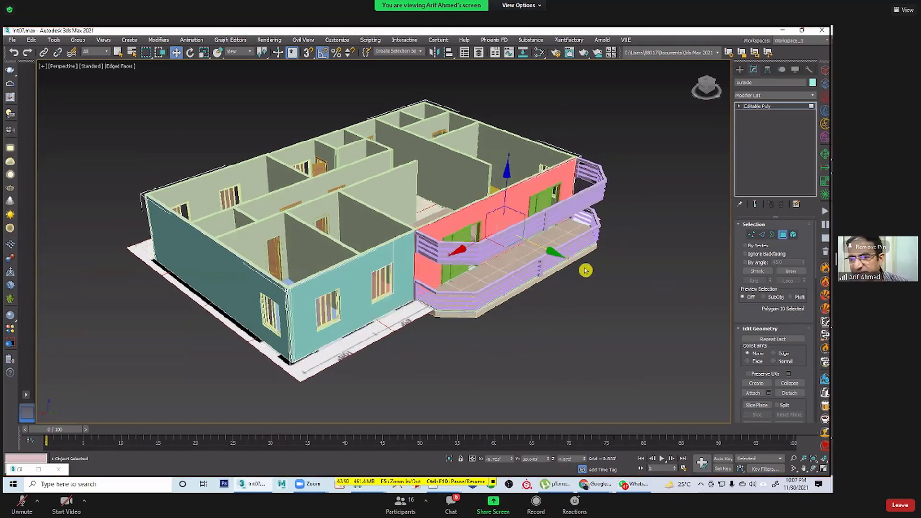
# Step: Detach the selected outside wall polygon behind the balcony as a separate object and leave polygon editing
pyautogui.scroll(-3, 784, 234)
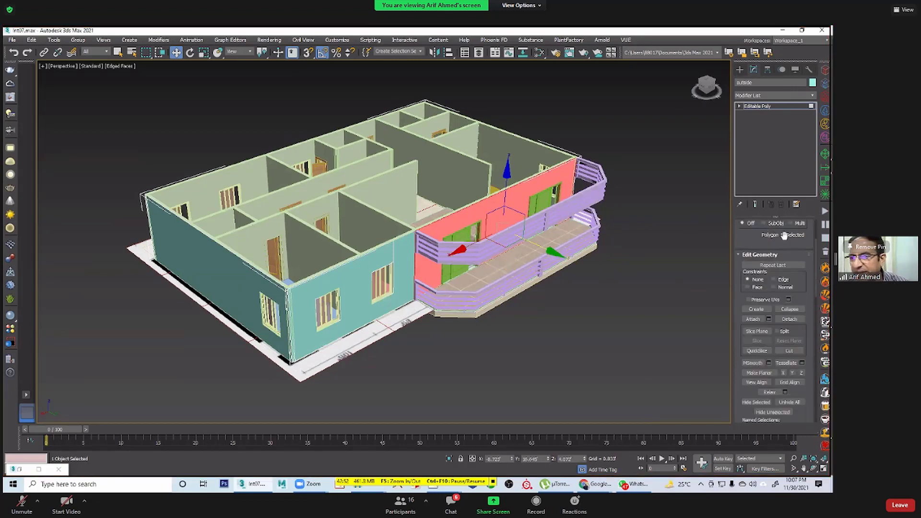
pyautogui.click(790, 319)
pyautogui.press('Return')
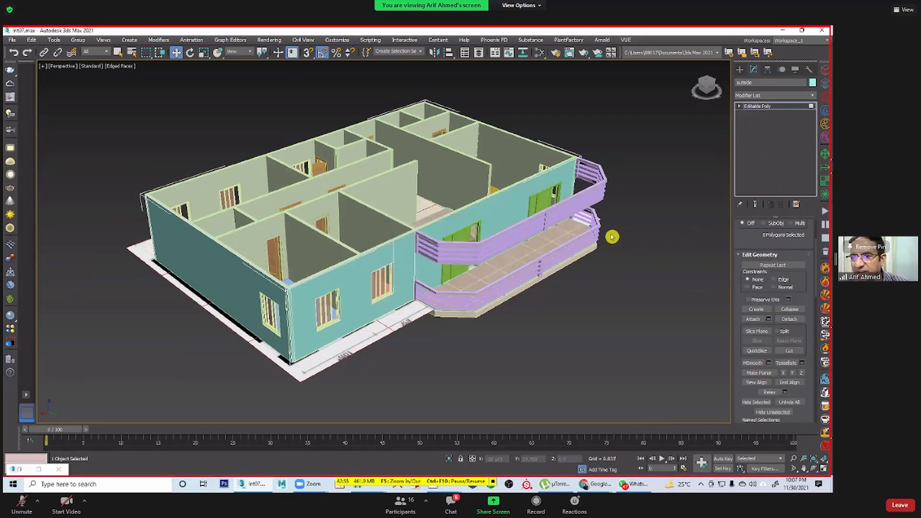
pyautogui.press('4')
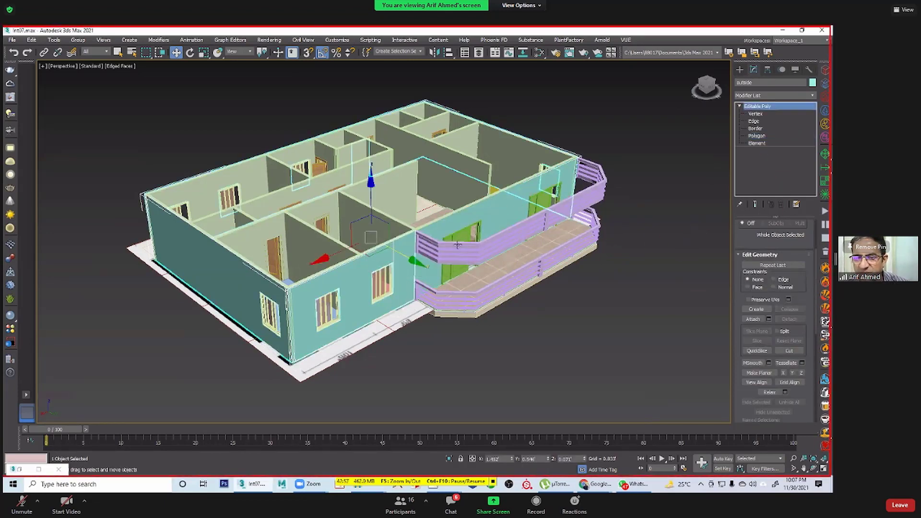
# Step: Change the detached balcony wall's object colour to light peach and clear the selection
pyautogui.click(409, 262)
pyautogui.click(426, 269)
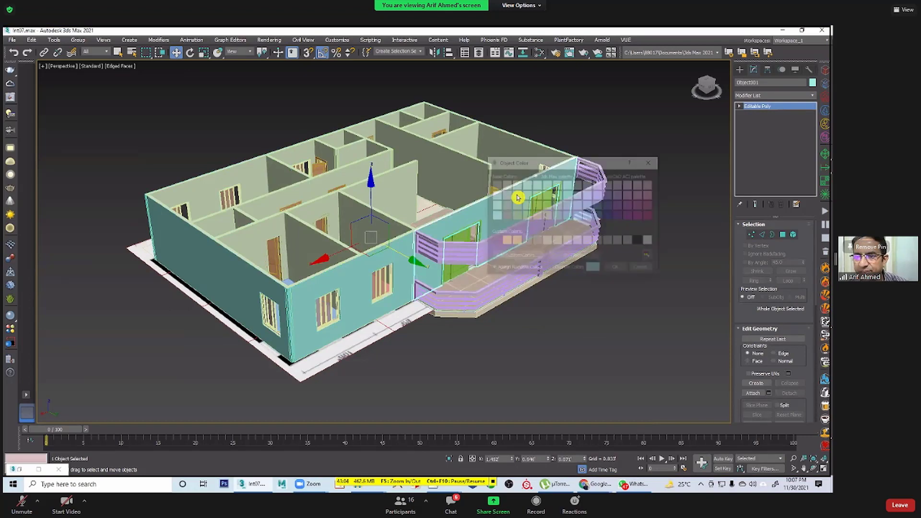
pyautogui.click(516, 196)
pyautogui.click(617, 269)
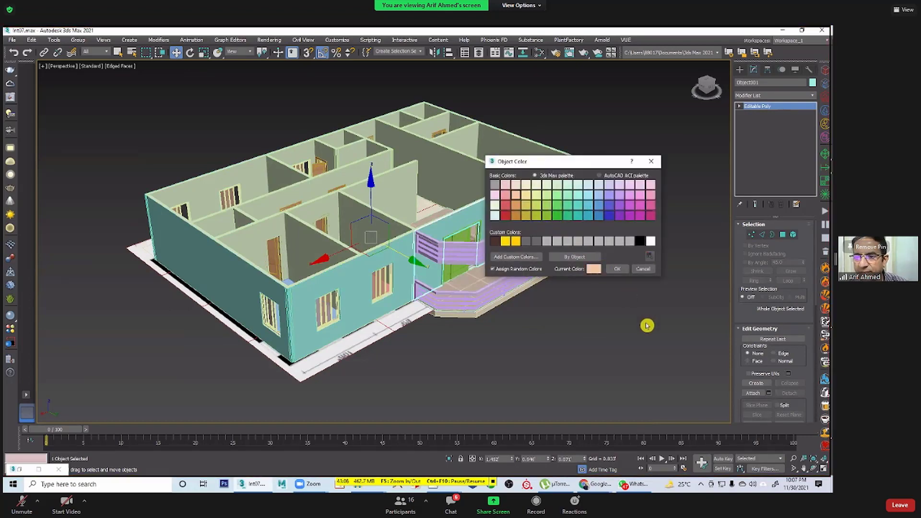
pyautogui.click(643, 319)
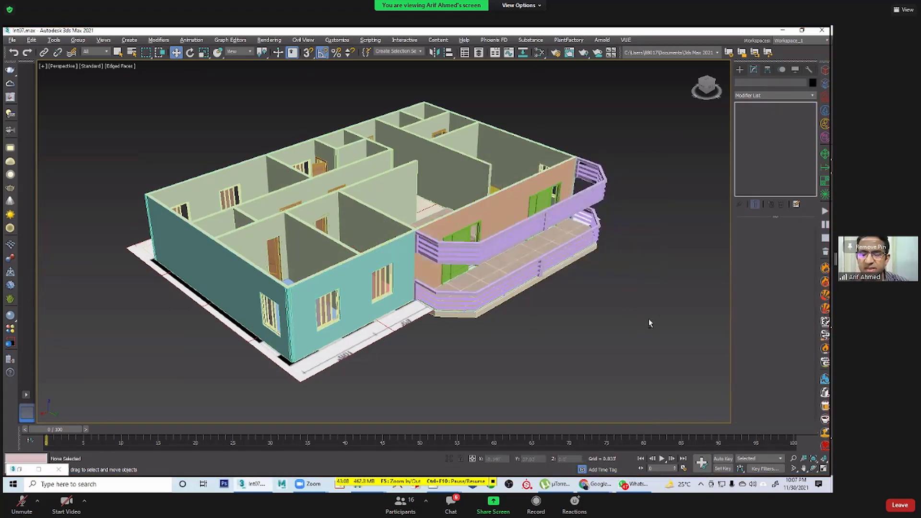
# Step: Select both the upper and lower balcony railings, set their object colour to orange-brown, and deselect them
pyautogui.scroll(3, 648, 319)
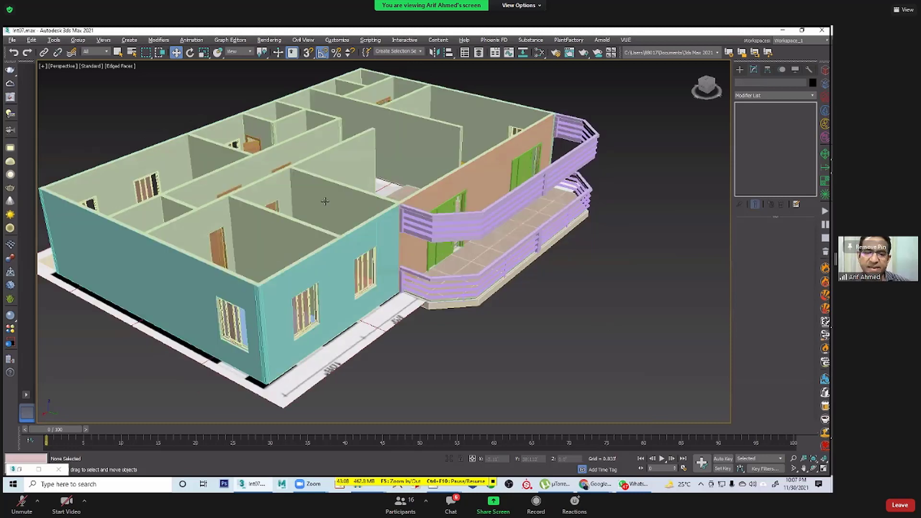
pyautogui.keyDown('alt'); pyautogui.moveTo(325, 202); pyautogui.dragTo(540, 297, button='middle'); pyautogui.keyUp('alt')
pyautogui.scroll(2, 540, 297)
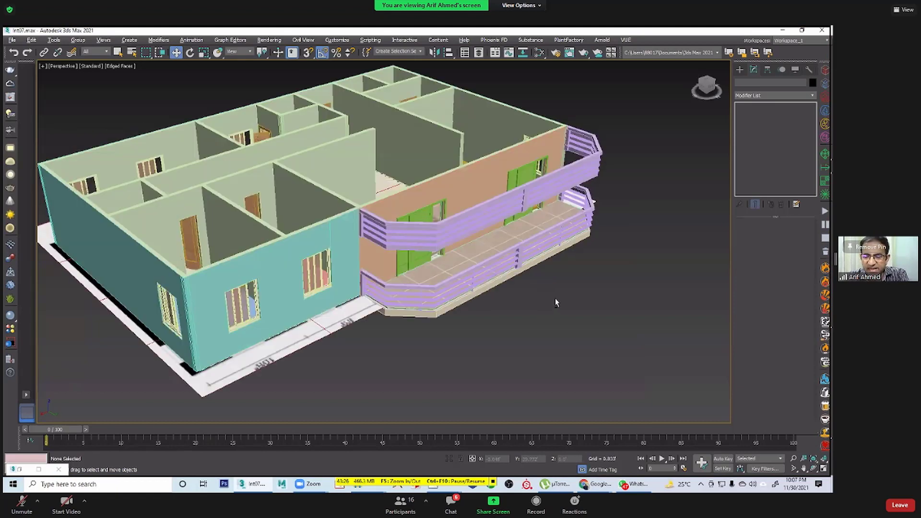
pyautogui.keyDown('alt'); pyautogui.moveTo(554, 300); pyautogui.dragTo(576, 272, button='middle'); pyautogui.keyUp('alt')
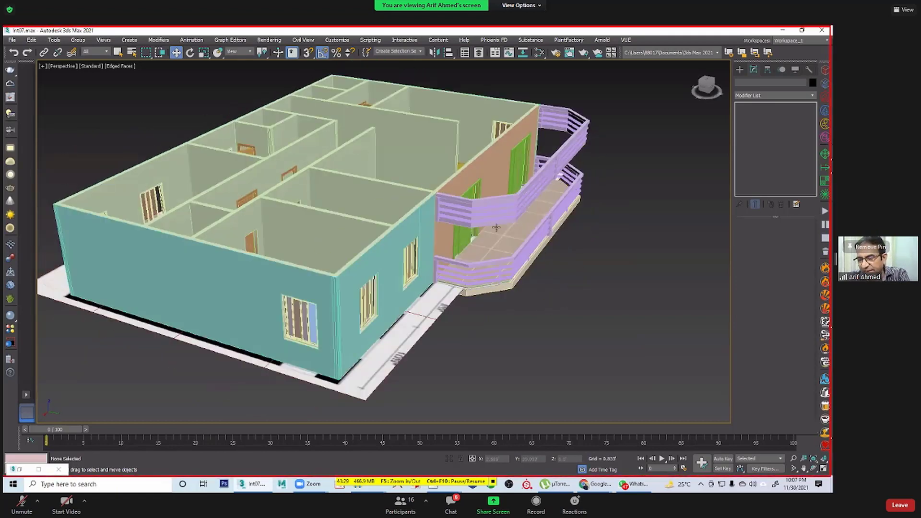
pyautogui.click(512, 202)
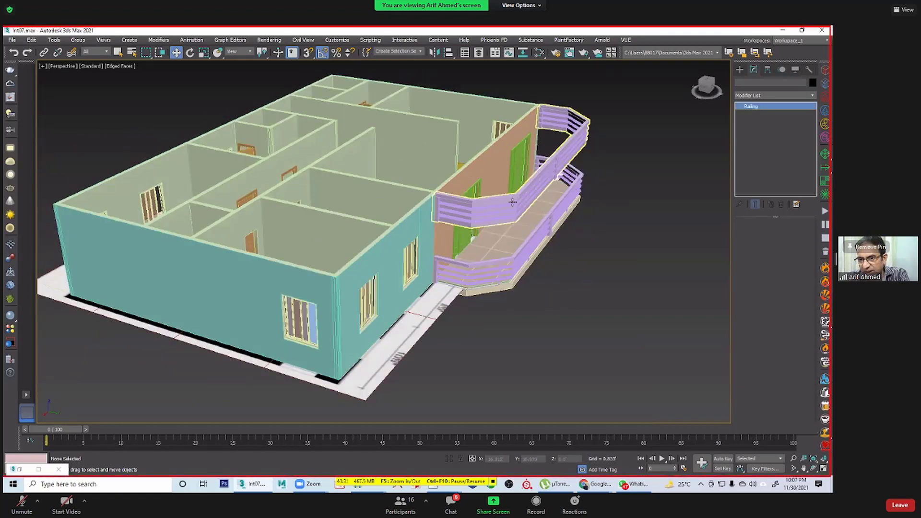
pyautogui.click(636, 199)
pyautogui.click(568, 198)
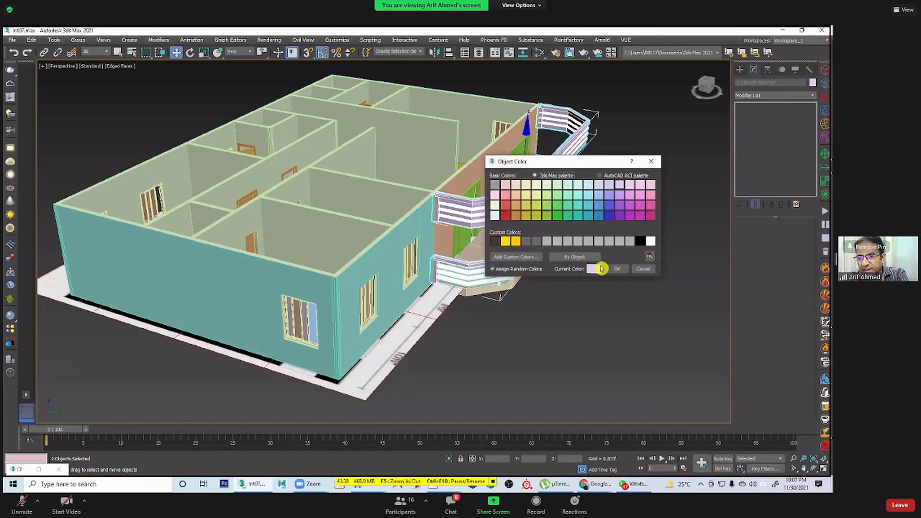
pyautogui.click(614, 269)
pyautogui.click(641, 298)
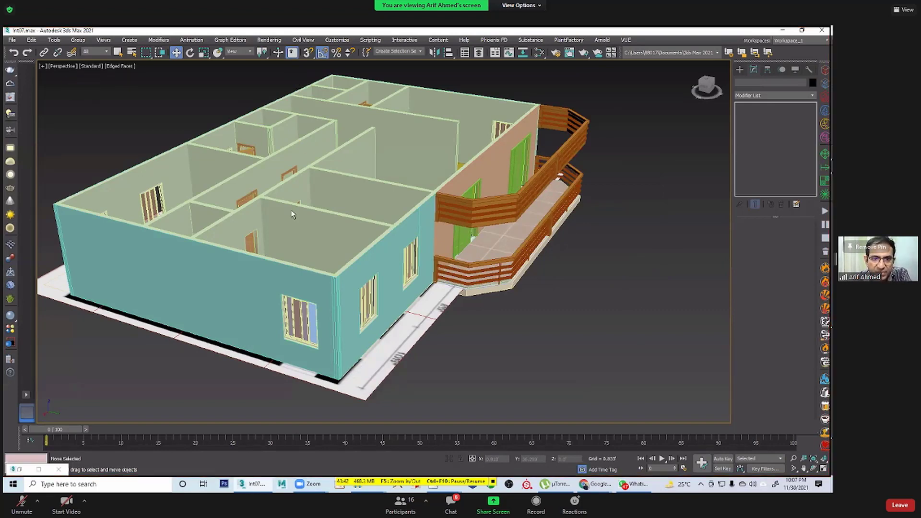
# Step: Add the Rail-Template Multi/Sub-Object material in the Slate Material Editor and assign it to the lower balcony railing
pyautogui.press('m')
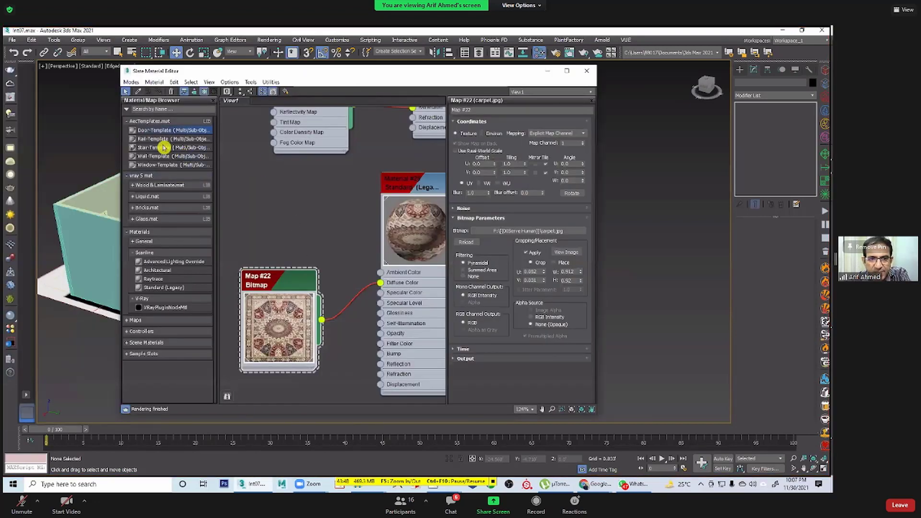
pyautogui.moveTo(315, 351); pyautogui.dragTo(305, 268, button='middle')
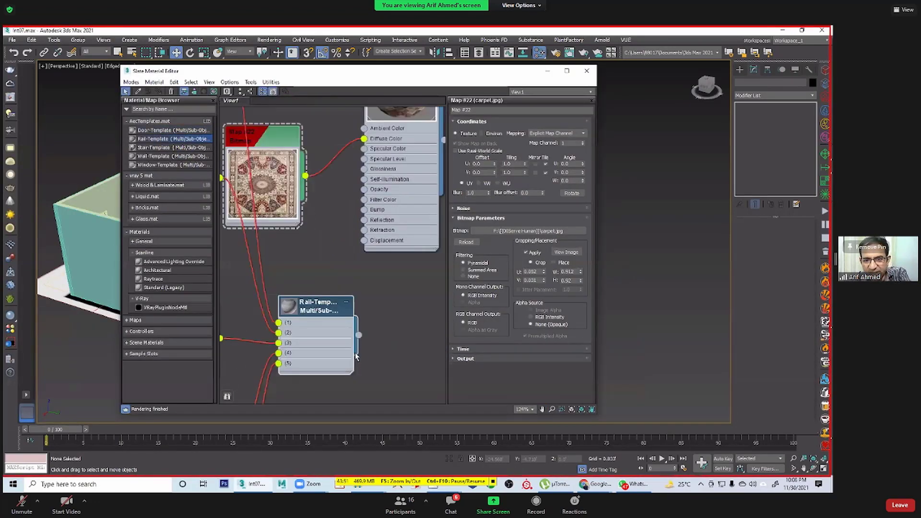
pyautogui.scroll(-4, 355, 355)
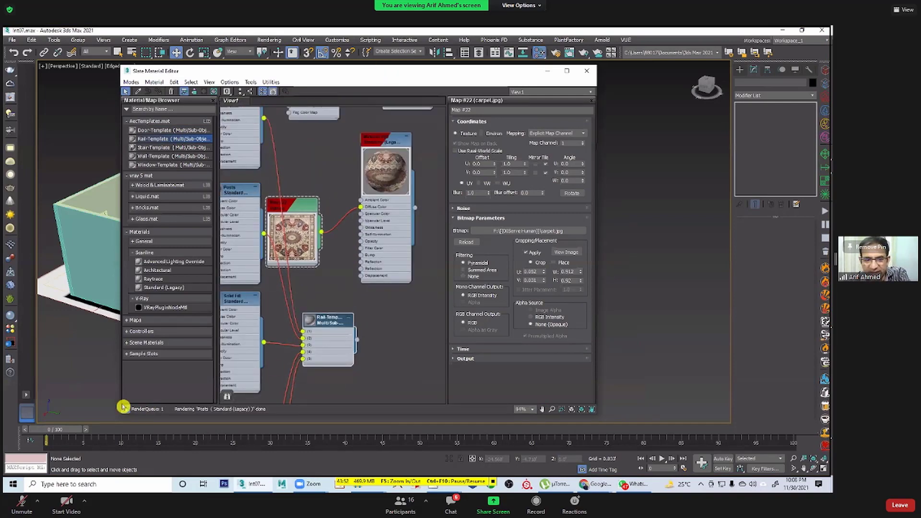
pyautogui.scroll(-2, 355, 352)
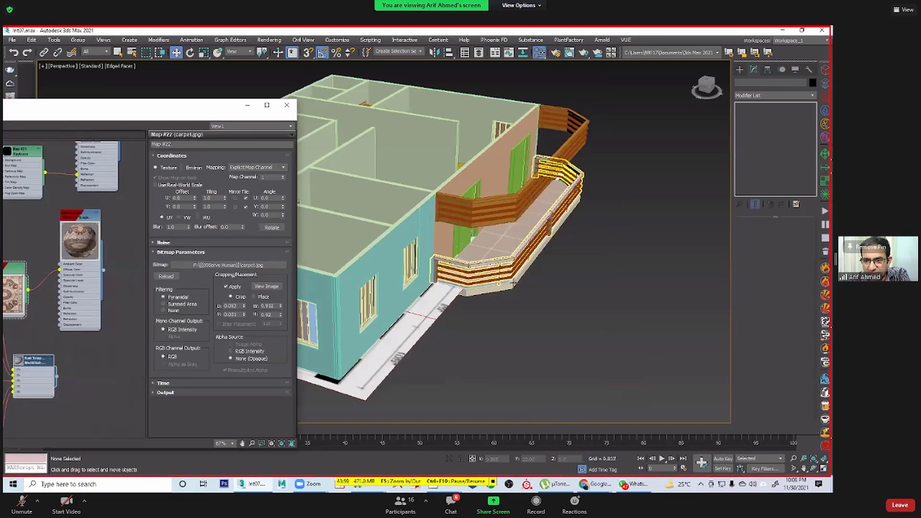
pyautogui.moveTo(569, 312); pyautogui.dragTo(561, 306, button='middle')
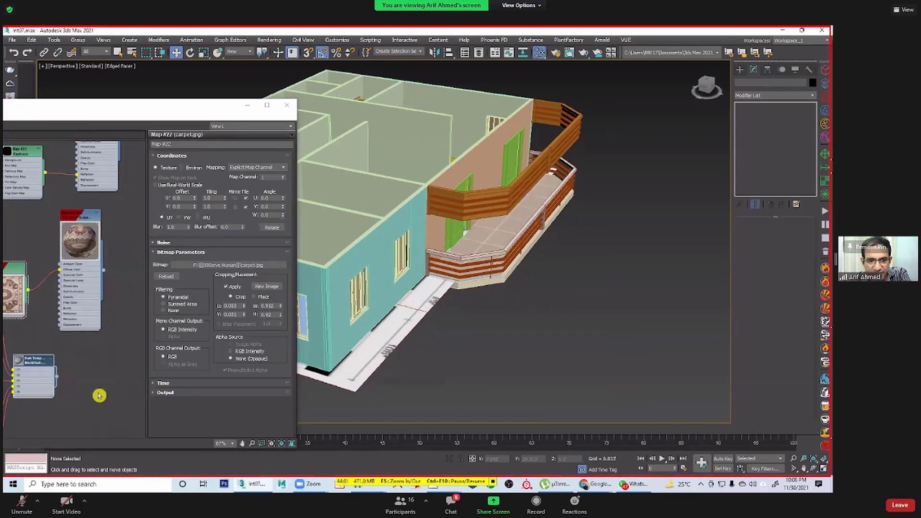
pyautogui.moveTo(489, 311); pyautogui.dragTo(540, 340, button='middle')
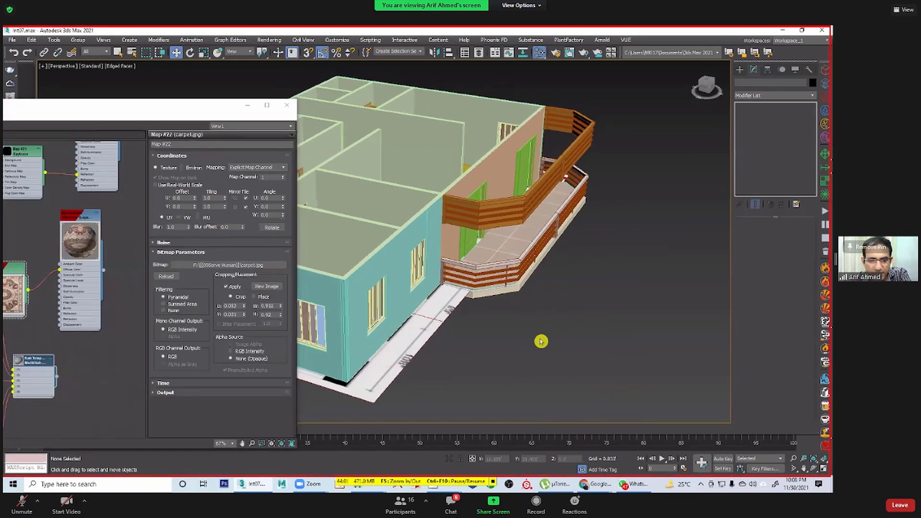
pyautogui.press('super')
pyautogui.press('super')
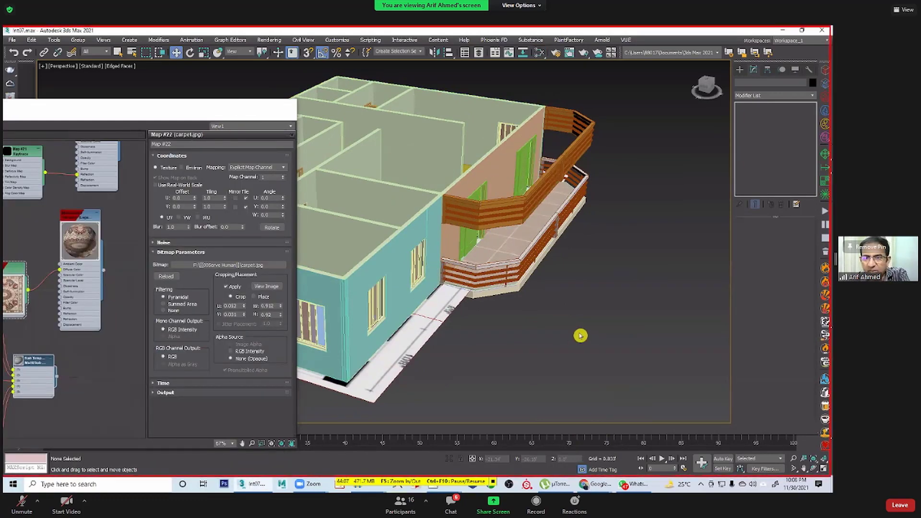
pyautogui.keyDown('alt'); pyautogui.moveTo(574, 337); pyautogui.dragTo(501, 399, button='middle'); pyautogui.keyUp('alt')
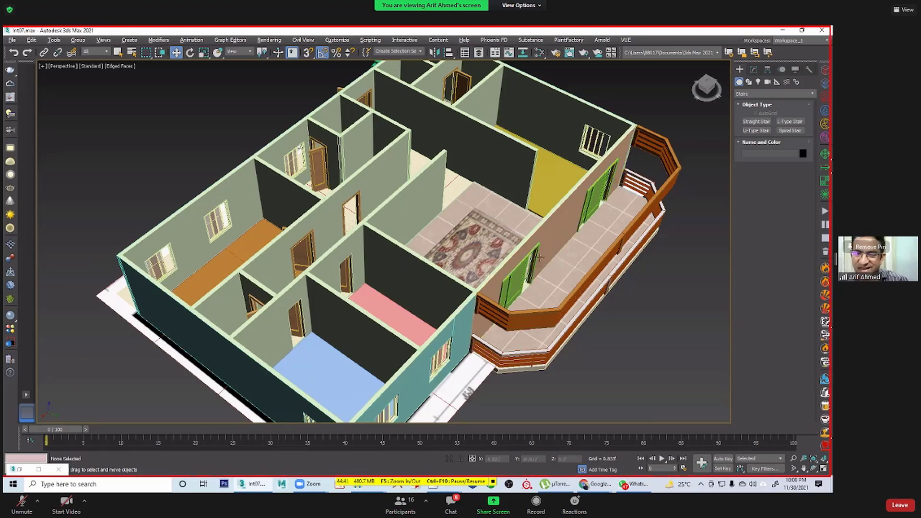
pyautogui.keyDown('alt'); pyautogui.moveTo(542, 259); pyautogui.dragTo(444, 215, button='middle'); pyautogui.keyUp('alt')
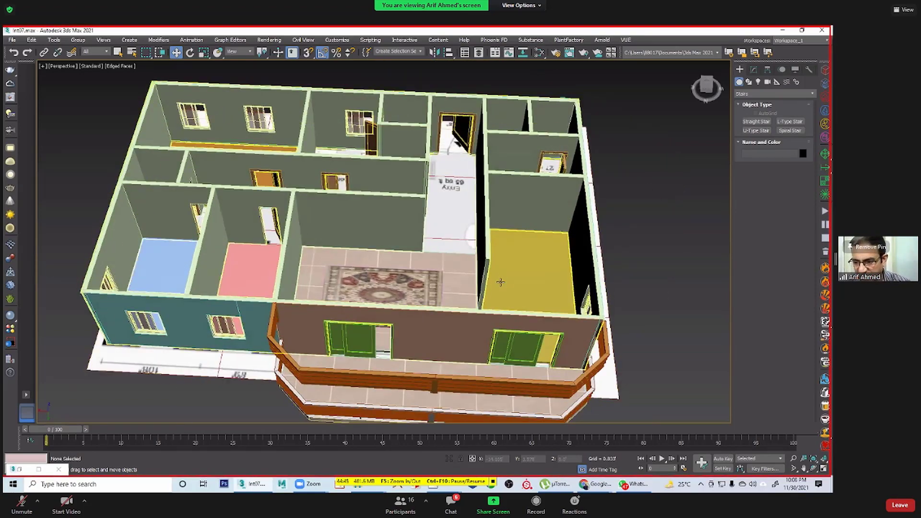
pyautogui.moveTo(518, 255); pyautogui.dragTo(548, 222, button='middle')
pyautogui.moveTo(412, 327); pyautogui.dragTo(400, 333, button='middle')
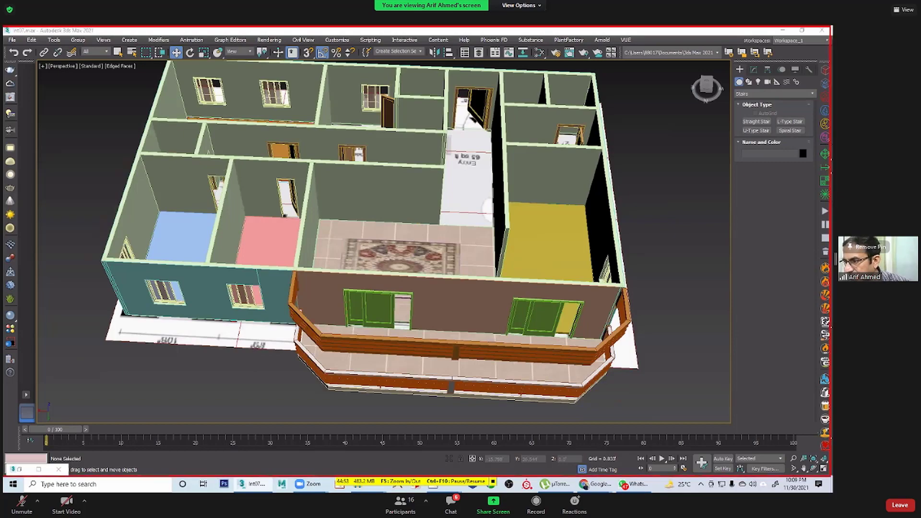
# Step: Switch to the 3ds Max Foundation Course outline in Word and read the planned topics from Class#20 to Class#25
pyautogui.hotkey('alt', 'Tab')
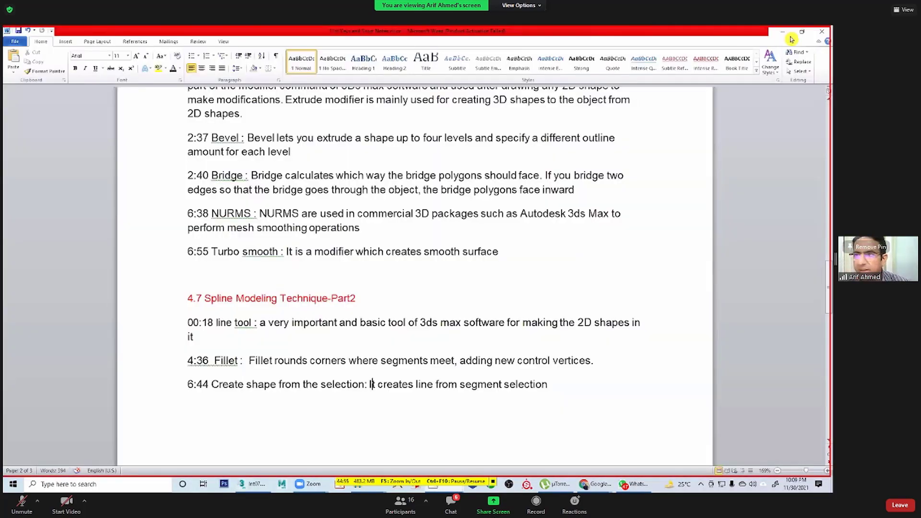
pyautogui.click(817, 32)
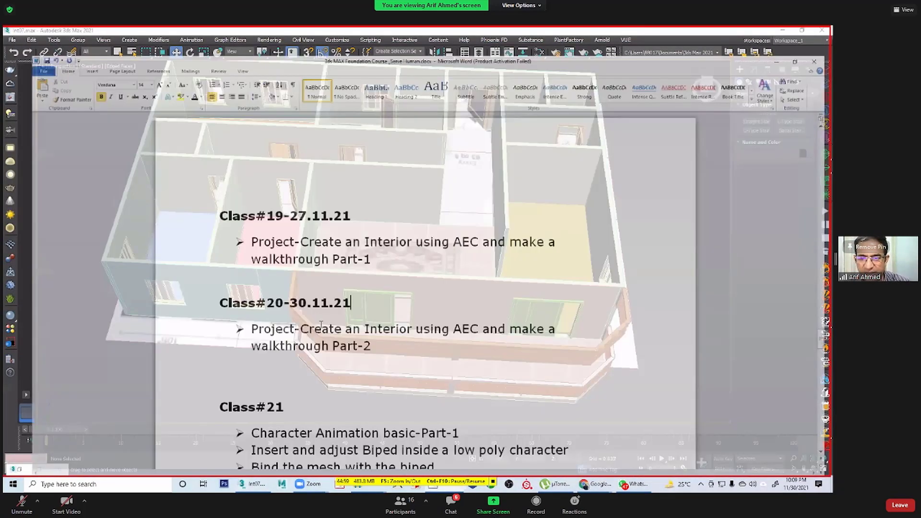
pyautogui.scroll(-3, 407, 322)
pyautogui.scroll(-2, 412, 329)
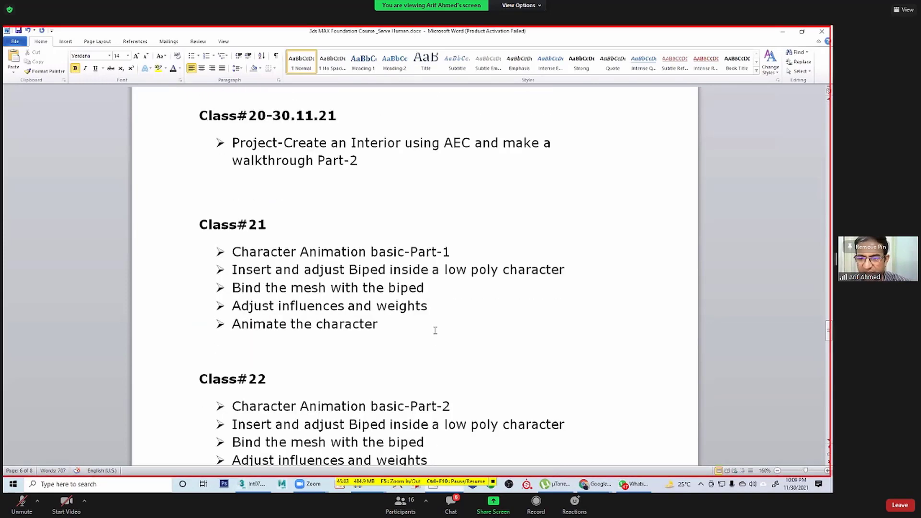
pyautogui.scroll(-3, 386, 283)
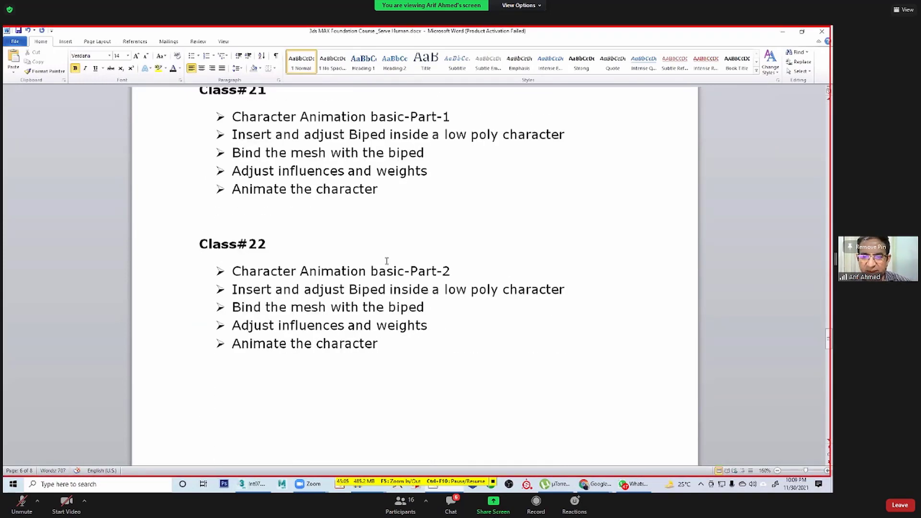
pyautogui.scroll(-3, 381, 307)
pyautogui.scroll(-2, 400, 290)
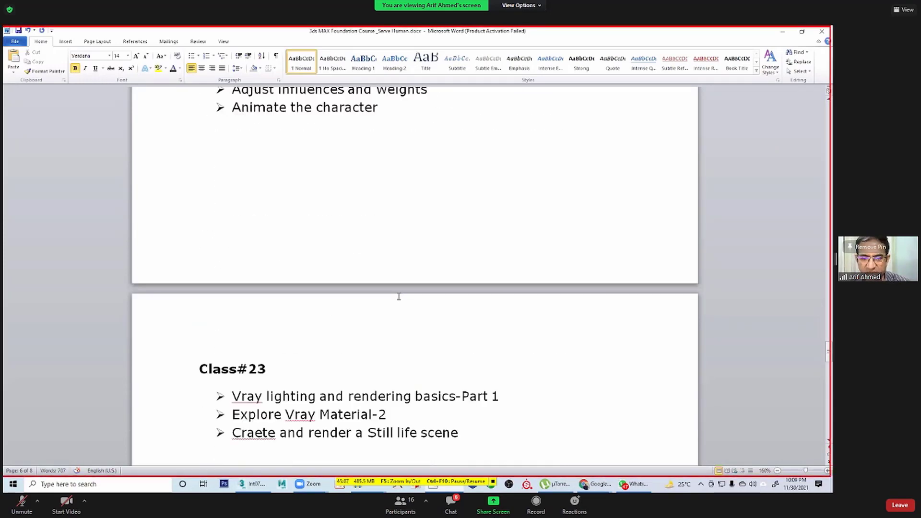
pyautogui.scroll(-3, 396, 295)
pyautogui.scroll(-2, 315, 293)
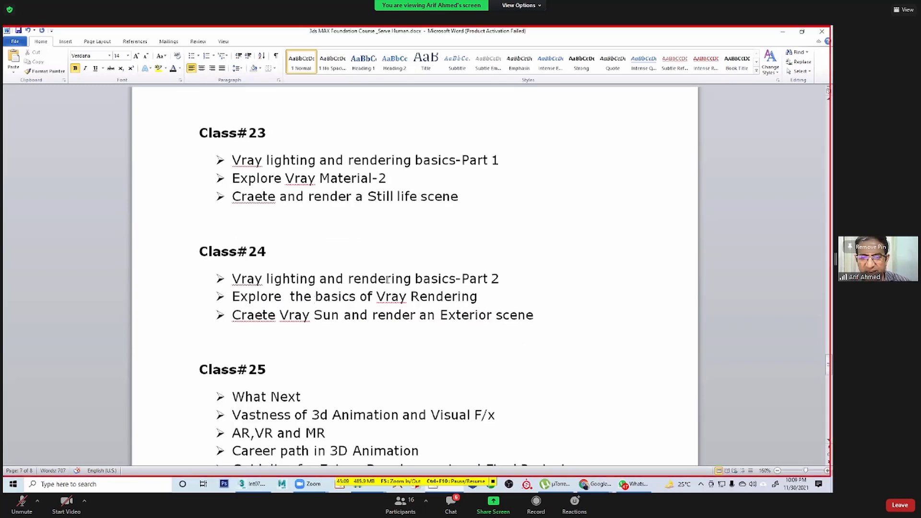
pyautogui.scroll(2, 508, 281)
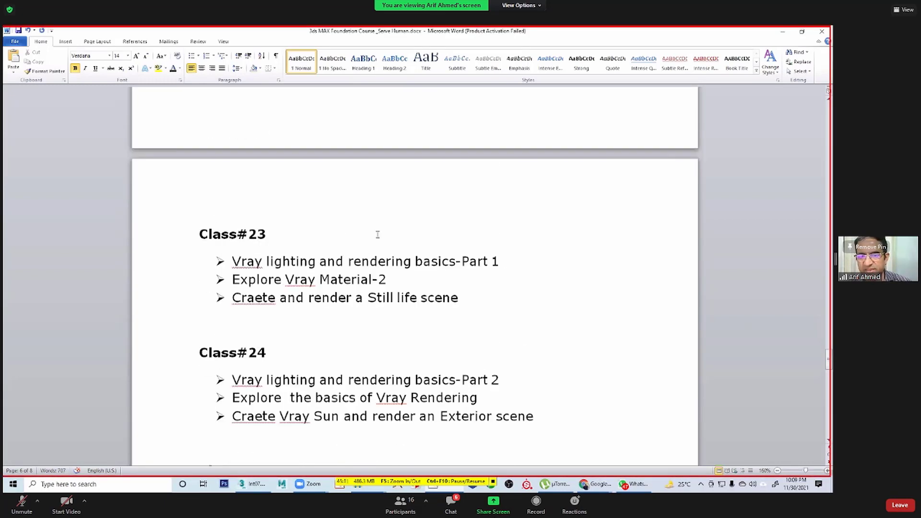
pyautogui.scroll(4, 378, 234)
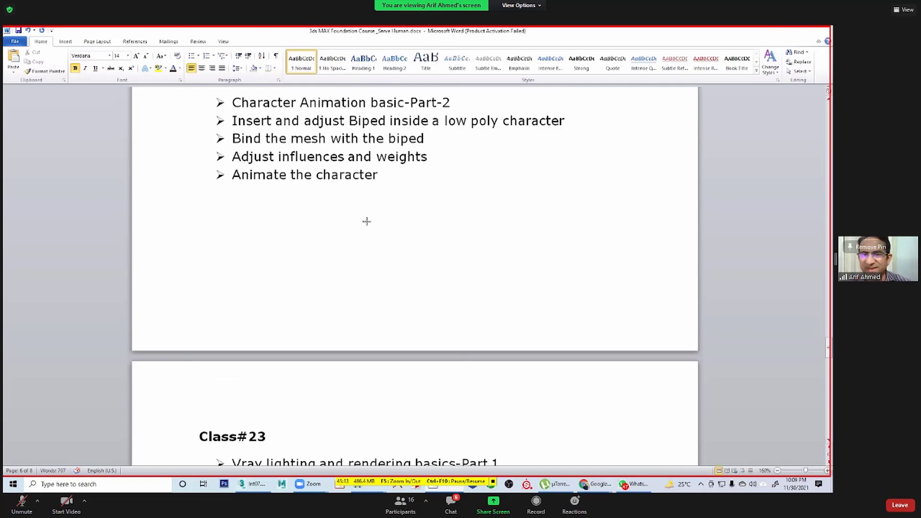
# Step: Switch back to 3ds Max and save the scene under the new file name Int08.max
pyautogui.hotkey('alt', 'Tab')
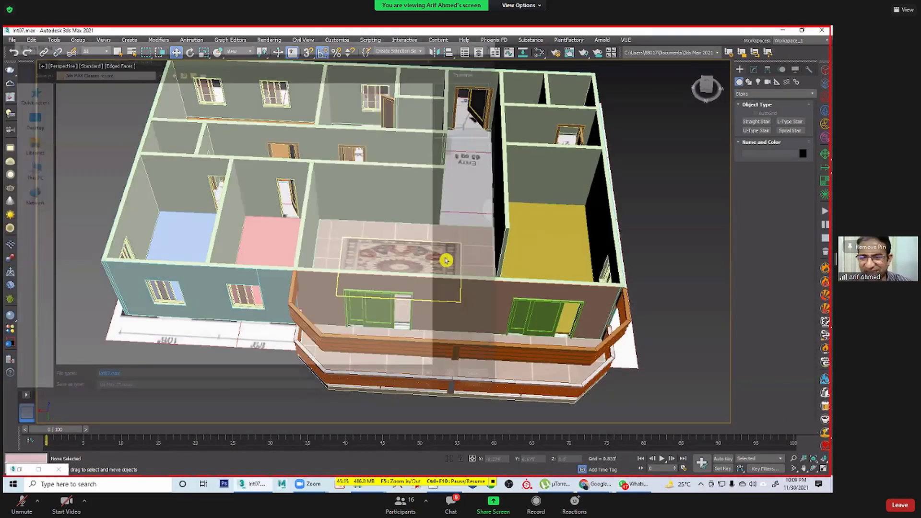
pyautogui.click(458, 383)
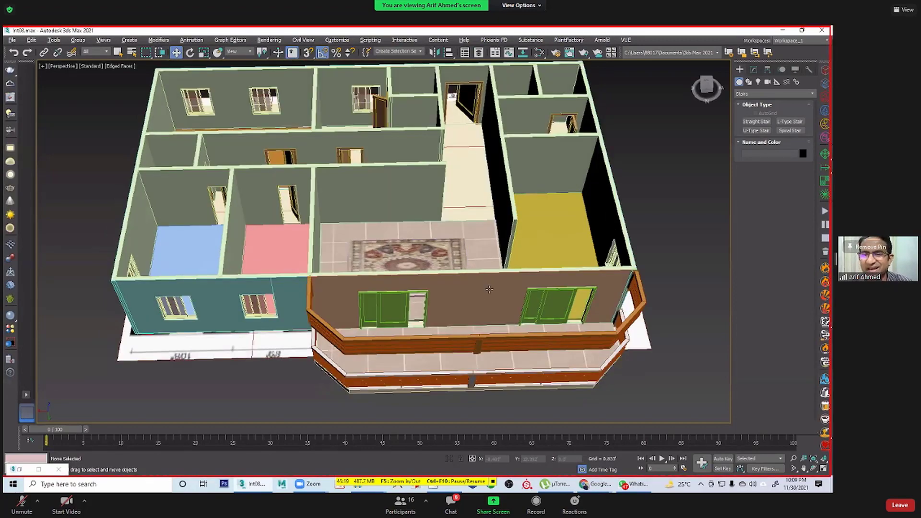
pyautogui.moveTo(489, 289)
pyautogui.keyDown('alt'); pyautogui.mouseDown(button='middle')
pyautogui.moveTo(495, 307)
pyautogui.moveTo(502, 290)
pyautogui.moveTo(481, 295)
pyautogui.mouseUp(button='middle'); pyautogui.keyUp('alt')
# Step: Return to the course outline in Word and look back through the earlier classes up to Class#14
pyautogui.scroll(3, 374, 474)
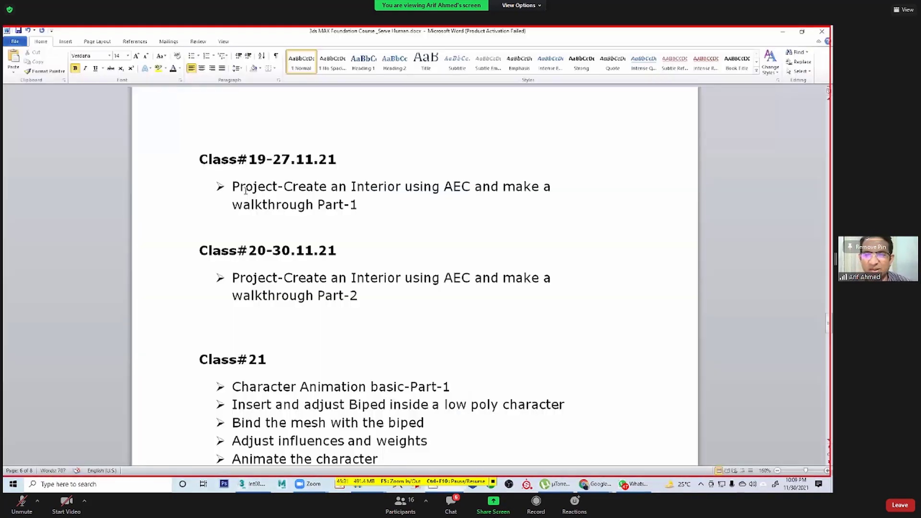
pyautogui.scroll(10, 245, 190)
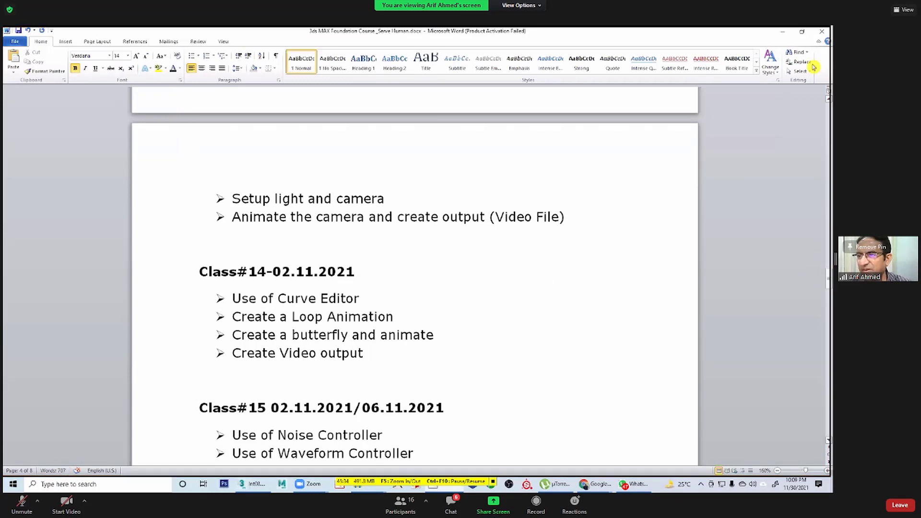
# Step: Review the course outline's topics for Class#2 through Class#5, and switch to the 3ds Max house scene
pyautogui.hotkey('ctrl', 'Home')
pyautogui.scroll(-8, 355, 307)
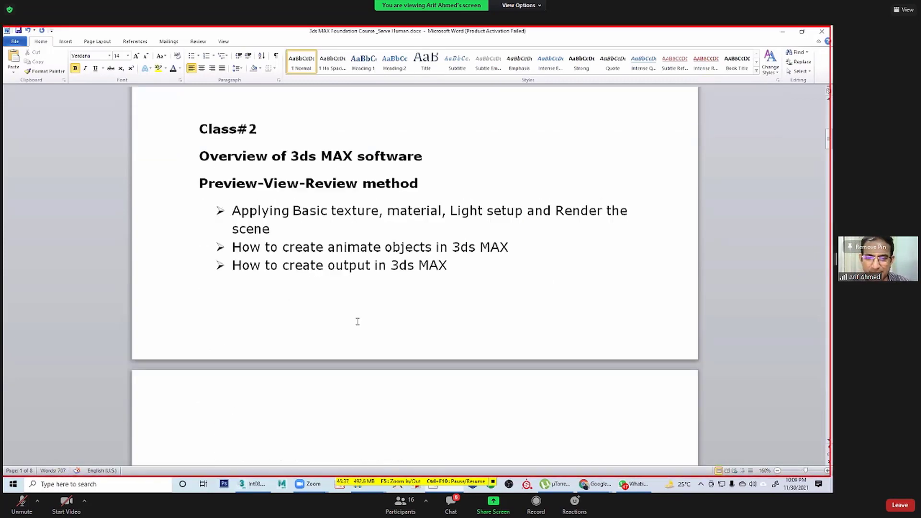
pyautogui.scroll(-6, 359, 331)
pyautogui.scroll(-8, 361, 335)
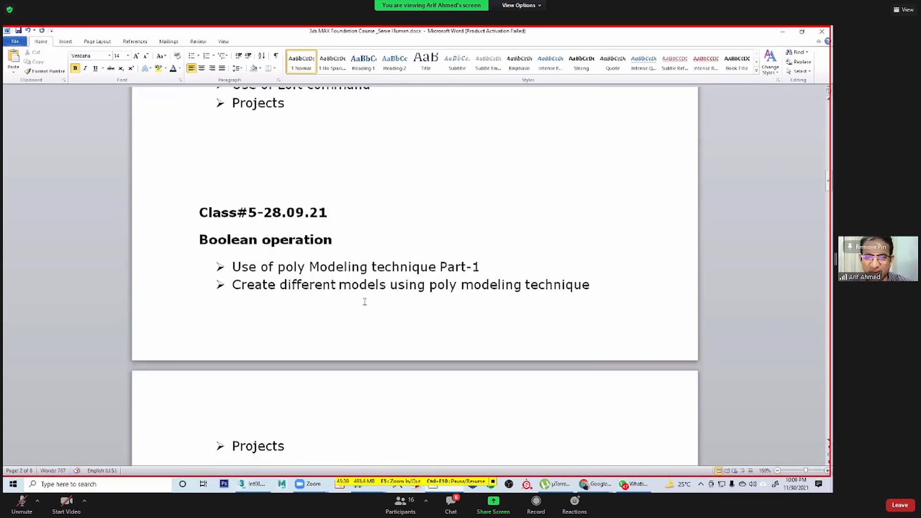
pyautogui.scroll(1, 367, 287)
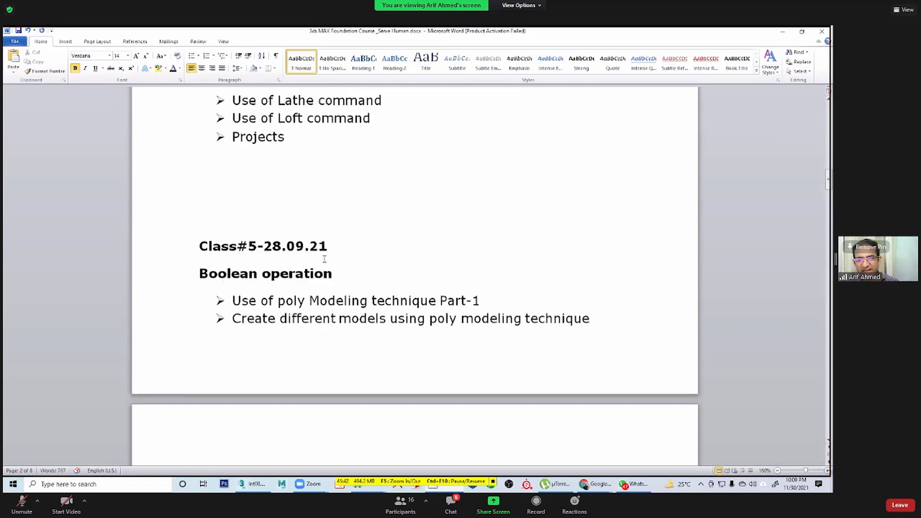
pyautogui.scroll(5, 360, 264)
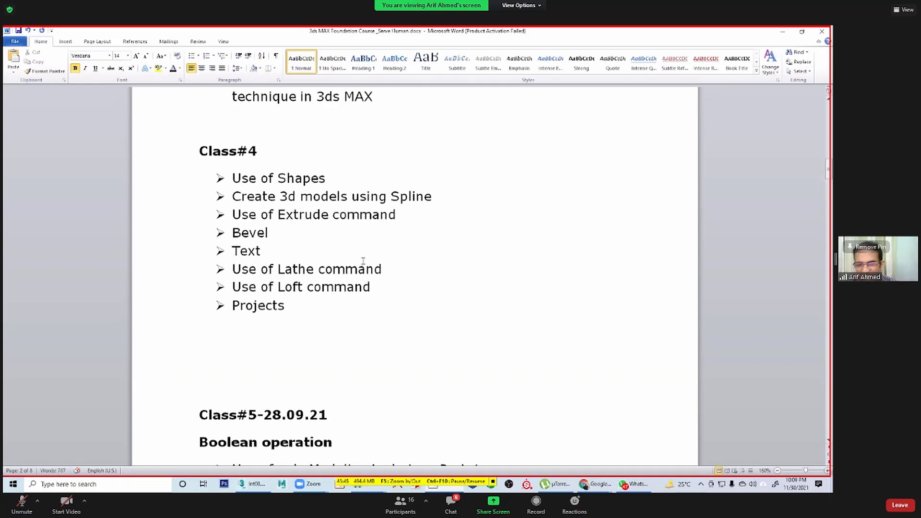
pyautogui.scroll(2, 359, 260)
pyautogui.scroll(-4, 359, 281)
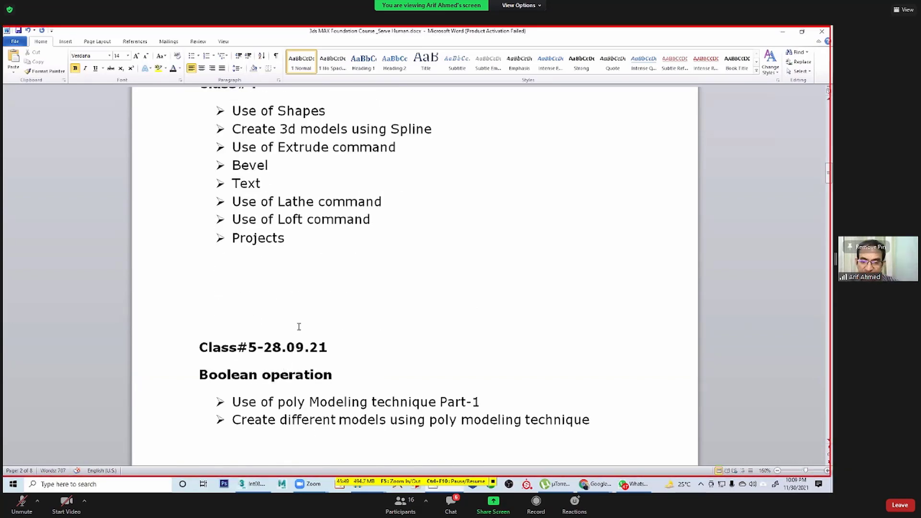
pyautogui.scroll(7, 411, 284)
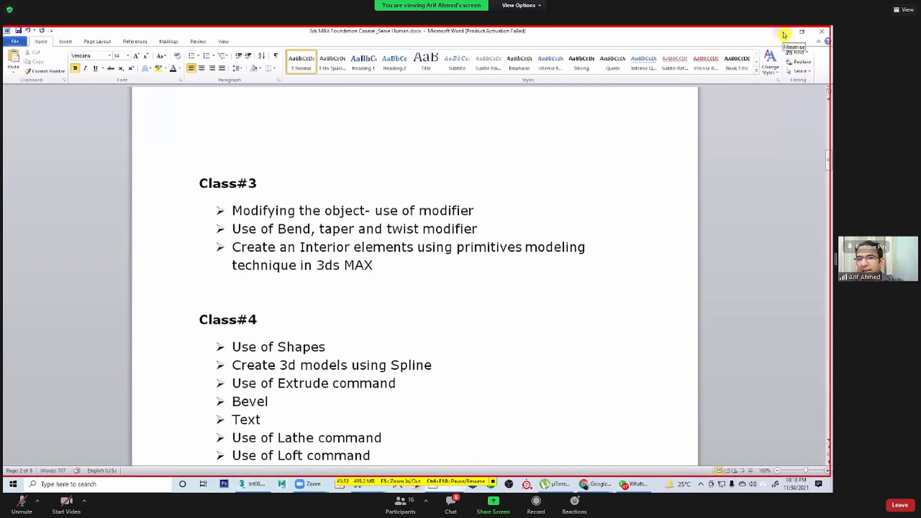
pyautogui.click(784, 35)
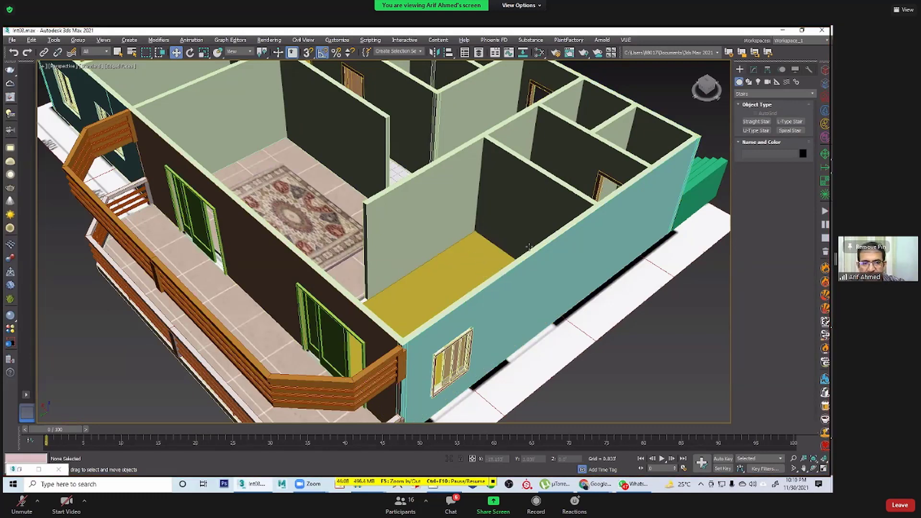
# Step: Hide the reference floor plan plane beneath the house model
pyautogui.keyDown('alt'); pyautogui.moveTo(570, 241); pyautogui.dragTo(532, 277, button='middle'); pyautogui.keyUp('alt')
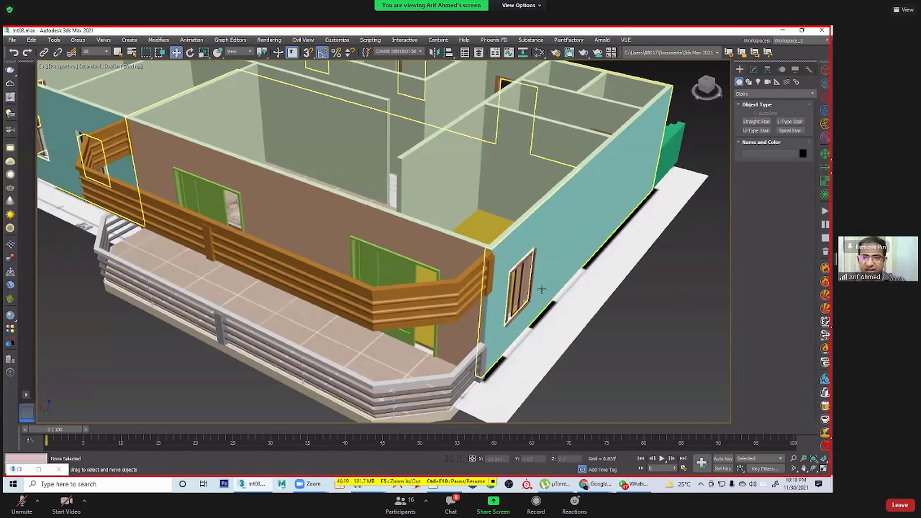
pyautogui.scroll(3, 533, 297)
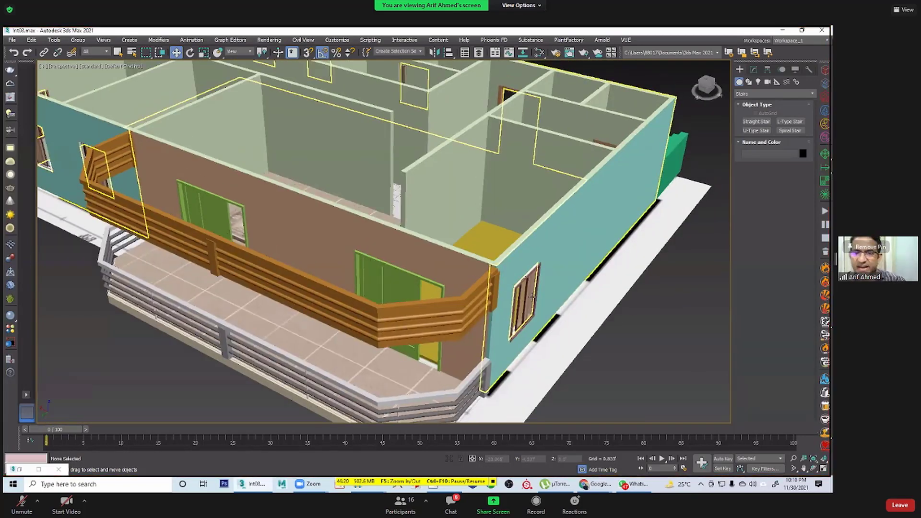
pyautogui.keyDown('alt'); pyautogui.moveTo(455, 297); pyautogui.dragTo(447, 314, button='middle'); pyautogui.keyUp('alt')
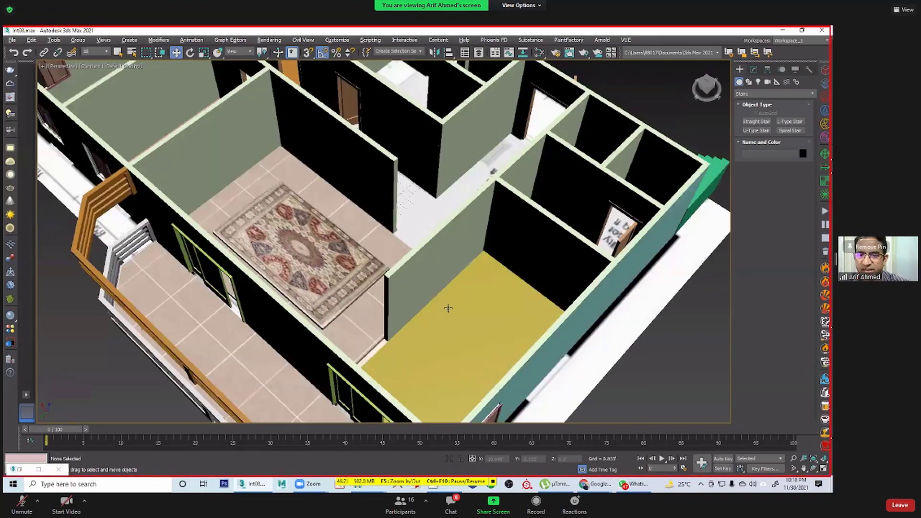
pyautogui.scroll(-10, 448, 311)
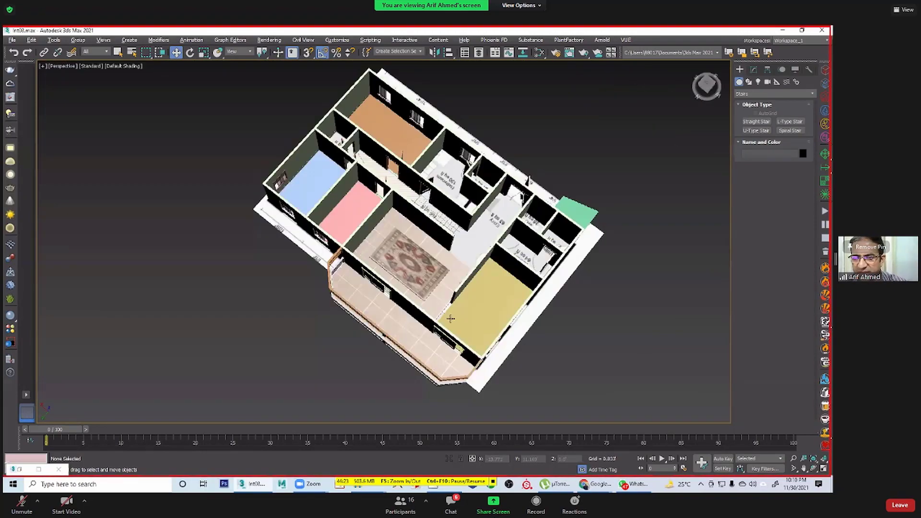
pyautogui.scroll(4, 480, 289)
pyautogui.keyDown('alt'); pyautogui.moveTo(479, 290); pyautogui.dragTo(443, 293, button='middle'); pyautogui.keyUp('alt')
pyautogui.click(437, 294)
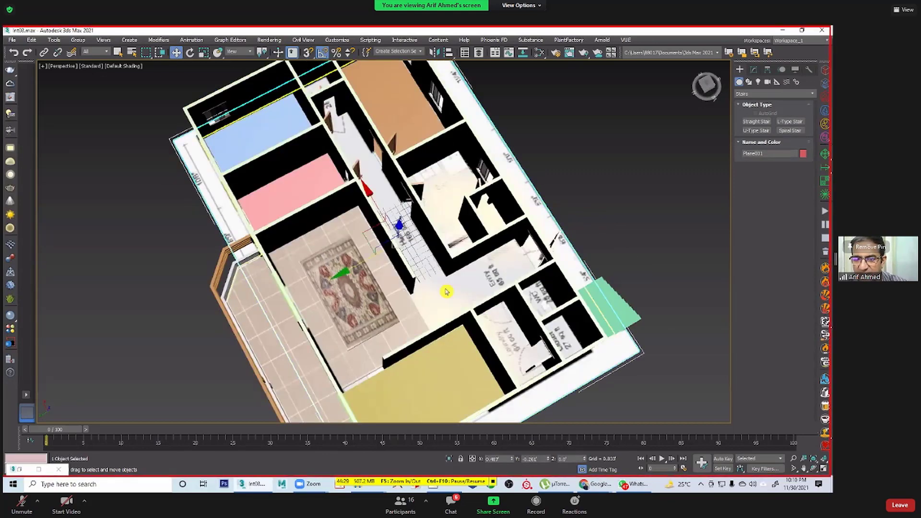
pyautogui.rightClick(469, 273)
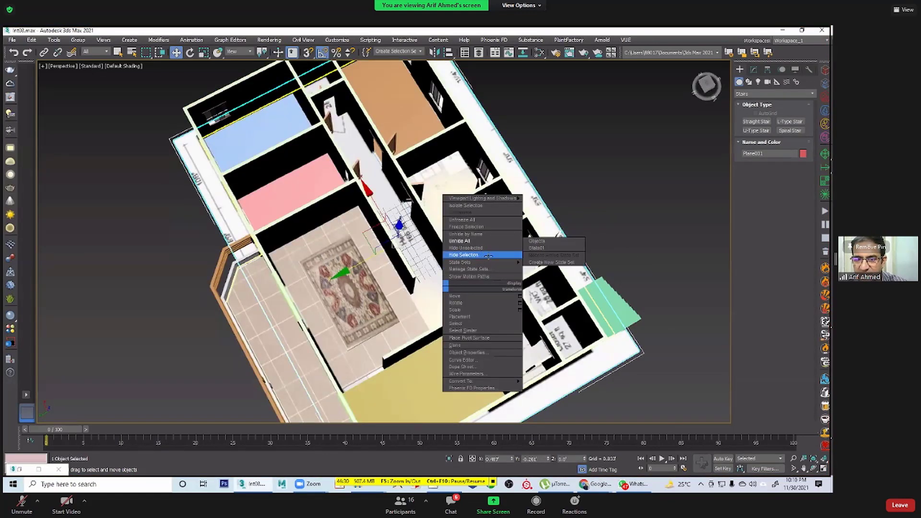
pyautogui.click(485, 253)
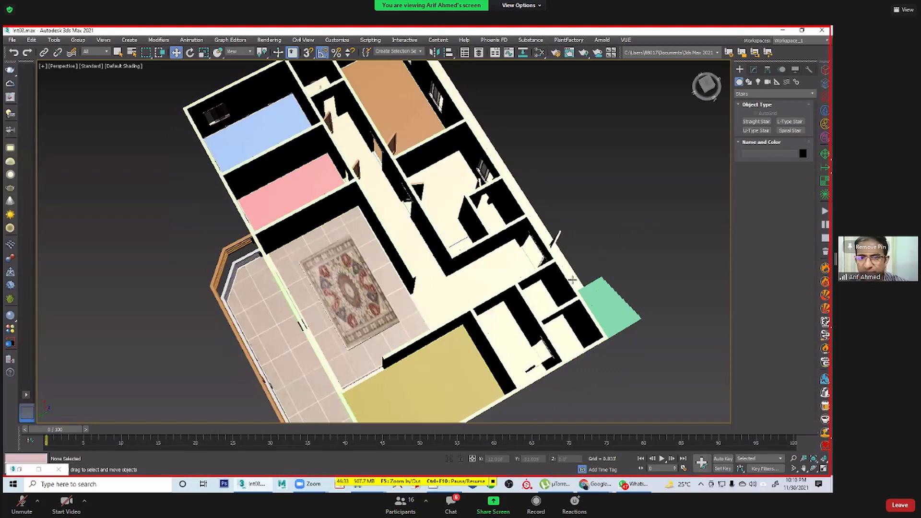
# Step: Copy the house's base floor slab upward to the top of the walls as a roof slab
pyautogui.keyDown('alt'); pyautogui.moveTo(568, 246); pyautogui.dragTo(560, 253, button='middle'); pyautogui.keyUp('alt')
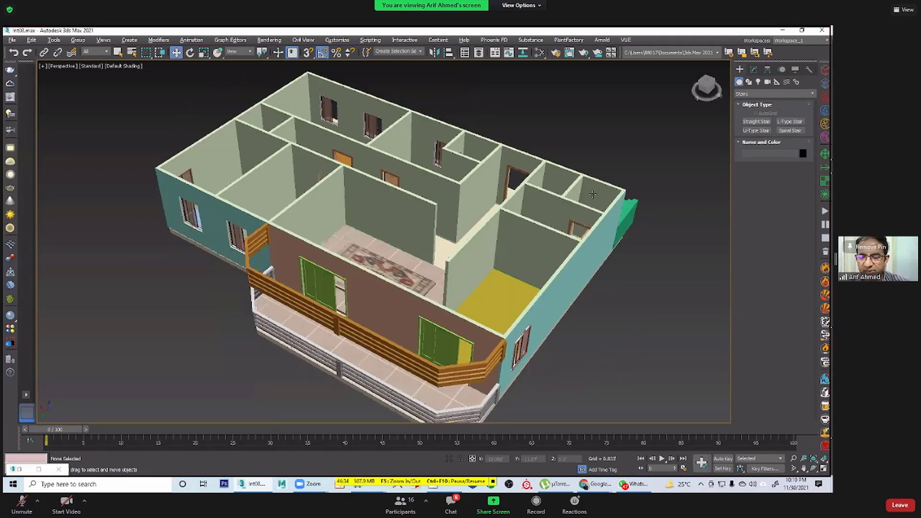
pyautogui.keyDown('alt'); pyautogui.moveTo(593, 193); pyautogui.dragTo(542, 224, button='middle'); pyautogui.keyUp('alt')
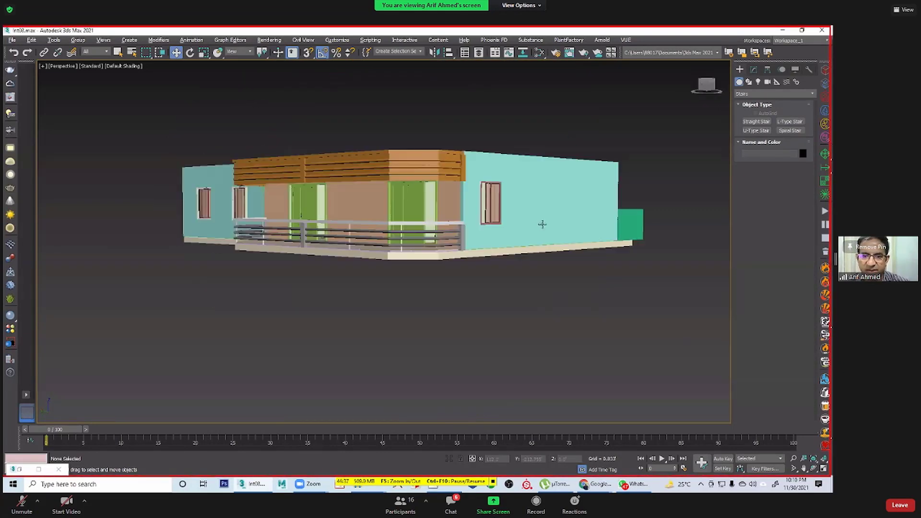
pyautogui.keyDown('alt'); pyautogui.moveTo(430, 272); pyautogui.dragTo(405, 286, button='middle'); pyautogui.keyUp('alt')
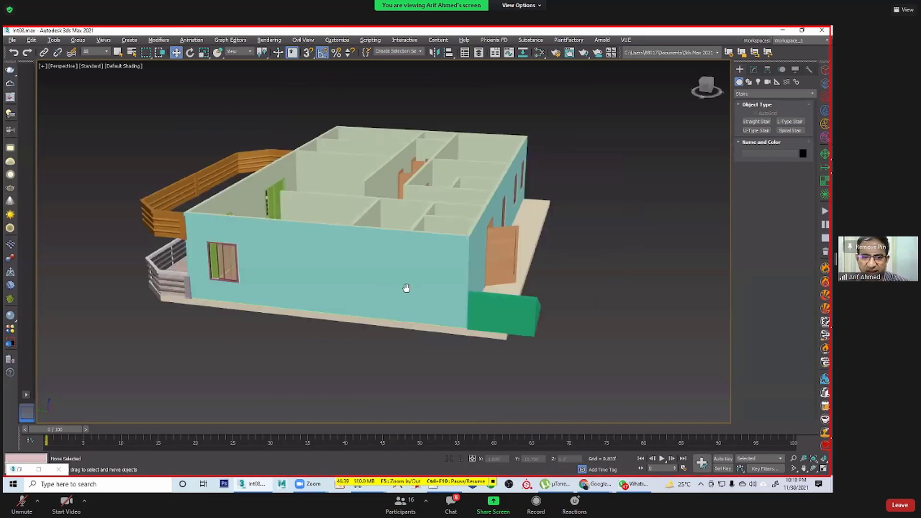
pyautogui.keyDown('alt'); pyautogui.moveTo(358, 313); pyautogui.dragTo(359, 310, button='middle'); pyautogui.keyUp('alt')
pyautogui.click(359, 277)
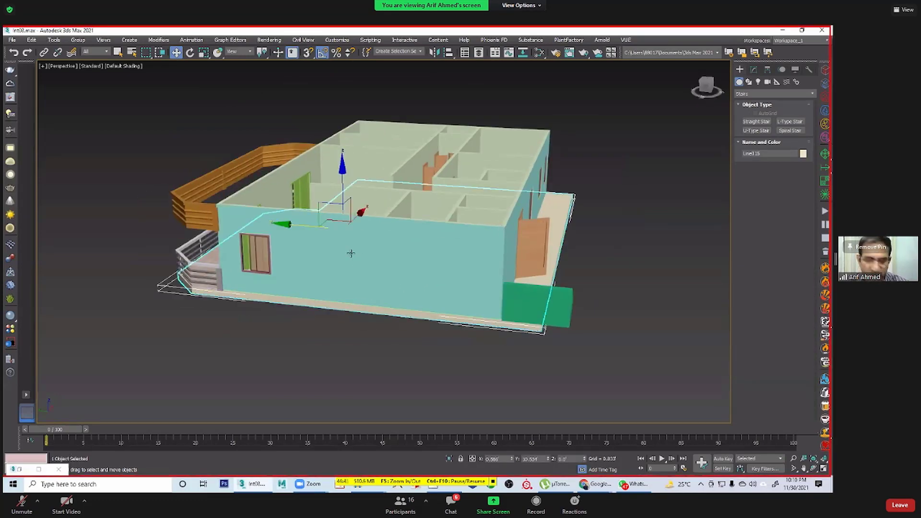
pyautogui.moveTo(343, 190); pyautogui.dragTo(349, 145)
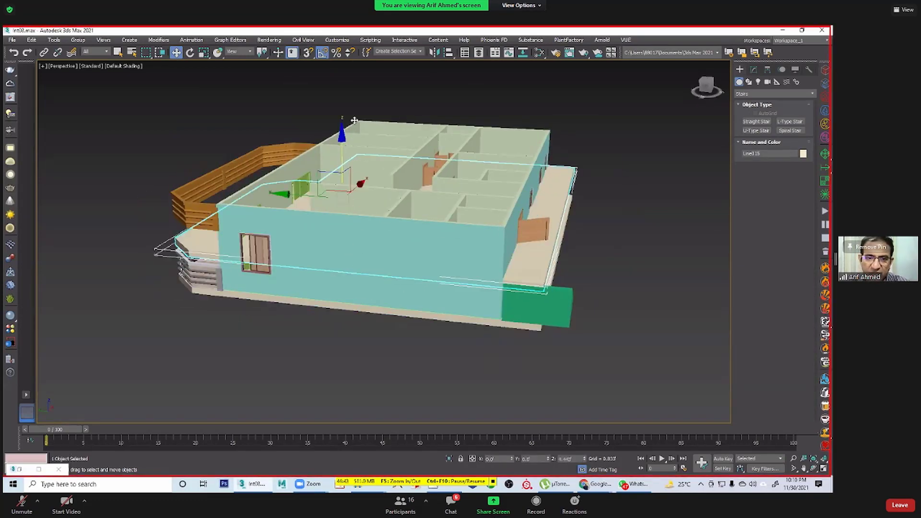
pyautogui.moveTo(358, 108); pyautogui.dragTo(358, 121)
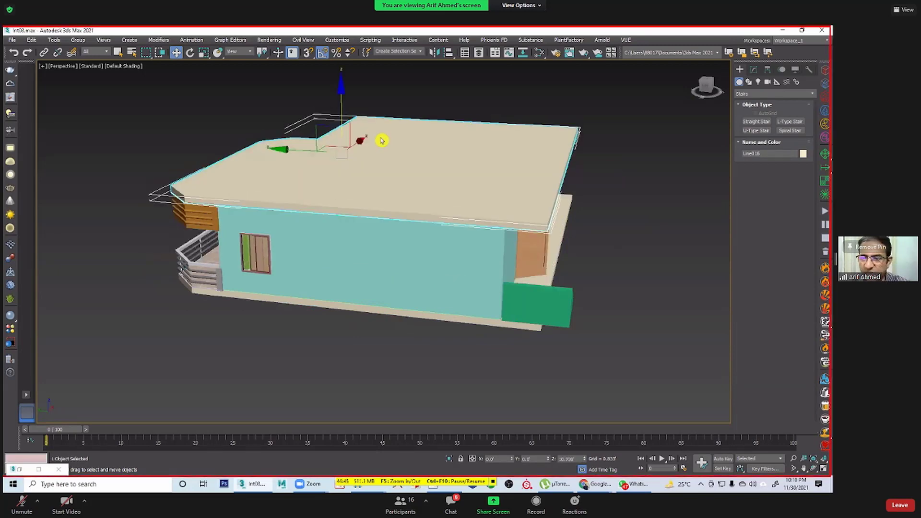
pyautogui.click(419, 292)
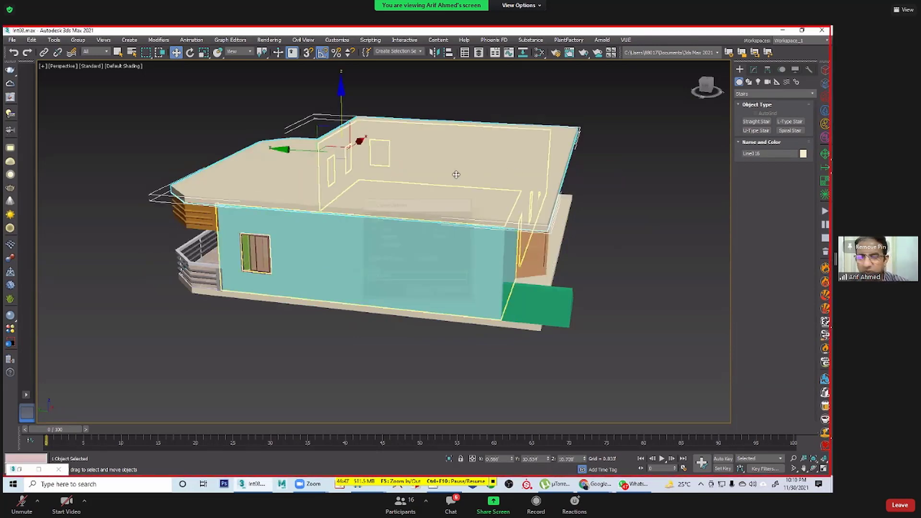
# Step: Thicken the roof slab by scaling it vertically, and raise it to sit on top of the walls
pyautogui.press('r')
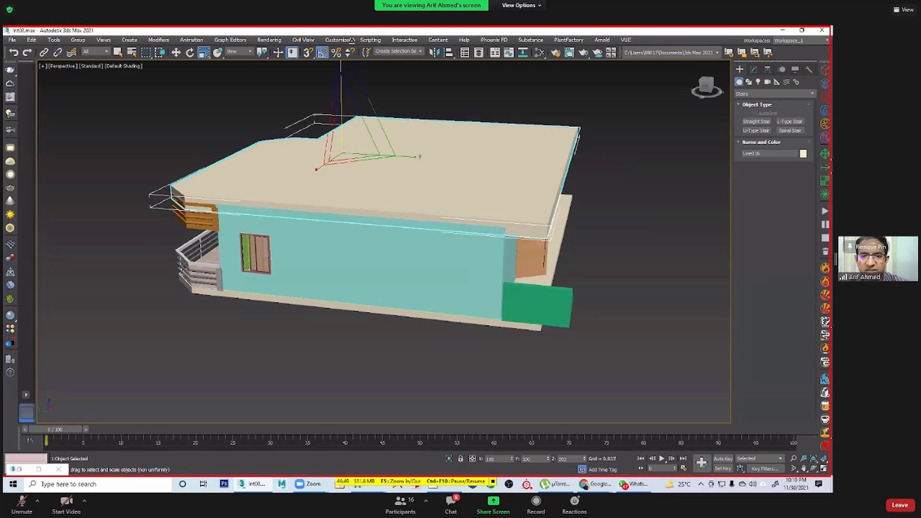
pyautogui.press('w')
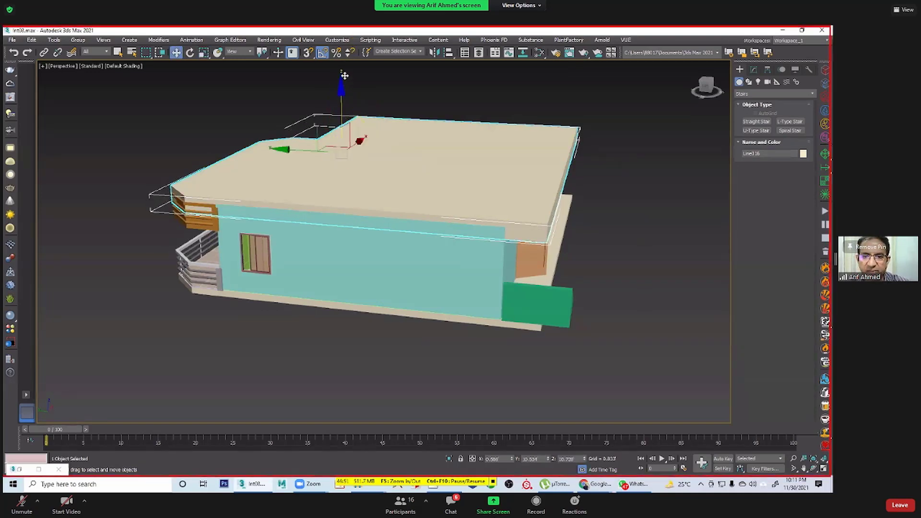
pyautogui.moveTo(344, 75); pyautogui.dragTo(346, 89)
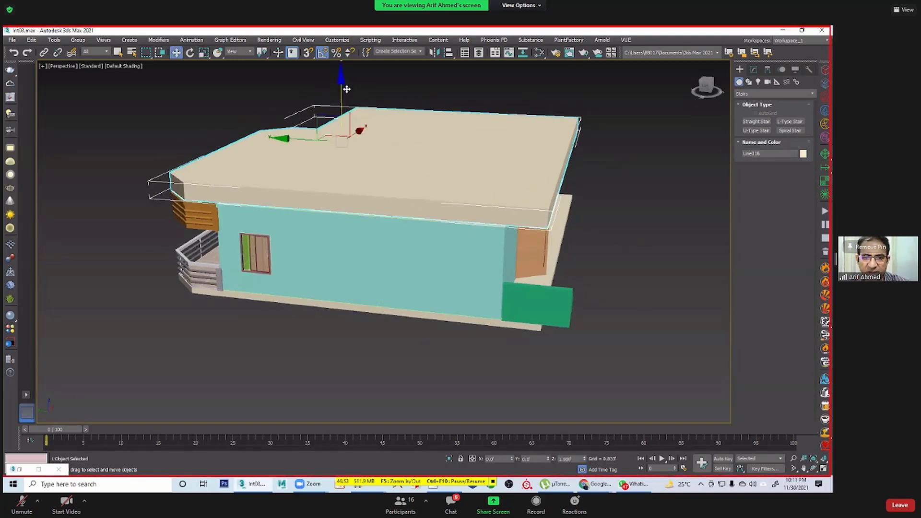
# Step: Delete the roof slab from above the house walls
pyautogui.click(619, 244)
pyautogui.moveTo(481, 273)
pyautogui.keyDown('alt'); pyautogui.mouseDown(button='middle')
pyautogui.moveTo(548, 262)
pyautogui.moveTo(500, 270)
pyautogui.moveTo(490, 286)
pyautogui.mouseUp(button='middle'); pyautogui.keyUp('alt')
pyautogui.click(576, 160)
pyautogui.press('Delete')
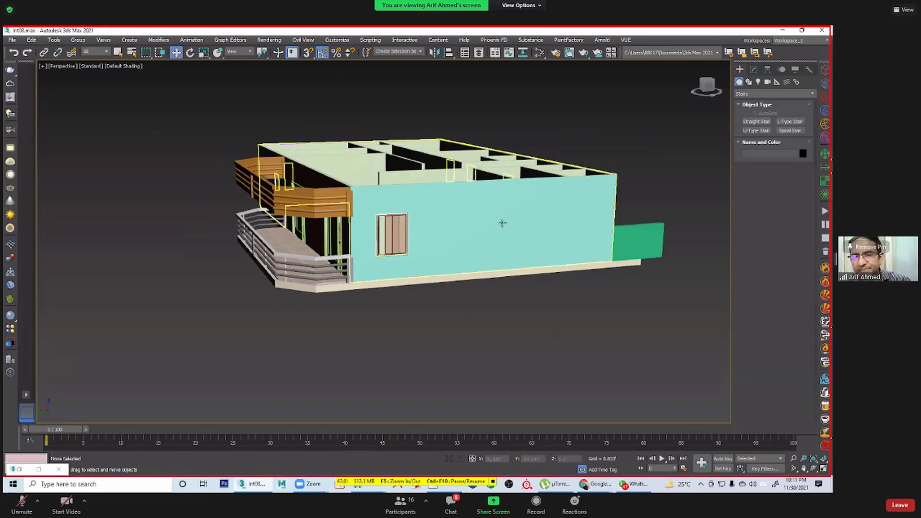
# Step: Place a Standard Omni light in the orange-floored room of the house
pyautogui.keyDown('alt'); pyautogui.moveTo(499, 222); pyautogui.dragTo(432, 254, button='middle'); pyautogui.keyUp('alt')
pyautogui.keyDown('alt'); pyautogui.moveTo(282, 241); pyautogui.dragTo(267, 245, button='middle'); pyautogui.keyUp('alt')
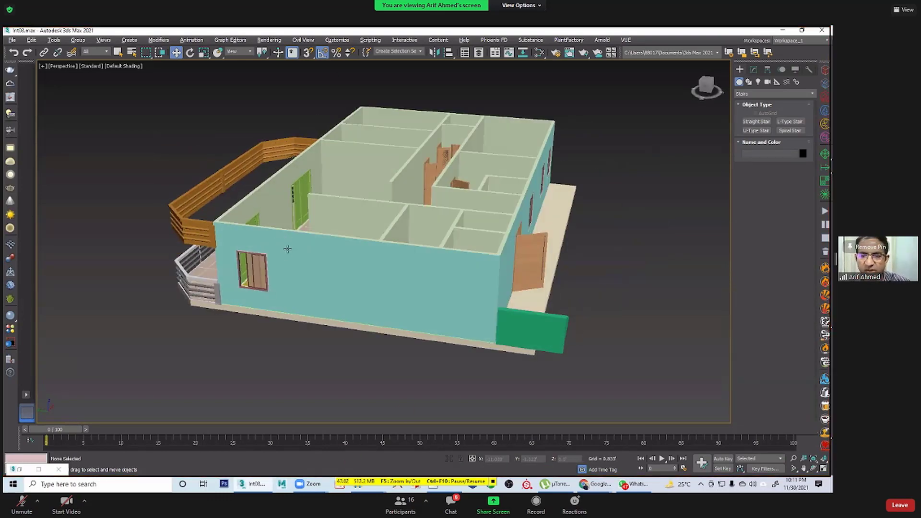
pyautogui.moveTo(311, 269); pyautogui.dragTo(304, 291, button='middle')
pyautogui.scroll(-4, 302, 286)
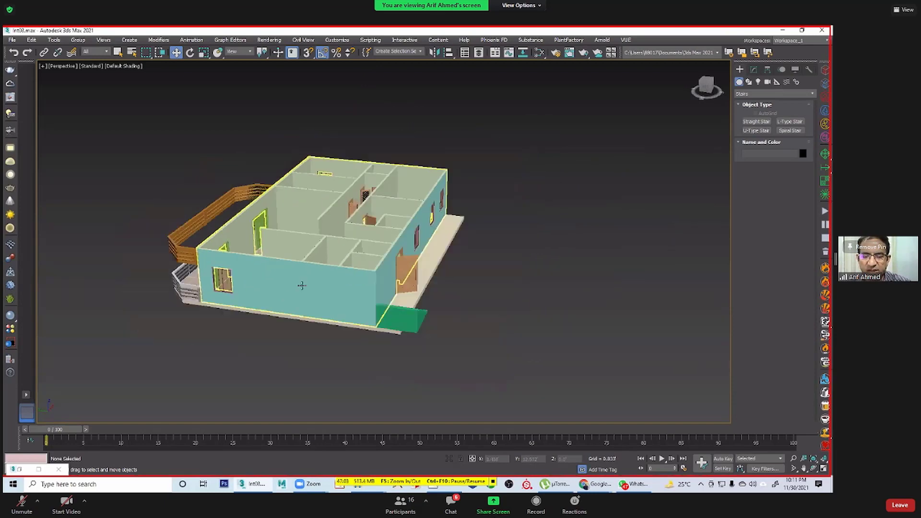
pyautogui.scroll(5, 424, 263)
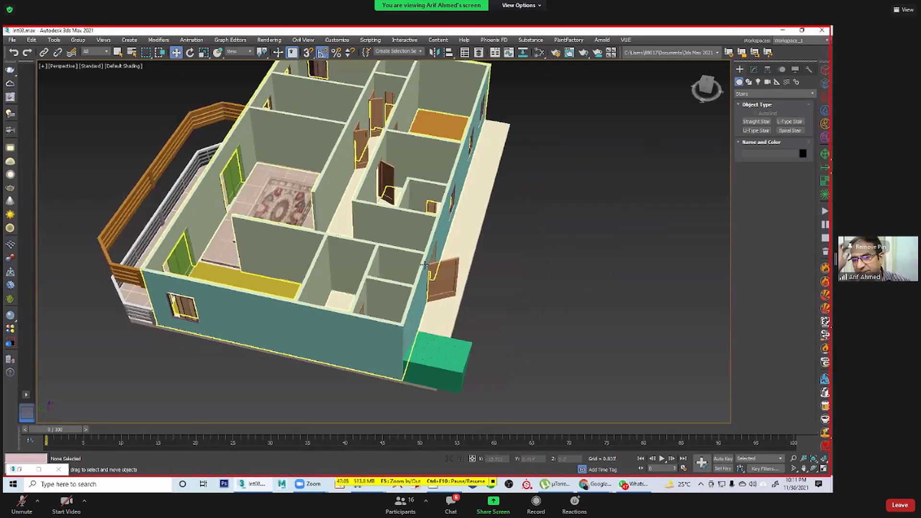
pyautogui.keyDown('alt'); pyautogui.moveTo(434, 256); pyautogui.dragTo(454, 259, button='middle'); pyautogui.keyUp('alt')
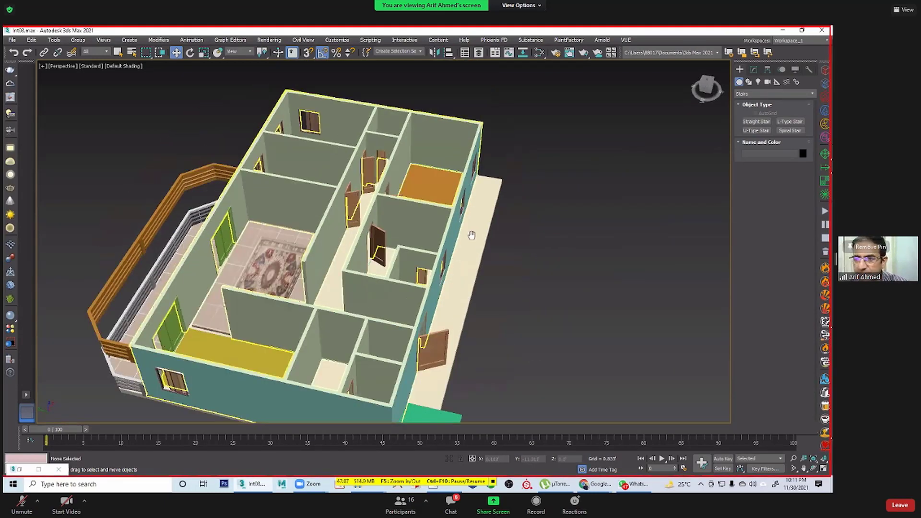
pyautogui.click(758, 82)
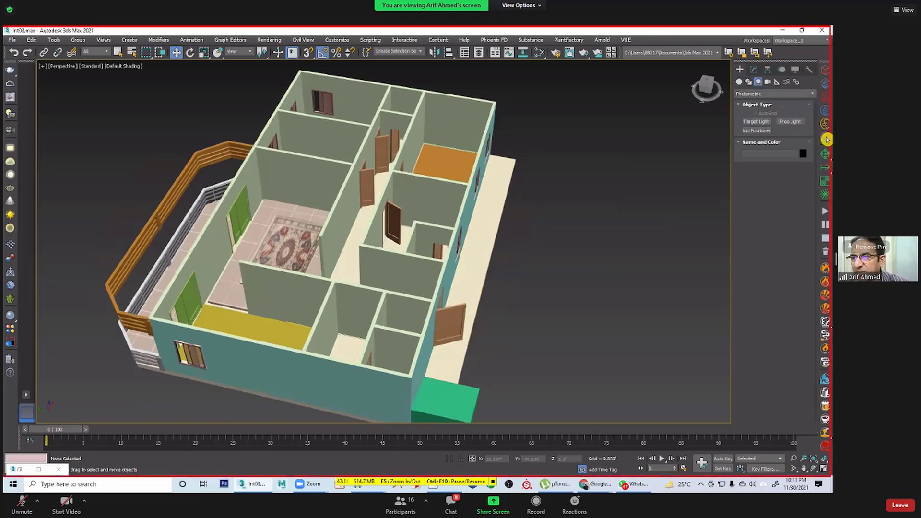
pyautogui.click(756, 94)
pyautogui.click(750, 110)
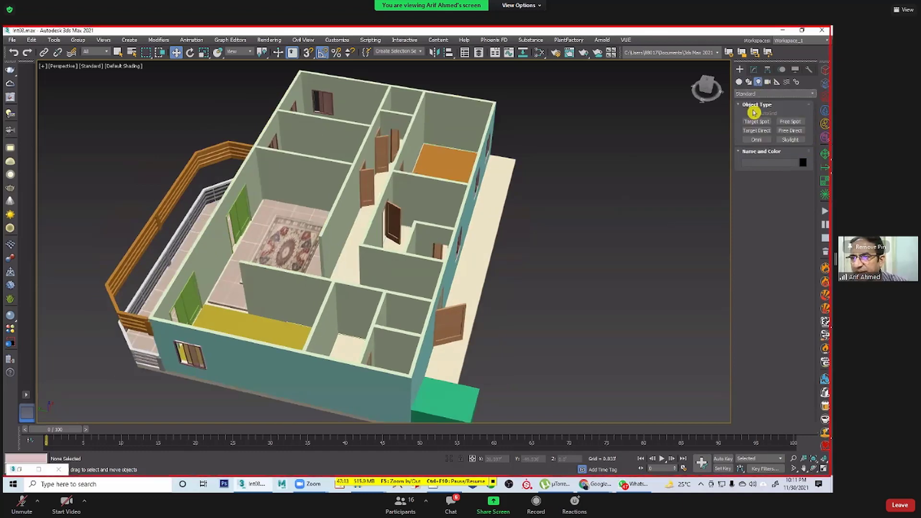
pyautogui.click(759, 140)
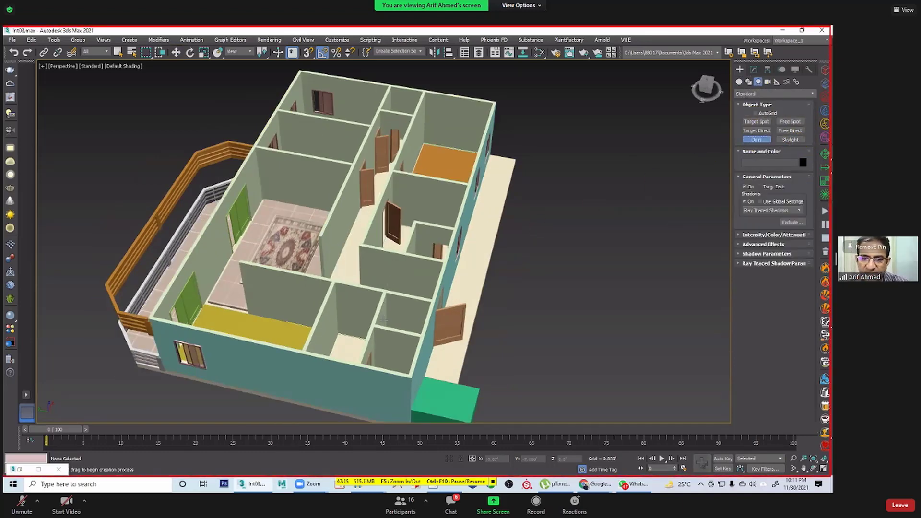
pyautogui.moveTo(382, 320); pyautogui.dragTo(383, 298, button='middle')
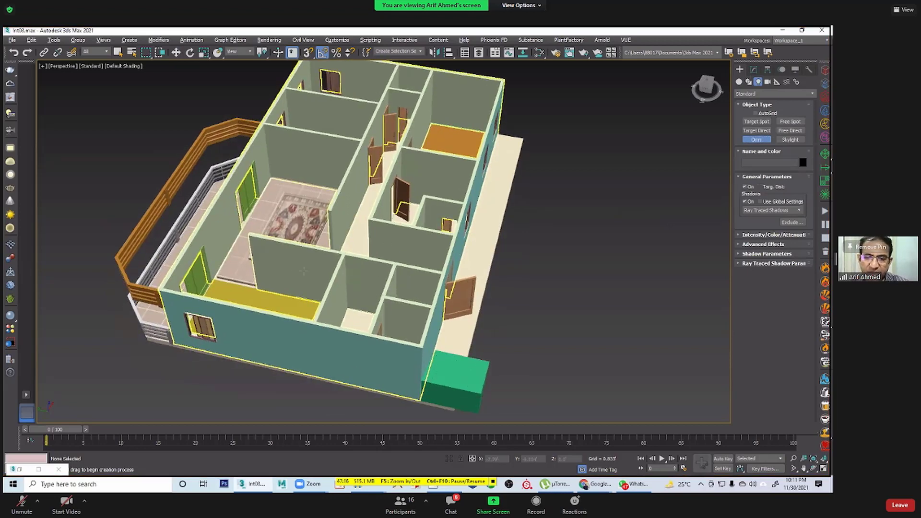
pyautogui.keyDown('alt'); pyautogui.moveTo(304, 271); pyautogui.dragTo(322, 240, button='middle'); pyautogui.keyUp('alt')
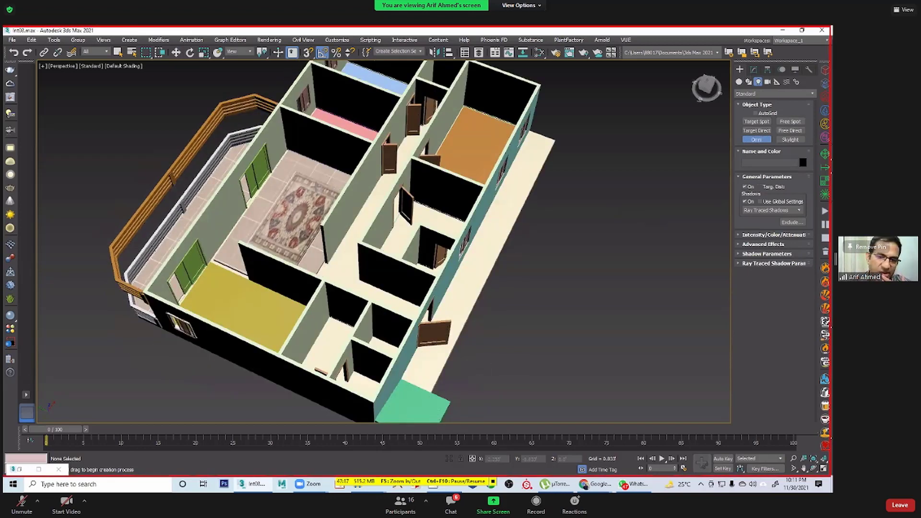
pyautogui.moveTo(292, 173); pyautogui.dragTo(289, 219, button='middle')
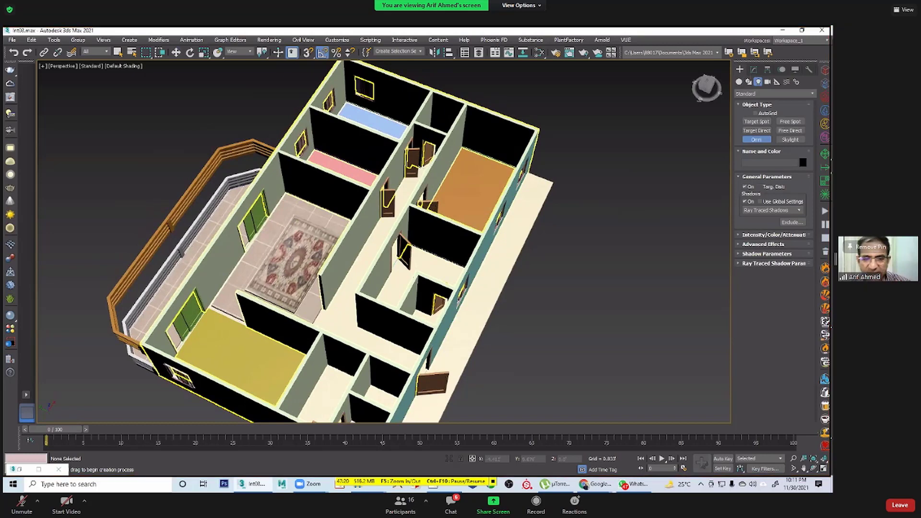
pyautogui.moveTo(401, 252); pyautogui.dragTo(374, 287, button='middle')
pyautogui.moveTo(444, 210); pyautogui.dragTo(442, 201, button='middle')
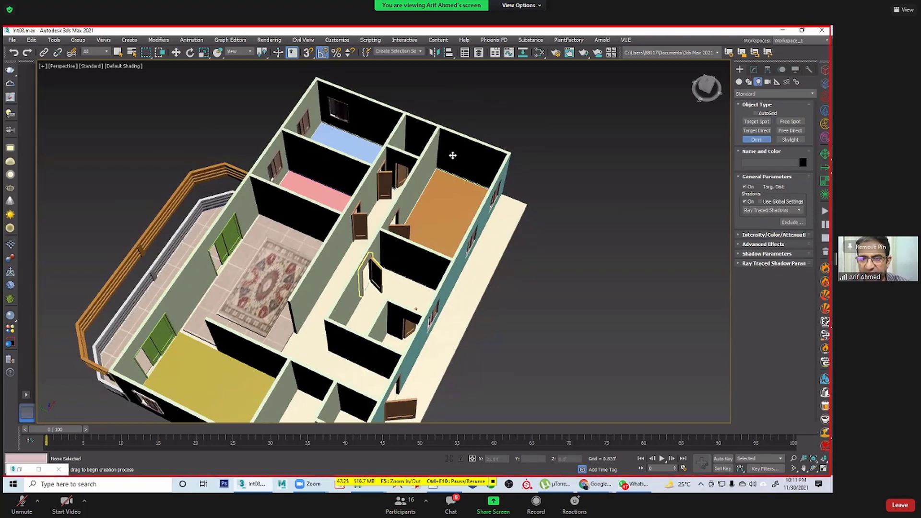
pyautogui.click(448, 183)
# Step: Raise the Omni light to a height of about 7.6 ft inside the orange-floored room
pyautogui.press('w')
pyautogui.moveTo(451, 171); pyautogui.dragTo(451, 160)
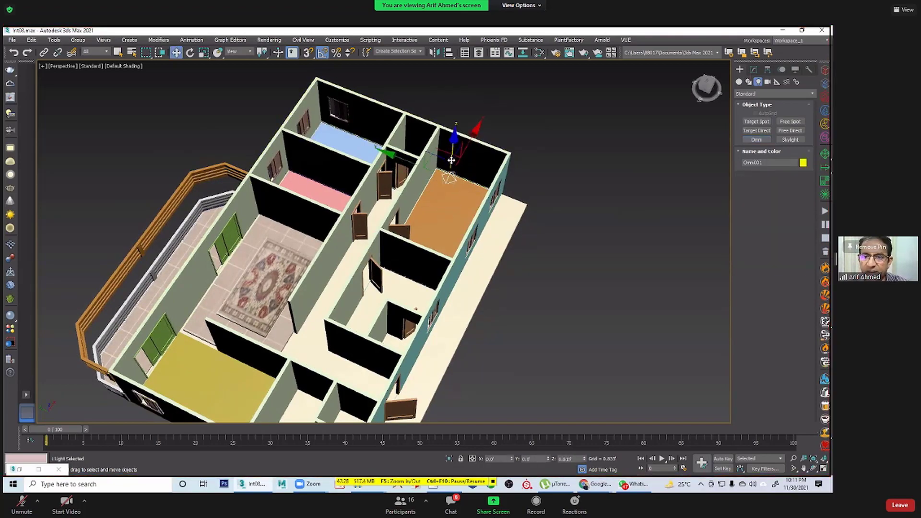
pyautogui.keyDown('alt'); pyautogui.moveTo(452, 163); pyautogui.dragTo(494, 272, button='middle'); pyautogui.keyUp('alt')
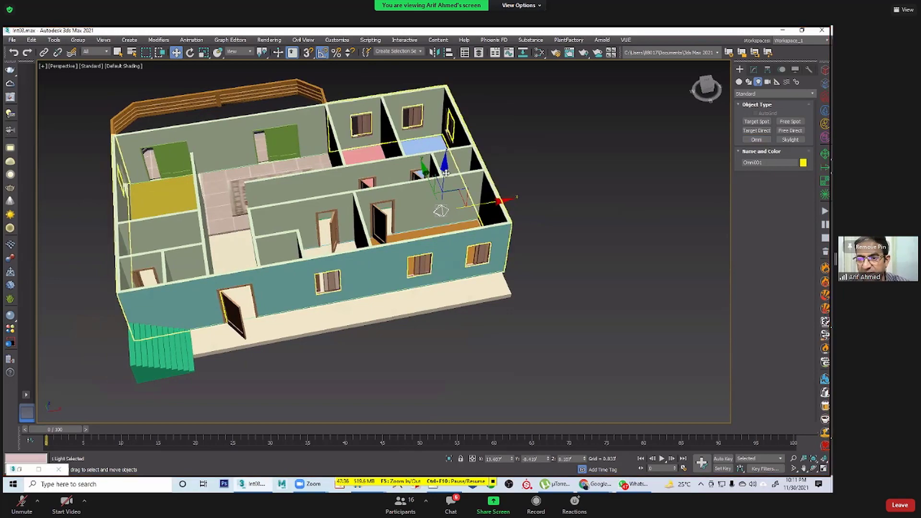
pyautogui.moveTo(446, 174); pyautogui.dragTo(445, 178)
# Step: Test-render the perspective view of the house from above with the Omni light, and close the render
pyautogui.keyDown('alt'); pyautogui.moveTo(420, 251); pyautogui.dragTo(445, 280, button='middle'); pyautogui.keyUp('alt')
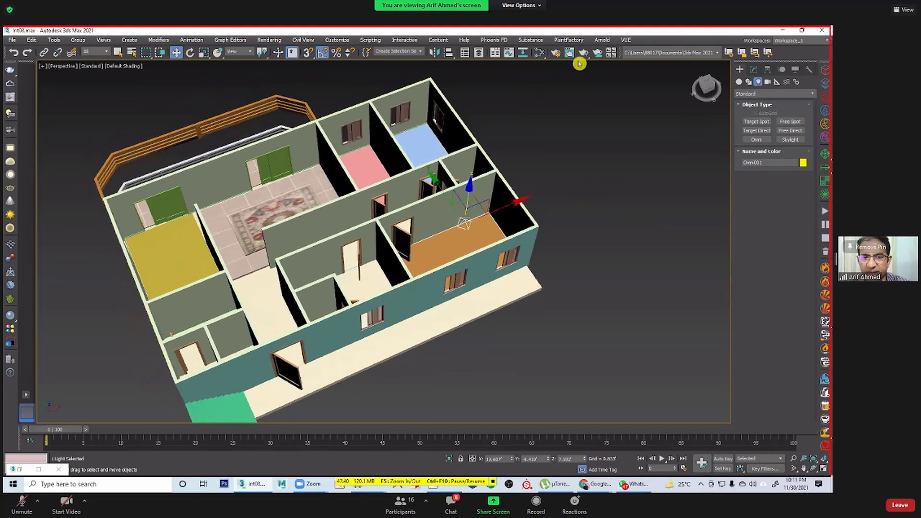
pyautogui.click(582, 53)
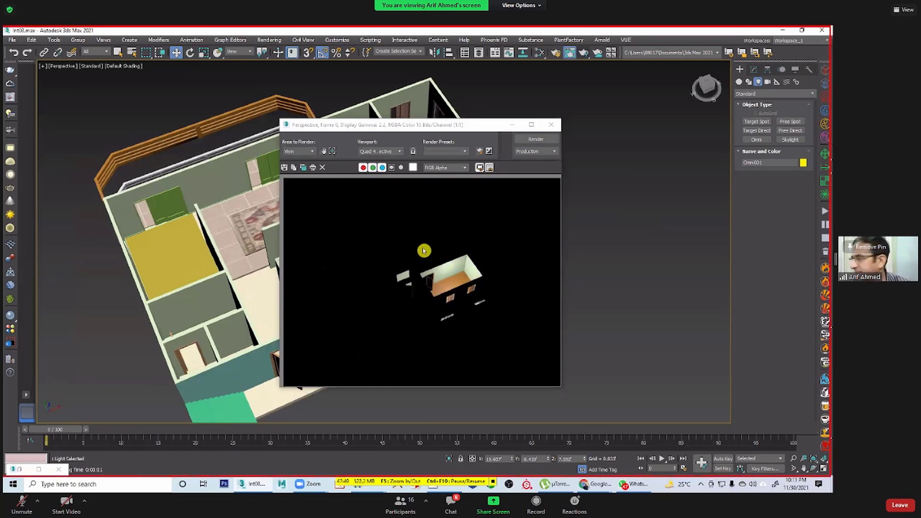
pyautogui.click(550, 125)
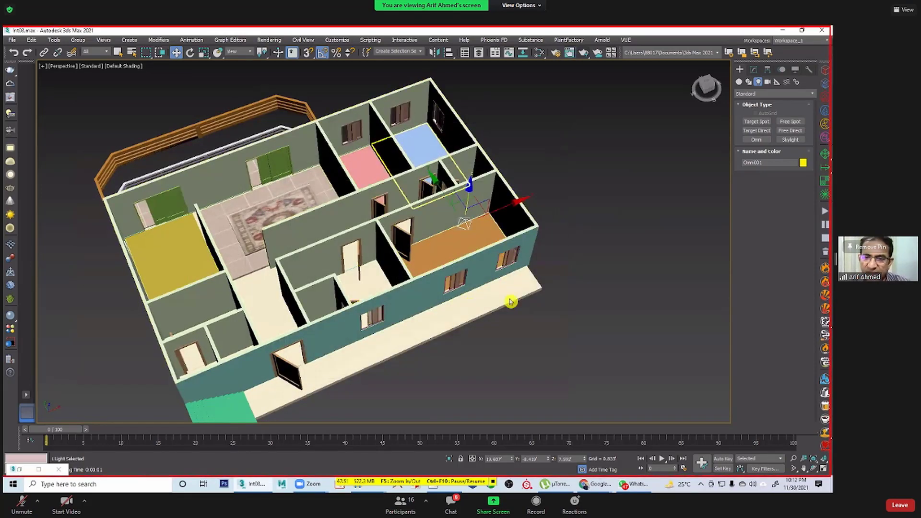
# Step: Draw a very large circle spline around the house, centred on the building, as the ground outline
pyautogui.scroll(-5, 511, 301)
pyautogui.scroll(2, 475, 290)
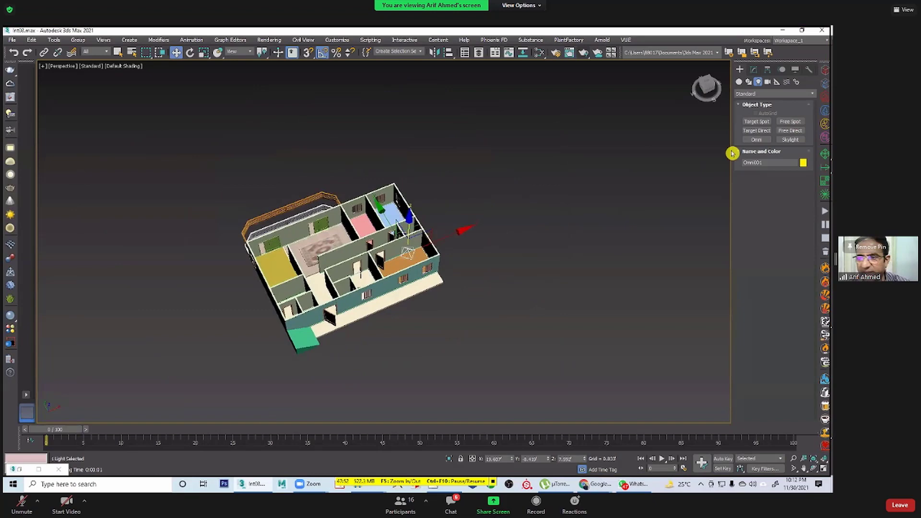
pyautogui.click(749, 81)
pyautogui.click(756, 137)
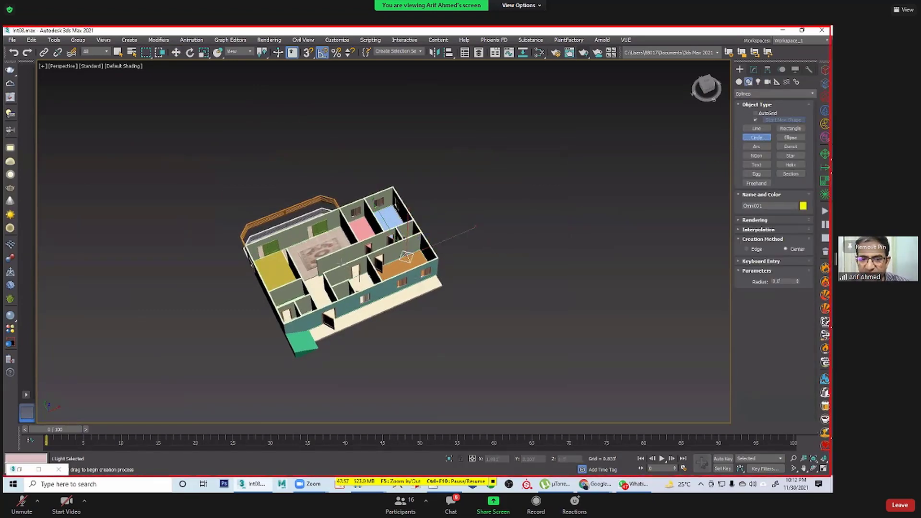
pyautogui.moveTo(341, 259); pyautogui.dragTo(786, 370)
pyautogui.press('w')
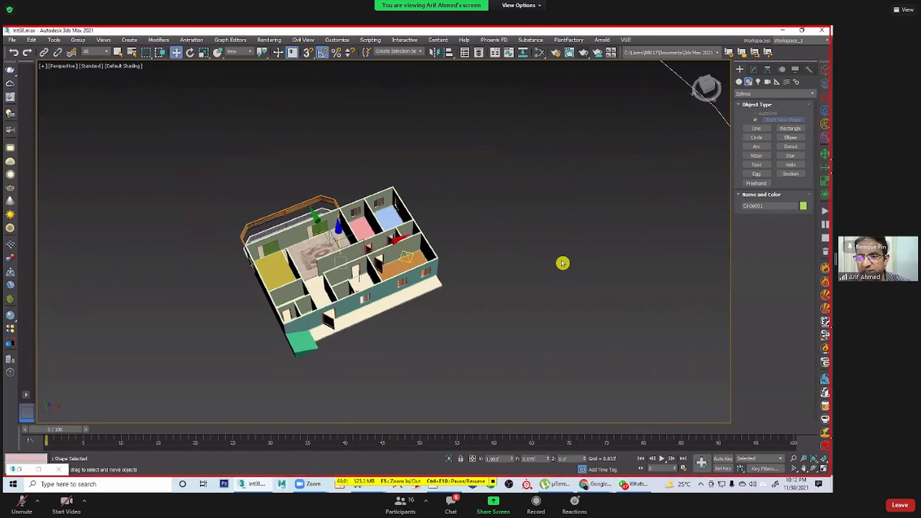
pyautogui.scroll(-5, 554, 271)
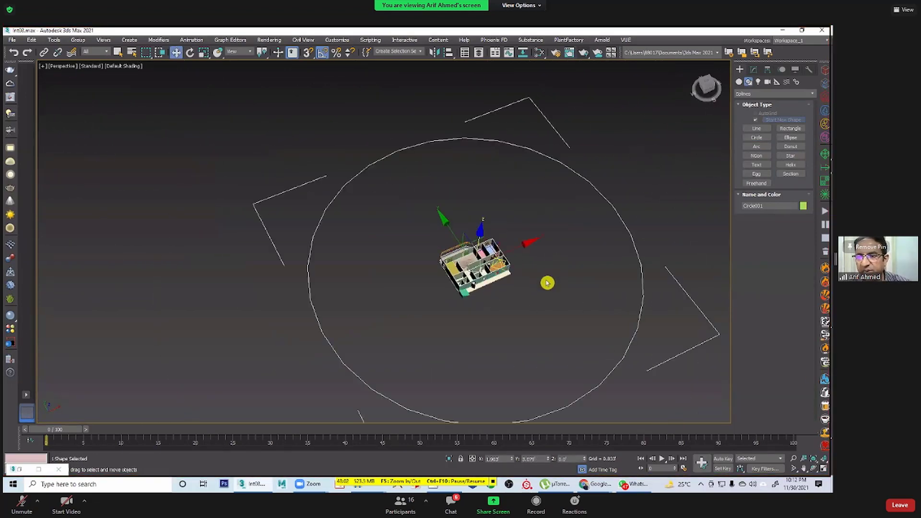
# Step: Convert the large circle around the house to an Editable Poly to make a solid ground disc
pyautogui.click(755, 70)
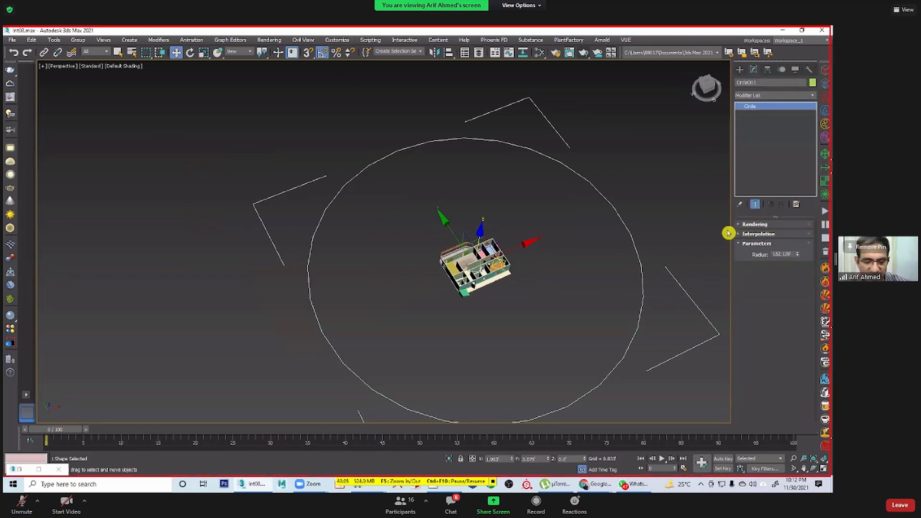
pyautogui.press('r')
pyautogui.scroll(3, 497, 243)
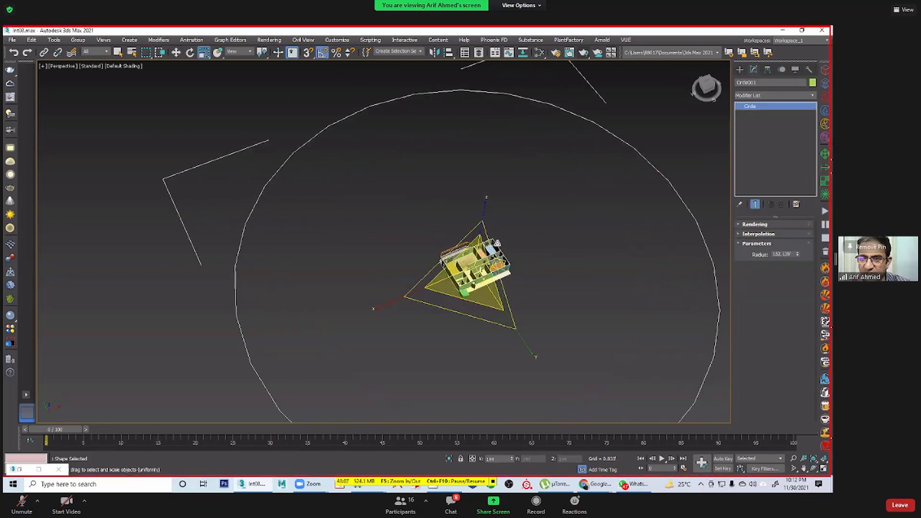
pyautogui.keyDown('alt'); pyautogui.moveTo(498, 243); pyautogui.dragTo(504, 261, button='middle'); pyautogui.keyUp('alt')
pyautogui.rightClick(576, 199)
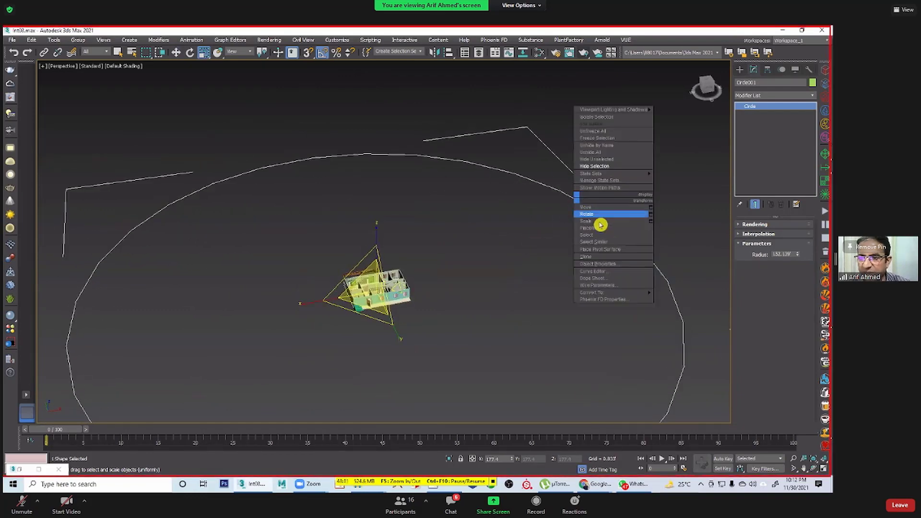
pyautogui.moveTo(619, 293)
pyautogui.click(681, 304)
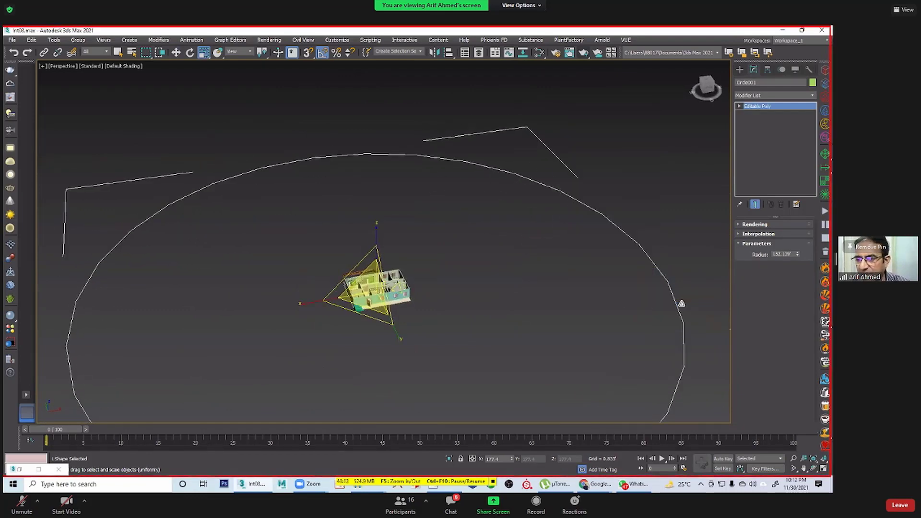
pyautogui.scroll(4, 460, 302)
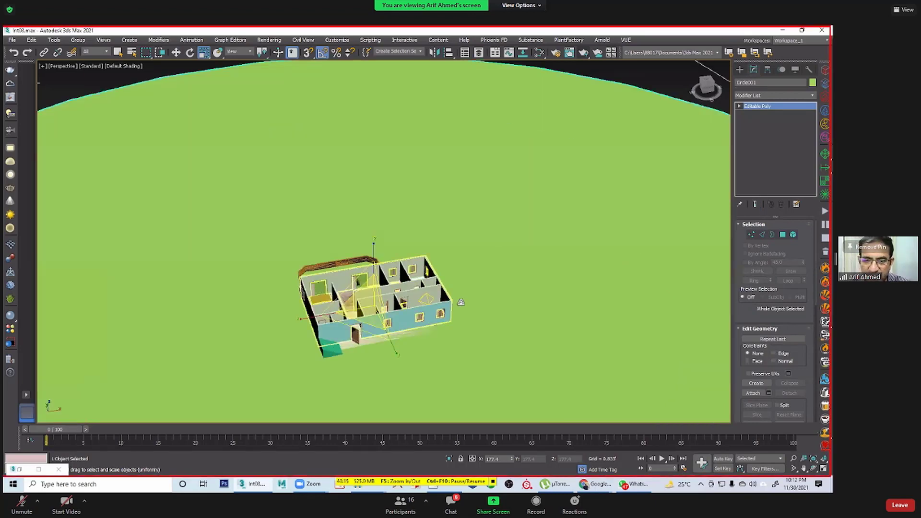
# Step: Lower the green ground disc slightly to the underside of the house's base slab, and deselect it
pyautogui.press('w')
pyautogui.keyDown('alt'); pyautogui.moveTo(487, 306); pyautogui.dragTo(401, 270, button='middle'); pyautogui.keyUp('alt')
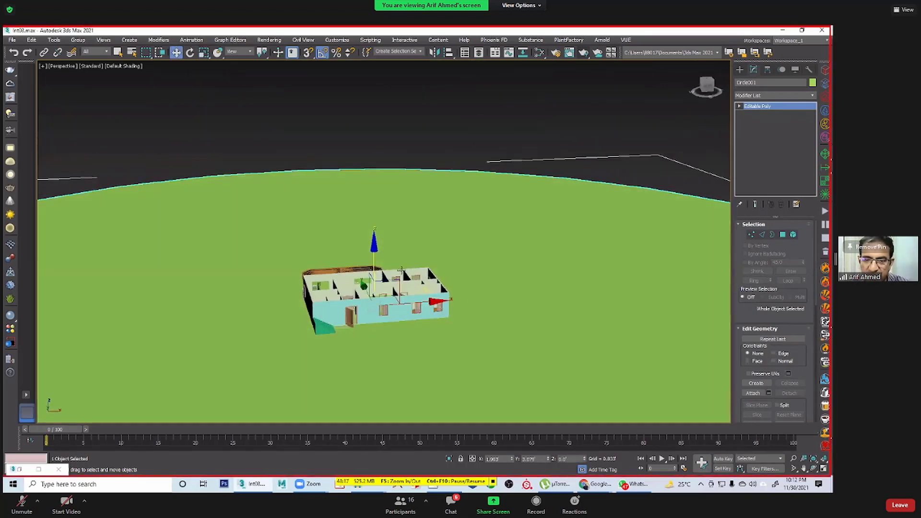
pyautogui.moveTo(376, 251); pyautogui.dragTo(379, 256)
pyautogui.click(395, 132)
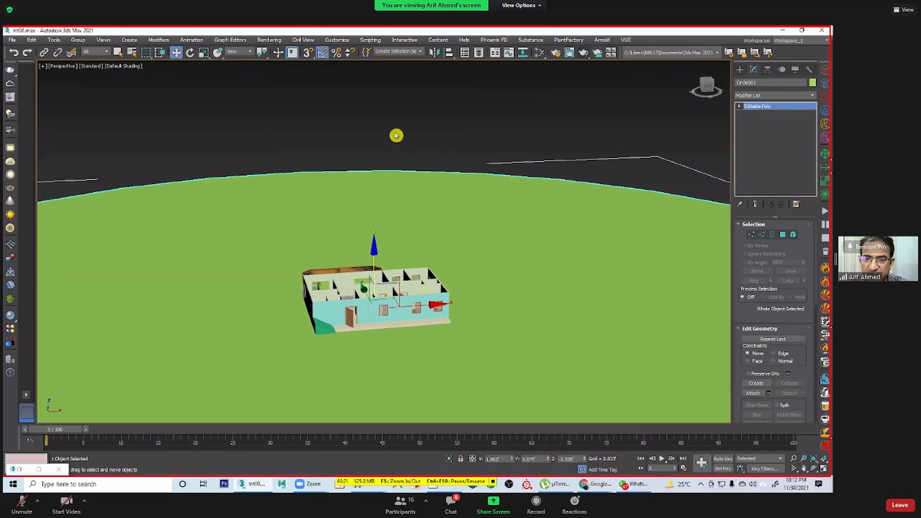
pyautogui.click(386, 222)
# Step: Test-render the house from above with the ground disc in place, and close the render
pyautogui.keyDown('alt'); pyautogui.moveTo(386, 223); pyautogui.dragTo(429, 324, button='middle'); pyautogui.keyUp('alt')
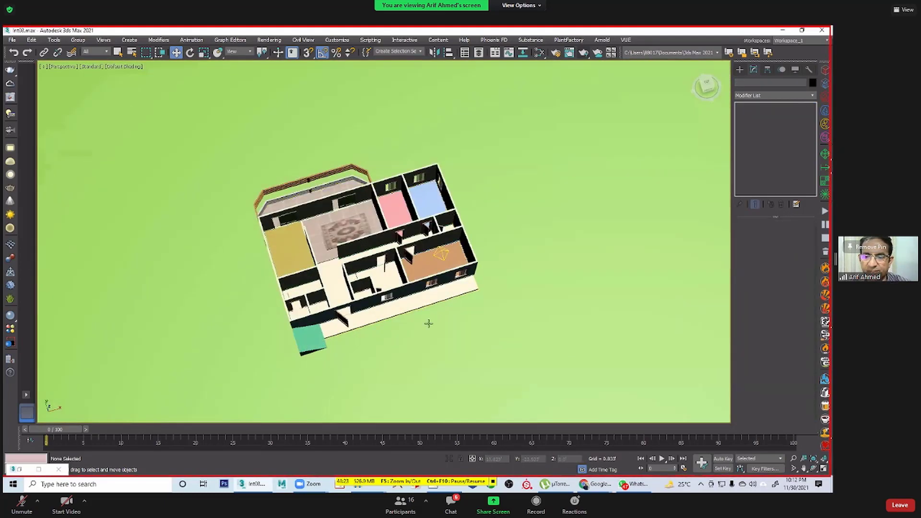
pyautogui.scroll(3, 428, 324)
pyautogui.moveTo(561, 280); pyautogui.dragTo(562, 314, button='middle')
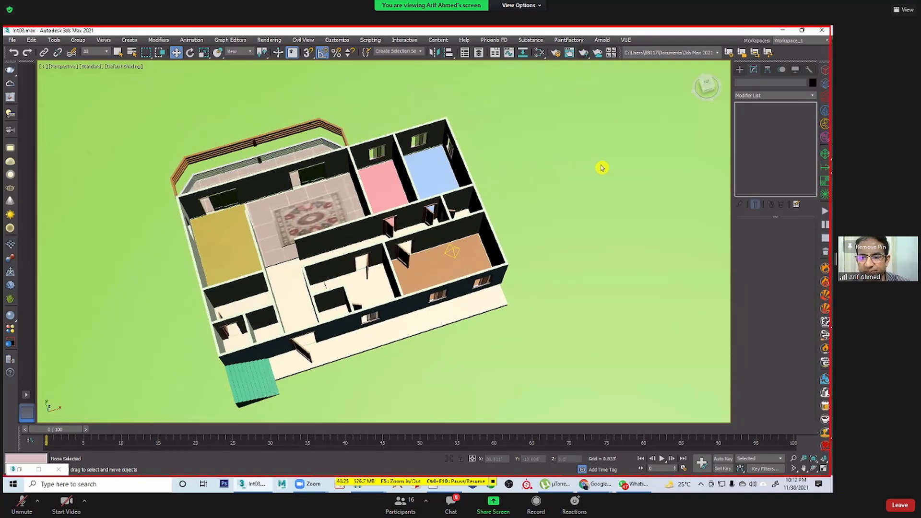
pyautogui.hotkey('shift', 'q')
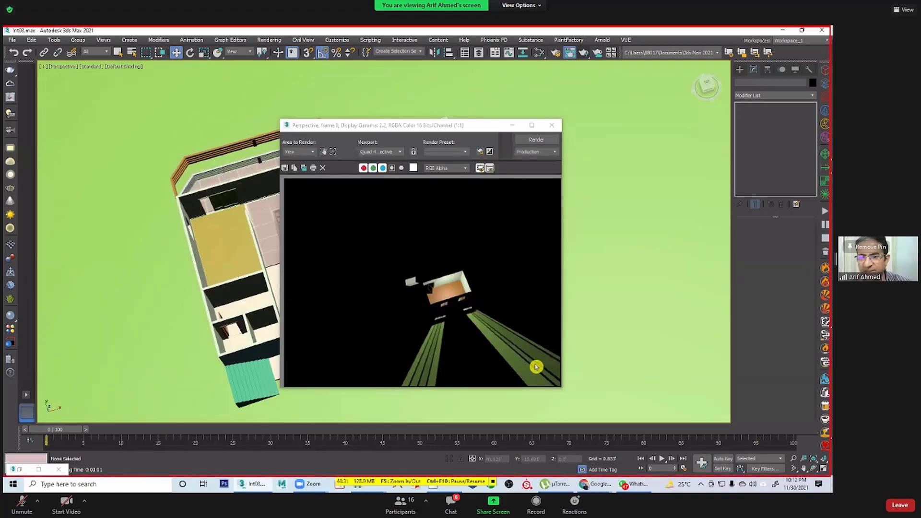
pyautogui.click(552, 125)
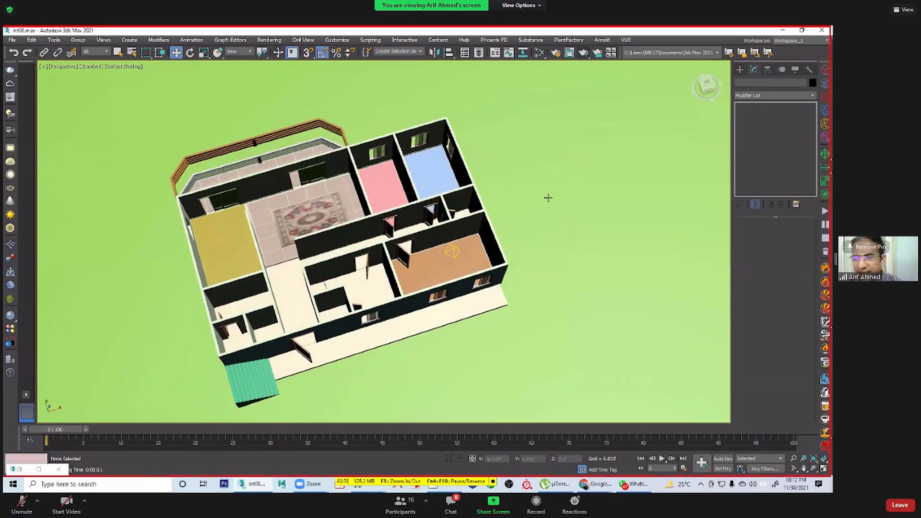
# Step: Place a Standard Skylight on the green ground disc, well in front of the house, and open its parameters for editing
pyautogui.scroll(-5, 548, 198)
pyautogui.moveTo(578, 219); pyautogui.dragTo(460, 239, button='middle')
pyautogui.scroll(-3, 436, 264)
pyautogui.click(739, 70)
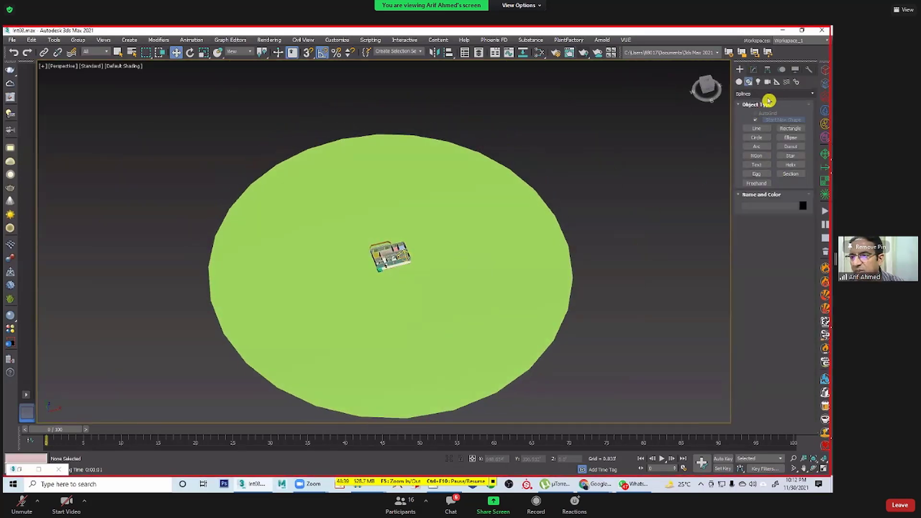
pyautogui.click(757, 82)
pyautogui.click(760, 94)
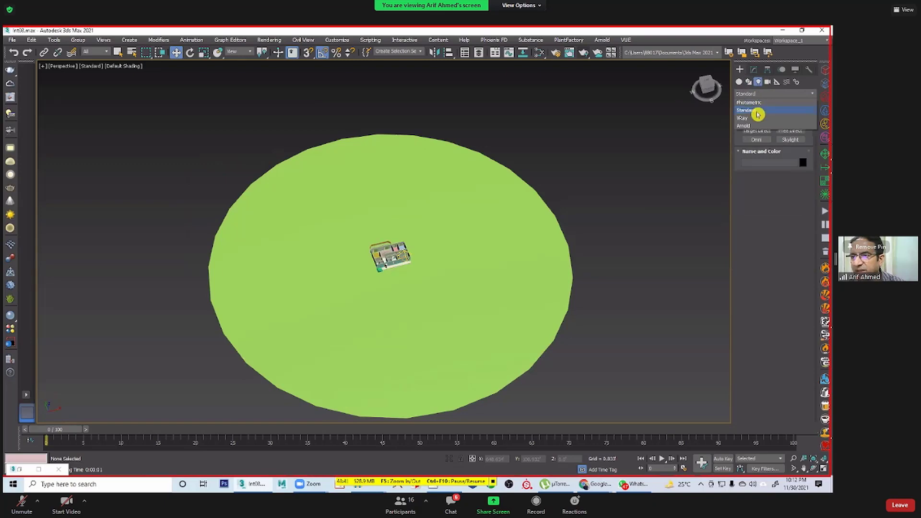
pyautogui.click(757, 114)
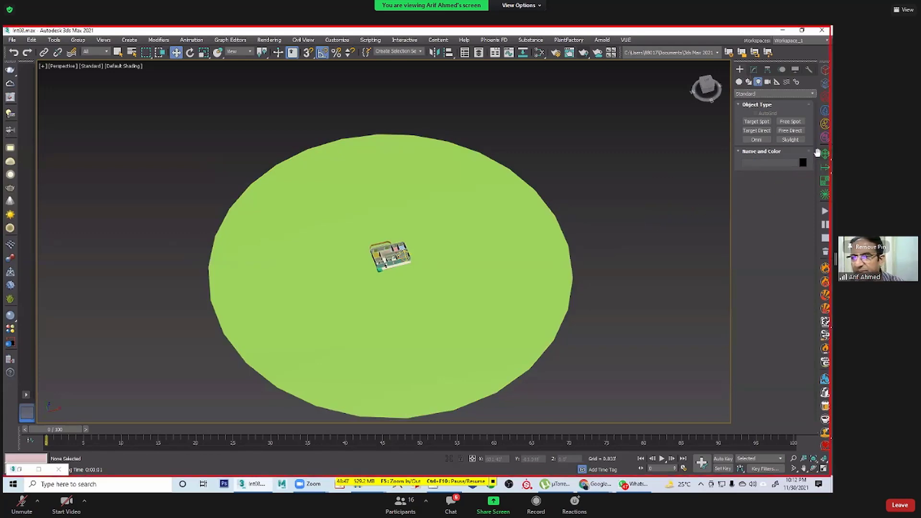
pyautogui.click(790, 140)
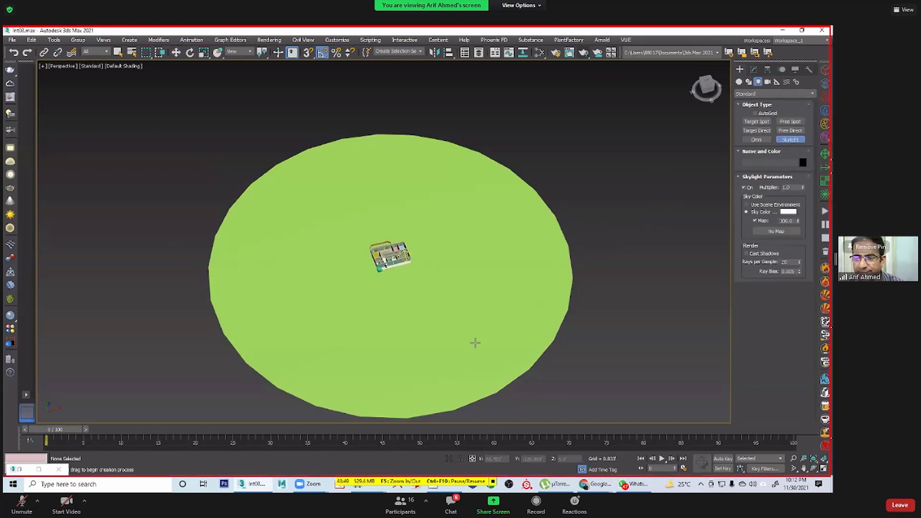
pyautogui.click(469, 343)
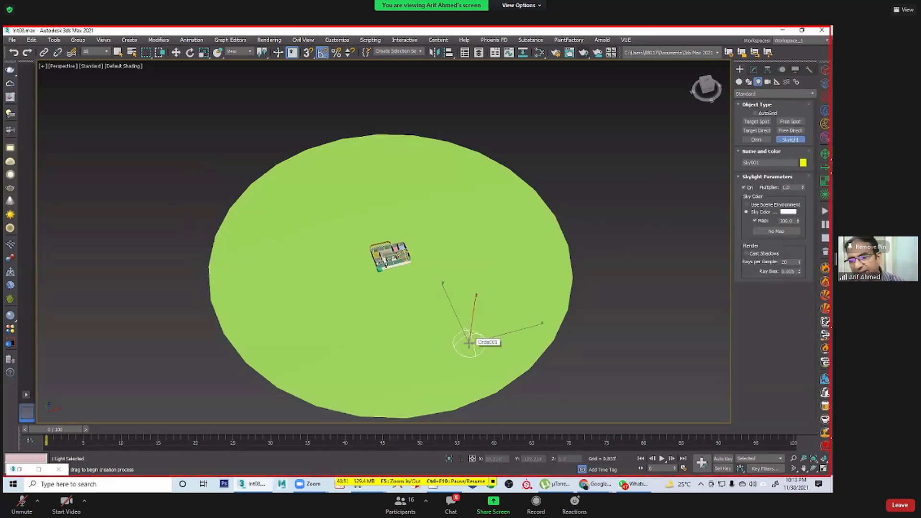
pyautogui.rightClick(611, 140)
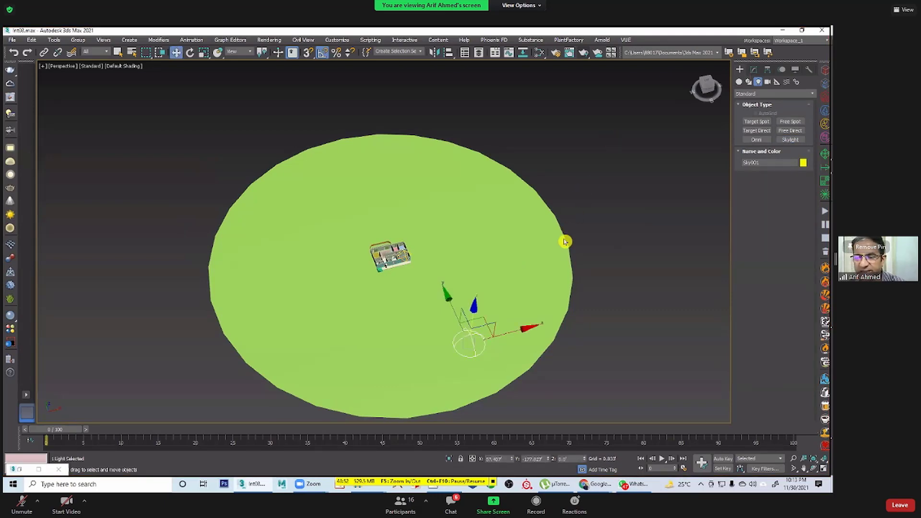
pyautogui.click(753, 70)
pyautogui.click(782, 262)
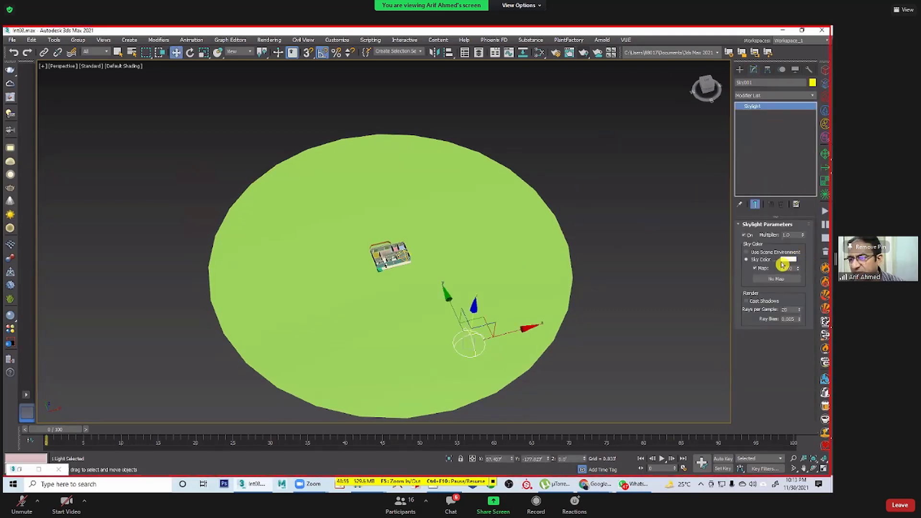
pyautogui.click(750, 268)
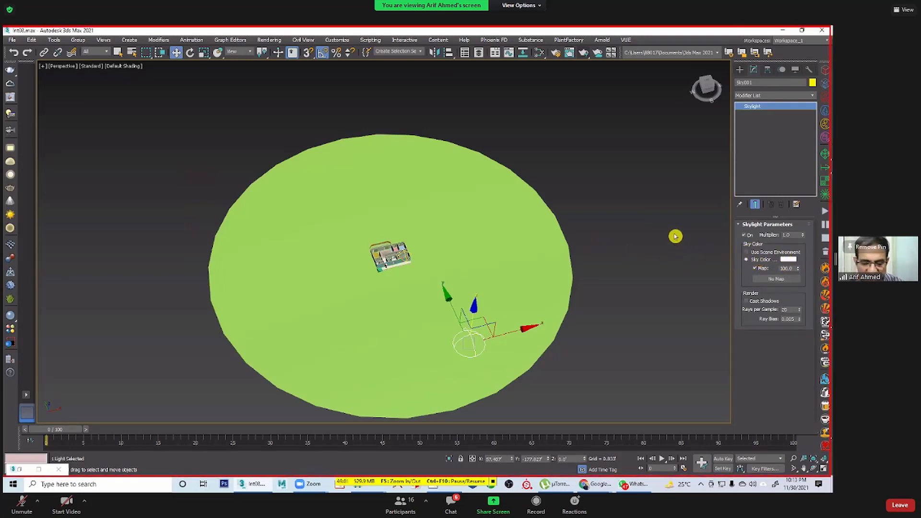
# Step: Set the environment background colour to a very dark purple night-sky tone
pyautogui.press('8')
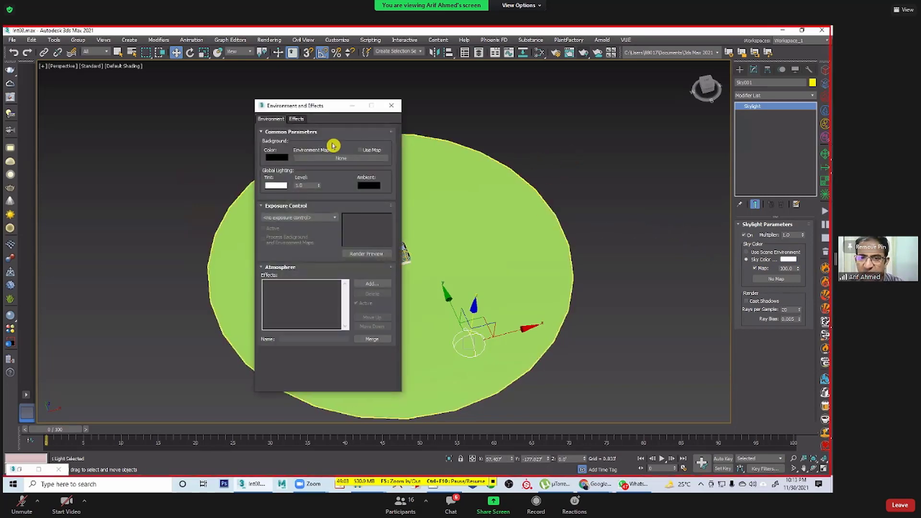
pyautogui.click(277, 159)
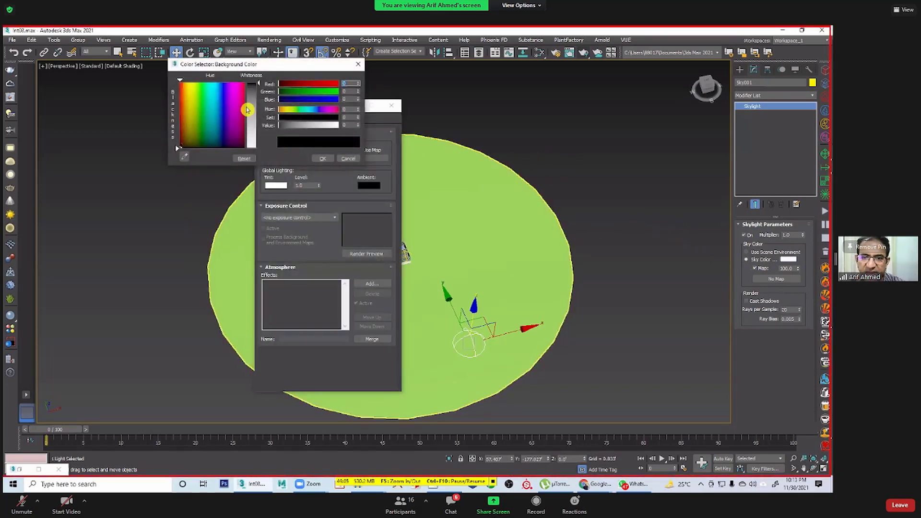
pyautogui.click(188, 135)
pyautogui.moveTo(188, 135); pyautogui.dragTo(229, 144)
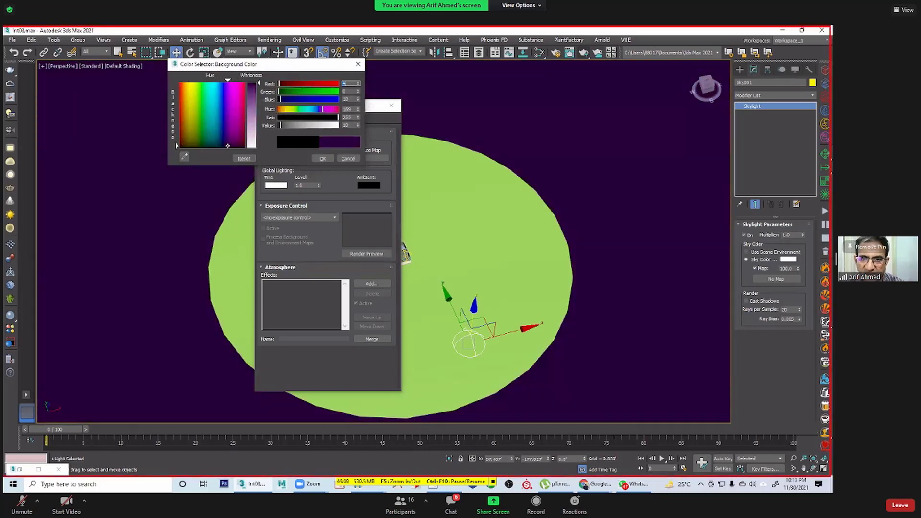
pyautogui.click(247, 115)
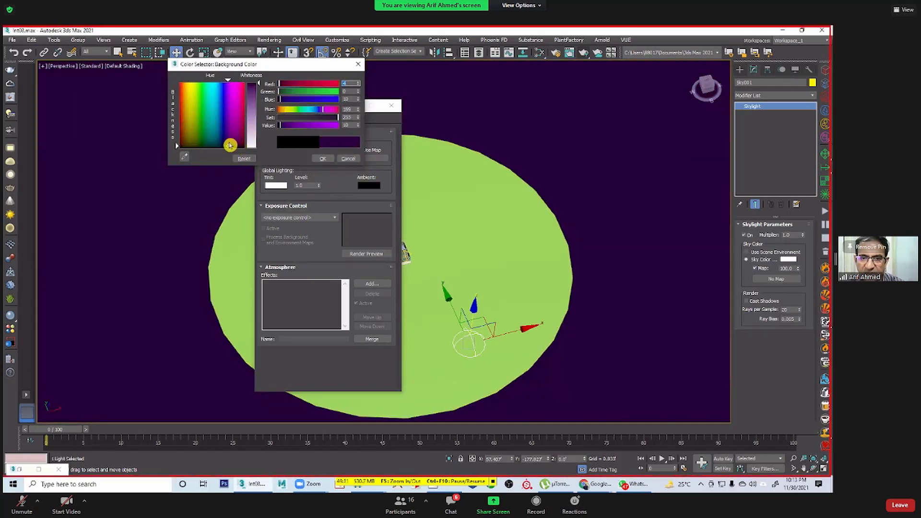
pyautogui.moveTo(230, 145); pyautogui.dragTo(228, 145)
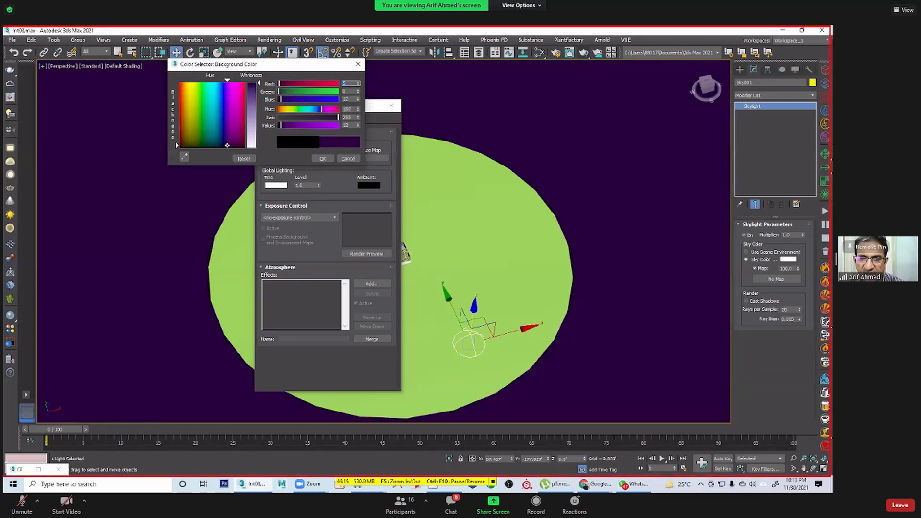
pyautogui.click(324, 159)
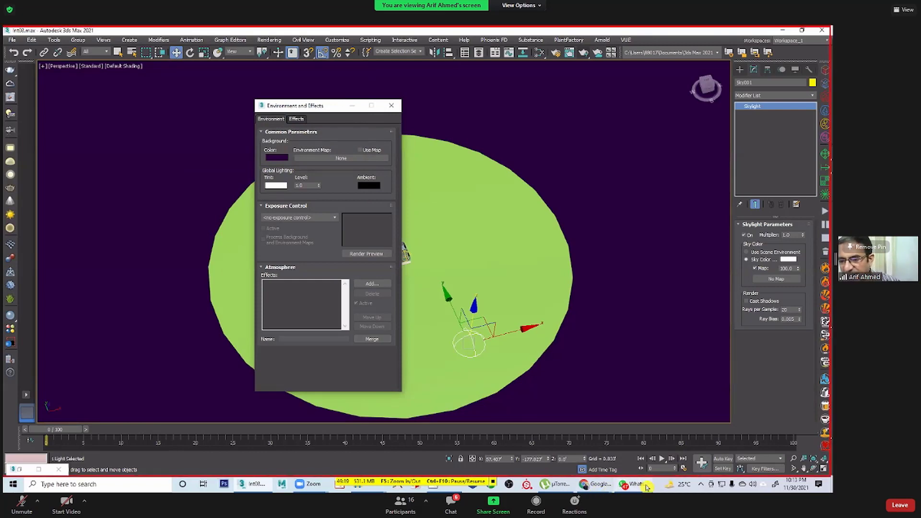
# Step: Switch to Chrome and search Google Images for "night sky"
pyautogui.moveTo(586, 487)
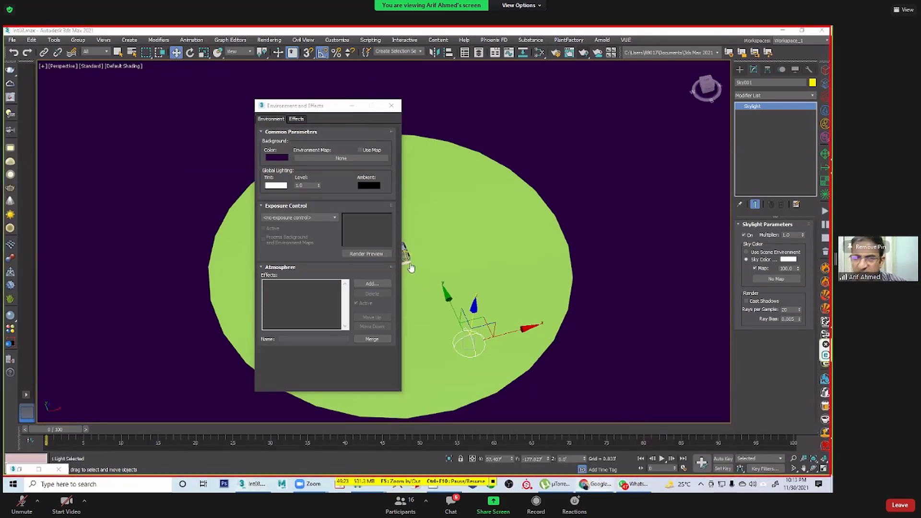
pyautogui.click(686, 446)
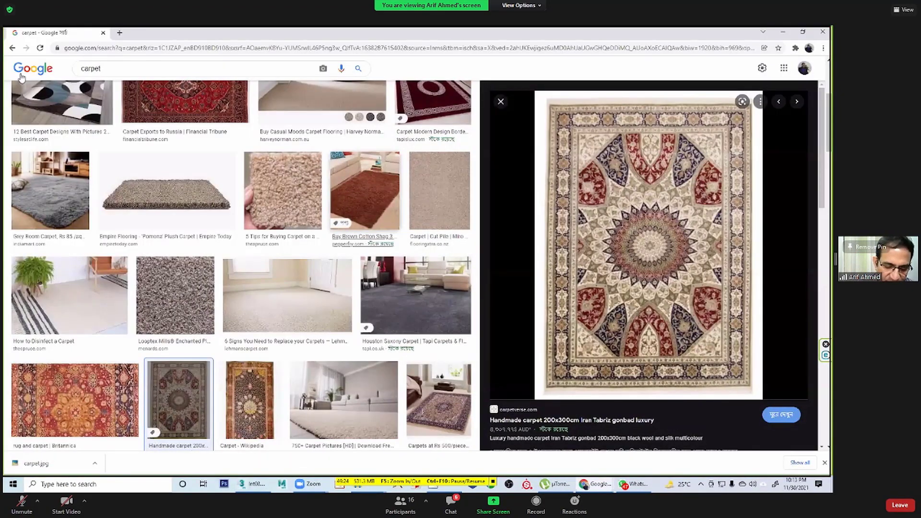
pyautogui.doubleClick(90, 69)
pyautogui.write('nigh')
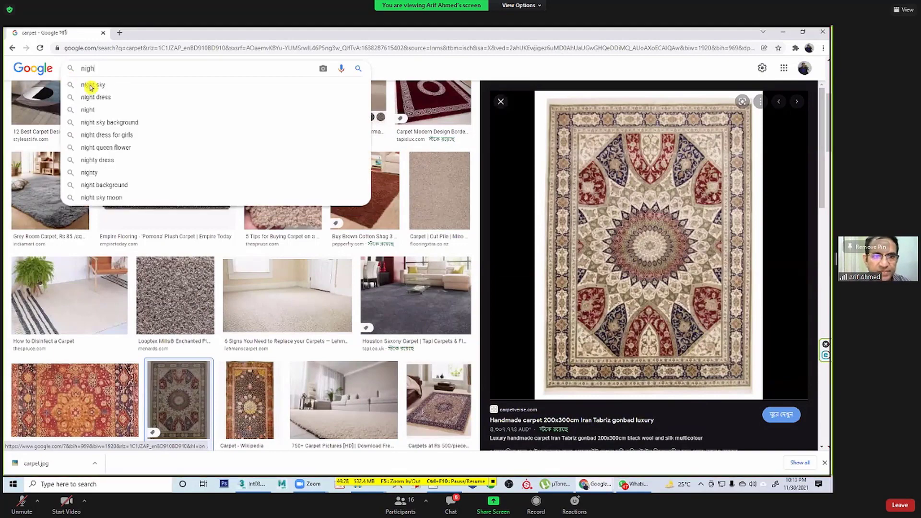
pyautogui.write('t sky')
pyautogui.press('Return')
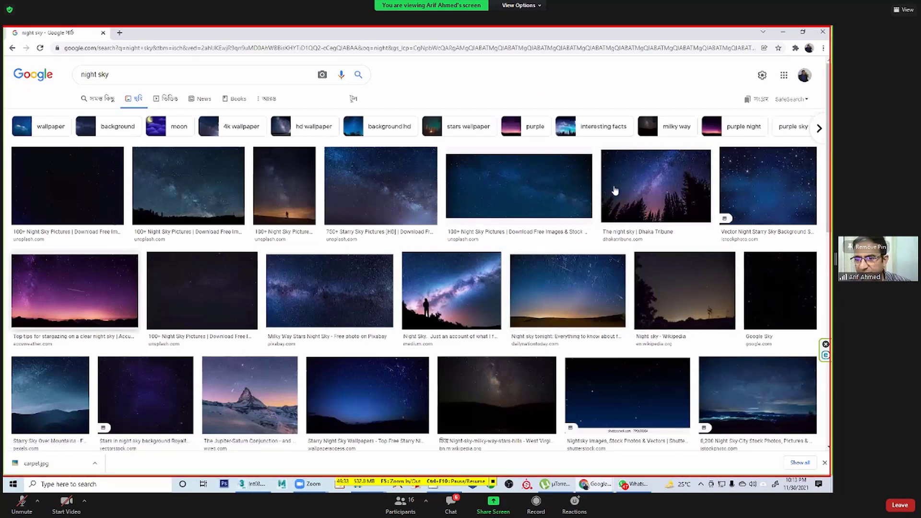
# Step: Preview the purple starry sky picture from AccuWeather and examine the colours of the related night-sky images
pyautogui.click(74, 292)
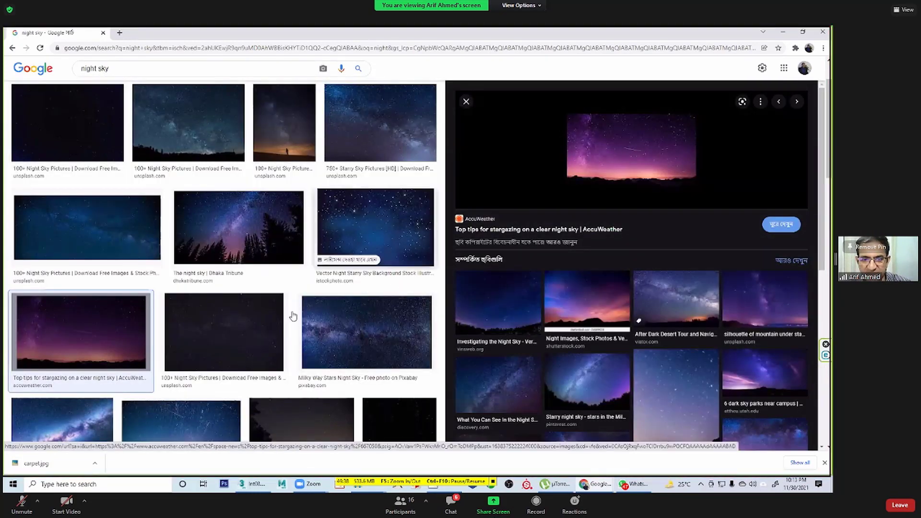
pyautogui.scroll(-1, 292, 317)
pyautogui.scroll(-2, 577, 326)
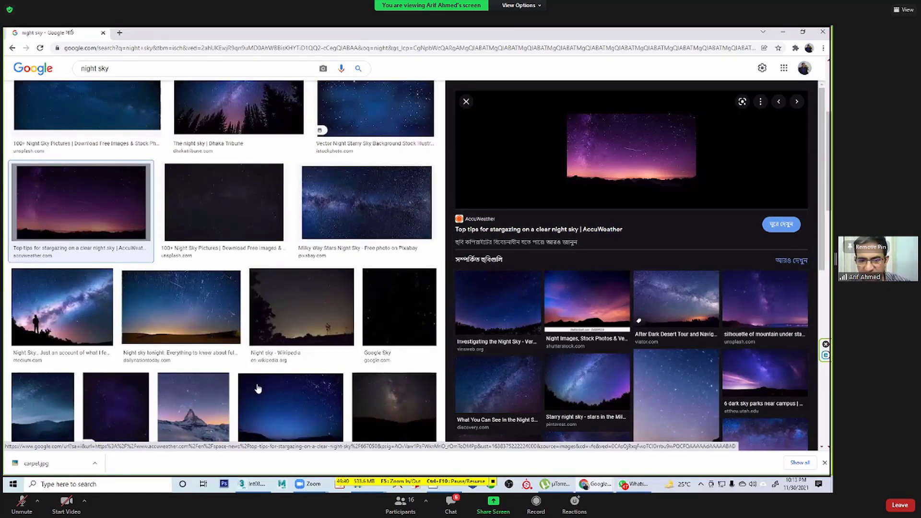
pyautogui.scroll(-3, 257, 389)
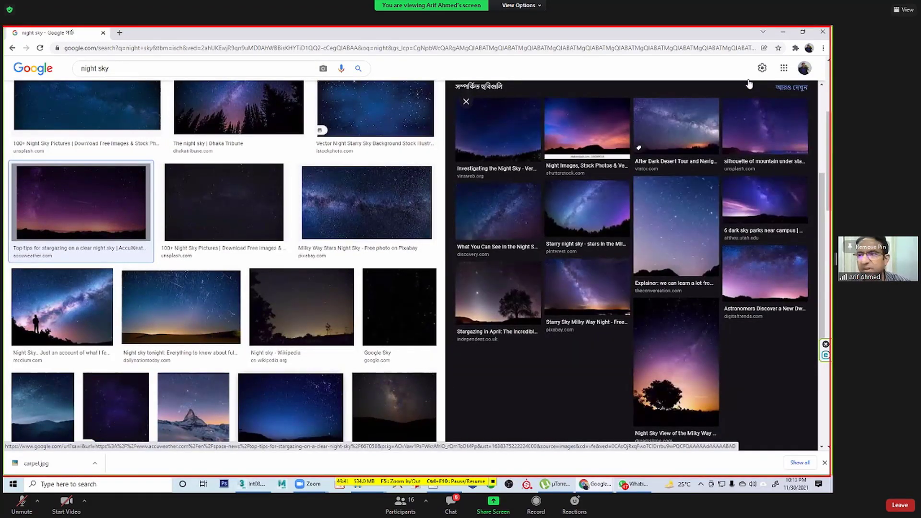
pyautogui.scroll(-3, 109, 392)
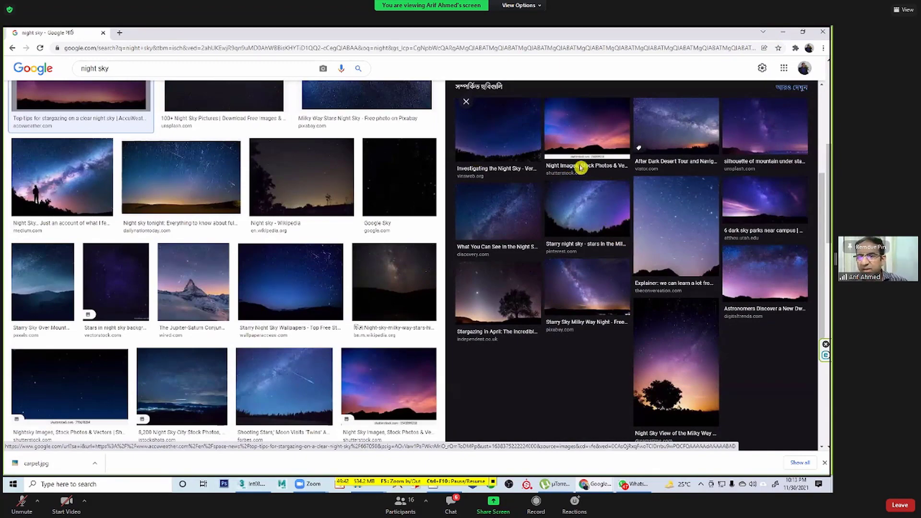
# Step: Switch back to 3ds Max, put away the environment settings, and set the Skylight to Use Scene Environment with Cast Shadows on
pyautogui.hotkey('alt', 'Tab')
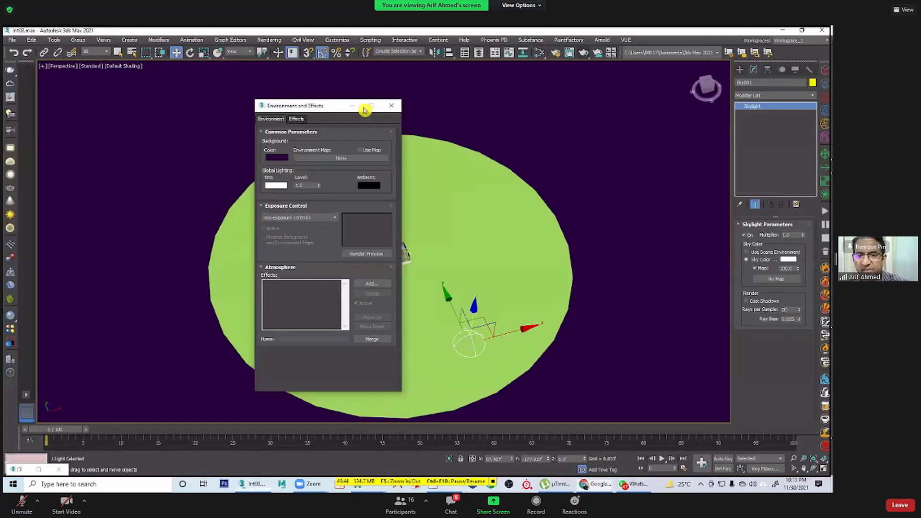
pyautogui.moveTo(354, 110); pyautogui.dragTo(350, 107, button='middle')
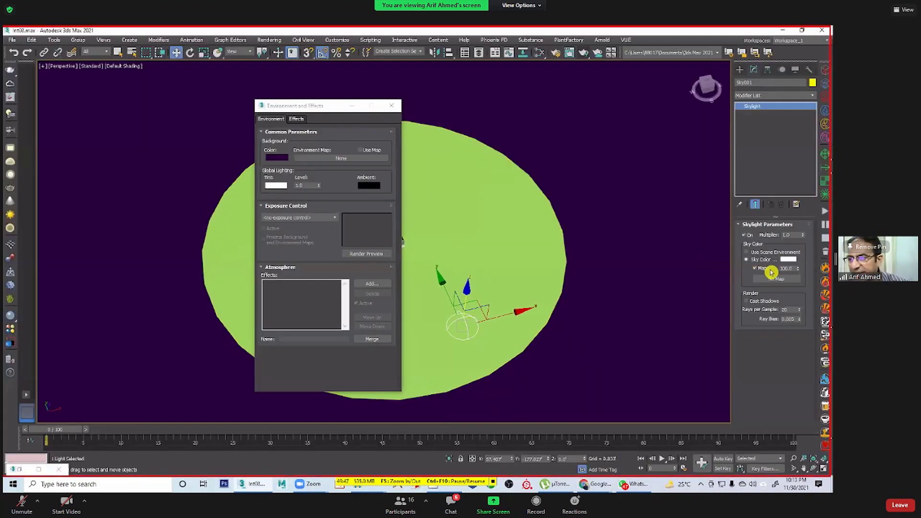
pyautogui.press('8')
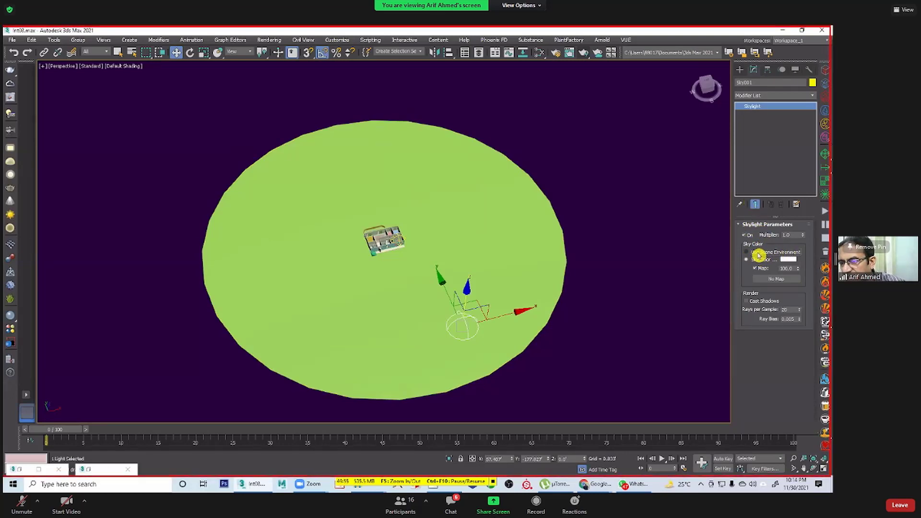
pyautogui.click(753, 252)
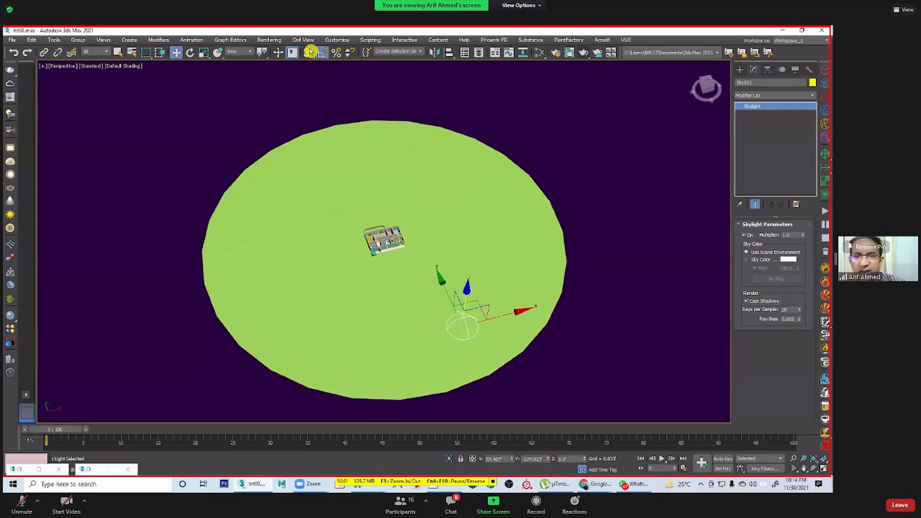
# Step: Activate the Light Tracer as advanced lighting and set its Rays/Sample to 100
pyautogui.click(269, 40)
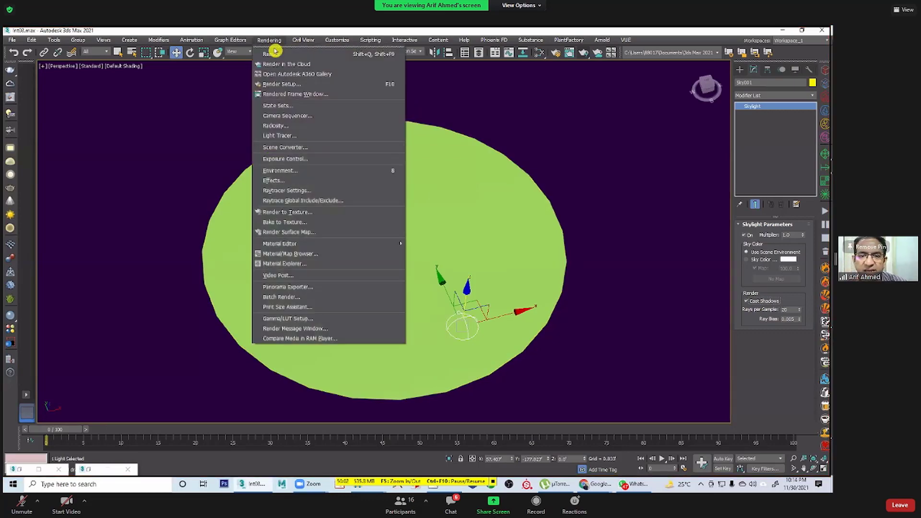
pyautogui.click(294, 137)
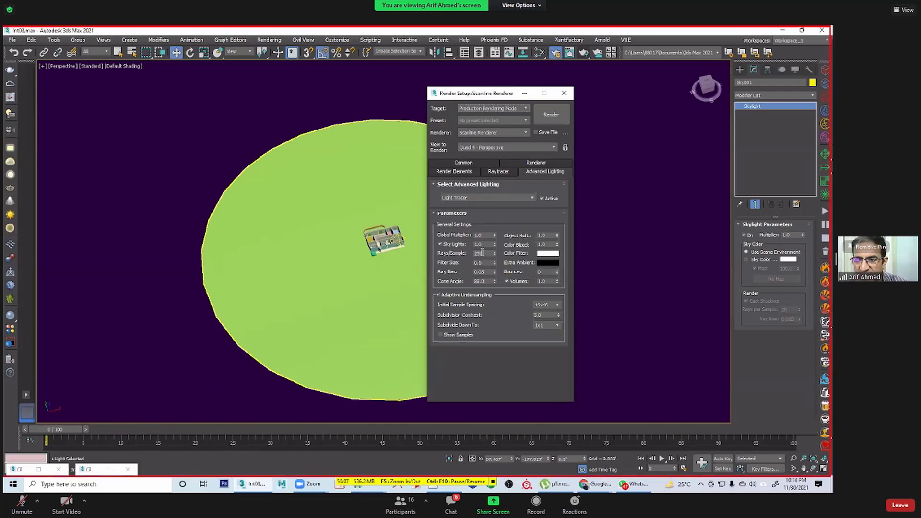
pyautogui.moveTo(483, 255); pyautogui.dragTo(454, 254)
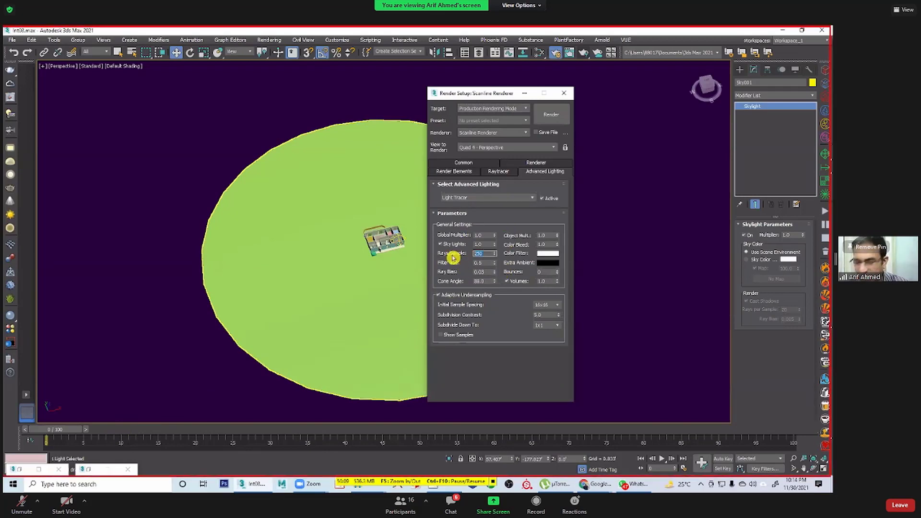
pyautogui.write('100')
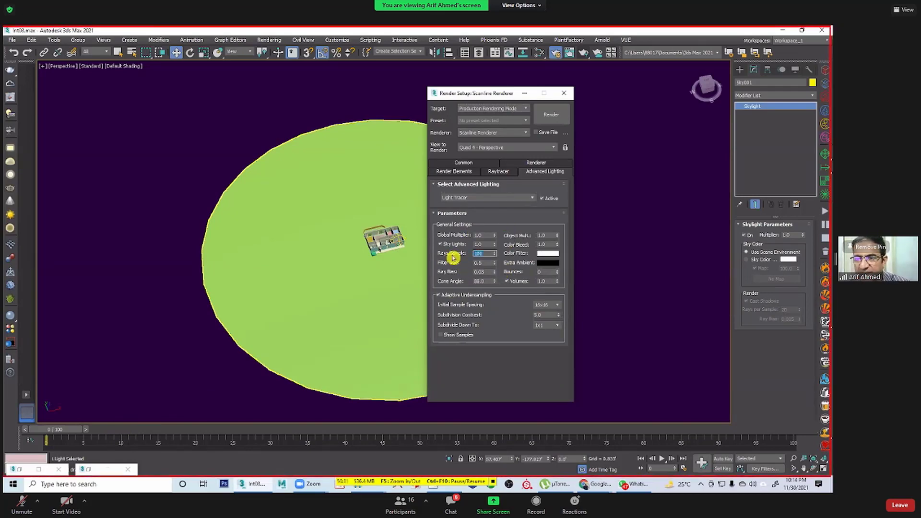
# Step: Test-render a close perspective view of the whole house from above with the Skylight and Light Tracer
pyautogui.scroll(6, 327, 240)
pyautogui.moveTo(325, 246); pyautogui.dragTo(210, 270, button='middle')
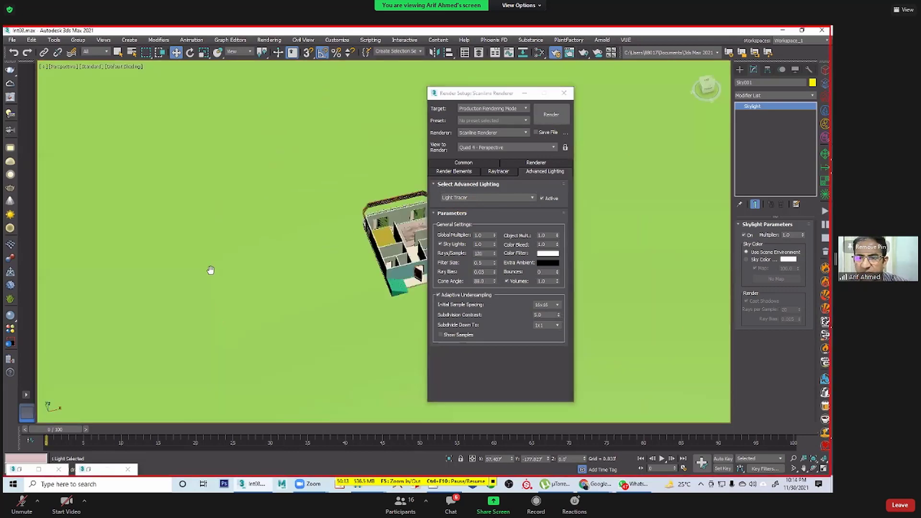
pyautogui.scroll(2, 247, 267)
pyautogui.moveTo(305, 244); pyautogui.dragTo(231, 277, button='middle')
pyautogui.scroll(2, 231, 277)
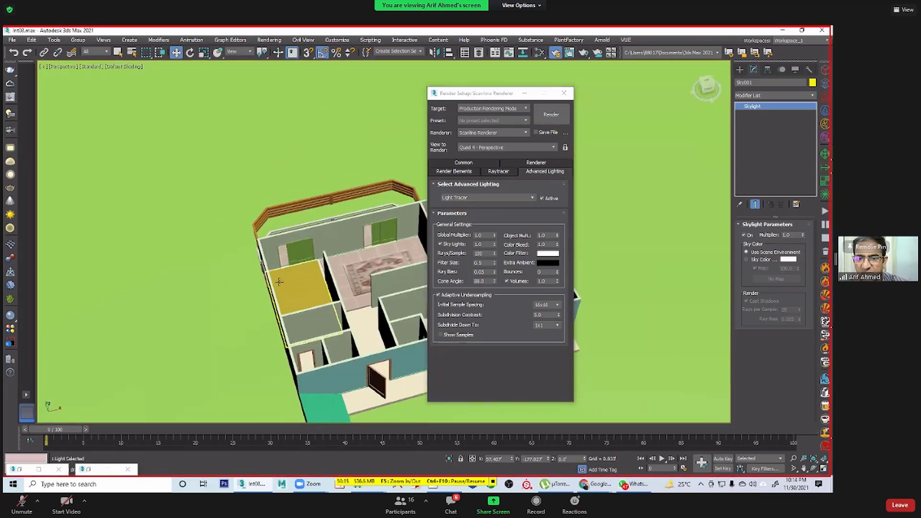
pyautogui.scroll(2, 209, 248)
pyautogui.moveTo(209, 247); pyautogui.dragTo(127, 212, button='middle')
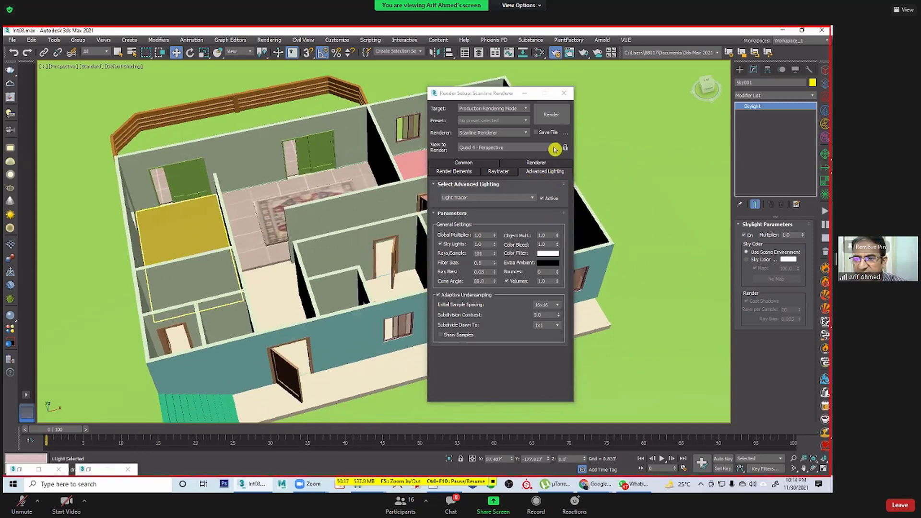
pyautogui.hotkey('shift', 'q')
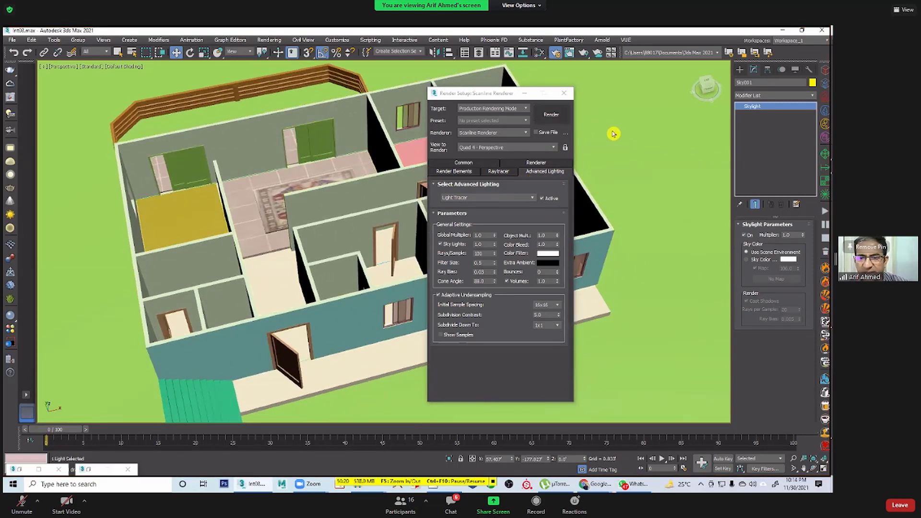
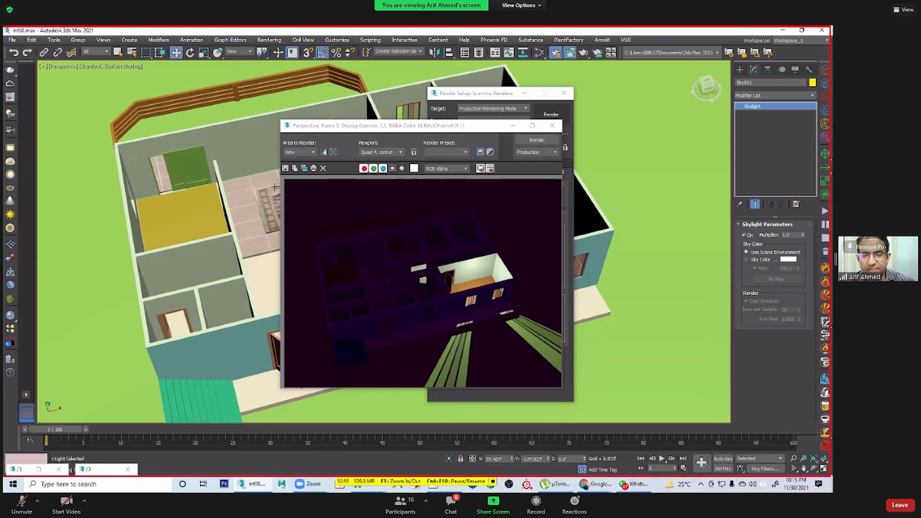
# Step: Switch to the night sky image search in Chrome and preview the Unsplash picture of a mountain silhouette under a purple starry sky
pyautogui.click(363, 185)
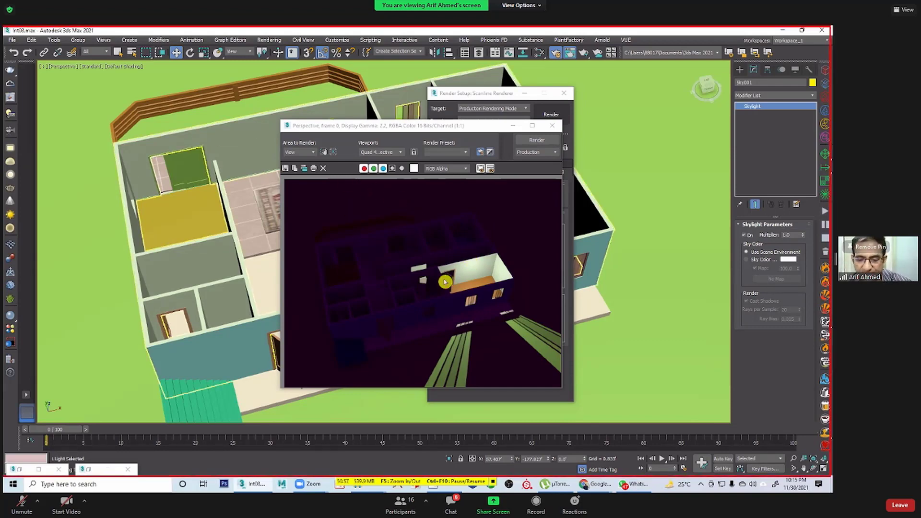
pyautogui.moveTo(641, 490)
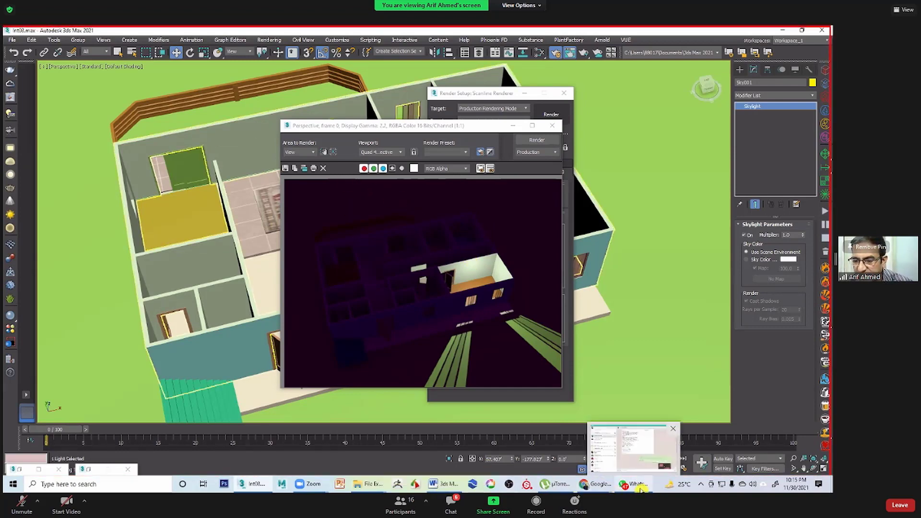
pyautogui.moveTo(594, 485)
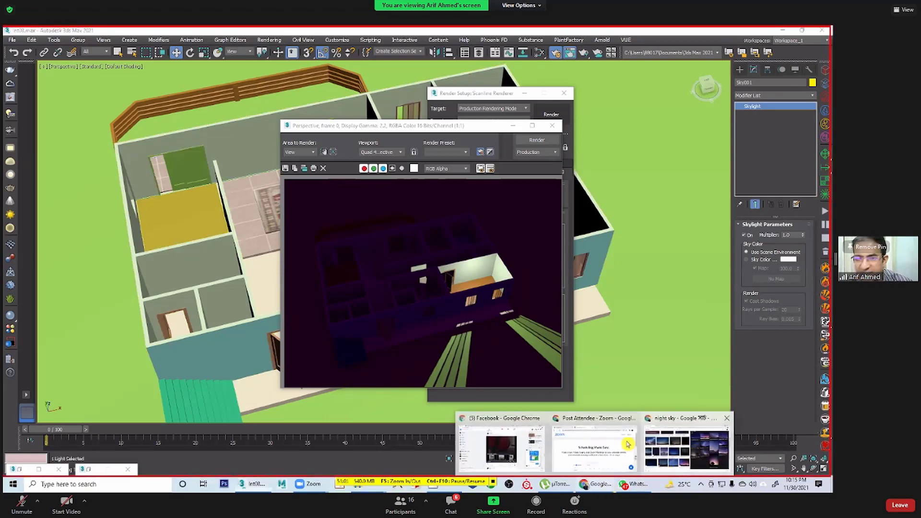
pyautogui.click(674, 445)
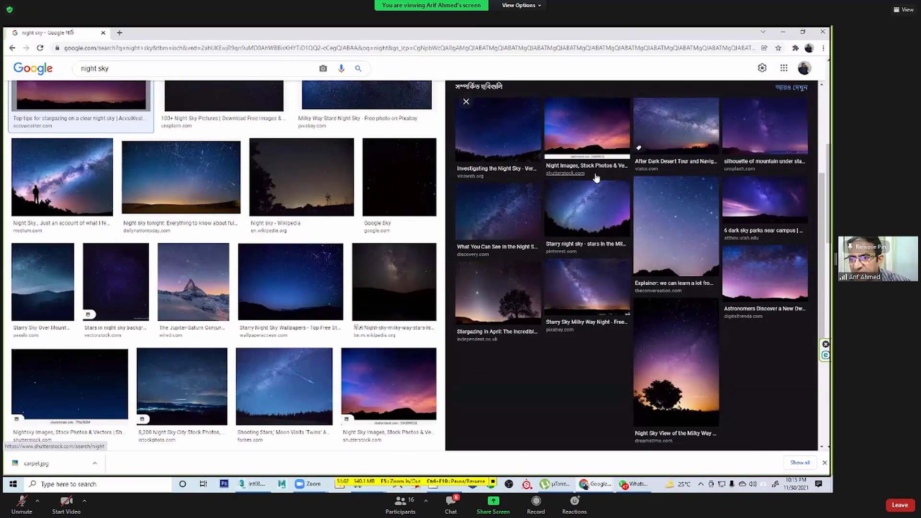
pyautogui.click(632, 192)
# Step: Save the previewed starry-sky picture as a JPEG named "Night sky" in the [(00Serve Human)] folder
pyautogui.rightClick(635, 166)
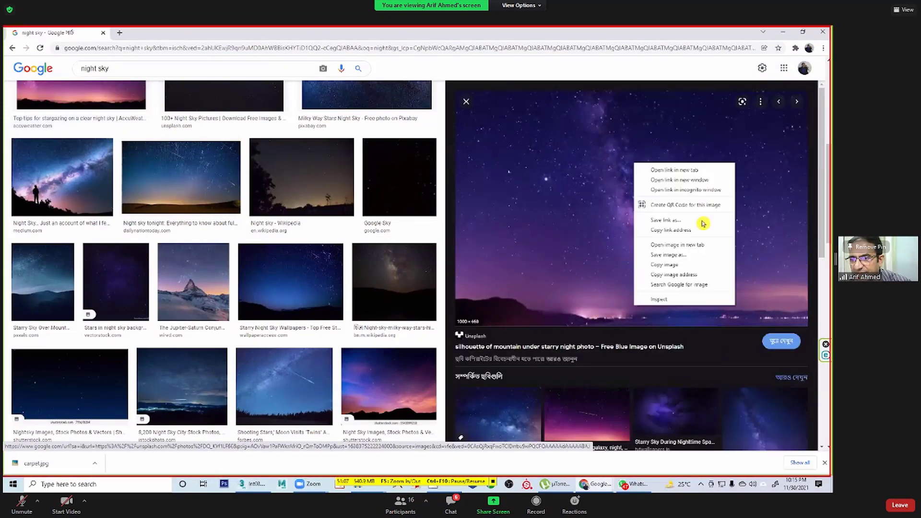
pyautogui.click(694, 259)
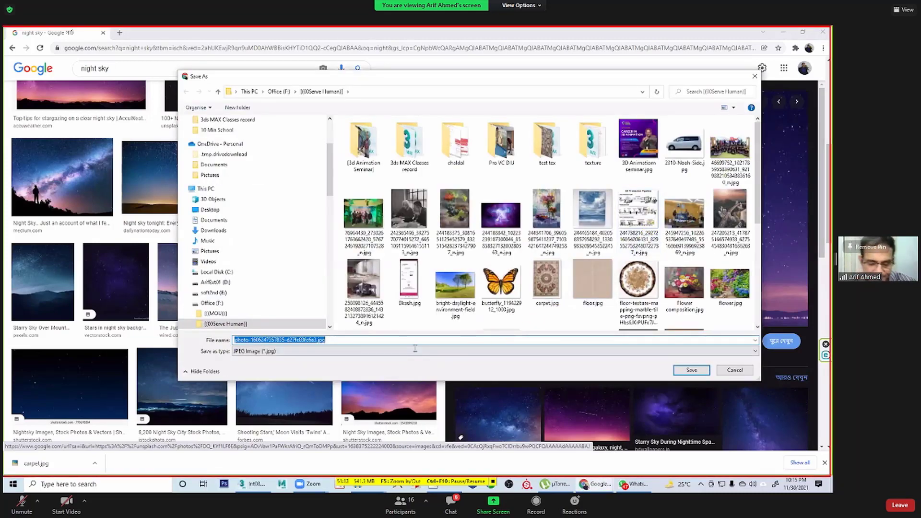
pyautogui.write('Night ')
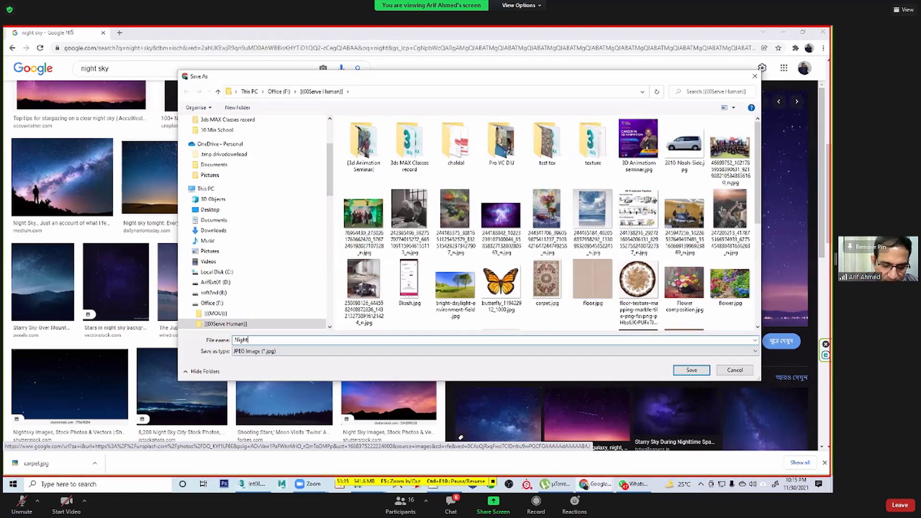
pyautogui.write('sky')
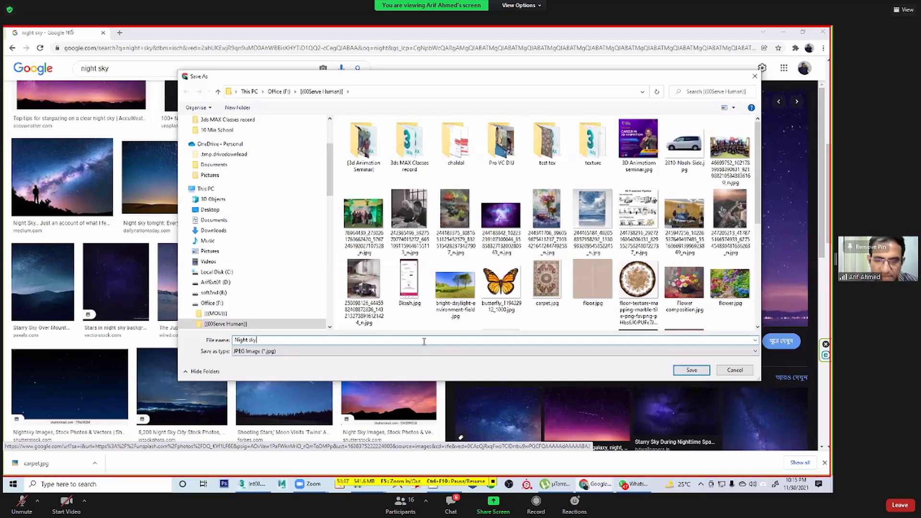
pyautogui.press('Return')
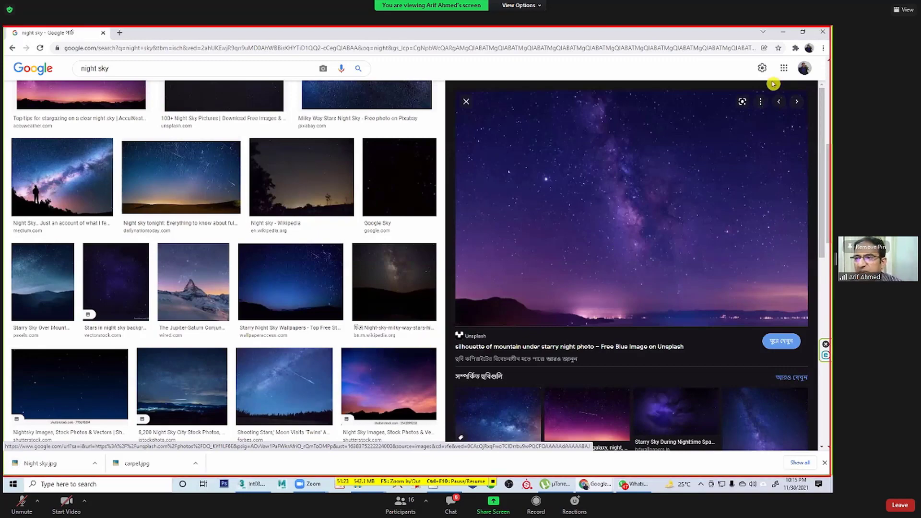
# Step: Switch back to 3ds Max, move the render window aside, and frame the house in a low perspective view with the horizon and sky
pyautogui.click(783, 33)
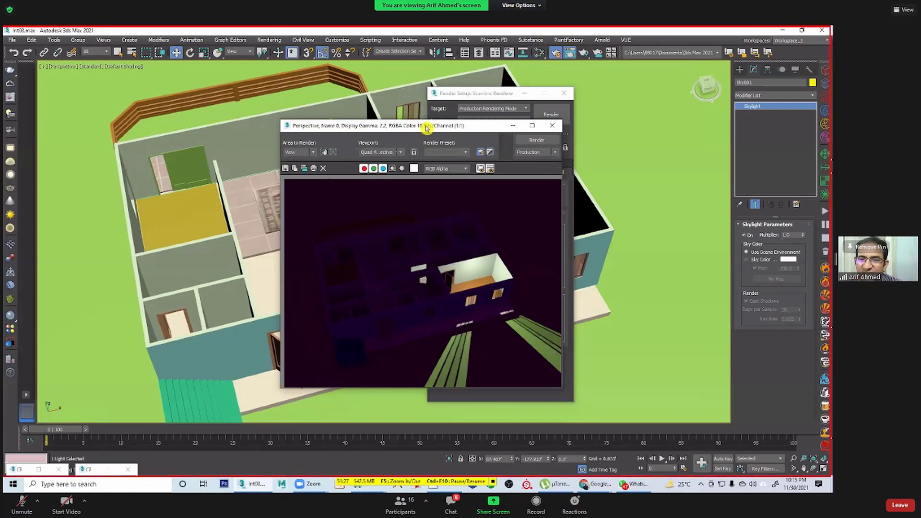
pyautogui.moveTo(426, 127); pyautogui.dragTo(230, 111)
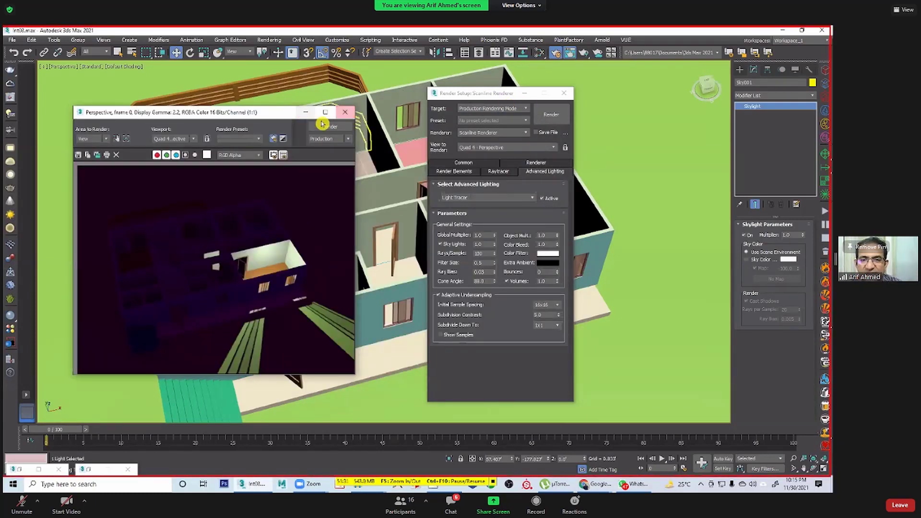
pyautogui.scroll(-10, 390, 300)
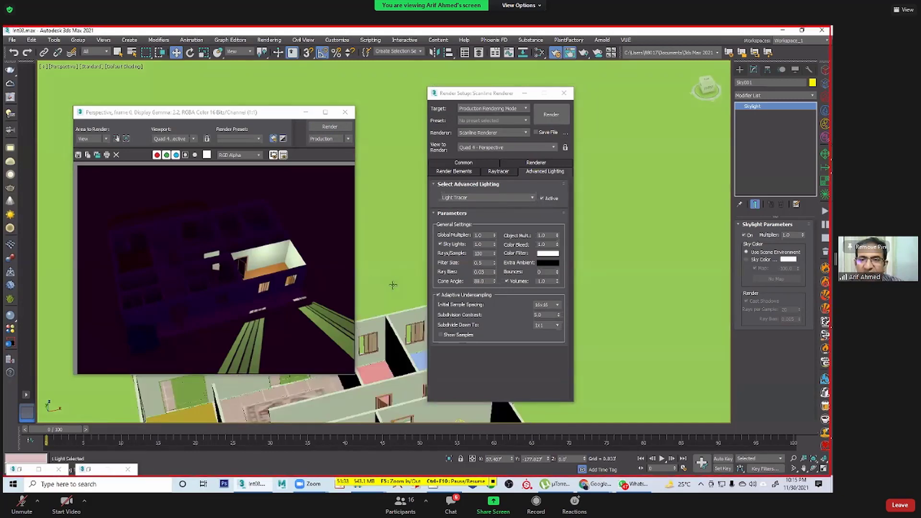
pyautogui.scroll(10, 392, 261)
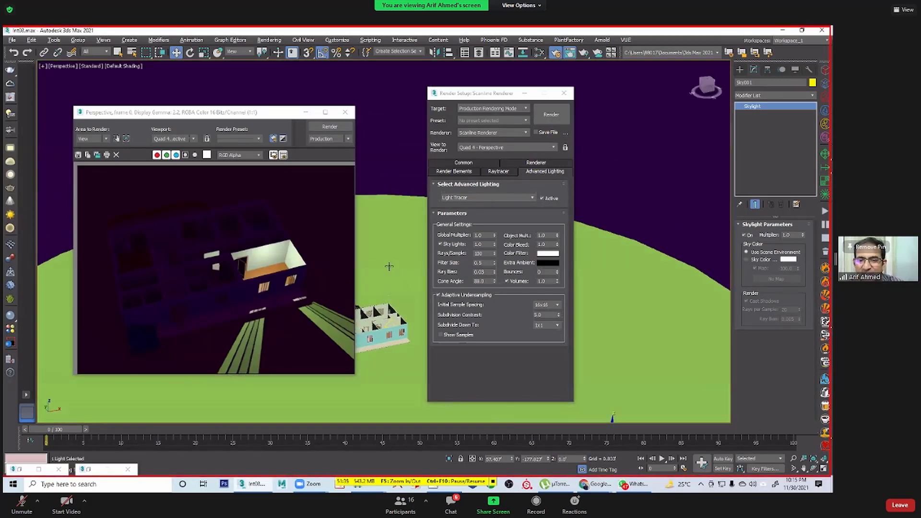
pyautogui.scroll(-5, 391, 262)
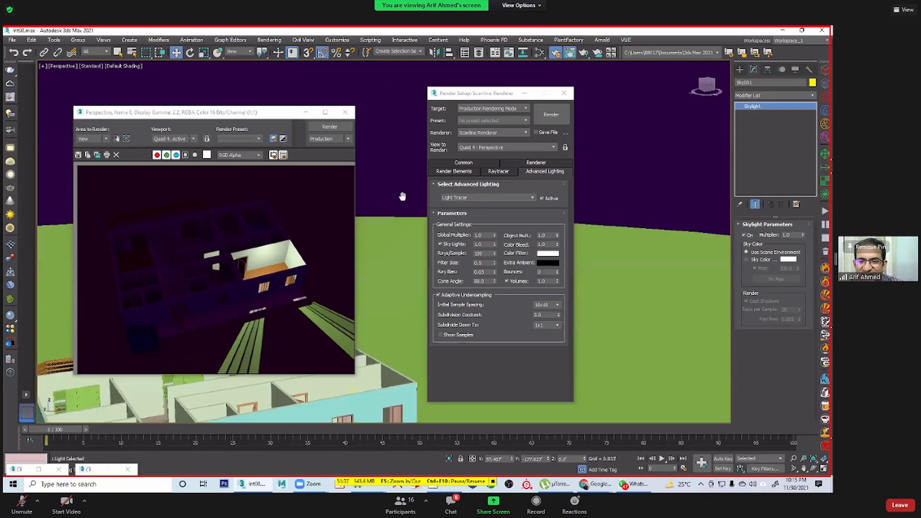
pyautogui.scroll(-3, 391, 222)
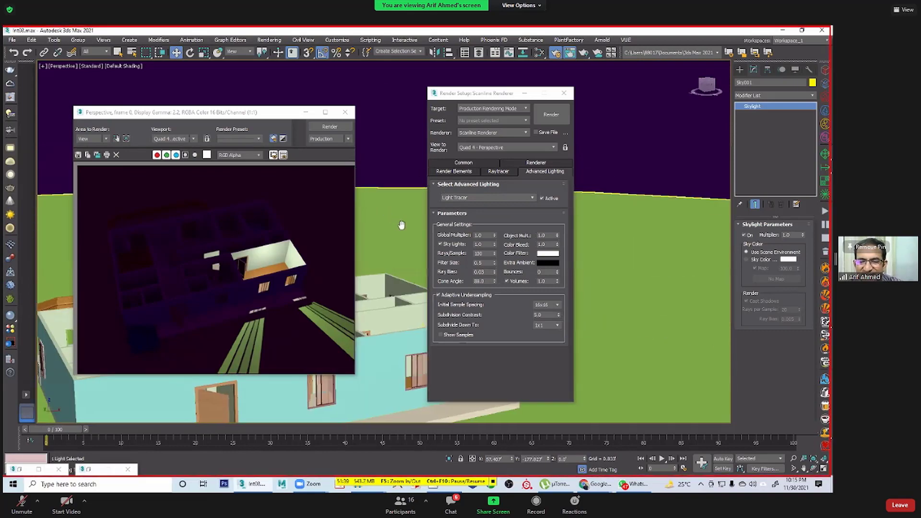
pyautogui.click(520, 96)
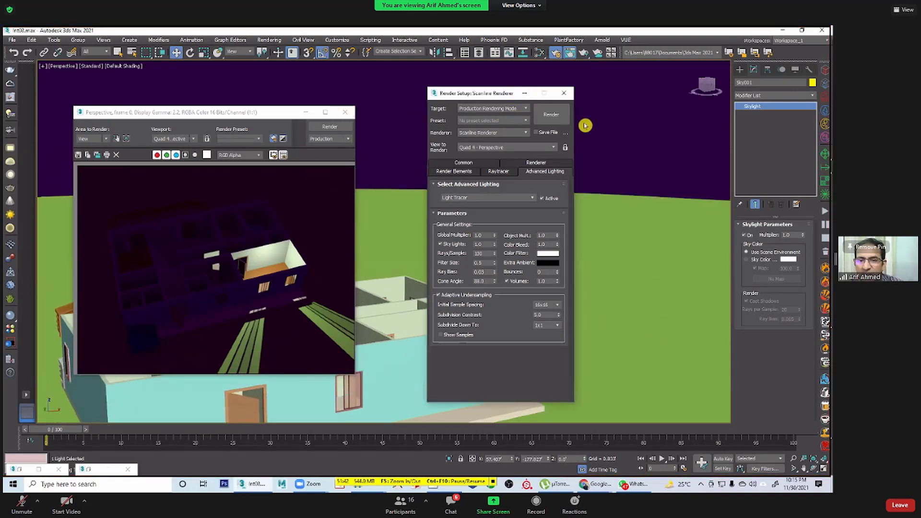
# Step: Assign a Bitmap with Night sky.jpg as the scene's environment background map
pyautogui.click(399, 158)
pyautogui.press('8')
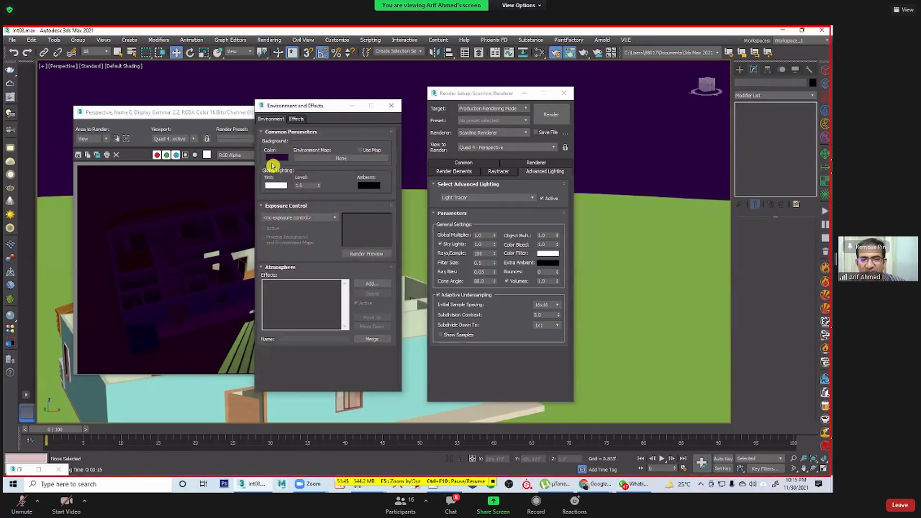
pyautogui.click(341, 158)
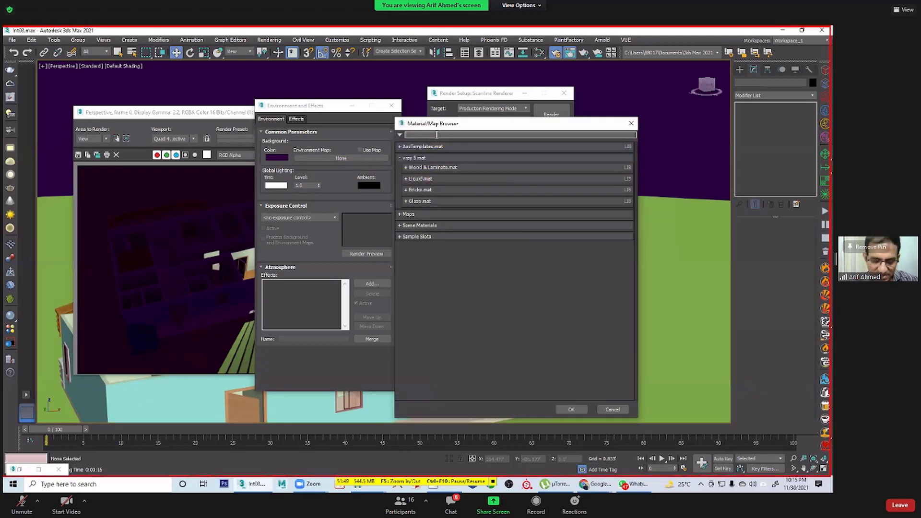
pyautogui.write('bi')
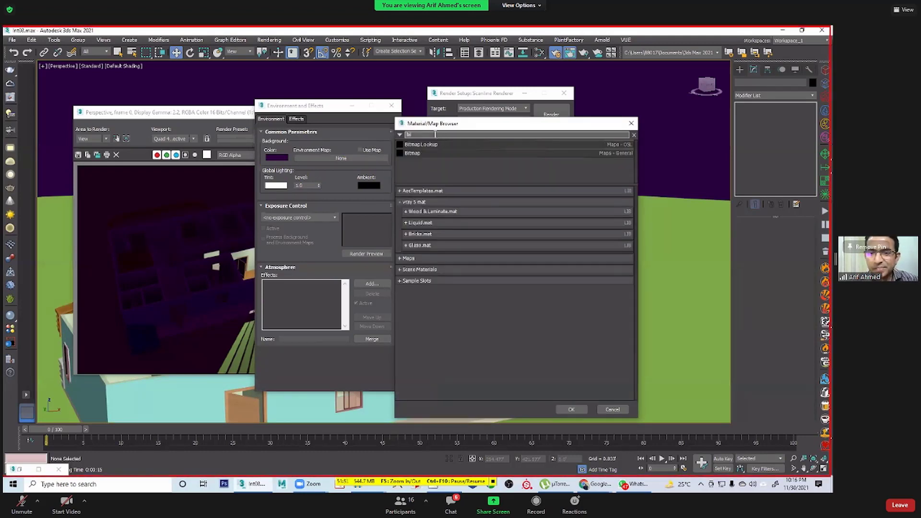
pyautogui.click(414, 154)
pyautogui.click(409, 155)
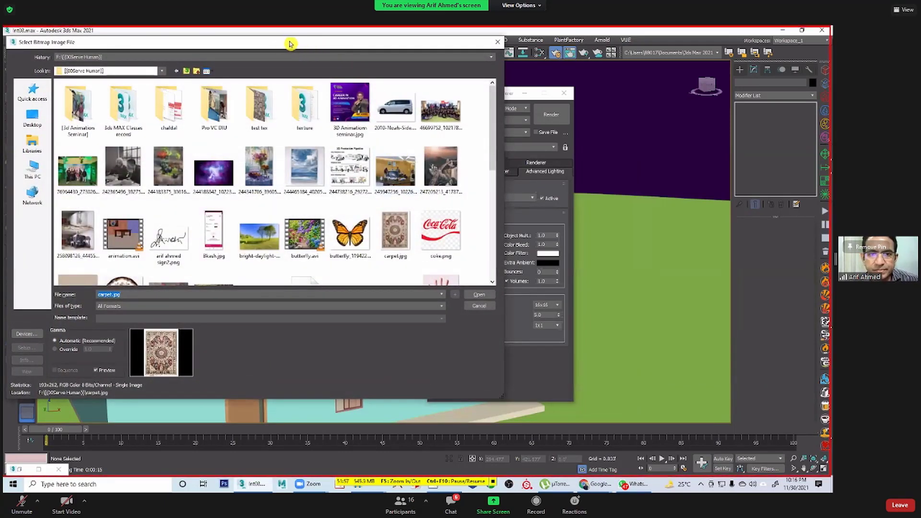
pyautogui.moveTo(384, 57); pyautogui.dragTo(490, 69)
pyautogui.scroll(-10, 349, 251)
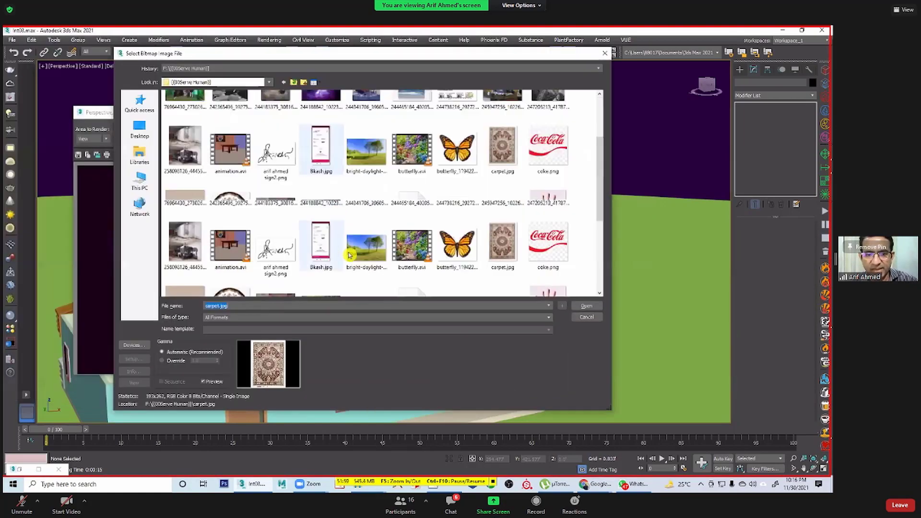
pyautogui.scroll(10, 349, 251)
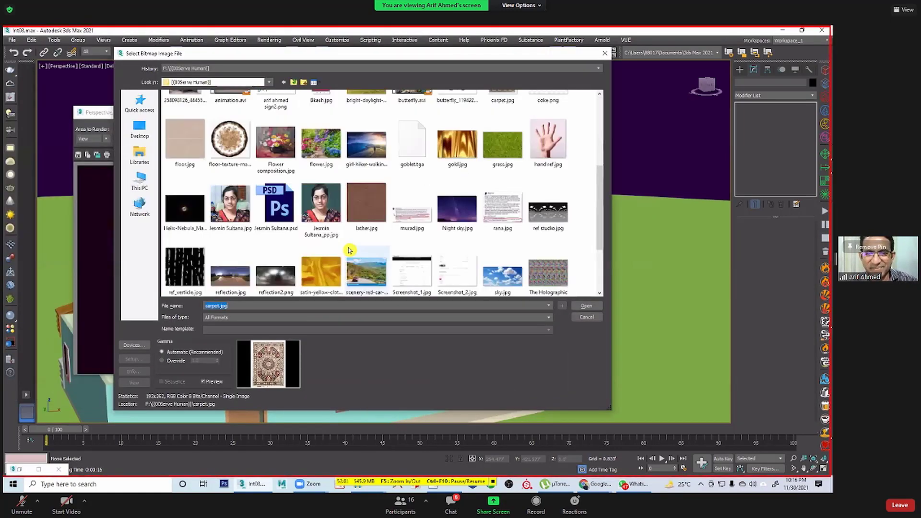
pyautogui.scroll(-10, 349, 250)
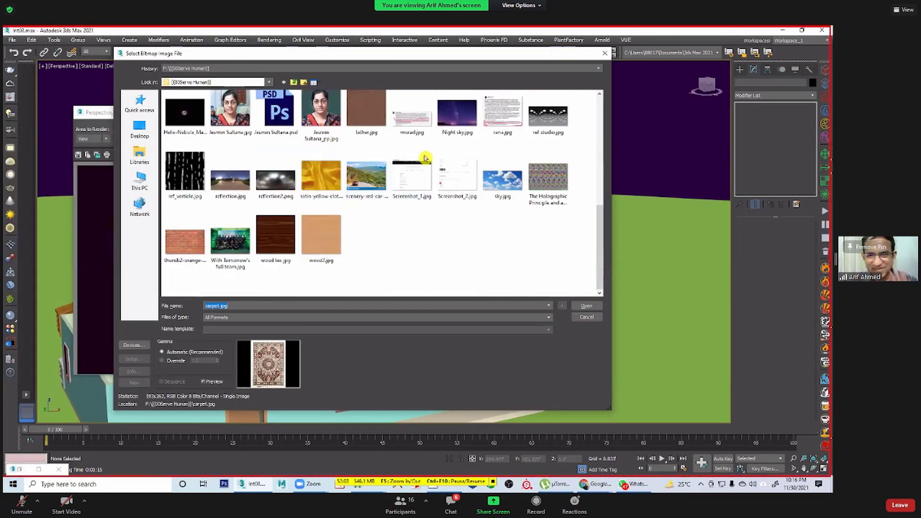
pyautogui.doubleClick(463, 113)
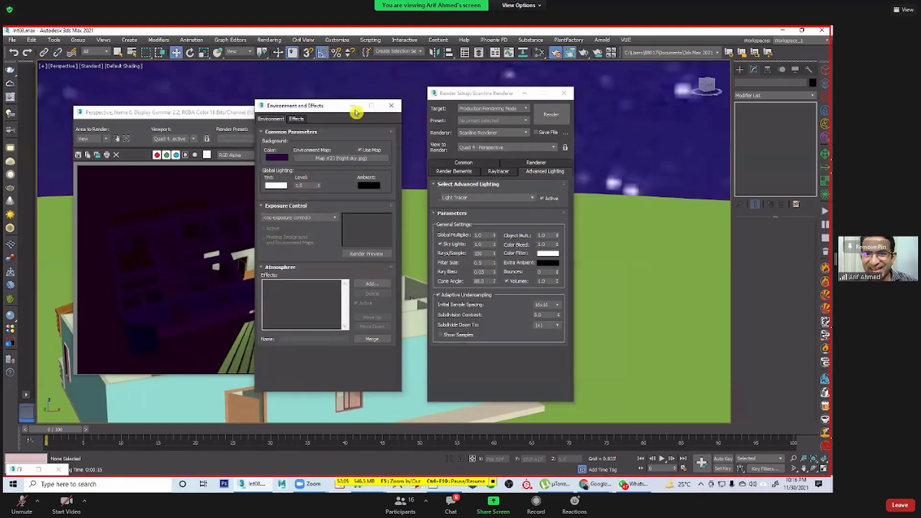
# Step: Arrange the open dialogs clear of the sky and test-render a low perspective view of the house against the night-sky background
pyautogui.moveTo(325, 113); pyautogui.dragTo(324, 122)
pyautogui.moveTo(671, 154); pyautogui.dragTo(670, 154)
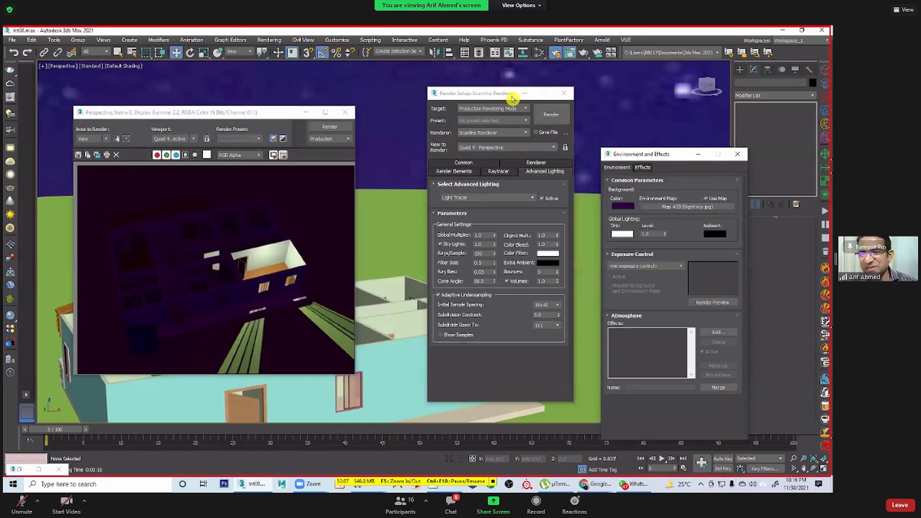
pyautogui.moveTo(484, 97); pyautogui.dragTo(383, 98)
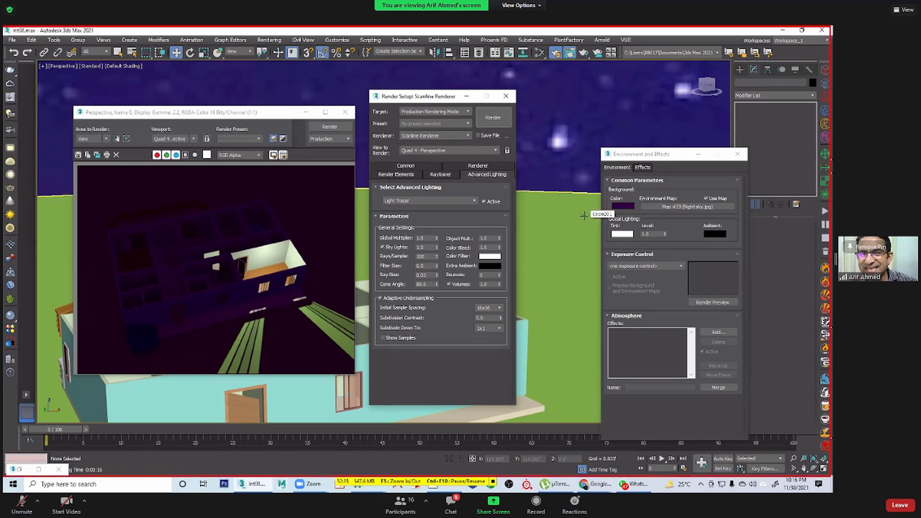
pyautogui.moveTo(673, 154); pyautogui.dragTo(594, 160)
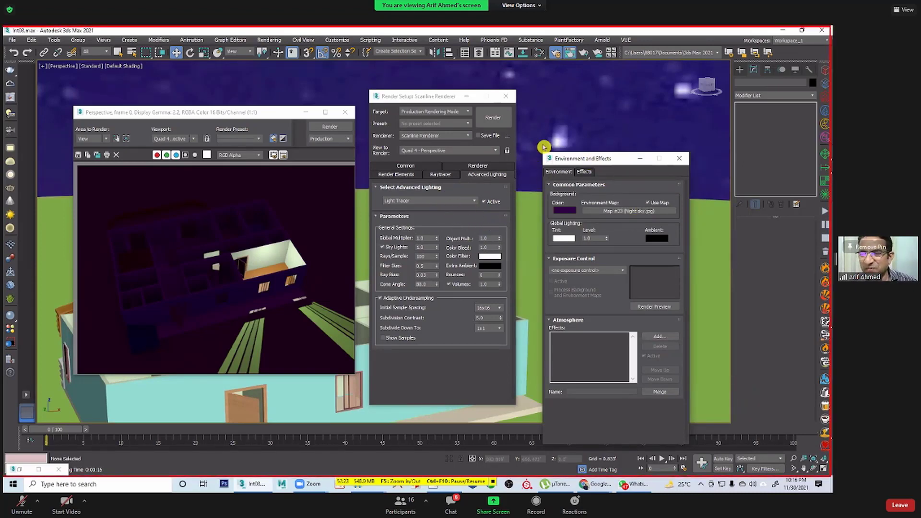
pyautogui.moveTo(529, 117)
pyautogui.keyDown('alt'); pyautogui.mouseDown(button='middle')
pyautogui.moveTo(536, 134)
pyautogui.moveTo(540, 127)
pyautogui.mouseUp(button='middle'); pyautogui.keyUp('alt')
pyautogui.click(583, 53)
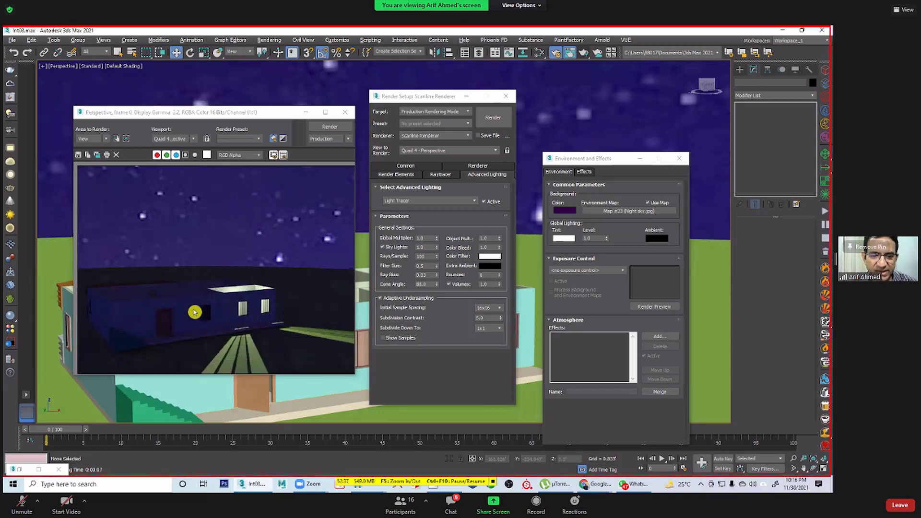
# Step: Test-render the whole house from above with the night-sky environment map, putting away the open dialogs and closing the finished render
pyautogui.click(306, 112)
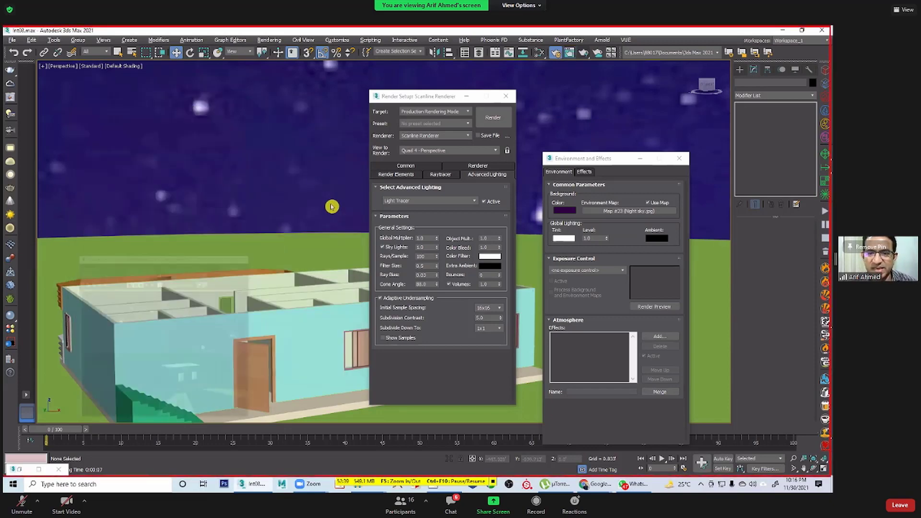
pyautogui.moveTo(333, 206); pyautogui.dragTo(268, 245, button='middle')
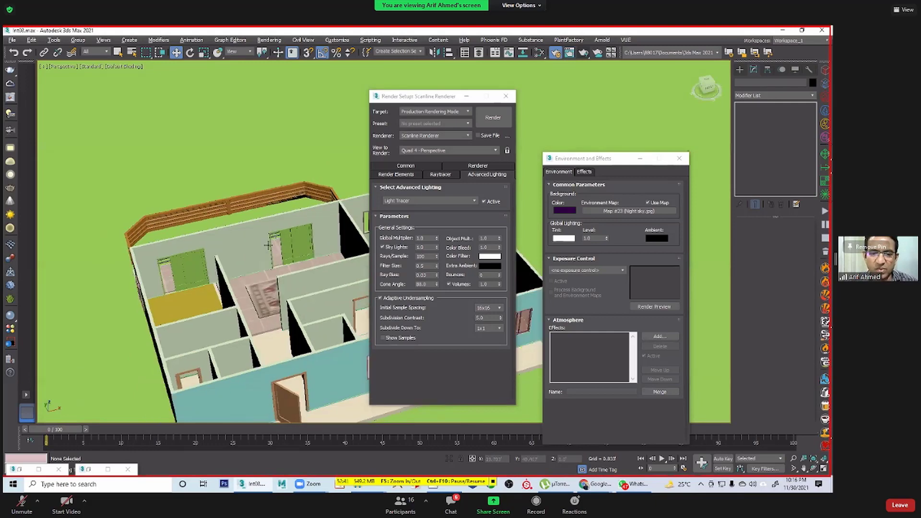
pyautogui.scroll(3, 281, 178)
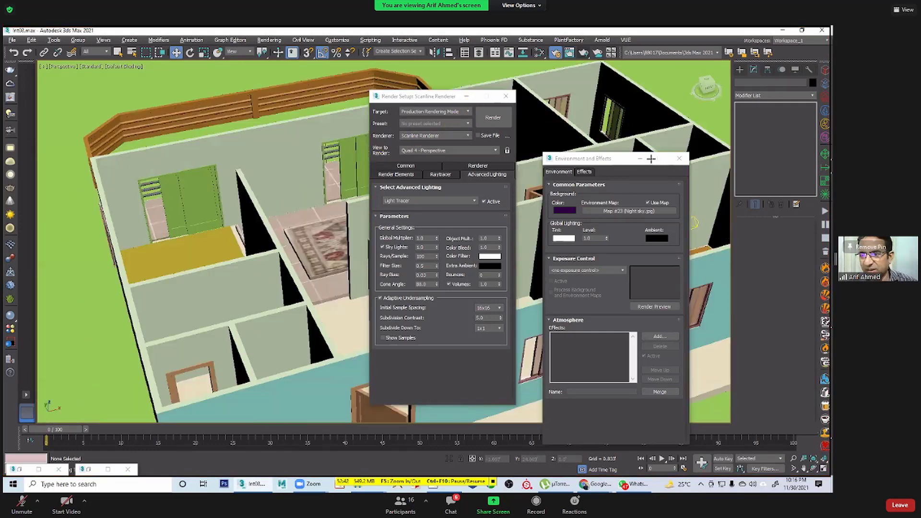
pyautogui.moveTo(679, 55); pyautogui.dragTo(581, 148, button='middle')
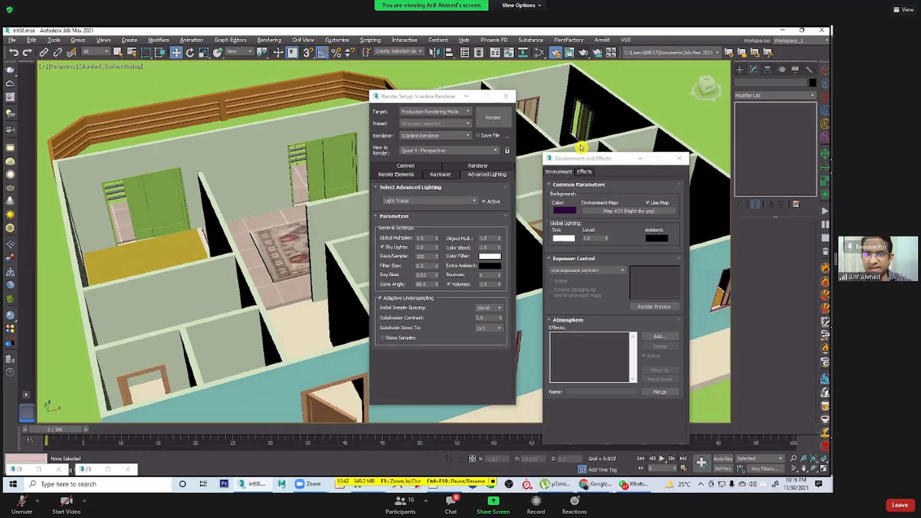
pyautogui.scroll(-3, 581, 147)
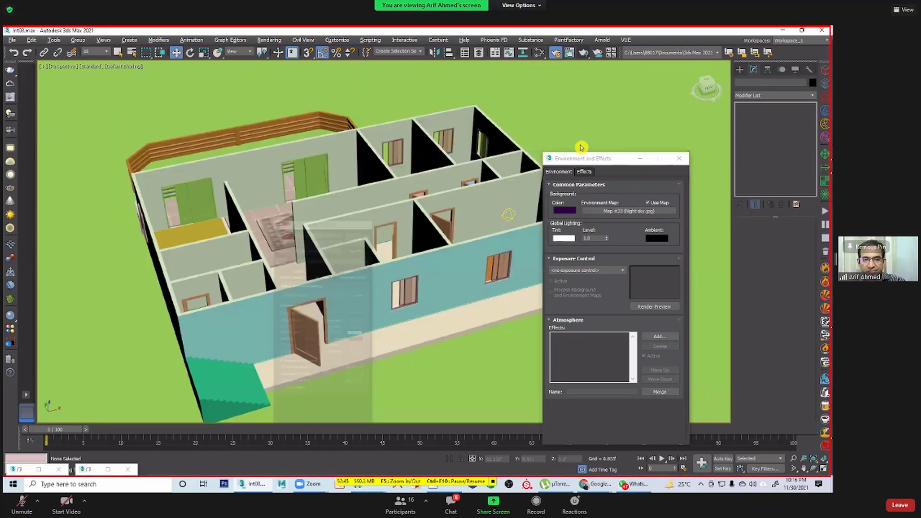
pyautogui.hotkey('shift', 'q')
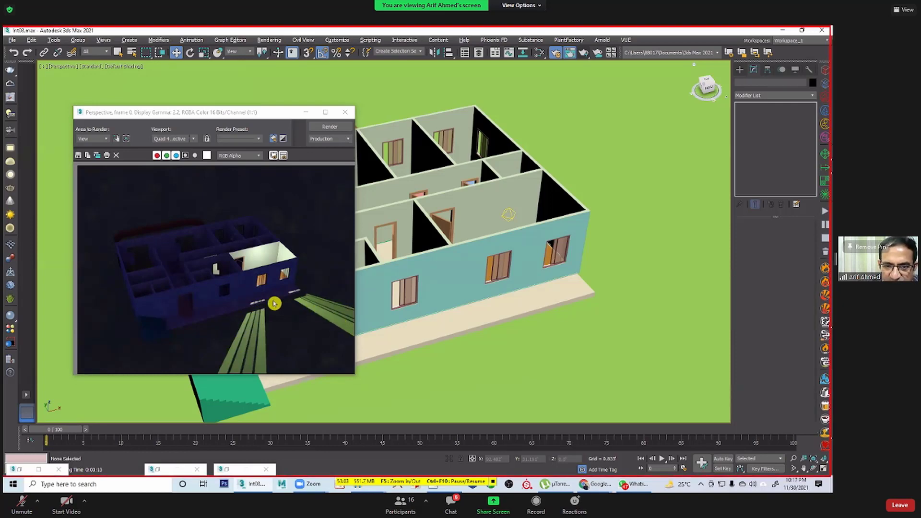
pyautogui.click(352, 114)
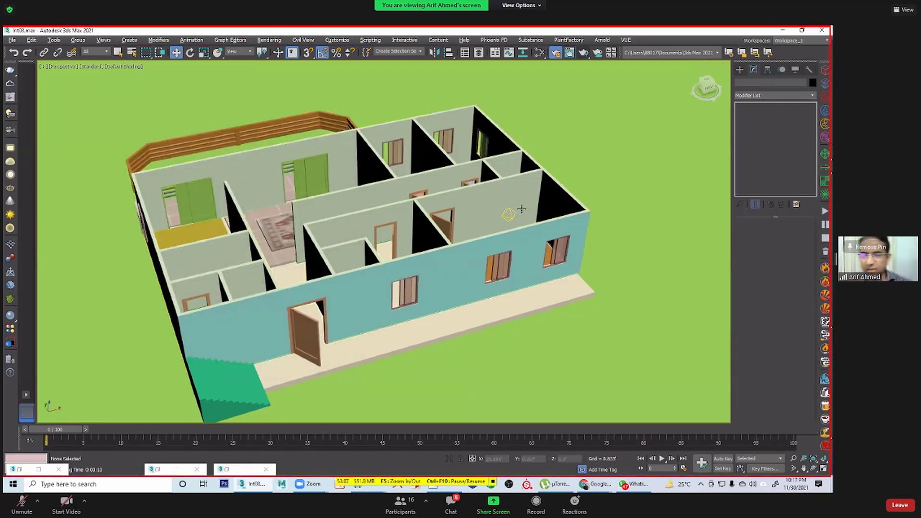
# Step: Copy the Omni light from the brown-floored room into the adjacent cream-floored room, and copy that light into the carpeted room
pyautogui.click(507, 216)
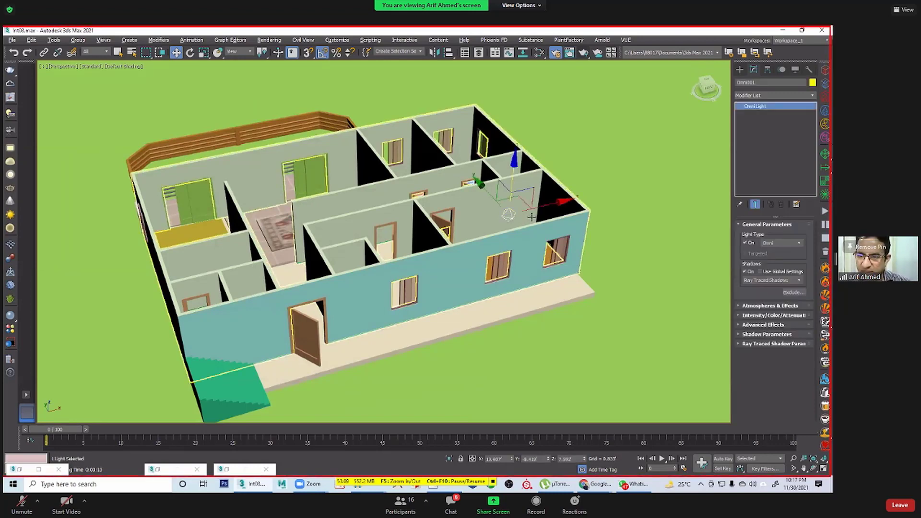
pyautogui.moveTo(519, 204)
pyautogui.keyDown('shift'); pyautogui.mouseDown()
pyautogui.moveTo(438, 206)
pyautogui.moveTo(400, 217)
pyautogui.moveTo(408, 231)
pyautogui.mouseUp(); pyautogui.keyUp('shift')
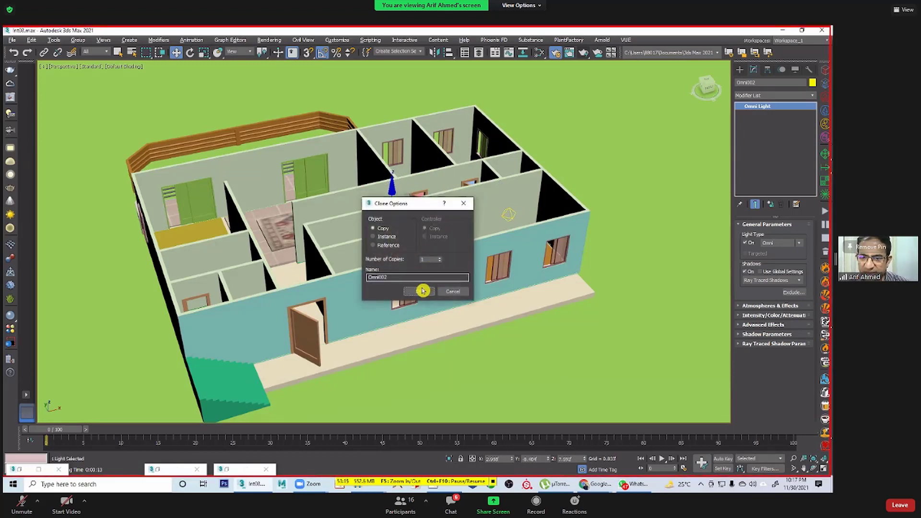
pyautogui.click(423, 290)
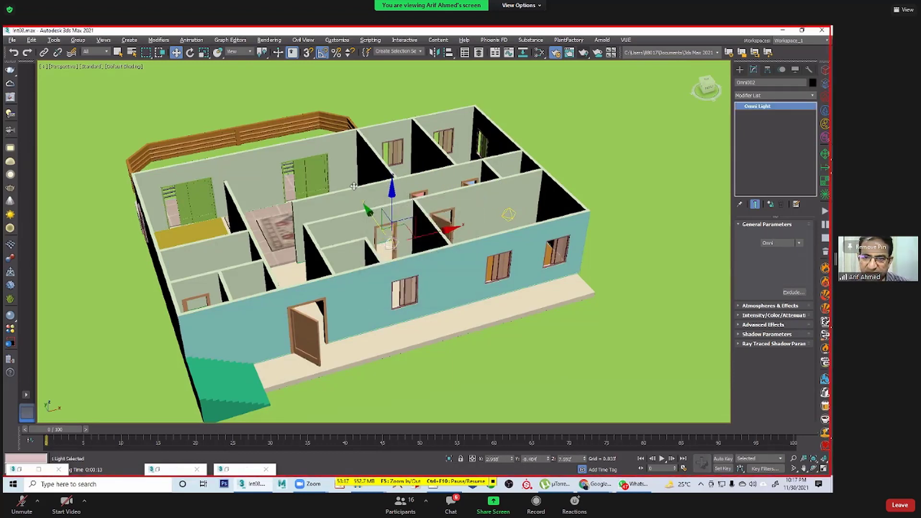
pyautogui.moveTo(353, 186)
pyautogui.keyDown('shift'); pyautogui.mouseDown()
pyautogui.moveTo(349, 165)
pyautogui.moveTo(368, 170)
pyautogui.moveTo(346, 175)
pyautogui.mouseUp(); pyautogui.keyUp('shift')
pyautogui.click(426, 291)
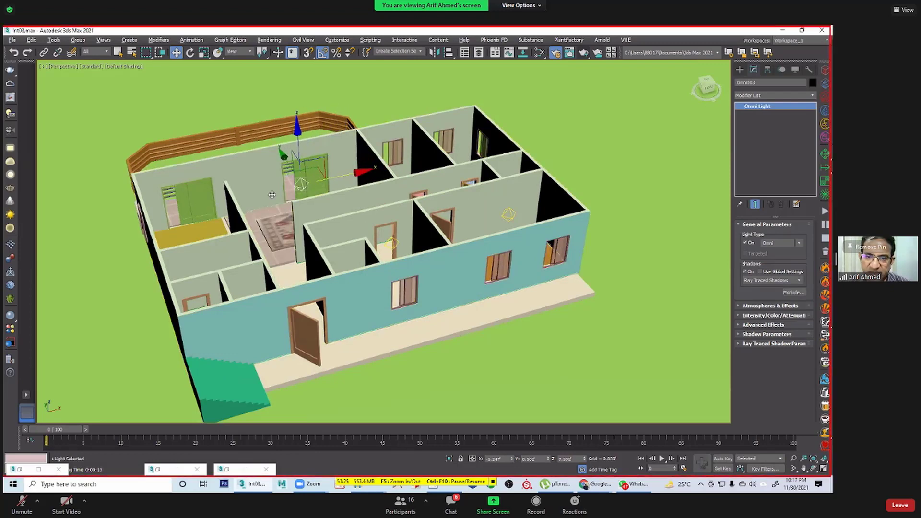
# Step: Copy the carpeted room's Omni light into the yellow-floored room, and copy that light into the small room in front of it
pyautogui.moveTo(272, 194)
pyautogui.keyDown('shift'); pyautogui.mouseDown()
pyautogui.moveTo(139, 218)
pyautogui.moveTo(157, 217)
pyautogui.mouseUp(); pyautogui.keyUp('shift')
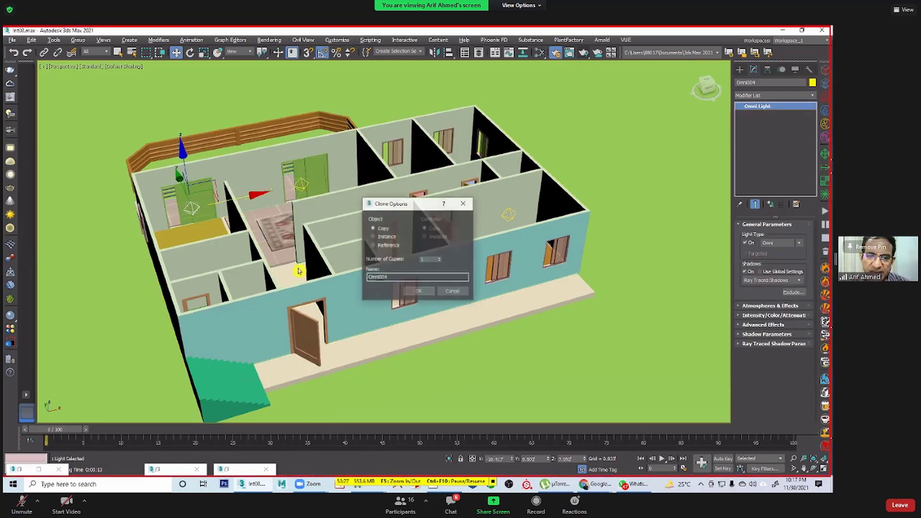
pyautogui.press('Return')
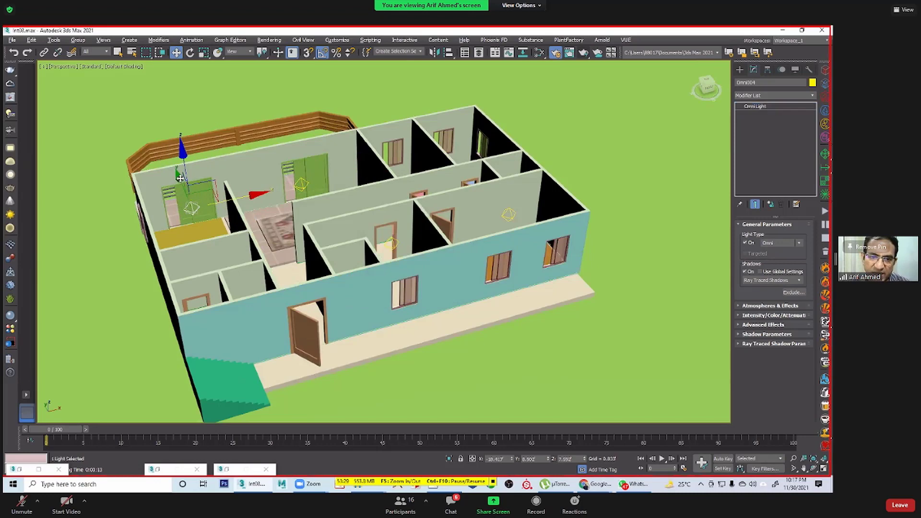
pyautogui.keyDown('shift'); pyautogui.moveTo(192, 209); pyautogui.dragTo(214, 263); pyautogui.keyUp('shift')
pyautogui.click(418, 290)
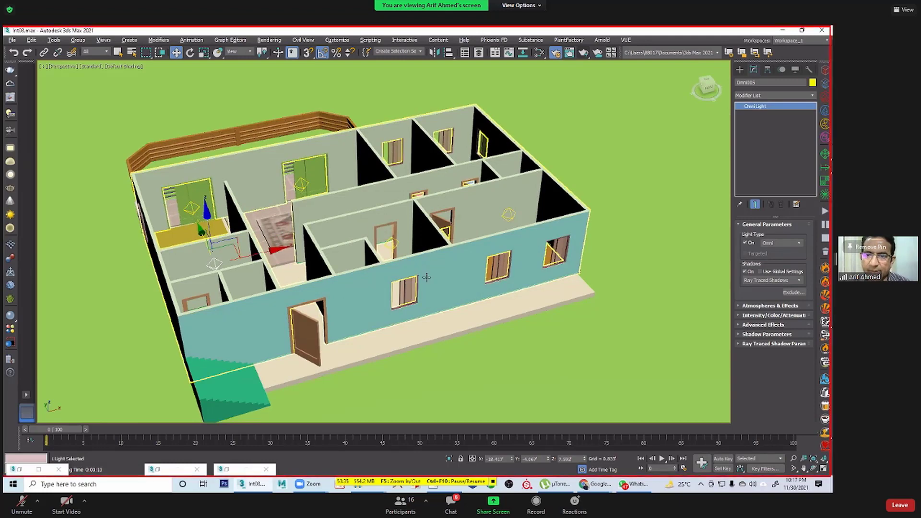
# Step: Copy the Omni light as independent copies into the pink-floored room and the neighbouring blue-floored room
pyautogui.keyDown('alt'); pyautogui.moveTo(241, 239); pyautogui.dragTo(388, 129, button='middle'); pyautogui.keyUp('alt')
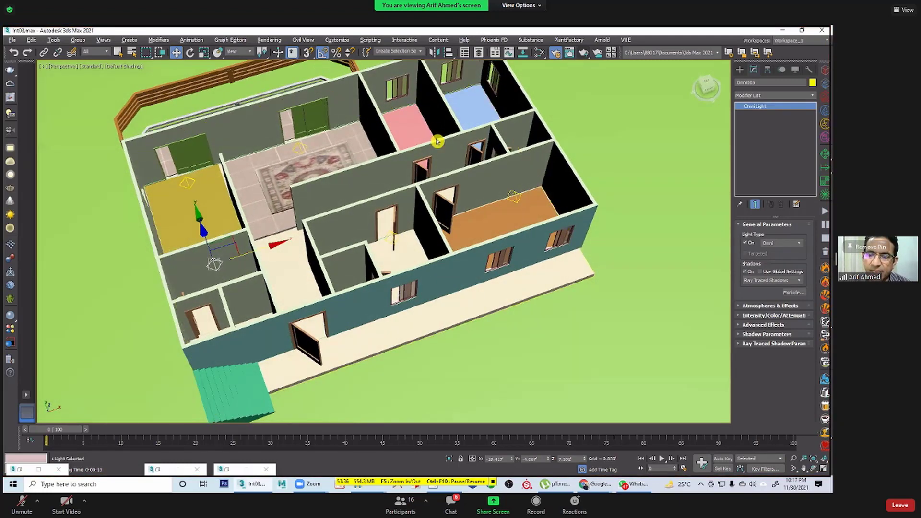
pyautogui.click(422, 293)
pyautogui.hotkey('ctrl', 'v')
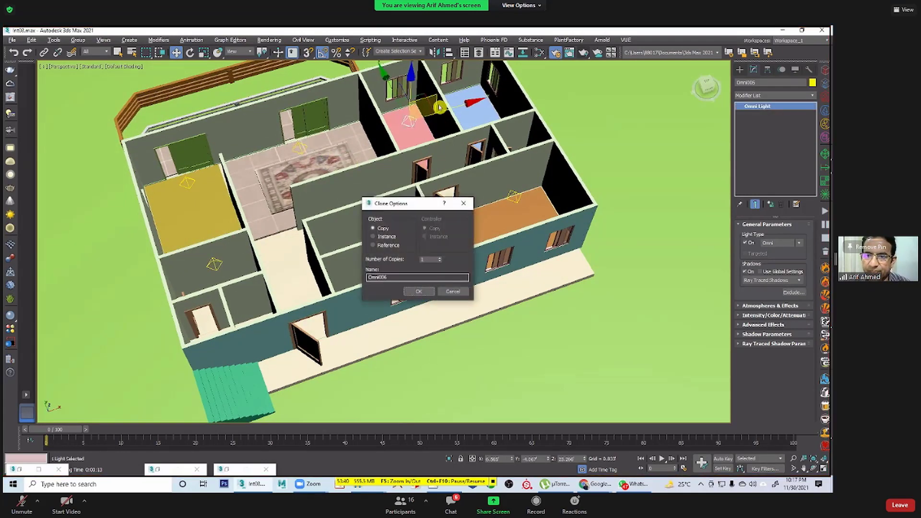
pyautogui.click(422, 291)
pyautogui.keyDown('shift'); pyautogui.moveTo(462, 92); pyautogui.dragTo(483, 82); pyautogui.keyUp('shift')
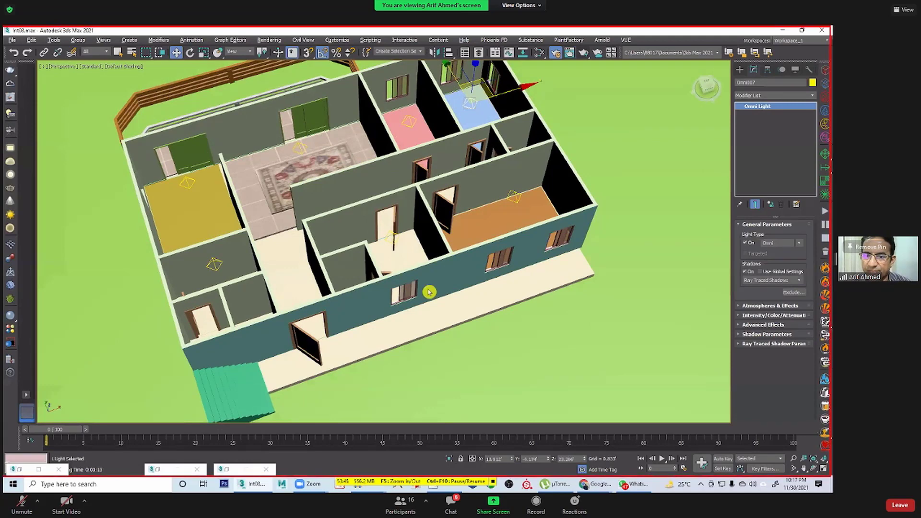
pyautogui.hotkey('ctrl', 'v')
pyautogui.click(452, 289)
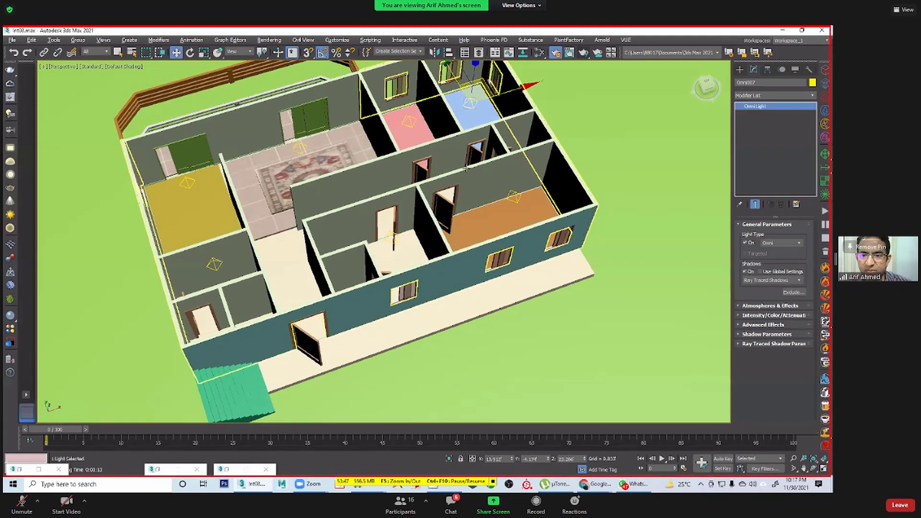
# Step: Test-render the house from above with the copied Omni lights in the rooms, and close the finished render
pyautogui.click(515, 198)
pyautogui.click(548, 261)
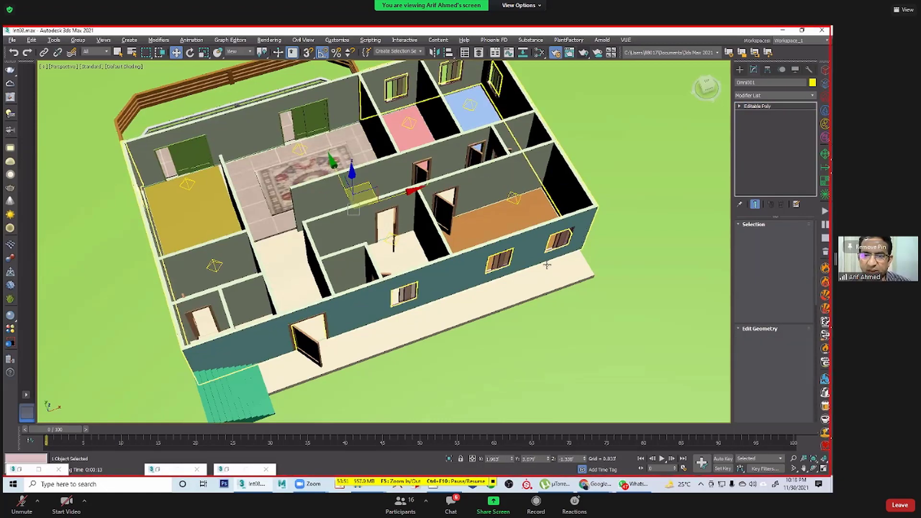
pyautogui.moveTo(548, 262); pyautogui.dragTo(607, 95, button='middle')
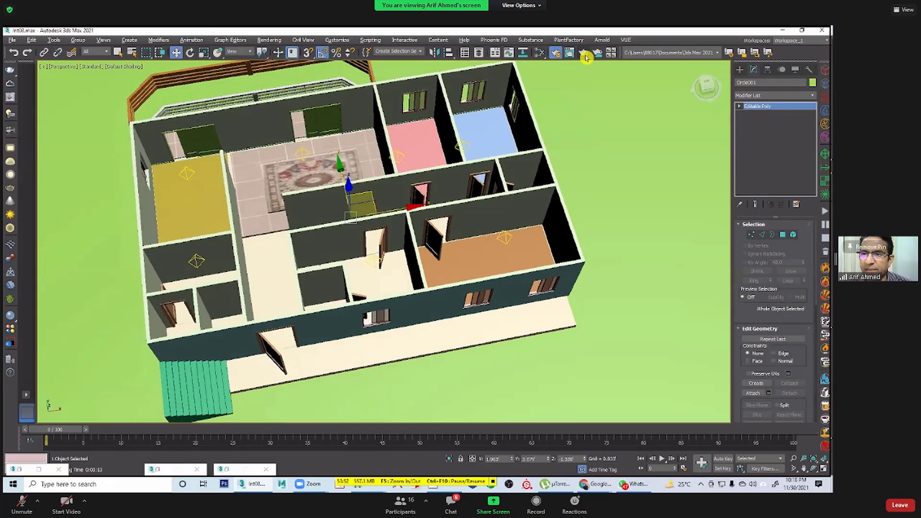
pyautogui.keyDown('alt'); pyautogui.moveTo(660, 184); pyautogui.dragTo(661, 191, button='middle'); pyautogui.keyUp('alt')
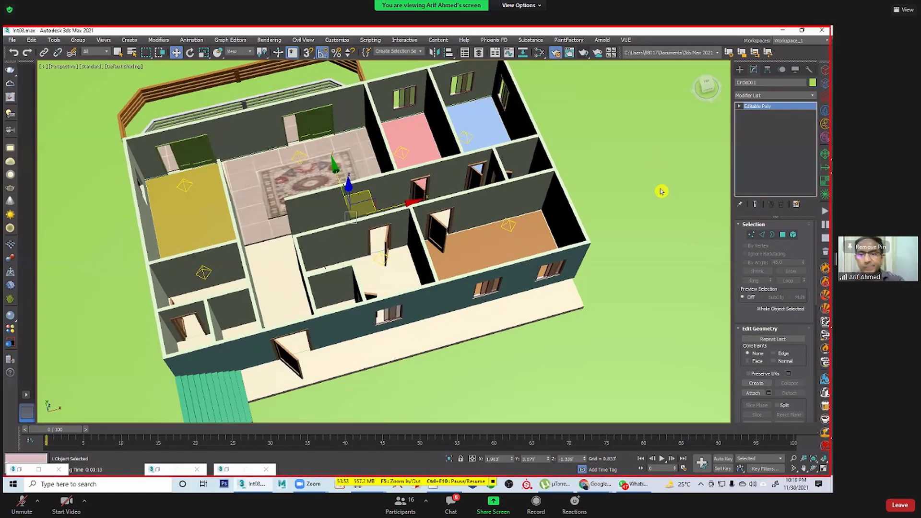
pyautogui.hotkey('shift', 'q')
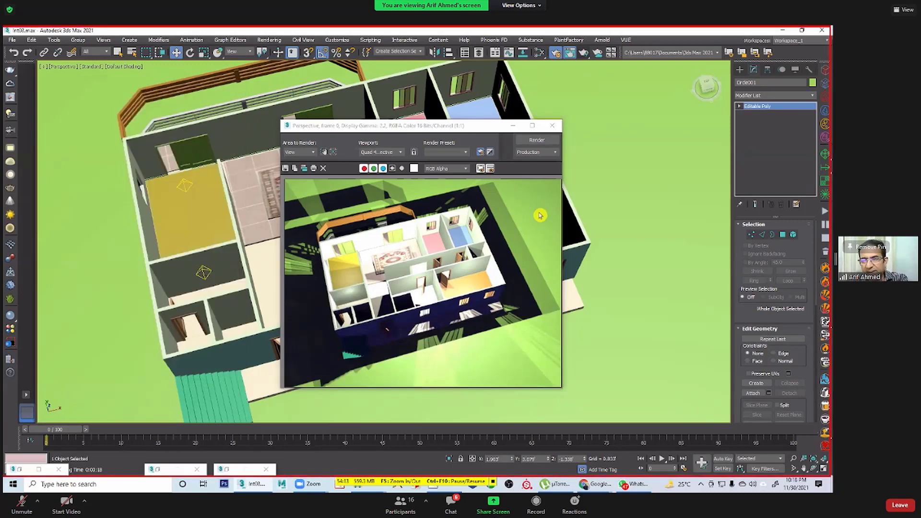
pyautogui.click(552, 127)
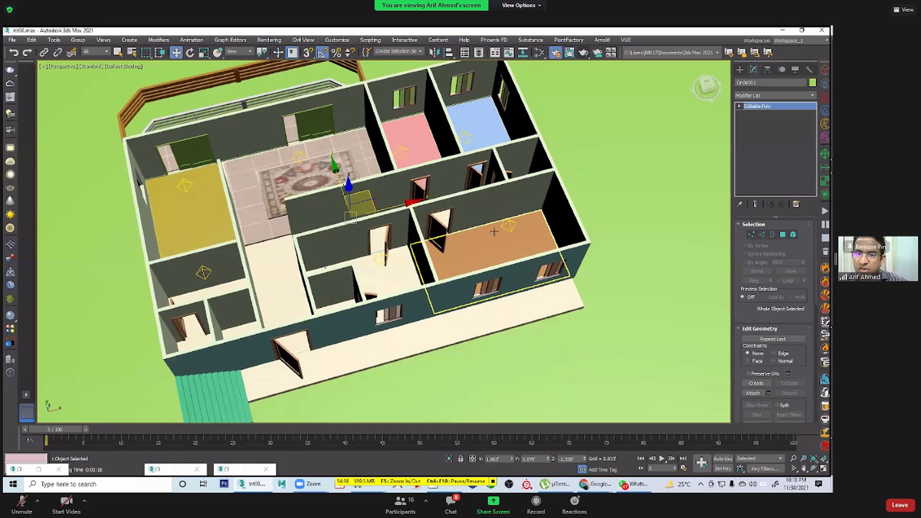
# Step: Give the brown-floored room's Omni light Inverse Square decay with a decay start of about 6'
pyautogui.moveTo(500, 224); pyautogui.dragTo(470, 239, button='middle')
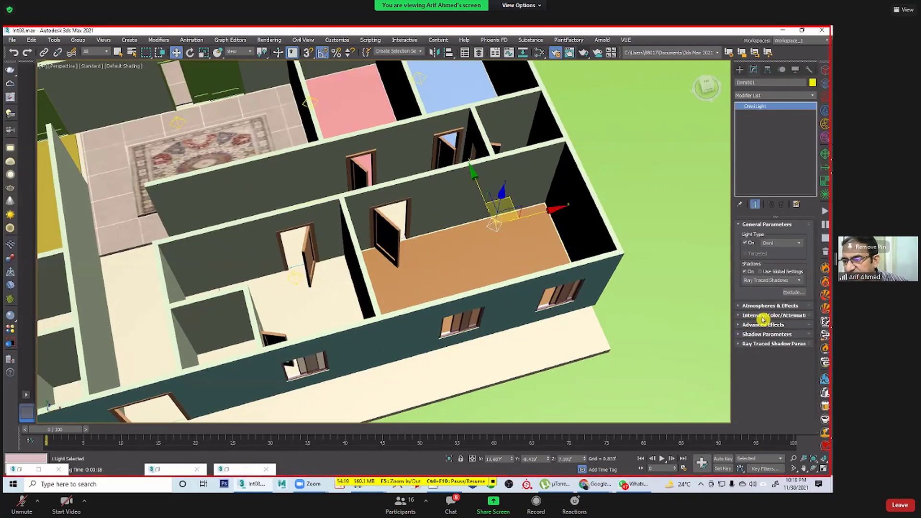
pyautogui.click(755, 315)
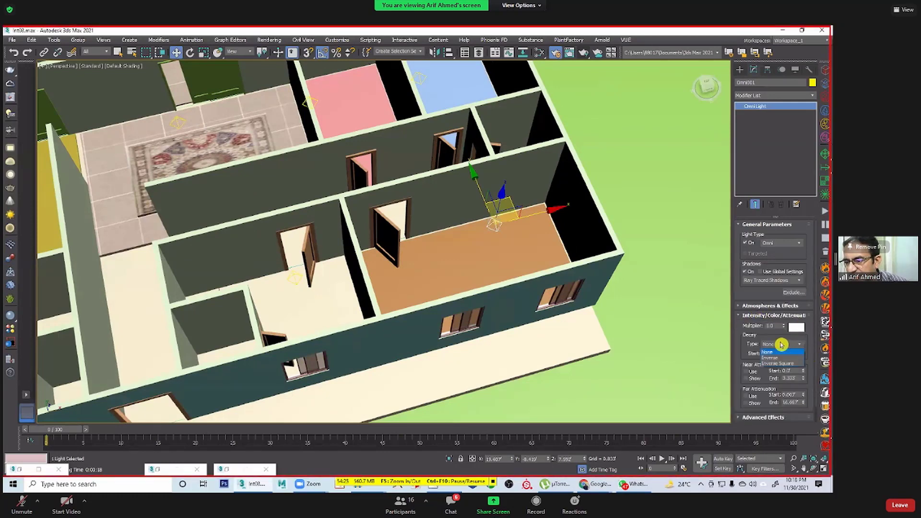
pyautogui.click(784, 363)
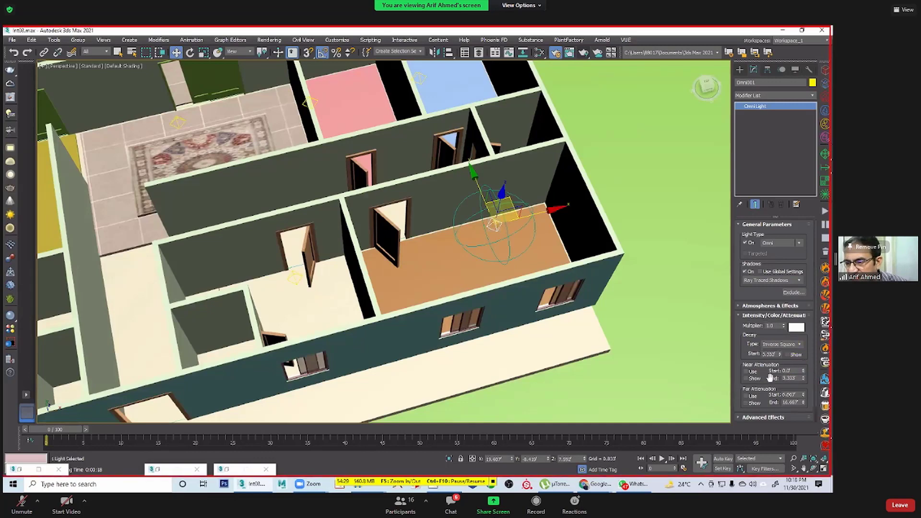
pyautogui.moveTo(769, 378); pyautogui.dragTo(815, 357)
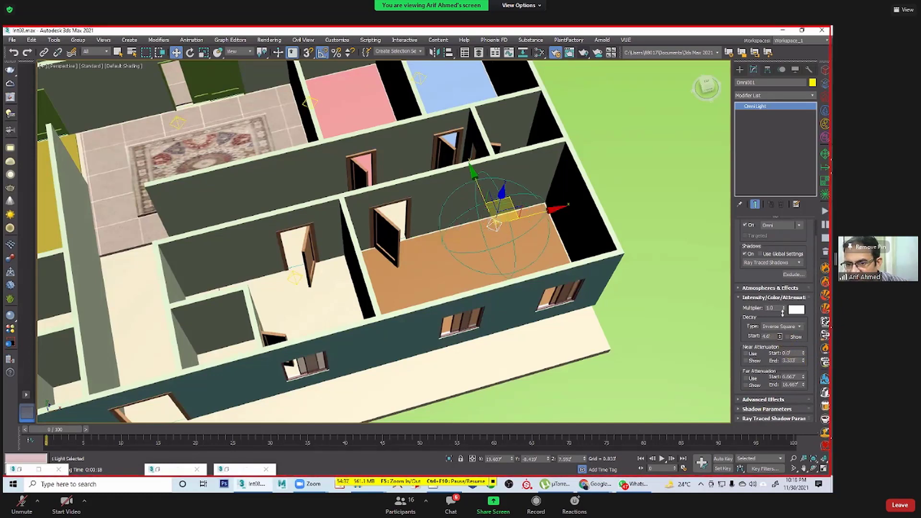
pyautogui.moveTo(782, 312); pyautogui.dragTo(789, 299)
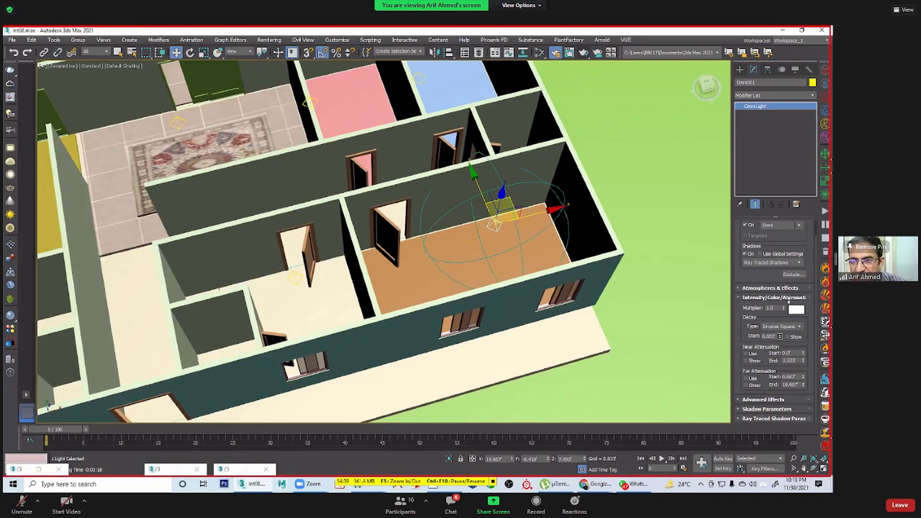
# Step: Give the Omni light in the cream-floored room Inverse Square decay with a decay start of about 8'
pyautogui.click(294, 278)
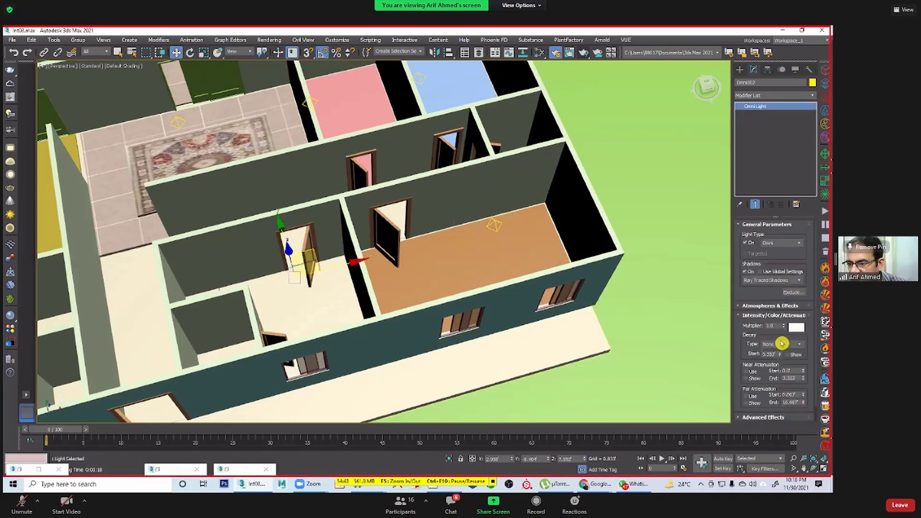
pyautogui.click(782, 344)
pyautogui.click(779, 360)
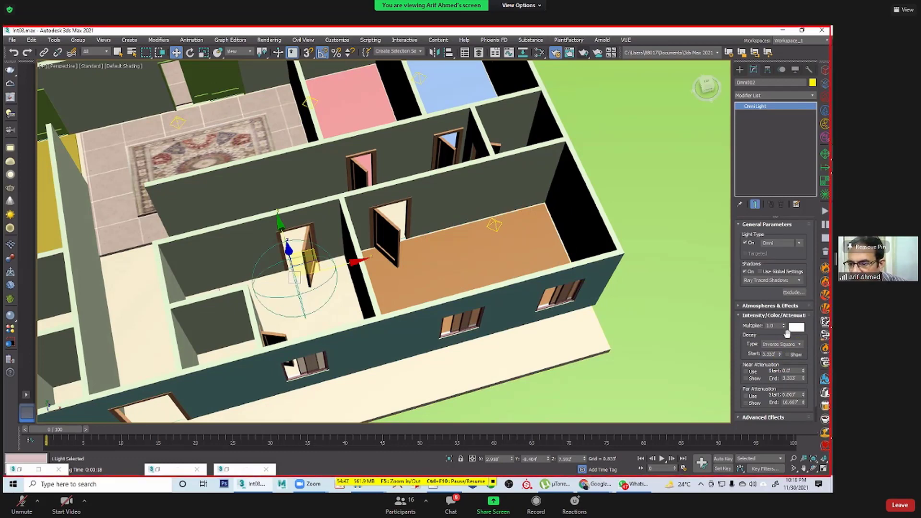
pyautogui.moveTo(780, 353); pyautogui.dragTo(784, 307)
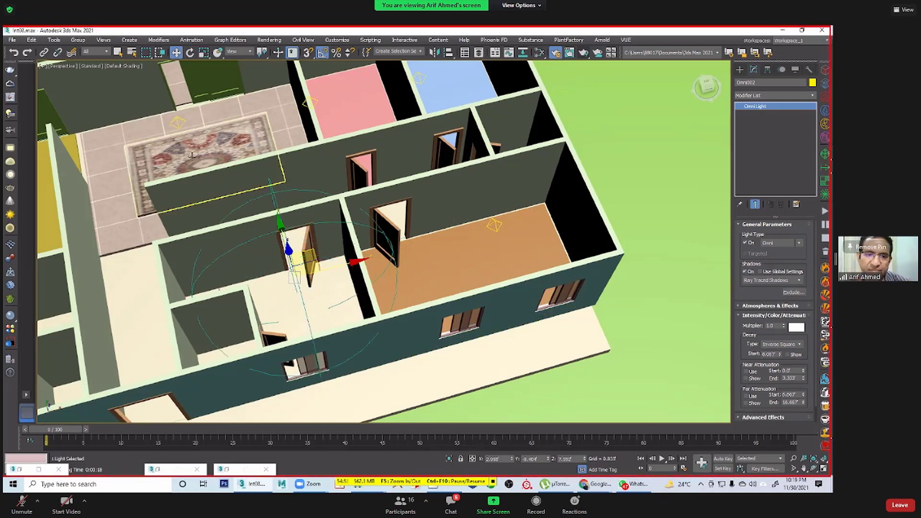
# Step: Give the carpeted room's Omni light Inverse Square decay, and raise its decay start to about 8'
pyautogui.moveTo(192, 155); pyautogui.dragTo(281, 171, button='middle')
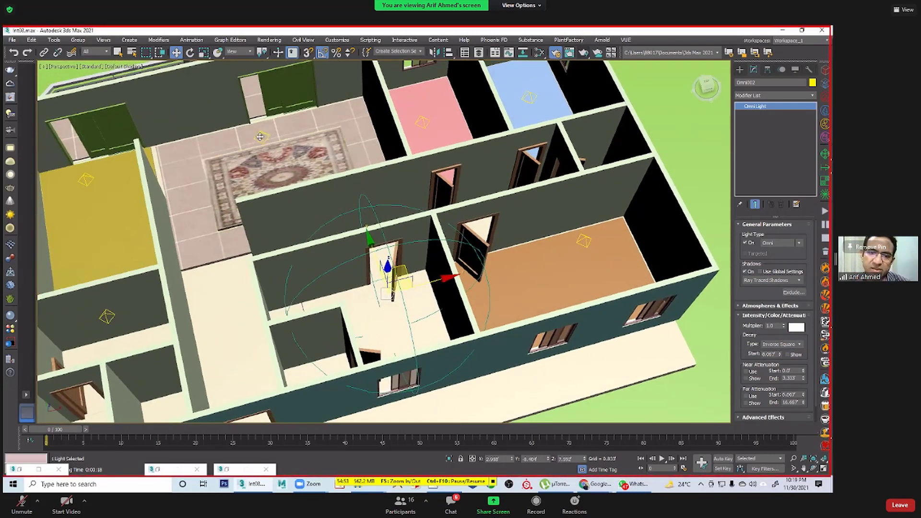
pyautogui.click(260, 137)
pyautogui.click(786, 343)
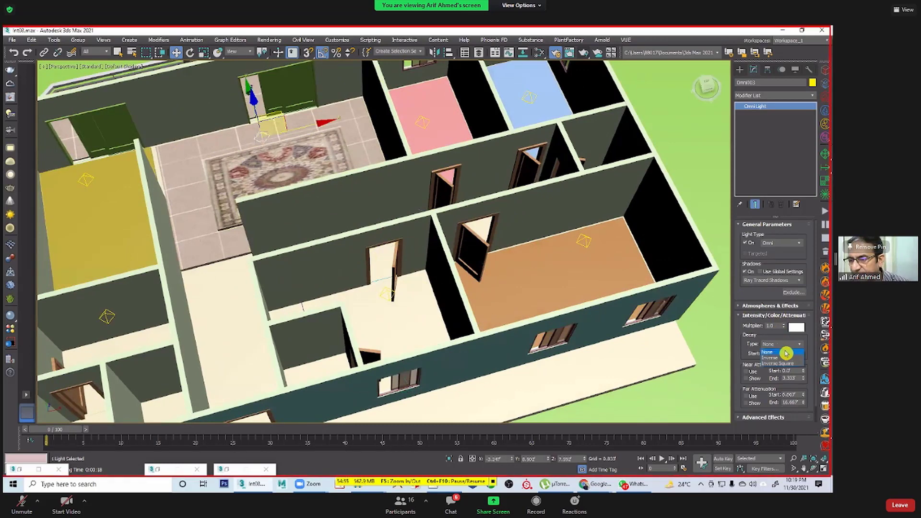
pyautogui.click(780, 363)
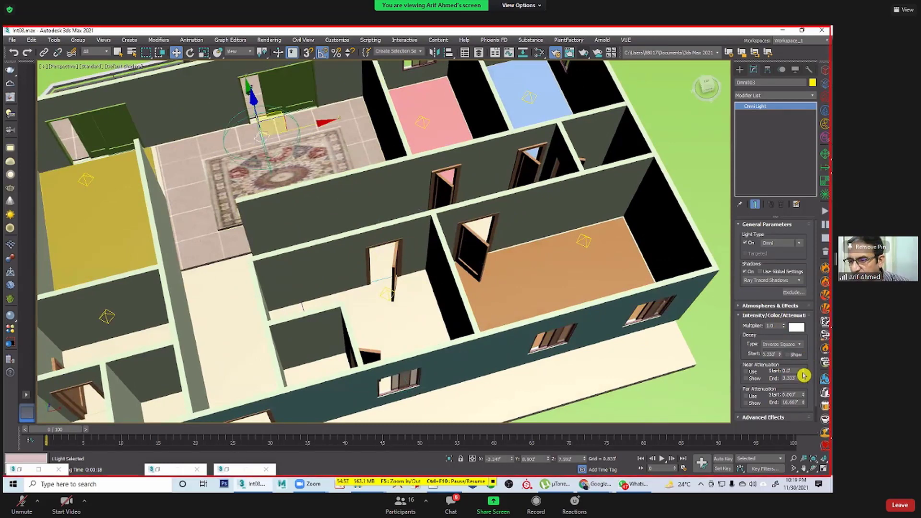
pyautogui.moveTo(781, 356); pyautogui.dragTo(792, 289)
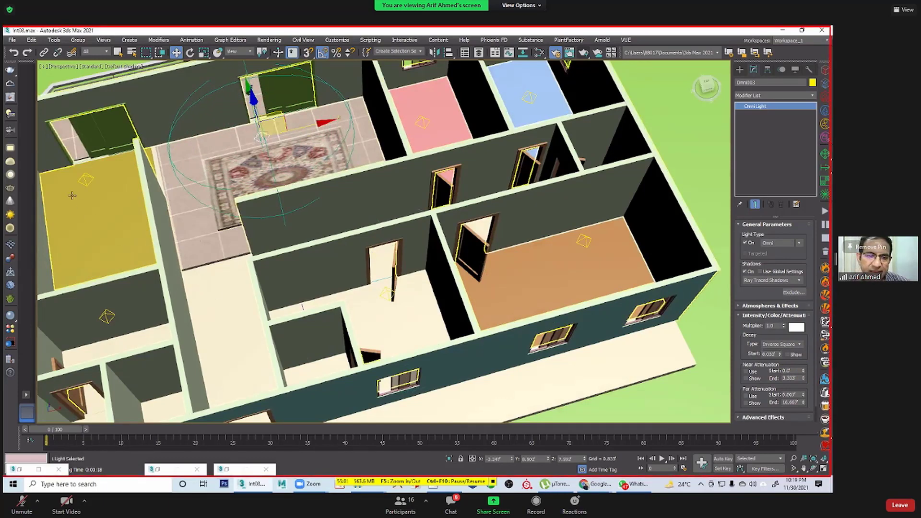
# Step: Give the yellow-floored room's Omni light Inverse Square decay starting at about 7.067', and turn on Show for its decay range
pyautogui.click(84, 179)
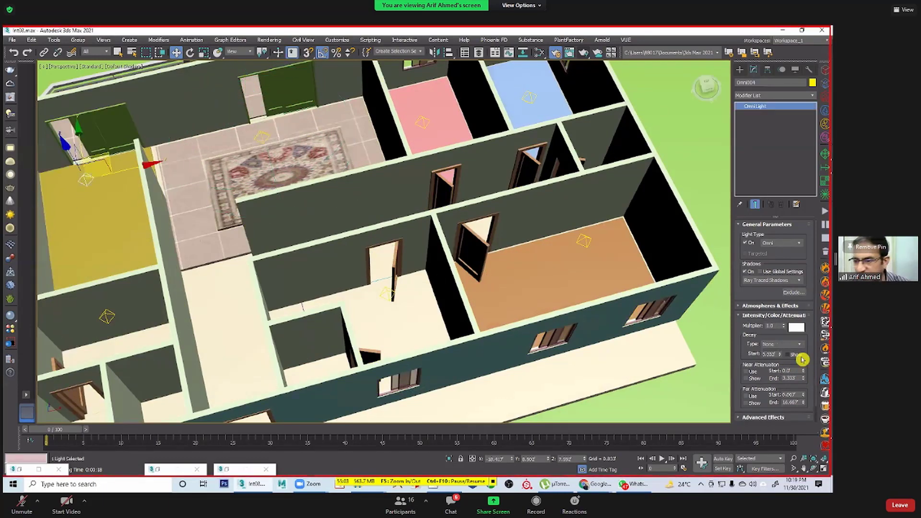
pyautogui.click(787, 345)
pyautogui.click(788, 363)
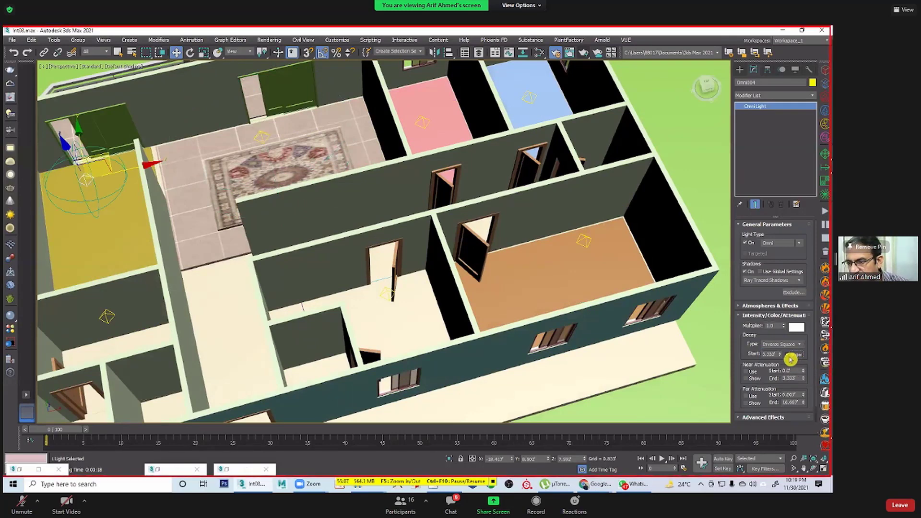
pyautogui.click(787, 354)
pyautogui.scroll(-2, 796, 350)
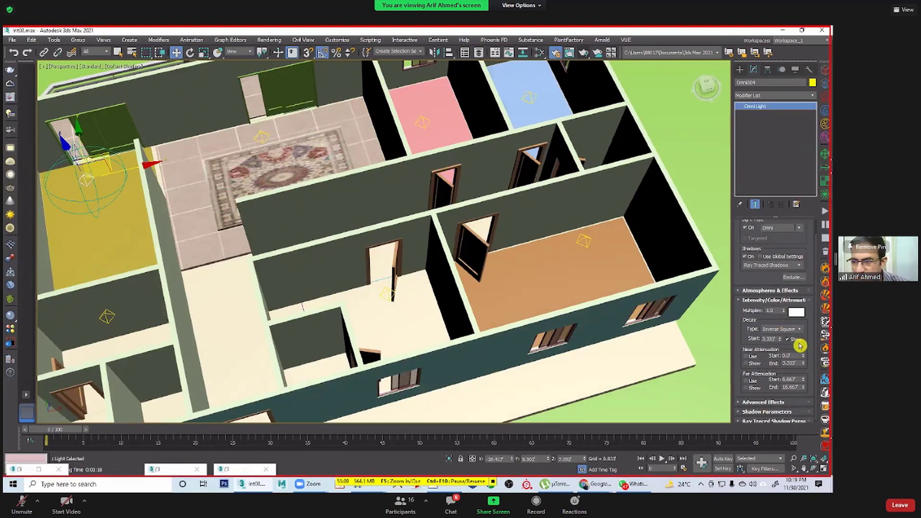
pyautogui.moveTo(779, 338); pyautogui.dragTo(779, 326)
# Step: Give the Omni light in the small room in front of the yellow-floored one Inverse Square decay starting at about 5.8'
pyautogui.click(100, 314)
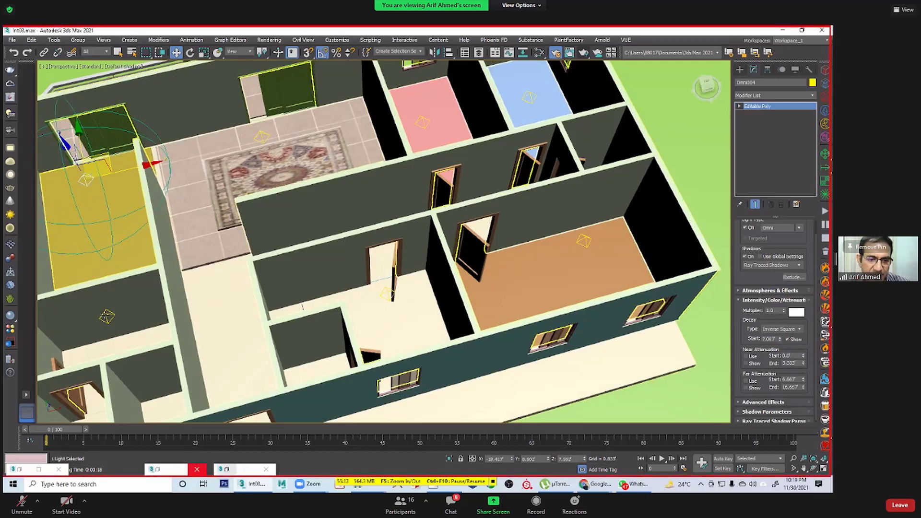
pyautogui.click(107, 316)
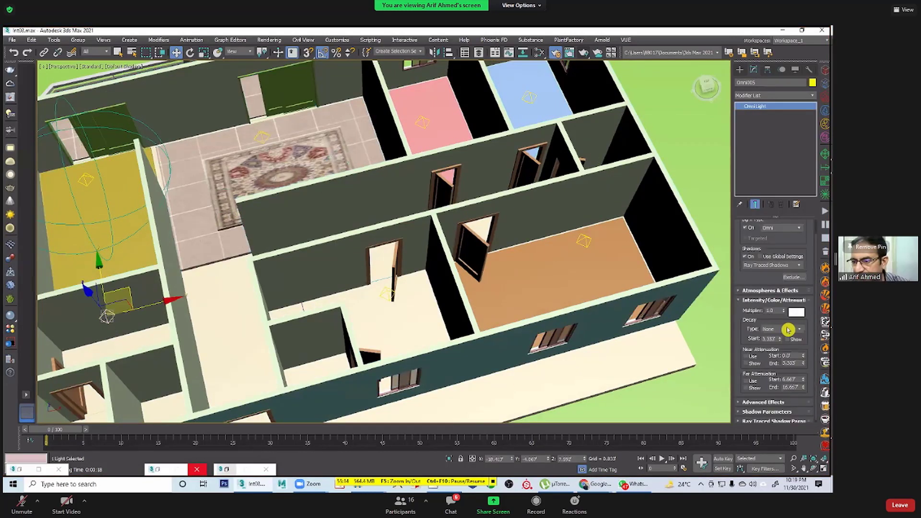
pyautogui.click(788, 329)
pyautogui.click(780, 349)
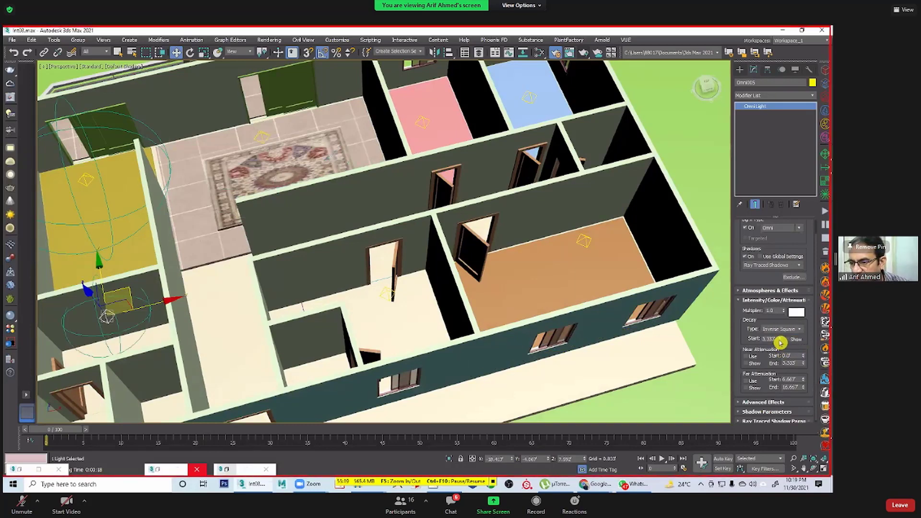
pyautogui.moveTo(779, 339); pyautogui.dragTo(780, 307)
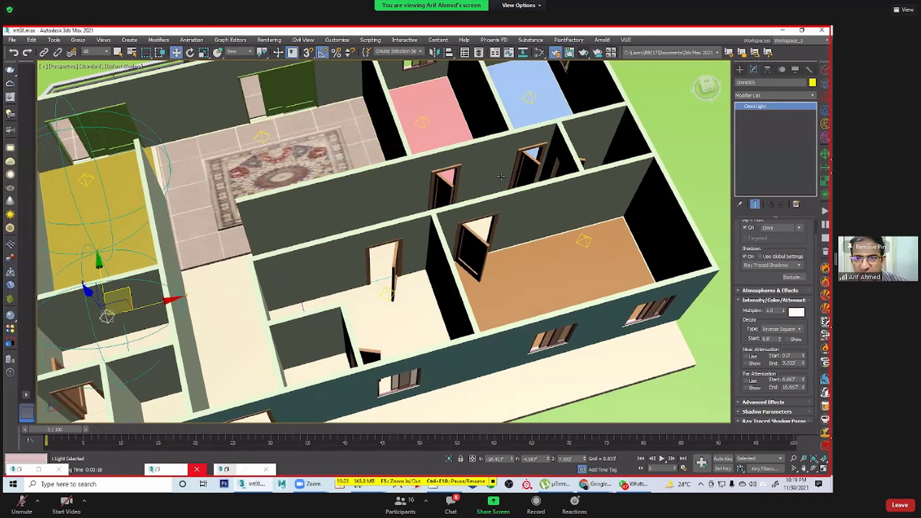
# Step: Give the pink-floored room's Omni light Inverse decay with a decay start of about 5.04'
pyautogui.click(261, 135)
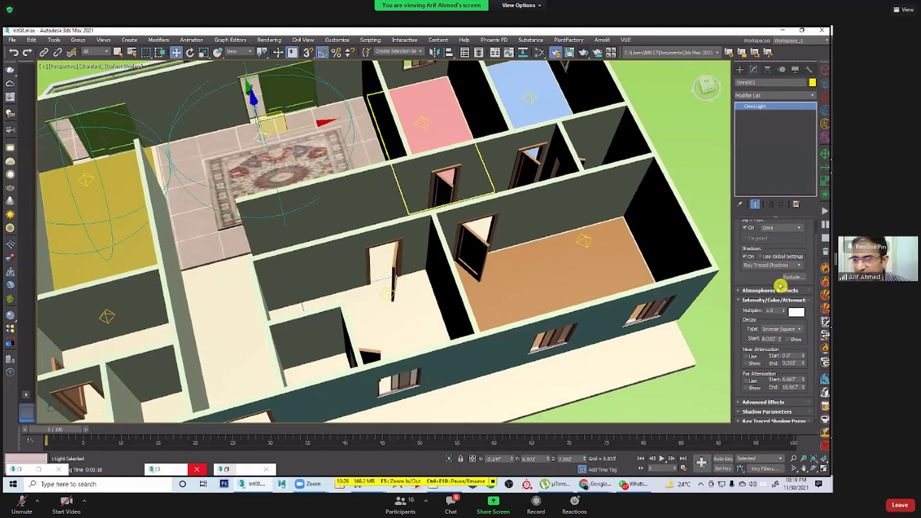
pyautogui.click(800, 334)
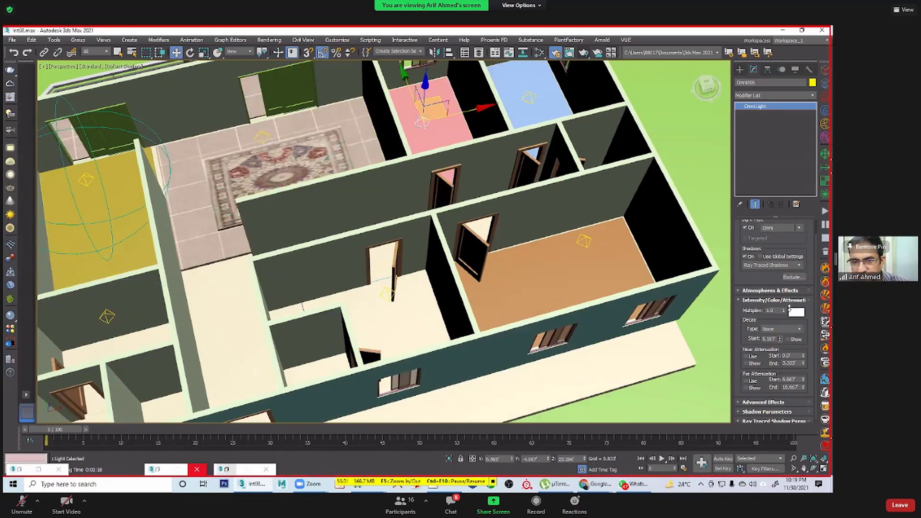
pyautogui.moveTo(789, 308); pyautogui.dragTo(799, 278)
pyautogui.moveTo(778, 329); pyautogui.dragTo(797, 329)
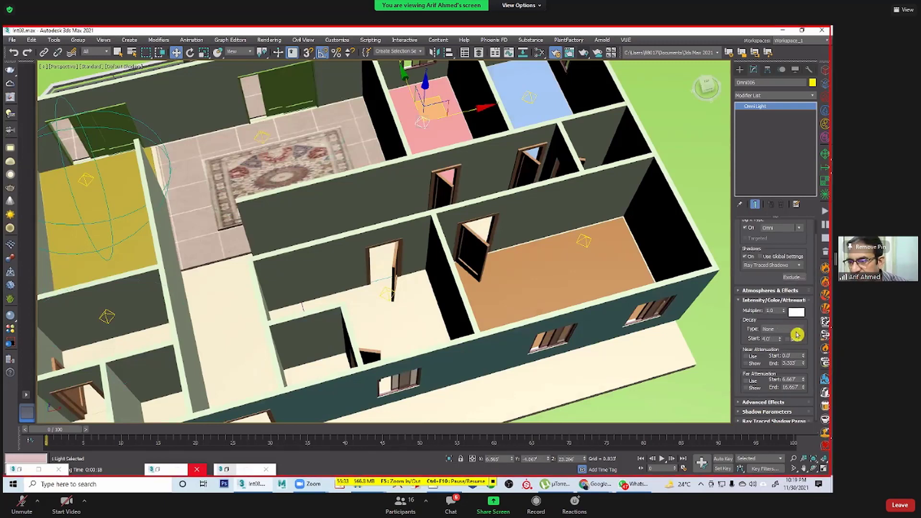
pyautogui.click(796, 331)
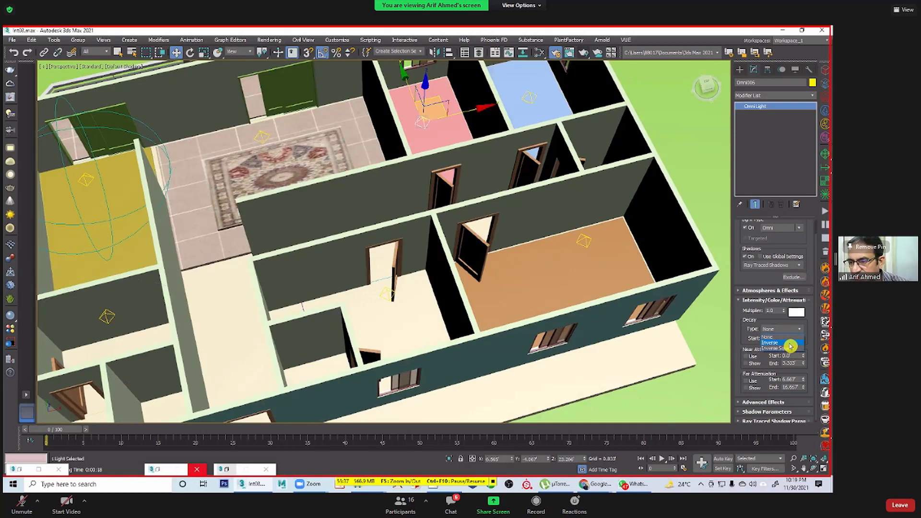
pyautogui.click(789, 343)
pyautogui.moveTo(780, 343); pyautogui.dragTo(781, 333)
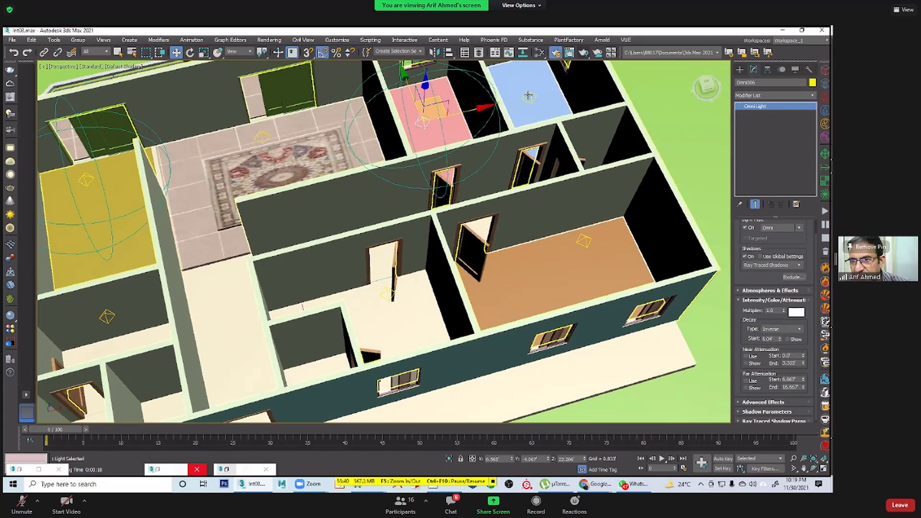
# Step: Give the blue-floored room's Omni light Inverse Square decay with a decay start of about 4.167'
pyautogui.moveTo(780, 326); pyautogui.dragTo(781, 346)
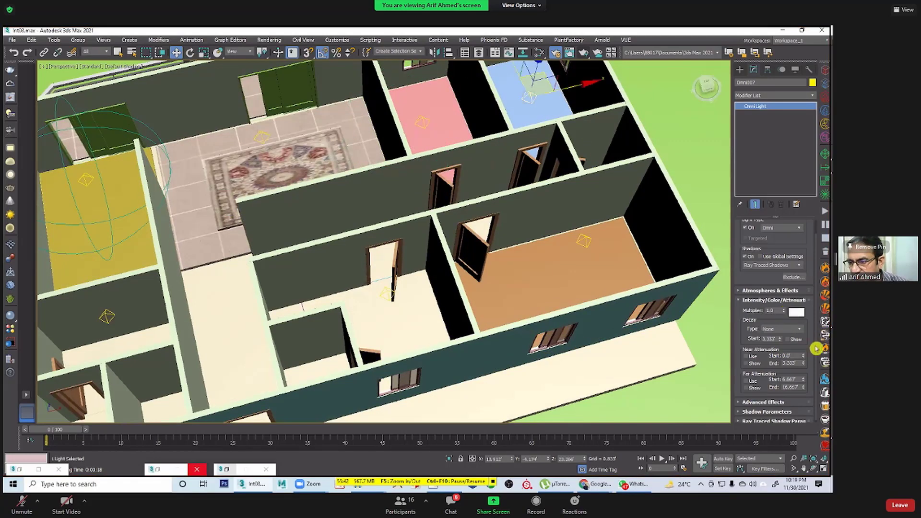
pyautogui.click(779, 328)
pyautogui.click(777, 348)
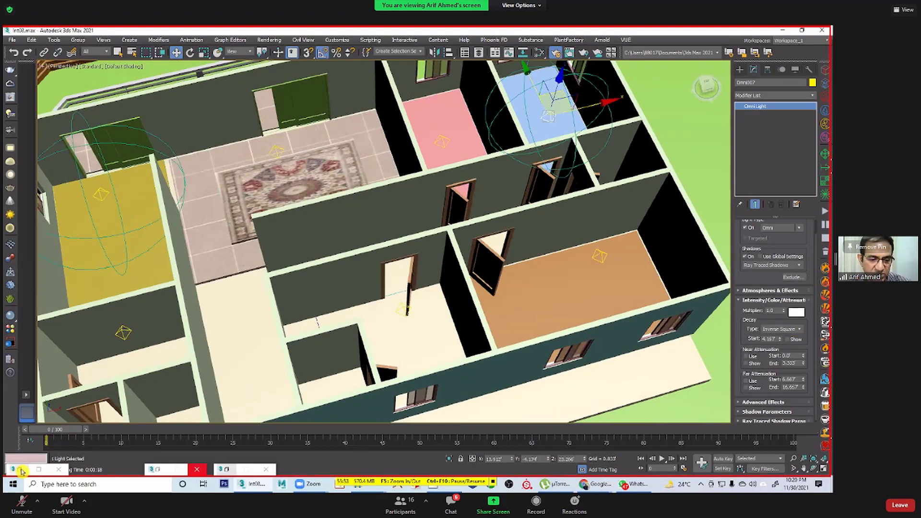
# Step: Set the render output size to HDTV (video) at 1280x720, render the perspective view and enlarge the render window
pyautogui.click(21, 472)
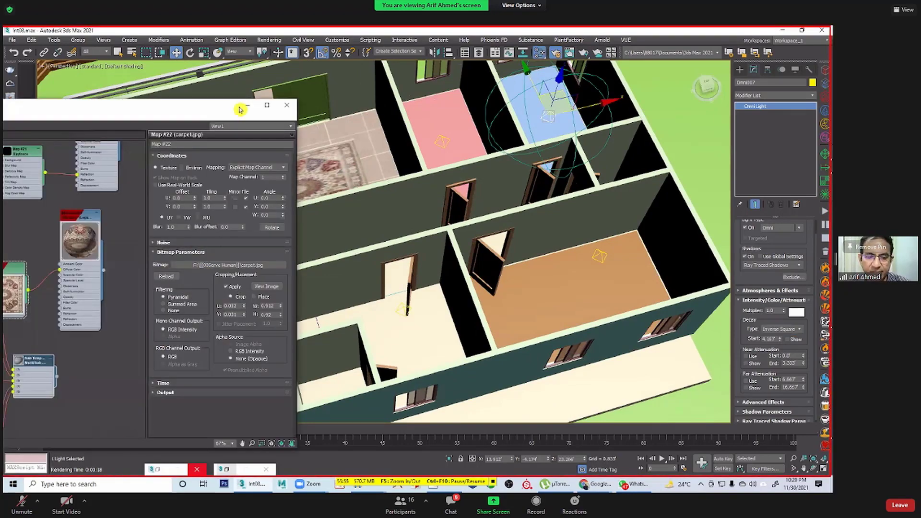
pyautogui.click(158, 465)
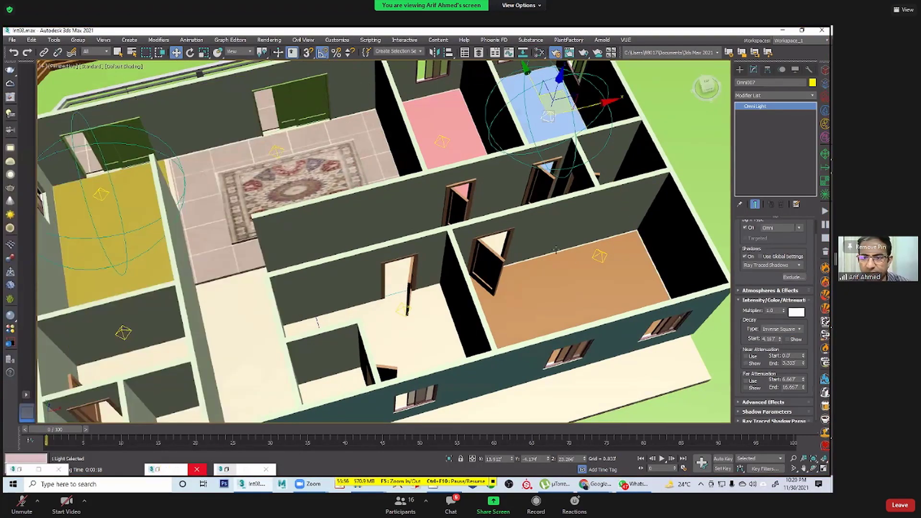
pyautogui.press('F10')
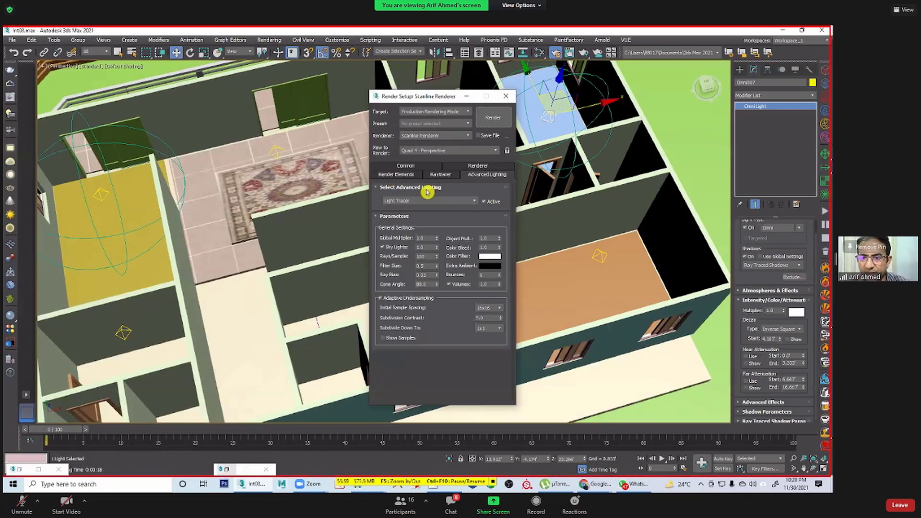
pyautogui.click(402, 174)
pyautogui.click(413, 166)
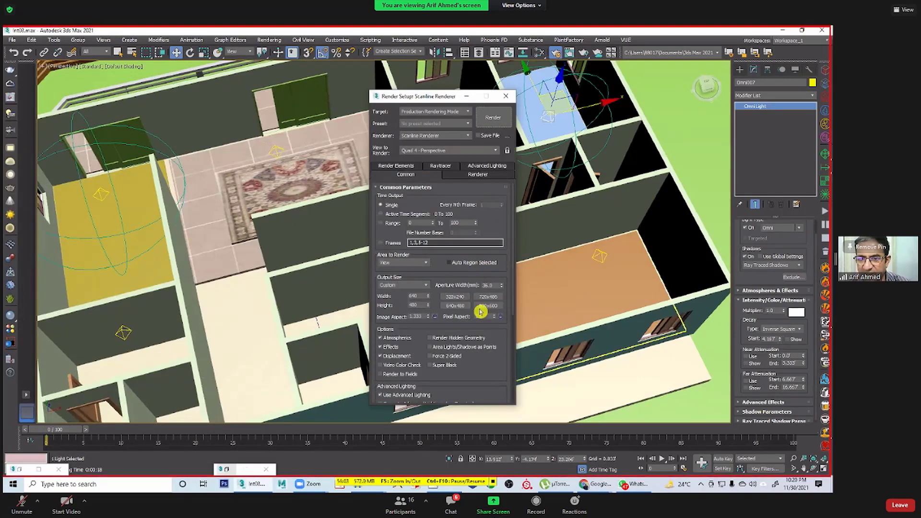
pyautogui.click(443, 307)
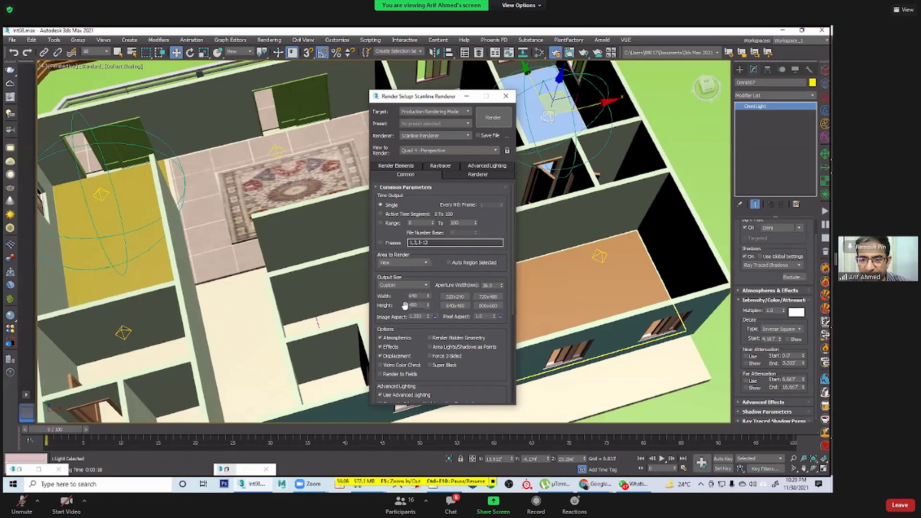
pyautogui.click(405, 287)
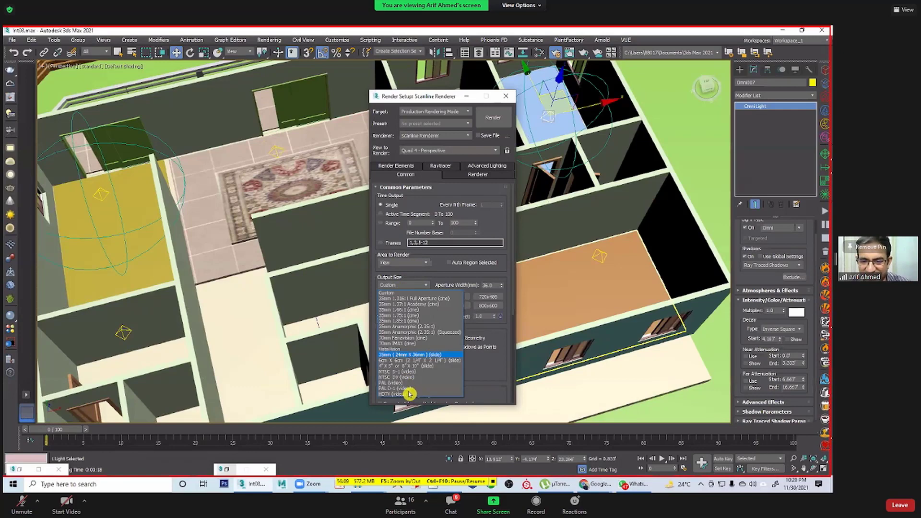
pyautogui.click(398, 394)
pyautogui.click(455, 306)
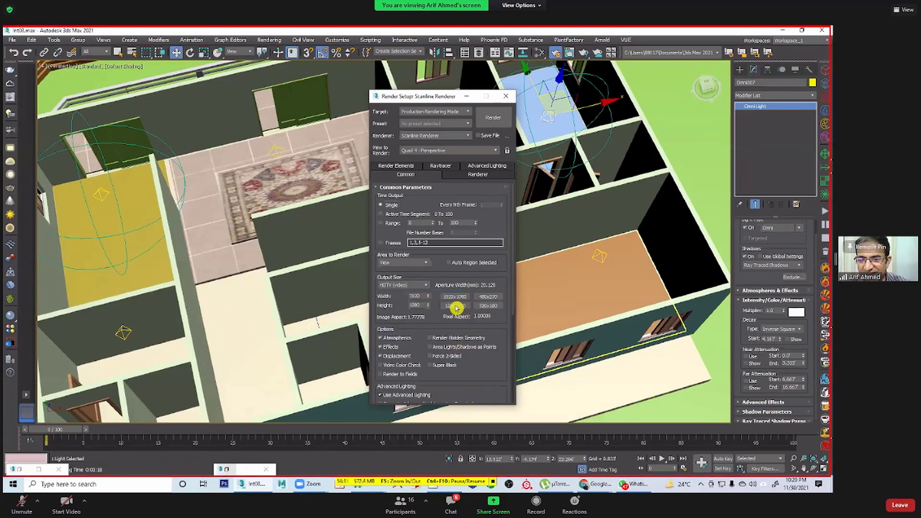
pyautogui.click(493, 117)
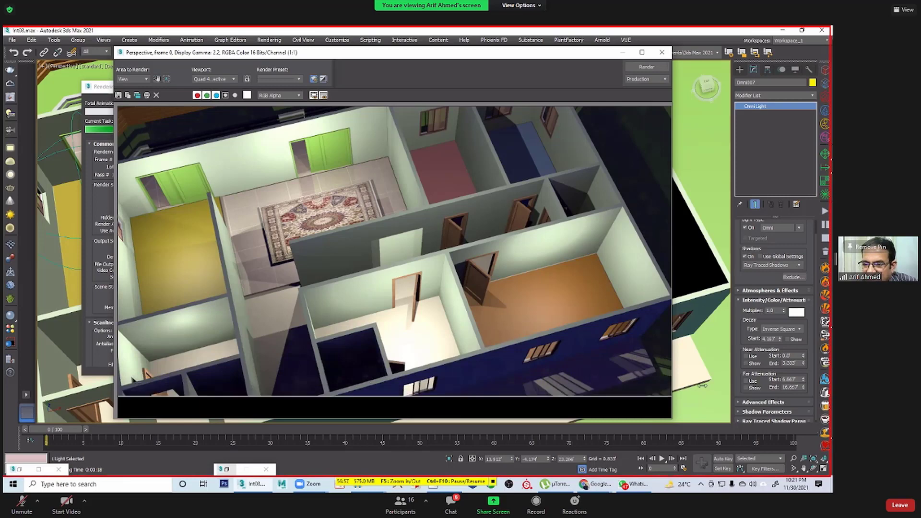
pyautogui.click(642, 52)
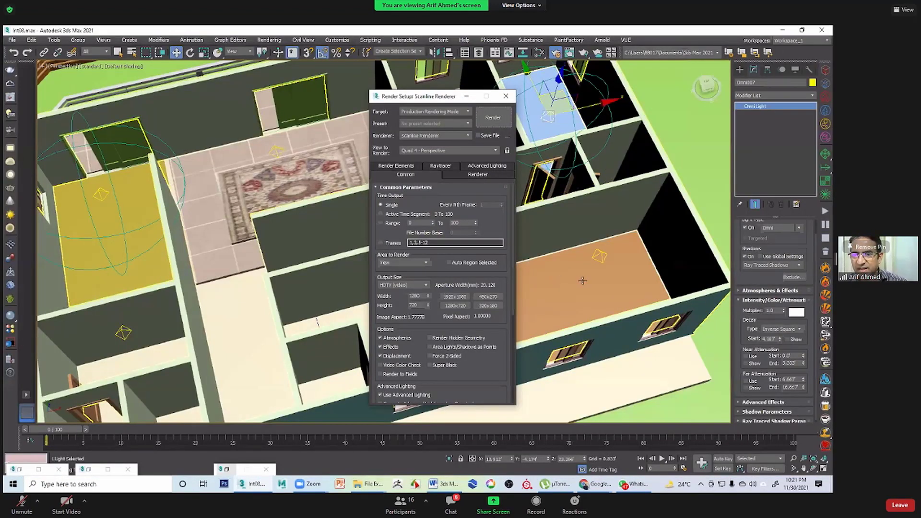
# Step: Frame the whole house in the perspective view with safe frames on, and render it again to check the room lighting
pyautogui.scroll(-6, 566, 285)
pyautogui.scroll(3, 566, 286)
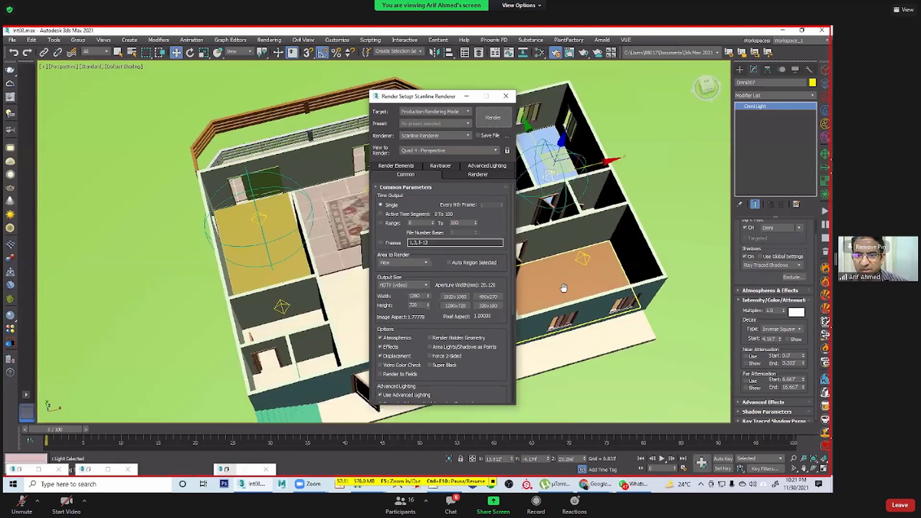
pyautogui.moveTo(564, 288); pyautogui.dragTo(594, 152, button='middle')
pyautogui.click(594, 152)
pyautogui.hotkey('shift', 'f')
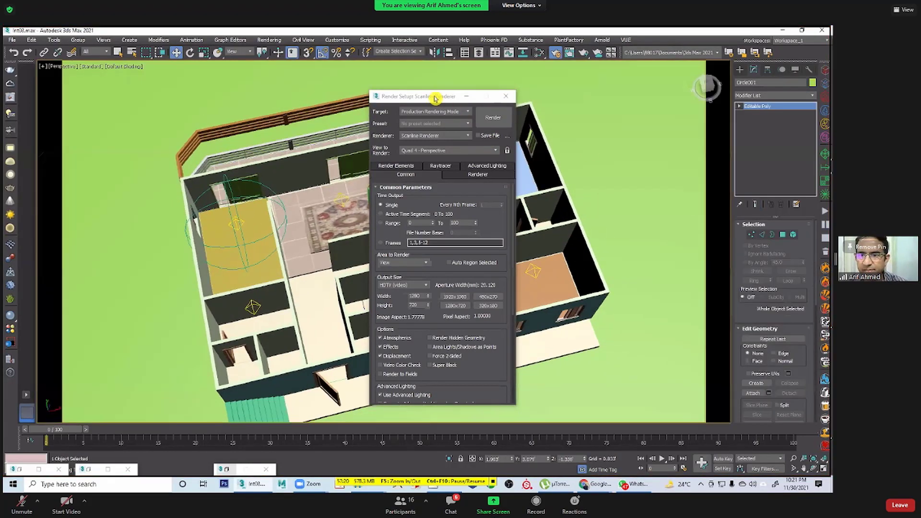
pyautogui.moveTo(418, 96); pyautogui.dragTo(661, 83)
pyautogui.moveTo(383, 229); pyautogui.dragTo(402, 254, button='middle')
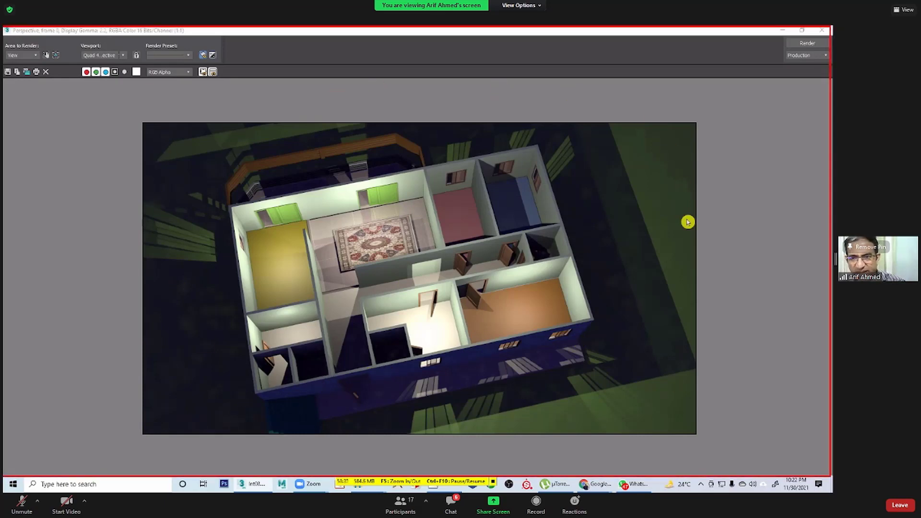
pyautogui.click(800, 30)
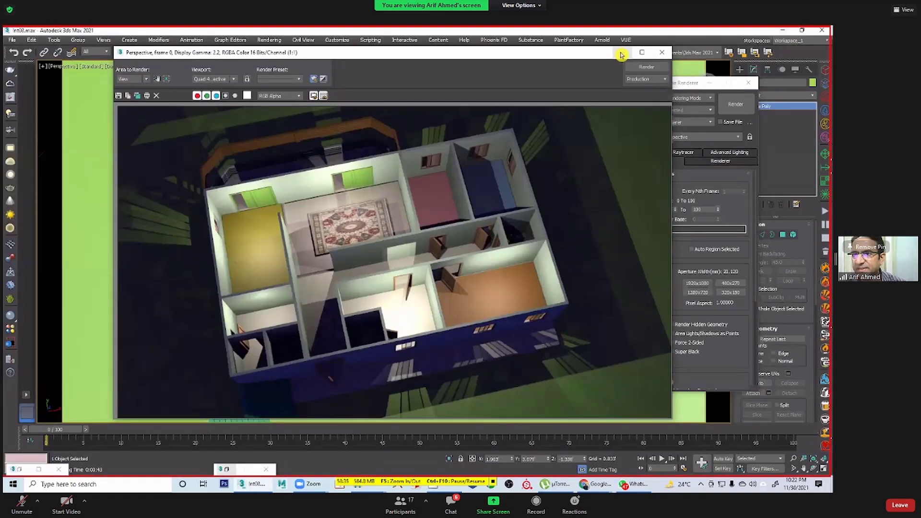
pyautogui.click(622, 53)
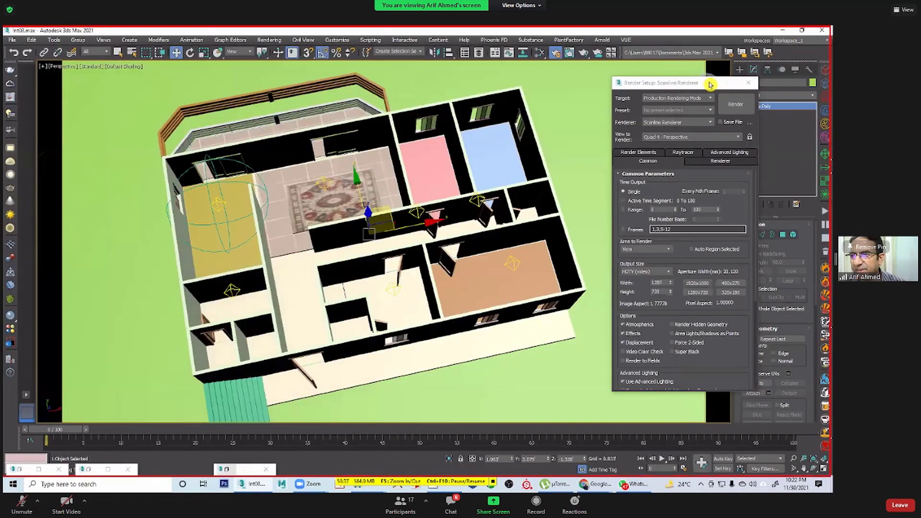
pyautogui.click(727, 83)
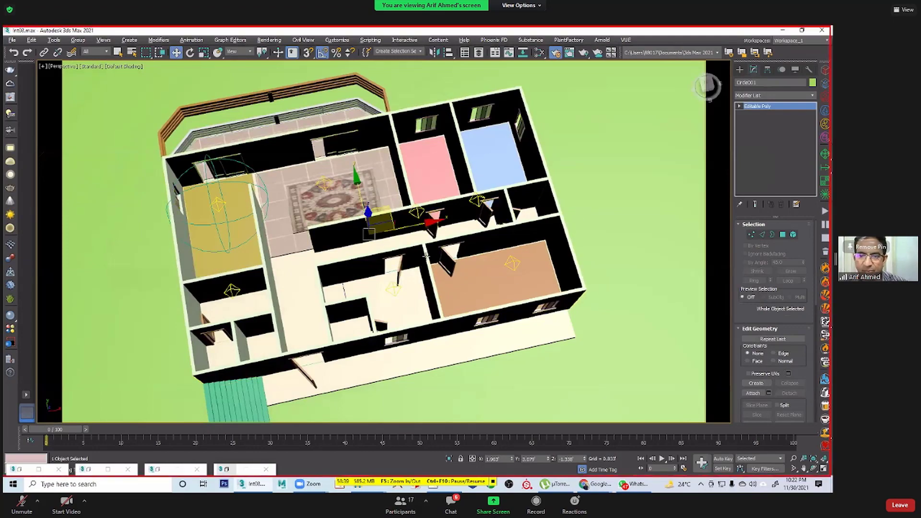
# Step: Select the two Omni lights floating above the house and lower them together by about 17' to ceiling level
pyautogui.keyDown('alt'); pyautogui.moveTo(426, 256); pyautogui.dragTo(397, 282, button='middle'); pyautogui.keyUp('alt')
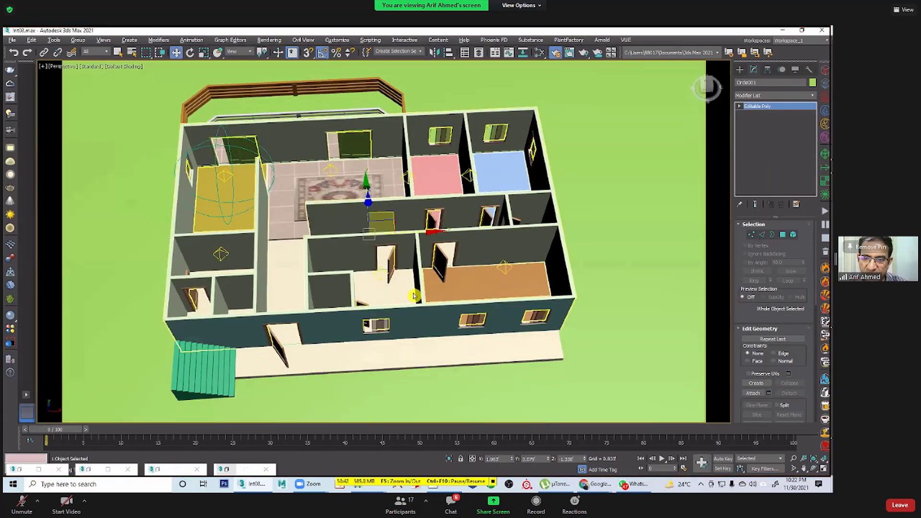
pyautogui.keyDown('alt'); pyautogui.moveTo(418, 294); pyautogui.dragTo(396, 294, button='middle'); pyautogui.keyUp('alt')
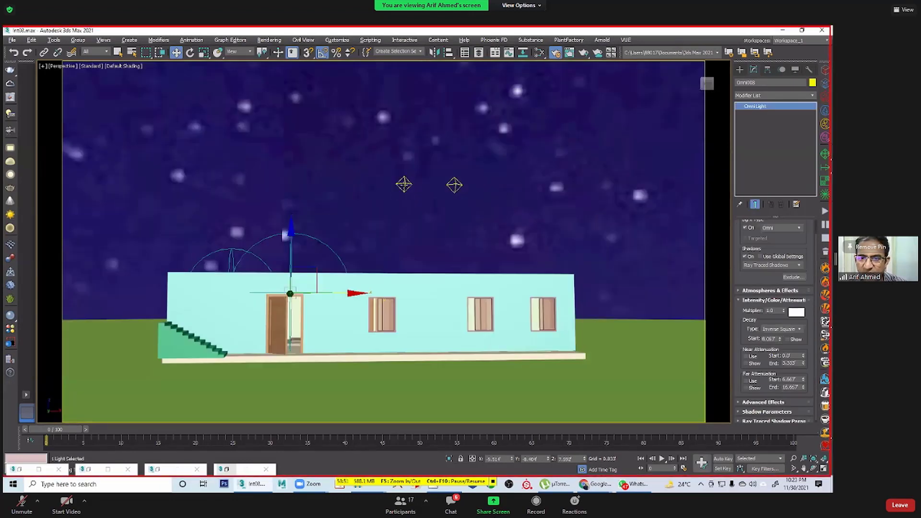
pyautogui.click(404, 184)
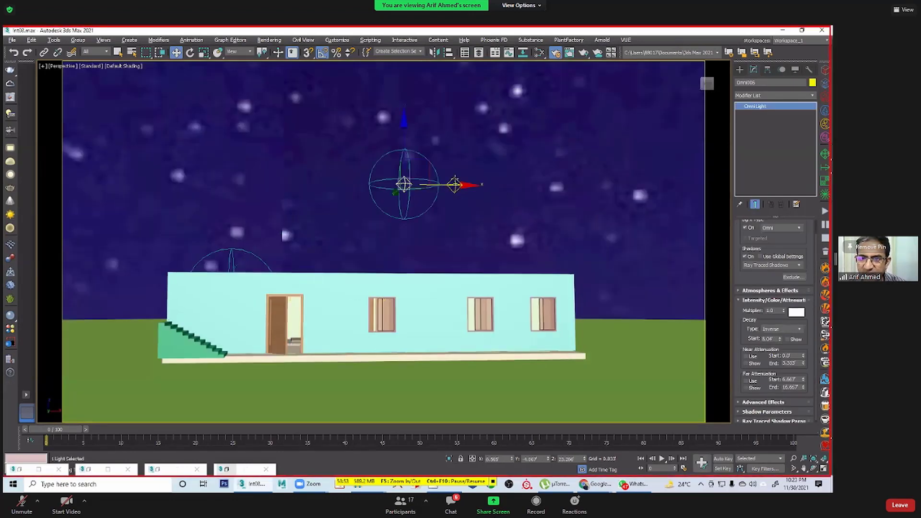
pyautogui.keyDown('ctrl'); pyautogui.click(453, 184); pyautogui.keyUp('ctrl')
pyautogui.moveTo(431, 155); pyautogui.dragTo(430, 250)
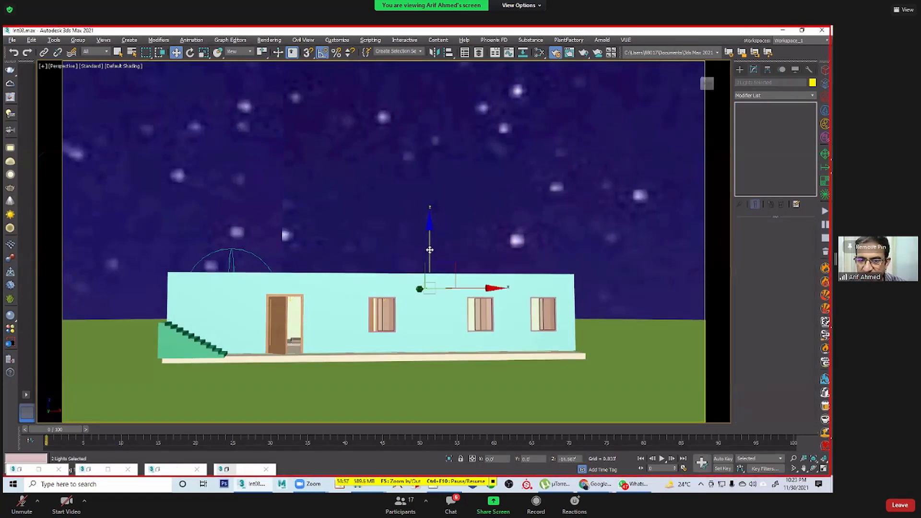
# Step: Move one lowered Omni light to the middle of the pink room and the other to the middle of the blue room
pyautogui.keyDown('alt'); pyautogui.moveTo(390, 273); pyautogui.dragTo(391, 316, button='middle'); pyautogui.keyUp('alt')
pyautogui.moveTo(482, 283); pyautogui.dragTo(445, 283)
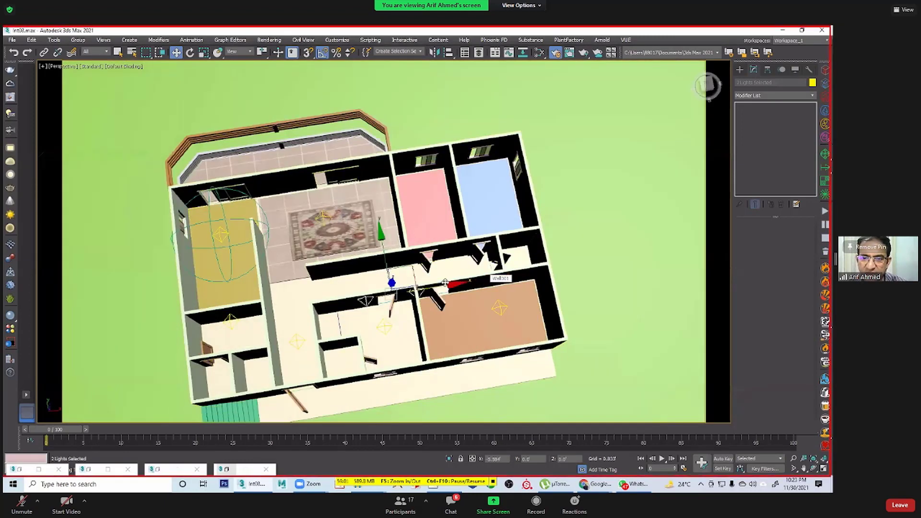
pyautogui.moveTo(396, 267); pyautogui.dragTo(403, 285)
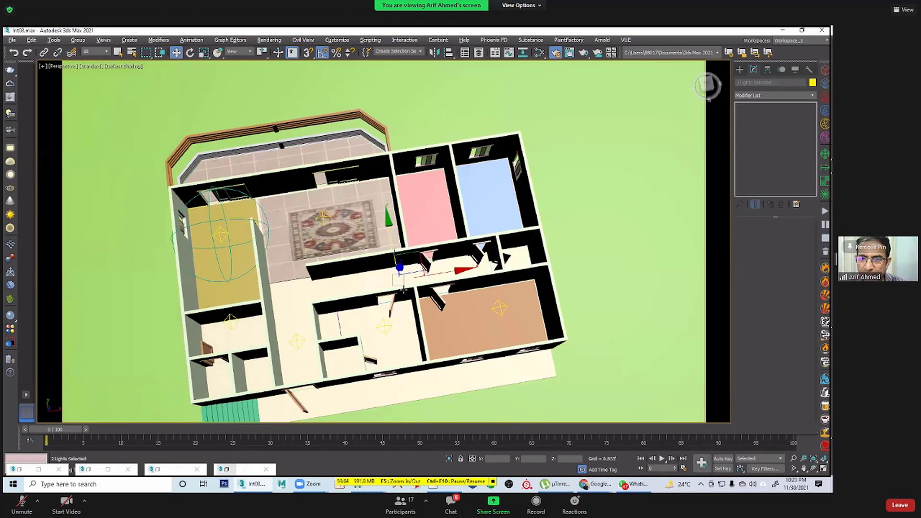
pyautogui.keyDown('alt'); pyautogui.moveTo(403, 288); pyautogui.dragTo(443, 275, button='middle'); pyautogui.keyUp('alt')
pyautogui.click(446, 268)
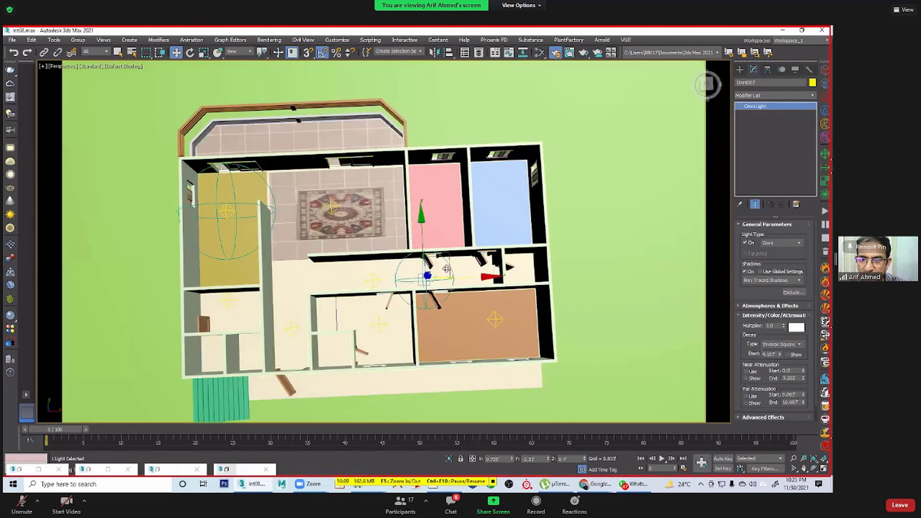
pyautogui.moveTo(446, 268); pyautogui.dragTo(461, 183)
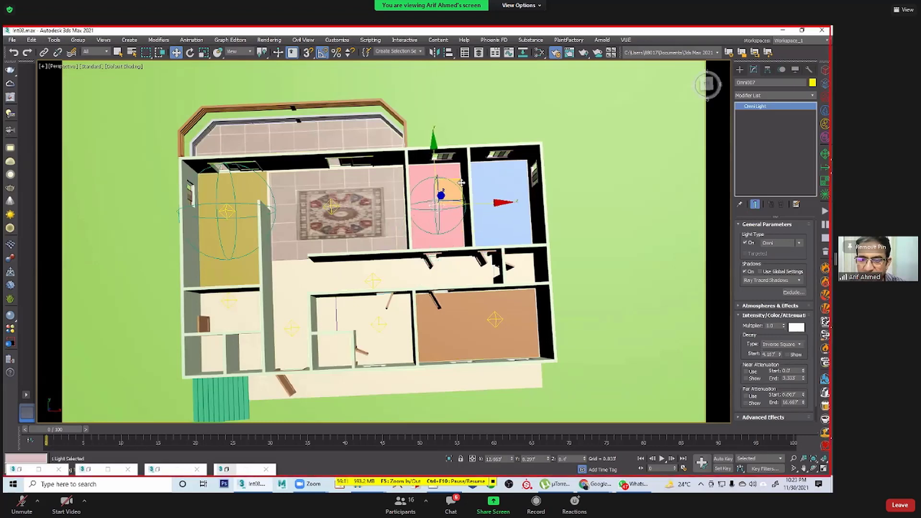
pyautogui.click(376, 278)
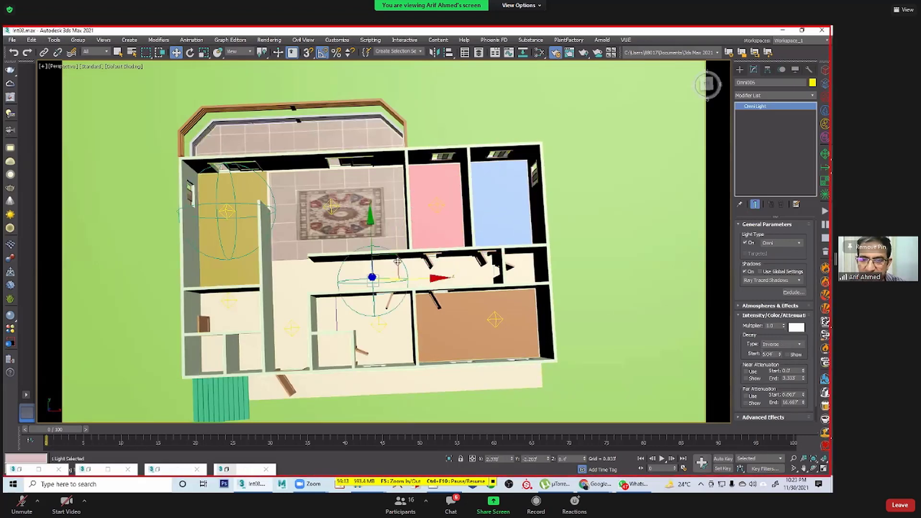
pyautogui.moveTo(397, 261); pyautogui.dragTo(526, 185)
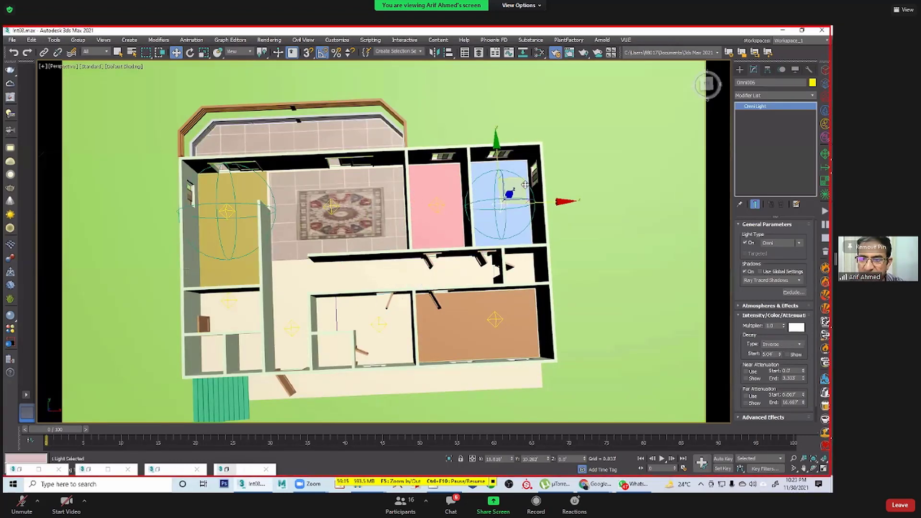
# Step: Move the entrance hallway's Omni light deeper into the house, level with the start of the side corridor
pyautogui.keyDown('alt'); pyautogui.moveTo(482, 293); pyautogui.dragTo(307, 320, button='middle'); pyautogui.keyUp('alt')
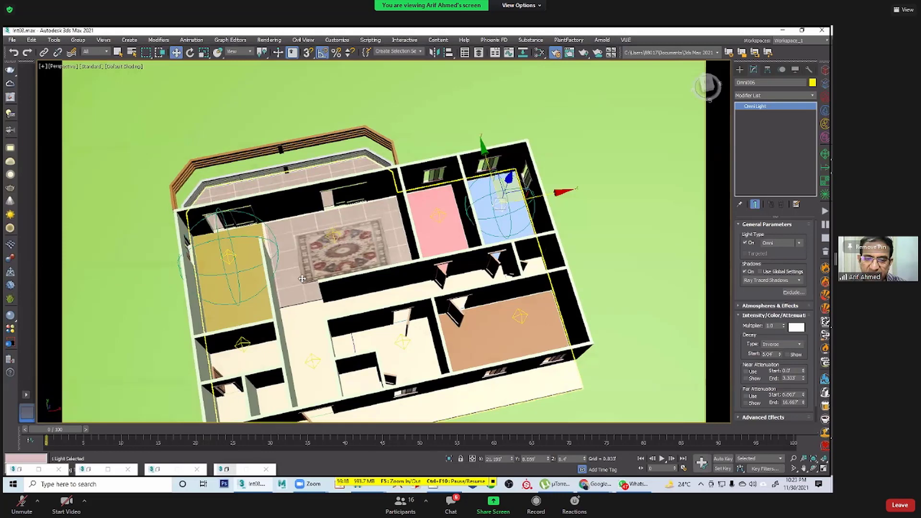
pyautogui.click(311, 359)
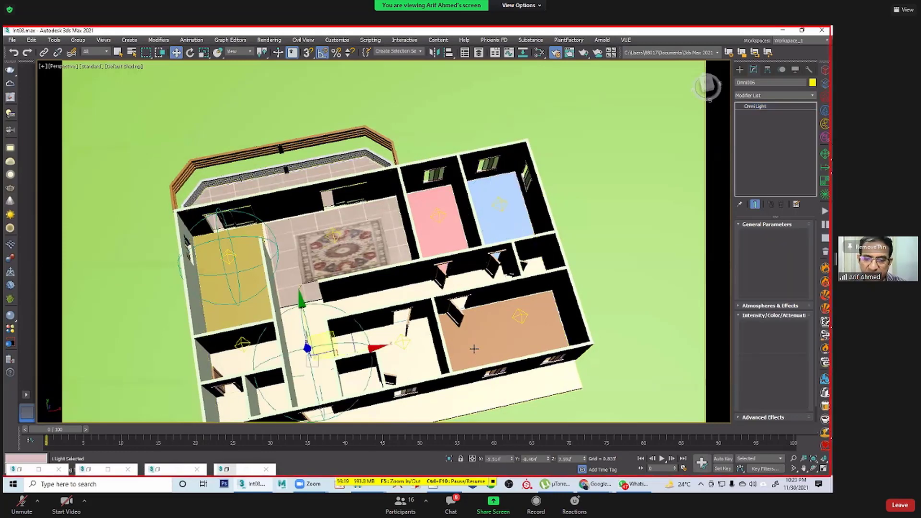
pyautogui.moveTo(474, 349); pyautogui.dragTo(459, 289)
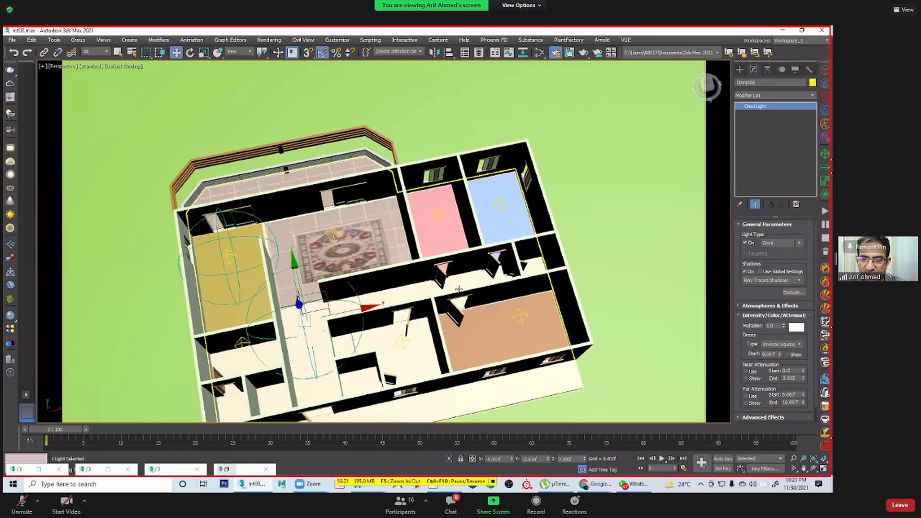
# Step: Copy the hallway's Omni light to the outside of the front wall, between the stairs and the entrance door
pyautogui.moveTo(458, 289)
pyautogui.keyDown('alt'); pyautogui.mouseDown(button='middle')
pyautogui.moveTo(459, 305)
pyautogui.moveTo(514, 289)
pyautogui.moveTo(367, 265)
pyautogui.moveTo(357, 252)
pyautogui.moveTo(274, 304)
pyautogui.mouseUp(button='middle'); pyautogui.keyUp('alt')
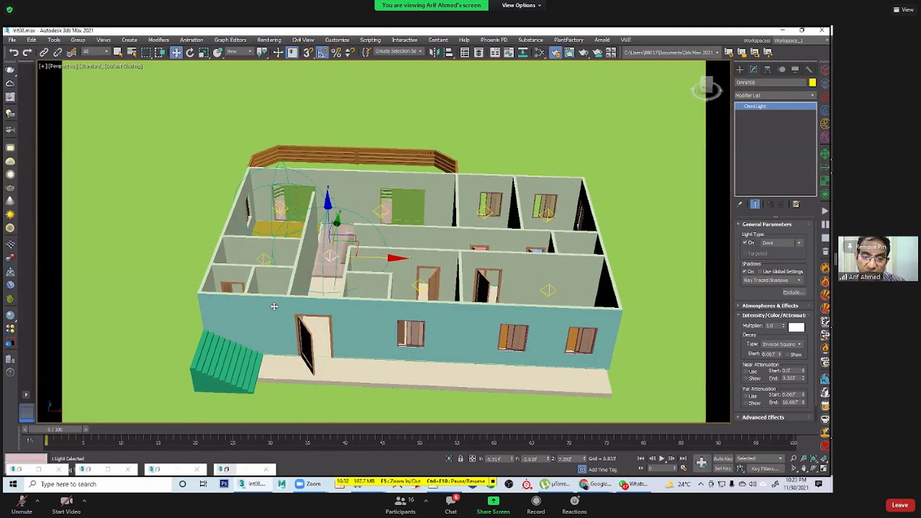
pyautogui.keyDown('shift'); pyautogui.moveTo(358, 243); pyautogui.dragTo(273, 306); pyautogui.keyUp('shift')
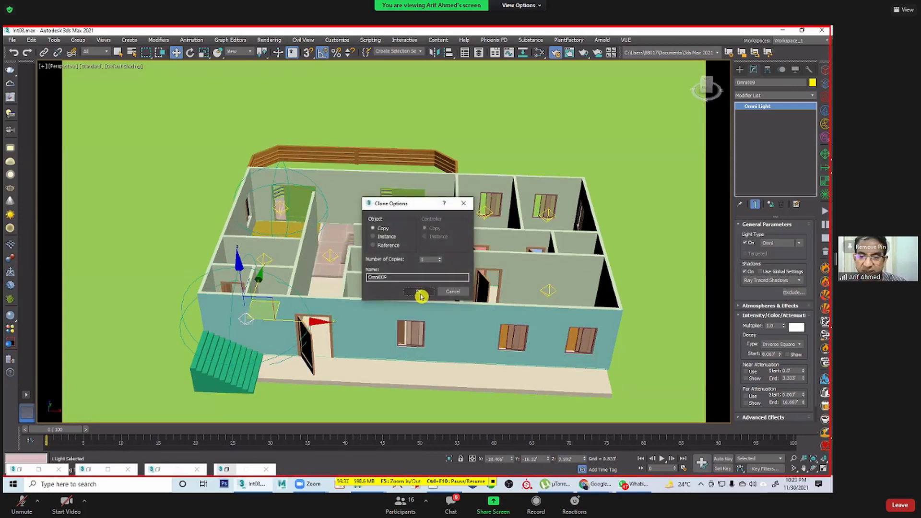
pyautogui.click(422, 294)
# Step: Render the house from a raised front corner view to check the outdoor light, and minimize the render window
pyautogui.keyDown('alt'); pyautogui.moveTo(393, 310); pyautogui.dragTo(586, 66, button='middle'); pyautogui.keyUp('alt')
pyautogui.keyDown('alt'); pyautogui.moveTo(644, 139); pyautogui.dragTo(644, 138, button='middle'); pyautogui.keyUp('alt')
pyautogui.hotkey('shift', 'q')
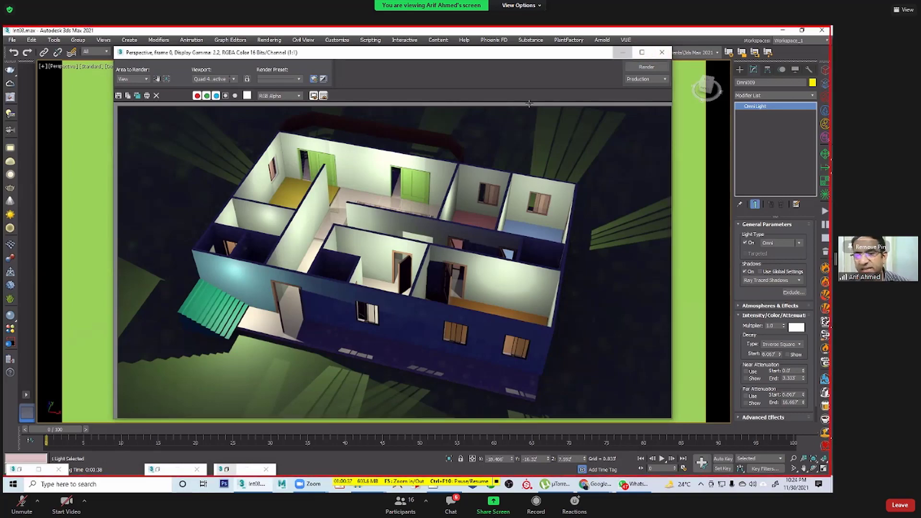
pyautogui.click(622, 53)
pyautogui.keyDown('alt'); pyautogui.moveTo(428, 252); pyautogui.dragTo(413, 276, button='middle'); pyautogui.keyUp('alt')
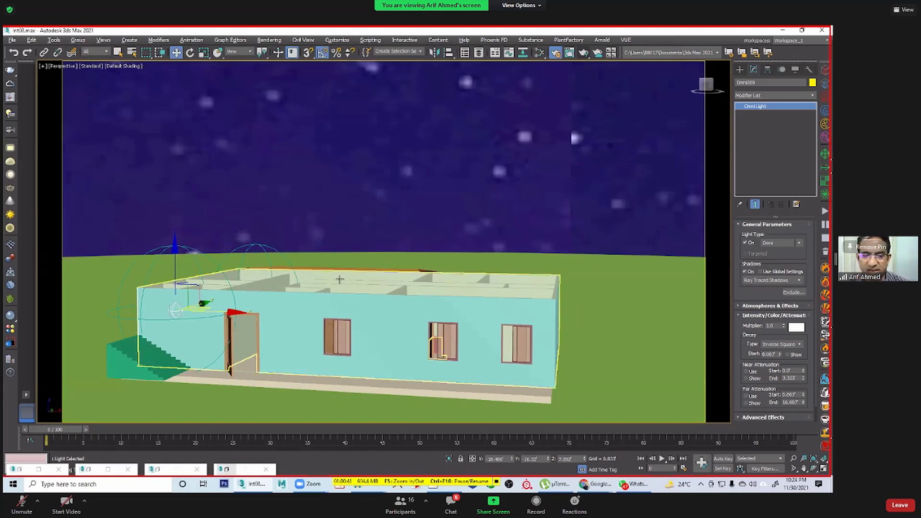
pyautogui.keyDown('shift'); pyautogui.moveTo(177, 273); pyautogui.dragTo(182, 103); pyautogui.keyUp('shift')
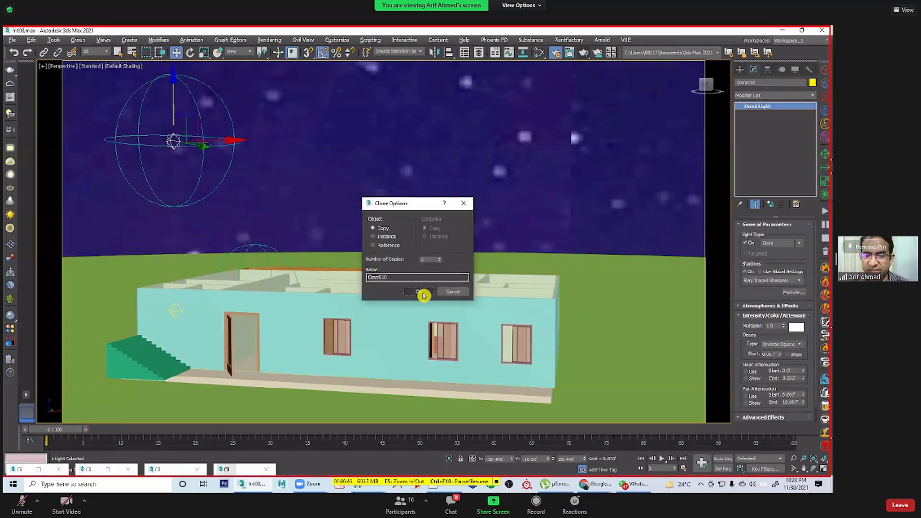
pyautogui.click(420, 290)
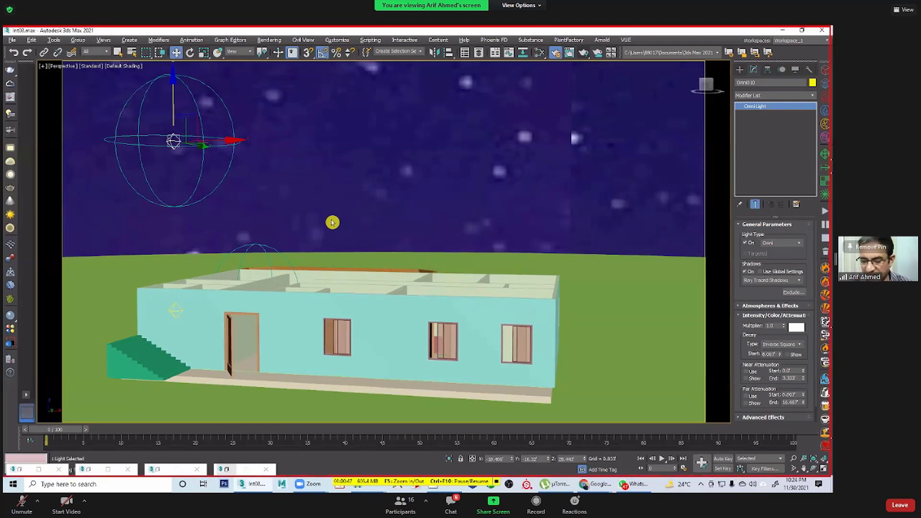
pyautogui.click(332, 222)
# Step: Create a Target Direct light in the Left view, from high in front of the house down to just below the ground
pyautogui.hotkey('alt', 'w')
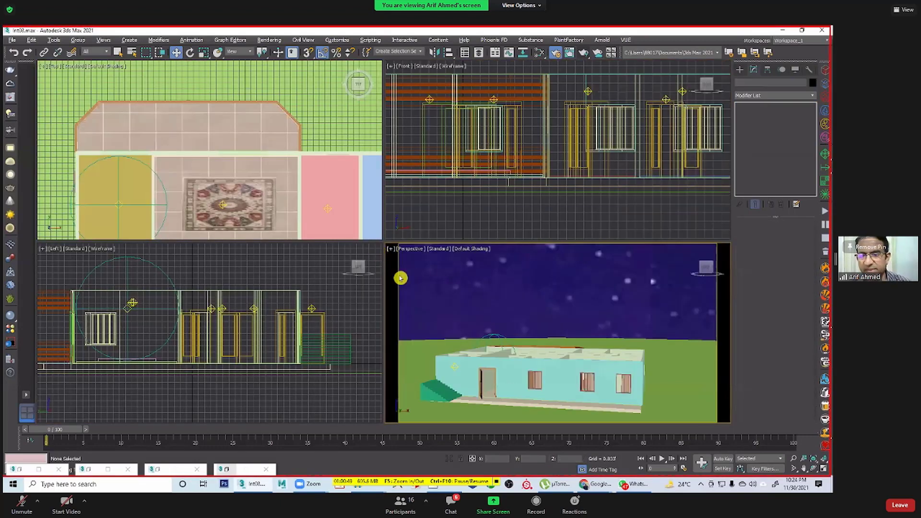
pyautogui.scroll(-5, 315, 196)
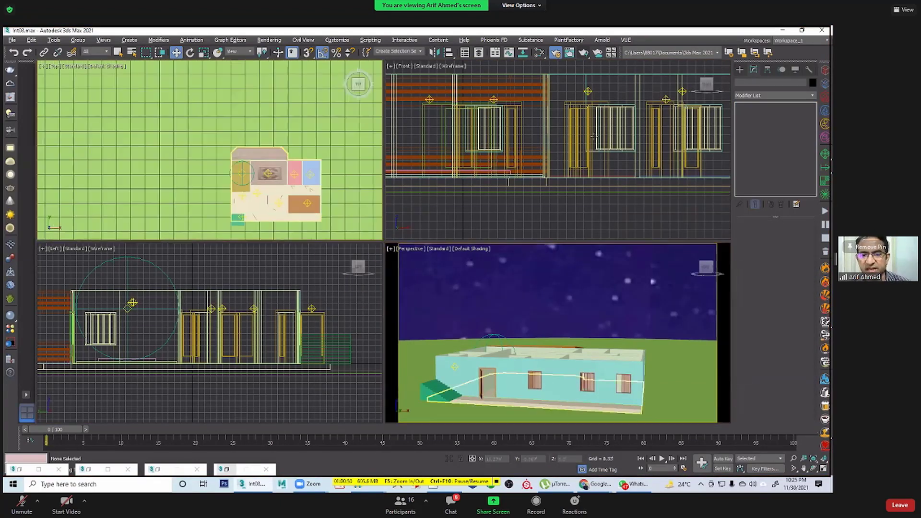
pyautogui.click(739, 69)
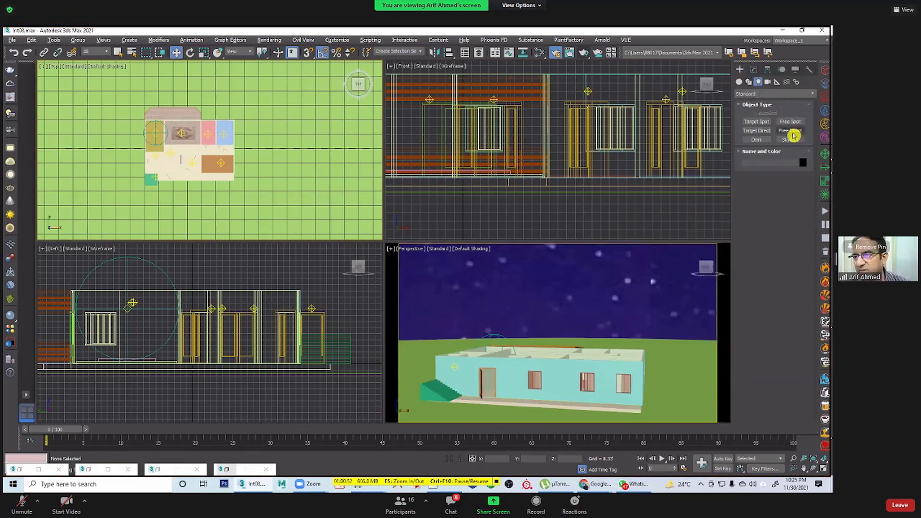
pyautogui.click(756, 131)
pyautogui.moveTo(233, 156); pyautogui.dragTo(222, 164, button='middle')
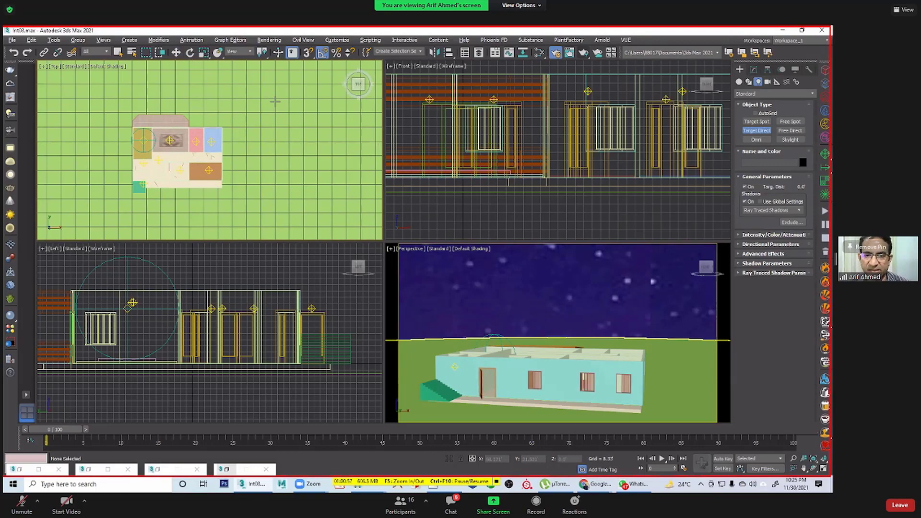
pyautogui.scroll(-6, 227, 373)
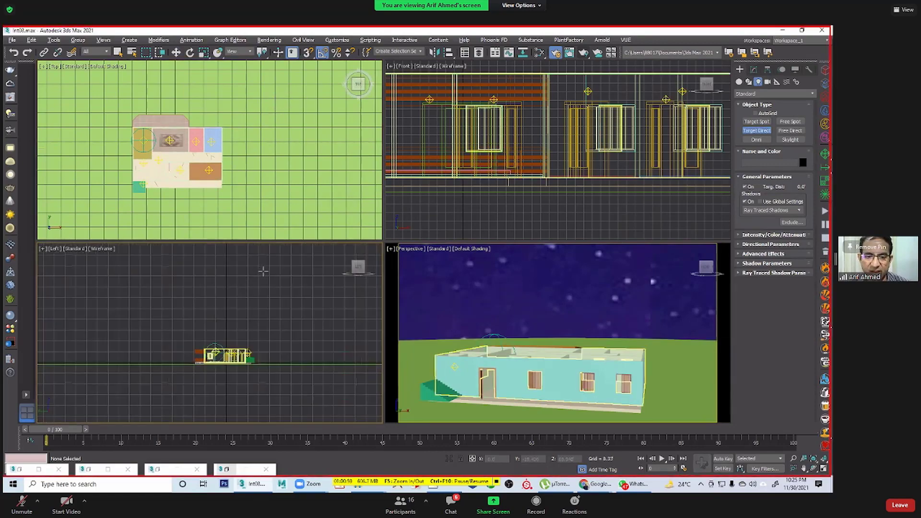
pyautogui.moveTo(264, 269); pyautogui.dragTo(219, 370)
pyautogui.rightClick(318, 297)
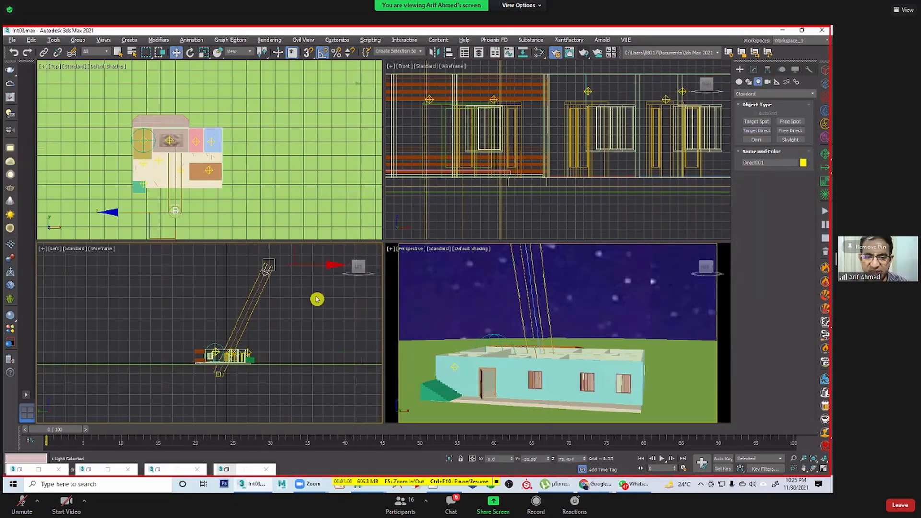
# Step: Widen the directional light's Hotspot/Beam to about 146' so its cone spans the whole house and surrounding ground
pyautogui.click(755, 72)
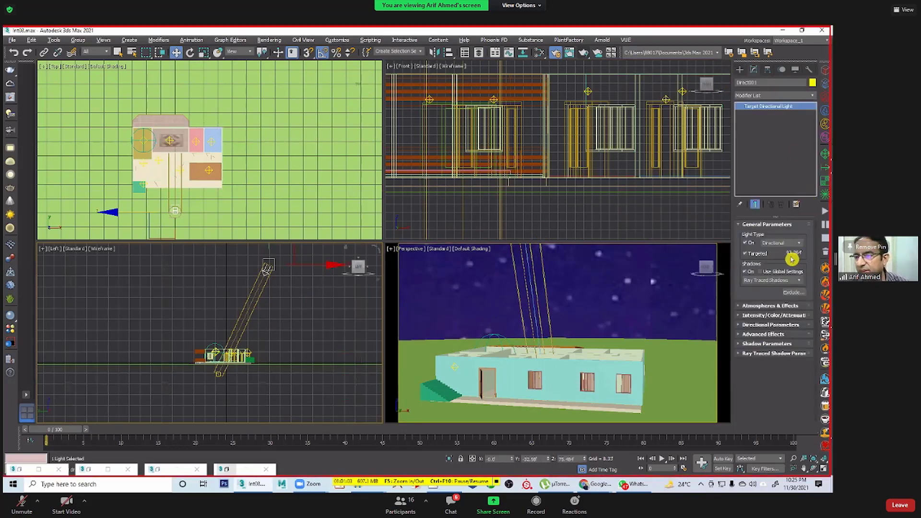
pyautogui.click(771, 325)
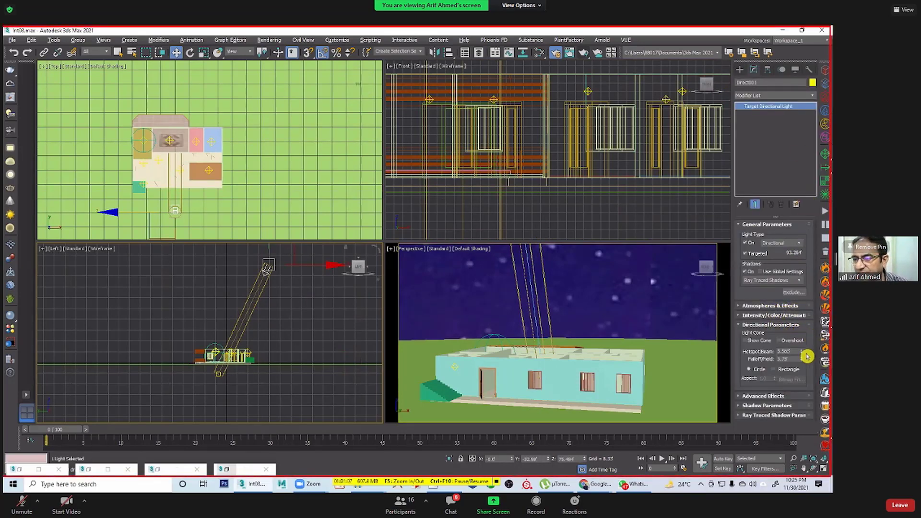
pyautogui.moveTo(807, 356); pyautogui.dragTo(782, 65)
# Step: Set the directional light's intensity multiplier to 0.3
pyautogui.click(768, 306)
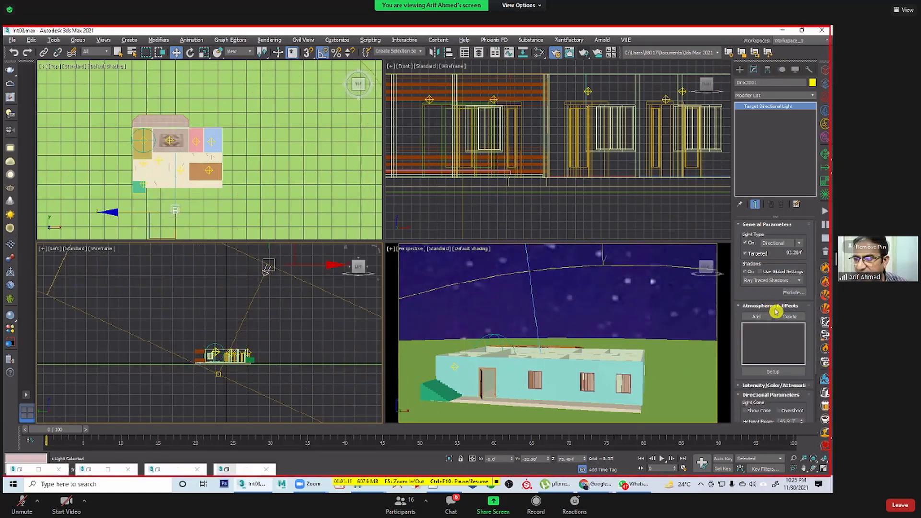
pyautogui.click(764, 307)
pyautogui.click(765, 316)
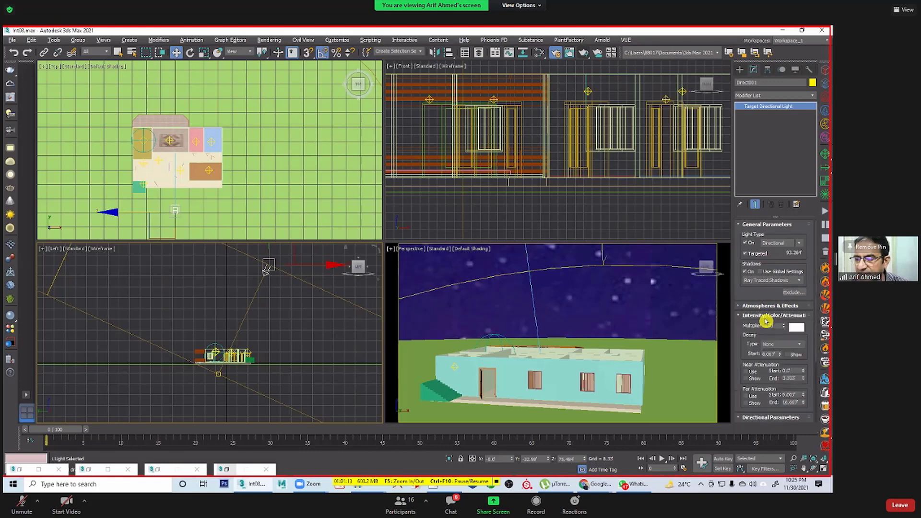
pyautogui.press('BackSpace')
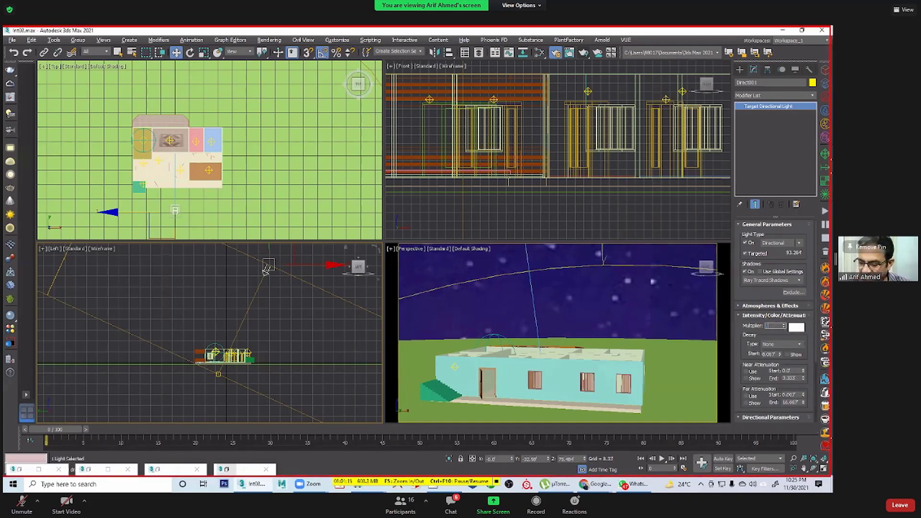
pyautogui.write('0.3')
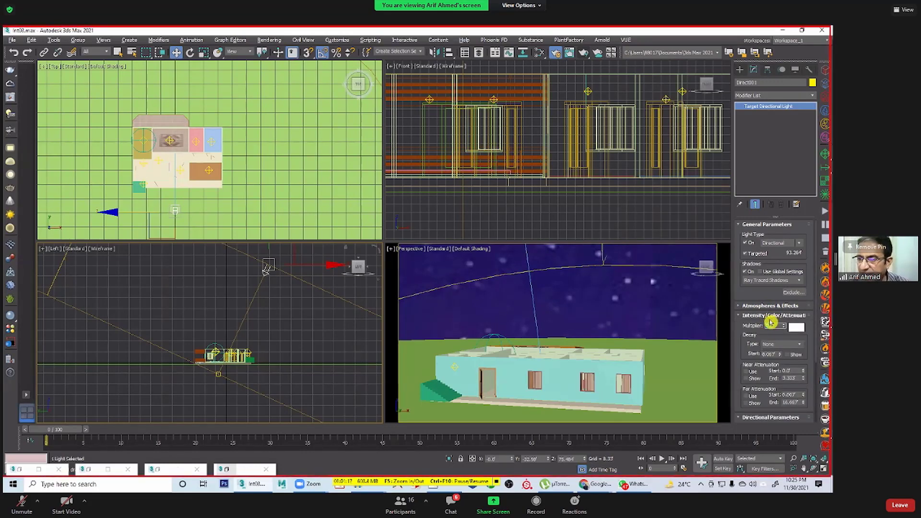
pyautogui.press('Return')
# Step: Sample the night sky's dark blue as the directional light's color and whiten it to a muted grey-blue
pyautogui.click(796, 329)
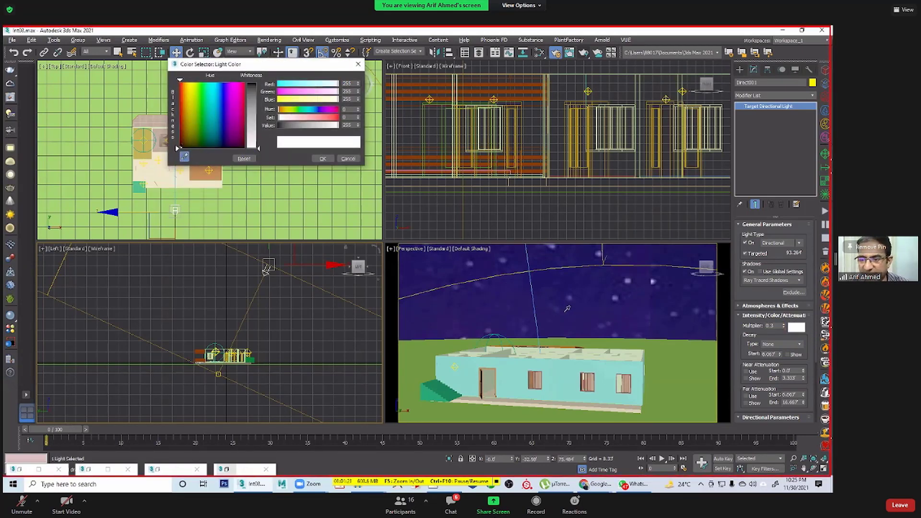
pyautogui.click(566, 311)
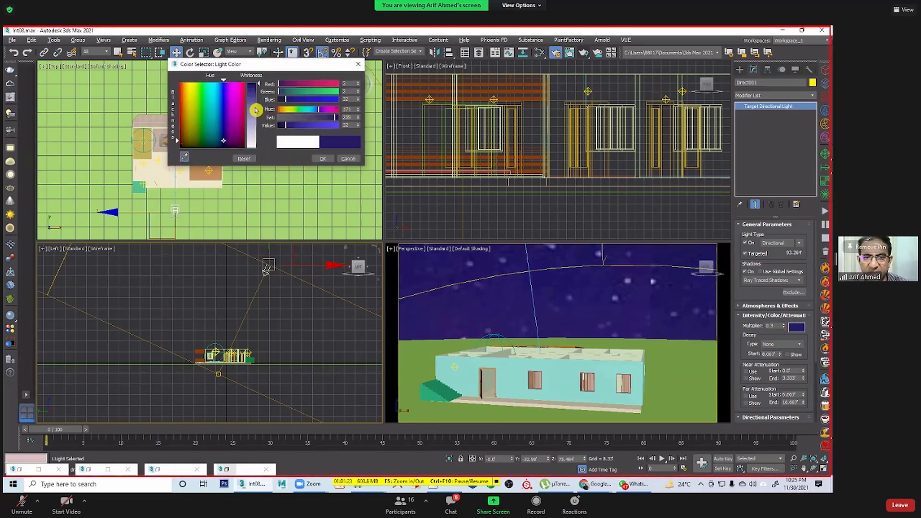
pyautogui.moveTo(255, 110); pyautogui.dragTo(255, 101)
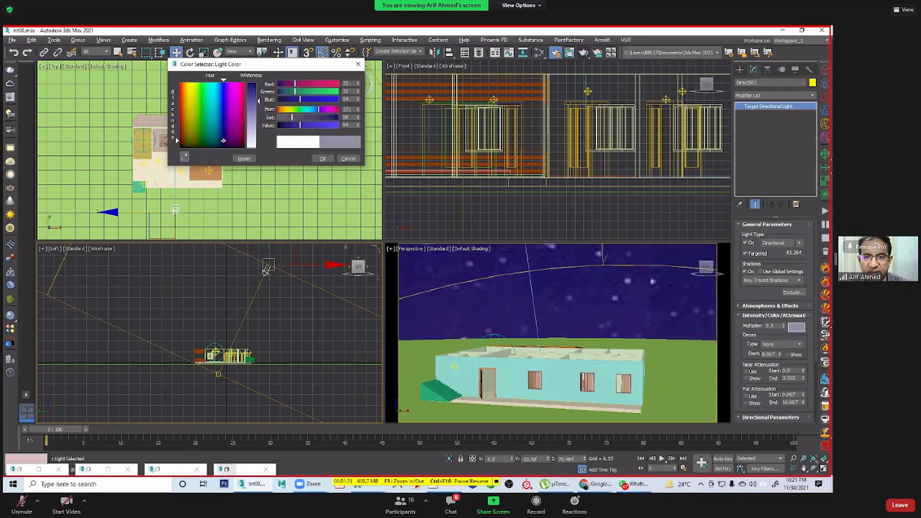
pyautogui.click(325, 159)
# Step: Select the green ground in the perspective view and create a new Standard (Legacy) material for it in the Material Editor
pyautogui.moveTo(496, 292); pyautogui.dragTo(575, 305, button='middle')
pyautogui.hotkey('alt', 'w')
pyautogui.click(623, 257)
pyautogui.press('m')
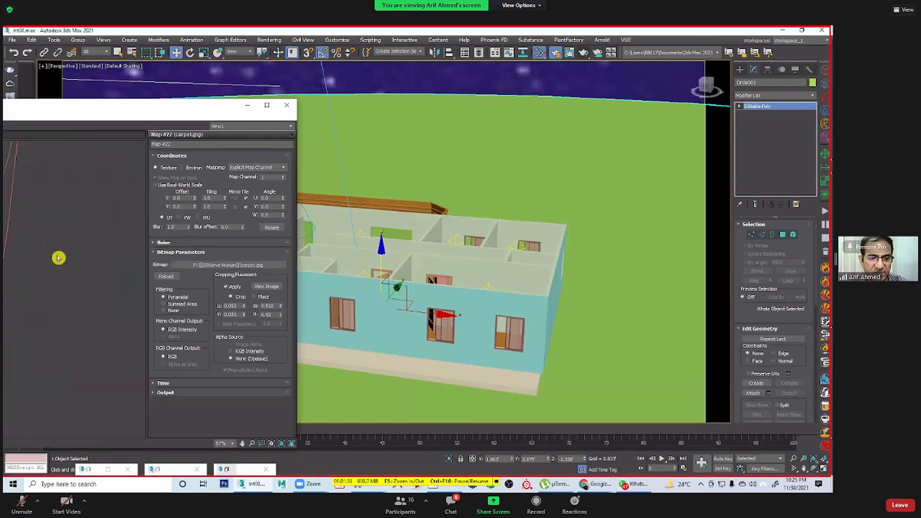
pyautogui.rightClick(57, 257)
pyautogui.moveTo(110, 270)
pyautogui.moveTo(175, 276)
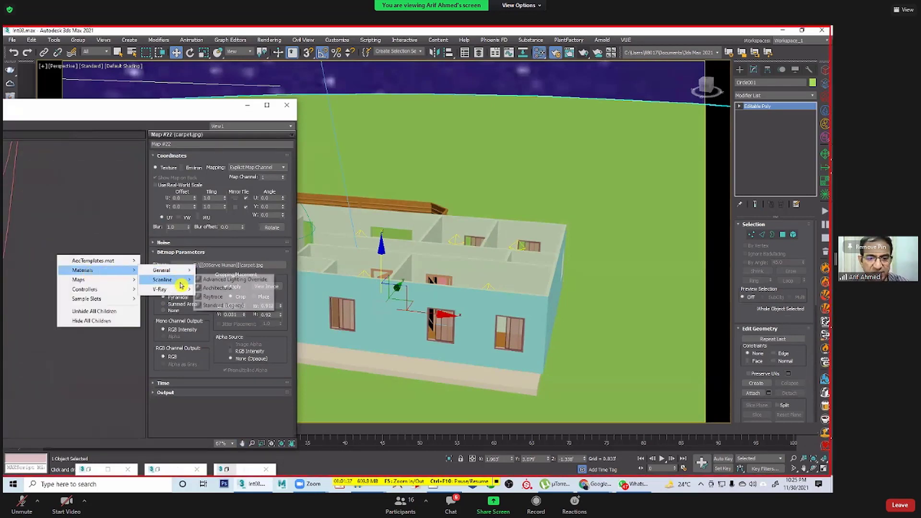
pyautogui.click(229, 309)
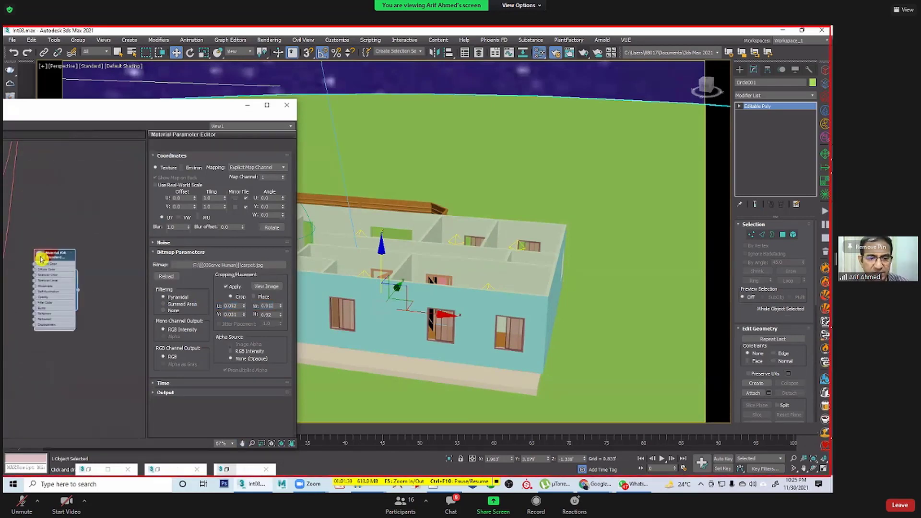
pyautogui.doubleClick(42, 260)
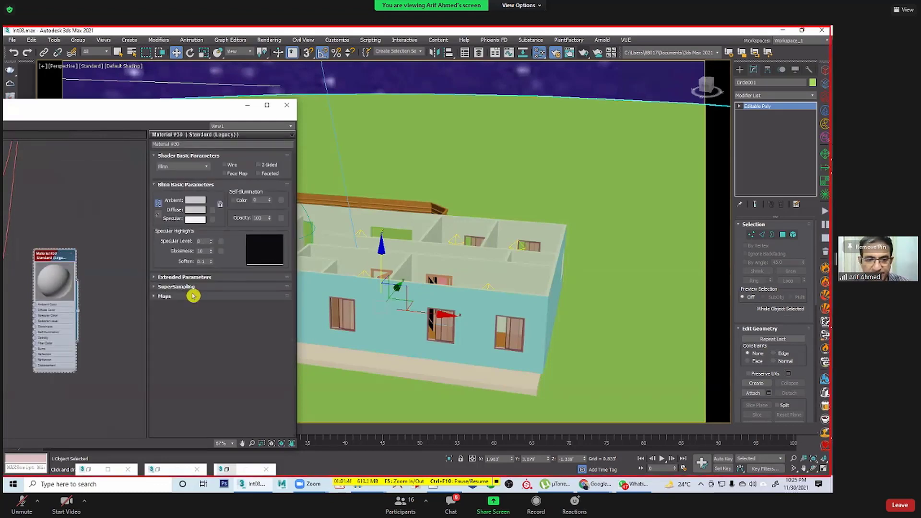
# Step: Load grass seamless.jpg from the test tex folder as the material's diffuse bitmap and assign the material to the ground
pyautogui.click(212, 211)
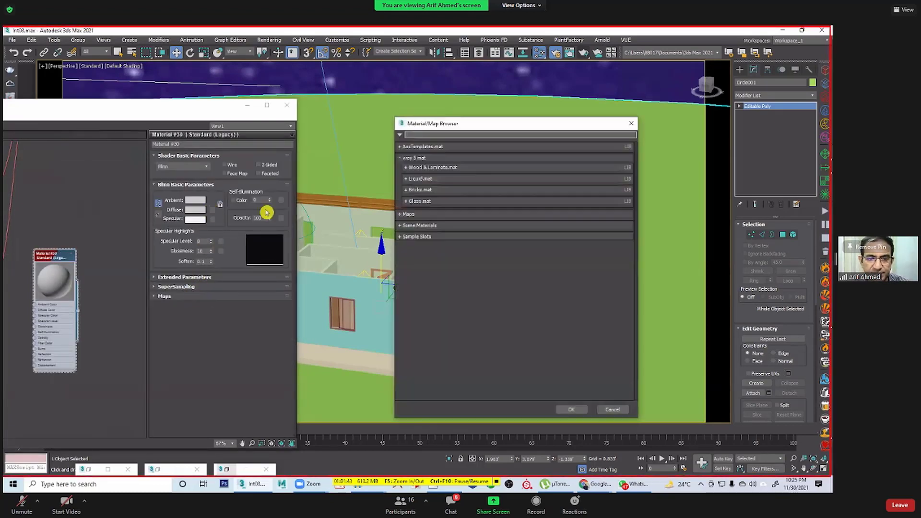
pyautogui.write('bit')
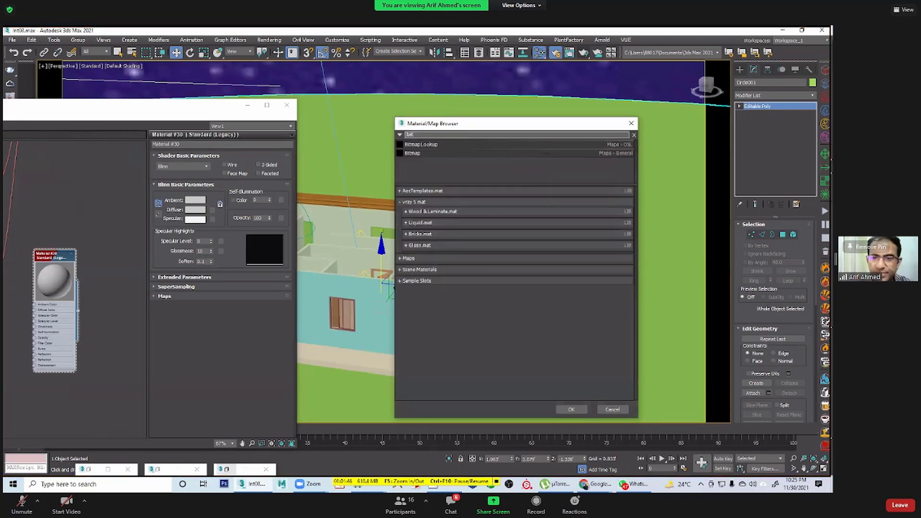
pyautogui.doubleClick(417, 152)
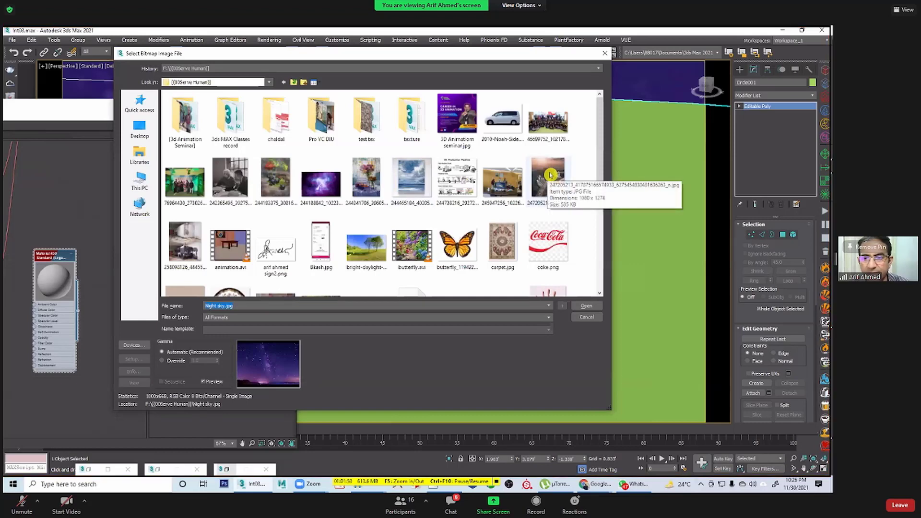
pyautogui.scroll(-5, 549, 167)
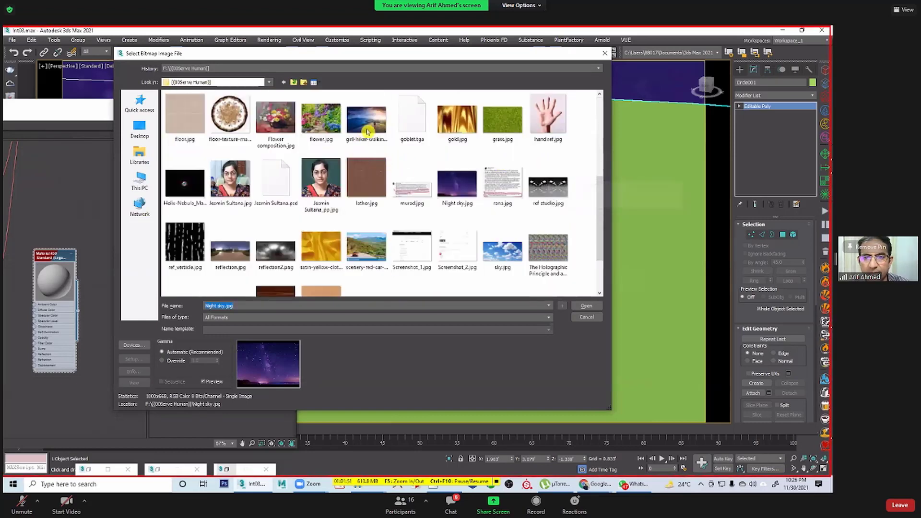
pyautogui.scroll(-3, 367, 134)
pyautogui.scroll(8, 550, 182)
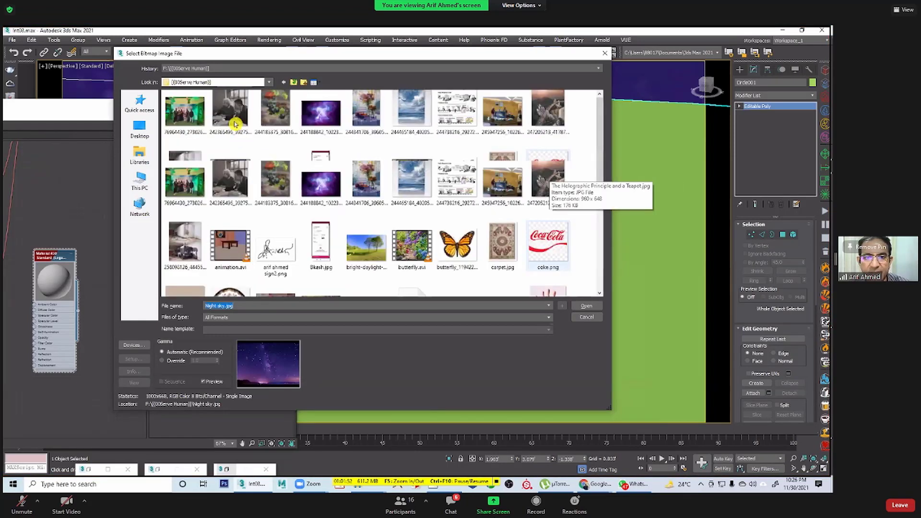
pyautogui.doubleClick(366, 118)
pyautogui.click(233, 118)
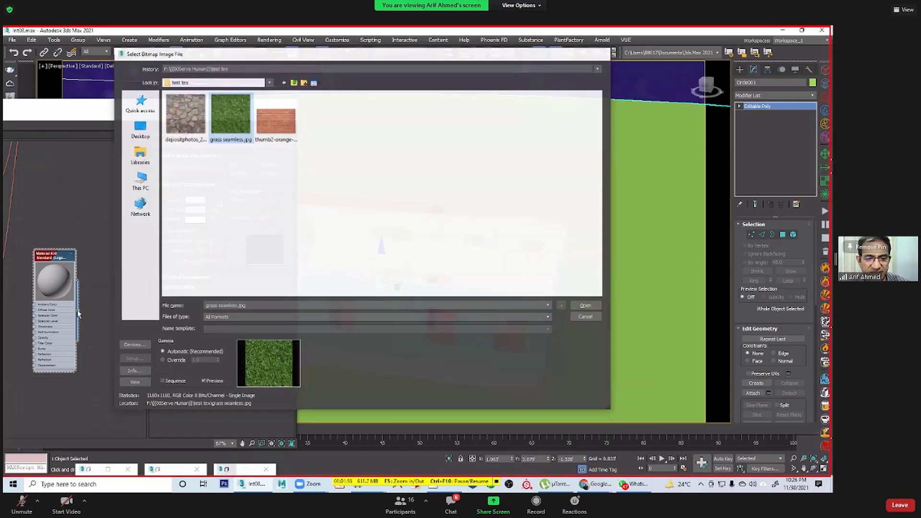
pyautogui.click(586, 306)
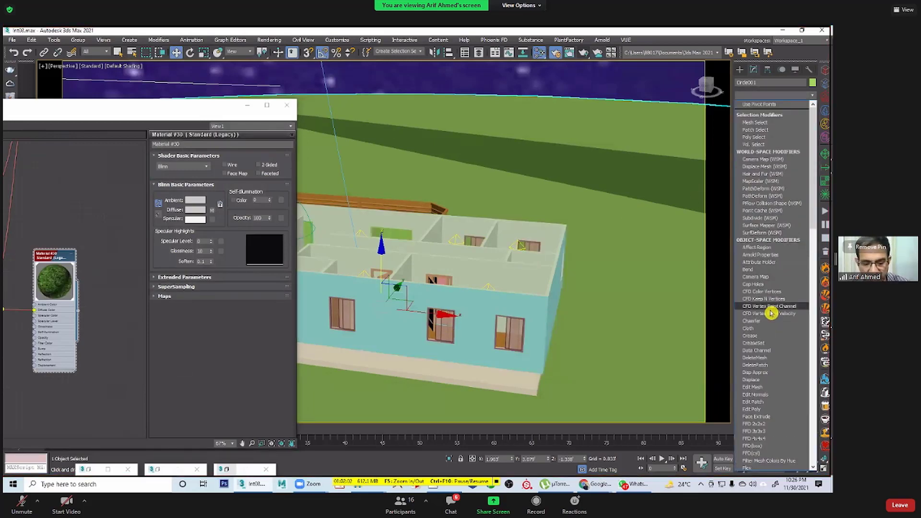
# Step: Add a UVW Map modifier to the ground and set both U Tile and V Tile to 10
pyautogui.press('u')
pyautogui.click(773, 377)
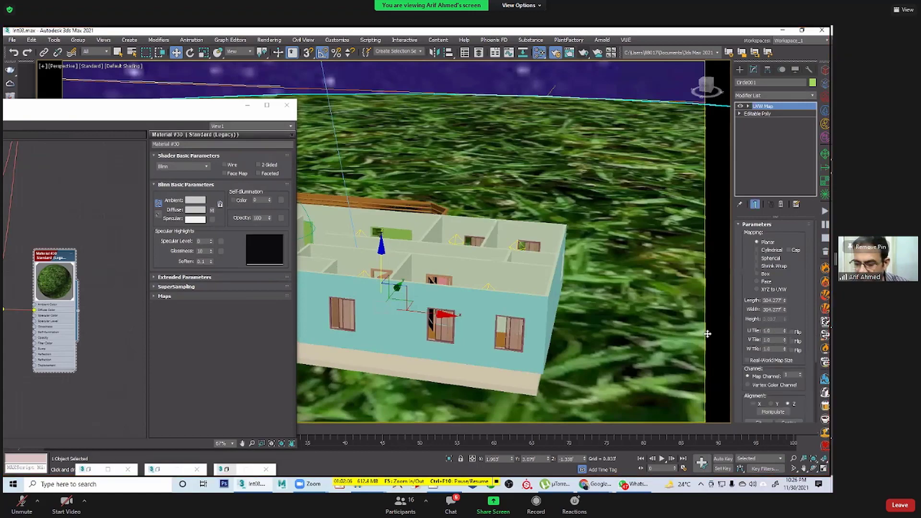
pyautogui.click(772, 330)
pyautogui.press('Return')
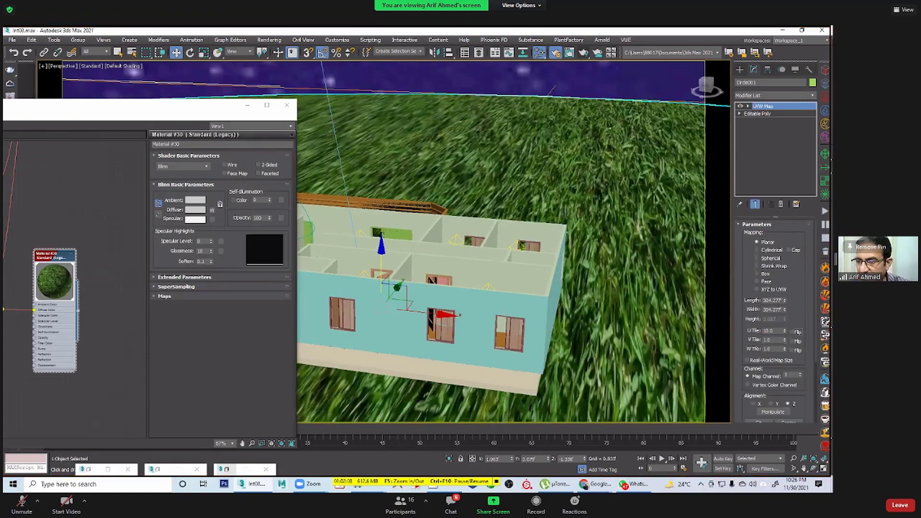
pyautogui.click(770, 339)
pyautogui.write('10')
pyautogui.press('Return')
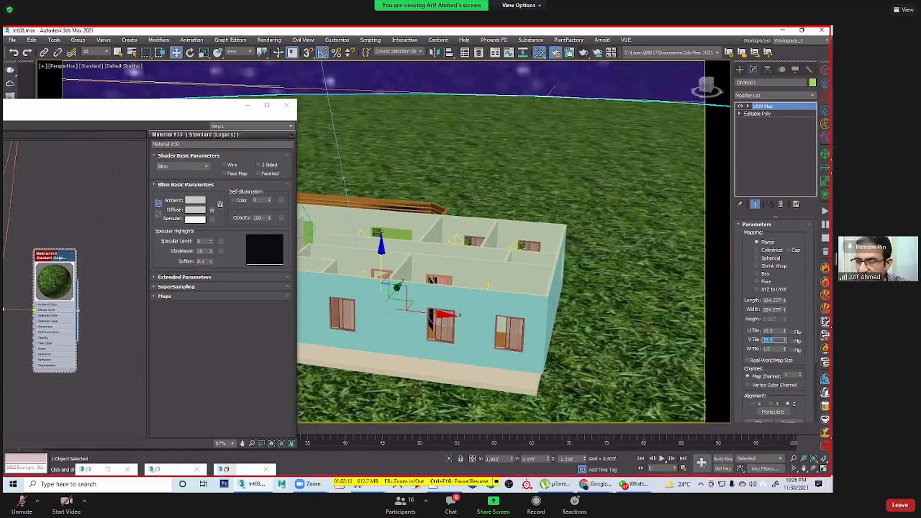
# Step: Set both U Tile and V Tile of the ground's UVW Map to 20
pyautogui.moveTo(775, 331); pyautogui.dragTo(721, 337)
pyautogui.write('20')
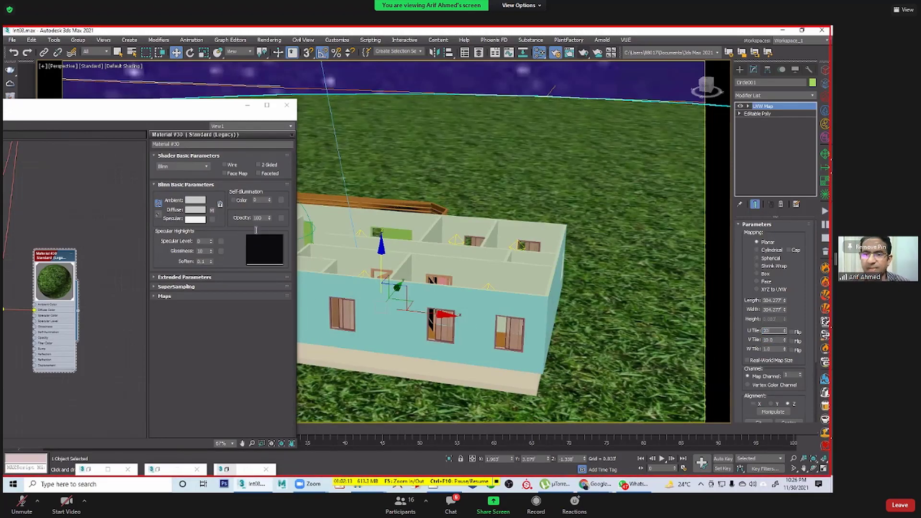
pyautogui.press('Tab')
pyautogui.press('Tab')
pyautogui.write('20')
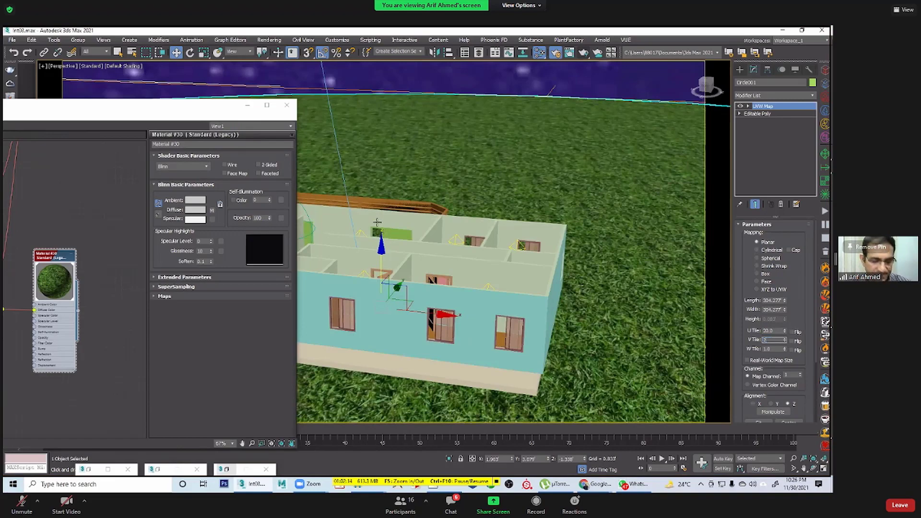
pyautogui.press('Return')
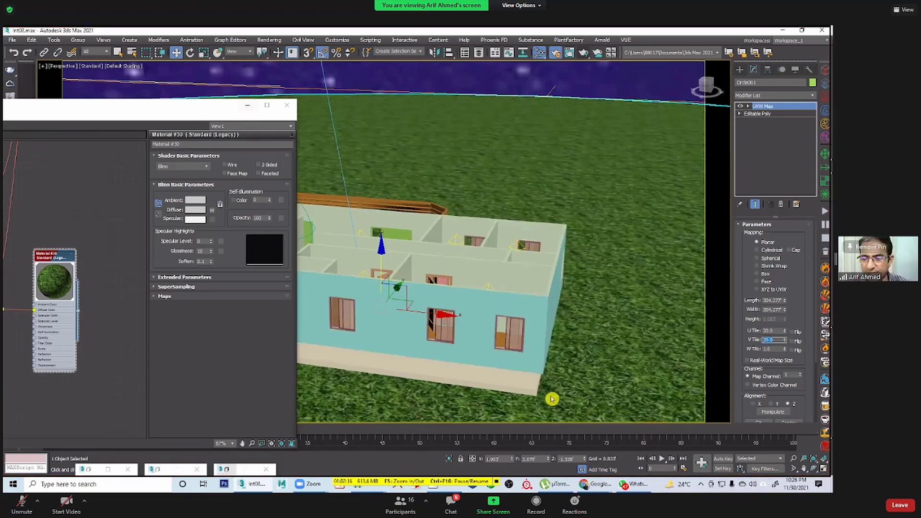
# Step: Put the Material Editor away and save the scene as the incremented file Int09.max
pyautogui.press('m')
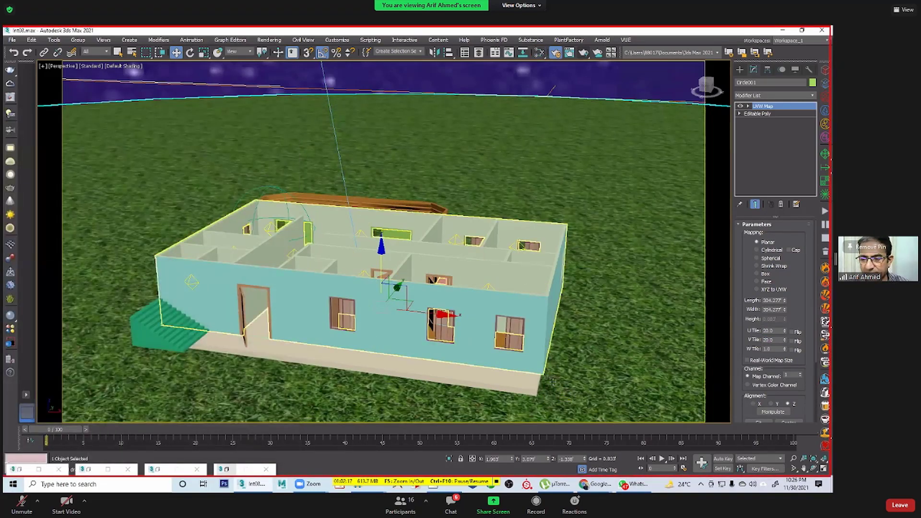
pyautogui.press('m')
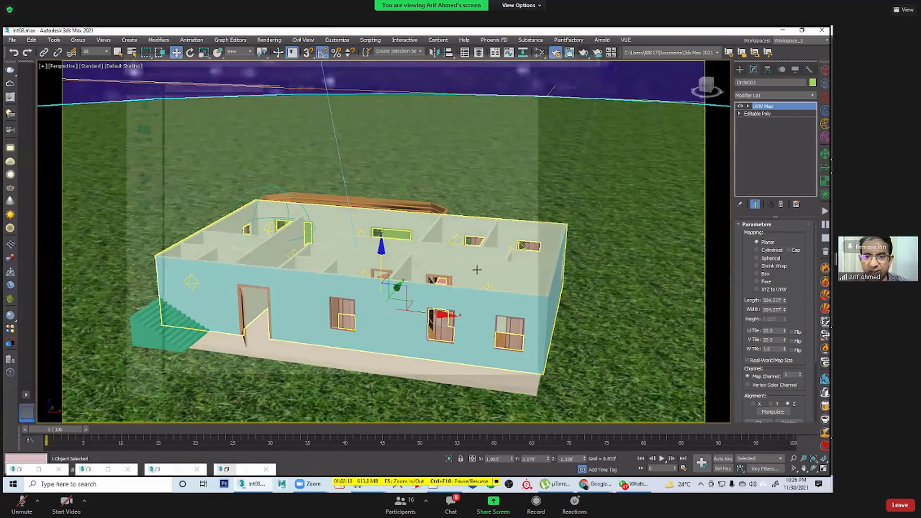
pyautogui.hotkey('ctrl', 'shift', 's')
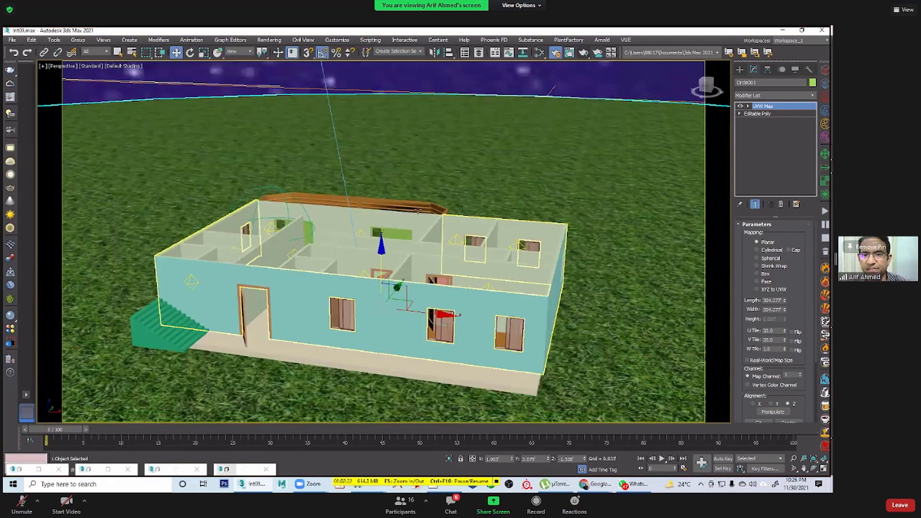
# Step: Render the perspective view of the house from above and examine the enlarged image for lighting and grass texture
pyautogui.keyDown('alt'); pyautogui.moveTo(620, 104); pyautogui.dragTo(669, 210, button='middle'); pyautogui.keyUp('alt')
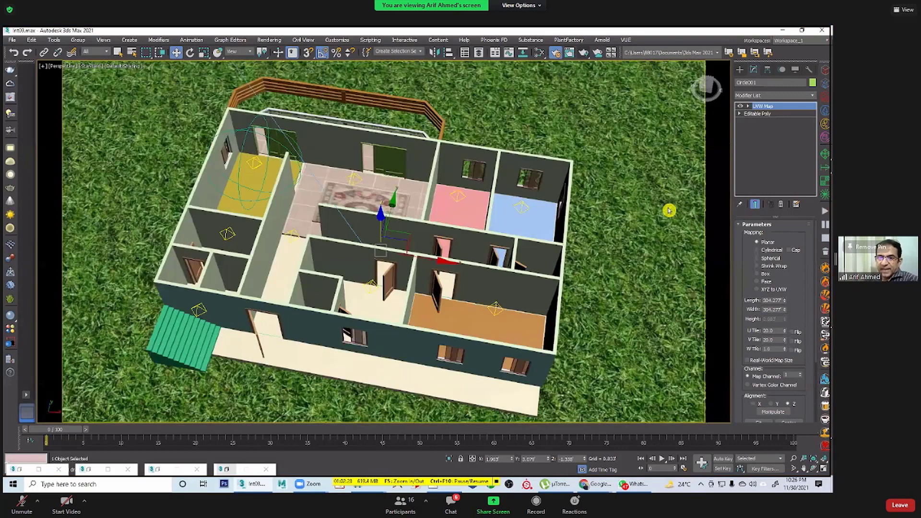
pyautogui.hotkey('shift', 'q')
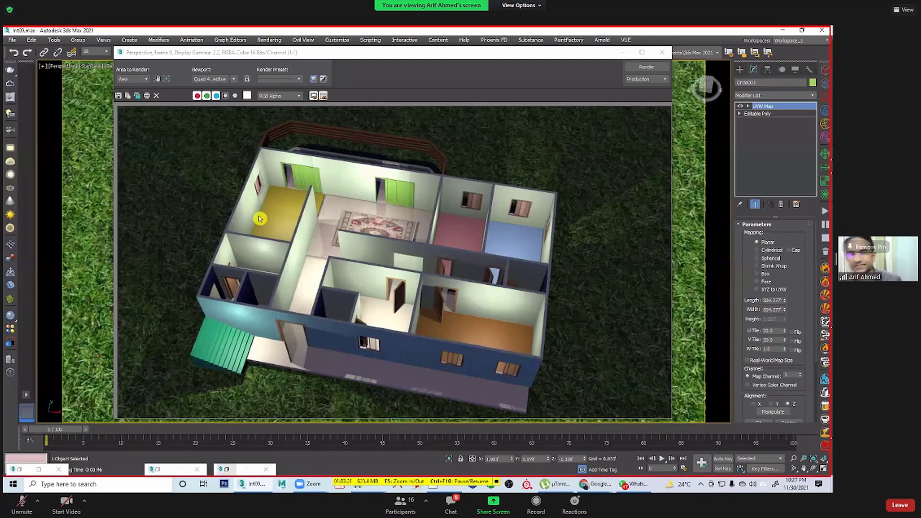
pyautogui.click(642, 52)
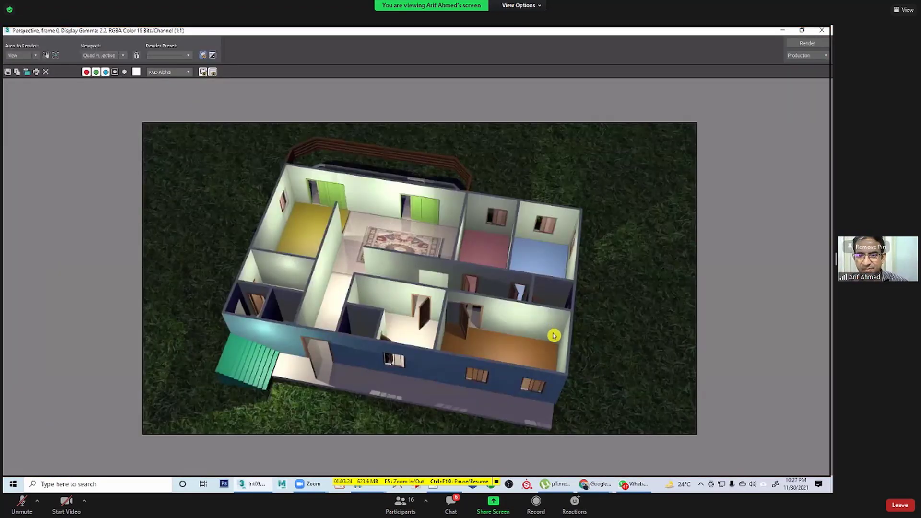
pyautogui.scroll(1, 554, 336)
pyautogui.scroll(-1, 534, 303)
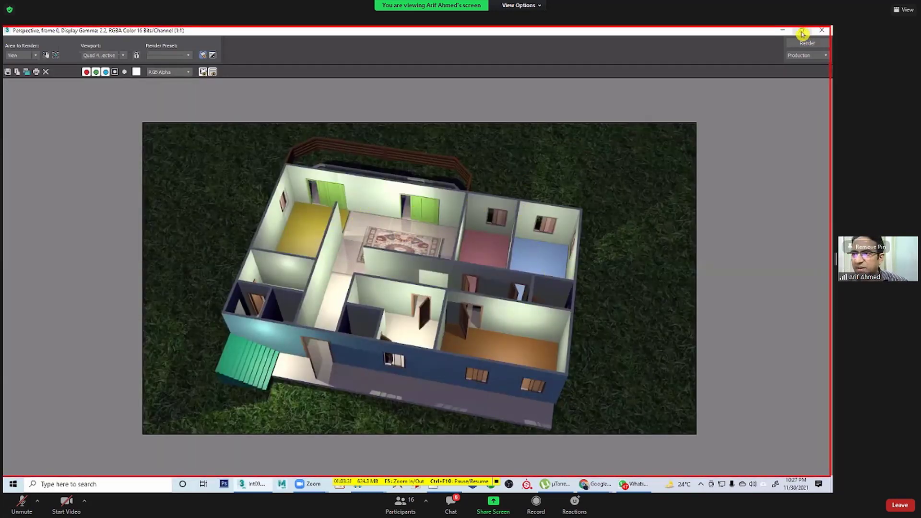
pyautogui.click(802, 33)
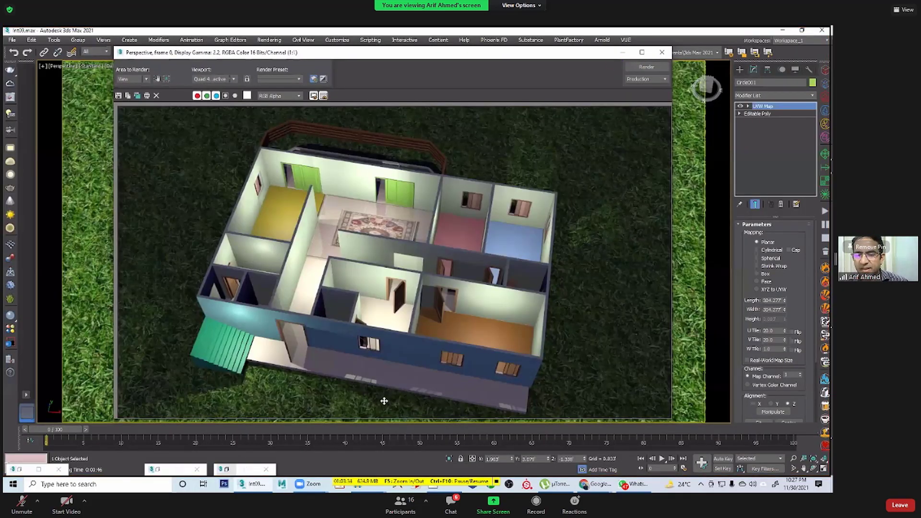
pyautogui.click(752, 122)
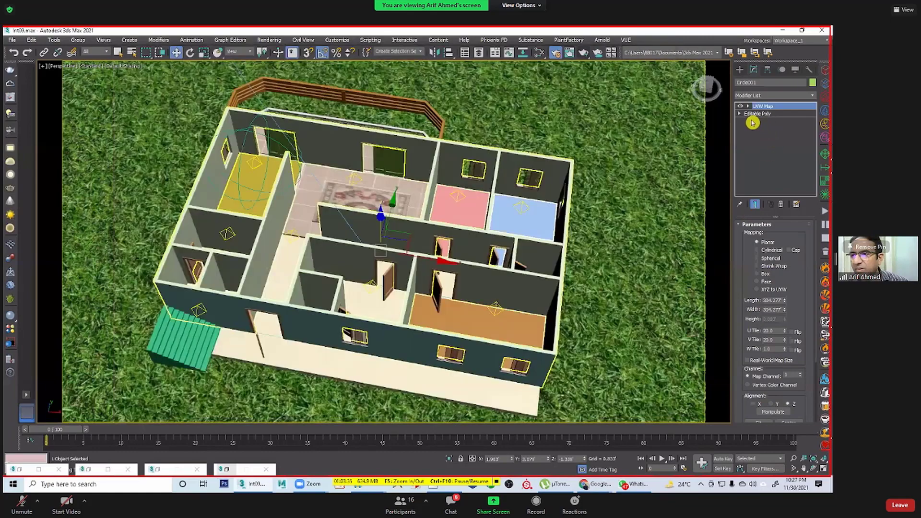
# Step: Extend the extruded floor slab far out in front of the house by moving the two front vertices of its line
pyautogui.hotkey('ctrl', 'z')
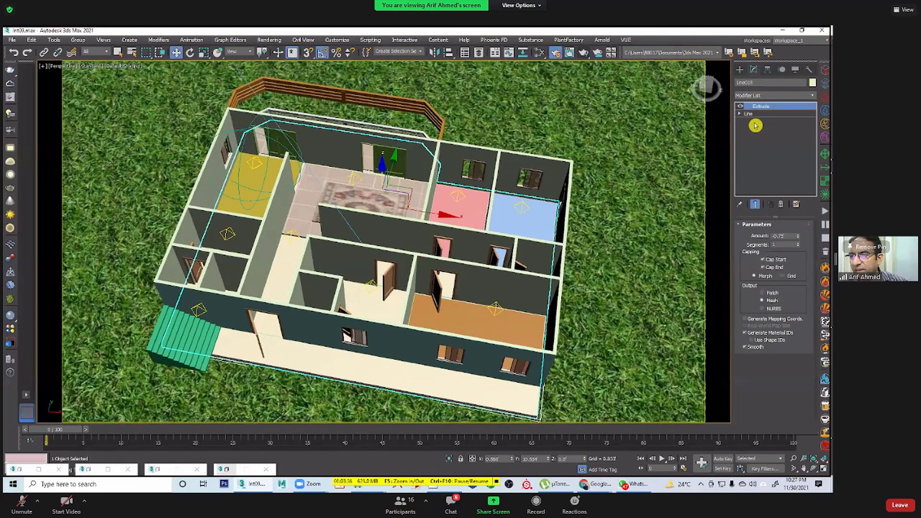
pyautogui.click(756, 122)
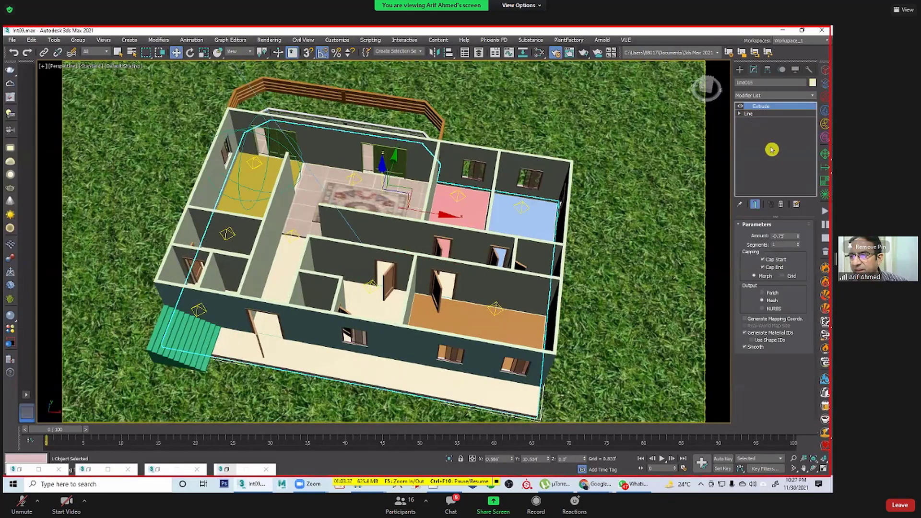
pyautogui.click(757, 206)
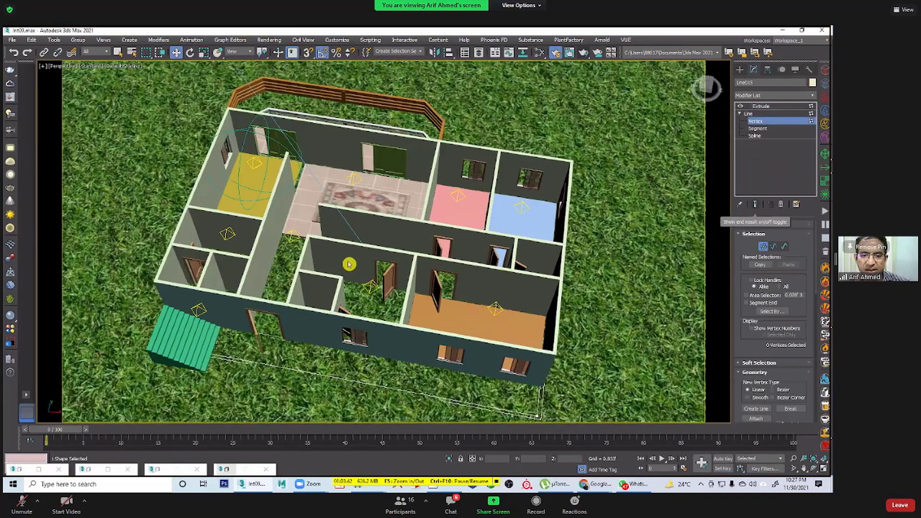
pyautogui.click(755, 204)
pyautogui.moveTo(634, 394); pyautogui.dragTo(652, 341, button='middle')
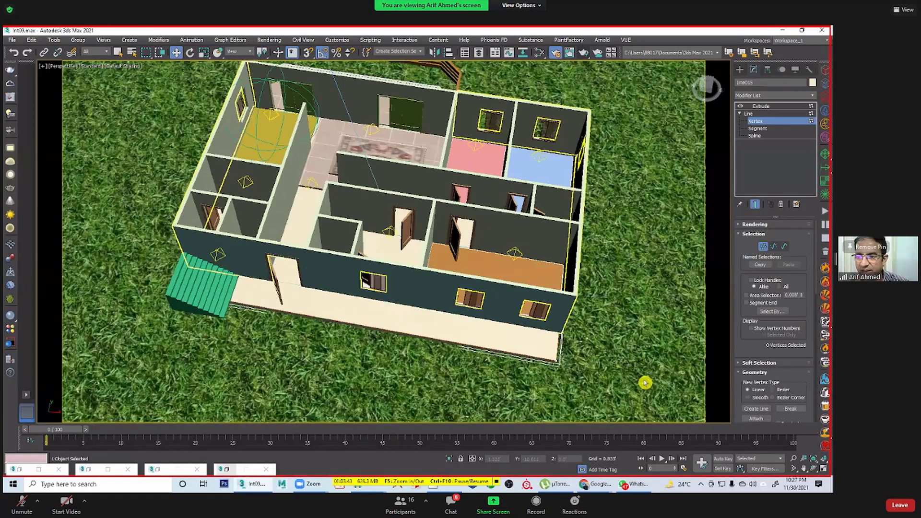
pyautogui.moveTo(604, 318); pyautogui.dragTo(593, 224, button='middle')
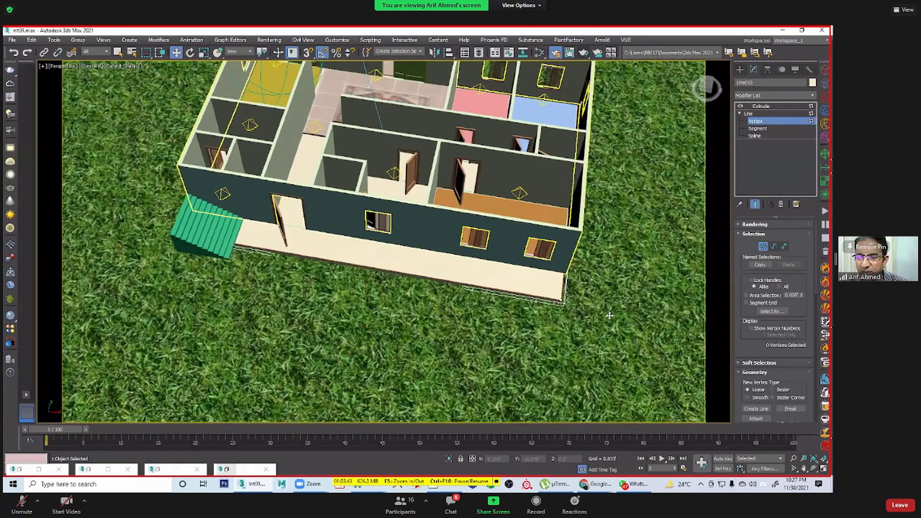
pyautogui.keyDown('alt'); pyautogui.moveTo(627, 379); pyautogui.dragTo(637, 413, button='middle'); pyautogui.keyUp('alt')
pyautogui.hotkey('ctrl', 'z')
pyautogui.hotkey('ctrl', 'z')
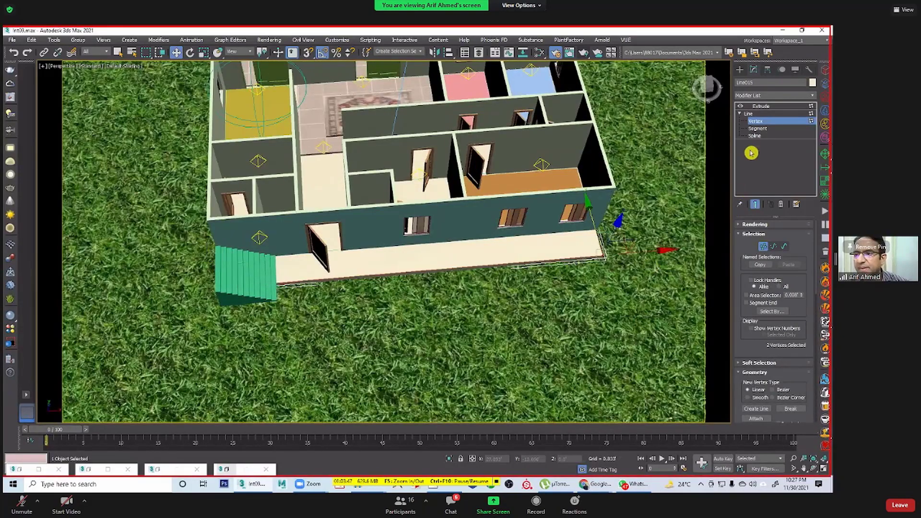
pyautogui.hotkey('ctrl', 'z')
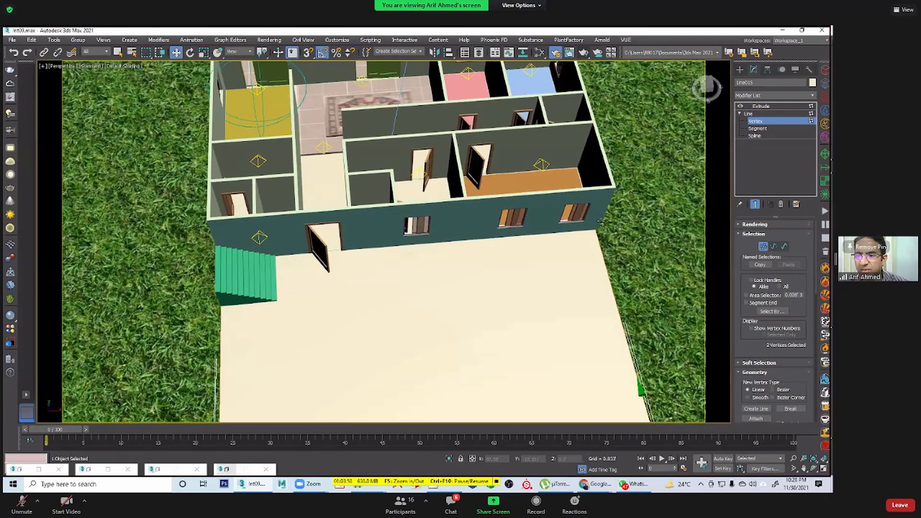
pyautogui.press('1')
pyautogui.click(481, 317)
pyautogui.click(625, 297)
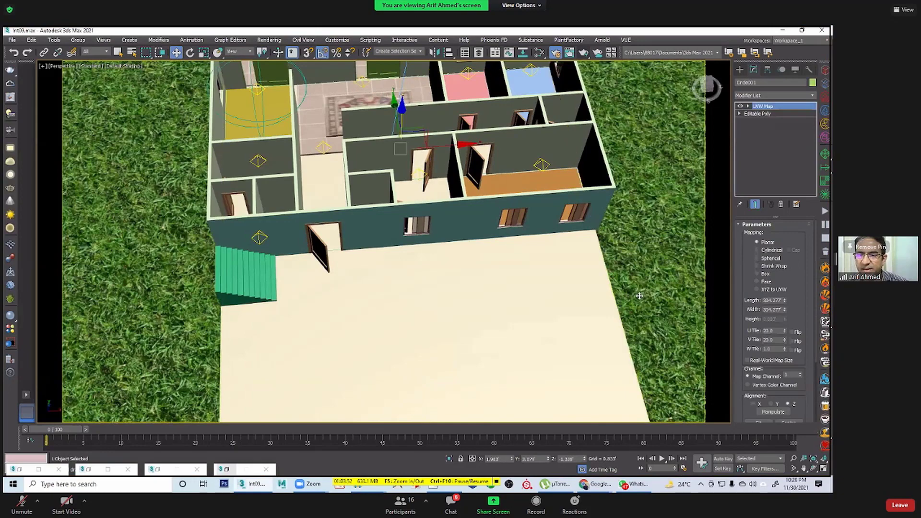
# Step: Examine the extended floor slab and the house from above and from ground level
pyautogui.scroll(-5, 612, 283)
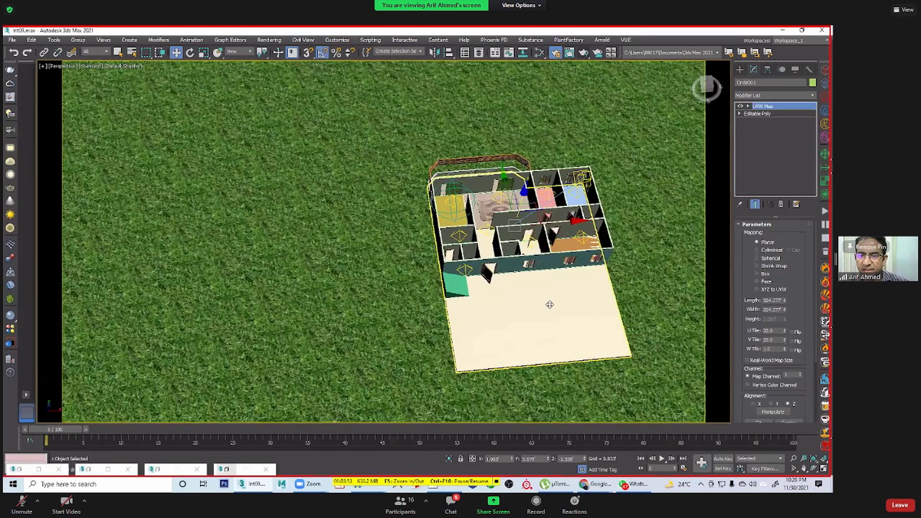
pyautogui.scroll(4, 548, 304)
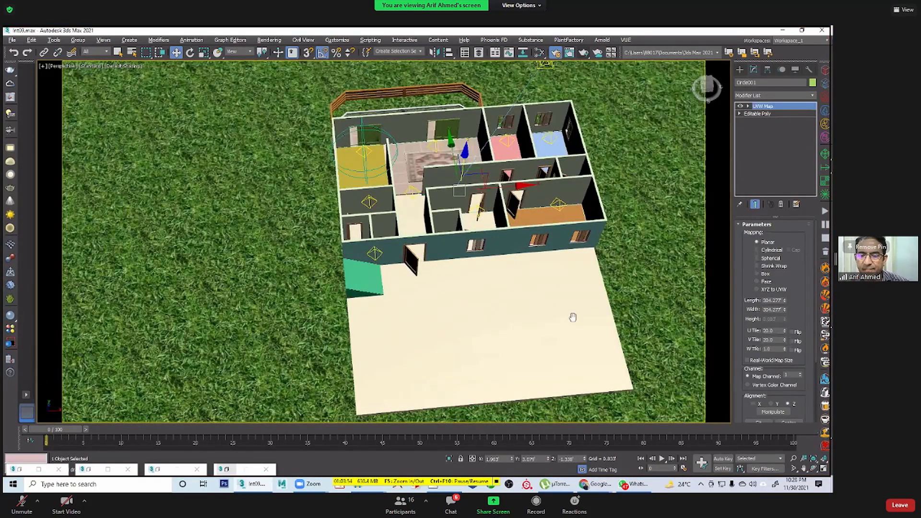
pyautogui.keyDown('alt'); pyautogui.moveTo(573, 313); pyautogui.dragTo(540, 335, button='middle'); pyautogui.keyUp('alt')
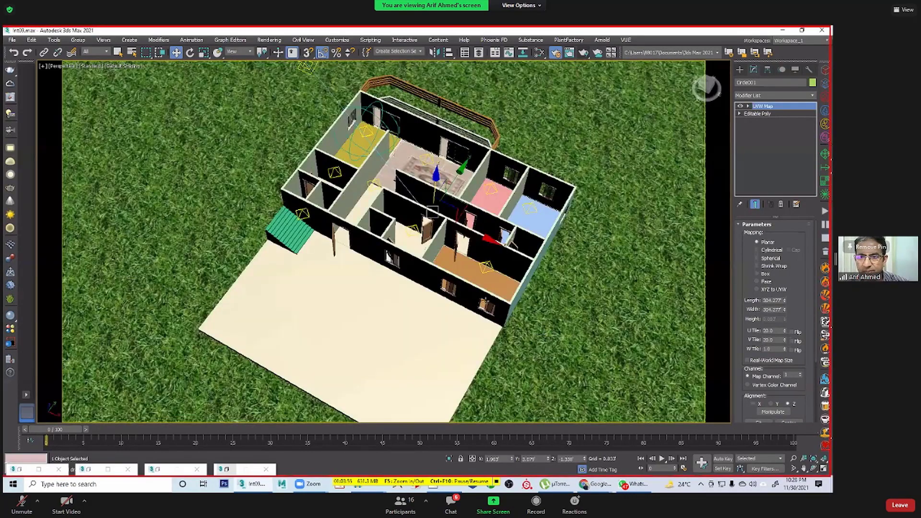
pyautogui.scroll(5, 388, 256)
pyautogui.keyDown('alt'); pyautogui.moveTo(491, 286); pyautogui.dragTo(492, 288, button='middle'); pyautogui.keyUp('alt')
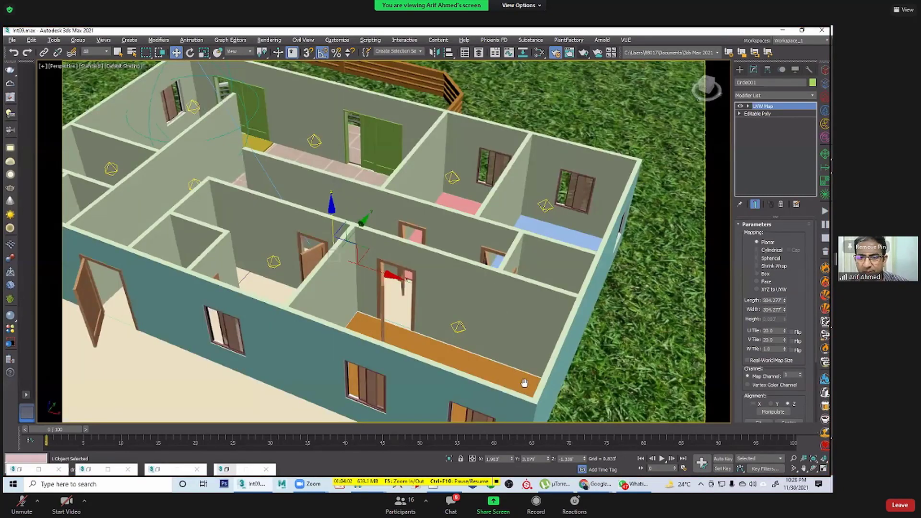
pyautogui.keyDown('alt'); pyautogui.moveTo(500, 344); pyautogui.dragTo(491, 321, button='middle'); pyautogui.keyUp('alt')
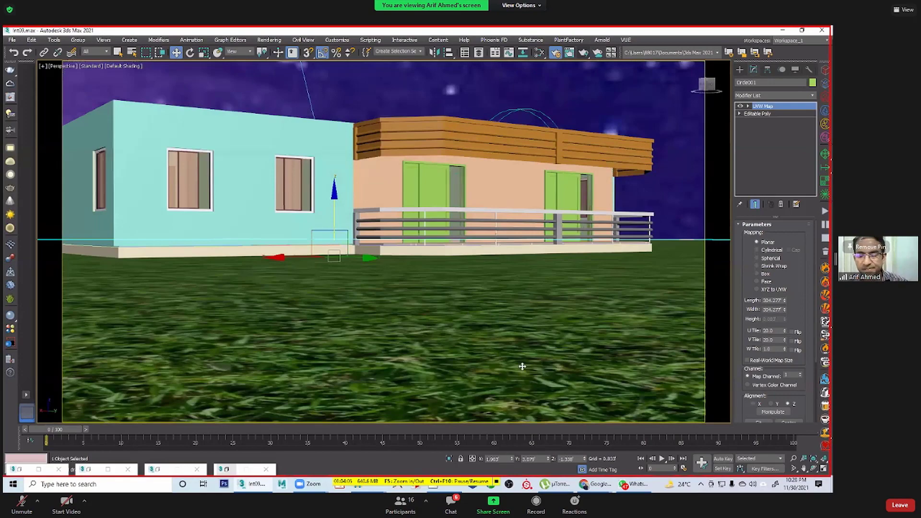
pyautogui.keyDown('alt'); pyautogui.moveTo(523, 366); pyautogui.dragTo(551, 346, button='middle'); pyautogui.keyUp('alt')
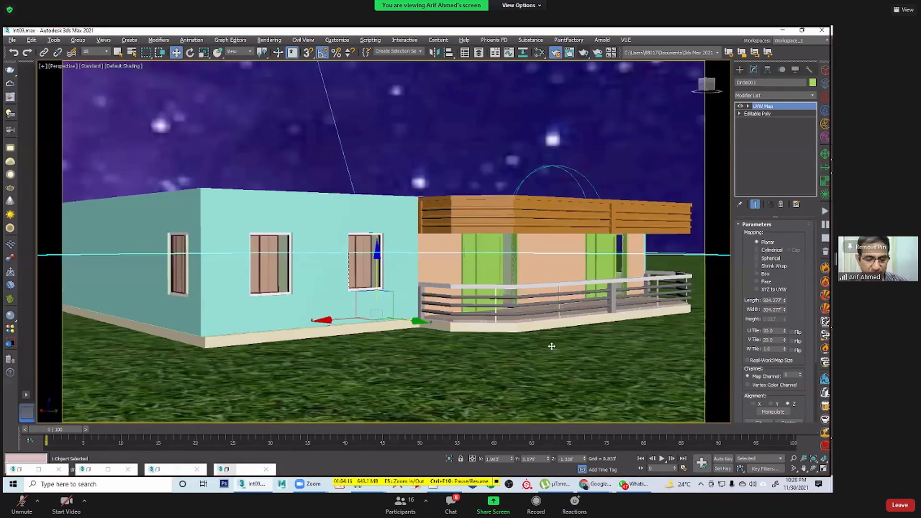
# Step: Select the whole house in the front view and clone it straight up as two stacked copies to form three storeys
pyautogui.hotkey('alt', 'w')
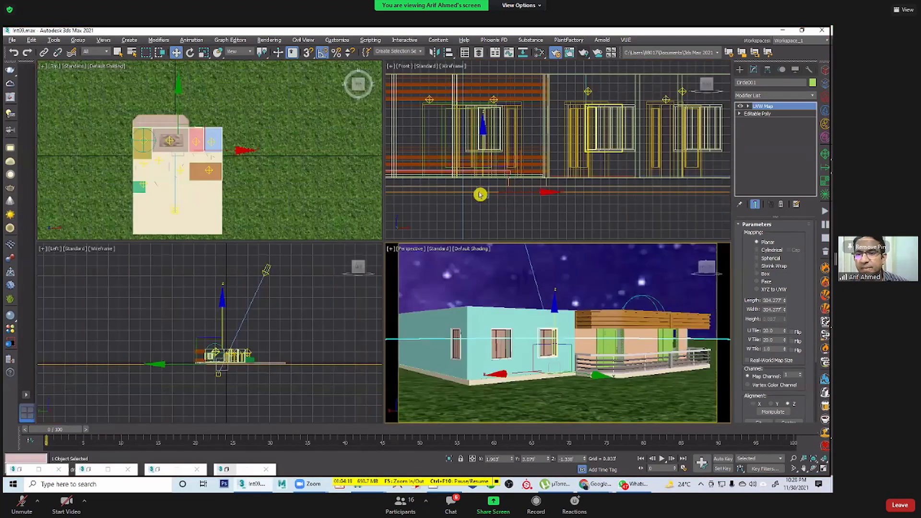
pyautogui.scroll(-5, 477, 189)
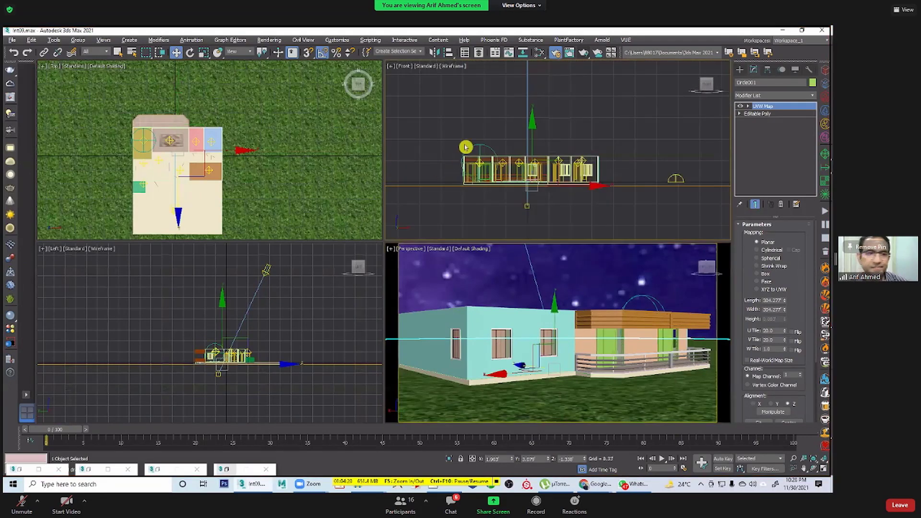
pyautogui.moveTo(465, 148); pyautogui.dragTo(461, 142, button='middle')
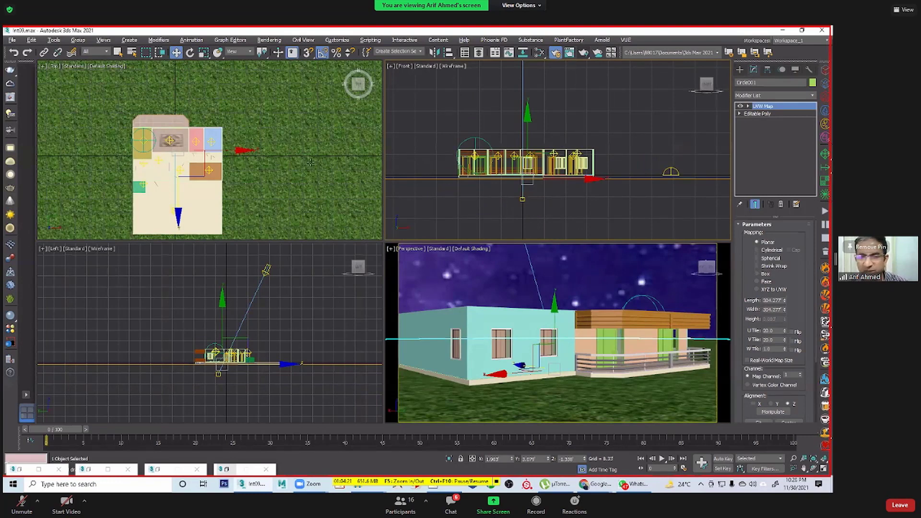
pyautogui.click(470, 196)
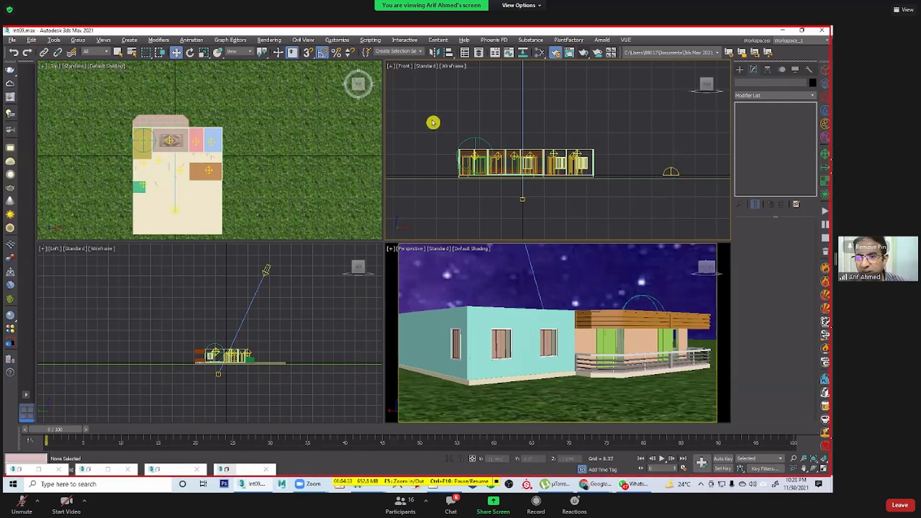
pyautogui.moveTo(418, 118); pyautogui.dragTo(603, 176)
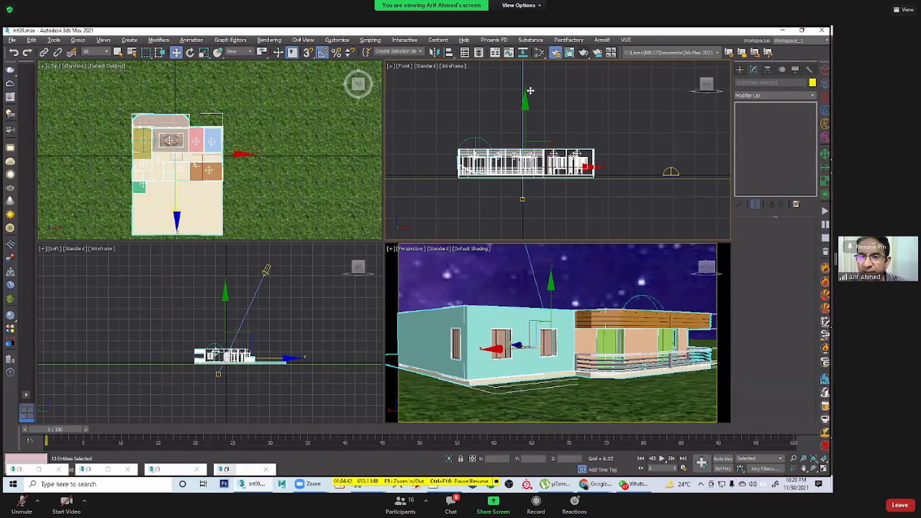
pyautogui.keyDown('shift'); pyautogui.moveTo(530, 90); pyautogui.dragTo(531, 96); pyautogui.keyUp('shift')
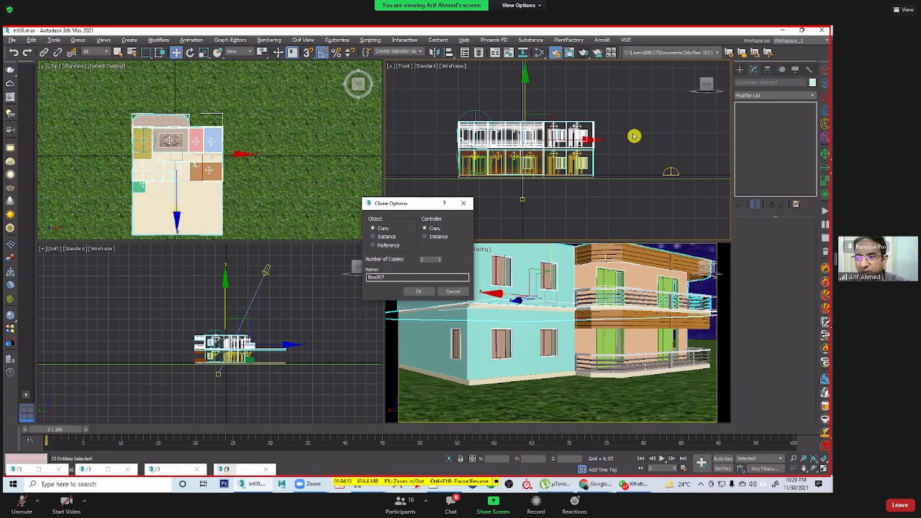
pyautogui.click(576, 173)
# Step: Copy the ground-floor slab straight up to the top of the third storey as its roof
pyautogui.click(525, 176)
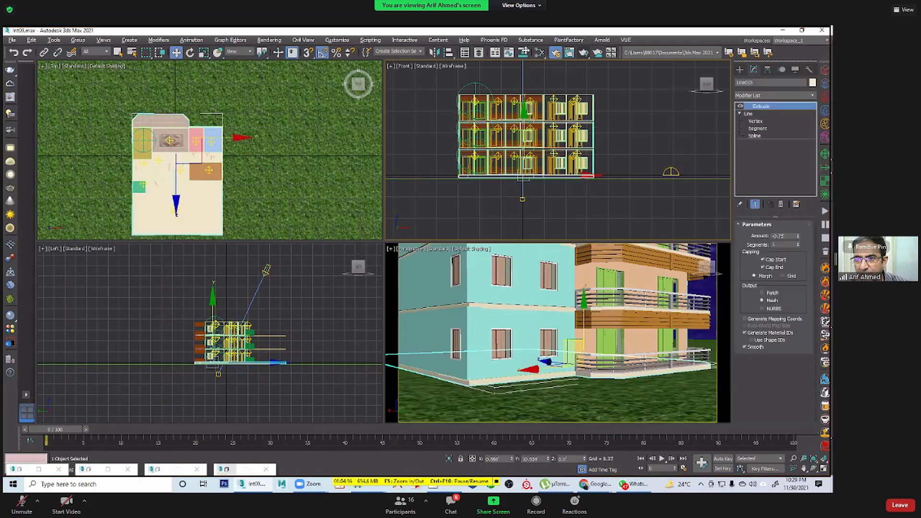
pyautogui.keyDown('shift'); pyautogui.moveTo(524, 116); pyautogui.dragTo(526, 40); pyautogui.keyUp('shift')
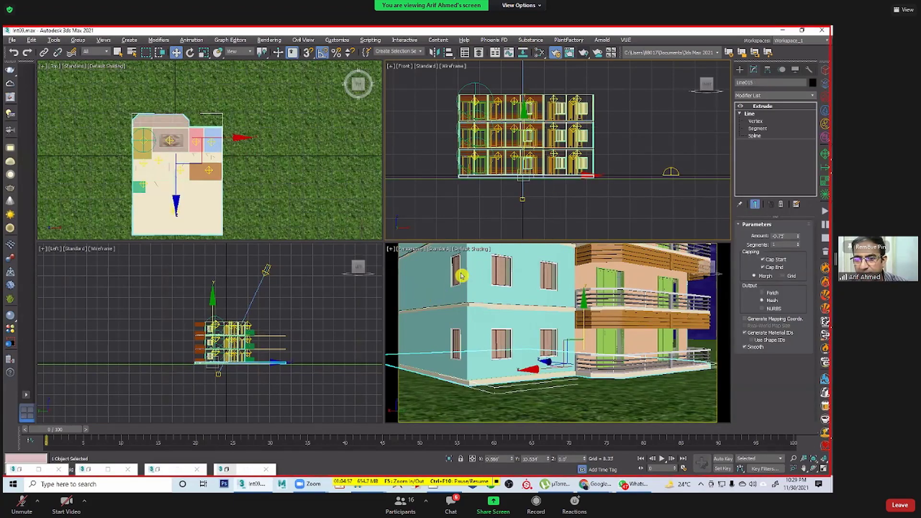
pyautogui.press('Return')
pyautogui.click(671, 135)
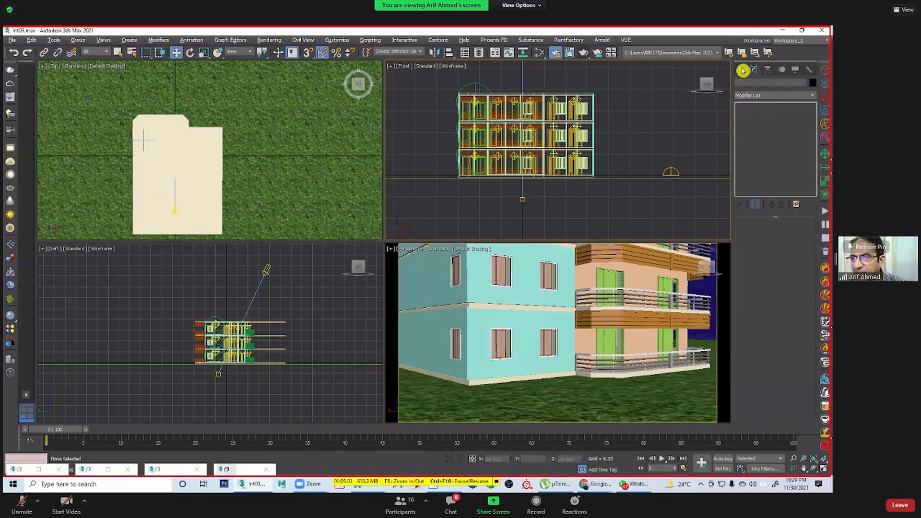
# Step: Create a target camera in the left view aimed at the building's balcony side and look through it in the perspective viewport
pyautogui.click(741, 71)
pyautogui.click(769, 83)
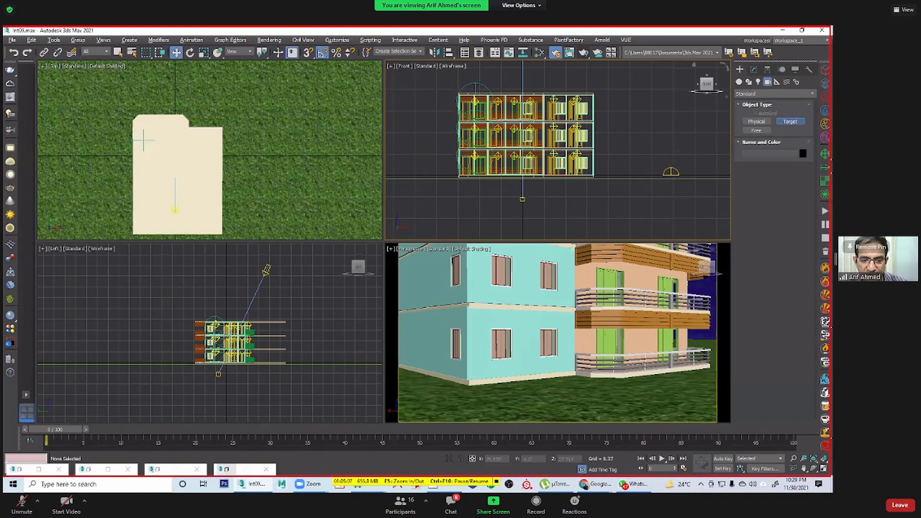
pyautogui.moveTo(153, 357); pyautogui.dragTo(226, 346)
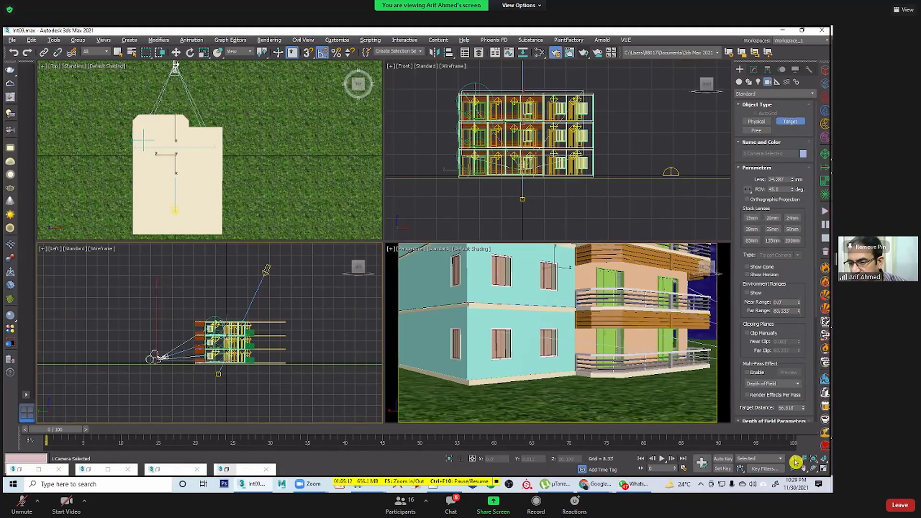
pyautogui.rightClick(624, 366)
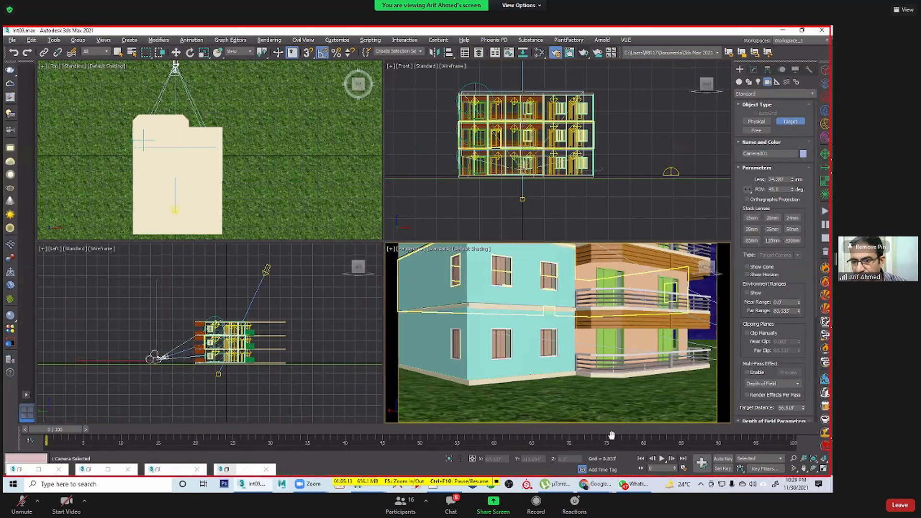
pyautogui.press('c')
# Step: Set the camera's lens to 20 mm and frame all three storeys from a low corner angle with ground and sky around them
pyautogui.moveTo(584, 363)
pyautogui.mouseDown()
pyautogui.moveTo(568, 353)
pyautogui.moveTo(591, 358)
pyautogui.mouseUp()
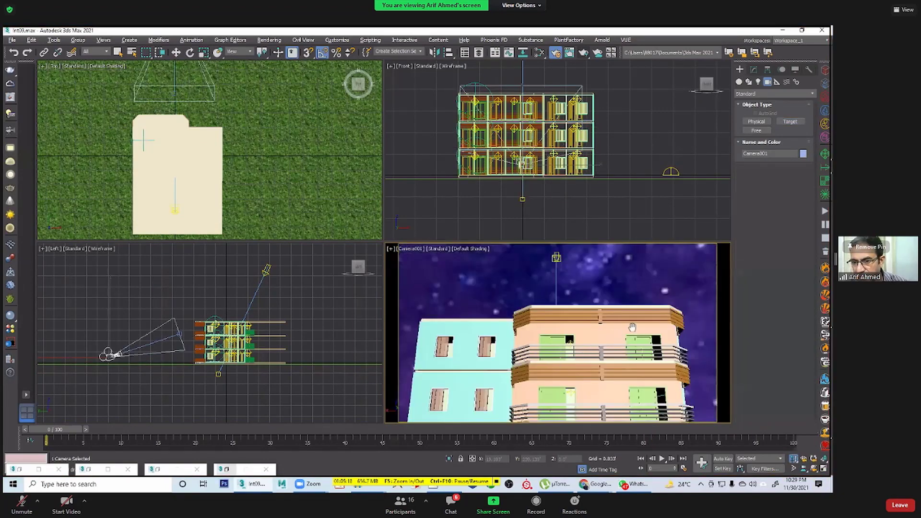
pyautogui.moveTo(636, 333); pyautogui.dragTo(753, 453)
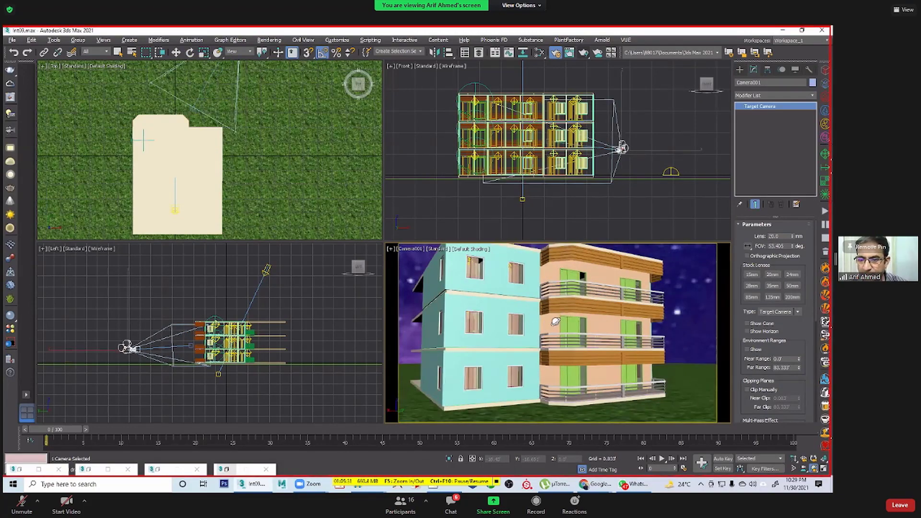
pyautogui.moveTo(556, 321); pyautogui.dragTo(568, 331)
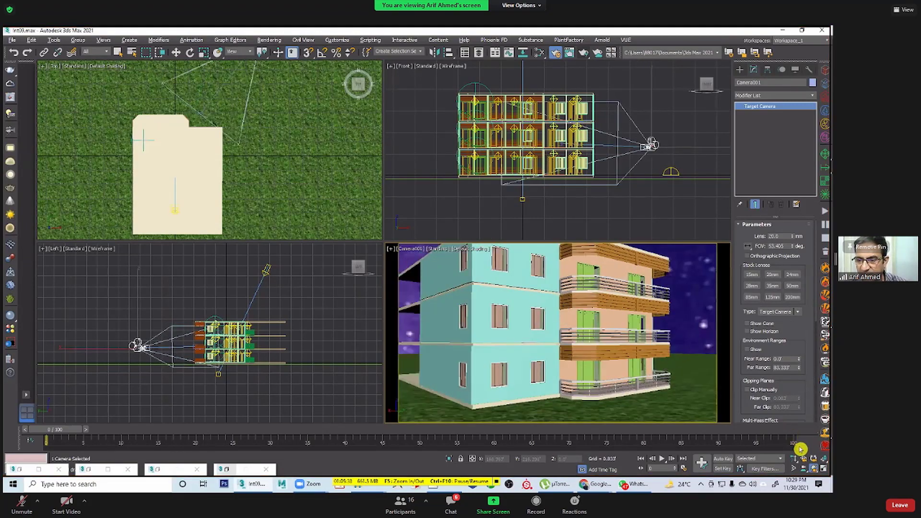
pyautogui.moveTo(581, 340); pyautogui.dragTo(591, 381)
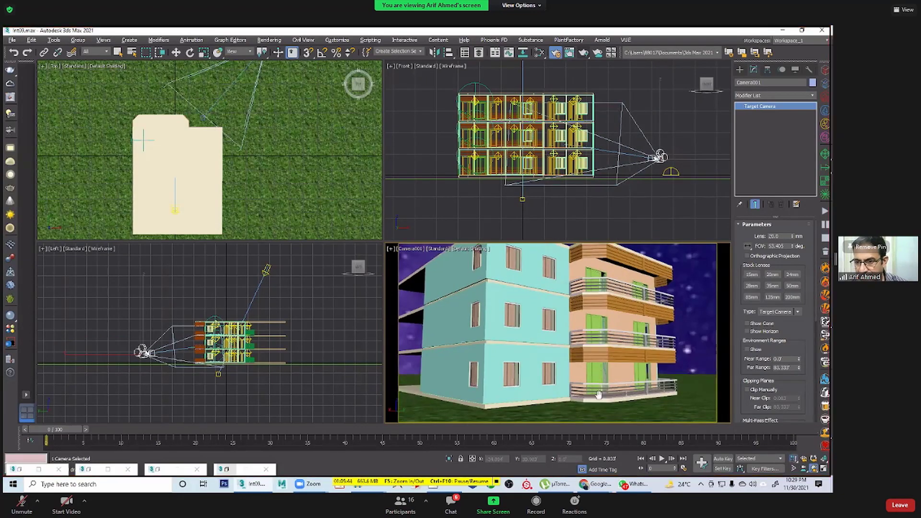
pyautogui.scroll(-2, 595, 393)
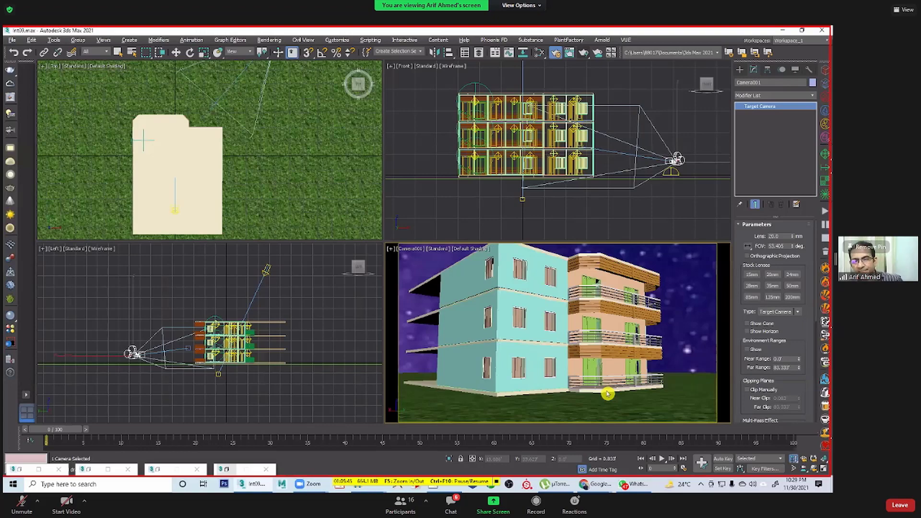
pyautogui.moveTo(607, 394); pyautogui.dragTo(607, 394)
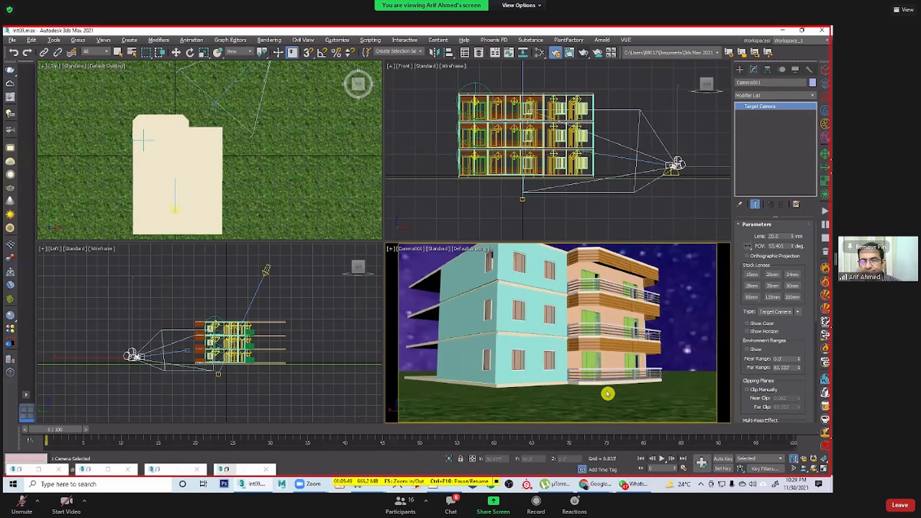
# Step: Render the camera view of the three-storey building and put the rendered frame away
pyautogui.hotkey('shift', 'q')
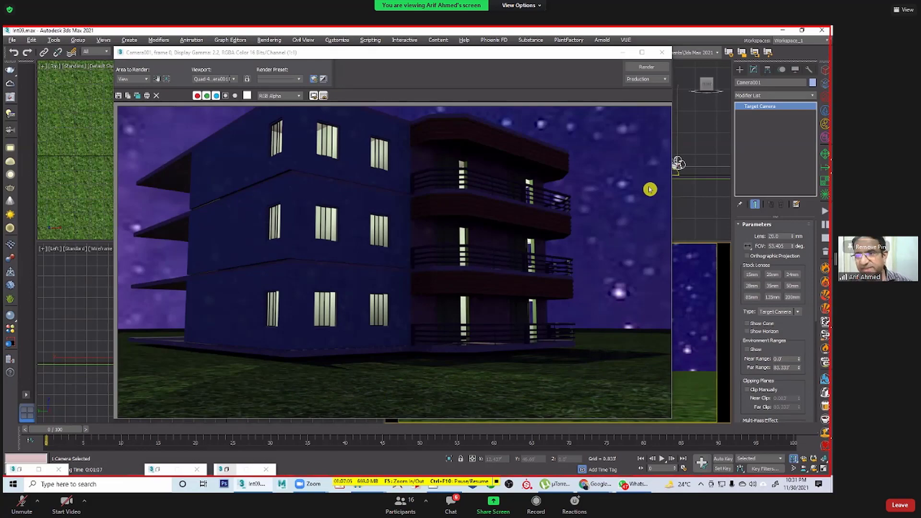
pyautogui.click(622, 52)
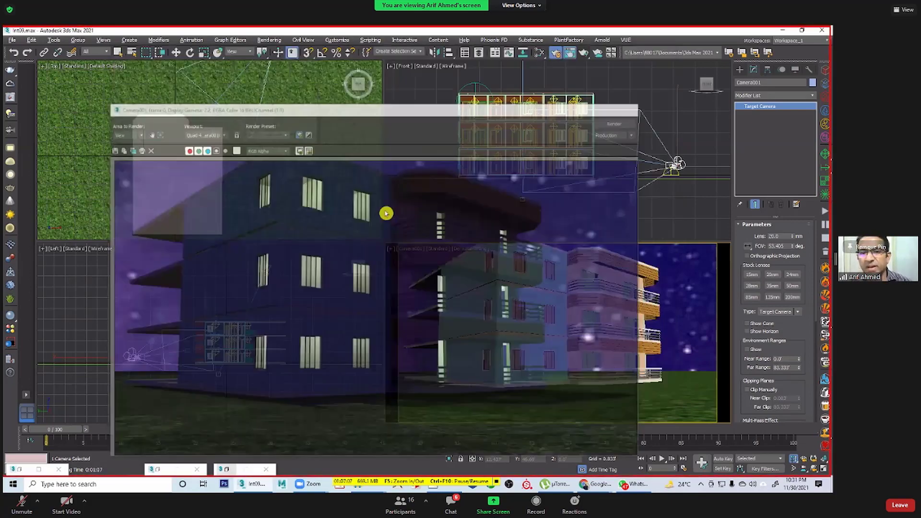
pyautogui.click(415, 287)
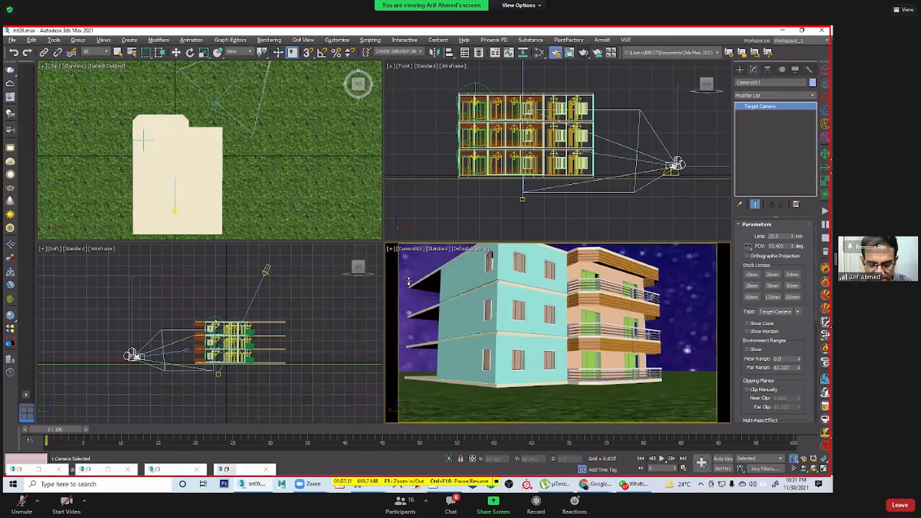
# Step: Bring the Night sky.jpg environment map into the Slate Material Editor and set its environment mapping to Screen
pyautogui.press('8')
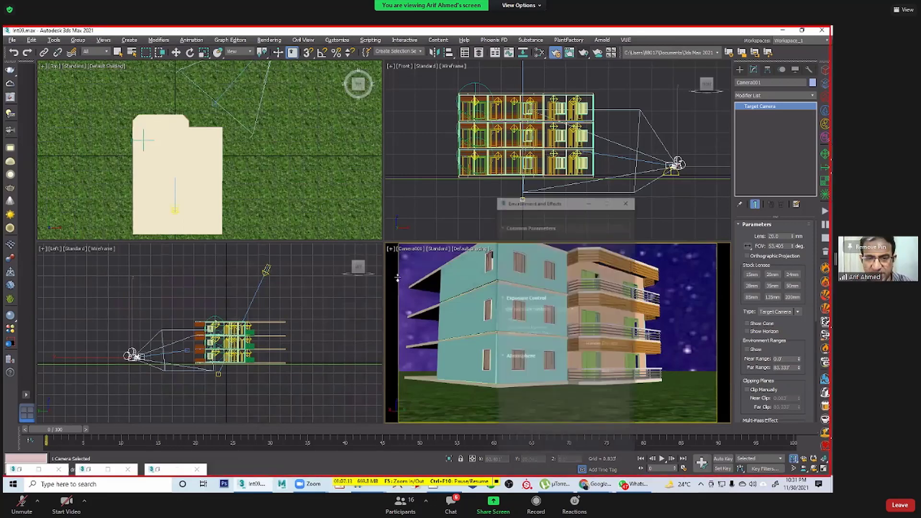
pyautogui.moveTo(618, 159); pyautogui.dragTo(329, 184)
pyautogui.press('m')
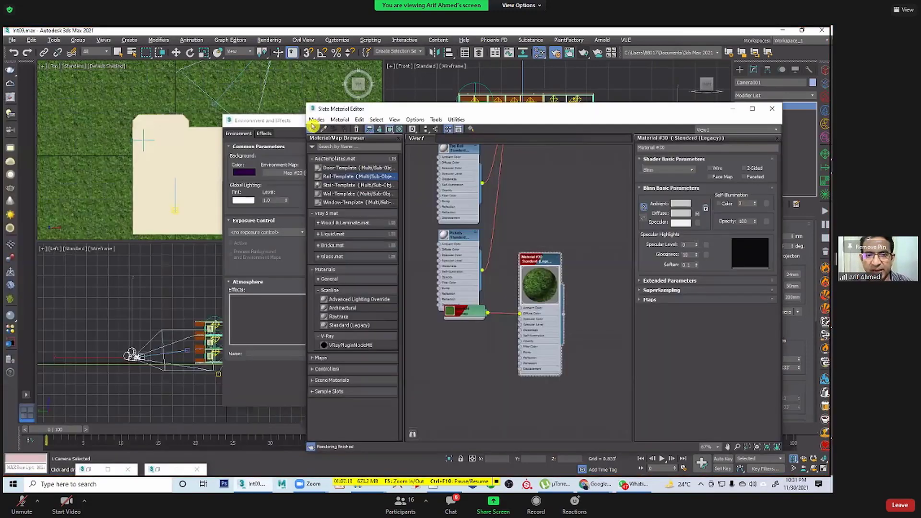
pyautogui.moveTo(269, 123); pyautogui.dragTo(114, 92)
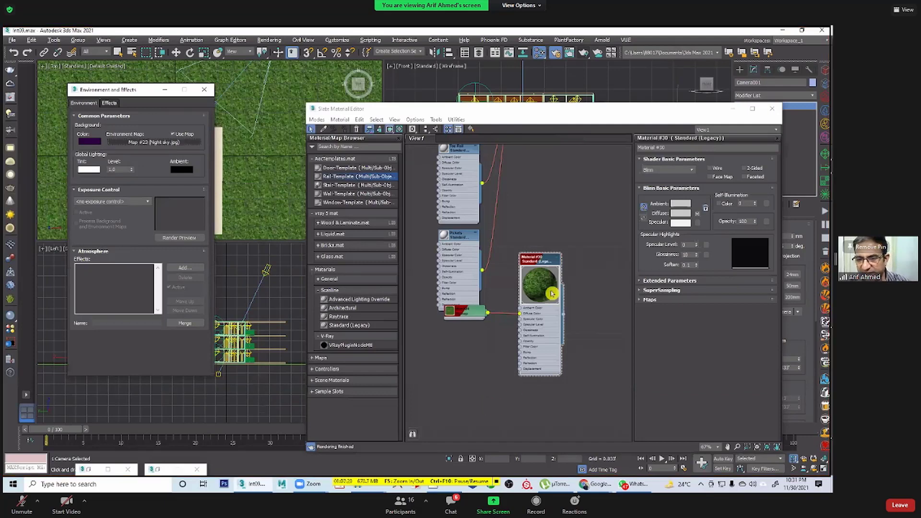
pyautogui.moveTo(474, 411); pyautogui.dragTo(470, 409)
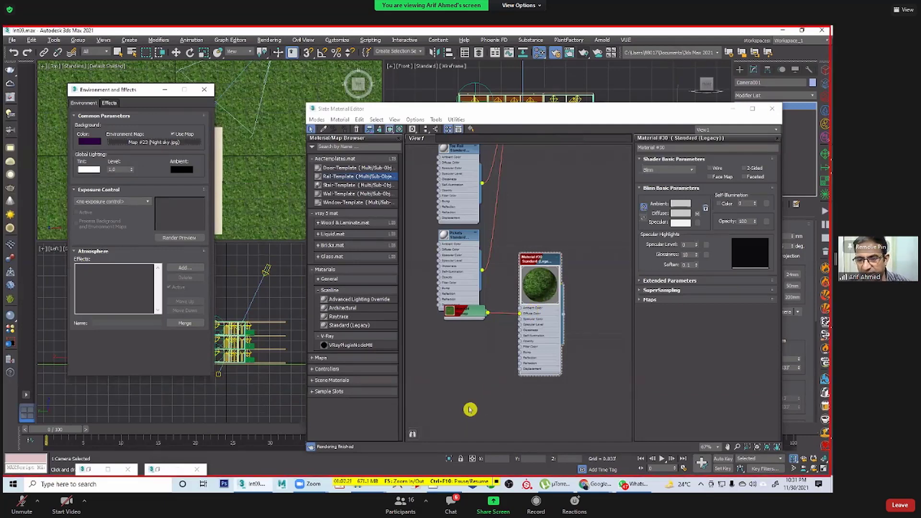
pyautogui.click(525, 306)
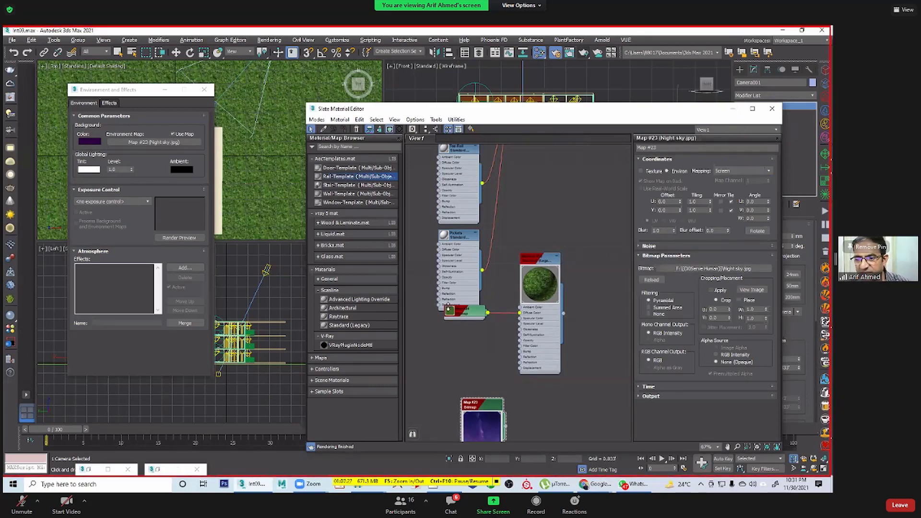
pyautogui.press('m')
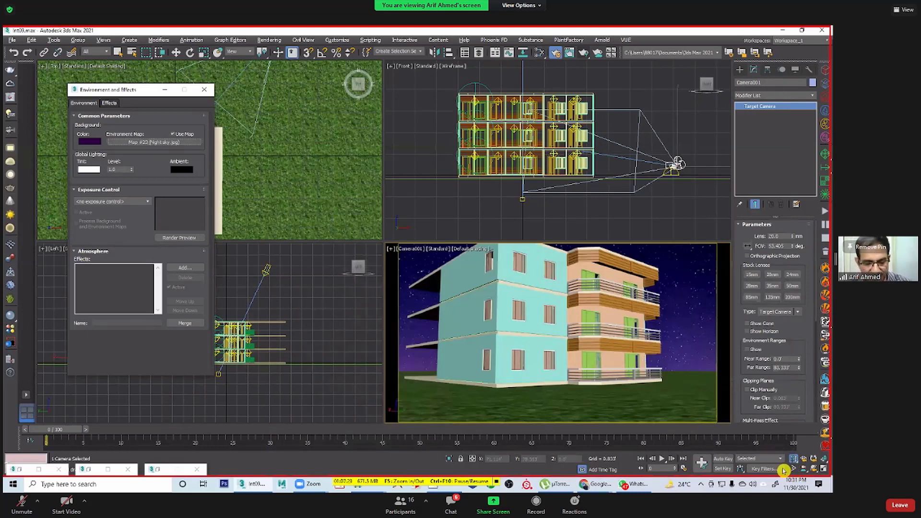
# Step: Examine the building's balconies, side walls and rear slabs against the night sky through the enlarged camera view
pyautogui.moveTo(783, 471)
pyautogui.mouseDown(button='middle')
pyautogui.moveTo(752, 460)
pyautogui.moveTo(767, 475)
pyautogui.mouseUp(button='middle')
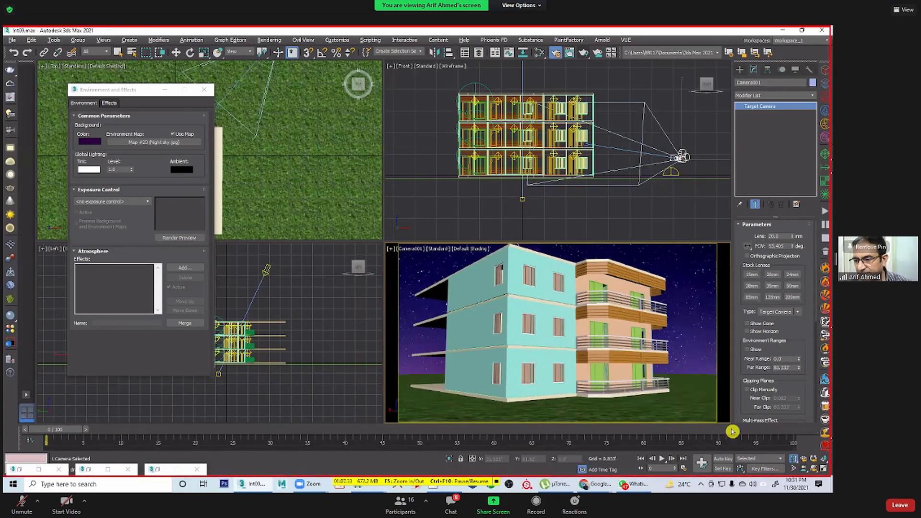
pyautogui.hotkey('alt', 'w')
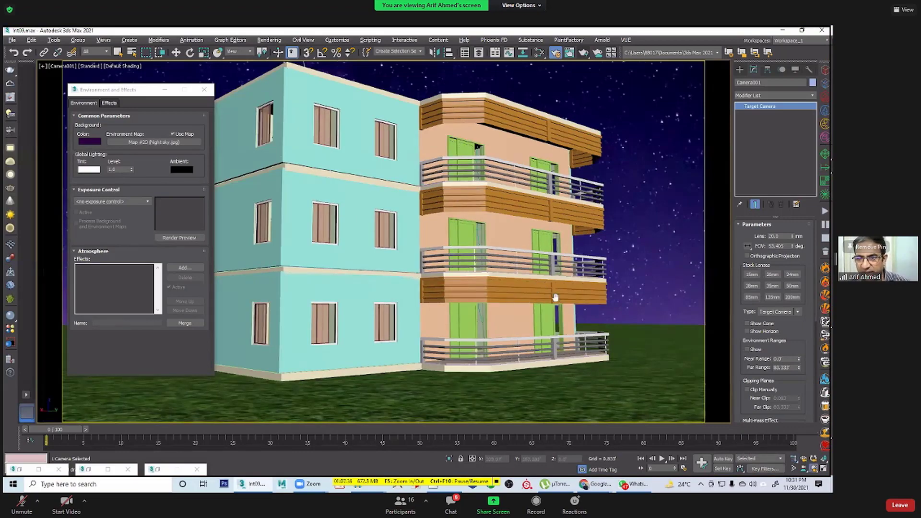
pyautogui.moveTo(551, 295); pyautogui.dragTo(456, 289, button='middle')
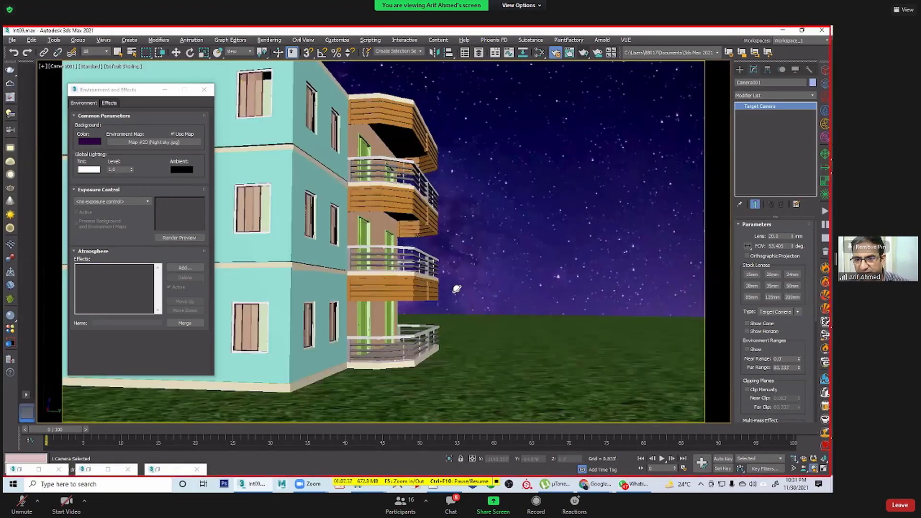
pyautogui.moveTo(460, 288); pyautogui.dragTo(552, 349)
pyautogui.click(794, 459)
pyautogui.moveTo(532, 335); pyautogui.dragTo(721, 357, button='middle')
pyautogui.moveTo(566, 310); pyautogui.dragTo(497, 292, button='middle')
pyautogui.moveTo(498, 292); pyautogui.dragTo(498, 323)
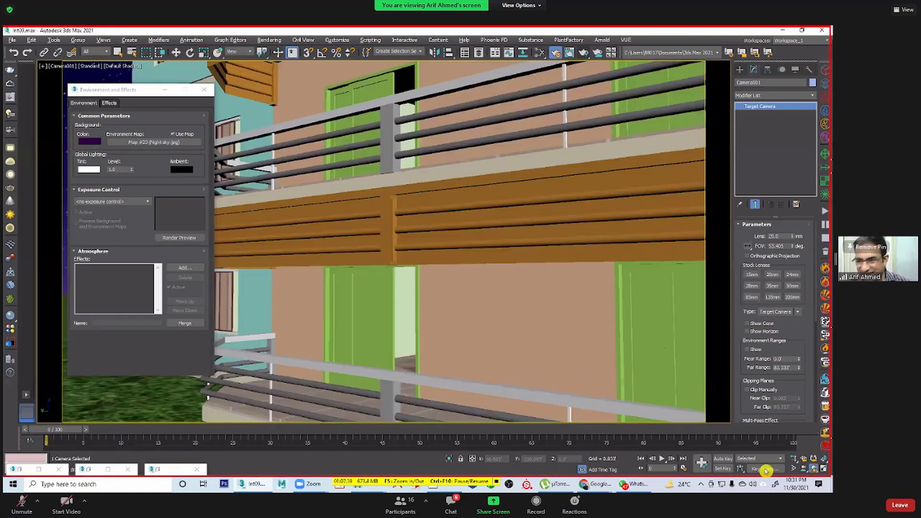
pyautogui.click(813, 468)
pyautogui.moveTo(358, 293); pyautogui.dragTo(428, 298, button='middle')
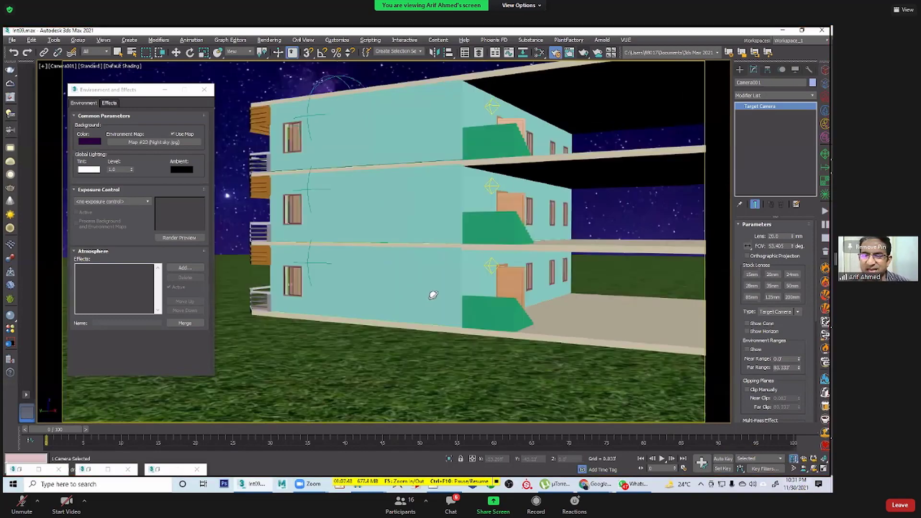
pyautogui.moveTo(538, 290); pyautogui.dragTo(688, 281, button='middle')
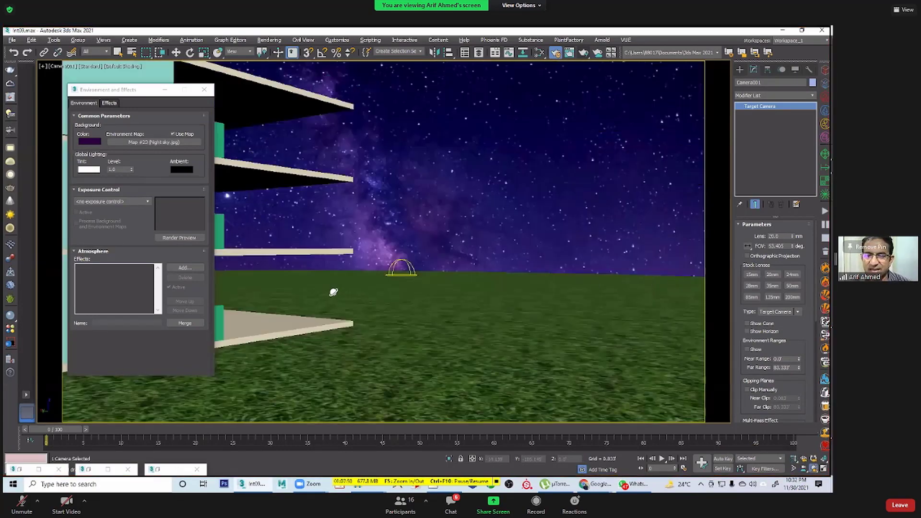
pyautogui.moveTo(393, 297); pyautogui.dragTo(537, 313, button='middle')
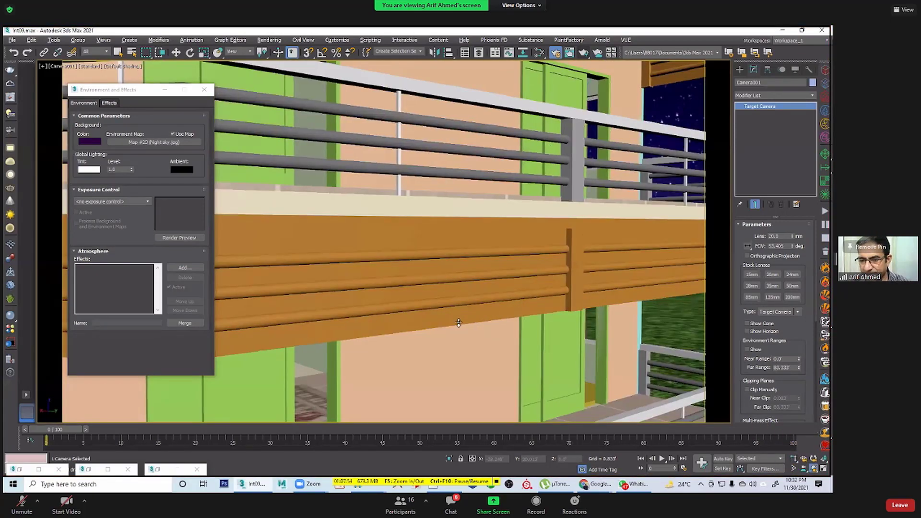
# Step: Frame the whole building from a low corner angle in the camera view and render it against the night sky
pyautogui.scroll(-5, 657, 323)
pyautogui.moveTo(656, 323); pyautogui.dragTo(544, 303, button='middle')
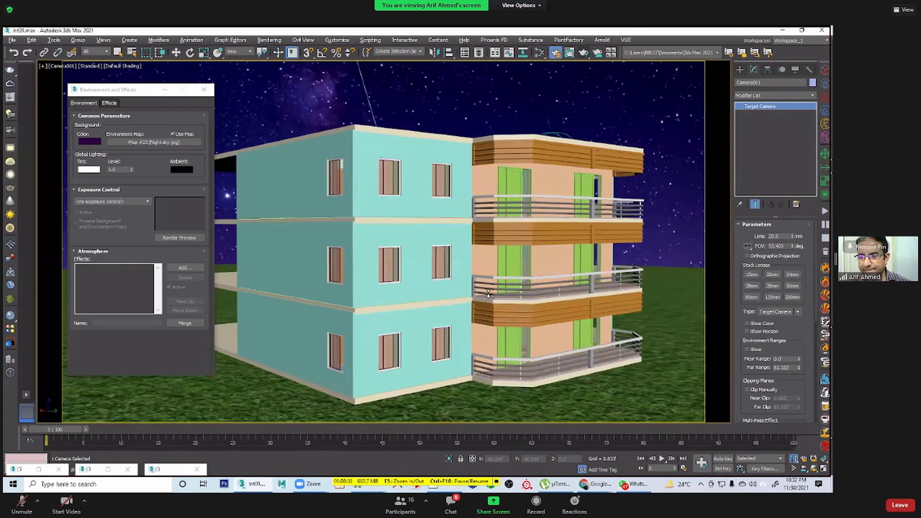
pyautogui.click(813, 469)
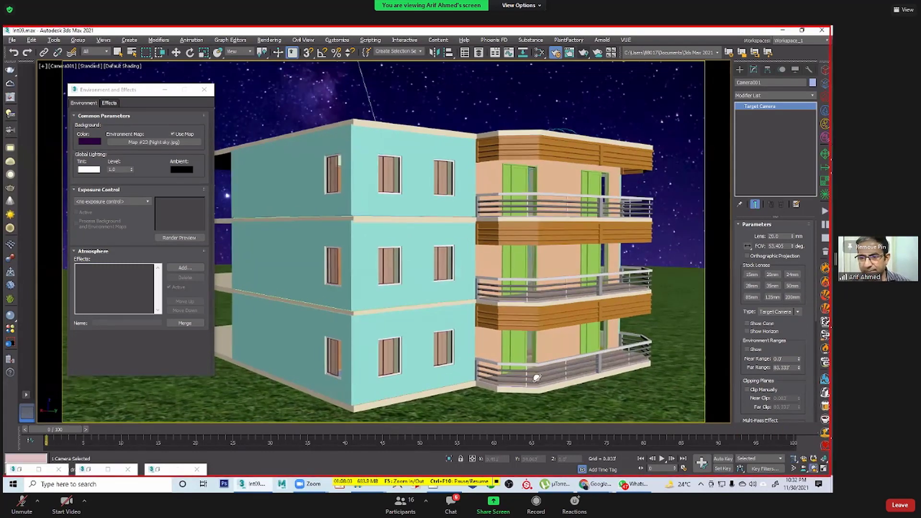
pyautogui.moveTo(522, 310); pyautogui.dragTo(516, 280)
pyautogui.moveTo(516, 291); pyautogui.dragTo(480, 336, button='middle')
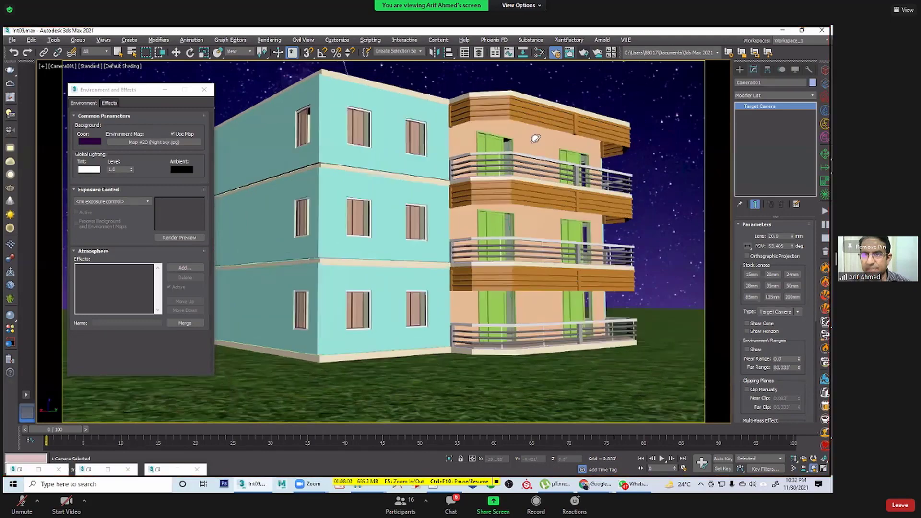
pyautogui.click(584, 54)
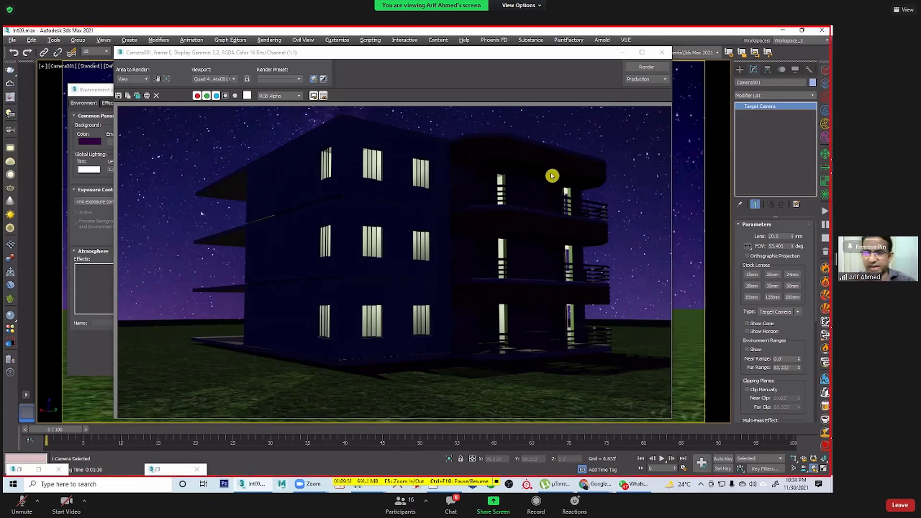
pyautogui.click(622, 53)
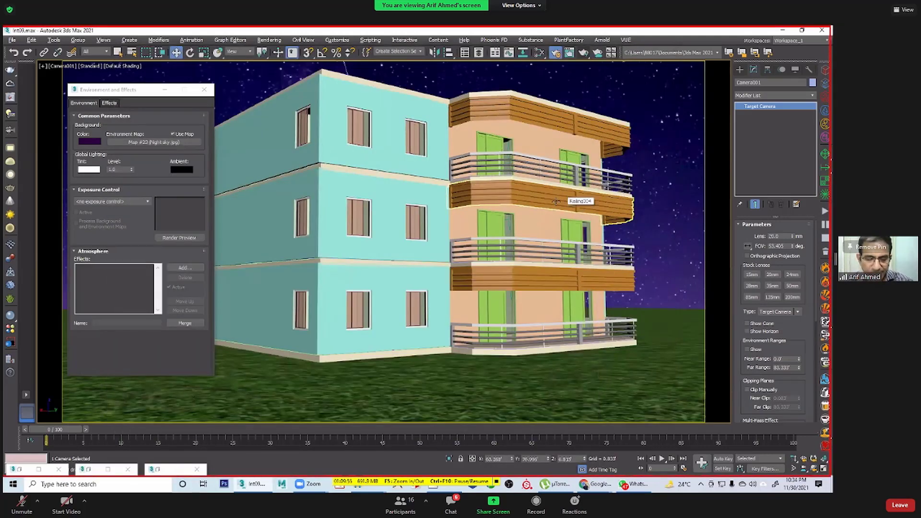
# Step: Copy the top-storey omni light beside the front wall out onto the top-storey balcony in the Left view
pyautogui.hotkey('alt', 'w')
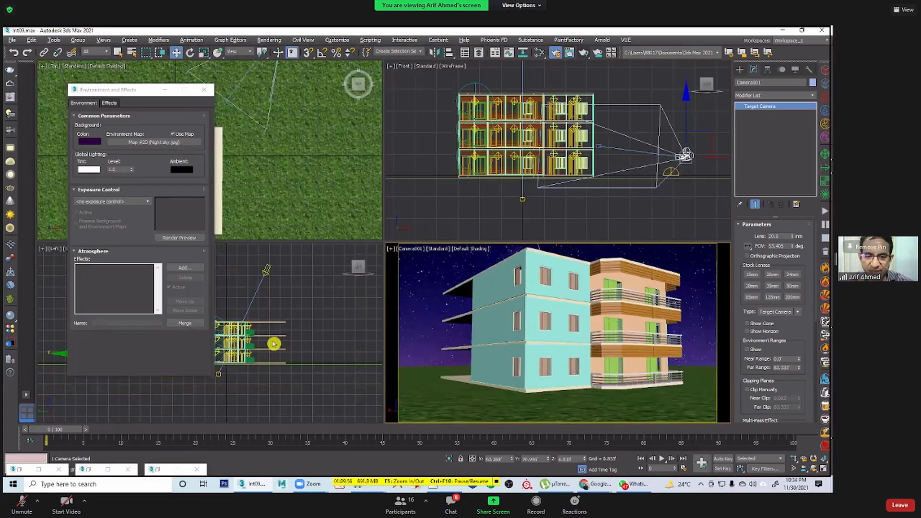
pyautogui.scroll(8, 327, 322)
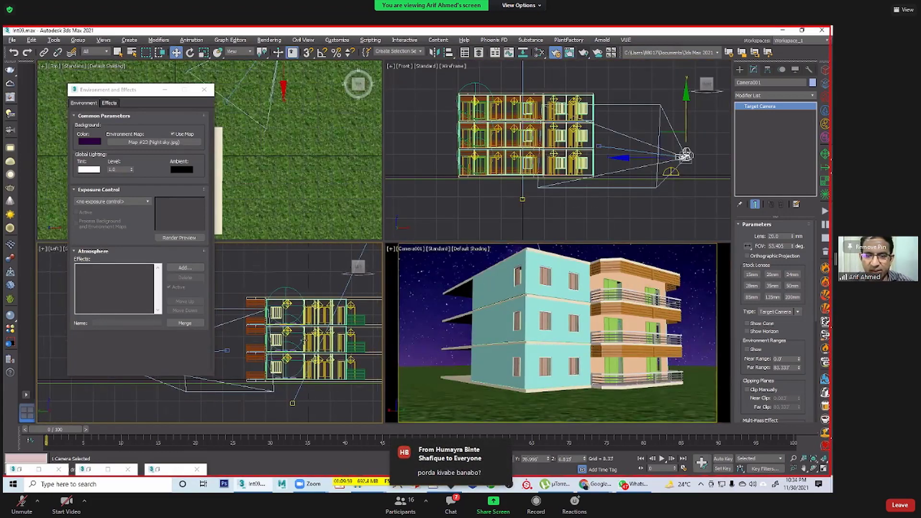
pyautogui.moveTo(342, 308); pyautogui.dragTo(402, 315, button='middle')
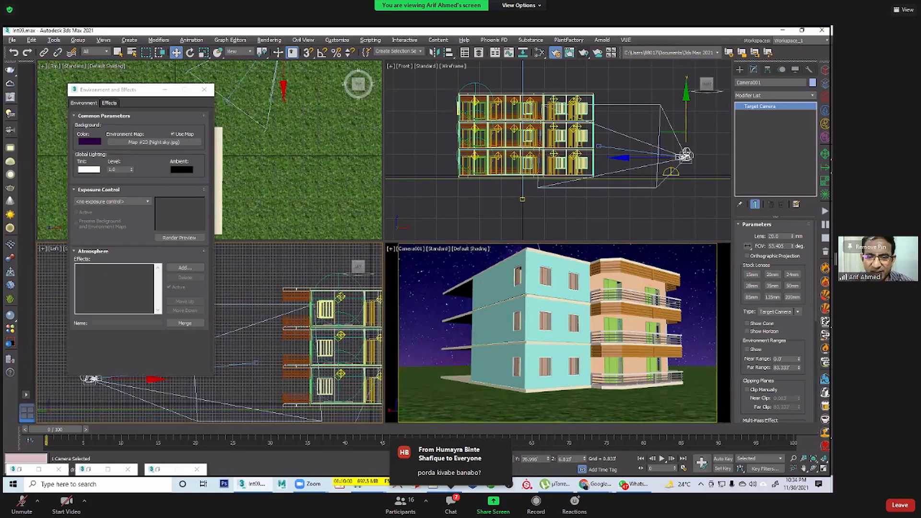
pyautogui.click(361, 299)
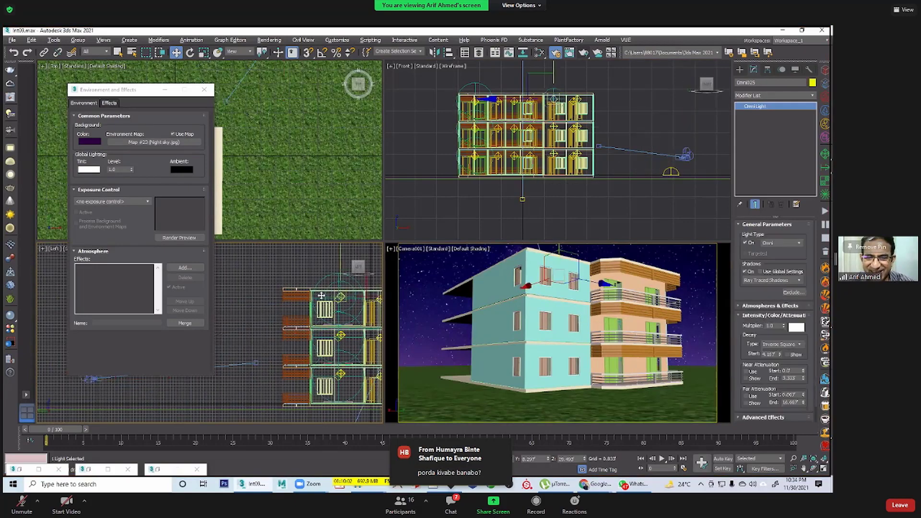
pyautogui.keyDown('shift'); pyautogui.moveTo(319, 295); pyautogui.dragTo(312, 292); pyautogui.keyUp('shift')
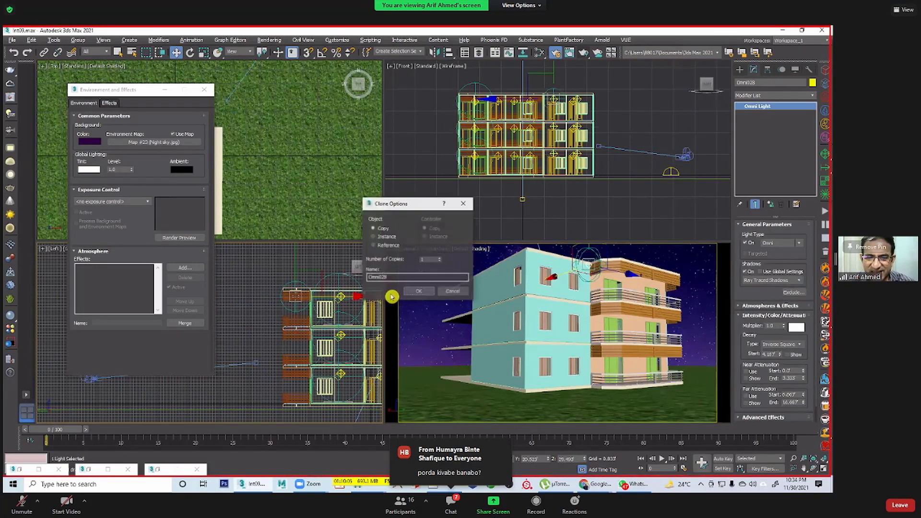
pyautogui.click(419, 291)
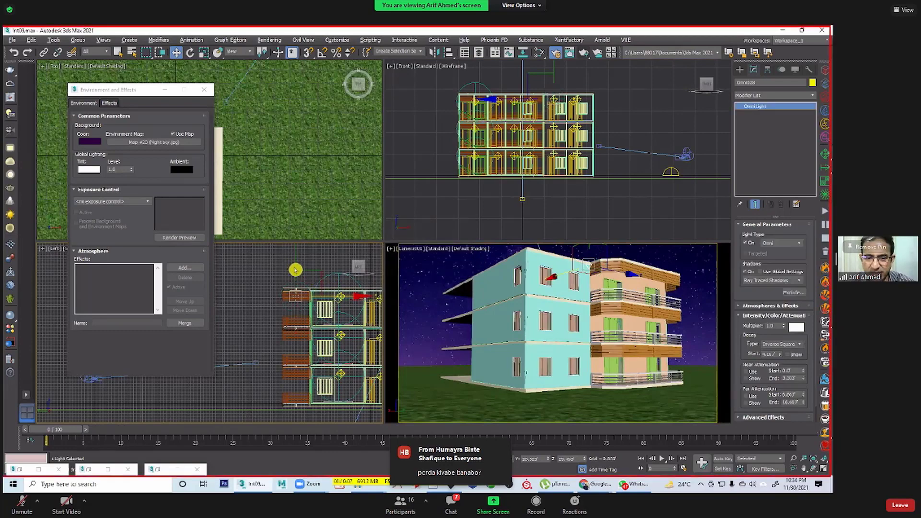
# Step: Copy the top-storey balcony omni light straight down to just below the middle-storey balcony's ceiling slab
pyautogui.click(296, 297)
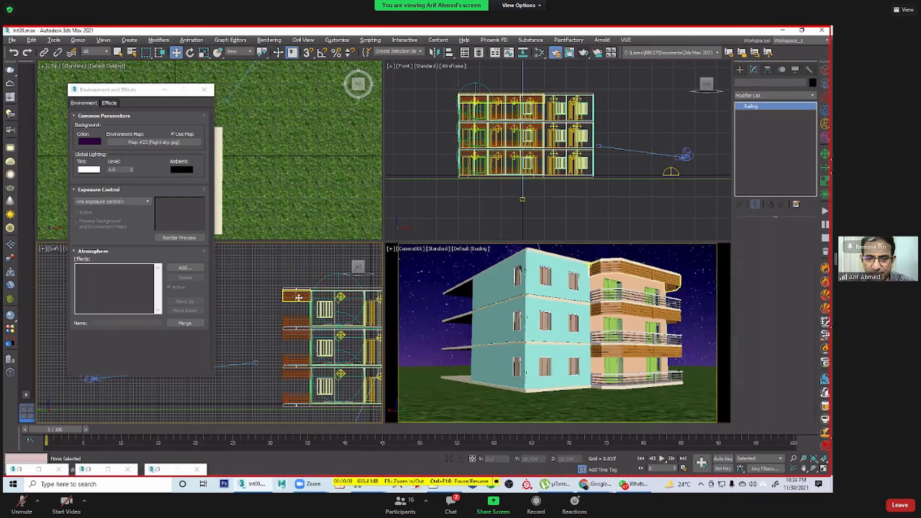
pyautogui.scroll(2, 294, 312)
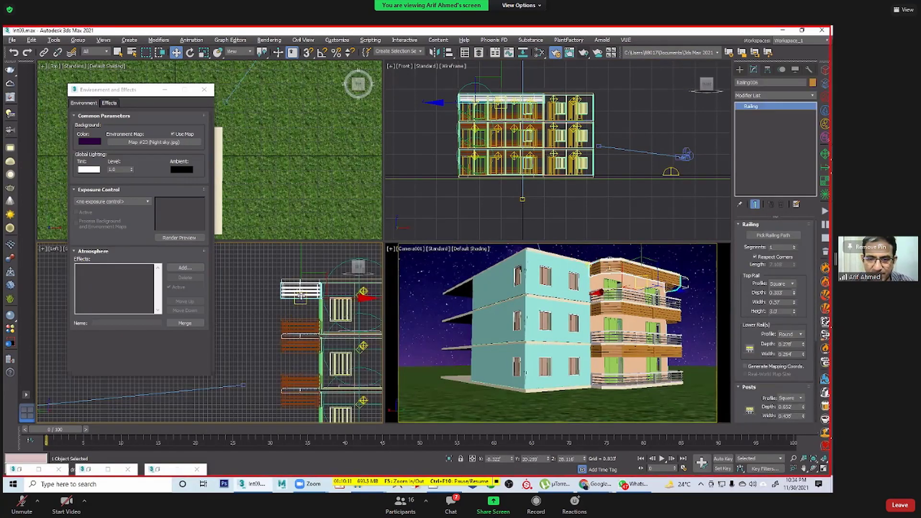
pyautogui.click(269, 294)
pyautogui.scroll(2, 289, 303)
pyautogui.scroll(3, 310, 294)
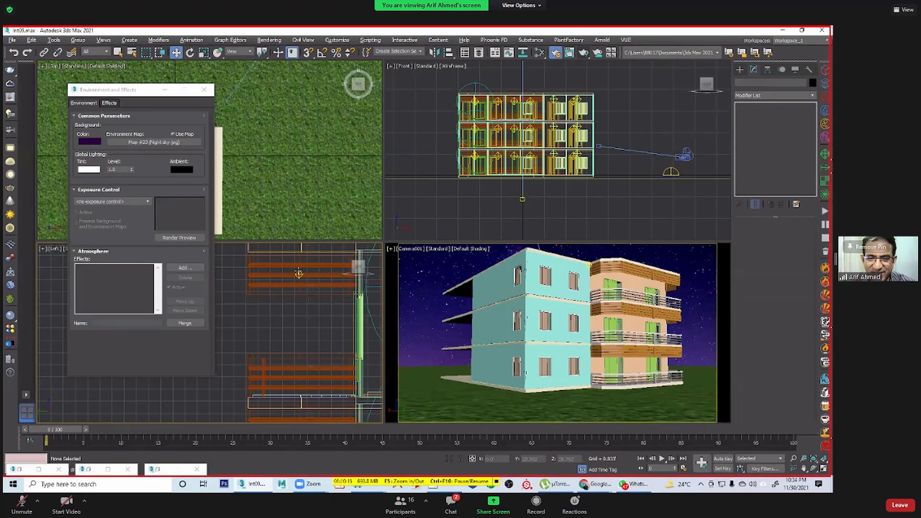
pyautogui.click(299, 273)
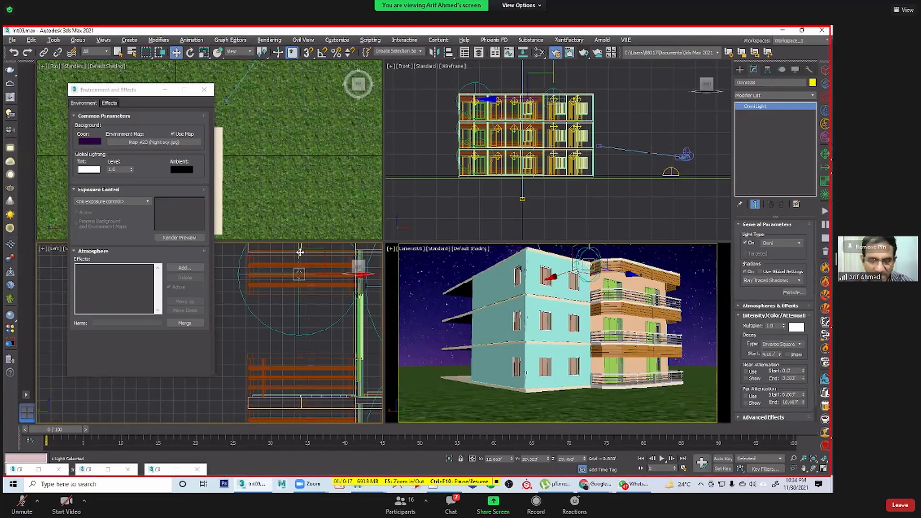
pyautogui.moveTo(300, 283); pyautogui.dragTo(306, 400)
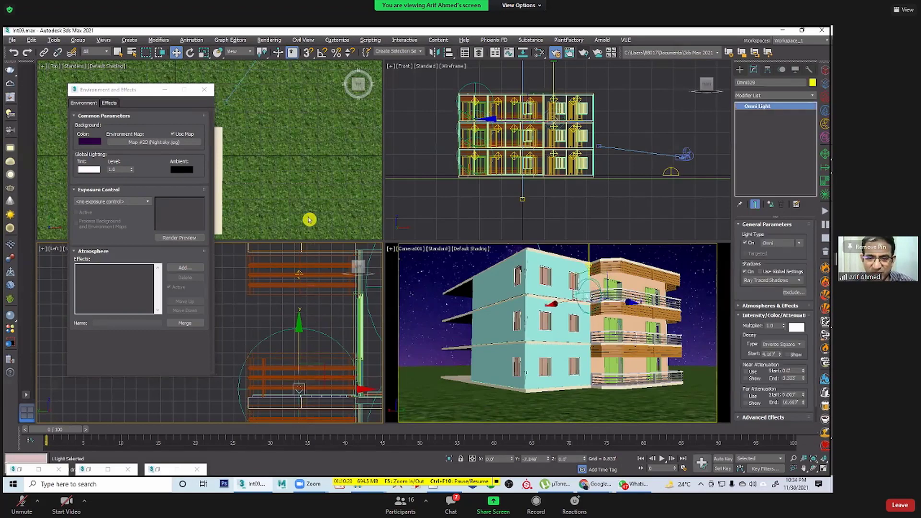
pyautogui.moveTo(309, 220)
pyautogui.keyDown('shift'); pyautogui.mouseDown()
pyautogui.moveTo(292, 329)
pyautogui.moveTo(314, 319)
pyautogui.mouseUp(); pyautogui.keyUp('shift')
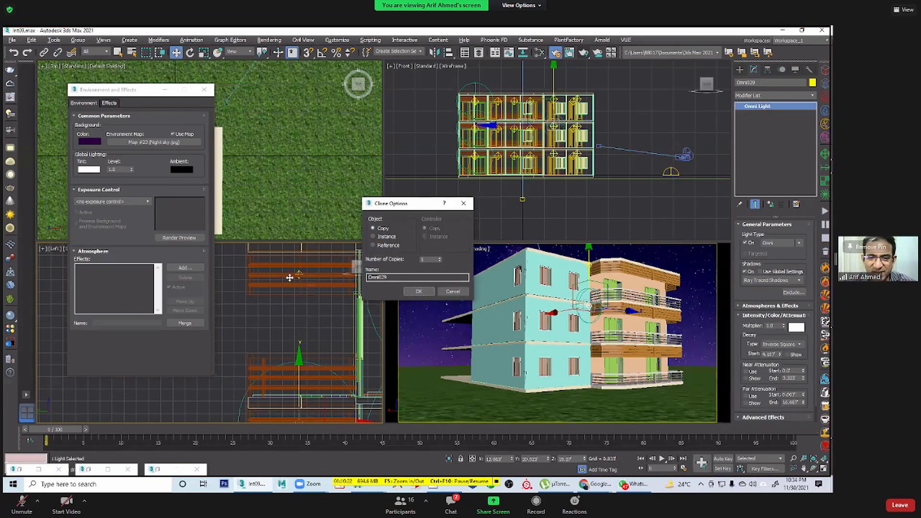
pyautogui.press('Return')
# Step: Copy the middle-storey balcony omni light straight down to the ground-storey balcony
pyautogui.scroll(-3, 295, 267)
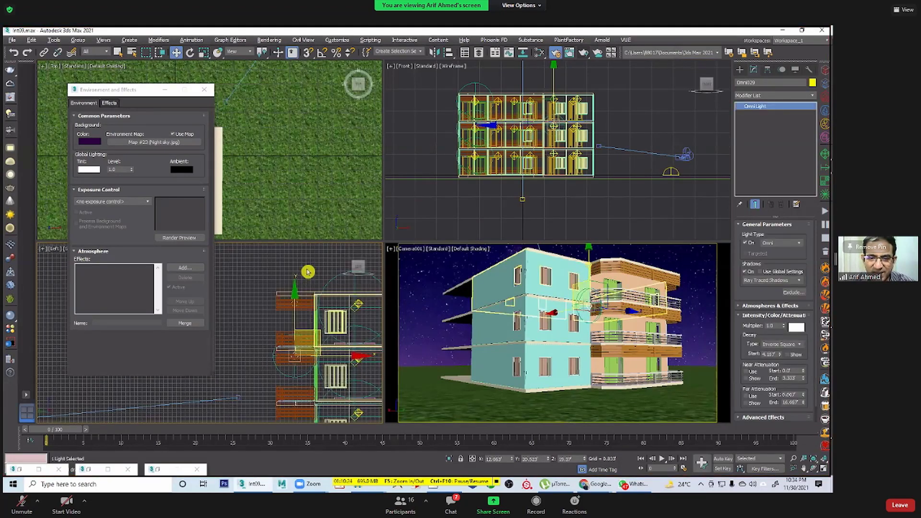
pyautogui.scroll(4, 307, 272)
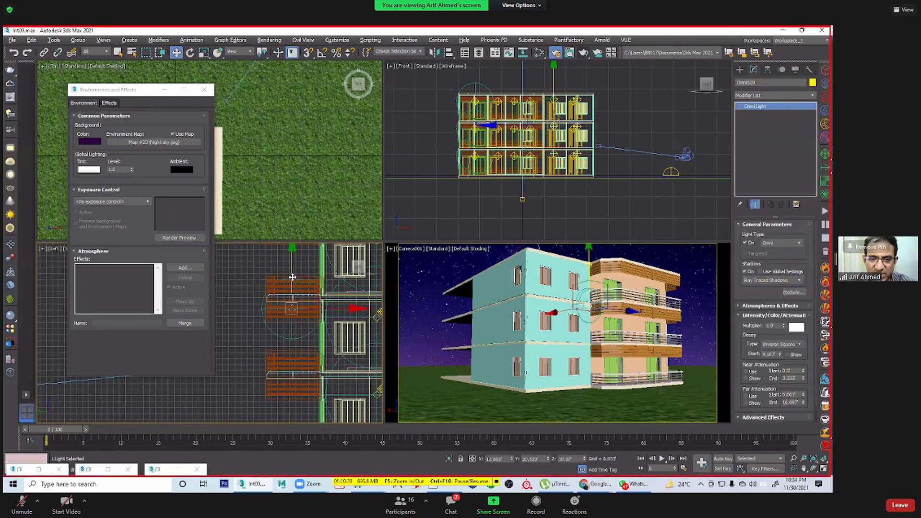
pyautogui.moveTo(293, 280)
pyautogui.mouseDown()
pyautogui.moveTo(301, 343)
pyautogui.moveTo(422, 292)
pyautogui.mouseUp()
pyautogui.click(419, 291)
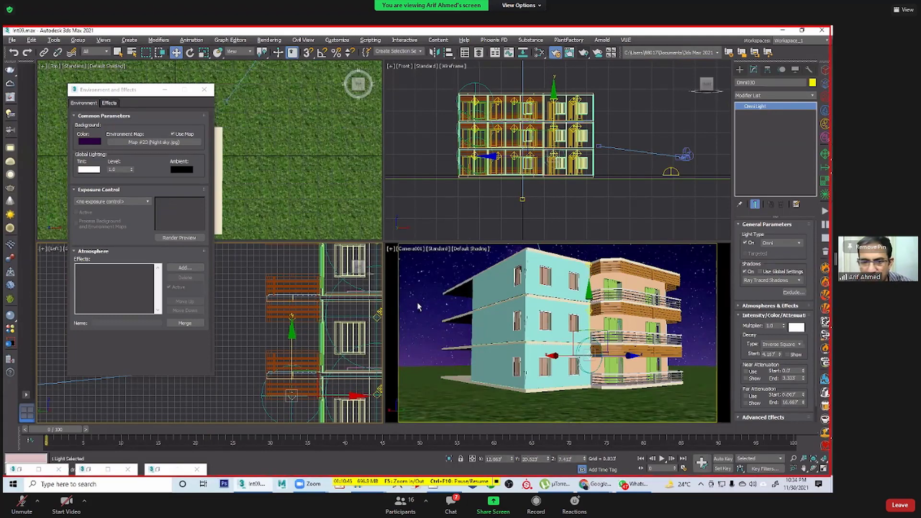
# Step: Try to select the three balcony omni lights together by picking them one by one
pyautogui.keyDown('ctrl'); pyautogui.click(589, 311); pyautogui.keyUp('ctrl')
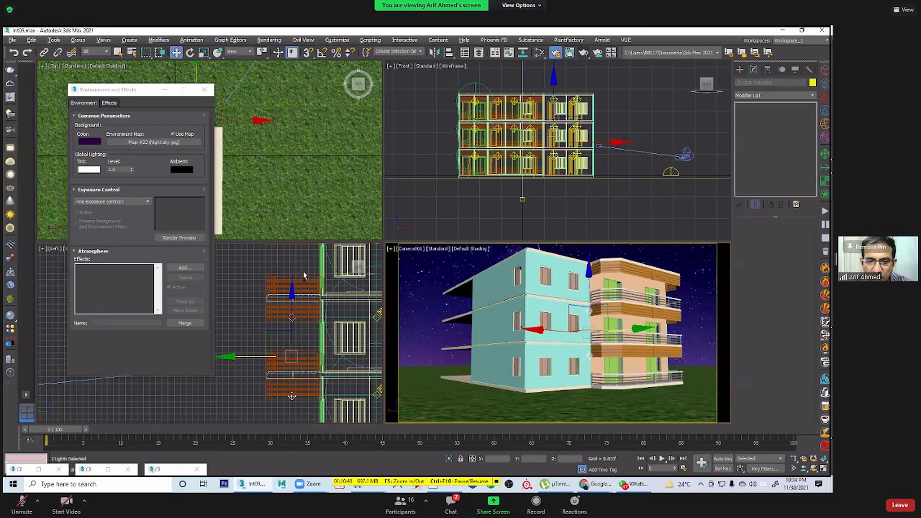
pyautogui.scroll(3, 307, 272)
pyautogui.moveTo(311, 328); pyautogui.dragTo(310, 378, button='middle')
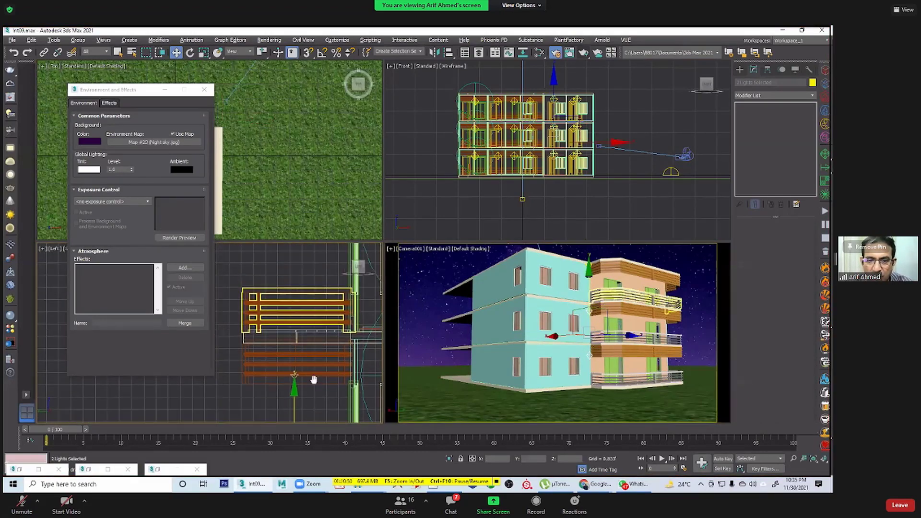
pyautogui.moveTo(299, 266); pyautogui.dragTo(301, 313, button='middle')
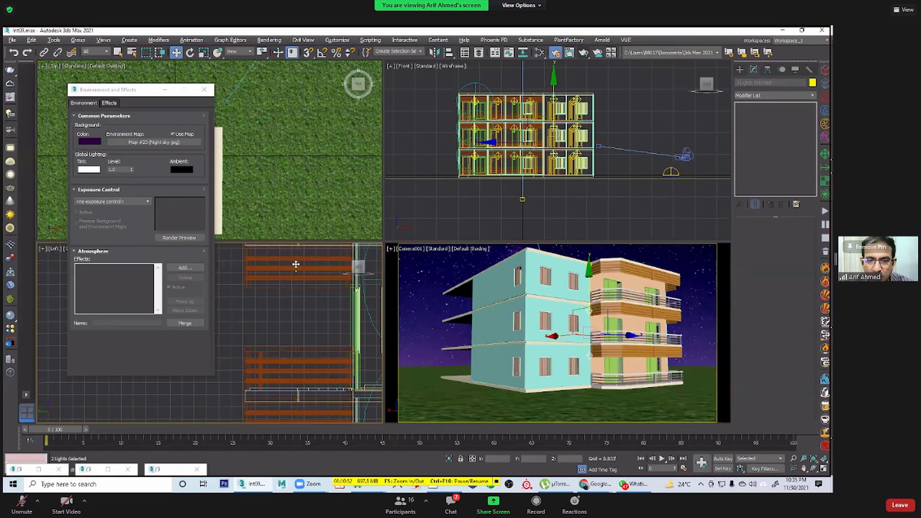
pyautogui.click(298, 265)
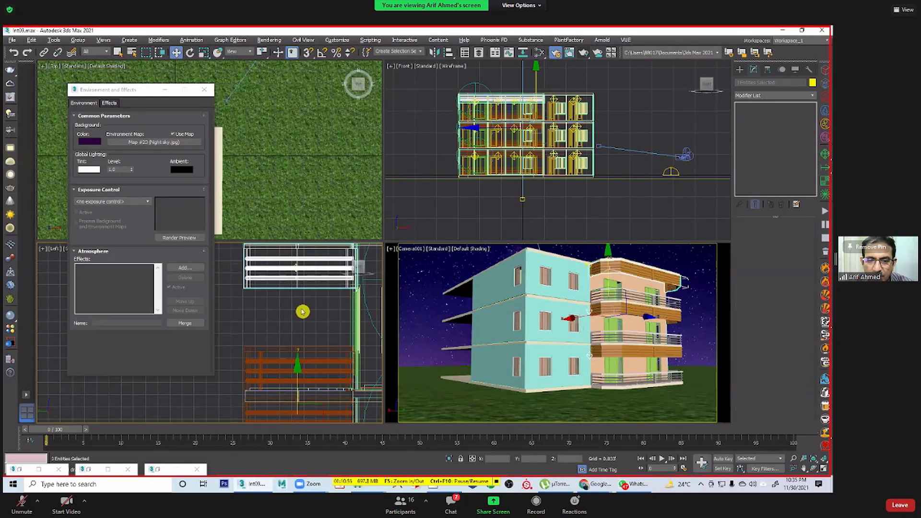
pyautogui.click(302, 294)
pyautogui.click(297, 270)
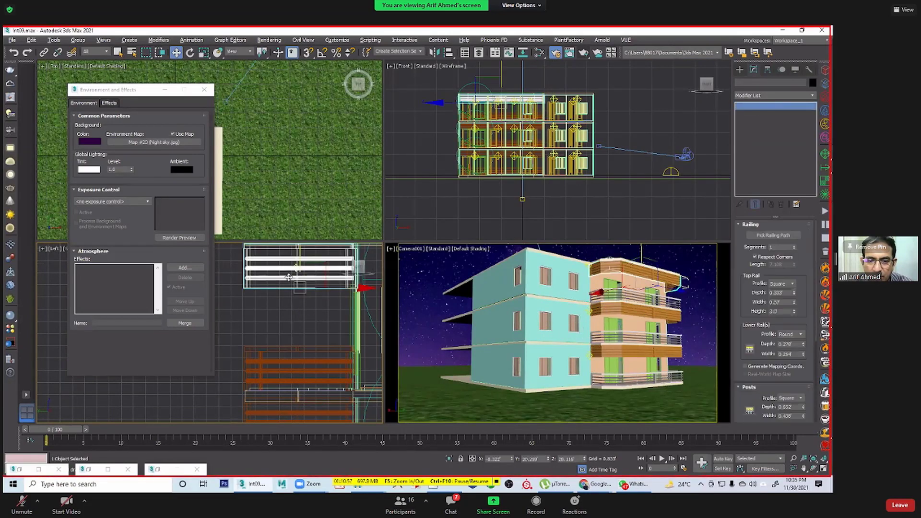
# Step: Restrict the selection filter to Lights and select the three stacked balcony omni lights in the Left view
pyautogui.click(92, 51)
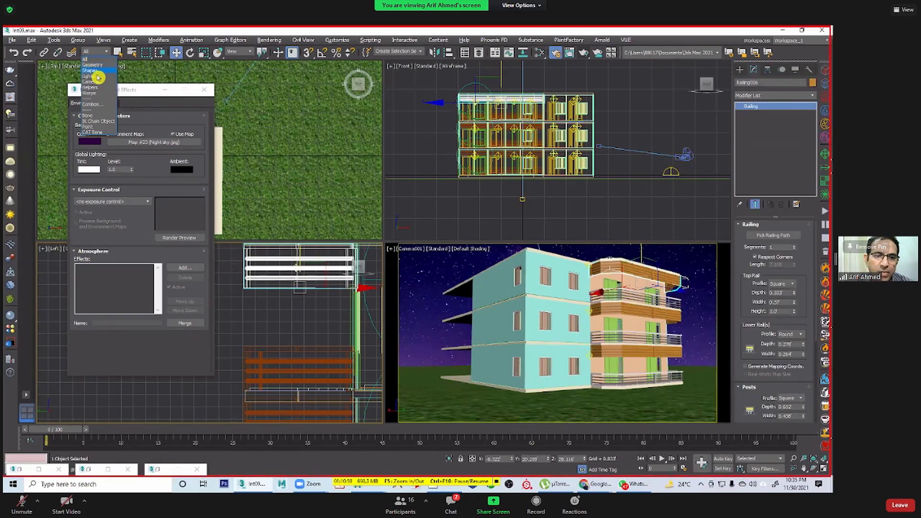
pyautogui.click(114, 94)
pyautogui.scroll(-3, 276, 339)
pyautogui.scroll(-5, 275, 339)
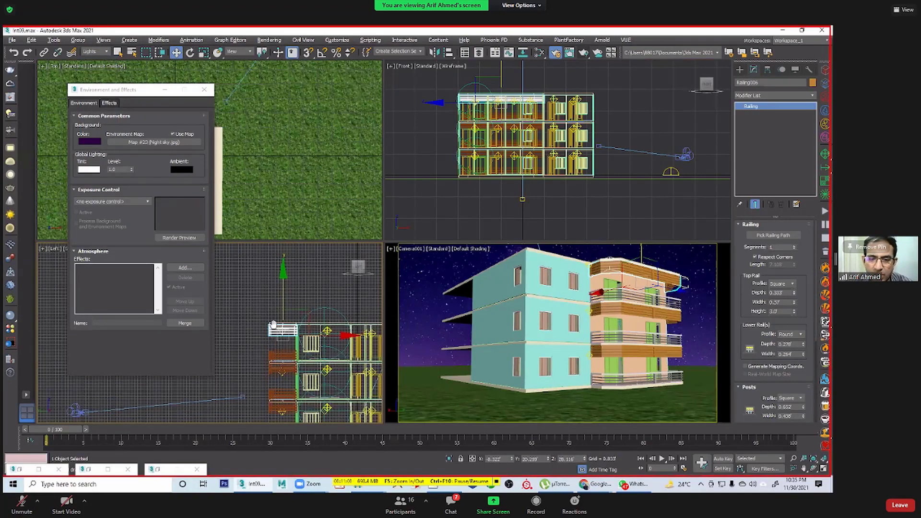
pyautogui.moveTo(293, 343); pyautogui.dragTo(296, 368)
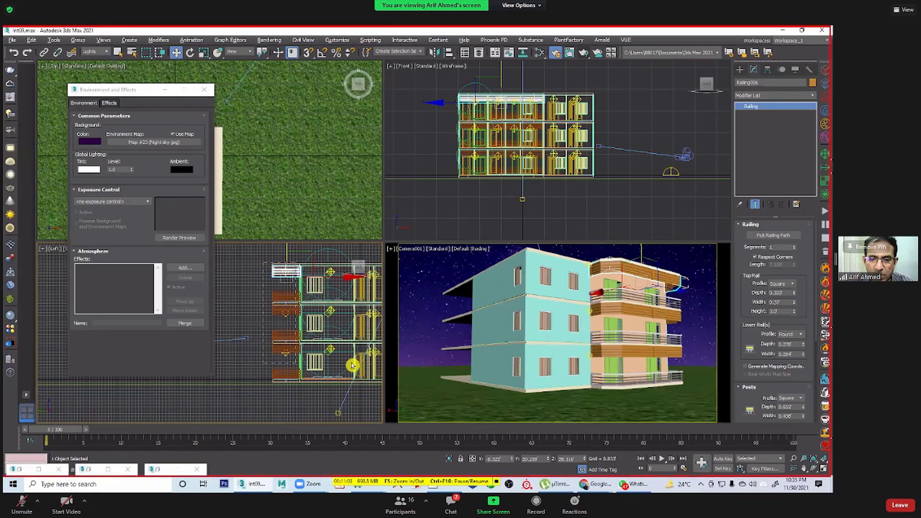
# Step: Move the three balcony omni lights horizontally along the facade to the middle of the balconies and deselect them
pyautogui.moveTo(631, 315); pyautogui.dragTo(652, 320)
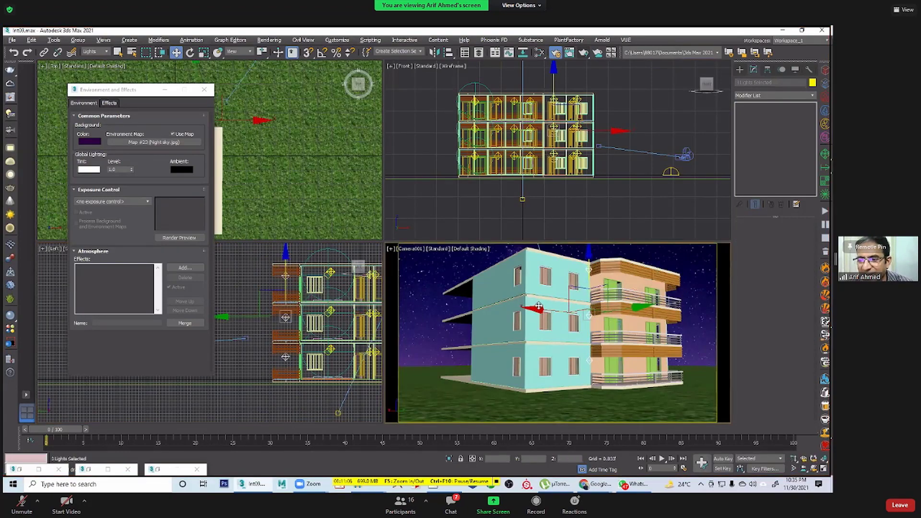
pyautogui.hotkey('ctrl', 'z')
pyautogui.moveTo(559, 306); pyautogui.dragTo(638, 309)
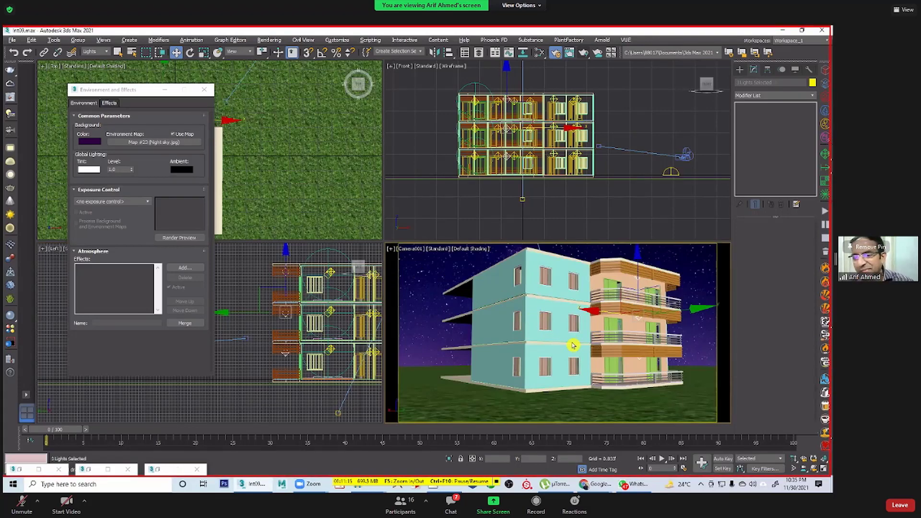
pyautogui.scroll(-2, 570, 367)
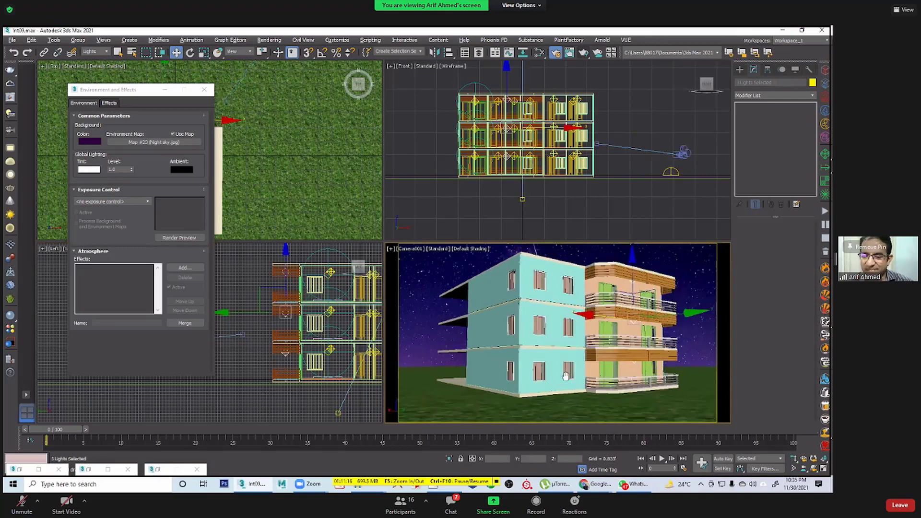
pyautogui.click(520, 399)
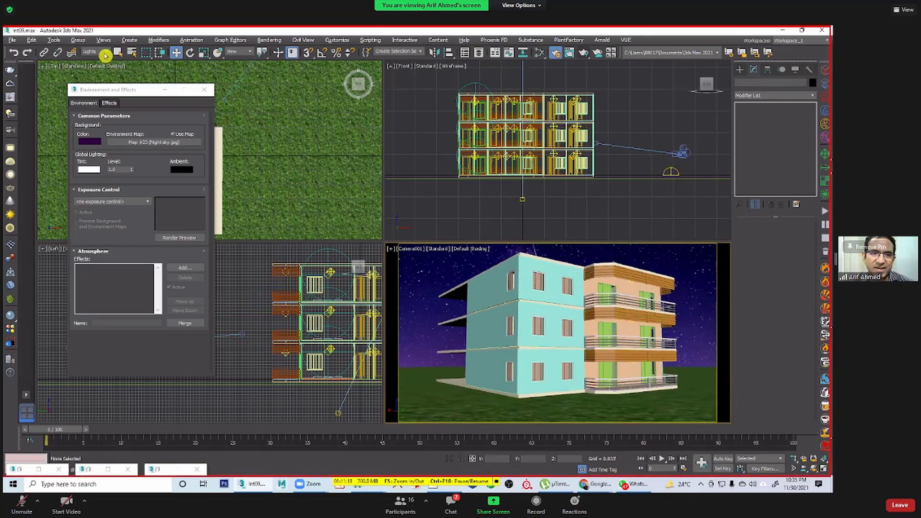
# Step: Reset the selection filter to All and scale the building's base slab vertically in the Front view to thicken it
pyautogui.click(105, 55)
pyautogui.click(498, 396)
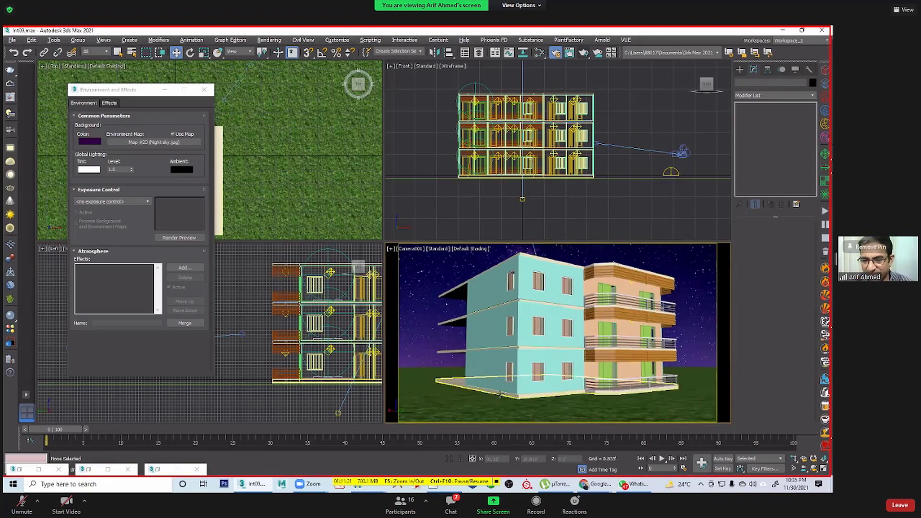
pyautogui.press('r')
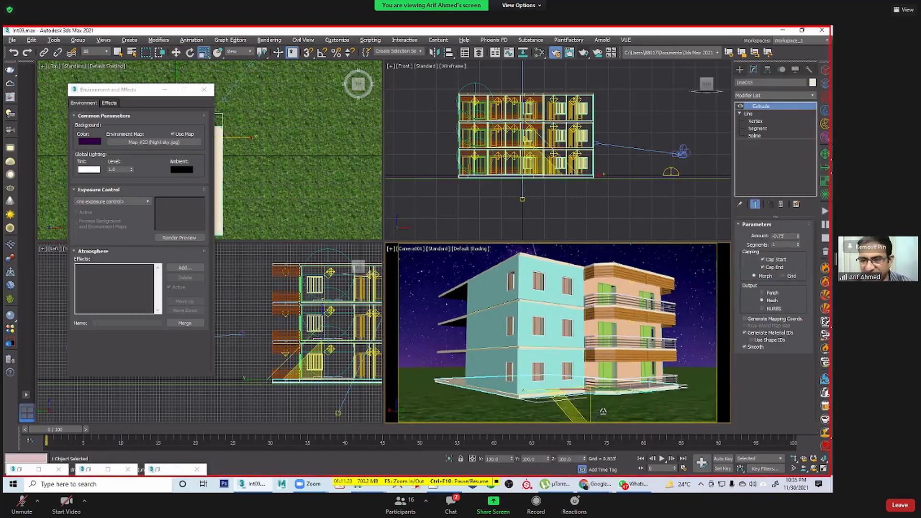
pyautogui.moveTo(591, 404); pyautogui.dragTo(590, 428)
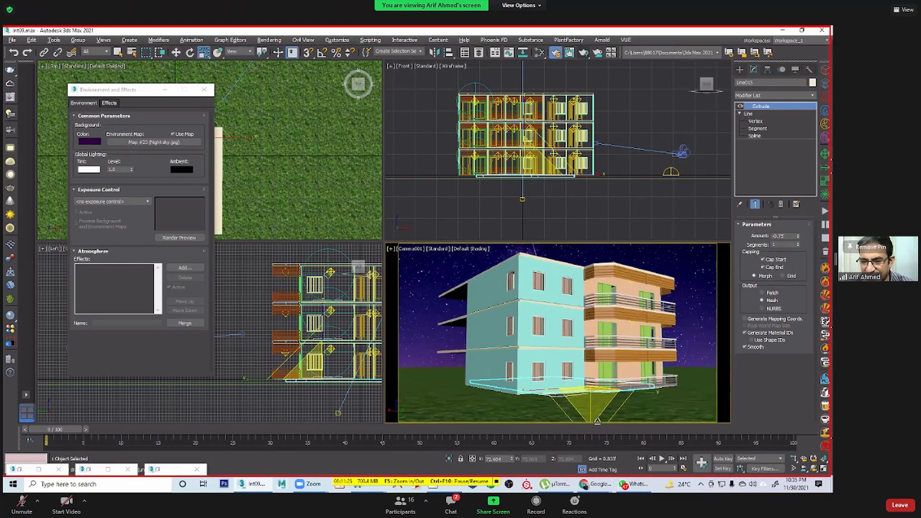
pyautogui.hotkey('ctrl', 'z')
pyautogui.moveTo(537, 196); pyautogui.dragTo(552, 179, button='middle')
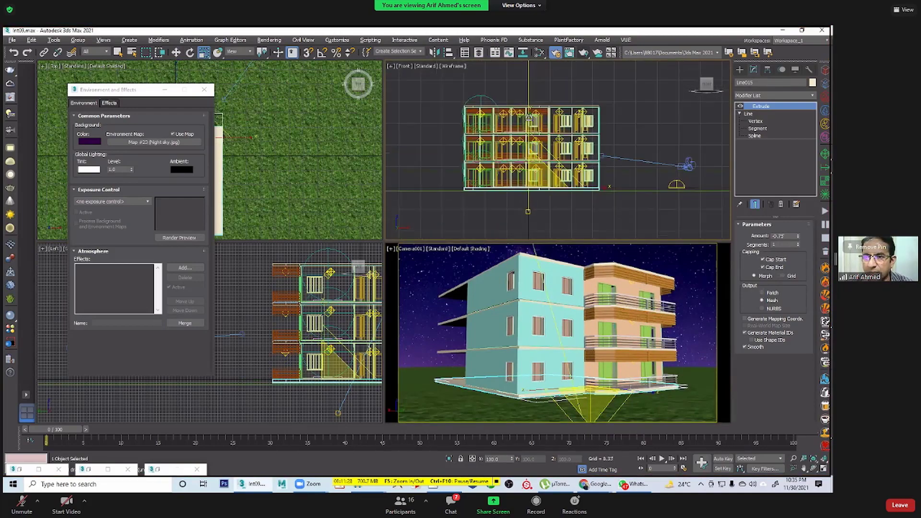
pyautogui.click(433, 232)
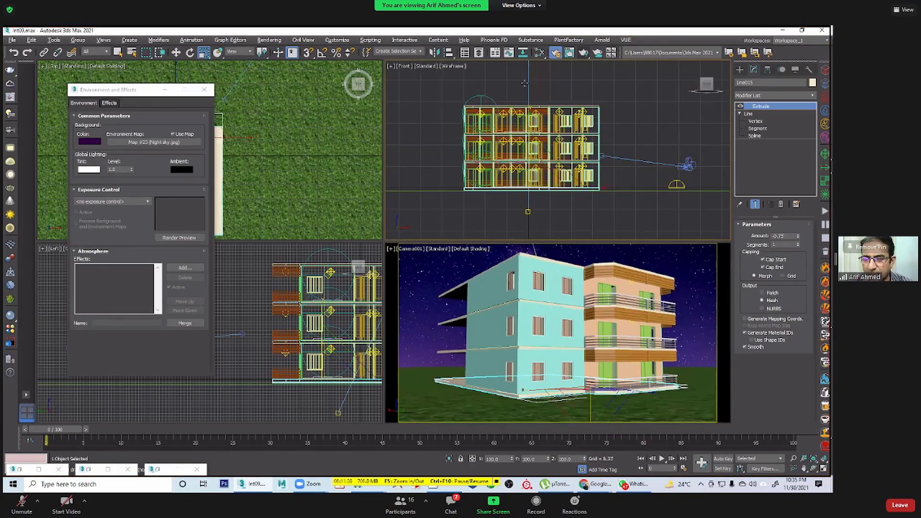
pyautogui.moveTo(433, 231); pyautogui.dragTo(431, 218)
# Step: Deselect the slab, adjust the camera framing slightly and render the camera view with the balcony lights
pyautogui.moveTo(446, 279); pyautogui.dragTo(444, 280, button='middle')
pyautogui.click(442, 277)
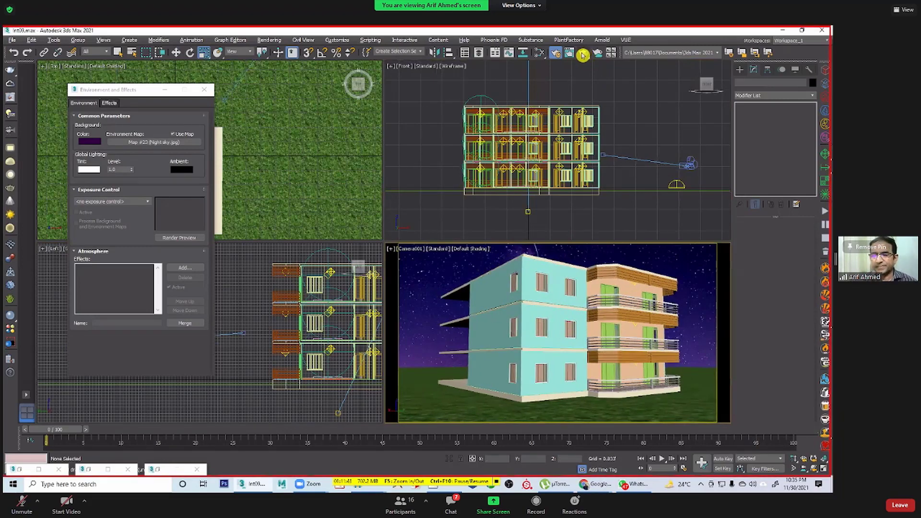
pyautogui.click(582, 53)
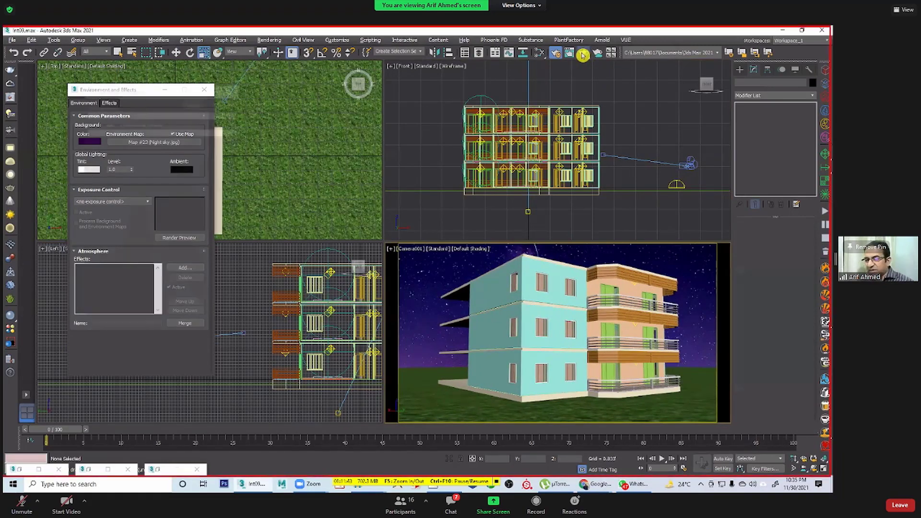
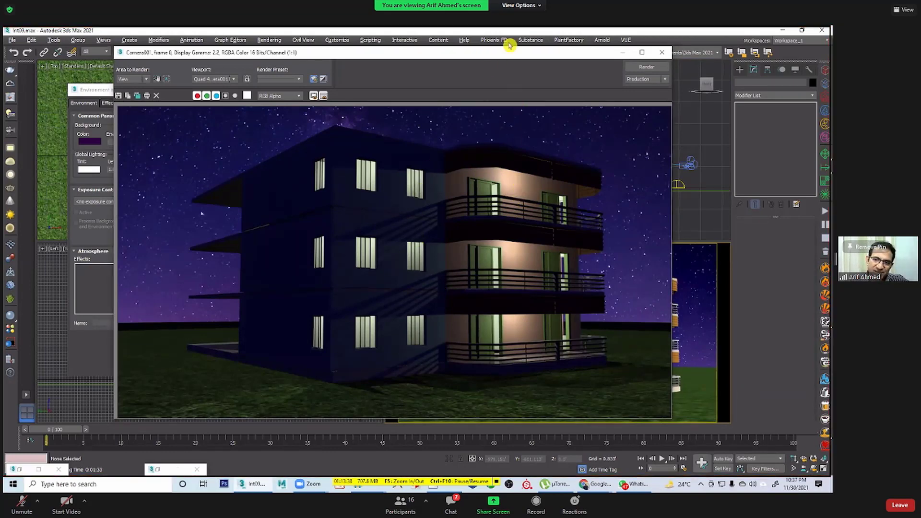
# Step: Switch to Chrome's night sky image results and search Google Images for "night sky with moon"
pyautogui.moveTo(479, 55); pyautogui.dragTo(477, 50)
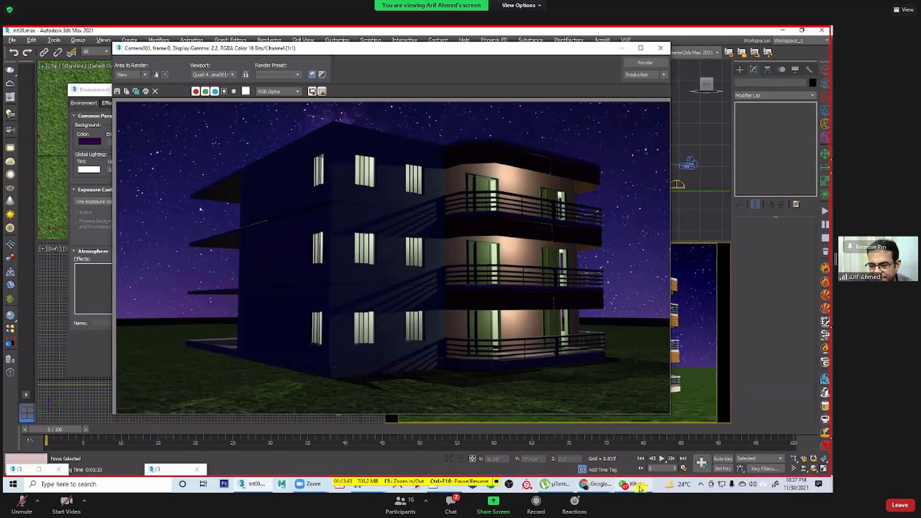
pyautogui.moveTo(600, 488)
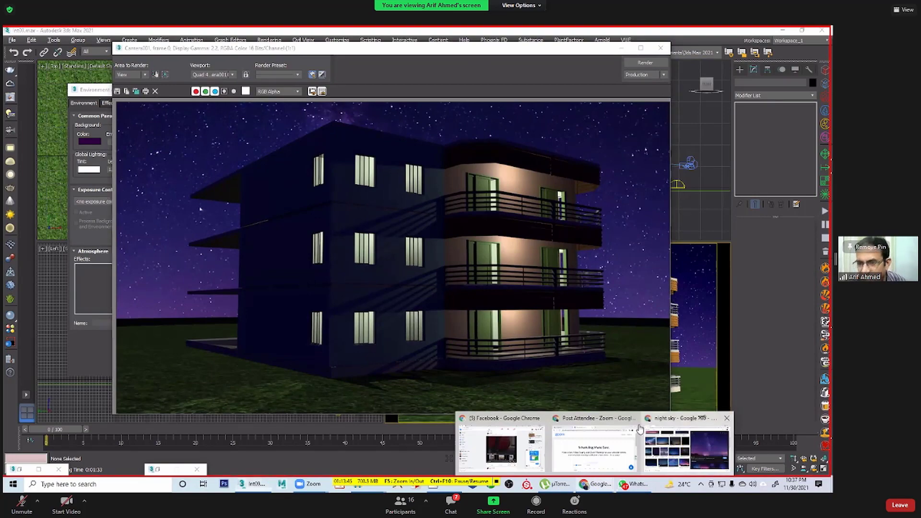
pyautogui.click(680, 446)
pyautogui.click(125, 67)
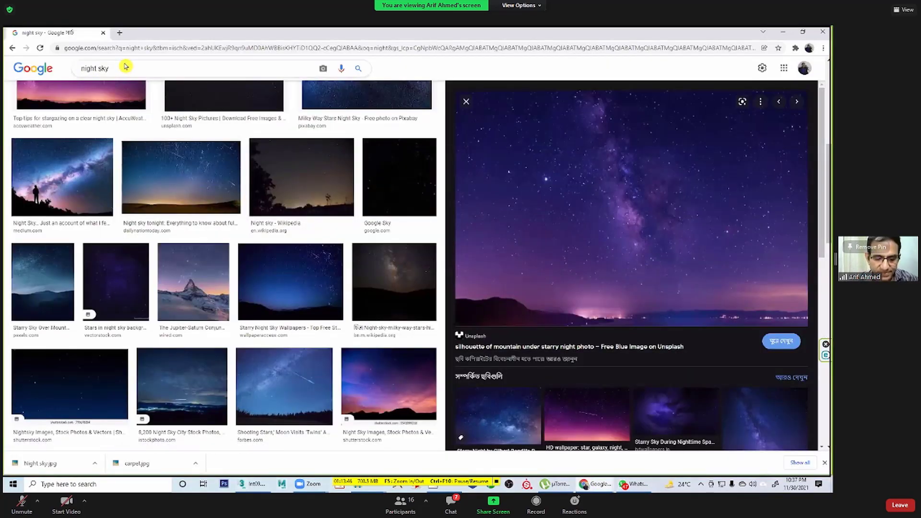
pyautogui.write('with')
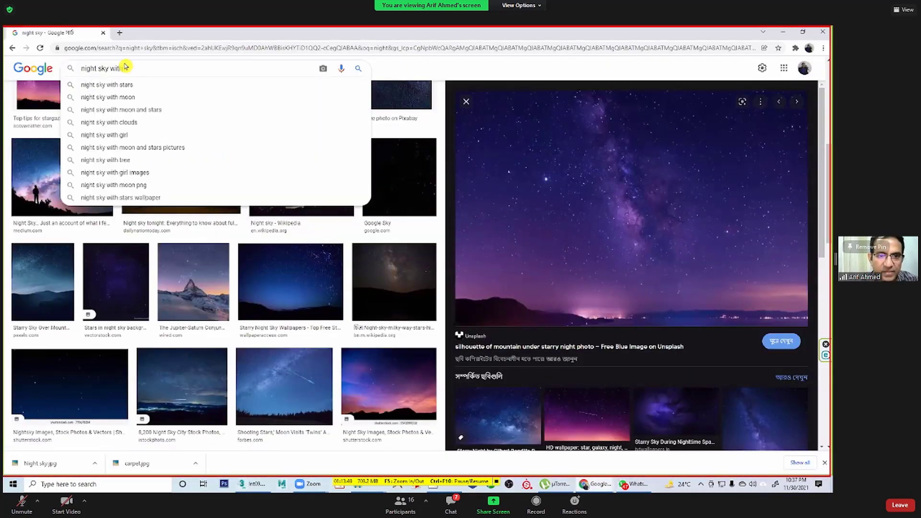
pyautogui.write(' moon')
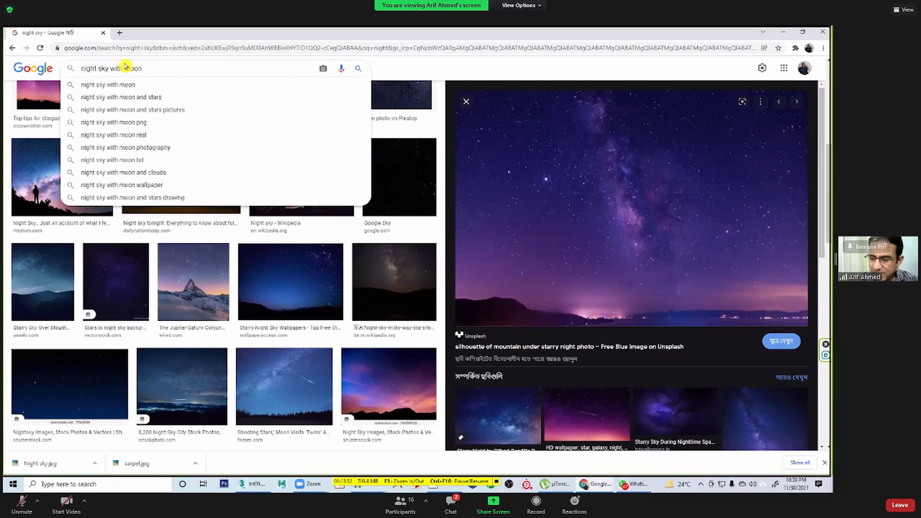
pyautogui.press('Return')
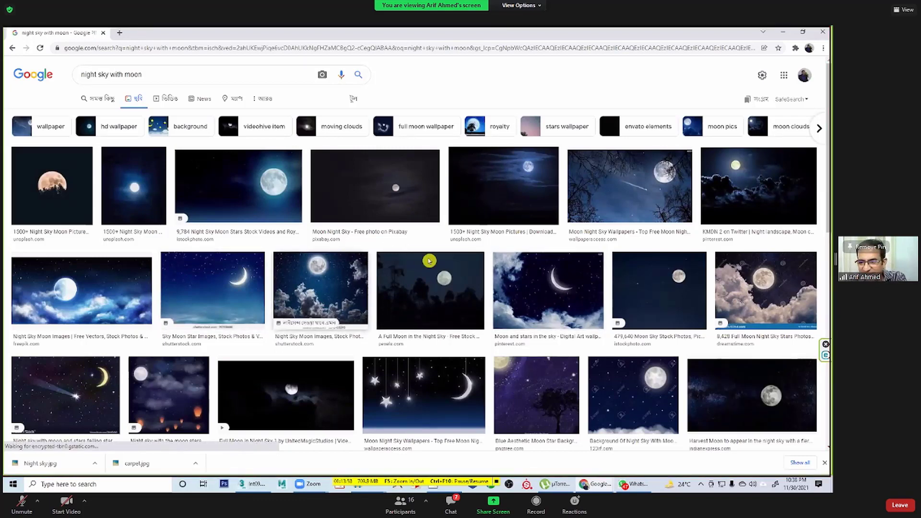
# Step: Browse the moonlit sky image results for a suitable render background and open the cloudy Night Sky Photography result in a new tab
pyautogui.scroll(-1, 401, 261)
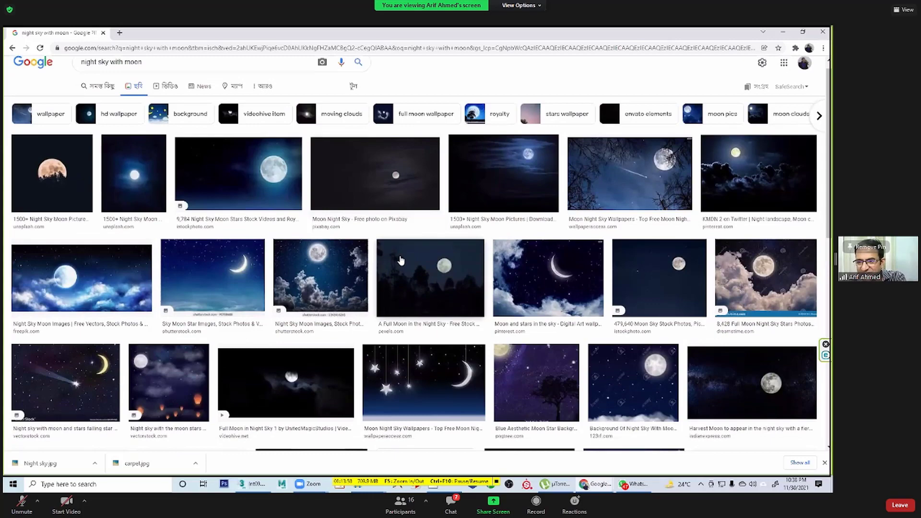
pyautogui.scroll(-3, 398, 263)
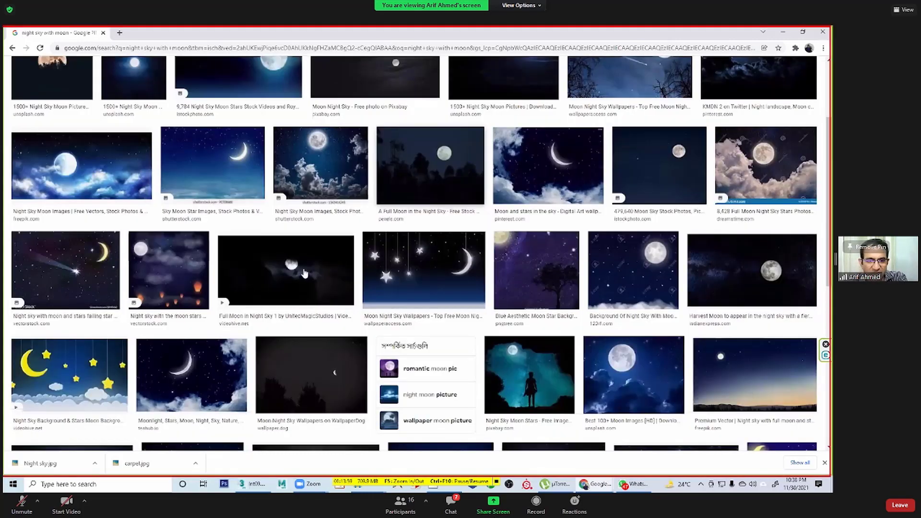
pyautogui.scroll(-2, 349, 275)
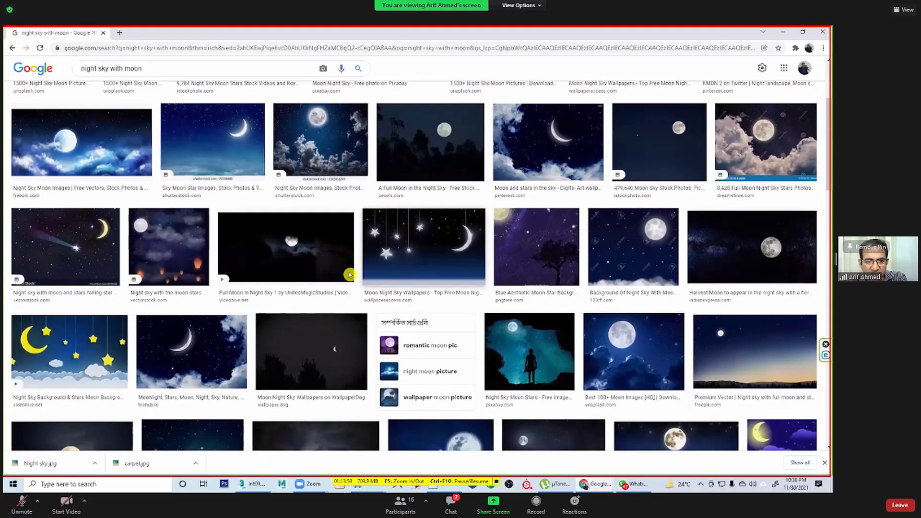
pyautogui.scroll(-2, 351, 275)
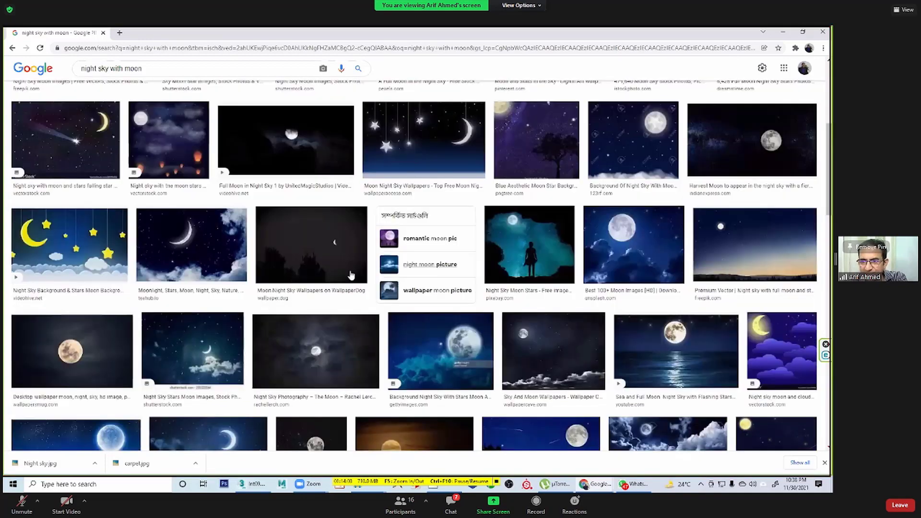
pyautogui.scroll(-10, 351, 274)
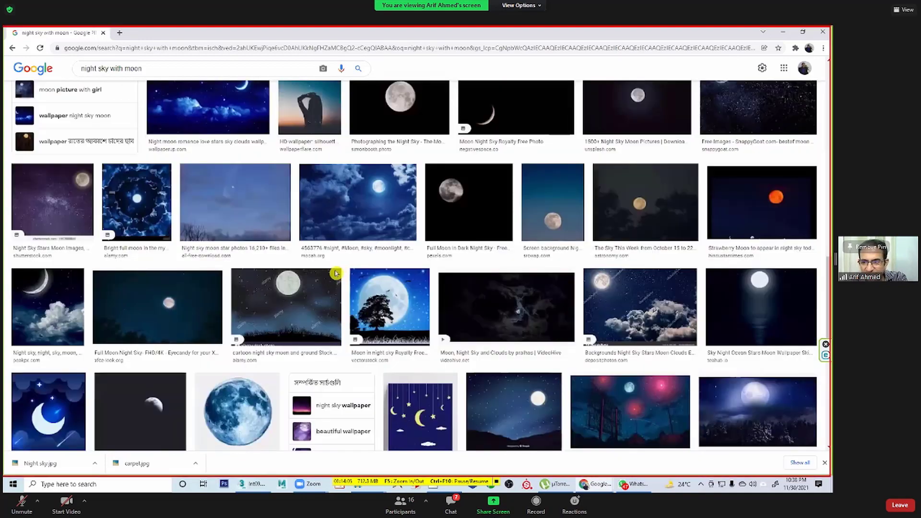
pyautogui.scroll(-6, 335, 275)
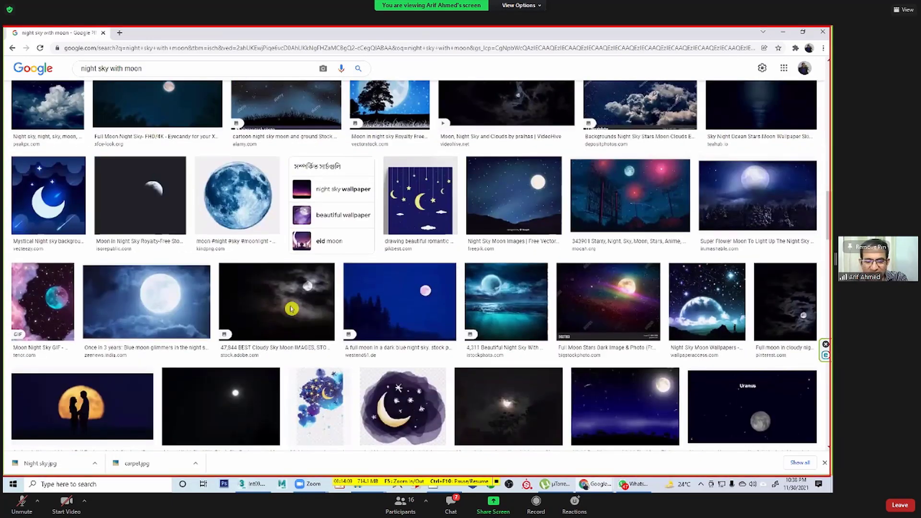
pyautogui.scroll(-3, 291, 309)
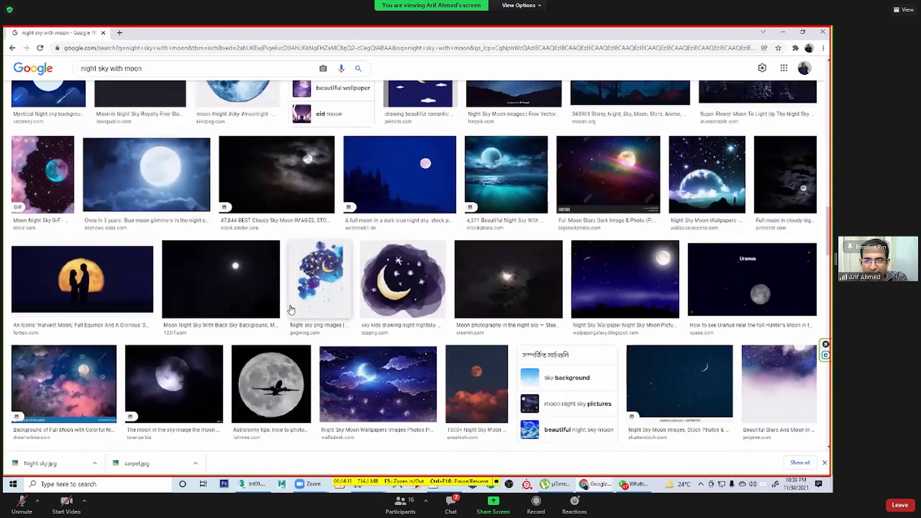
pyautogui.scroll(10, 291, 308)
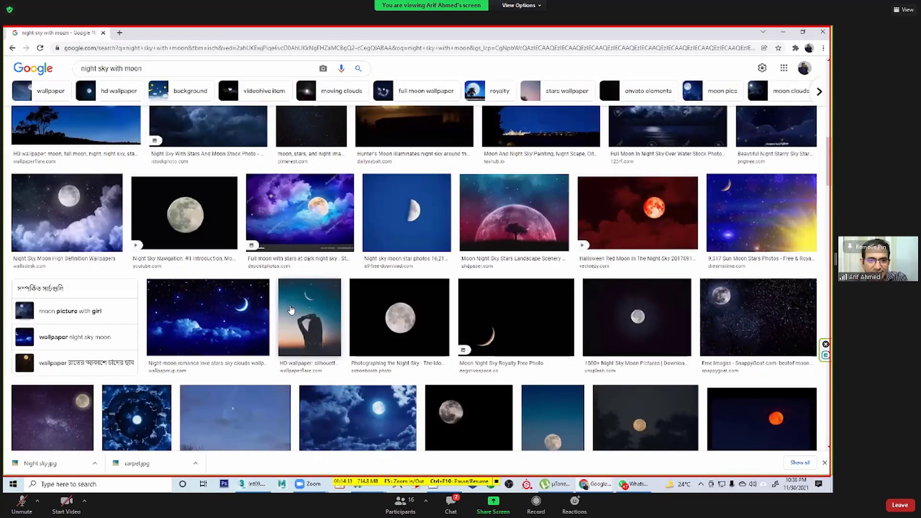
pyautogui.scroll(5, 291, 310)
pyautogui.scroll(2, 302, 278)
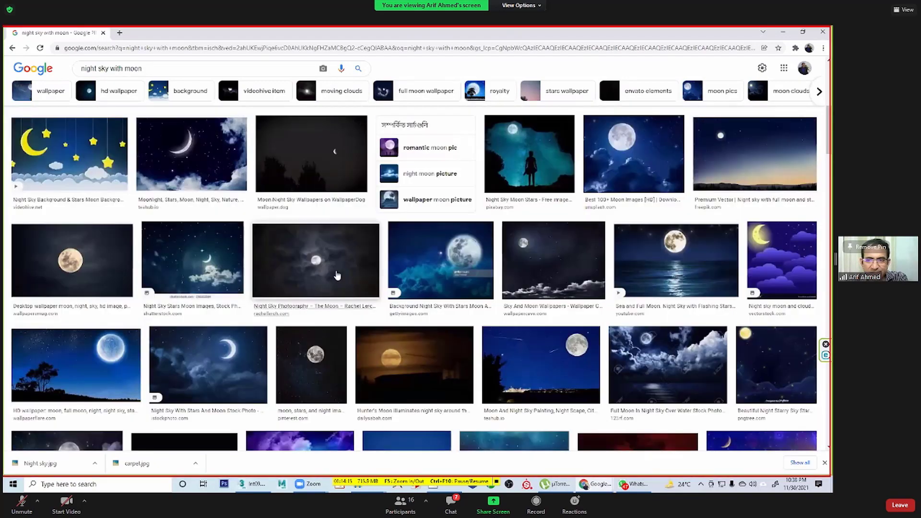
pyautogui.middleClick(337, 274)
pyautogui.scroll(4, 313, 276)
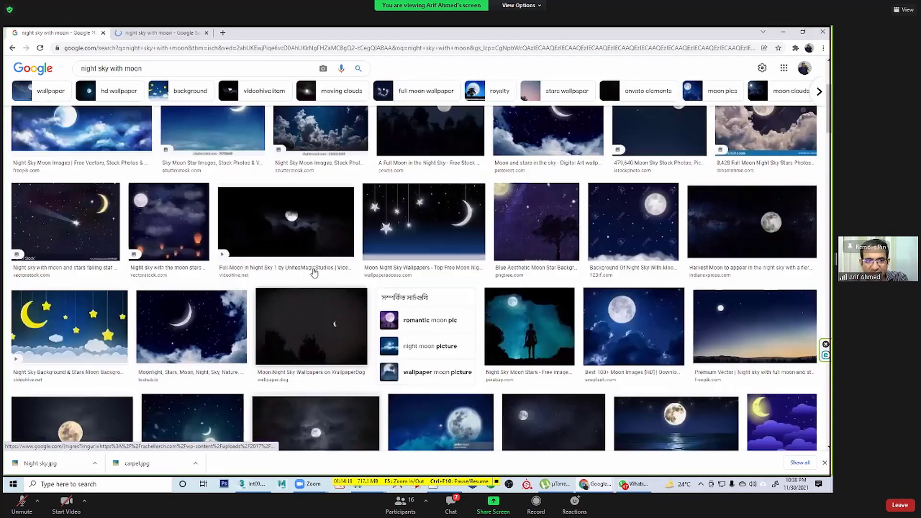
pyautogui.scroll(3, 95, 249)
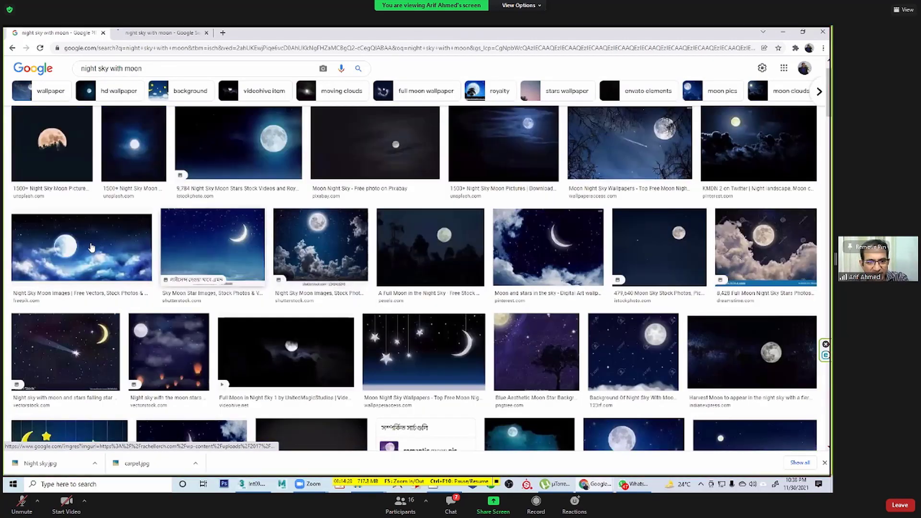
# Step: Preview the Freepik moon-over-clouds image and related Shutterstock and WallpaperUse moon skies, and look through more results
pyautogui.click(102, 249)
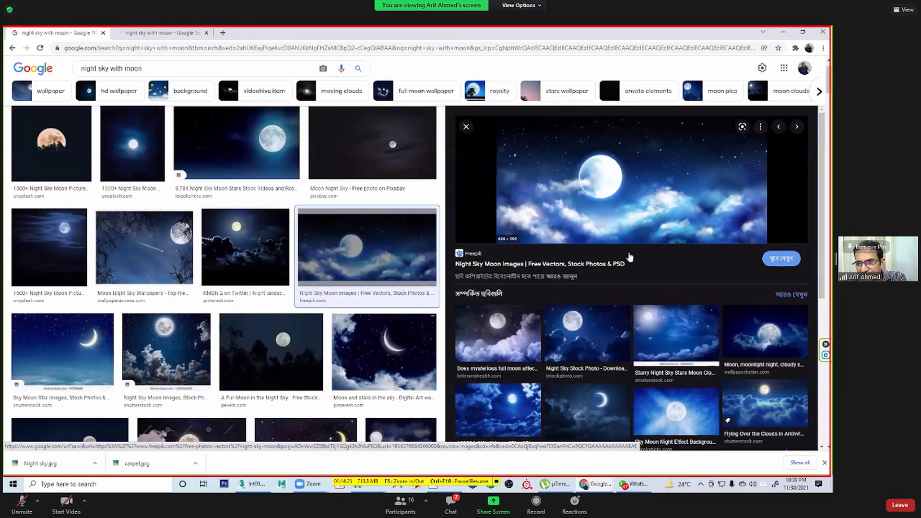
pyautogui.click(683, 334)
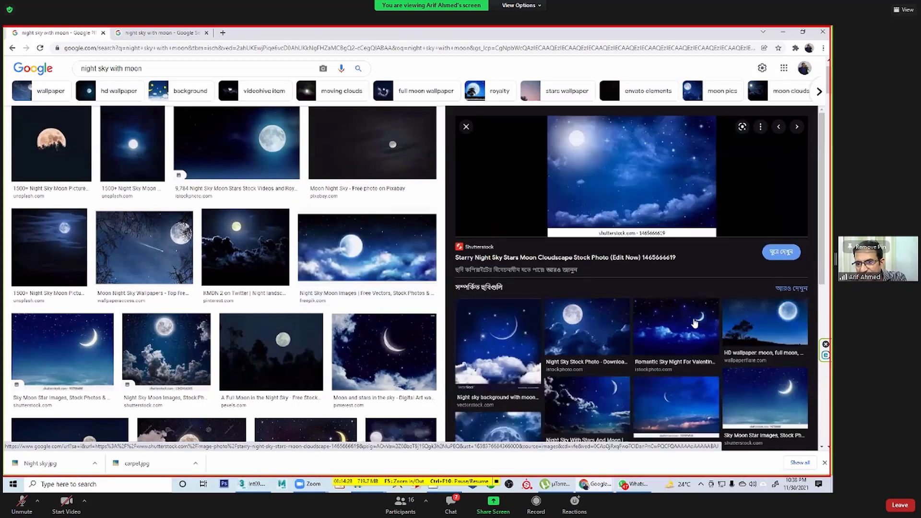
pyautogui.scroll(-3, 497, 309)
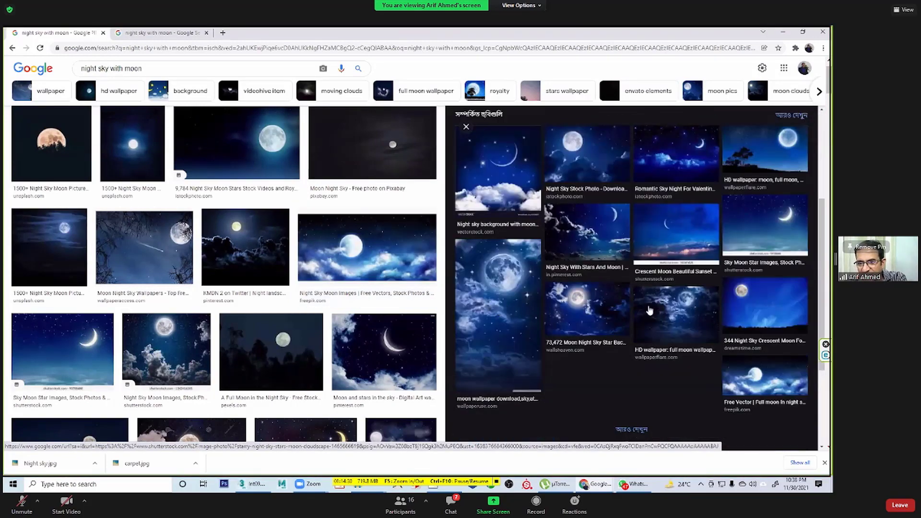
pyautogui.click(726, 384)
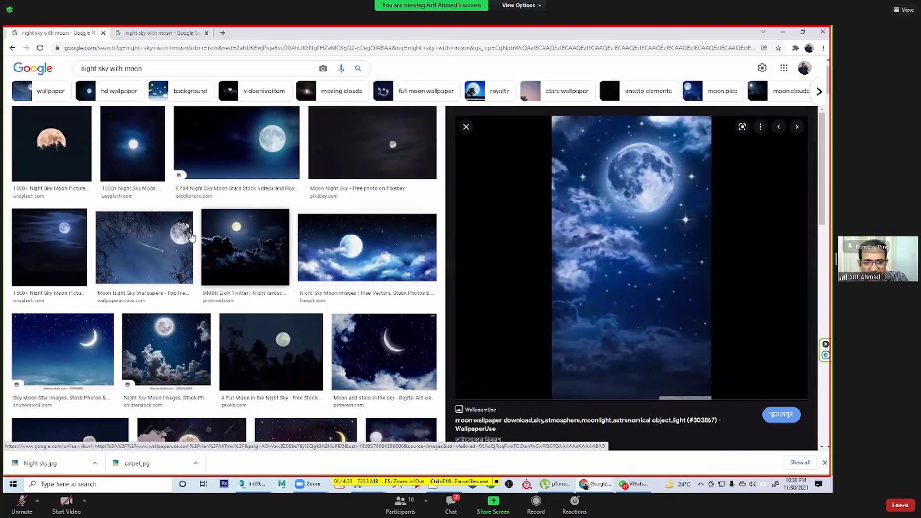
pyautogui.scroll(-3, 259, 253)
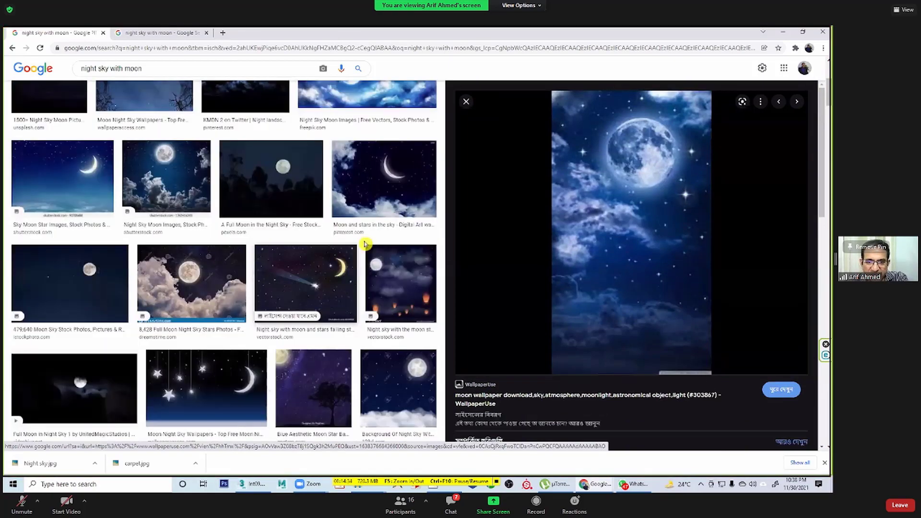
# Step: Save the Pexels image of a full moon above dark trees as moon.jpg in the [(00Serve Human)] folder
pyautogui.click(295, 189)
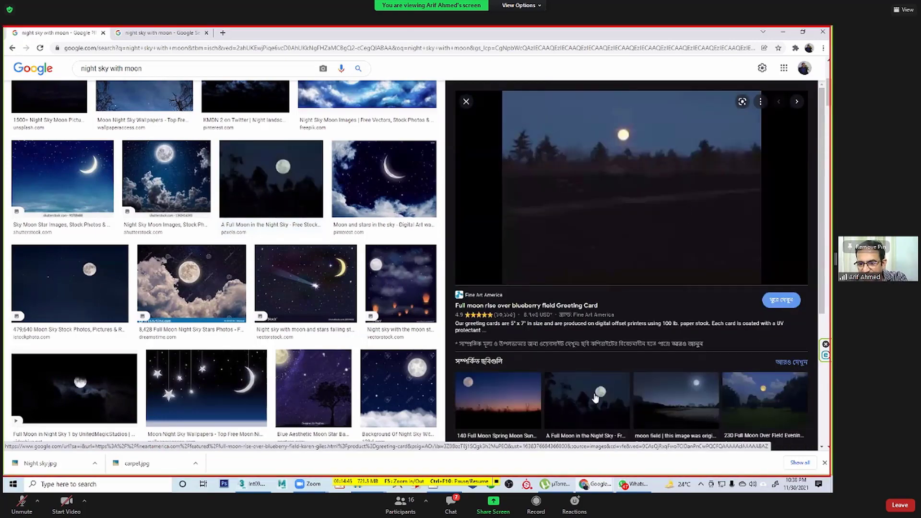
pyautogui.click(605, 397)
pyautogui.rightClick(633, 149)
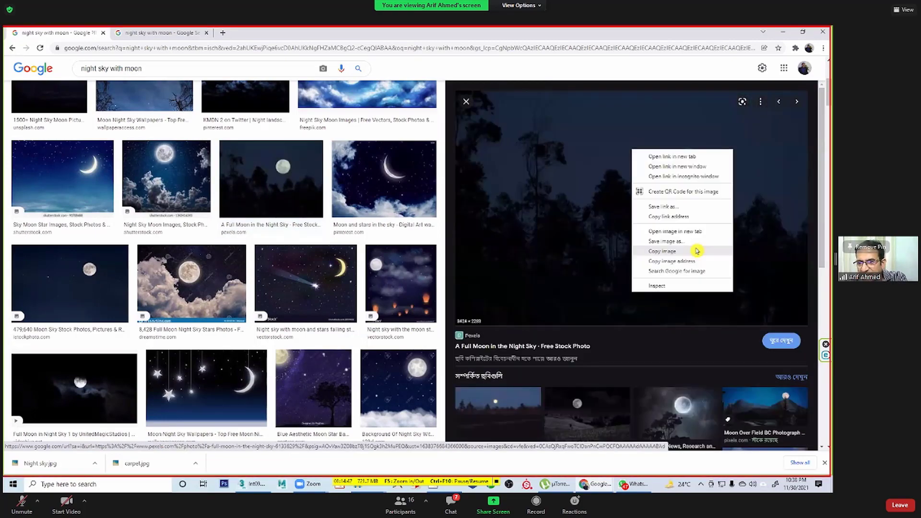
pyautogui.click(692, 248)
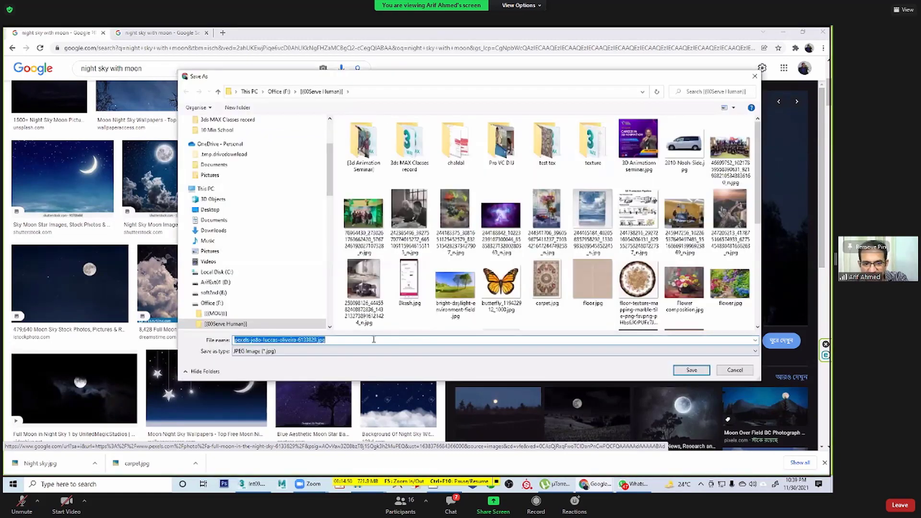
pyautogui.write('m')
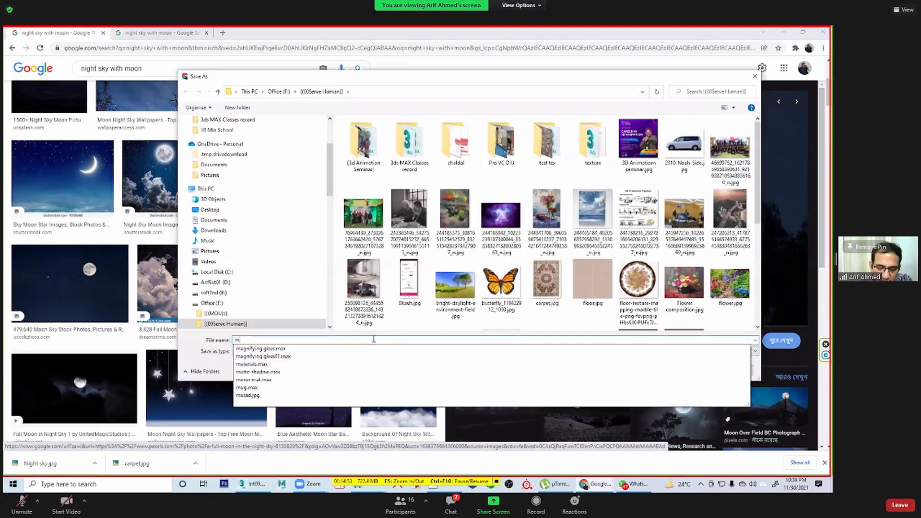
pyautogui.write('oon')
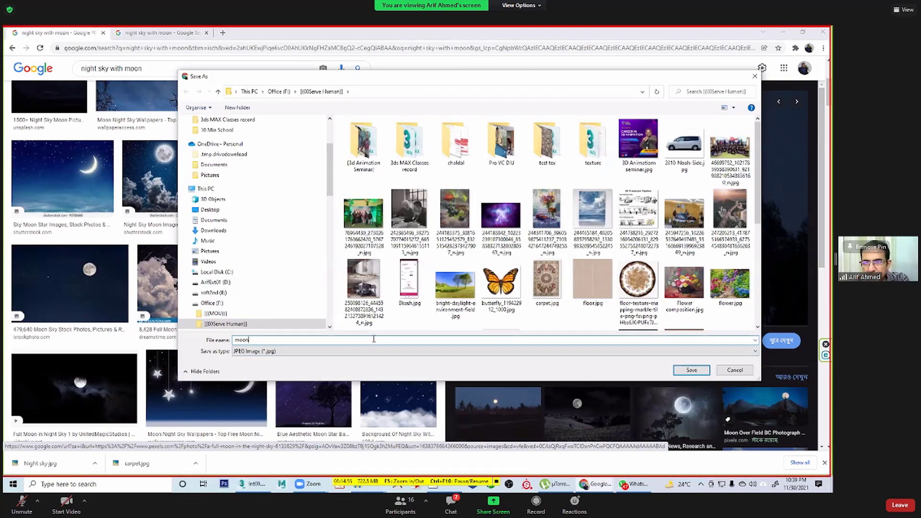
pyautogui.press('Return')
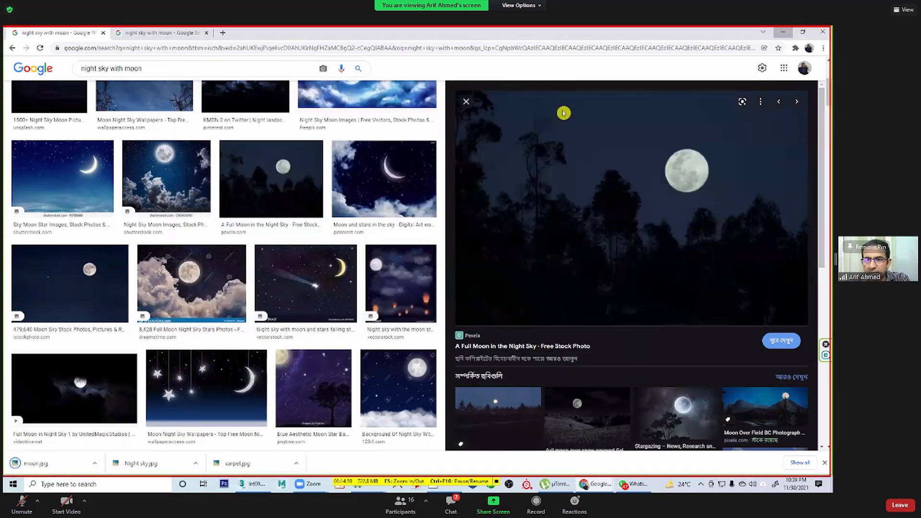
# Step: Switch to 3ds Max, close the previous render and bring the night sky map into view in the Slate Material Editor
pyautogui.hotkey('alt', 'Tab')
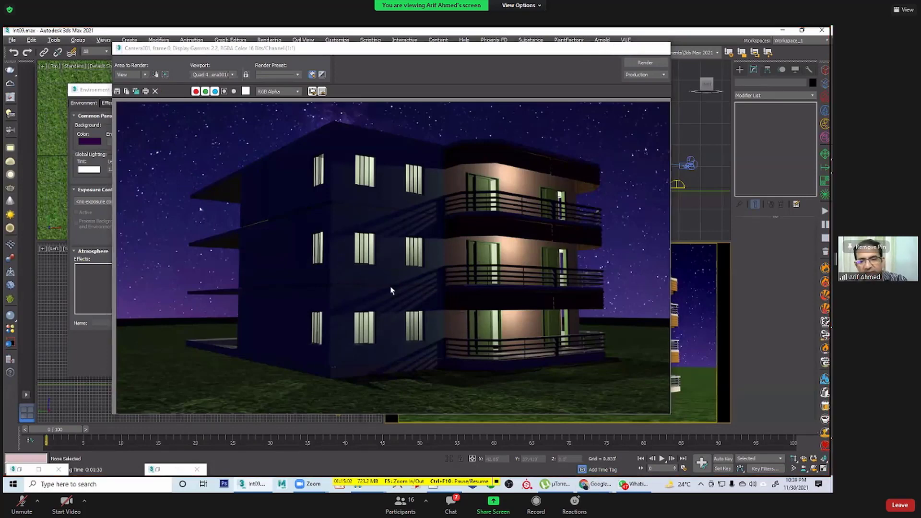
pyautogui.press('Escape')
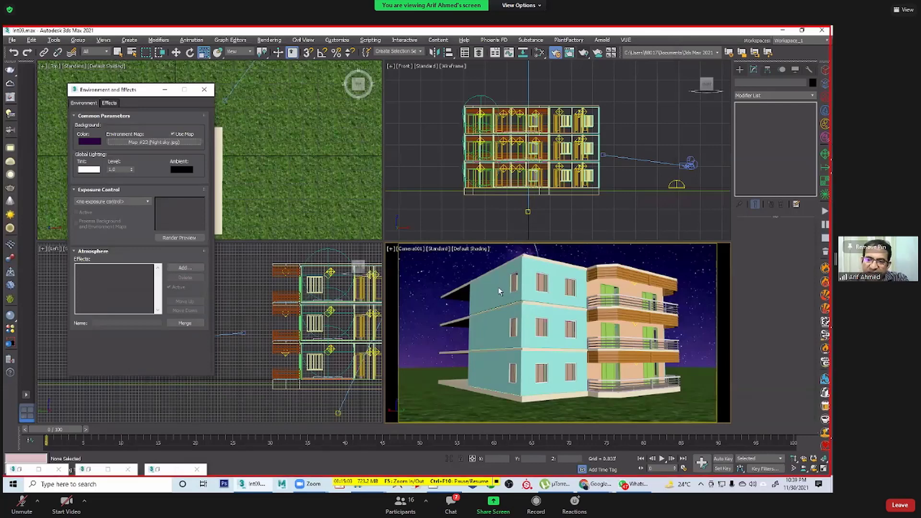
pyautogui.press('m')
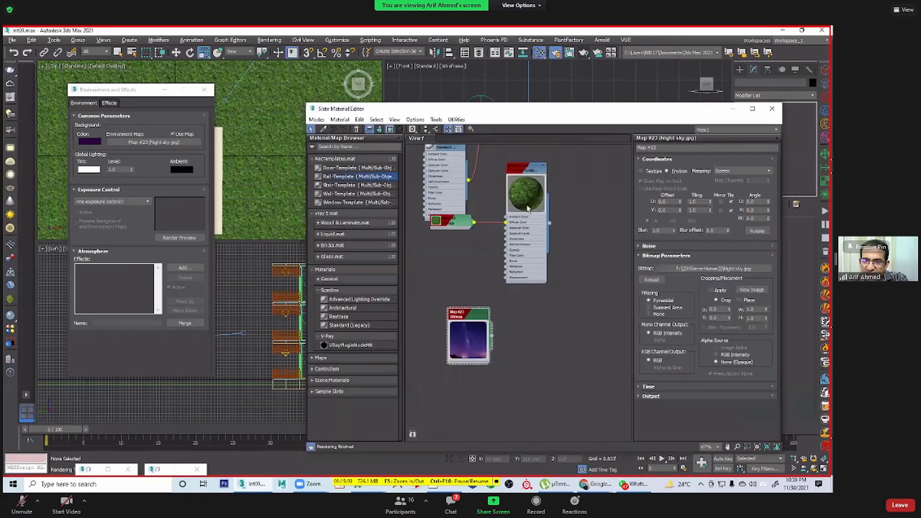
pyautogui.scroll(-2, 531, 229)
pyautogui.moveTo(499, 314); pyautogui.dragTo(490, 341, button='middle')
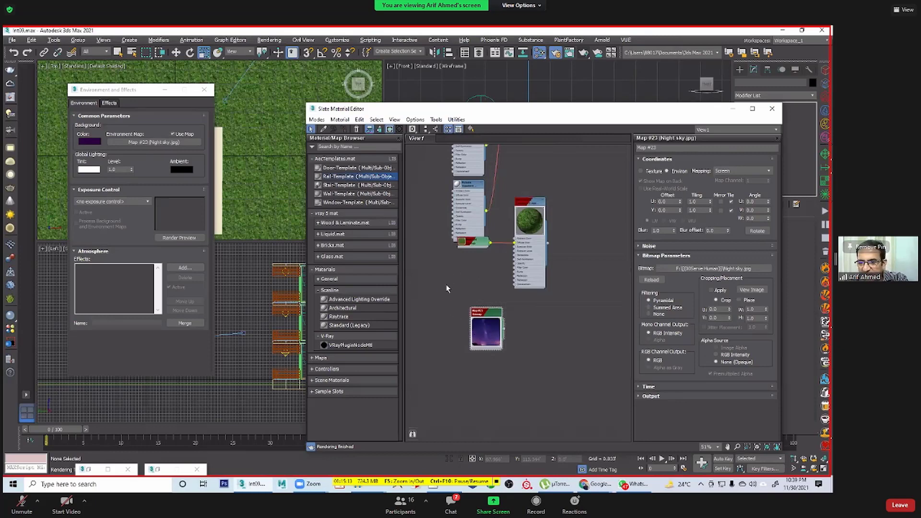
pyautogui.moveTo(454, 312); pyautogui.dragTo(447, 289, button='middle')
pyautogui.moveTo(477, 308); pyautogui.dragTo(447, 291)
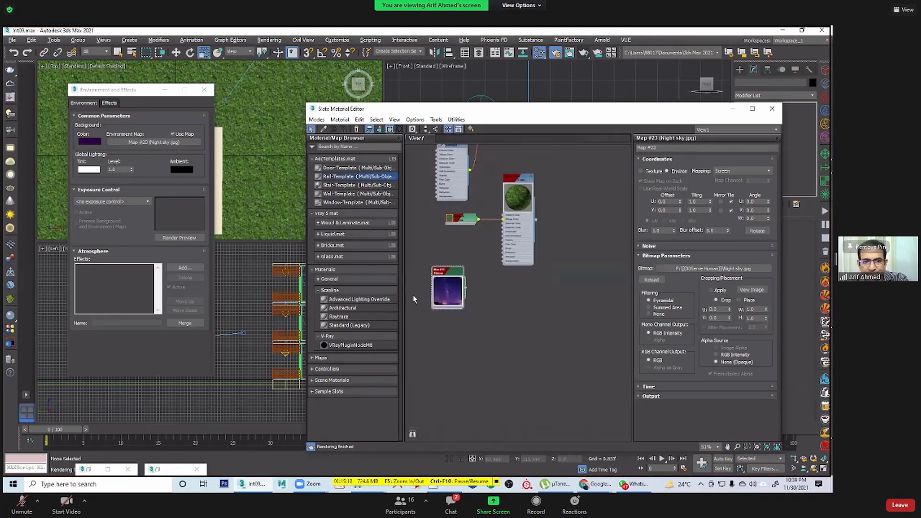
# Step: Replace the bitmap in the night sky environment map with moon.jpg
pyautogui.doubleClick(456, 292)
pyautogui.doubleClick(436, 272)
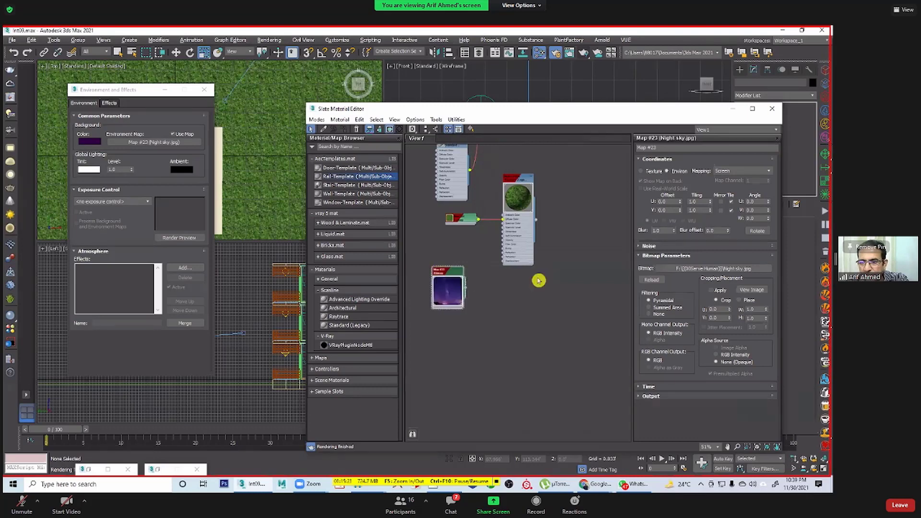
pyautogui.click(728, 269)
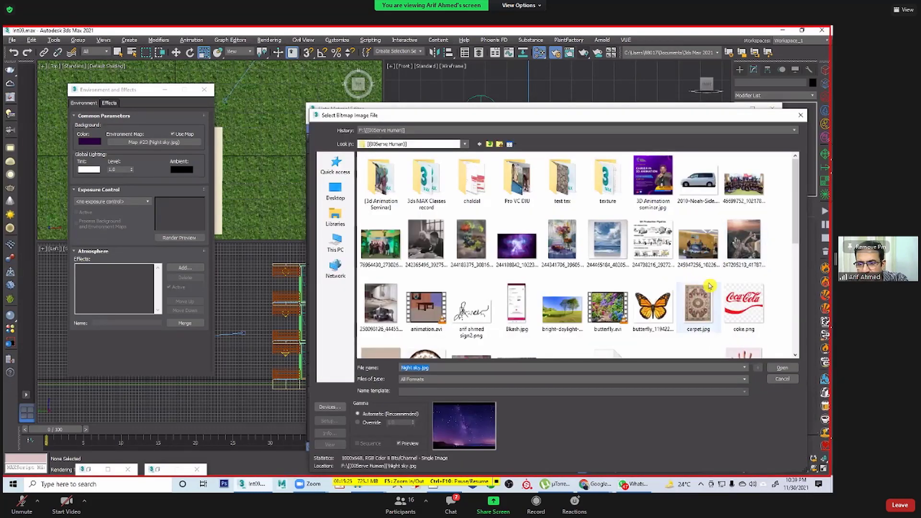
pyautogui.scroll(-10, 710, 287)
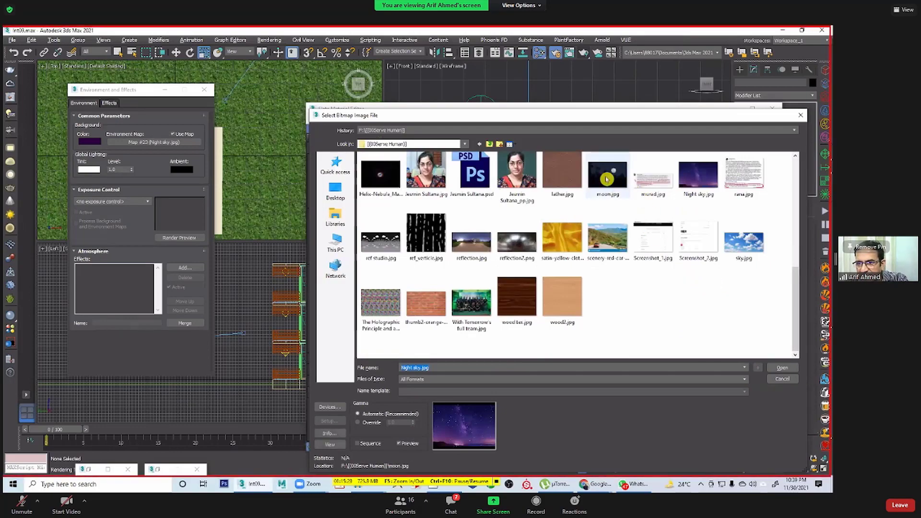
pyautogui.press('Return')
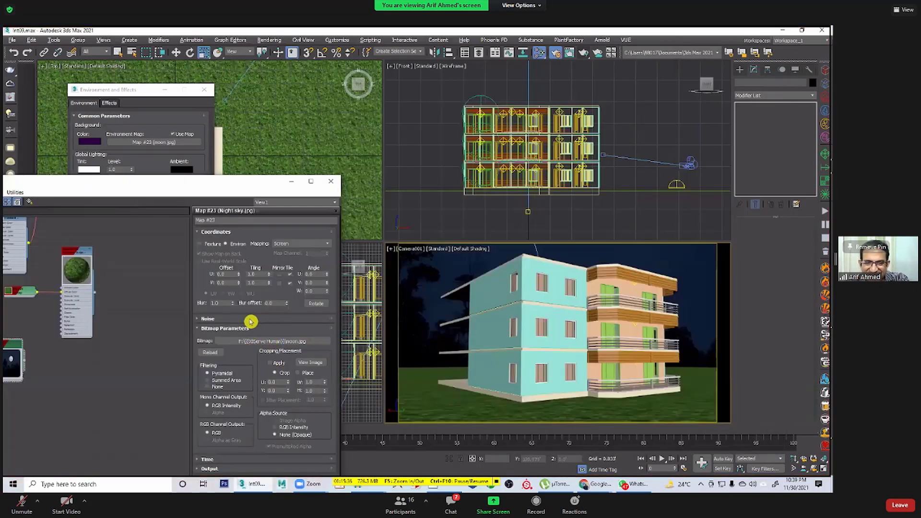
# Step: Position the moon in the camera background by setting the map's U offset to -0.47, V offset to 0.24 and U tiling to 1.1
pyautogui.moveTo(241, 276); pyautogui.dragTo(235, 296)
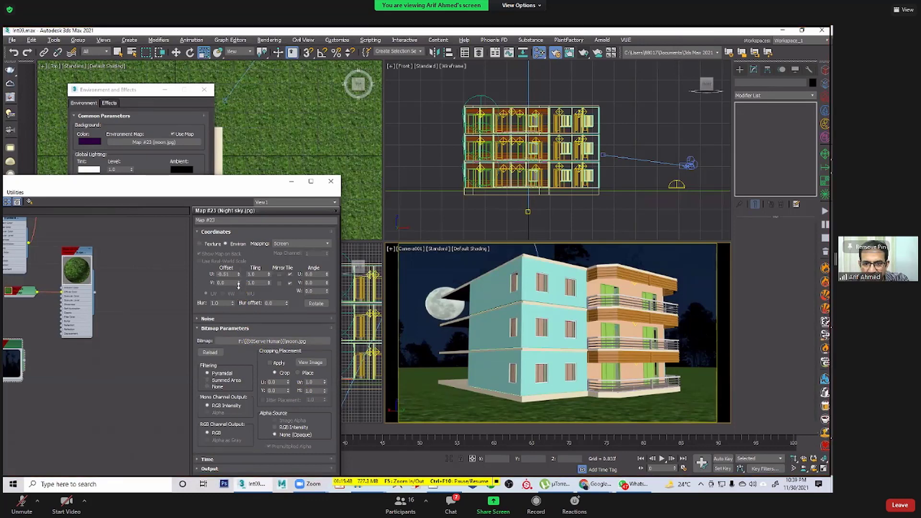
pyautogui.moveTo(238, 286); pyautogui.dragTo(240, 268)
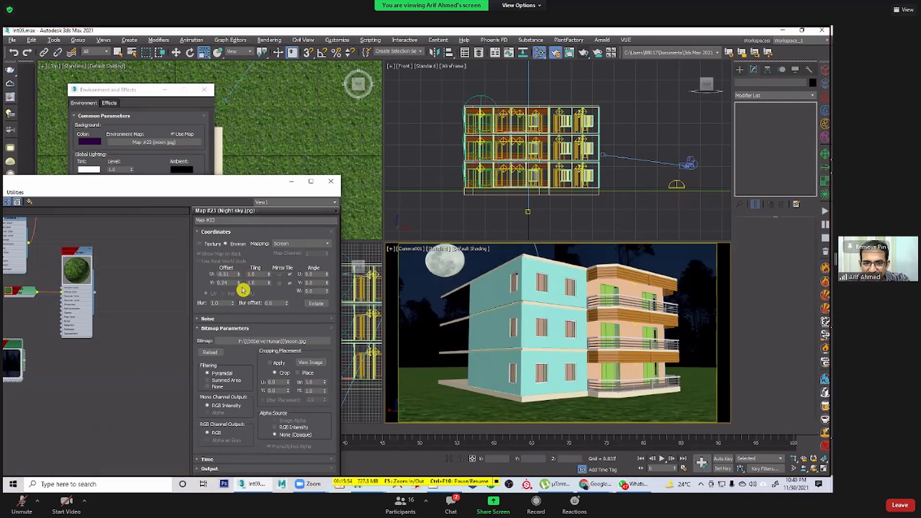
pyautogui.moveTo(270, 279); pyautogui.dragTo(270, 275)
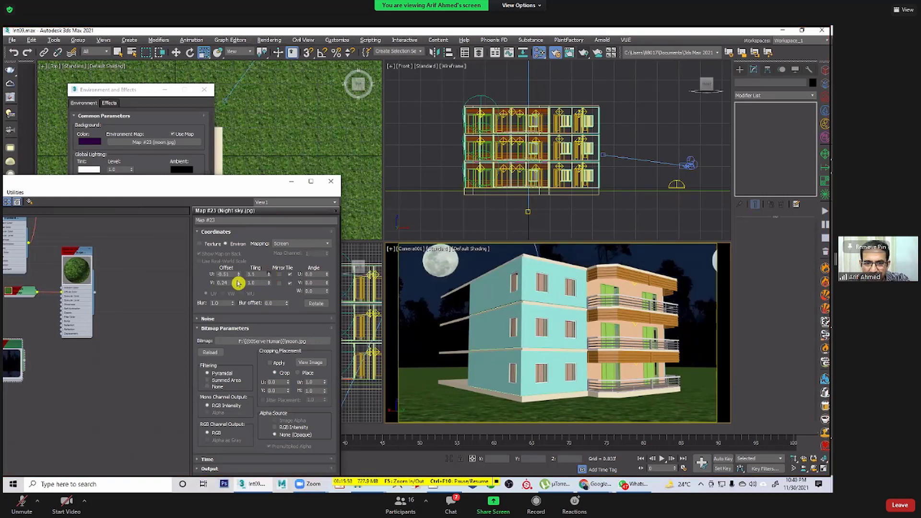
pyautogui.click(290, 274)
pyautogui.click(289, 283)
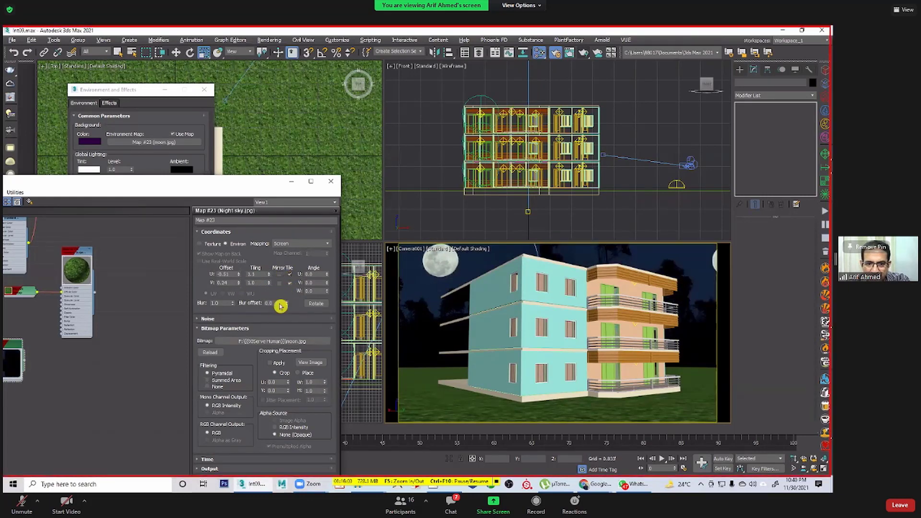
pyautogui.moveTo(239, 272); pyautogui.dragTo(238, 268)
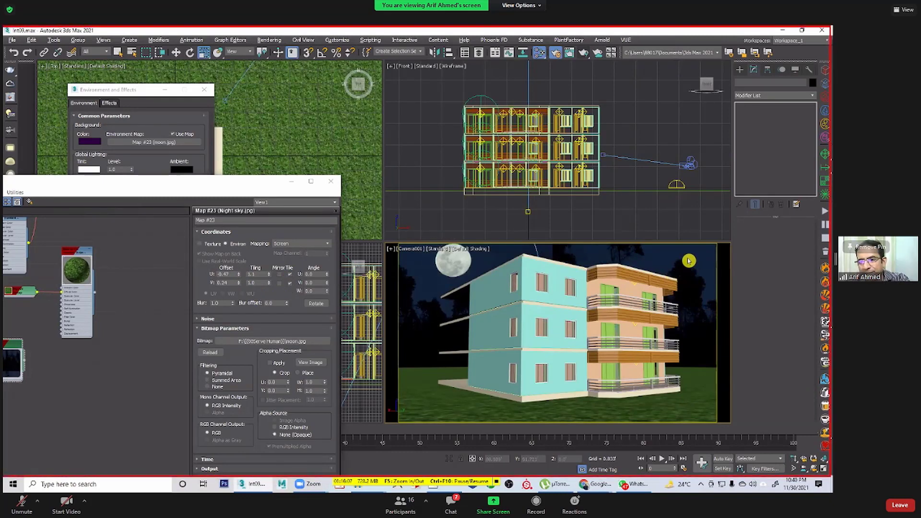
# Step: Test-render the Camera001 view to check the moon's placement, and cancel the rendering partway
pyautogui.click(594, 56)
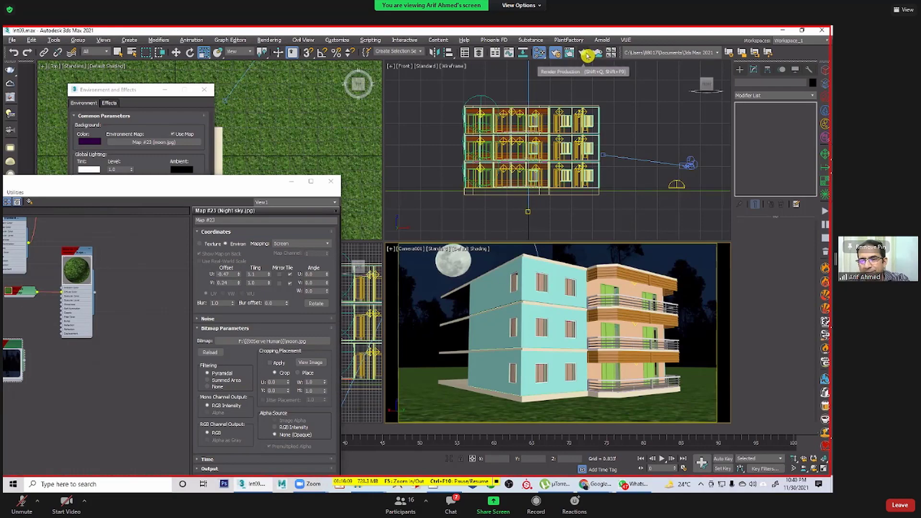
pyautogui.click(594, 56)
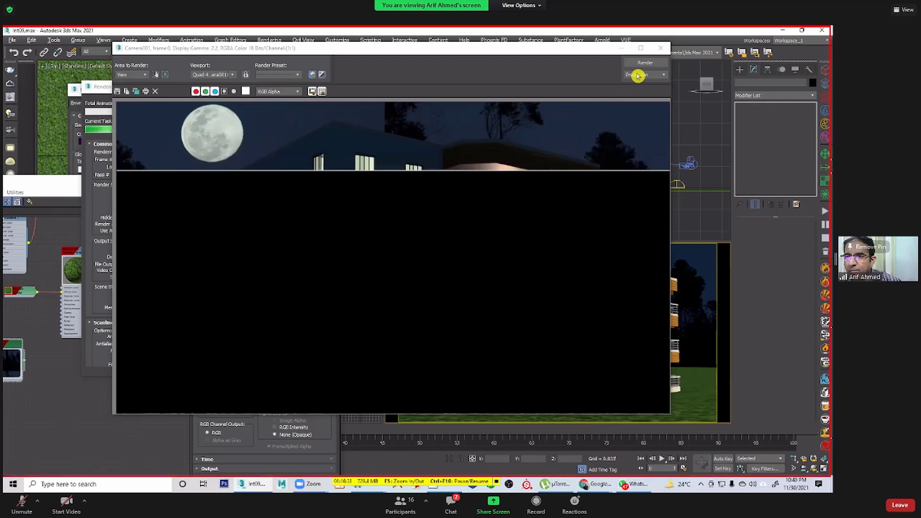
pyautogui.click(661, 48)
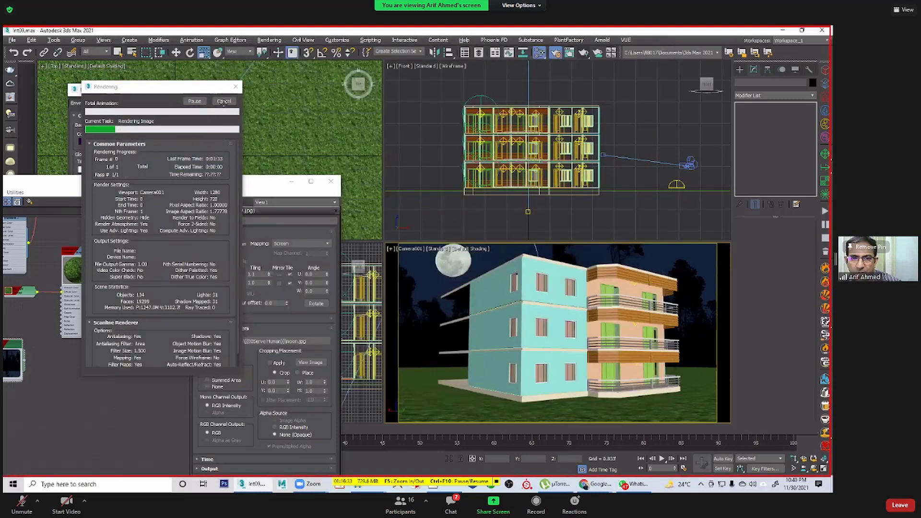
pyautogui.click(224, 102)
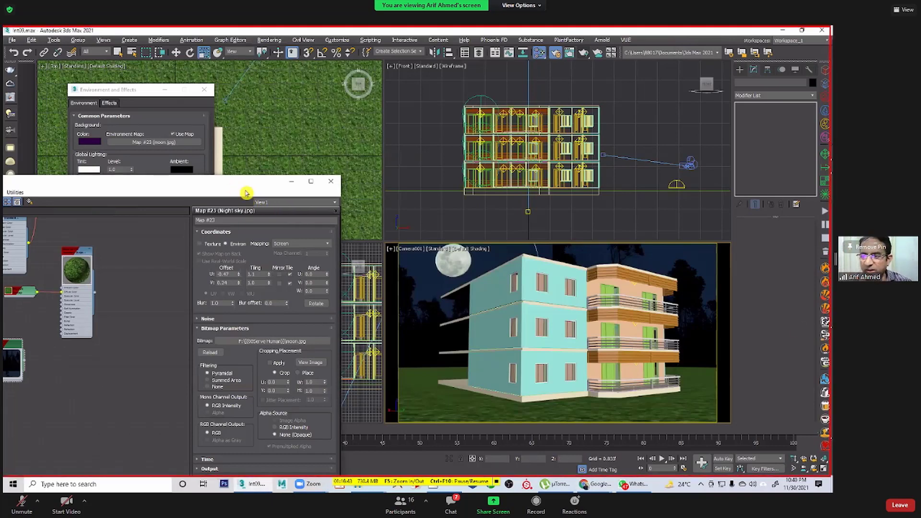
# Step: Move the material editor clear of the camera view and set the moon map's U offset to -0.12
pyautogui.moveTo(226, 187); pyautogui.dragTo(240, 182)
pyautogui.moveTo(313, 177); pyautogui.dragTo(329, 84)
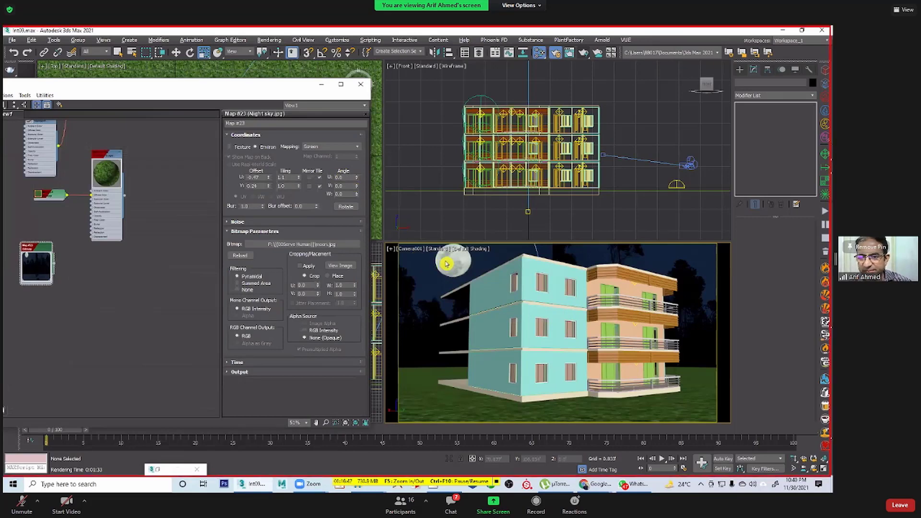
pyautogui.moveTo(268, 177); pyautogui.dragTo(288, 163)
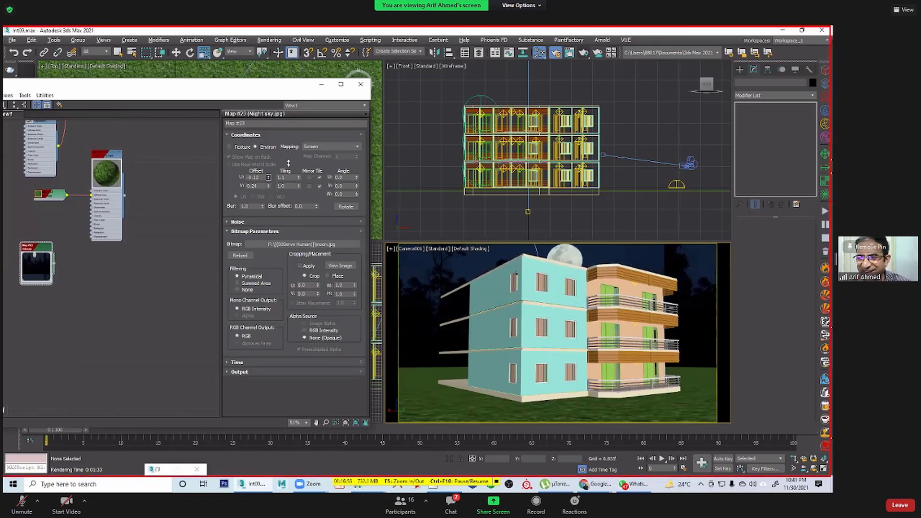
# Step: Pan and orbit Camera001 to reframe the building lower in the view, beneath the moon
pyautogui.click(420, 276)
pyautogui.moveTo(672, 358); pyautogui.dragTo(672, 371, button='middle')
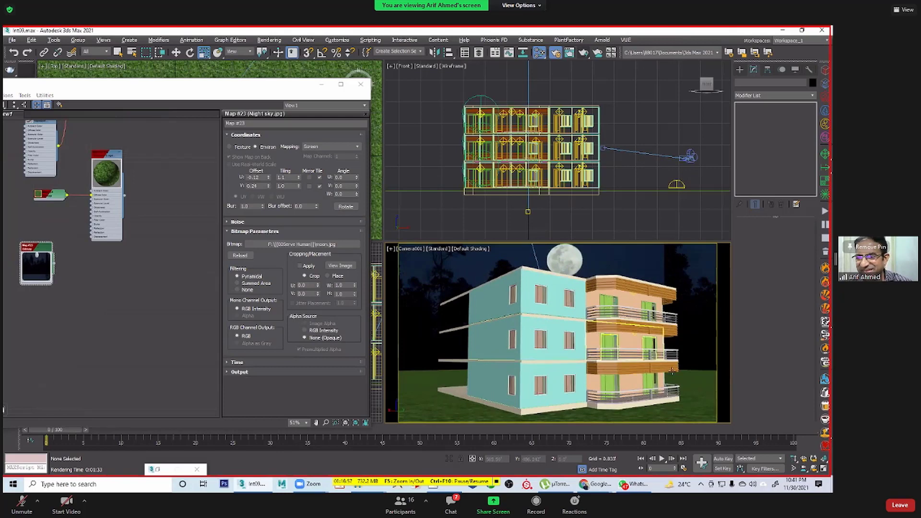
pyautogui.click(814, 467)
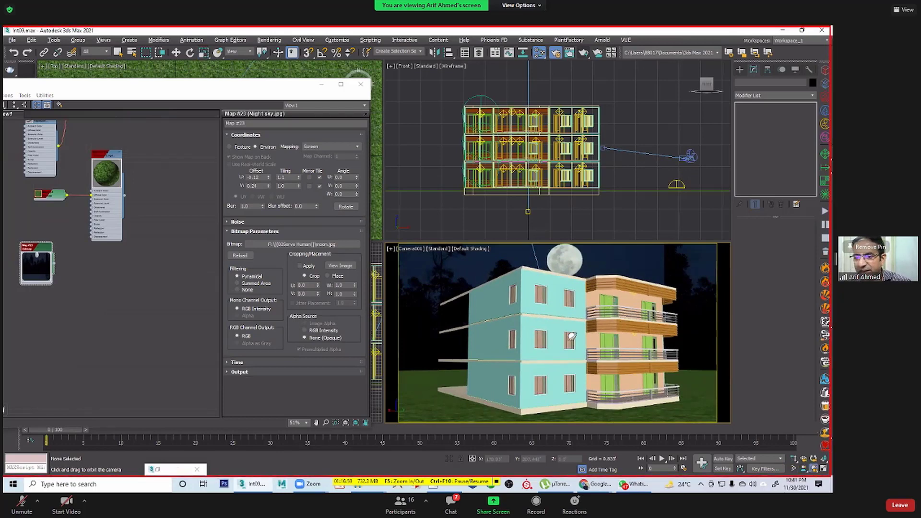
pyautogui.moveTo(571, 336); pyautogui.dragTo(569, 341)
pyautogui.moveTo(575, 330); pyautogui.dragTo(575, 341, button='middle')
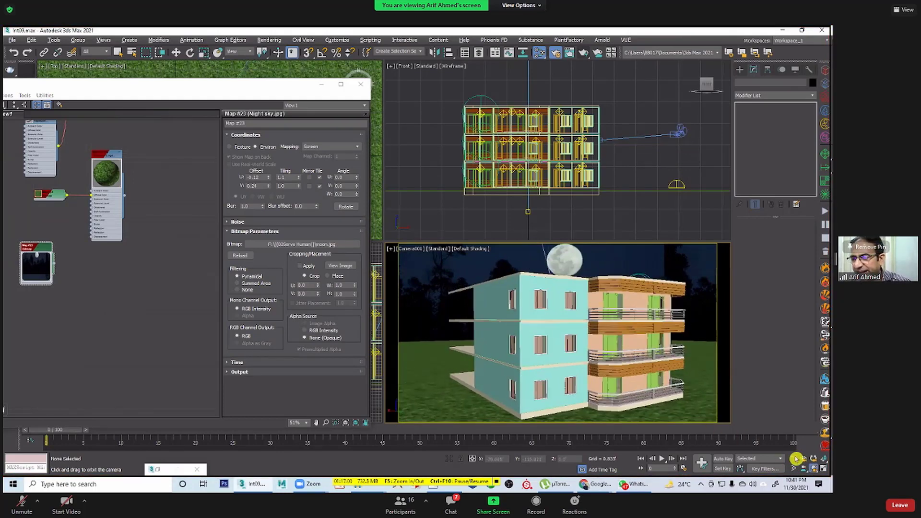
pyautogui.moveTo(570, 375); pyautogui.dragTo(522, 355)
pyautogui.click(817, 469)
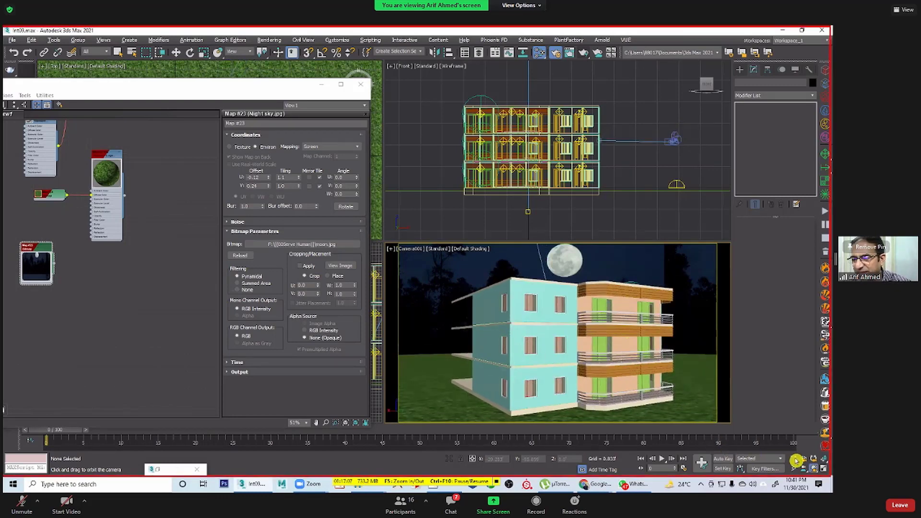
pyautogui.moveTo(545, 409); pyautogui.dragTo(545, 407, button='middle')
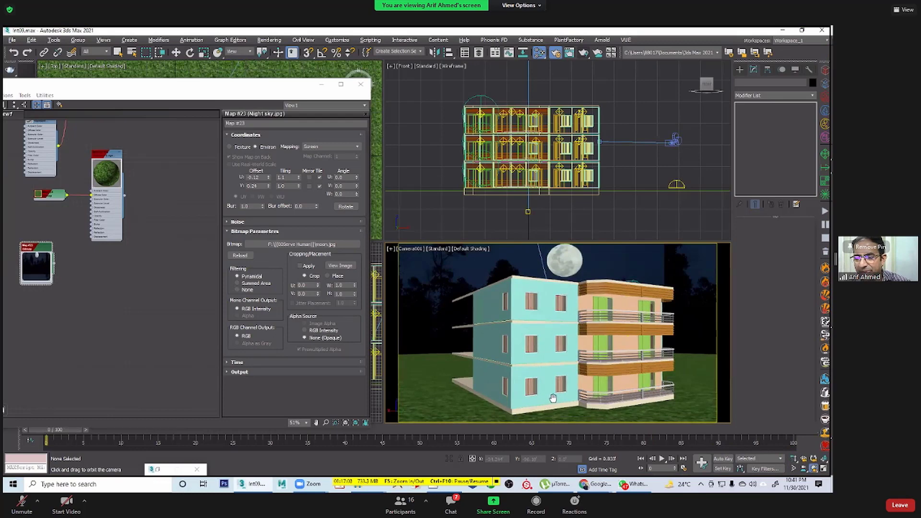
pyautogui.moveTo(553, 398); pyautogui.dragTo(556, 383)
pyautogui.moveTo(554, 398); pyautogui.dragTo(540, 397, button='middle')
pyautogui.click(794, 459)
pyautogui.moveTo(605, 354); pyautogui.dragTo(558, 370)
pyautogui.click(812, 469)
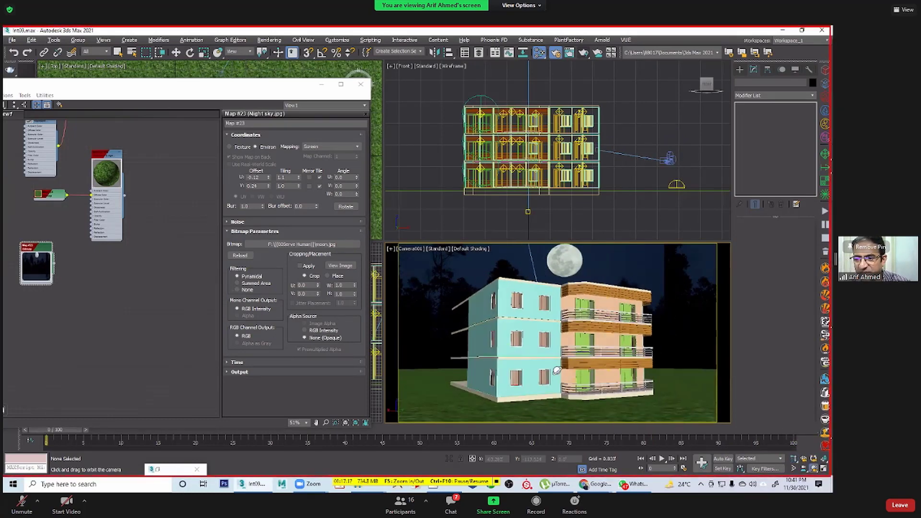
# Step: Set the moon map's U tiling to 1.0 and U offset to about 0, and render the Camera001 view
pyautogui.moveTo(299, 177); pyautogui.dragTo(299, 176)
pyautogui.click(671, 282)
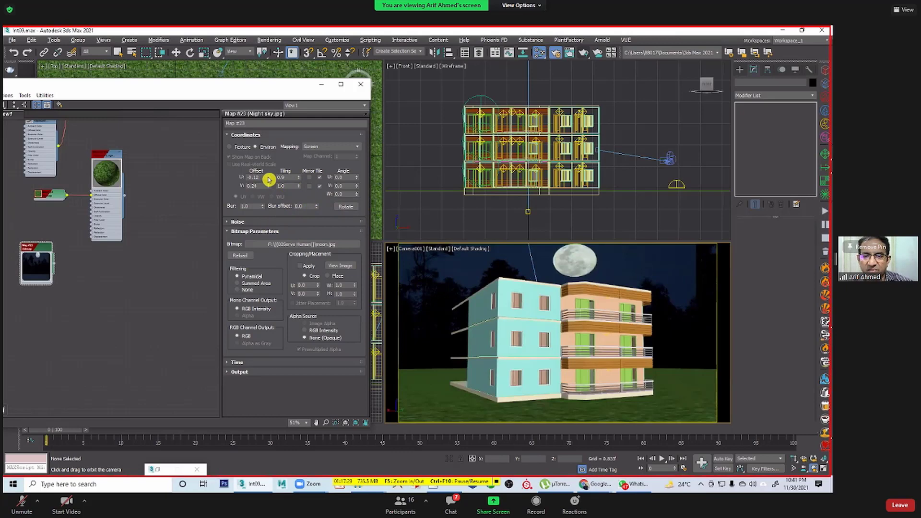
pyautogui.moveTo(269, 179)
pyautogui.mouseDown()
pyautogui.moveTo(301, 179)
pyautogui.moveTo(269, 178)
pyautogui.mouseUp()
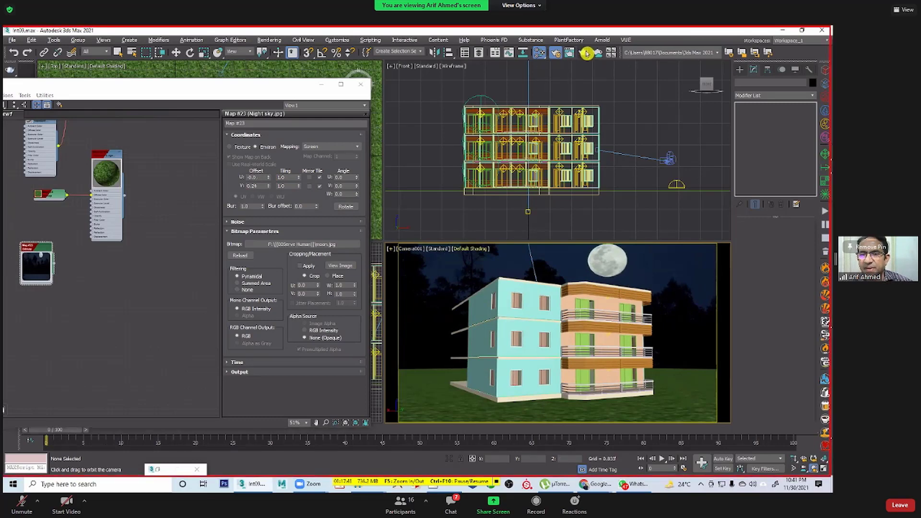
pyautogui.click(584, 54)
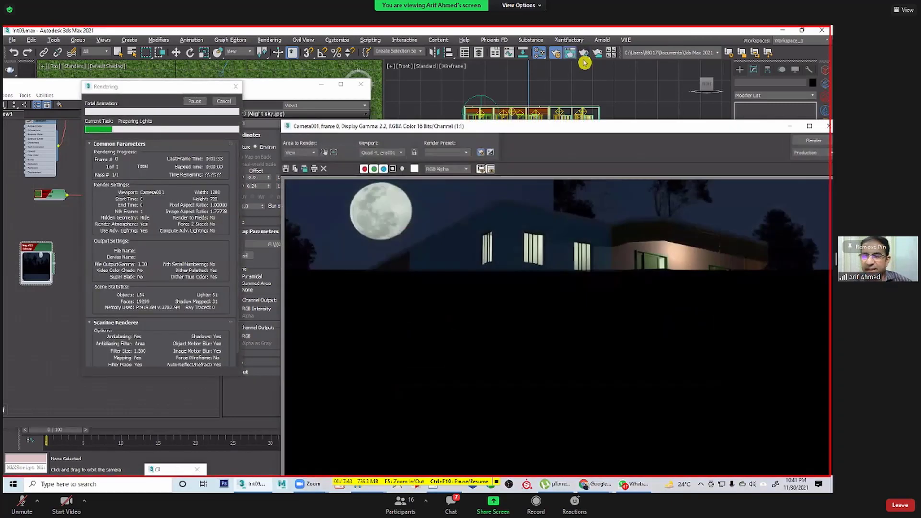
# Step: Review the finished Camera001 render by moving its window clear, and close it
pyautogui.moveTo(555, 125); pyautogui.dragTo(422, 86)
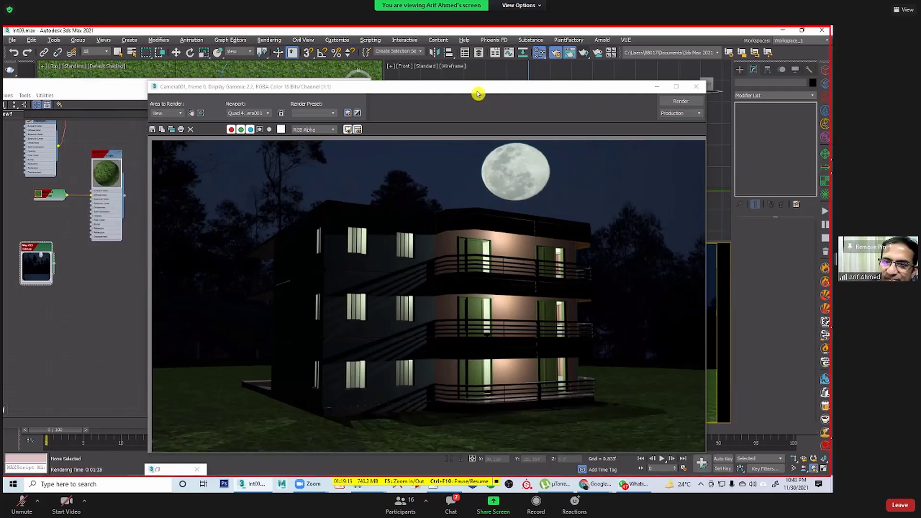
pyautogui.moveTo(484, 88); pyautogui.dragTo(475, 55)
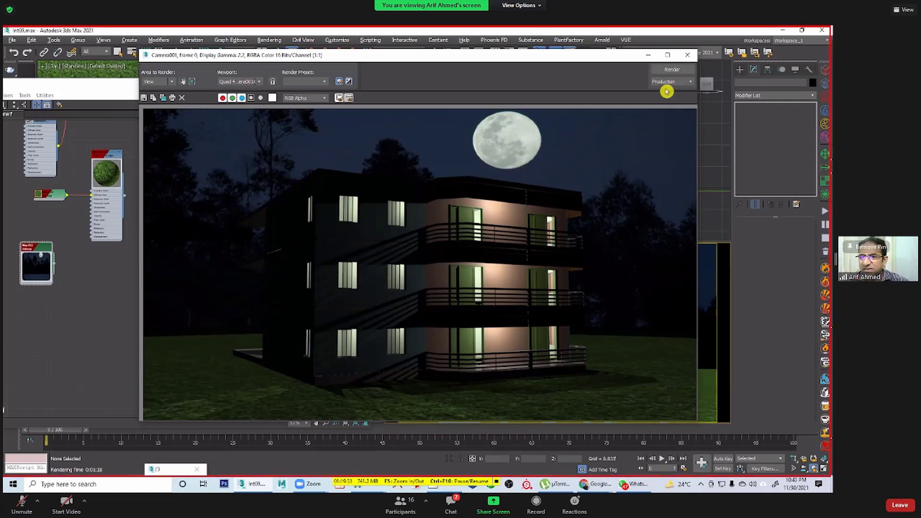
pyautogui.click(689, 55)
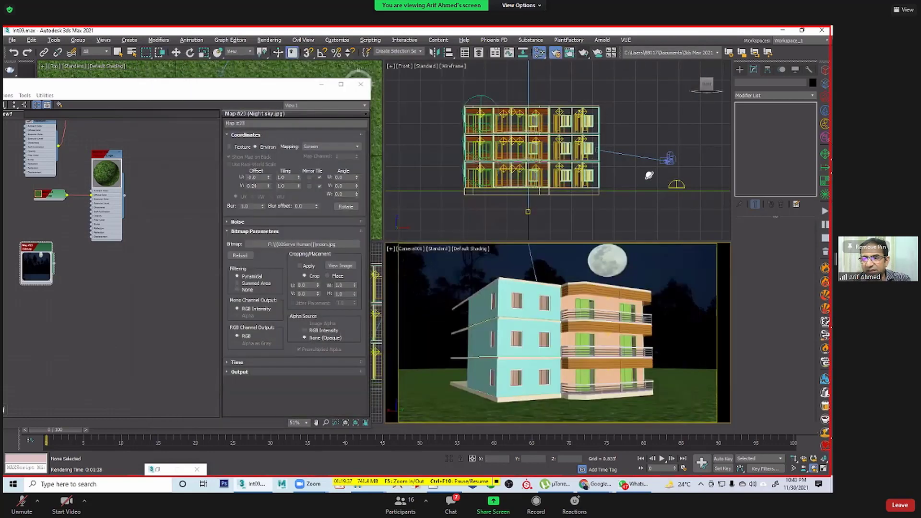
pyautogui.rightClick(648, 176)
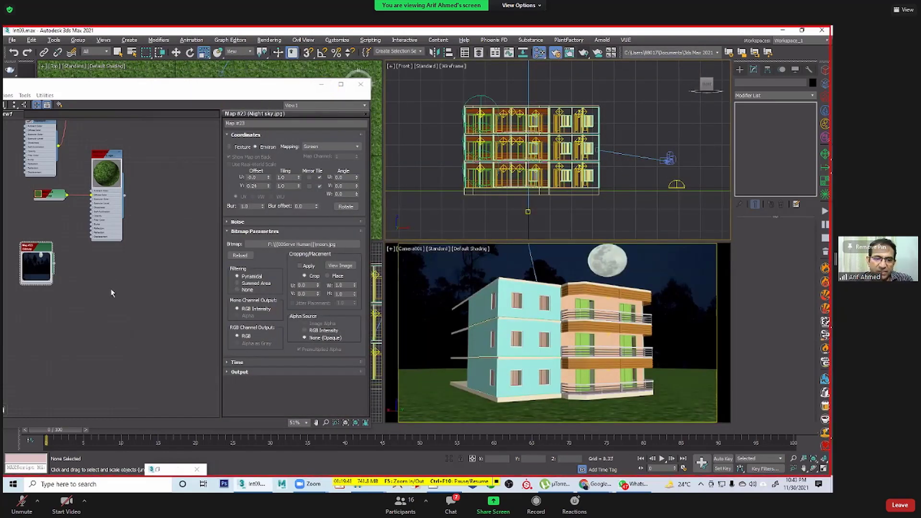
# Step: Replace the moon background map's bitmap with Night sky.jpg and adjust its V offset
pyautogui.click(338, 251)
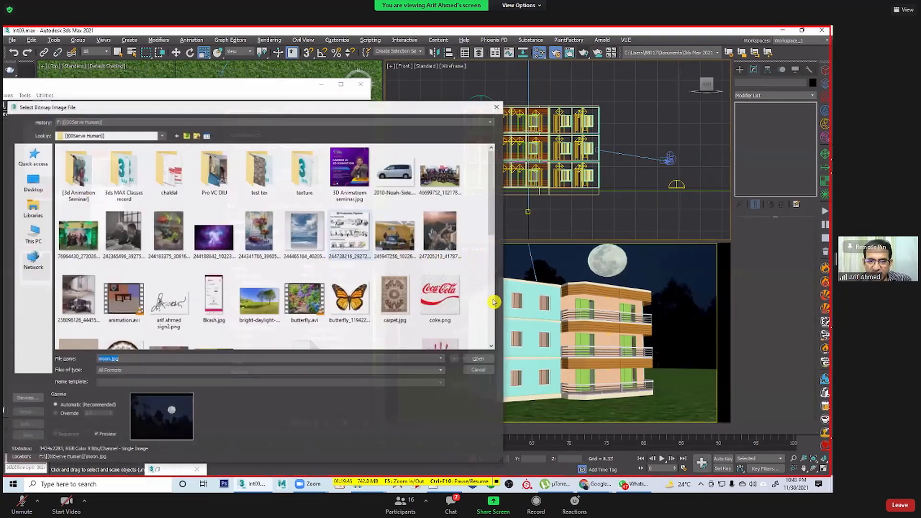
pyautogui.click(494, 344)
pyautogui.scroll(-2, 398, 195)
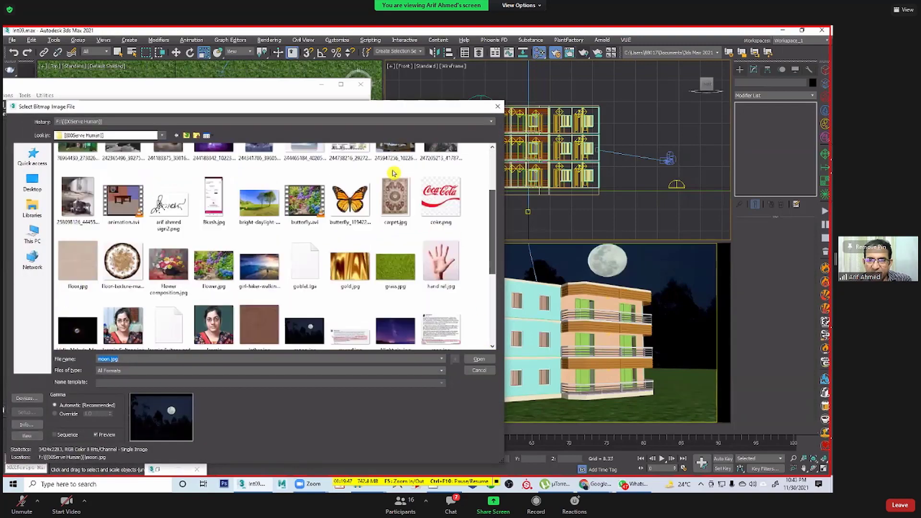
pyautogui.scroll(-1, 493, 276)
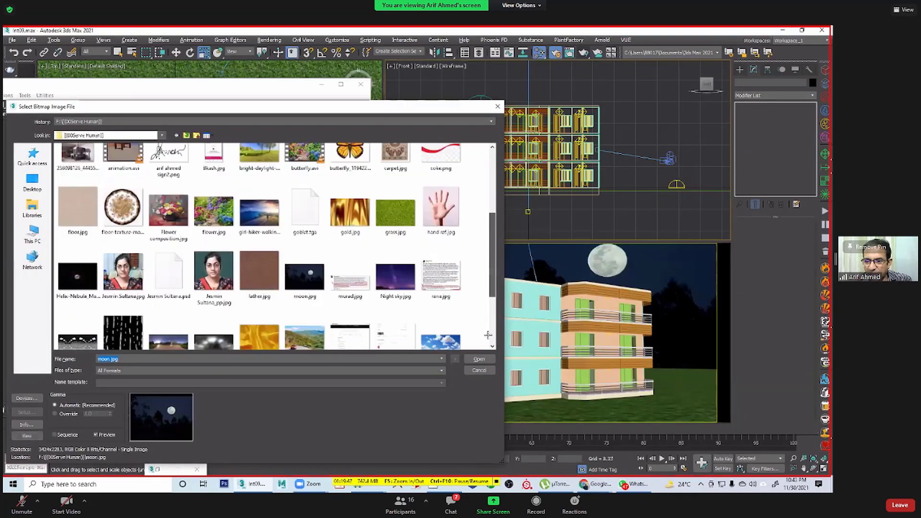
pyautogui.doubleClick(395, 277)
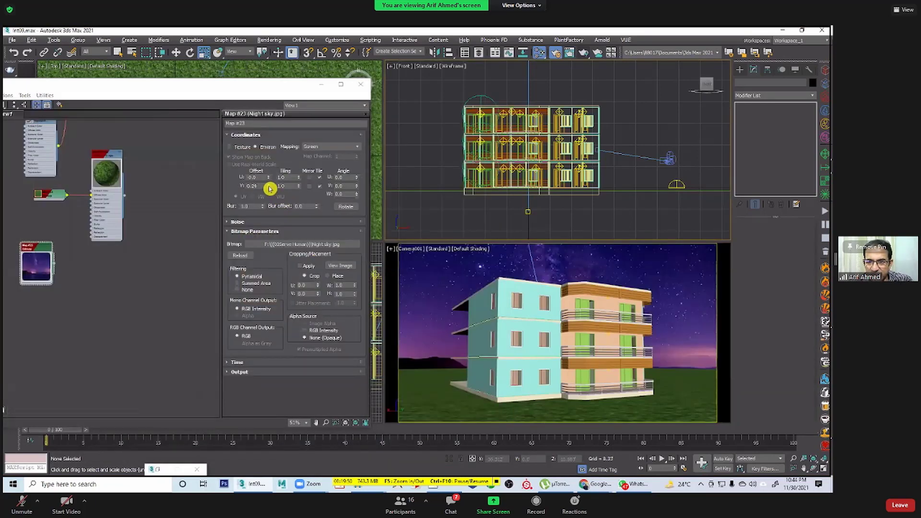
pyautogui.moveTo(270, 189); pyautogui.dragTo(278, 185)
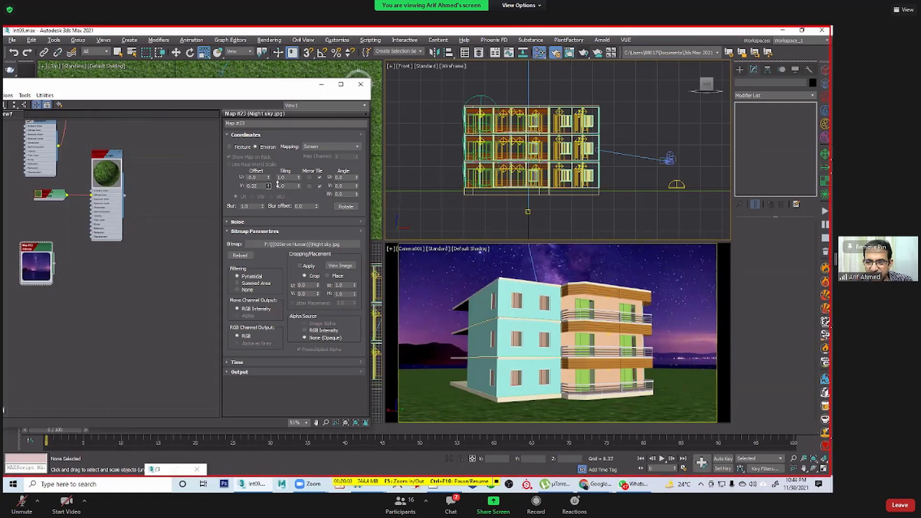
# Step: Minimize the material editor and environment windows, and create a small sphere in the Top view near the grass disc's southwest edge
pyautogui.click(320, 85)
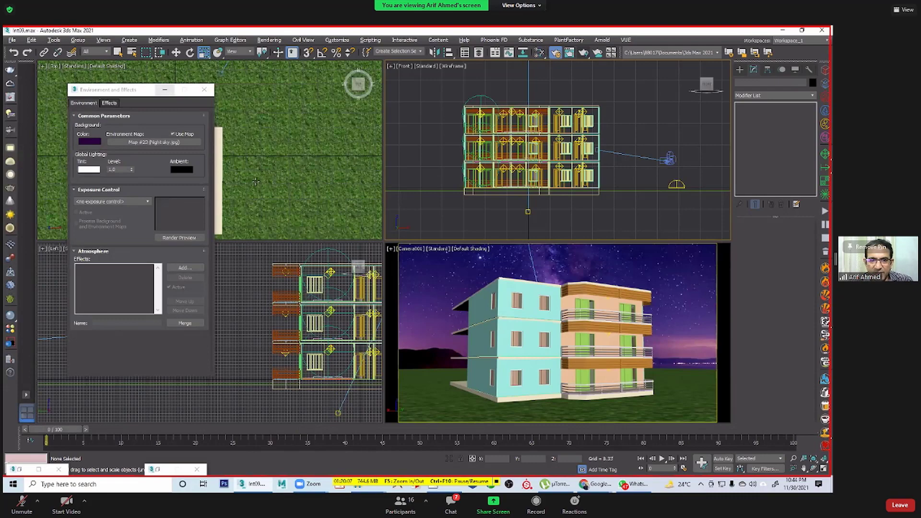
pyautogui.click(164, 90)
pyautogui.scroll(-6, 206, 192)
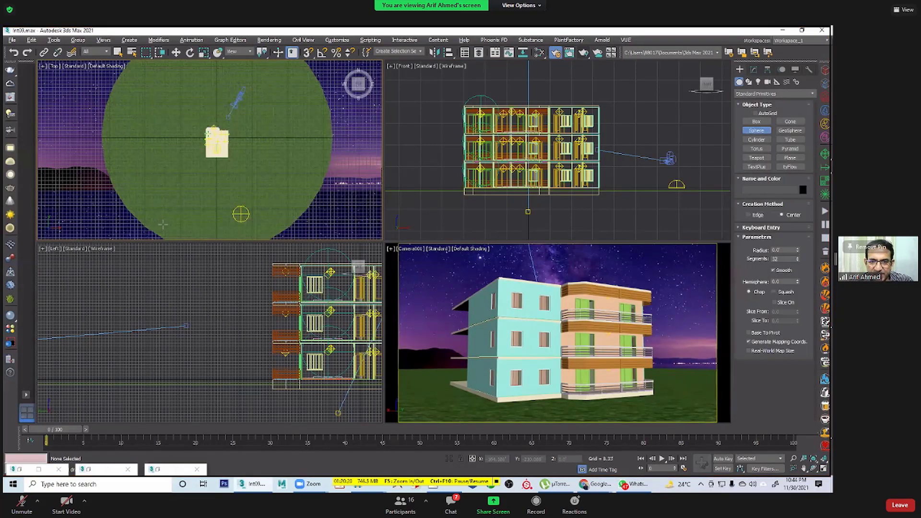
pyautogui.moveTo(159, 220); pyautogui.dragTo(163, 224)
# Step: Raise the sphere into the sky in the Camera001 view and shift it sideways to sit just above the balcony block's roof
pyautogui.press('r')
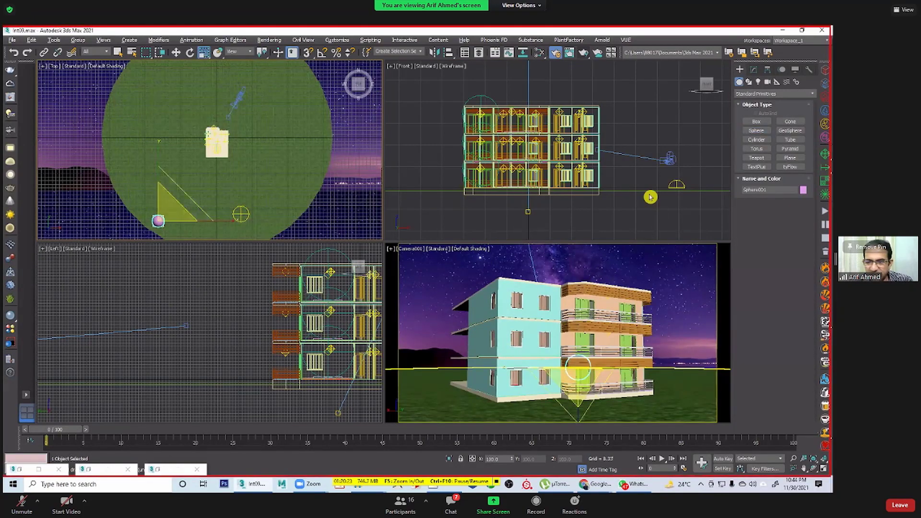
pyautogui.press('w')
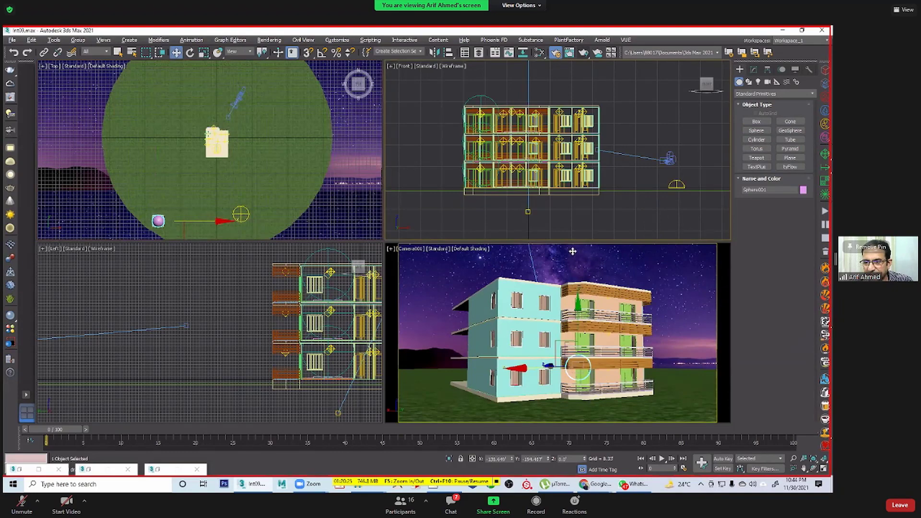
pyautogui.moveTo(577, 309); pyautogui.dragTo(573, 209)
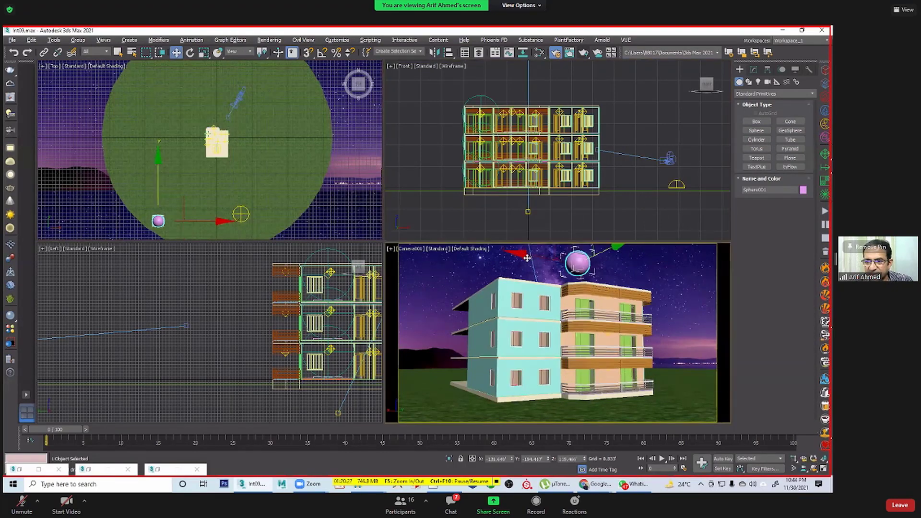
pyautogui.moveTo(499, 255); pyautogui.dragTo(568, 261)
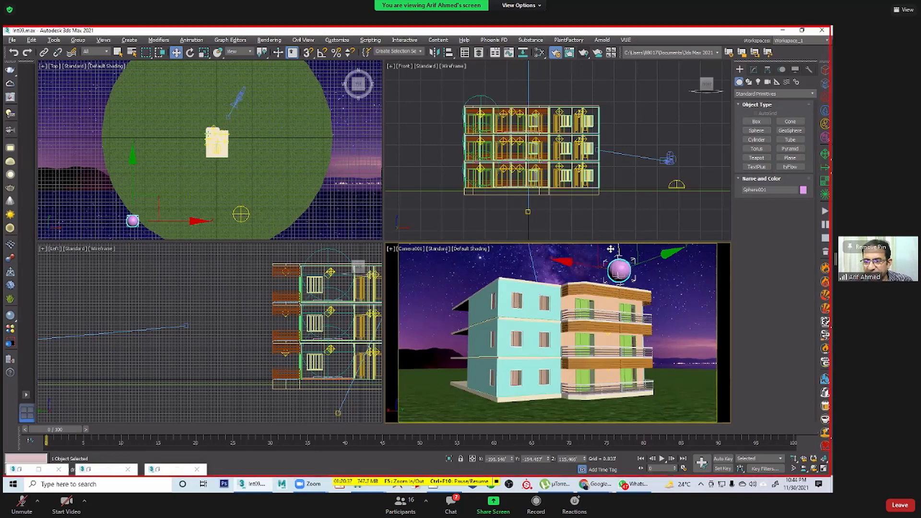
pyautogui.moveTo(611, 249); pyautogui.dragTo(611, 246)
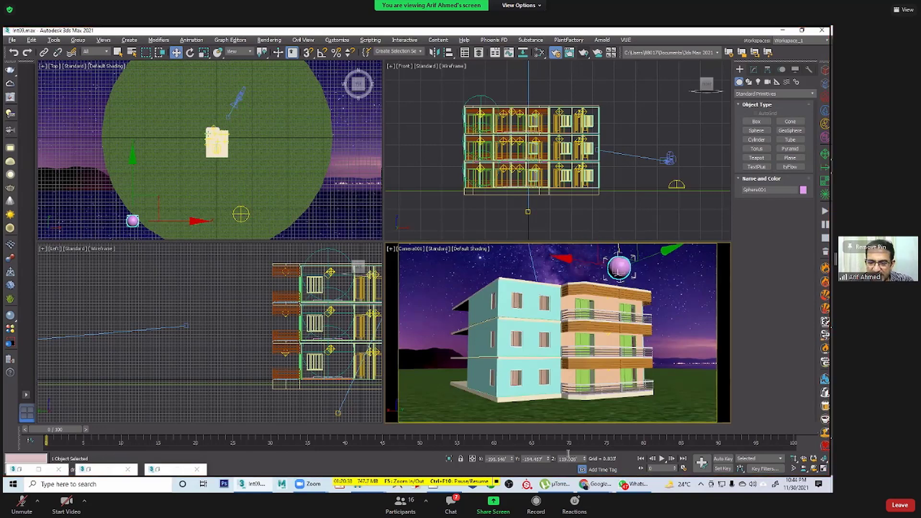
# Step: Switch to Chrome and search Google Images for "moon texture"
pyautogui.click(644, 486)
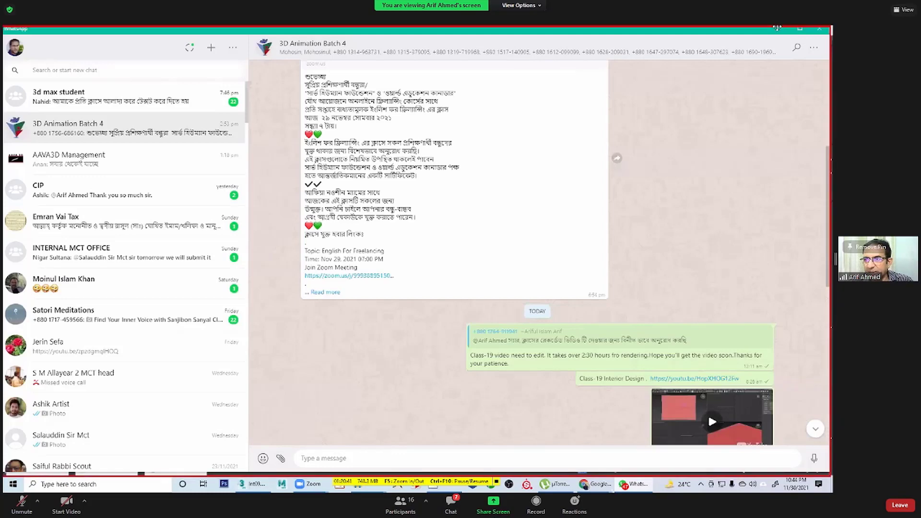
pyautogui.click(626, 485)
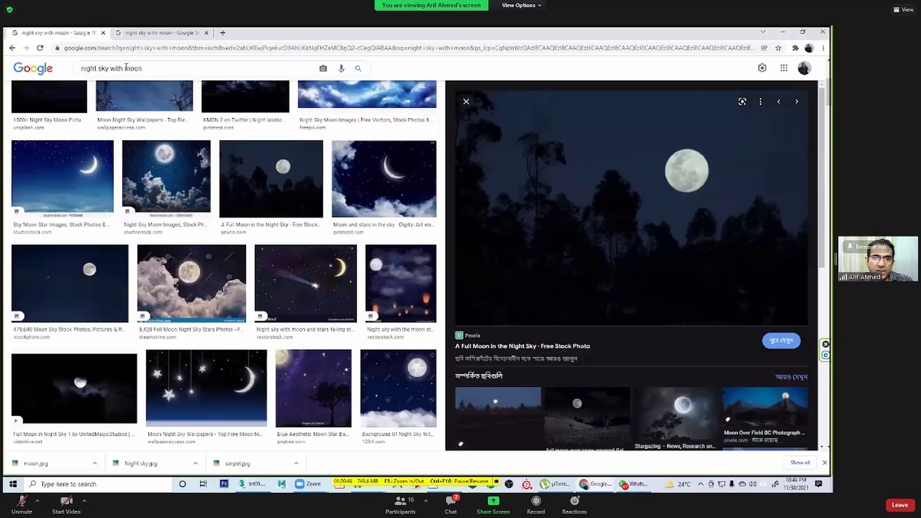
pyautogui.moveTo(124, 68); pyautogui.dragTo(16, 74)
pyautogui.press('BackSpace')
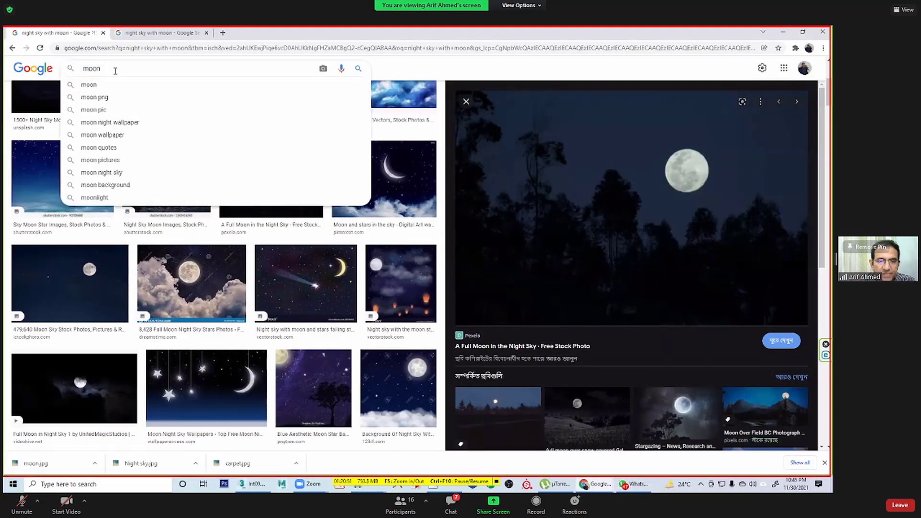
pyautogui.write('te')
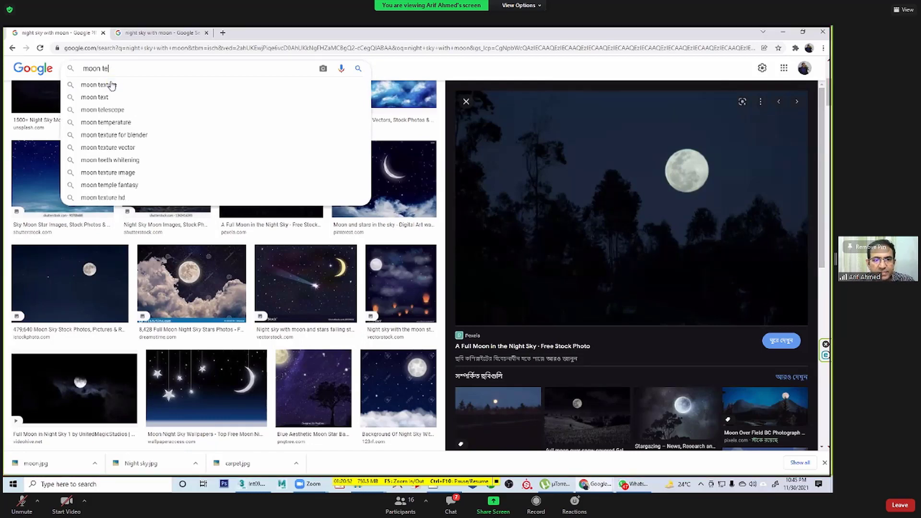
pyautogui.click(111, 85)
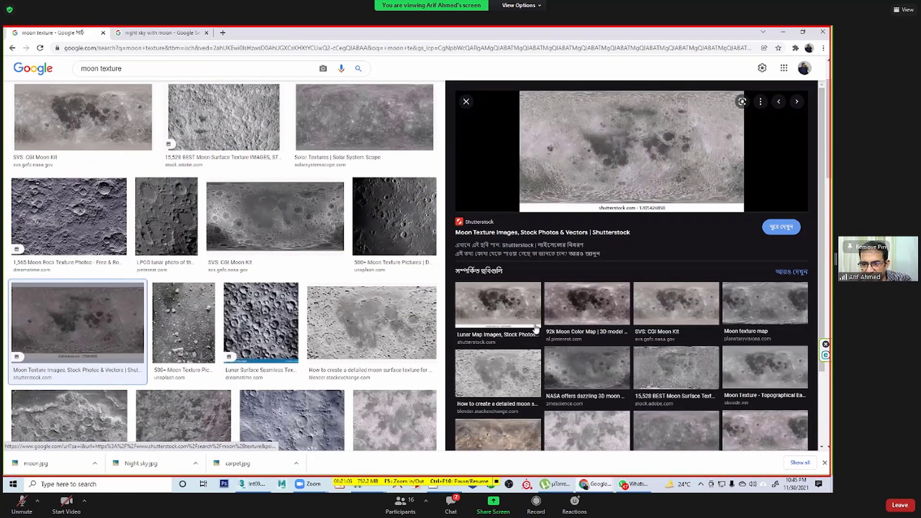
# Step: Compare the moon surface images and save the NASA CGI Moon Kit picture as a JPEG named "moon tex"
pyautogui.click(81, 110)
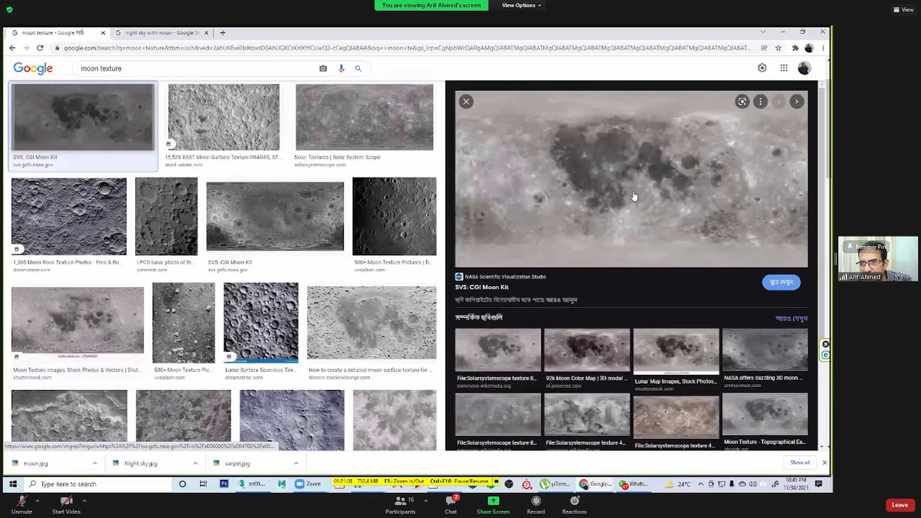
pyautogui.scroll(-3, 132, 300)
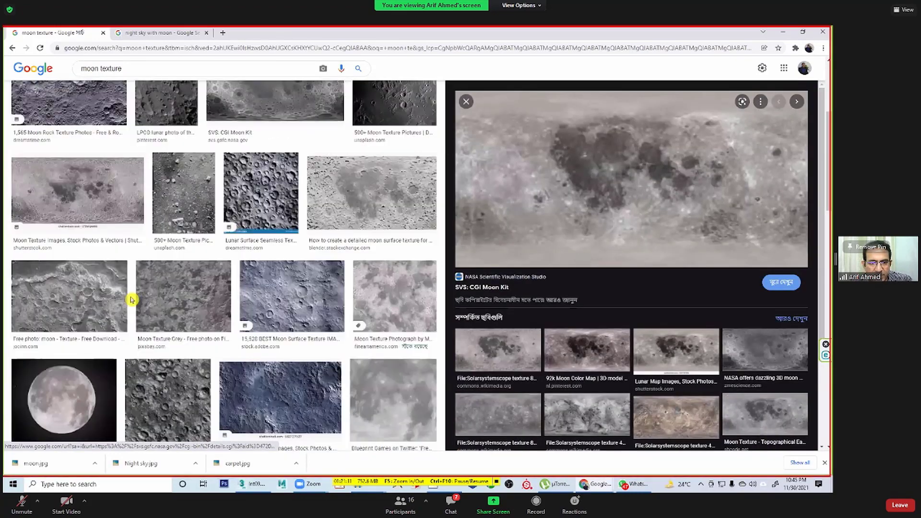
pyautogui.click(83, 199)
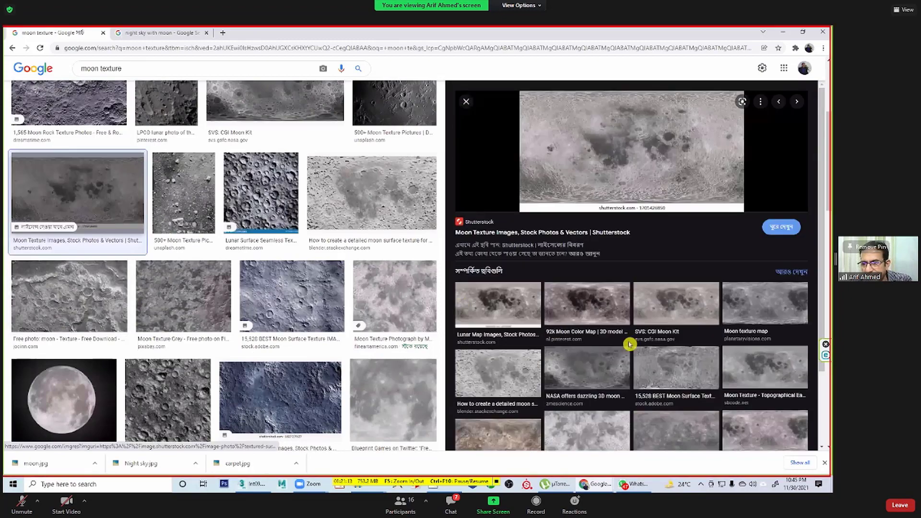
pyautogui.click(694, 331)
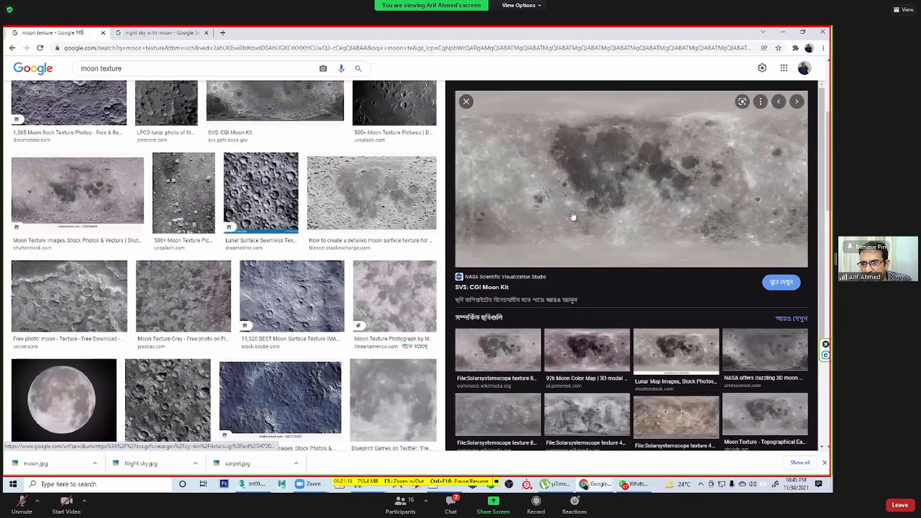
pyautogui.rightClick(644, 192)
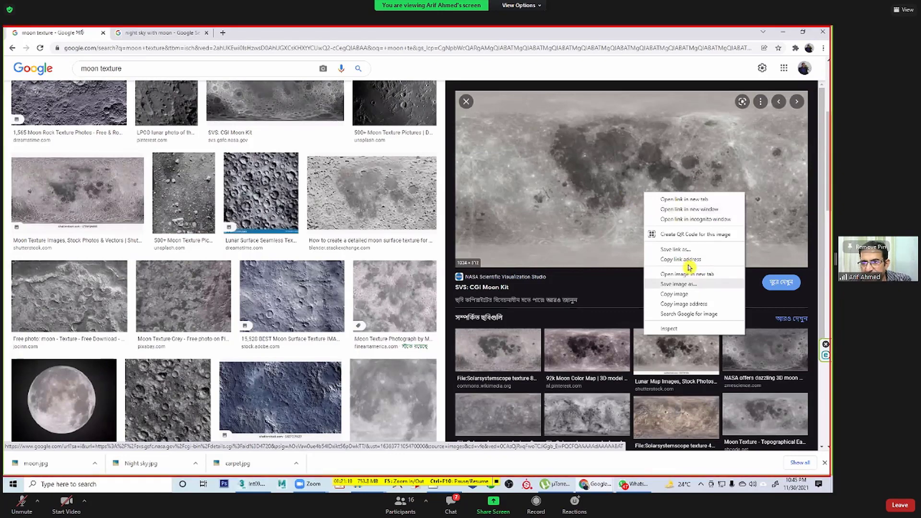
pyautogui.click(688, 263)
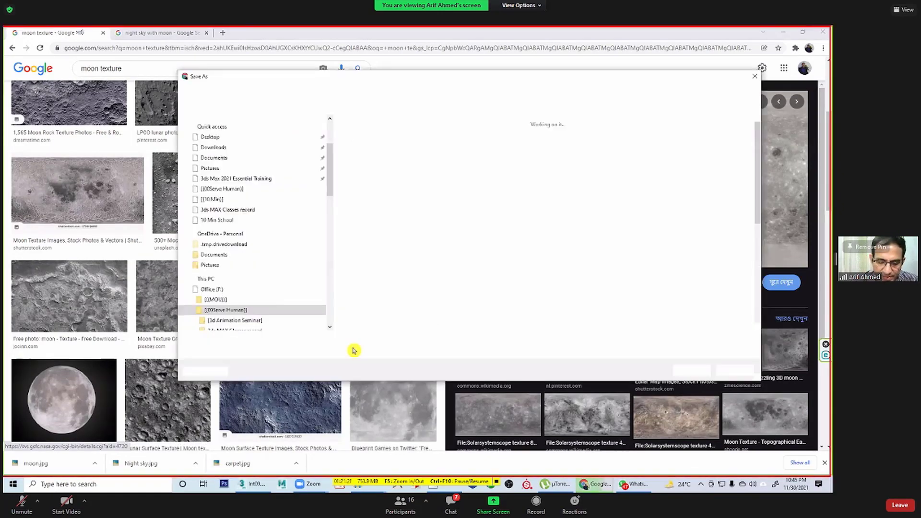
pyautogui.write('moon tex')
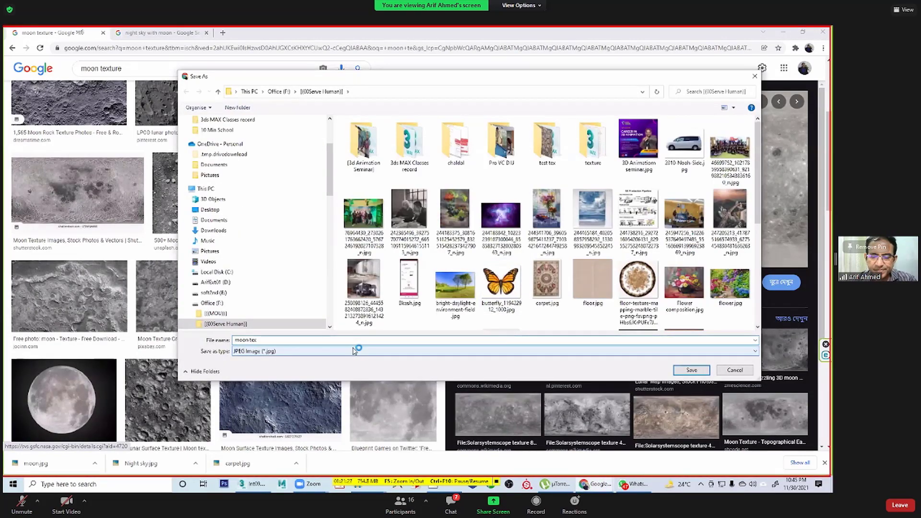
pyautogui.press('Return')
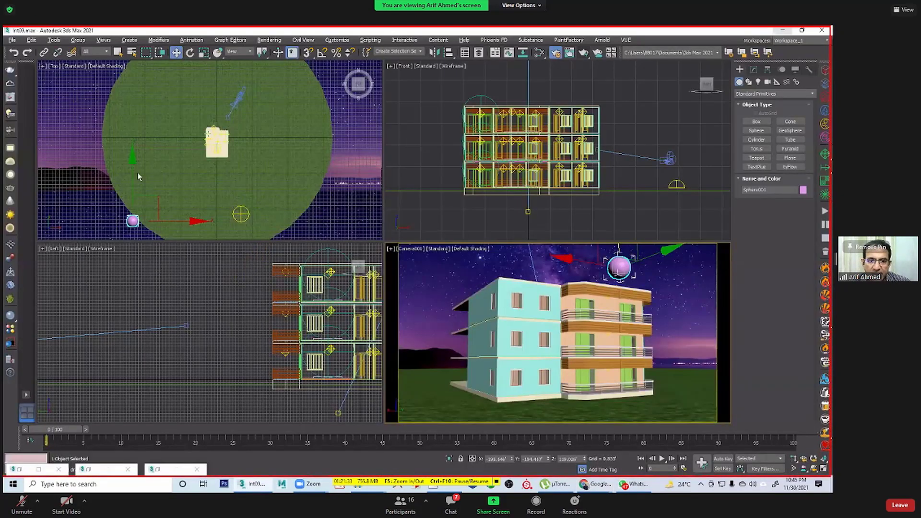
# Step: Return to 3ds Max, create a Standard (Legacy) material in the Slate Material Editor and place its node below the grass material
pyautogui.press('m')
pyautogui.rightClick(217, 283)
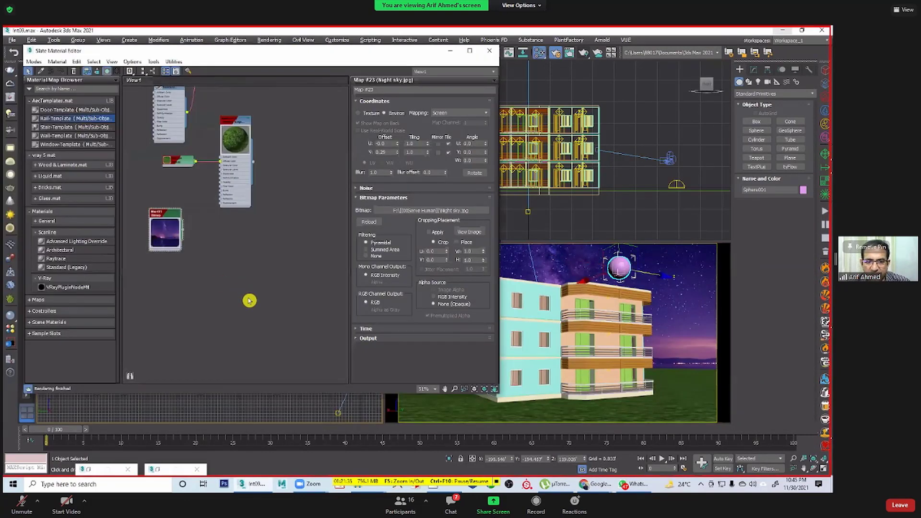
pyautogui.moveTo(288, 296)
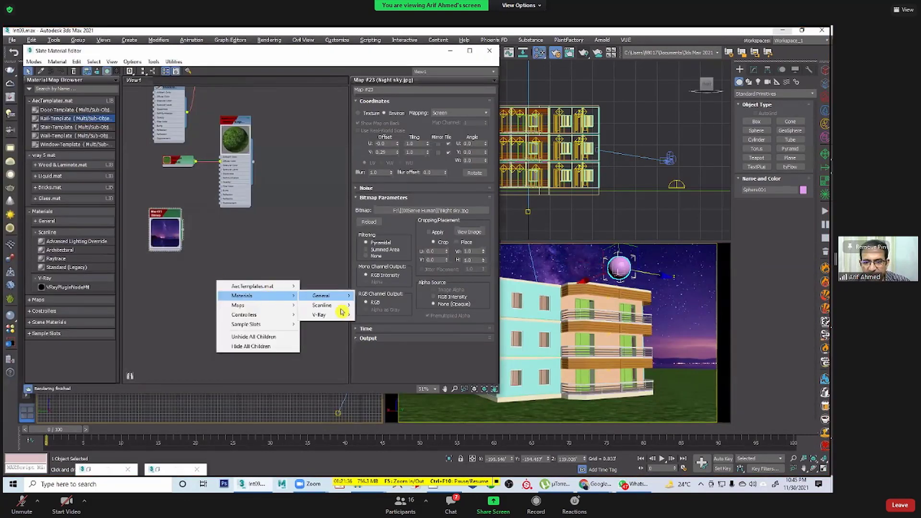
pyautogui.click(381, 334)
pyautogui.moveTo(232, 280); pyautogui.dragTo(280, 266)
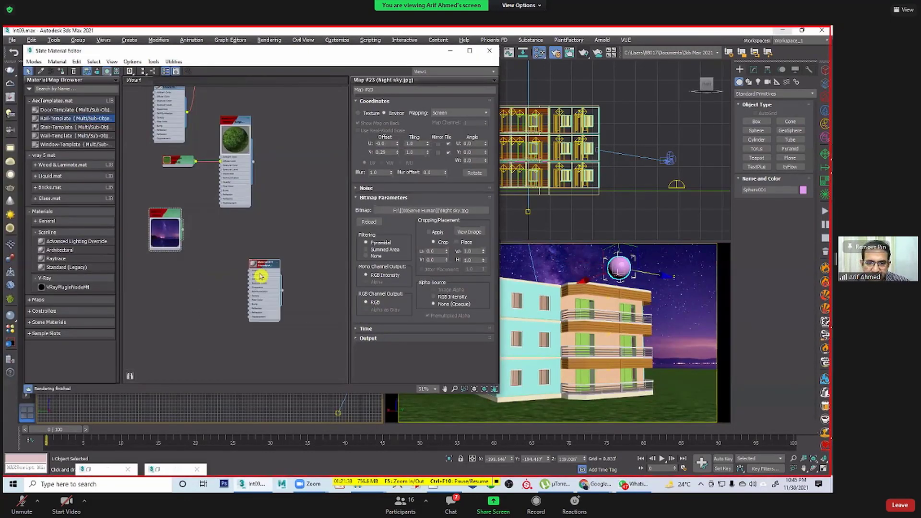
# Step: Load moon tex.jpg as a Bitmap in the new Standard material's Diffuse Color map slot
pyautogui.scroll(3, 255, 251)
pyautogui.doubleClick(255, 251)
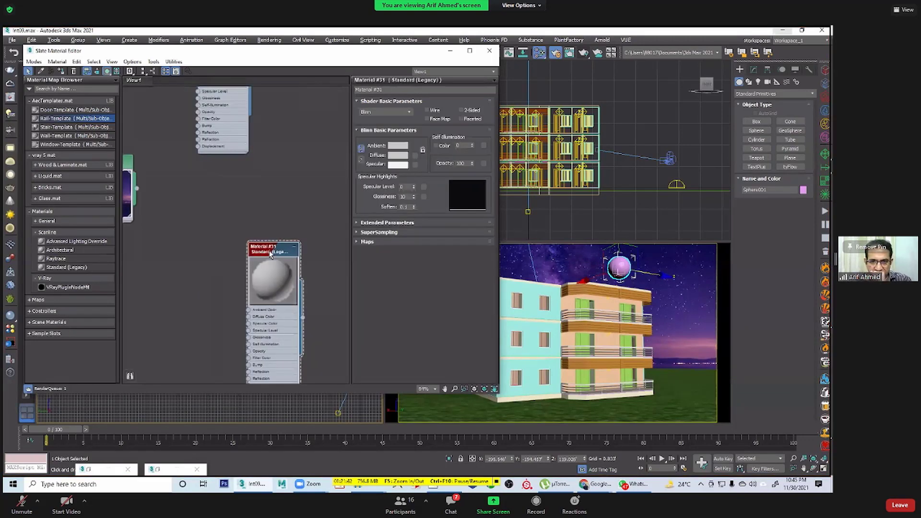
pyautogui.click(374, 248)
pyautogui.click(371, 246)
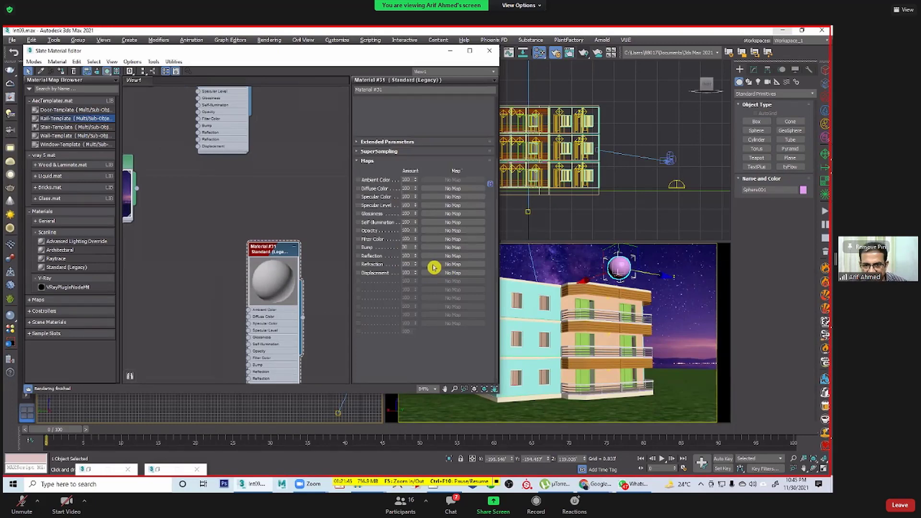
pyautogui.scroll(-3, 427, 262)
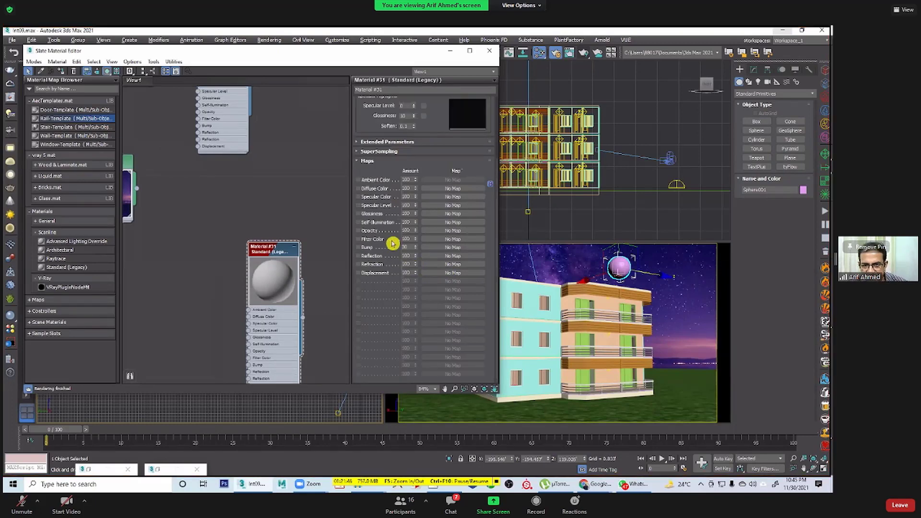
pyautogui.click(448, 188)
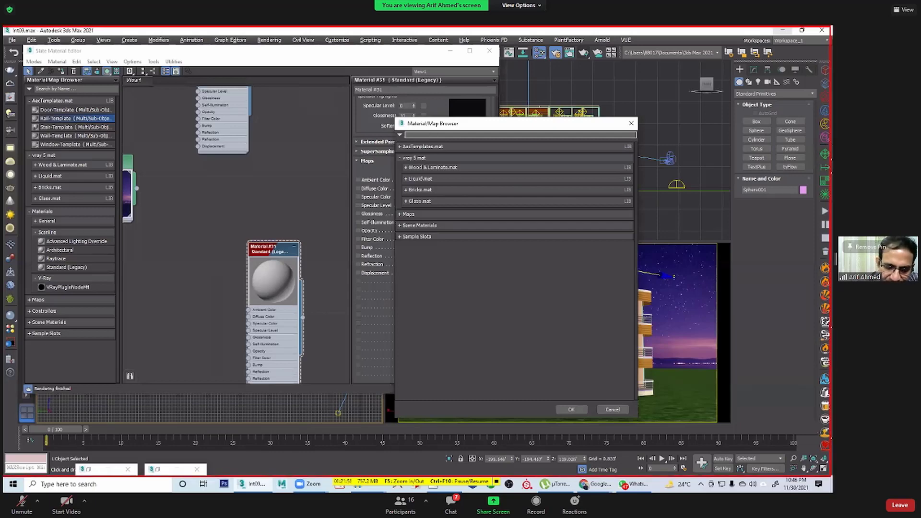
pyautogui.write('bi')
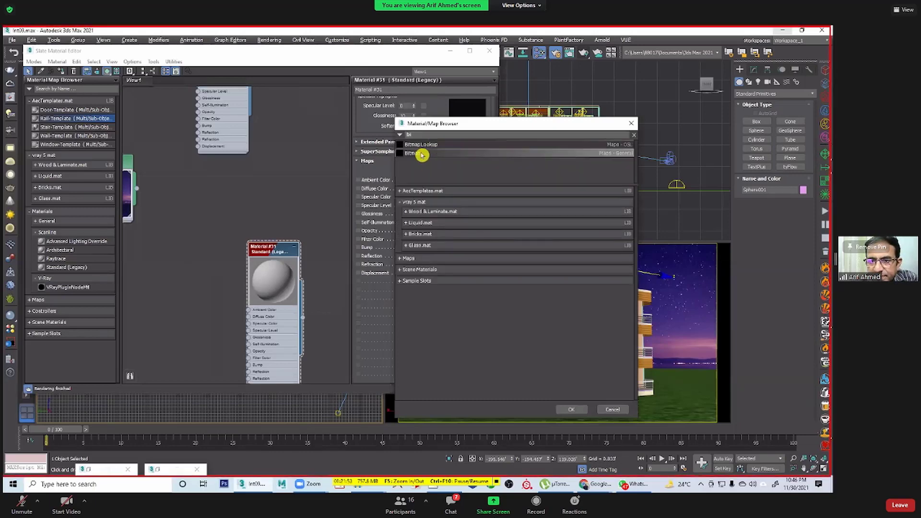
pyautogui.doubleClick(403, 151)
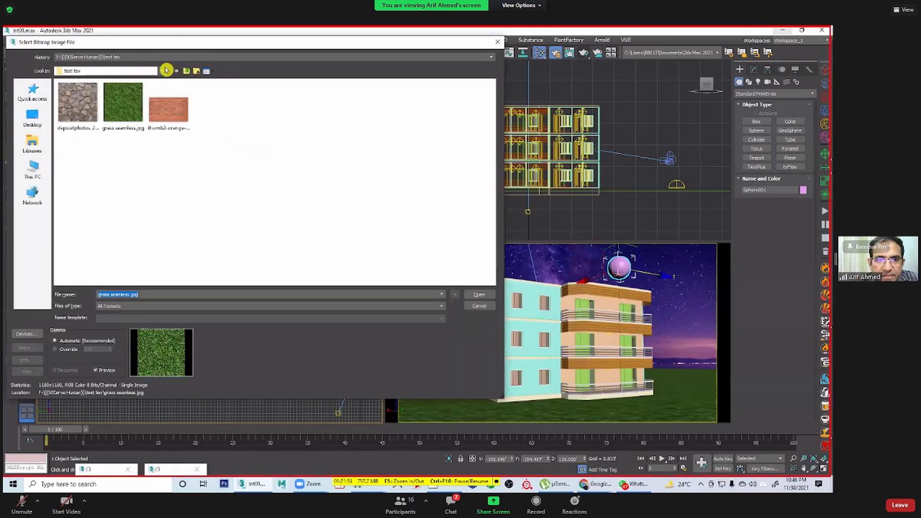
pyautogui.click(186, 74)
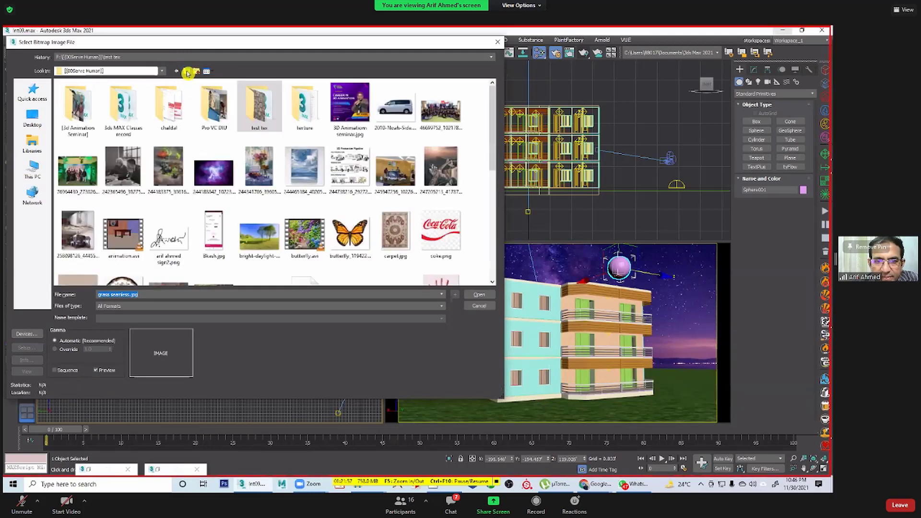
pyautogui.scroll(-5, 419, 211)
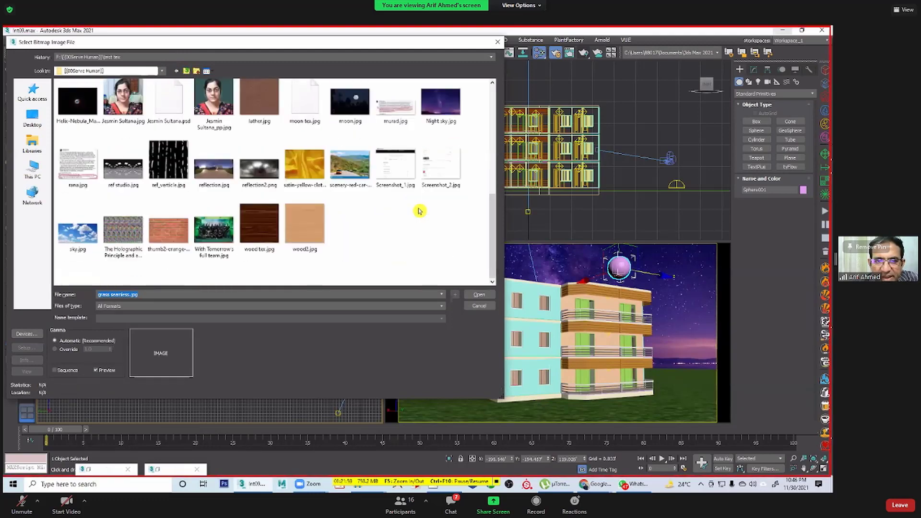
pyautogui.click(305, 111)
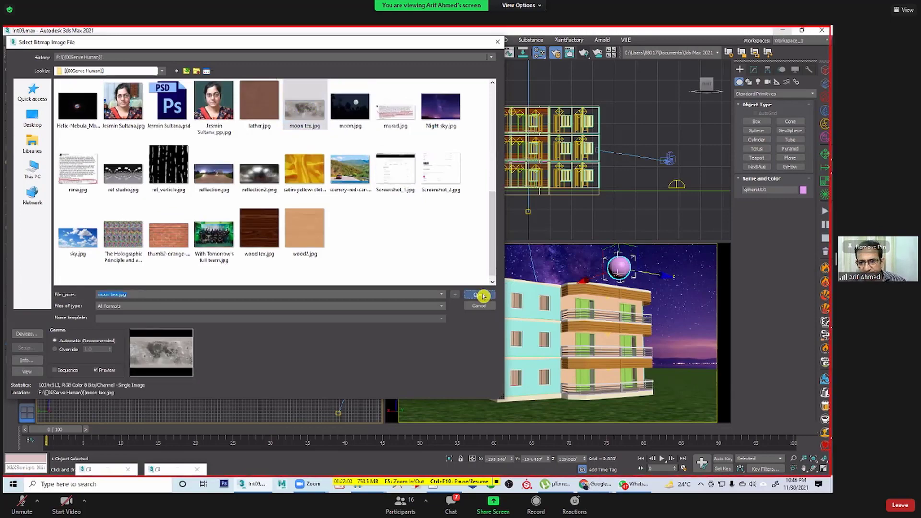
pyautogui.click(482, 296)
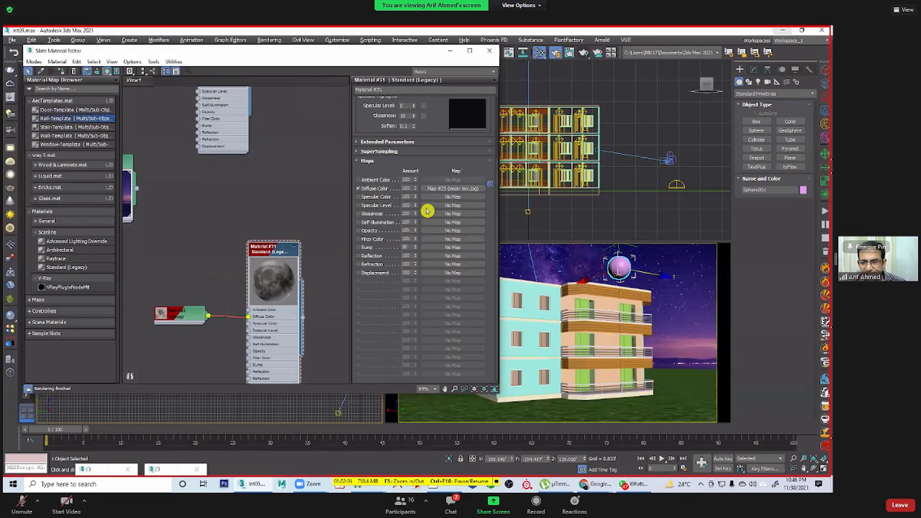
# Step: Assign the moon material to the selected sphere while keeping the camera view uncovered
pyautogui.moveTo(383, 53); pyautogui.dragTo(330, 52)
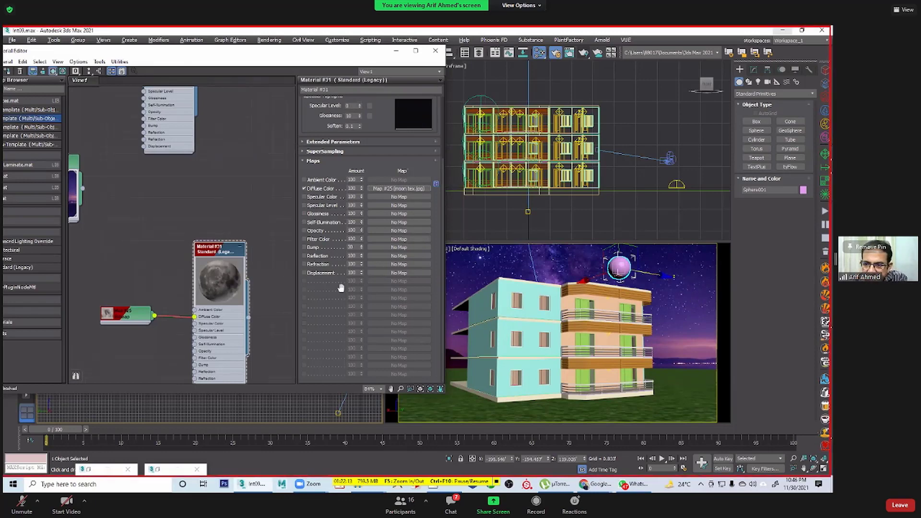
pyautogui.rightClick(219, 280)
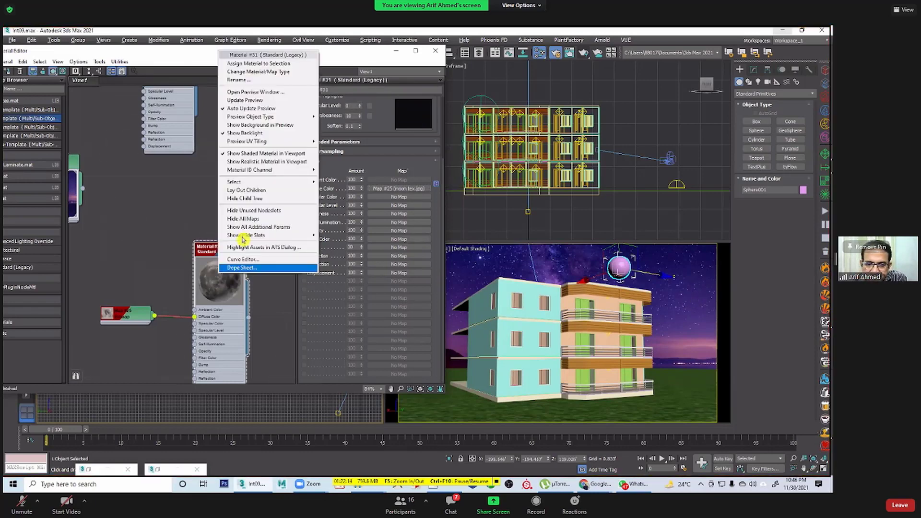
pyautogui.click(261, 63)
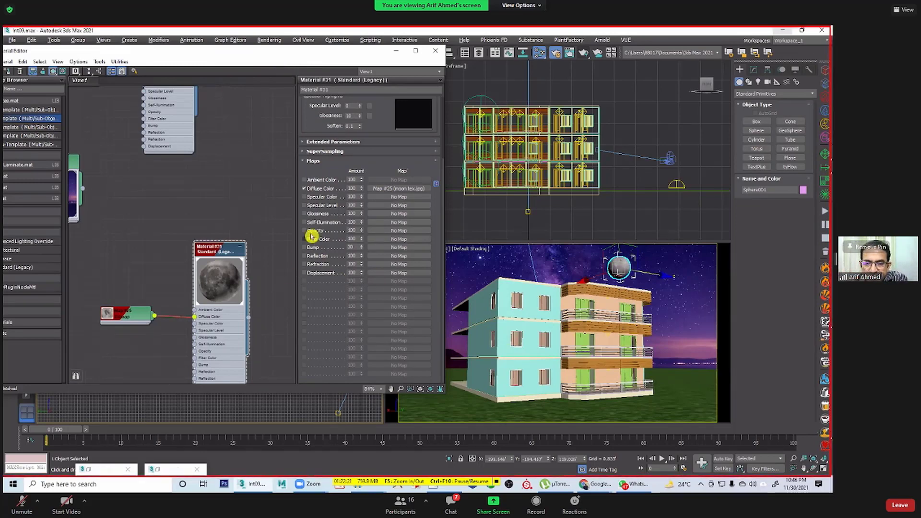
# Step: Copy the moon bitmap from Diffuse Color to the Self-Illumination map slot and set the self-illumination value to 100
pyautogui.moveTo(401, 188); pyautogui.dragTo(369, 224)
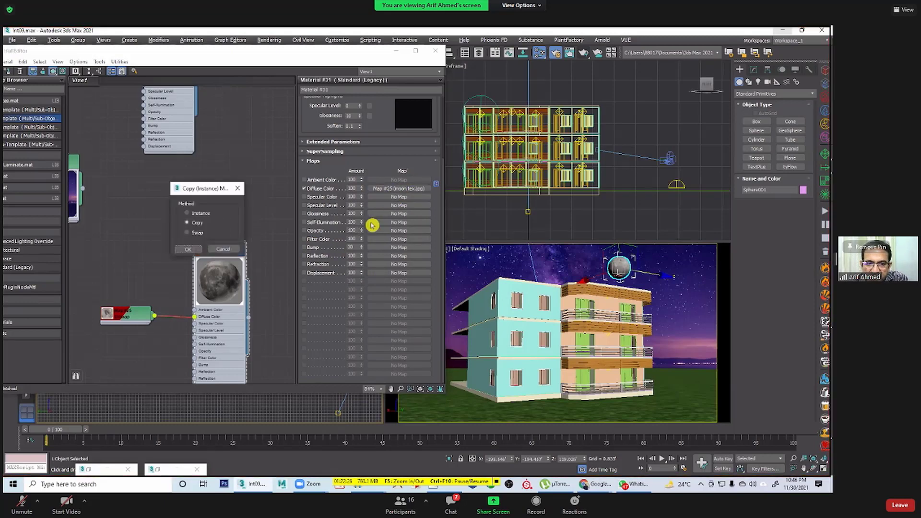
pyautogui.click(188, 249)
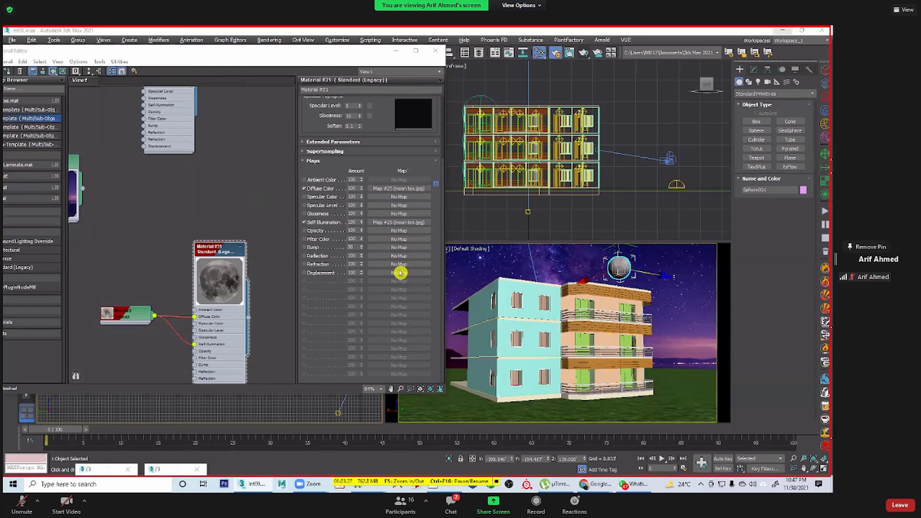
pyautogui.scroll(3, 383, 300)
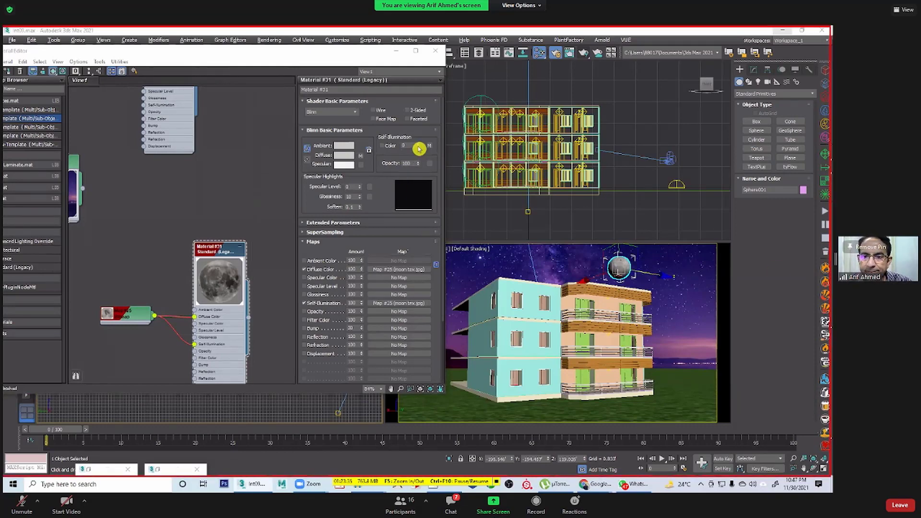
pyautogui.moveTo(418, 78); pyautogui.dragTo(417, 67)
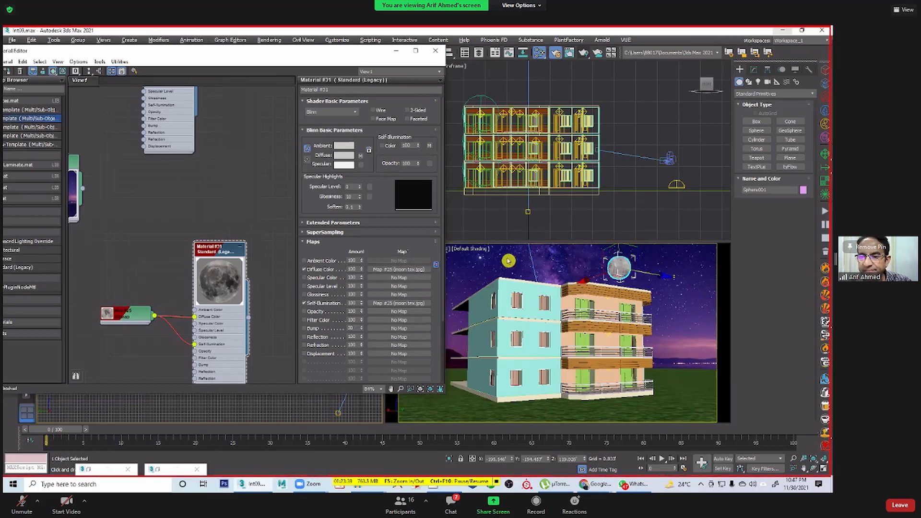
pyautogui.click(586, 53)
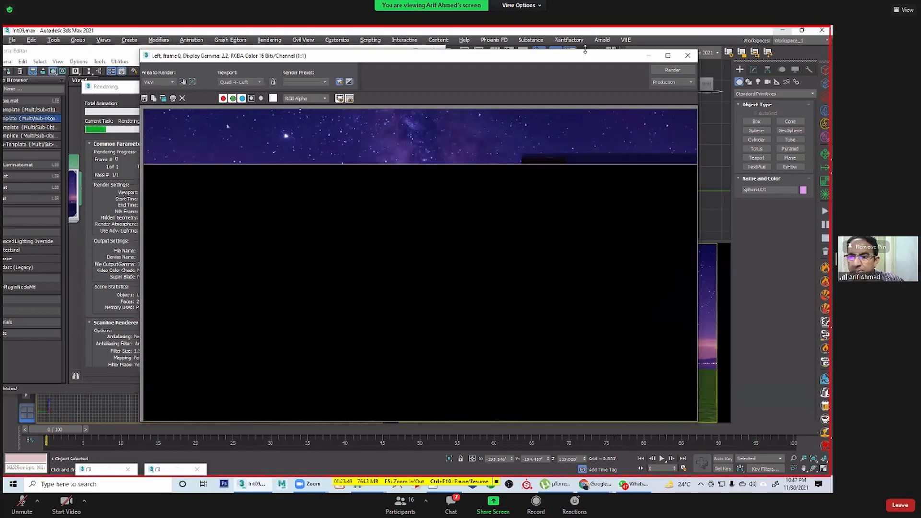
pyautogui.press('Escape')
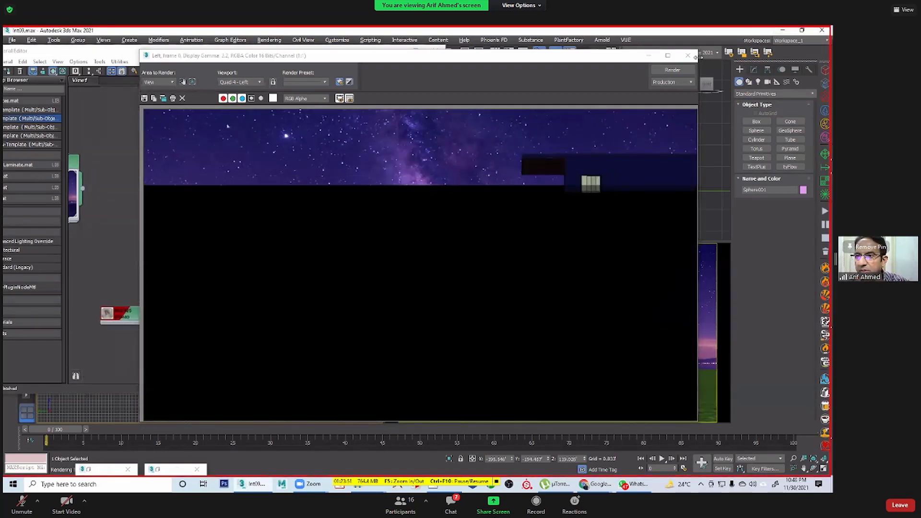
pyautogui.click(689, 56)
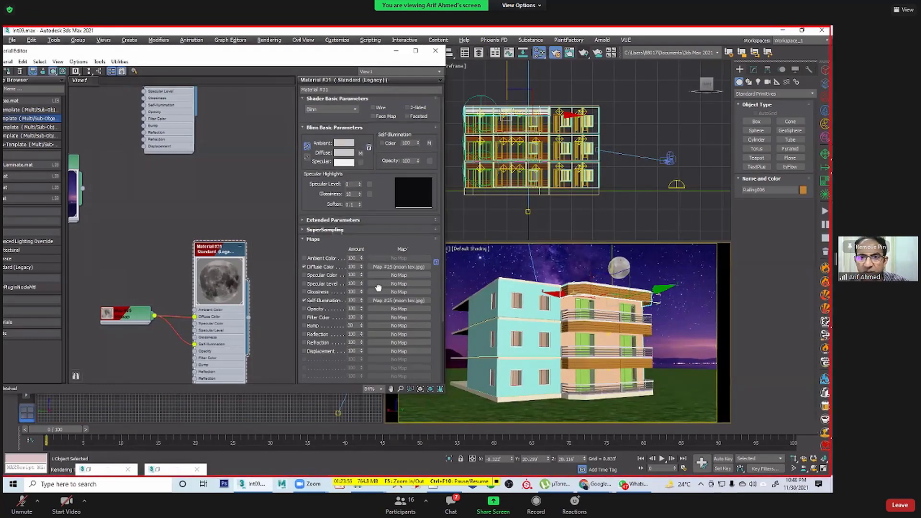
# Step: Lock the view to render to Quad 4 - Camera001 in the Render Setup
pyautogui.click(88, 470)
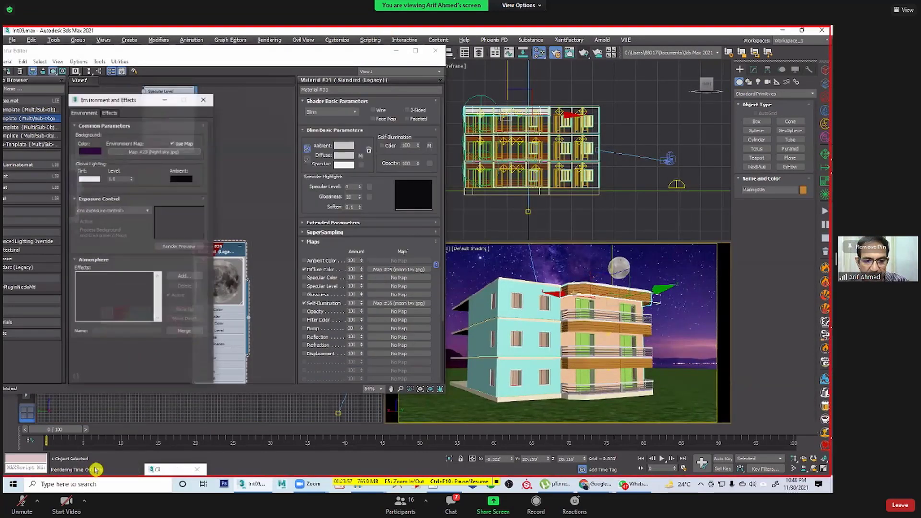
pyautogui.click(164, 95)
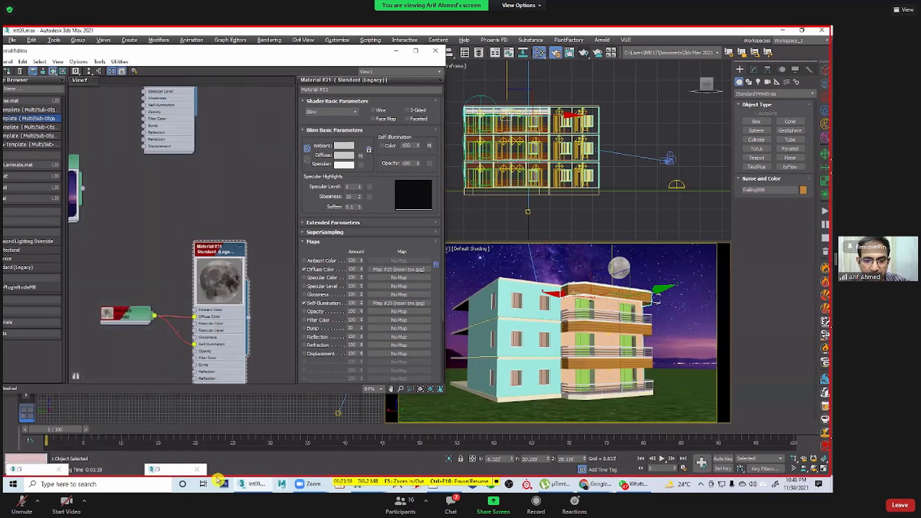
pyautogui.click(154, 469)
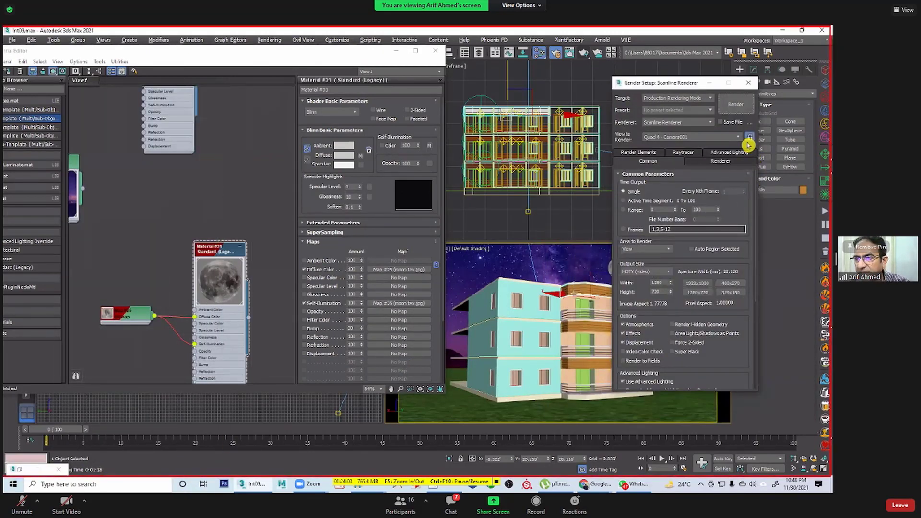
pyautogui.click(709, 83)
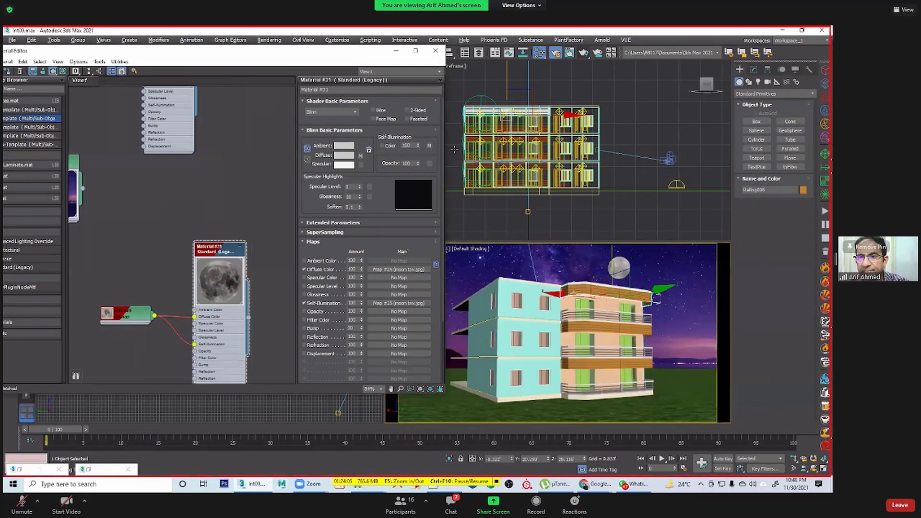
# Step: Test-render the Camera001 view to check the textured moon, stopping once the moon has been drawn
pyautogui.click(584, 55)
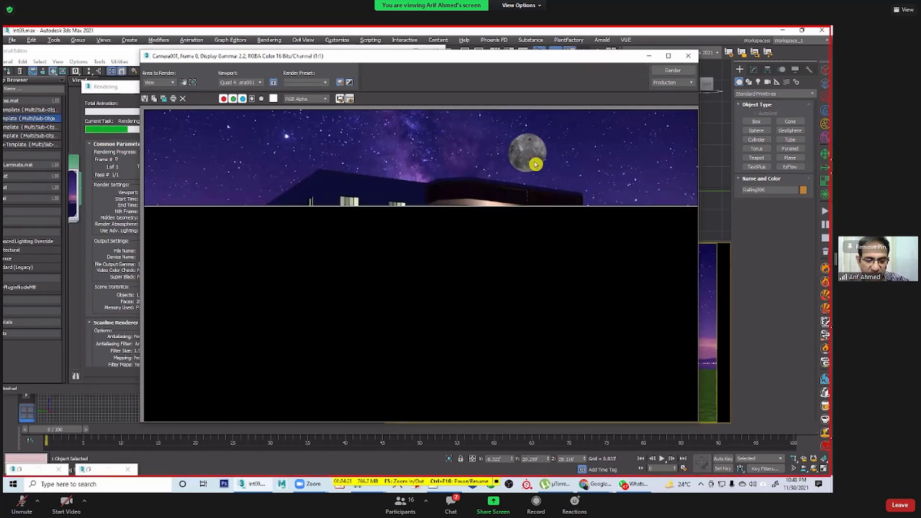
pyautogui.press('Escape')
pyautogui.click(688, 57)
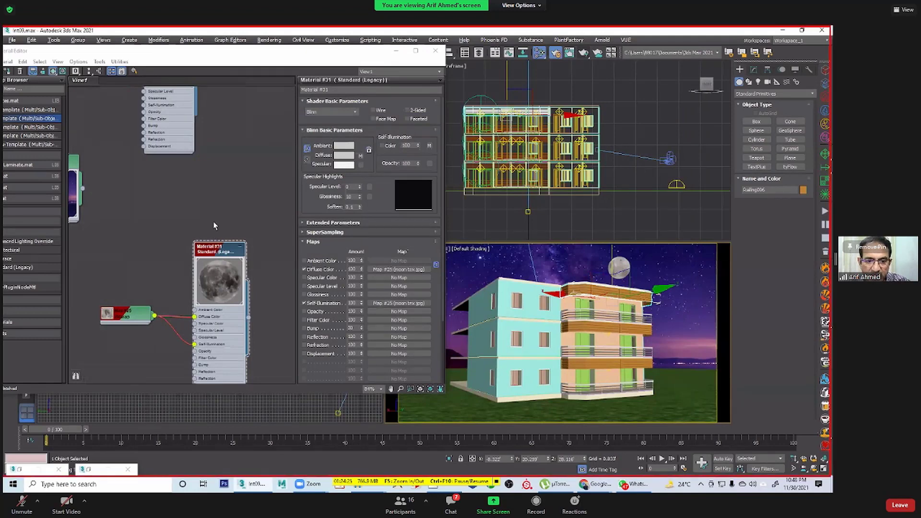
# Step: Disconnect the moon bitmap from the material's Diffuse Color input and test-render the moon in the Camera001 view
pyautogui.moveTo(215, 247); pyautogui.dragTo(214, 189)
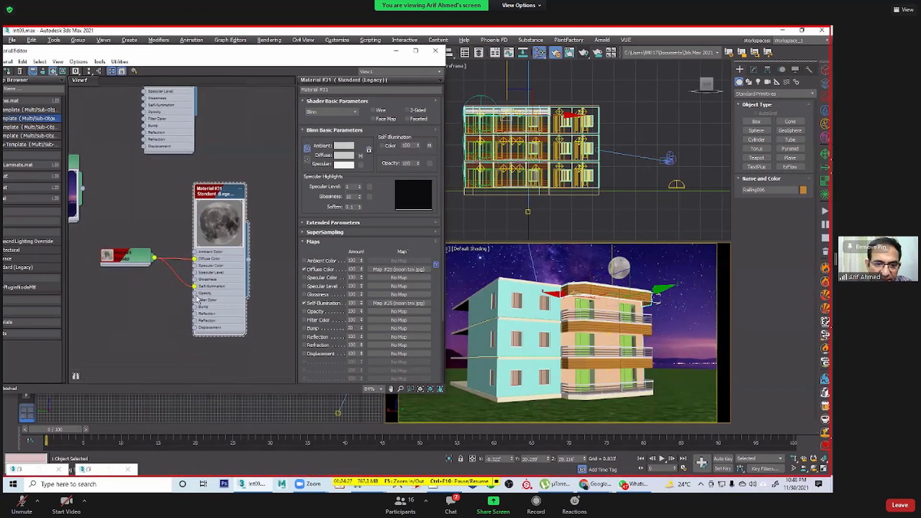
pyautogui.click(202, 293)
pyautogui.moveTo(196, 261); pyautogui.dragTo(172, 237)
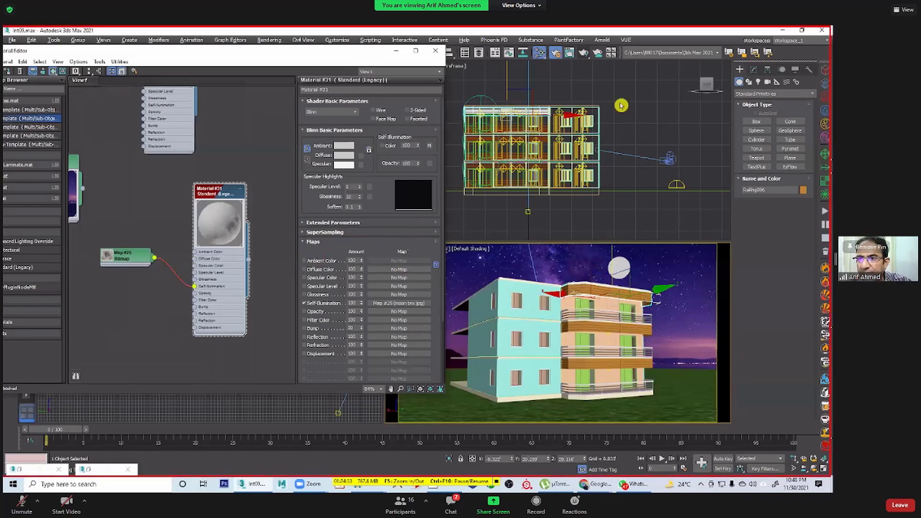
pyautogui.click(585, 53)
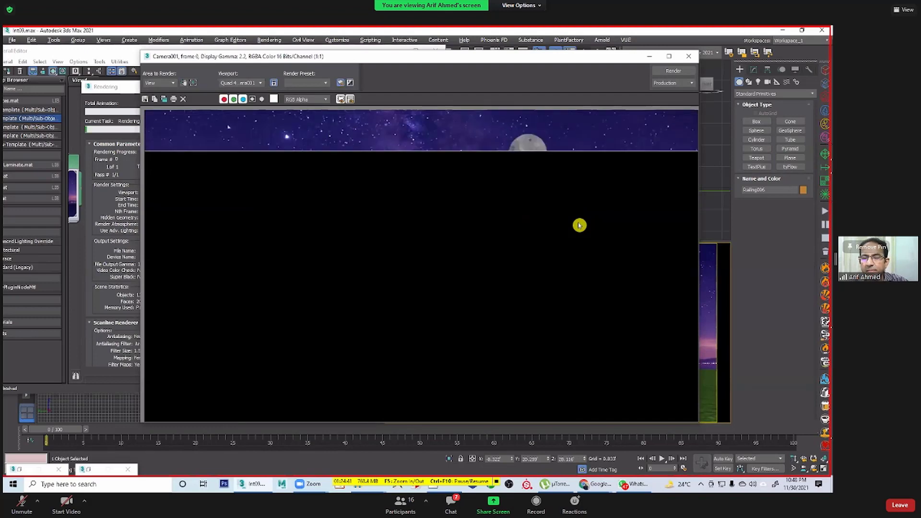
pyautogui.press('Escape')
pyautogui.click(689, 57)
# Step: Shift the moon sphere slightly sideways in the Camera001 view, towards the outer edge of the balcony block's roof
pyautogui.click(625, 262)
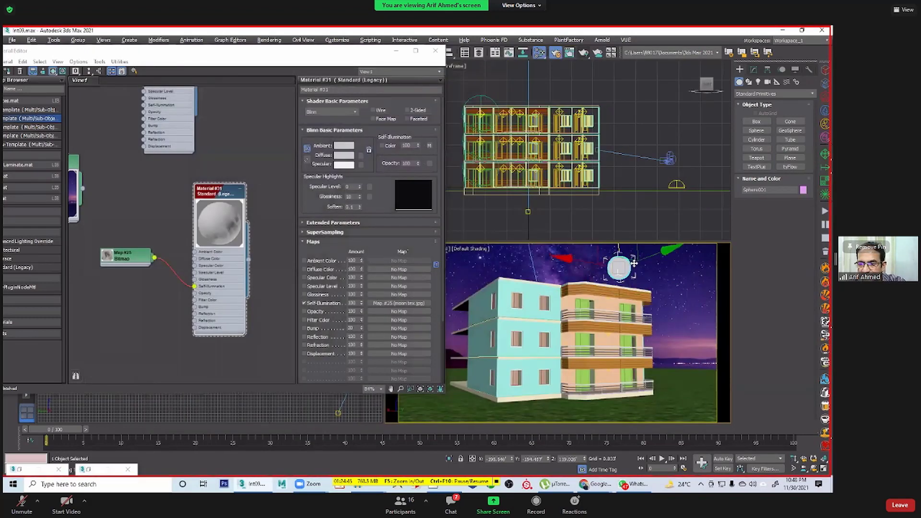
pyautogui.moveTo(572, 260); pyautogui.dragTo(585, 263)
# Step: Reconnect the moon bitmap to the material's Diffuse Color input and enable the Self-Illumination Color option
pyautogui.click(384, 146)
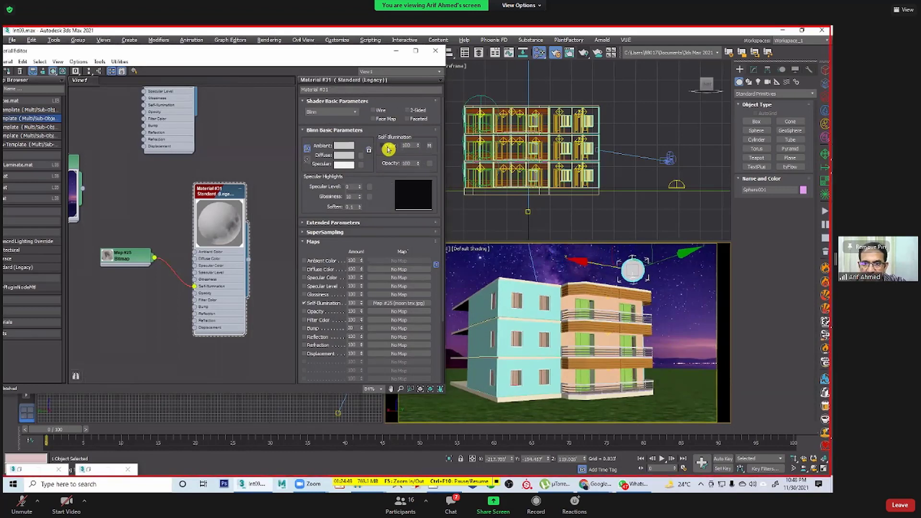
pyautogui.click(383, 146)
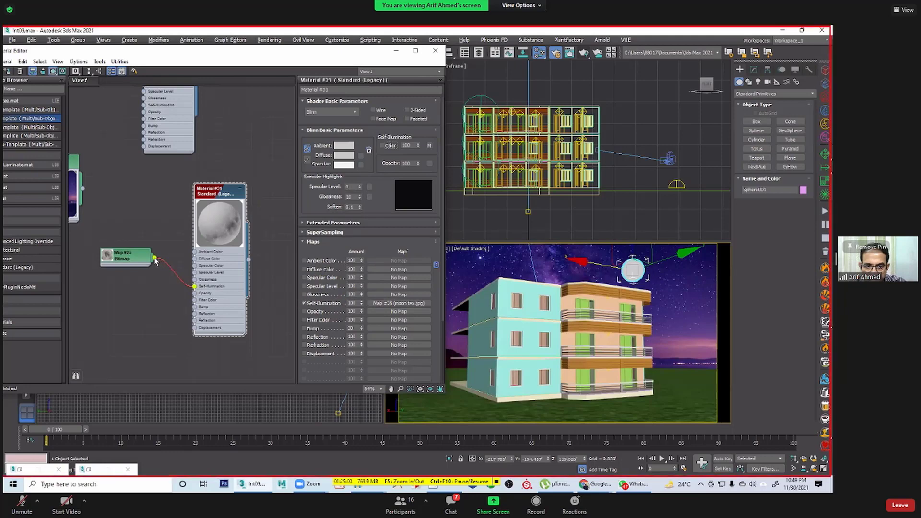
pyautogui.moveTo(155, 259); pyautogui.dragTo(195, 259)
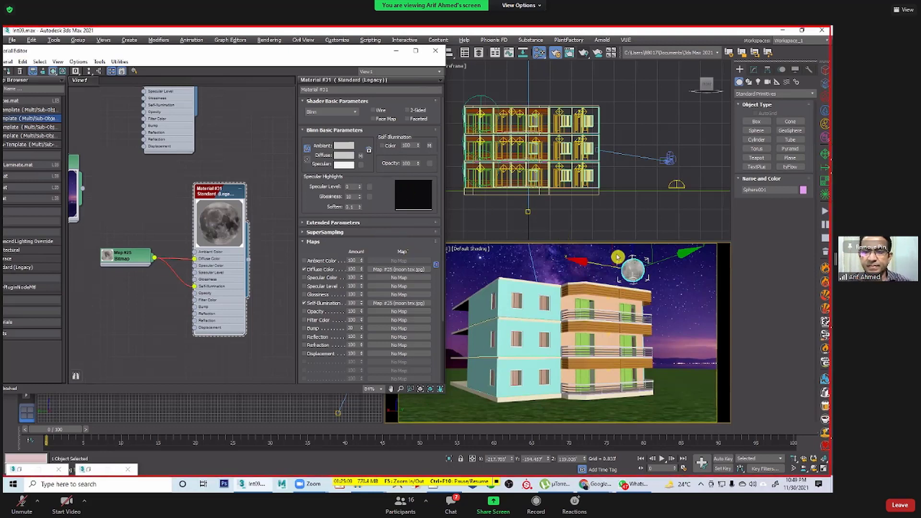
pyautogui.click(383, 145)
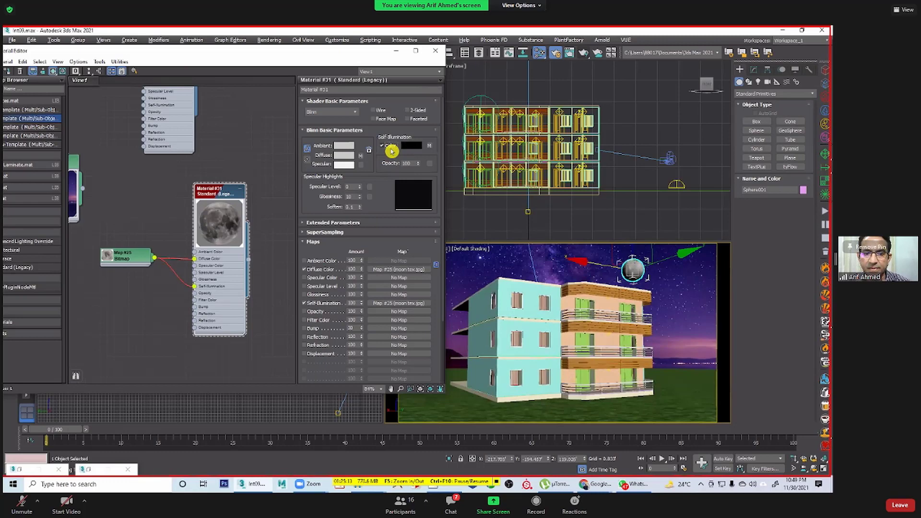
# Step: Test-render the self-illuminated moon in the Camera001 view, stop once the moon has been drawn, and close the render
pyautogui.click(597, 53)
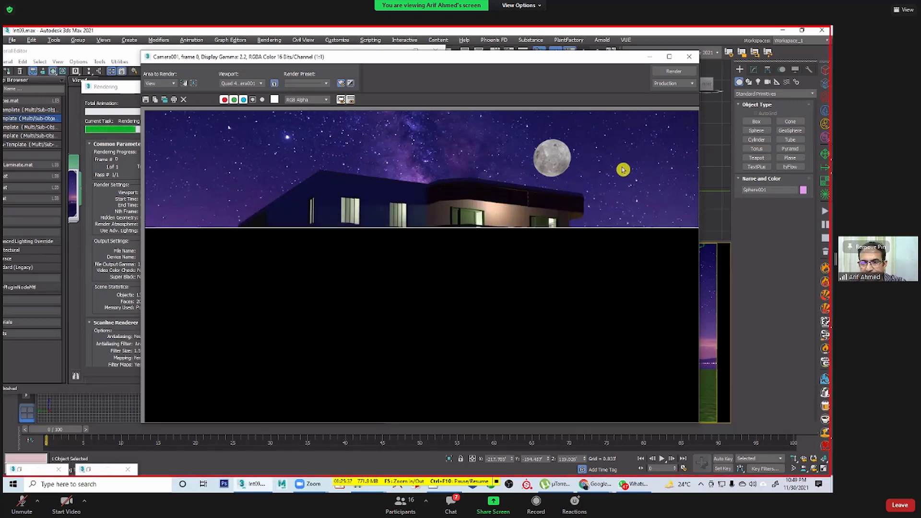
pyautogui.press('Escape')
pyautogui.click(689, 57)
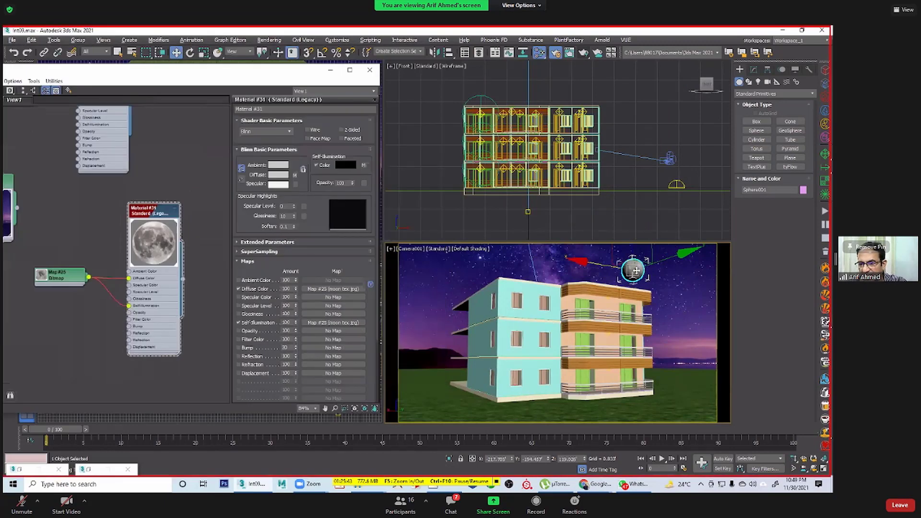
# Step: Set the moon sphere's G-Buffer Object ID to 1 in its object properties
pyautogui.click(634, 273)
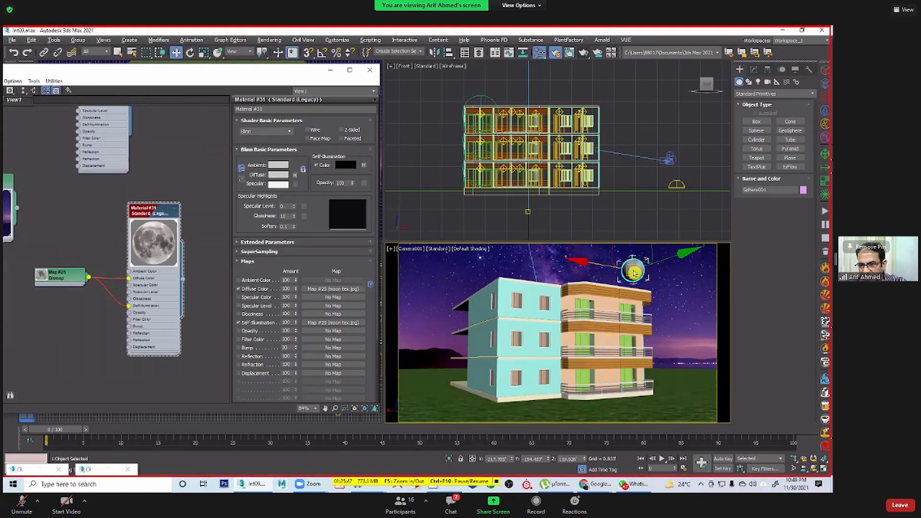
pyautogui.rightClick(623, 268)
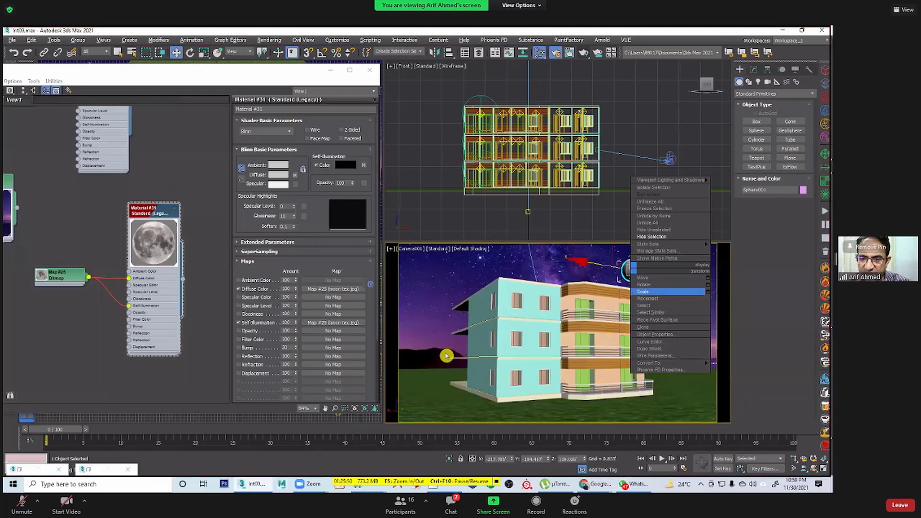
pyautogui.click(430, 314)
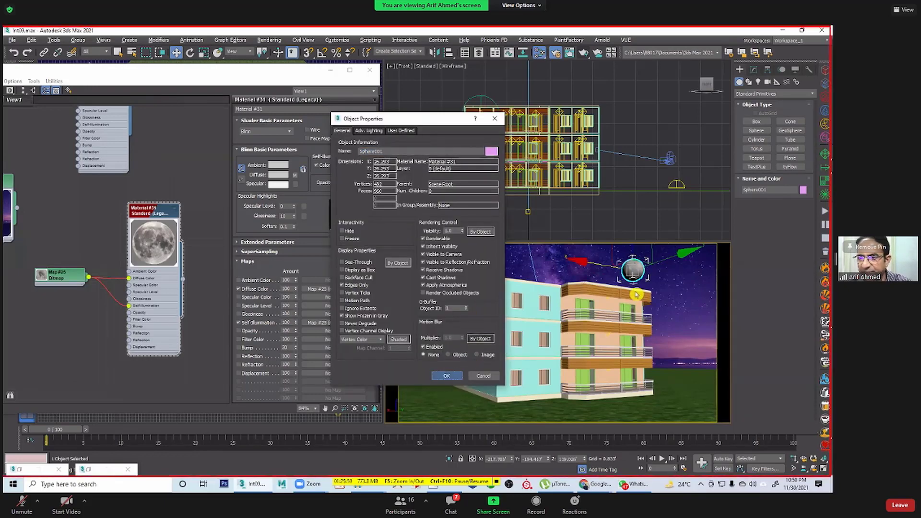
pyautogui.click(446, 376)
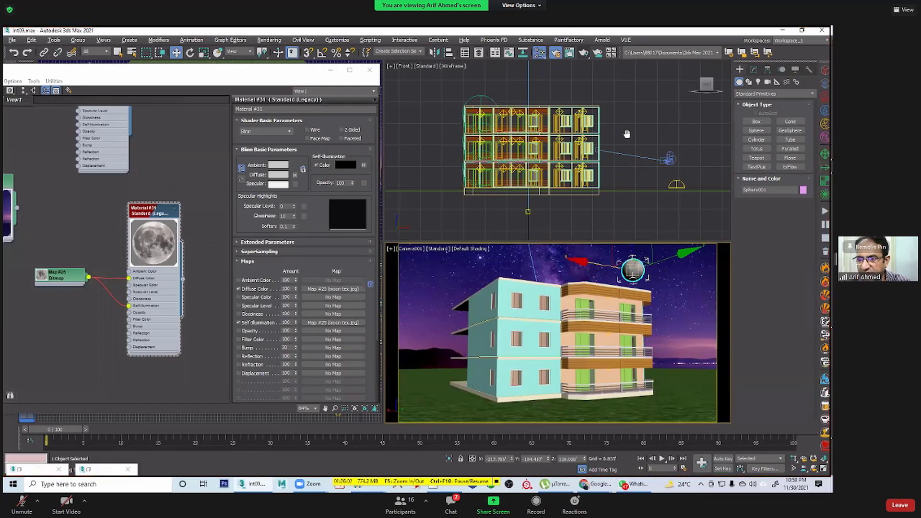
# Step: Create a standard Omni light near the moon in the Front view and Quick Align it to the moon sphere
pyautogui.moveTo(654, 115); pyautogui.dragTo(647, 142, button='middle')
pyautogui.hotkey('shift', 'z')
pyautogui.hotkey('shift', 'z')
pyautogui.hotkey('shift', 'z')
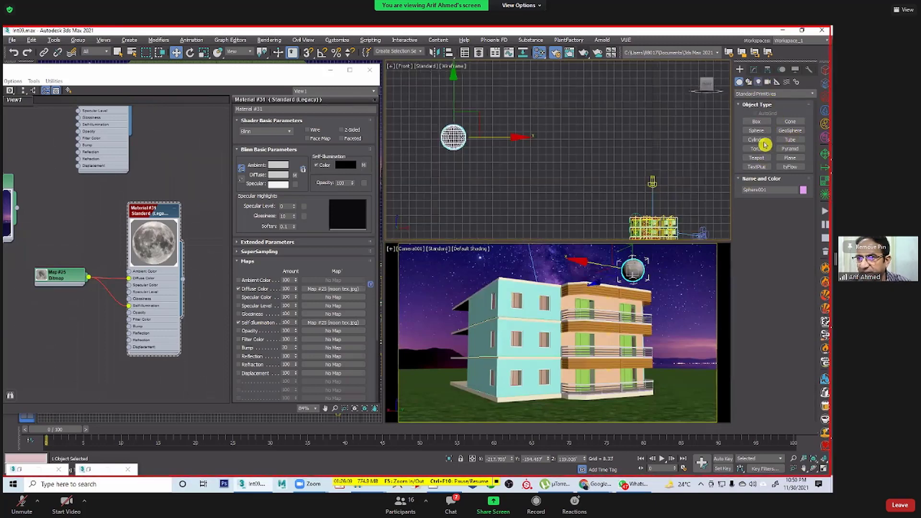
pyautogui.click(758, 82)
pyautogui.click(790, 130)
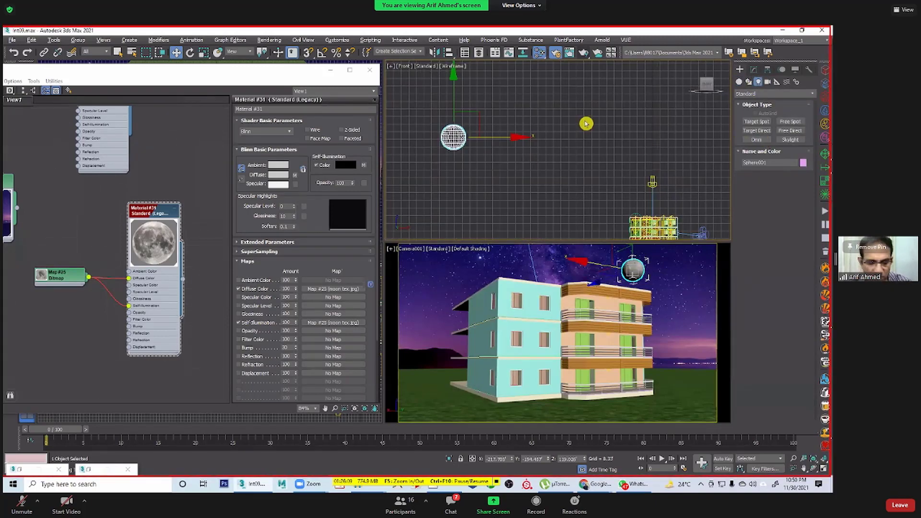
pyautogui.click(756, 140)
pyautogui.click(527, 164)
pyautogui.rightClick(527, 165)
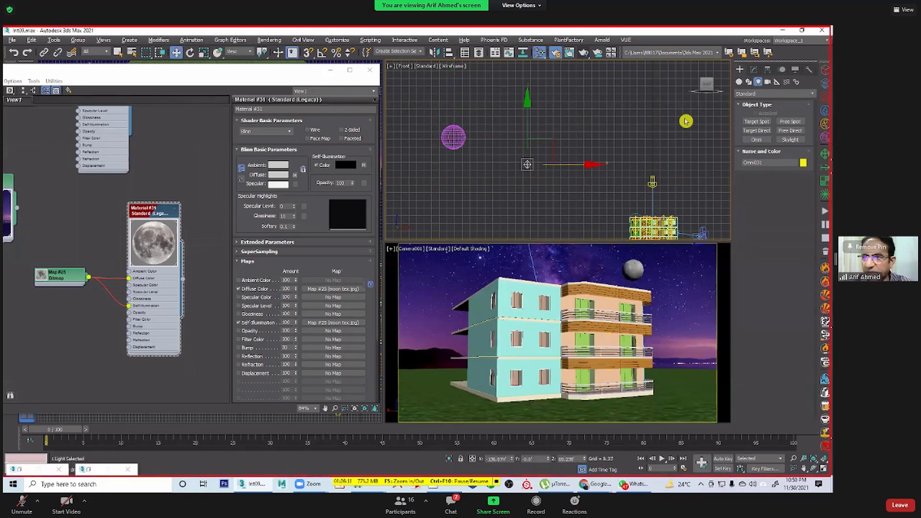
pyautogui.hotkey('shift', 'a')
pyautogui.click(453, 137)
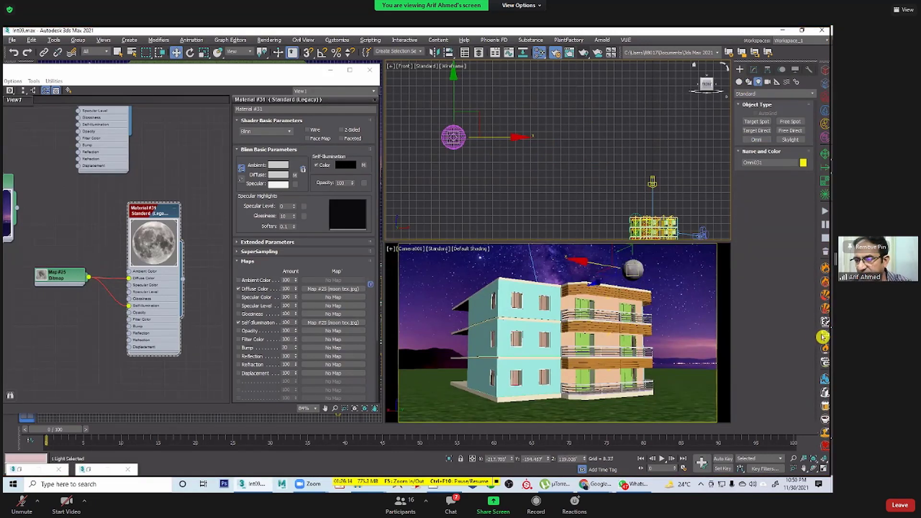
# Step: Set the new Omni light's intensity multiplier to 0.2 and its colour to light blue
pyautogui.press('1')
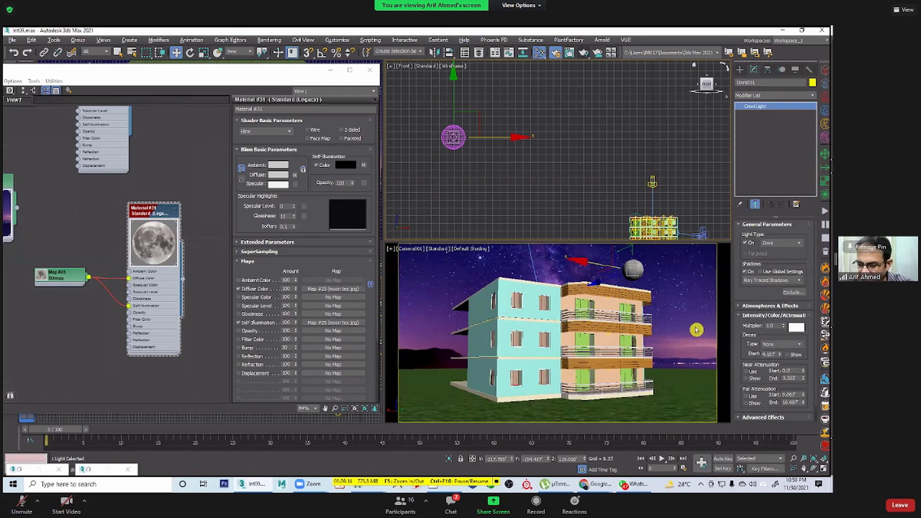
pyautogui.doubleClick(771, 325)
pyautogui.write('.3')
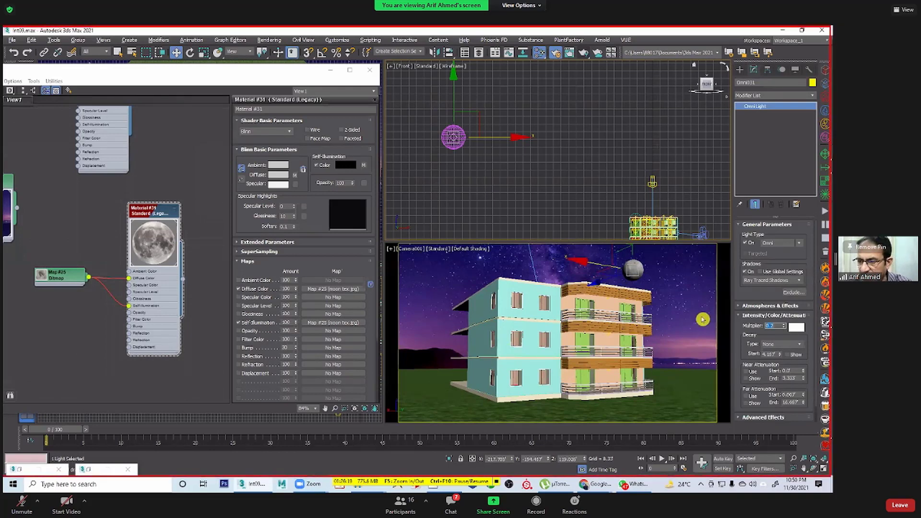
pyautogui.click(798, 328)
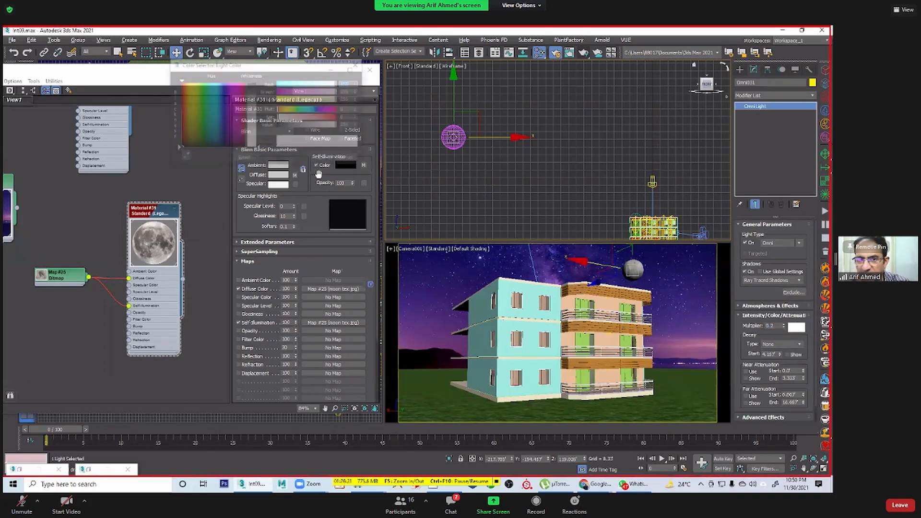
pyautogui.click(220, 92)
pyautogui.moveTo(254, 108); pyautogui.dragTo(253, 94)
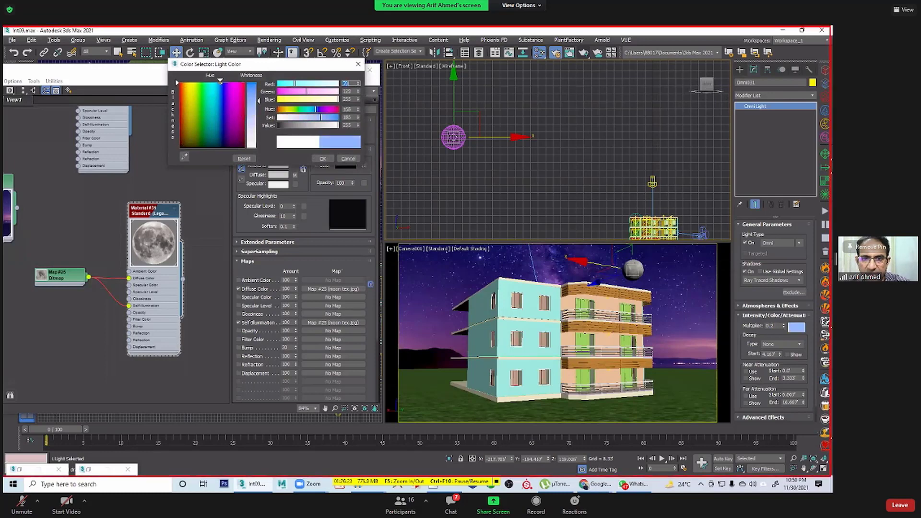
pyautogui.click(325, 161)
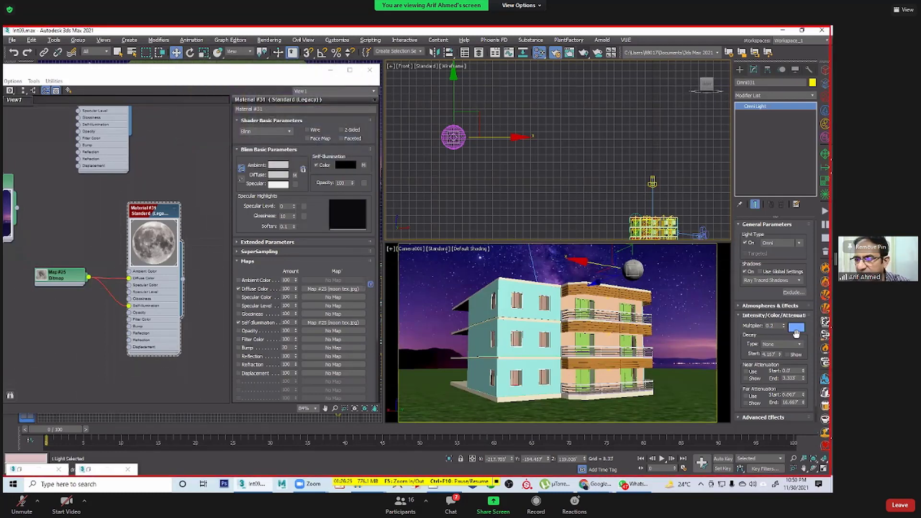
# Step: Add a new Lens Effects entry to the Omni light's atmospheres and effects
pyautogui.scroll(-1, 741, 283)
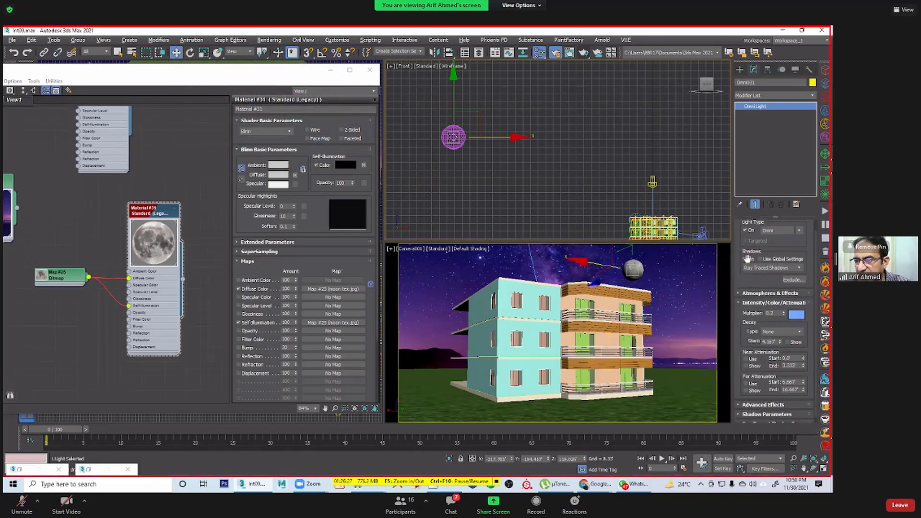
pyautogui.click(767, 289)
pyautogui.click(758, 299)
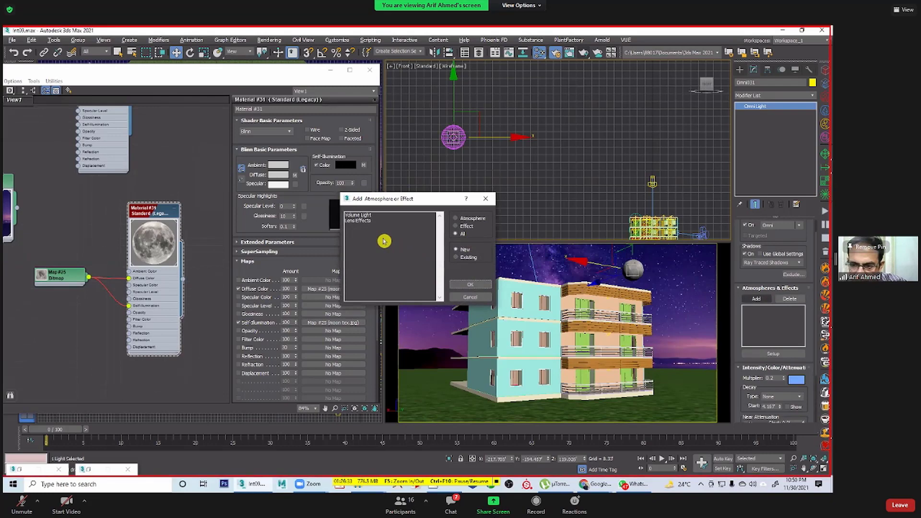
pyautogui.click(362, 221)
pyautogui.doubleClick(362, 221)
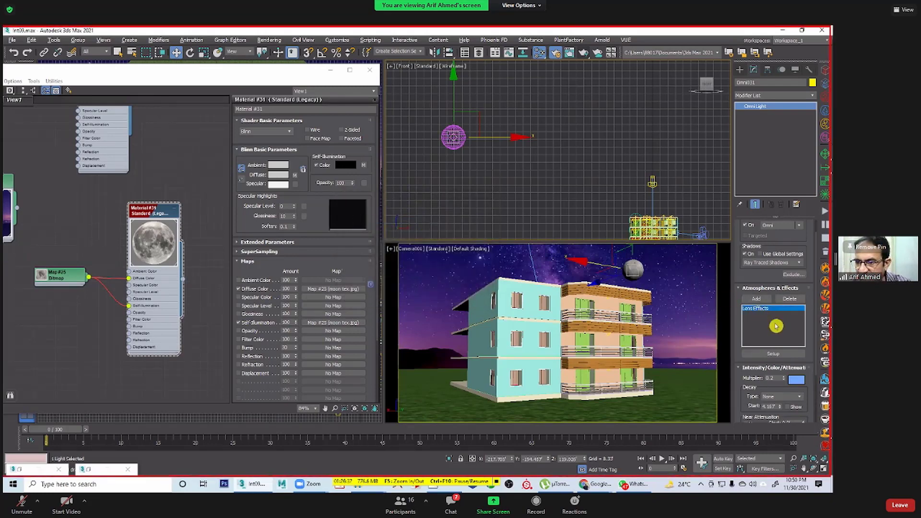
# Step: Open the setup of the light's Lens Effects and add a Glow element to it
pyautogui.moveTo(742, 393); pyautogui.dragTo(741, 324)
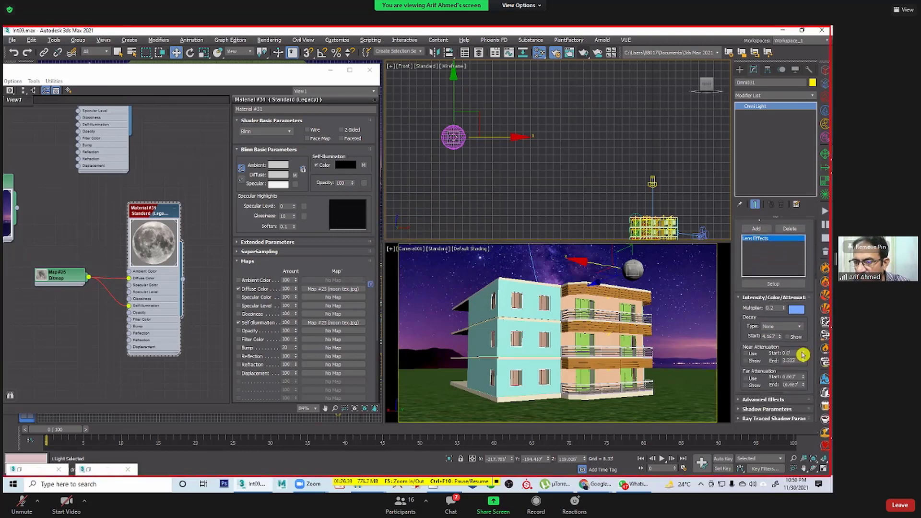
pyautogui.scroll(1, 775, 311)
pyautogui.click(773, 308)
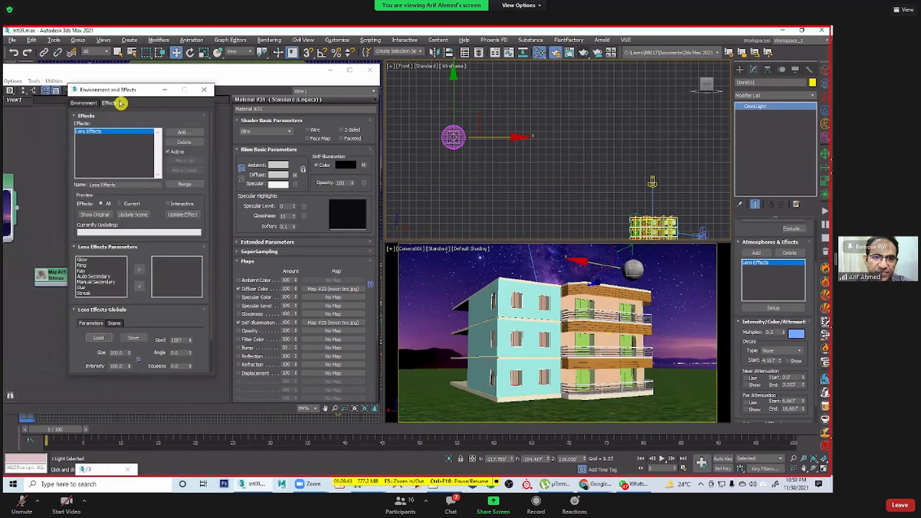
pyautogui.moveTo(123, 90); pyautogui.dragTo(222, 88)
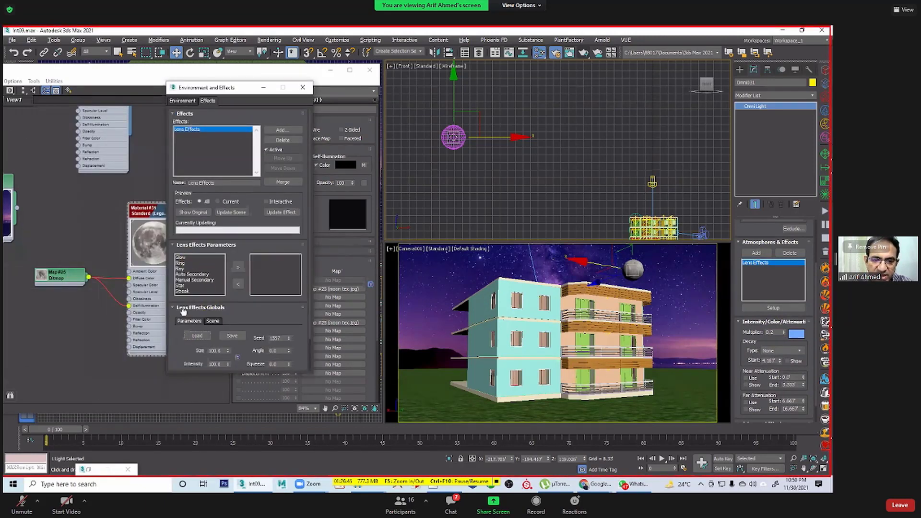
pyautogui.doubleClick(181, 257)
pyautogui.scroll(-2, 235, 302)
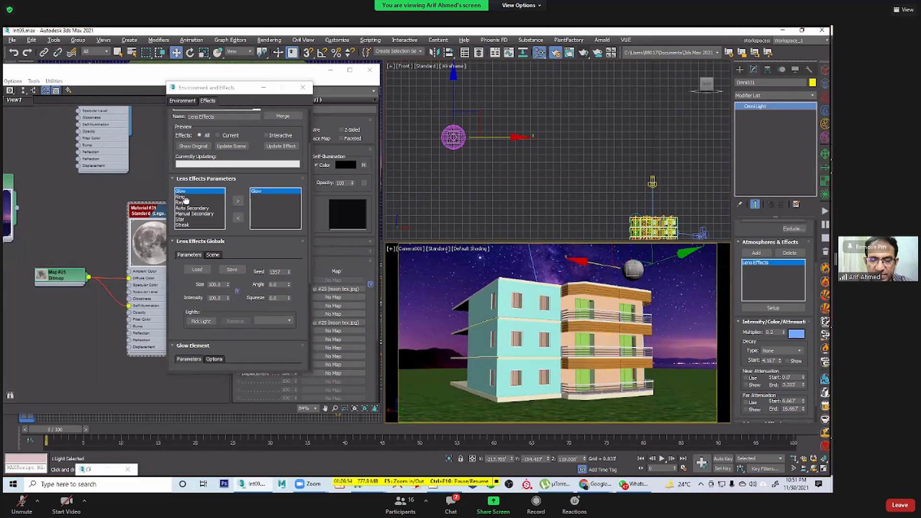
# Step: Enable Object ID 1 as an image source in the Glow element's options
pyautogui.scroll(-3, 186, 288)
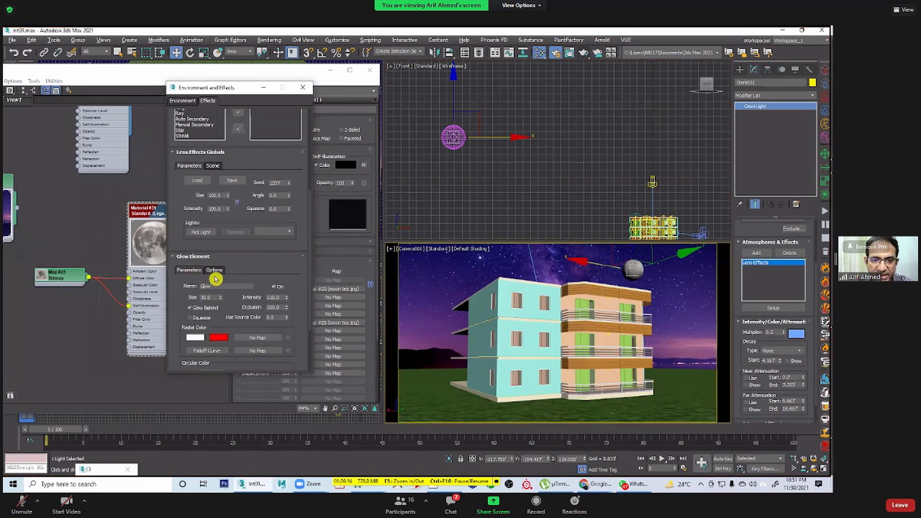
pyautogui.scroll(-2, 234, 273)
pyautogui.click(214, 224)
pyautogui.click(185, 271)
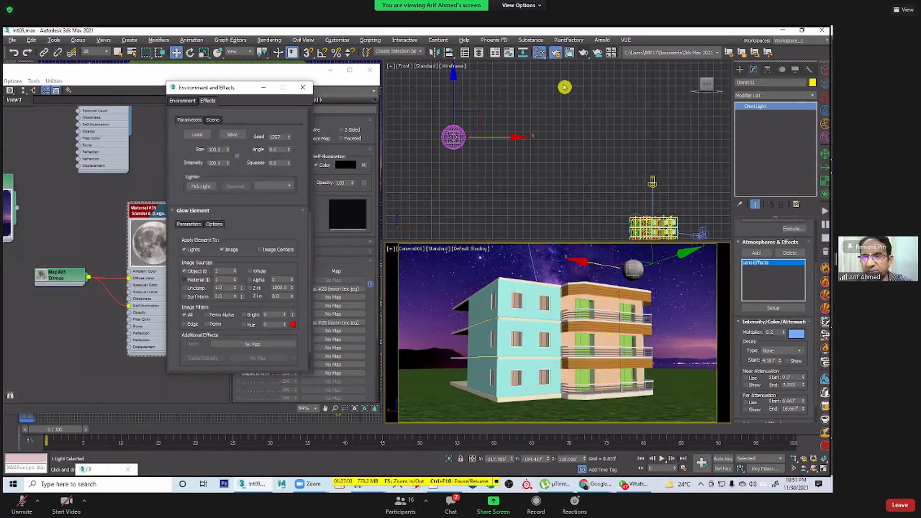
# Step: Render the Camera001 view with the Glow lens effect and move the render window aside to uncover the effect settings
pyautogui.click(584, 53)
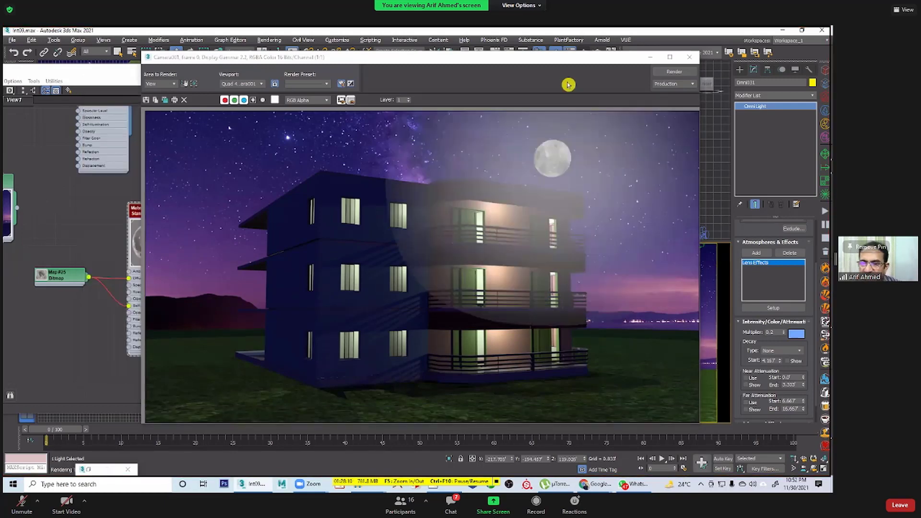
pyautogui.click(512, 65)
pyautogui.moveTo(512, 64); pyautogui.dragTo(629, 78)
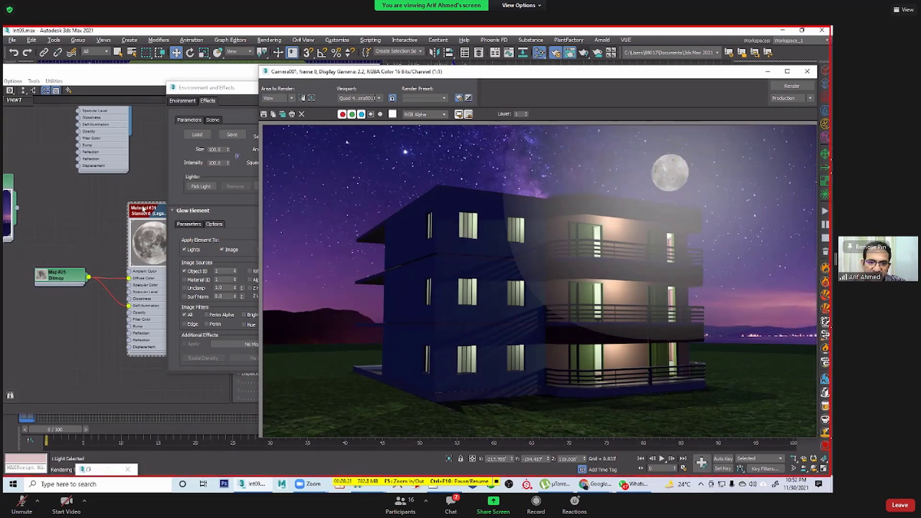
# Step: Bring up the moon material's parameters and rearrange the open windows so the Glow settings and the render are both accessible
pyautogui.doubleClick(155, 219)
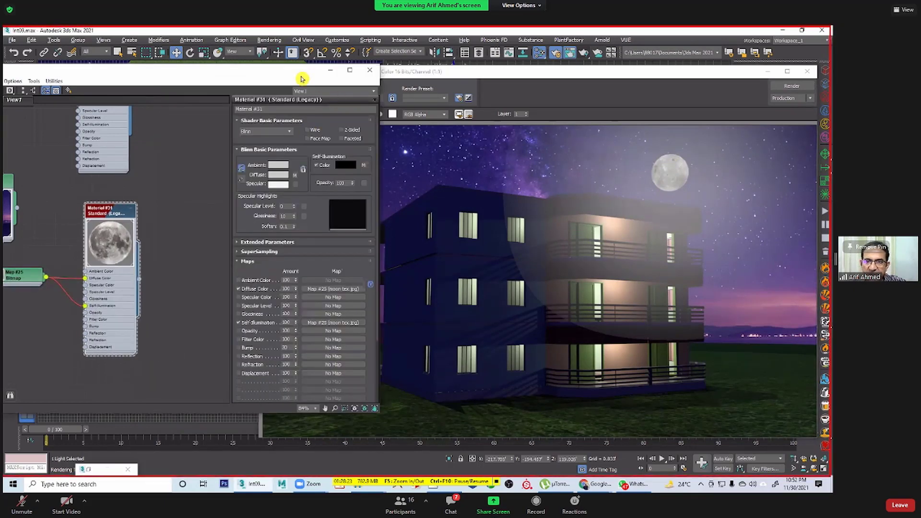
pyautogui.click(398, 84)
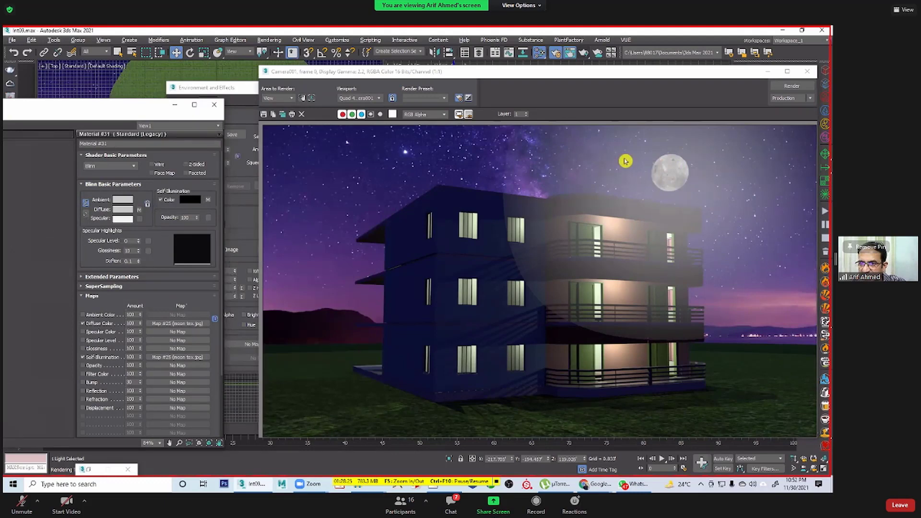
pyautogui.moveTo(518, 76); pyautogui.dragTo(588, 78)
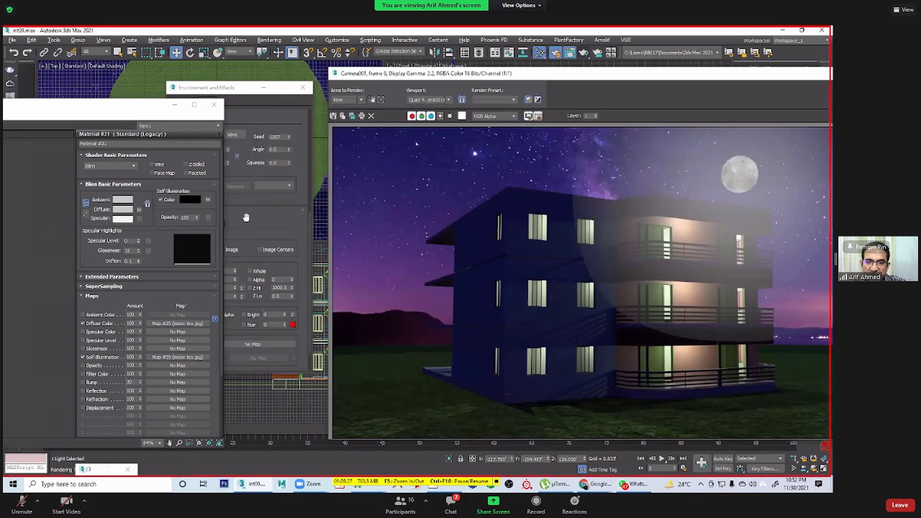
pyautogui.click(246, 217)
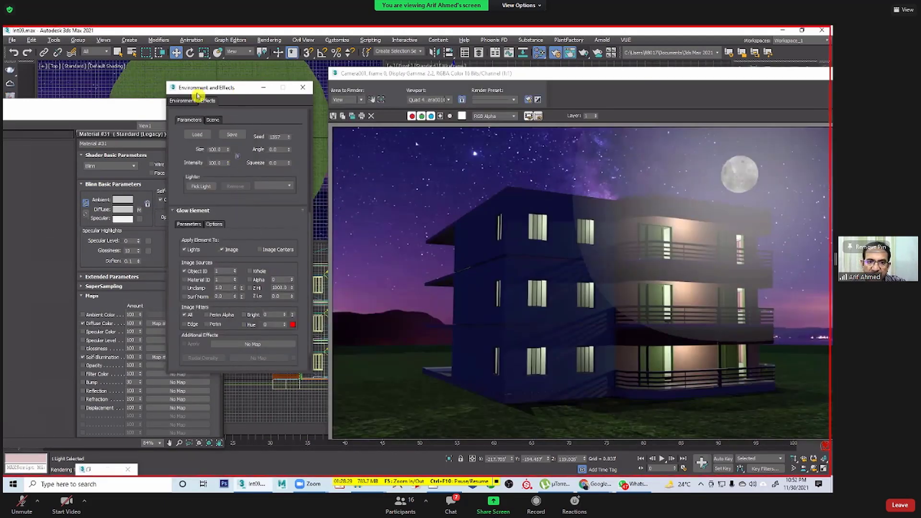
pyautogui.moveTo(198, 95); pyautogui.dragTo(147, 101)
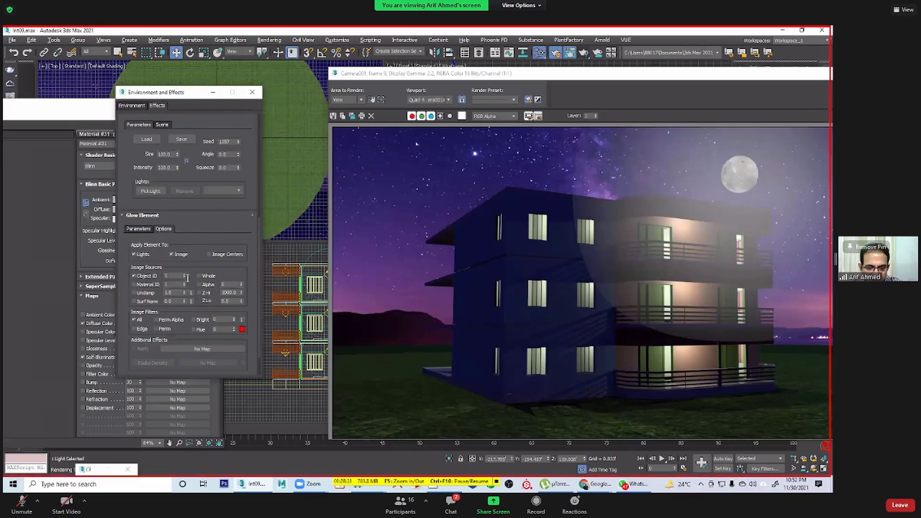
pyautogui.doubleClick(89, 470)
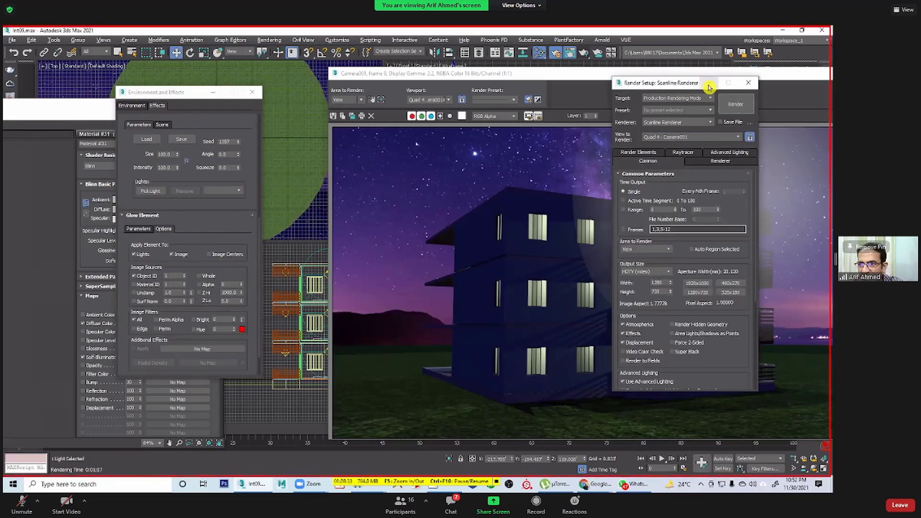
pyautogui.click(708, 84)
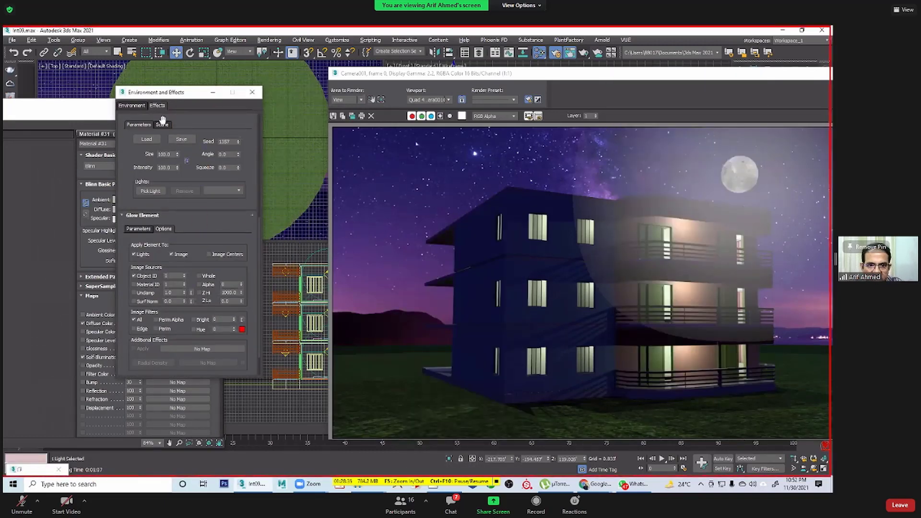
# Step: Set the overall size of the lens effect to 10 in the Lens Effects Globals
pyautogui.click(162, 124)
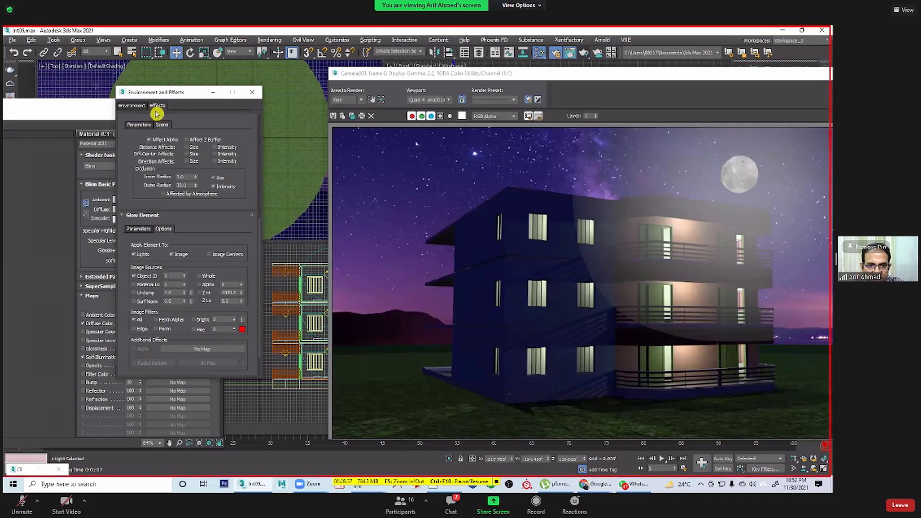
pyautogui.click(130, 106)
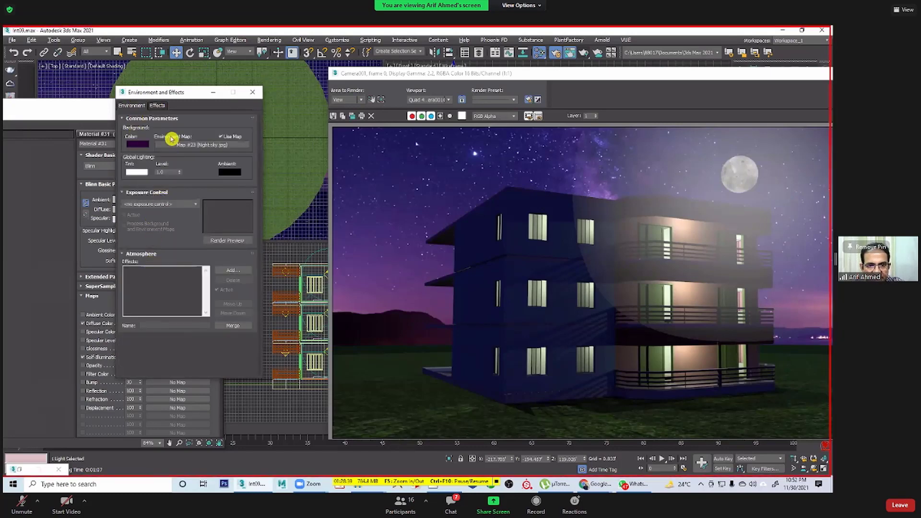
pyautogui.click(157, 105)
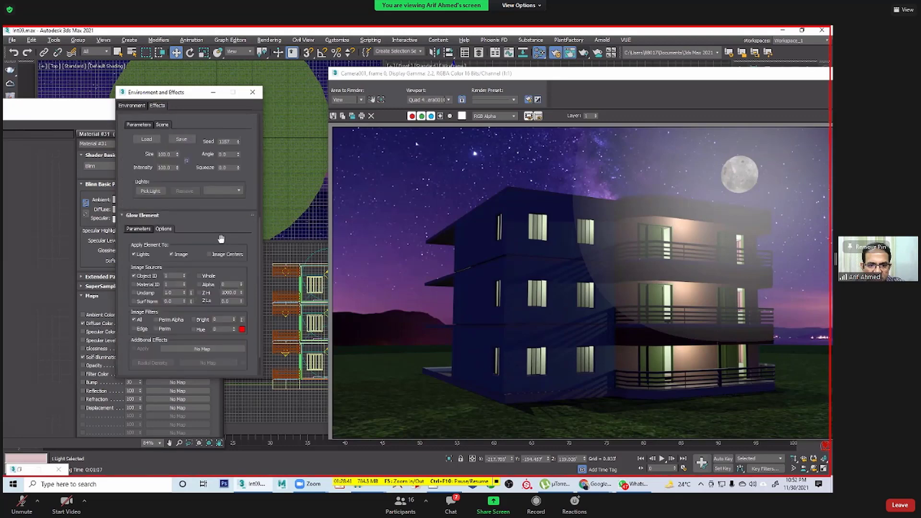
pyautogui.scroll(5, 221, 238)
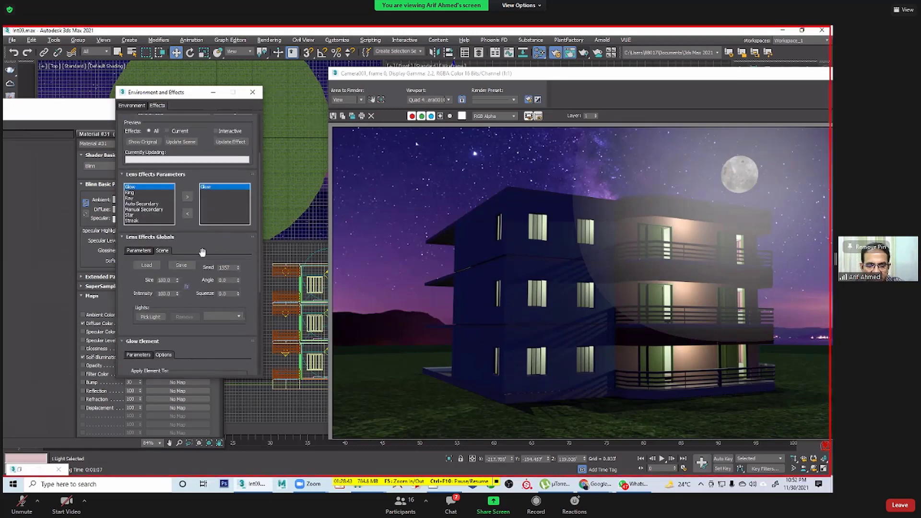
pyautogui.scroll(-5, 171, 228)
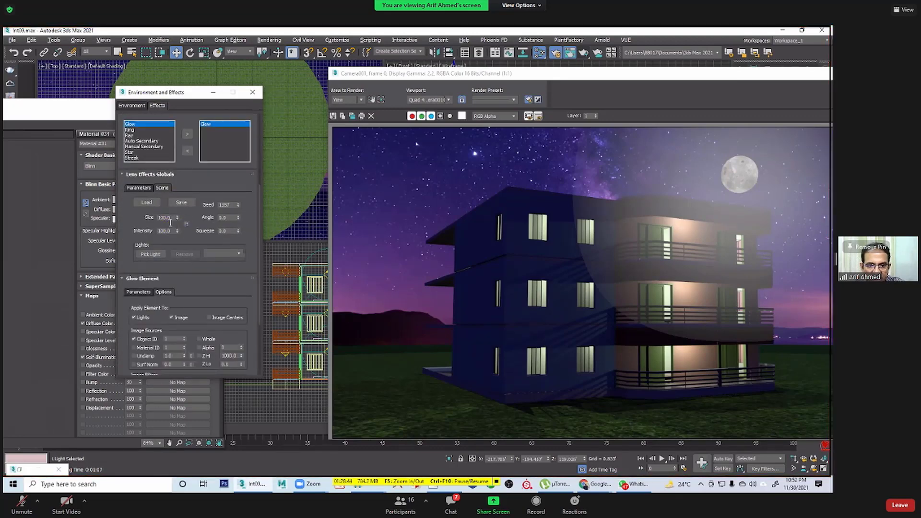
pyautogui.doubleClick(163, 217)
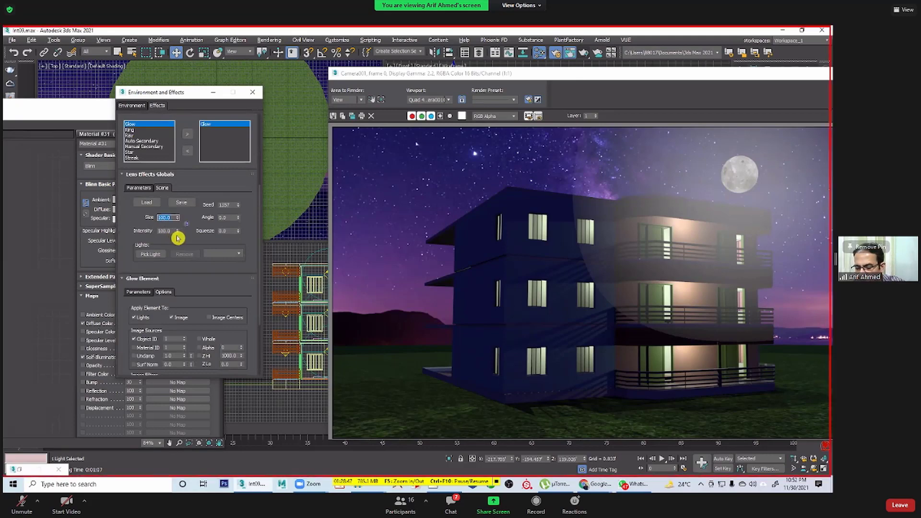
pyautogui.write('10')
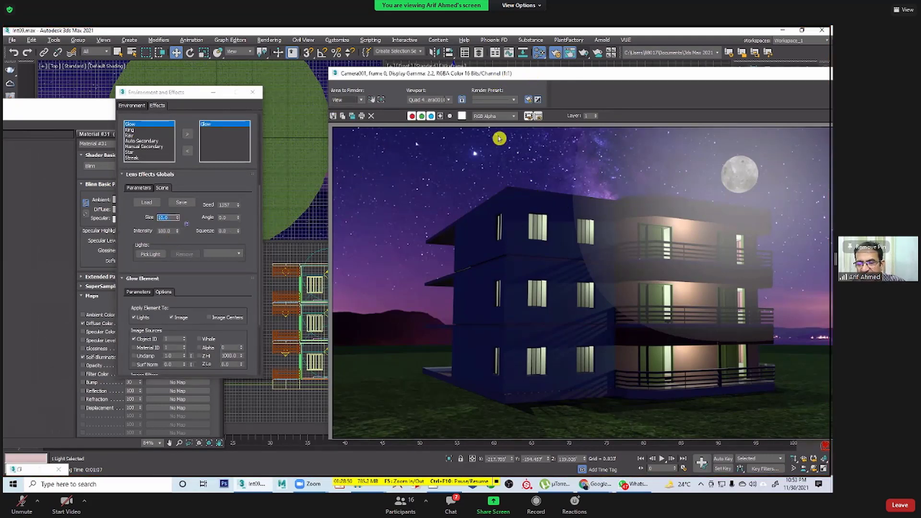
# Step: Render the Camera001 view again with the new lens effect size
pyautogui.doubleClick(497, 75)
pyautogui.click(636, 95)
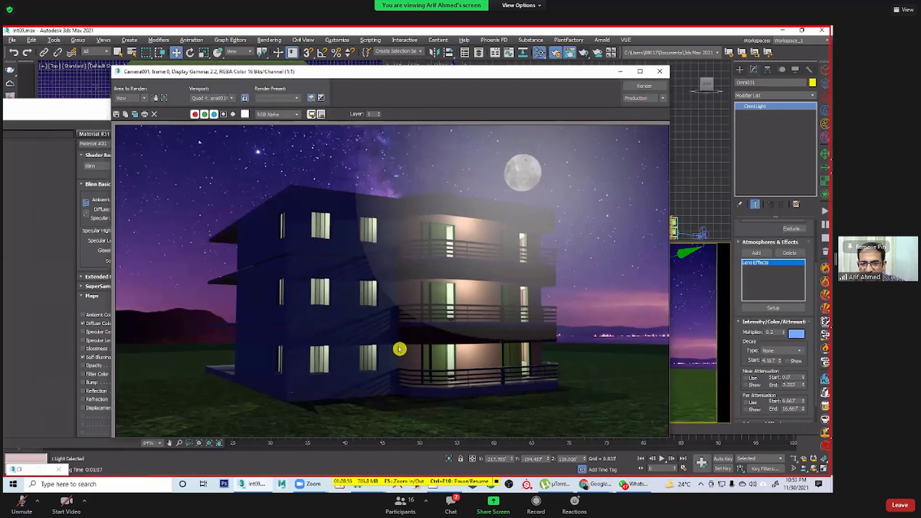
pyautogui.click(642, 86)
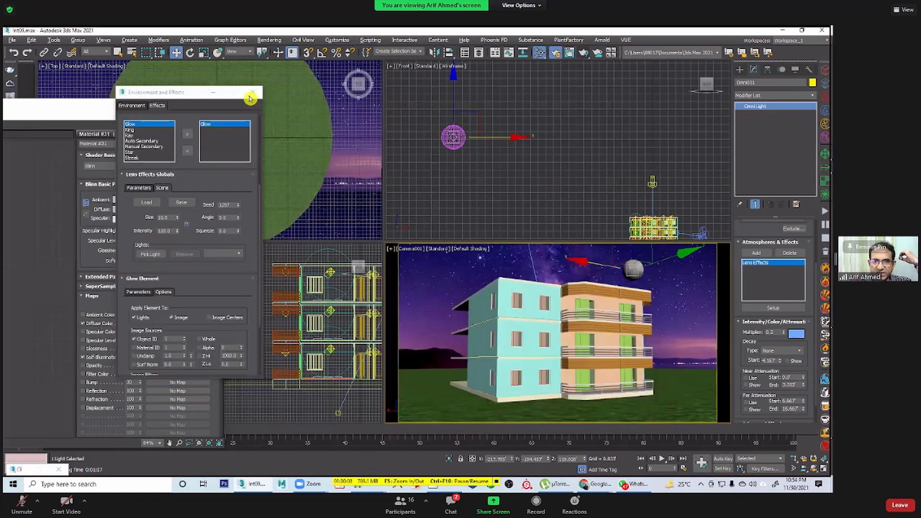
# Step: Delete the moon sphere together with its Omni light in the Front view
pyautogui.moveTo(478, 166); pyautogui.dragTo(439, 129)
pyautogui.press('Delete')
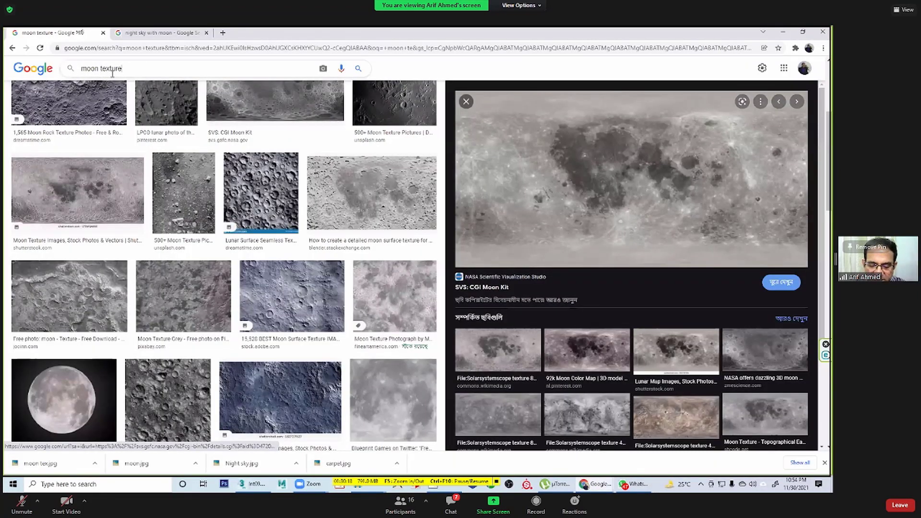
# Step: Switch to the Google image search in the browser, search for "moon in the sky" and limit the results to large images
pyautogui.click(113, 74)
pyautogui.hotkey('shift', 'Left')
pyautogui.hotkey('shift', 'Left')
pyautogui.hotkey('shift', 'Left')
pyautogui.hotkey('shift', 'Left')
pyautogui.hotkey('shift', 'Left')
pyautogui.hotkey('shift', 'Left')
pyautogui.hotkey('shift', 'Left')
pyautogui.hotkey('shift', 'Left')
pyautogui.hotkey('shift', 'Left')
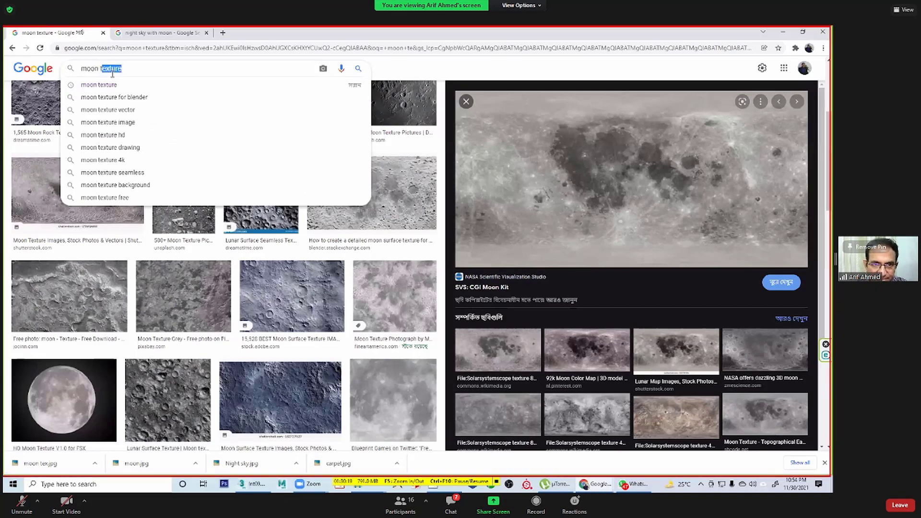
pyautogui.hotkey('shift', 'Left')
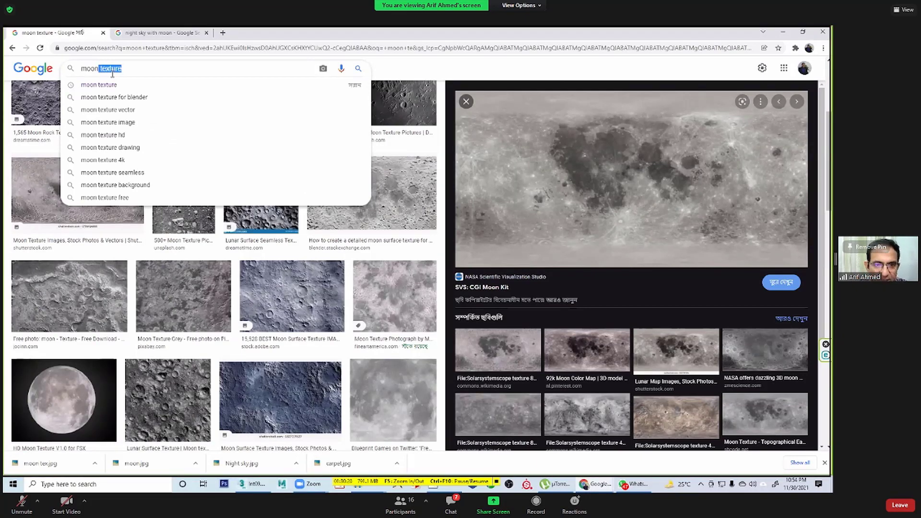
pyautogui.write('i')
pyautogui.press('BackSpace')
pyautogui.write('i')
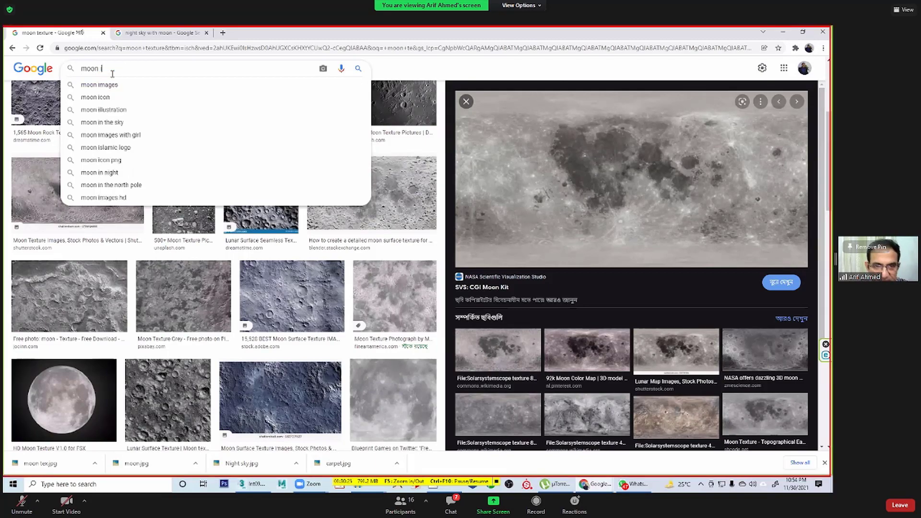
pyautogui.write('n th')
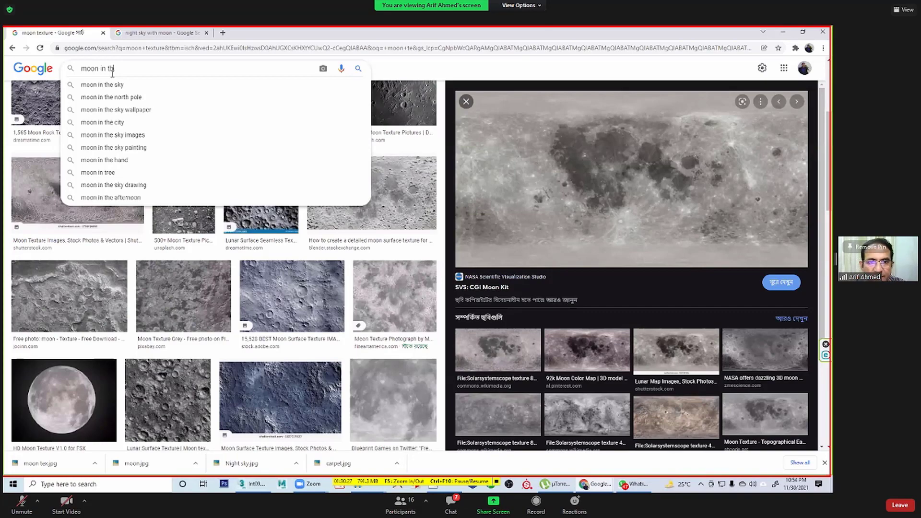
pyautogui.write('e ')
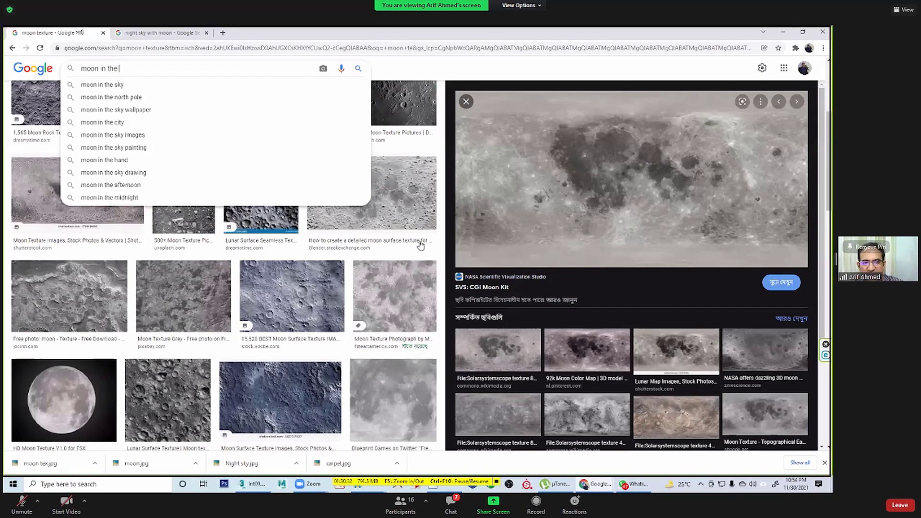
pyautogui.write('sky')
pyautogui.press('Return')
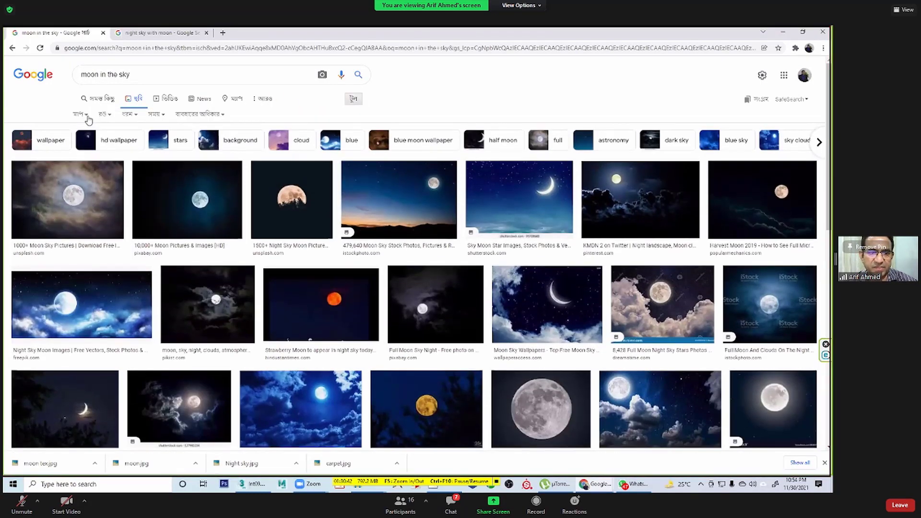
pyautogui.click(88, 120)
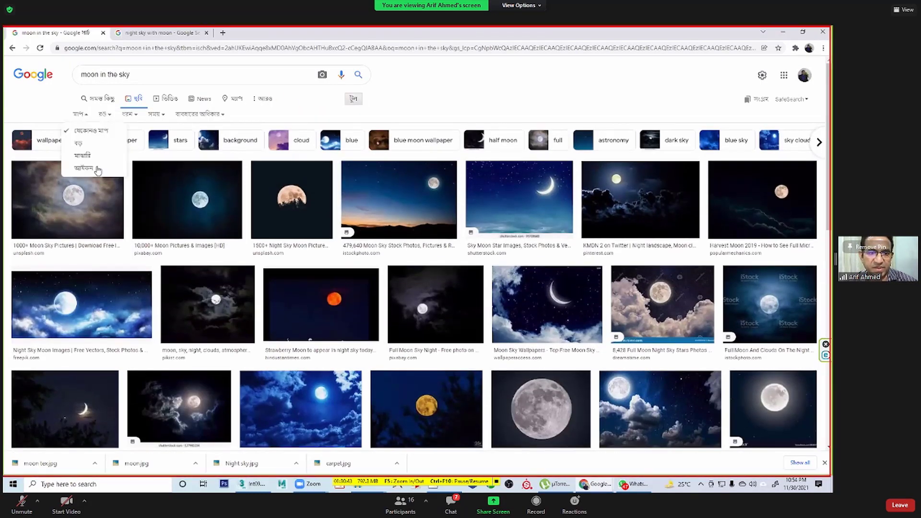
pyautogui.click(84, 139)
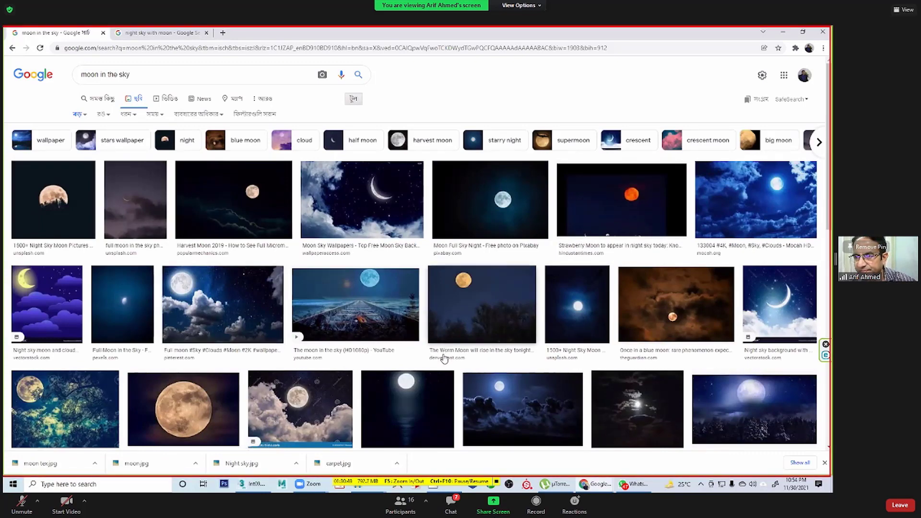
# Step: Look through the large moon sky image results and open the preview of the 1920x1080 night moon sky wallpaper with dark clouds
pyautogui.scroll(-1, 633, 349)
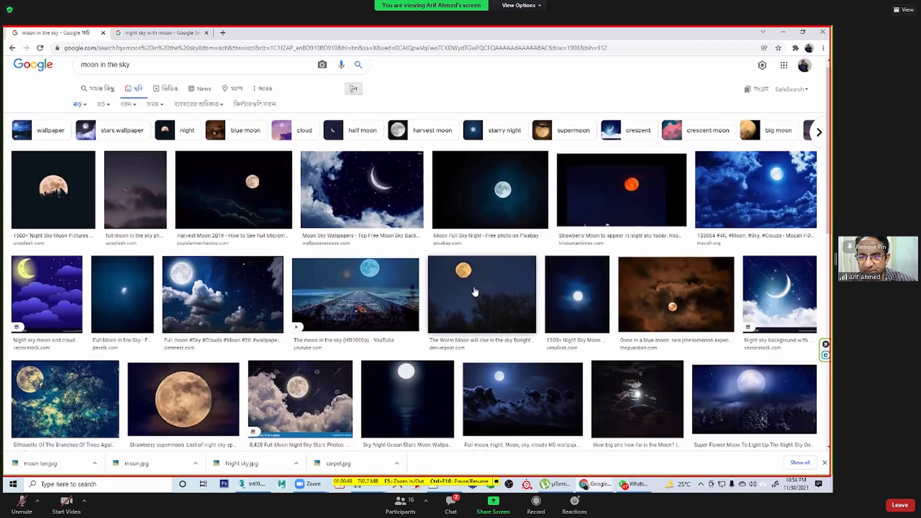
pyautogui.scroll(-2, 431, 167)
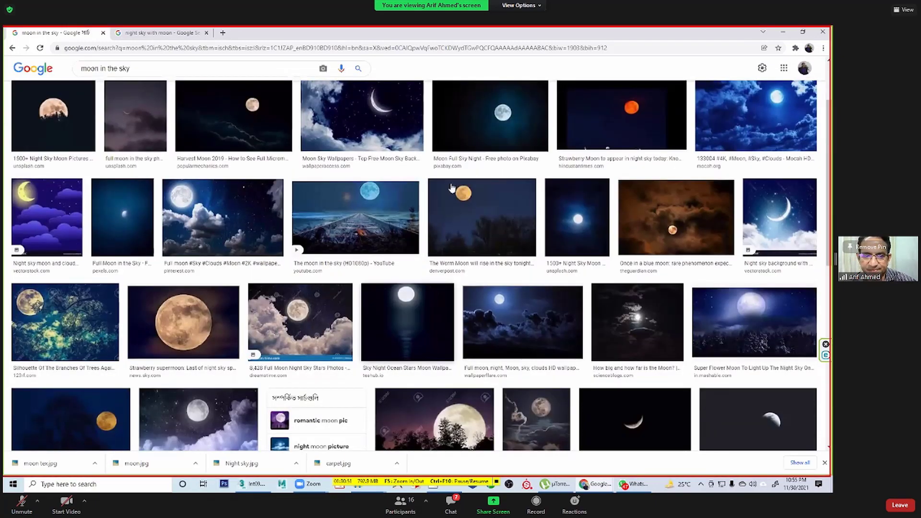
pyautogui.scroll(-2, 490, 296)
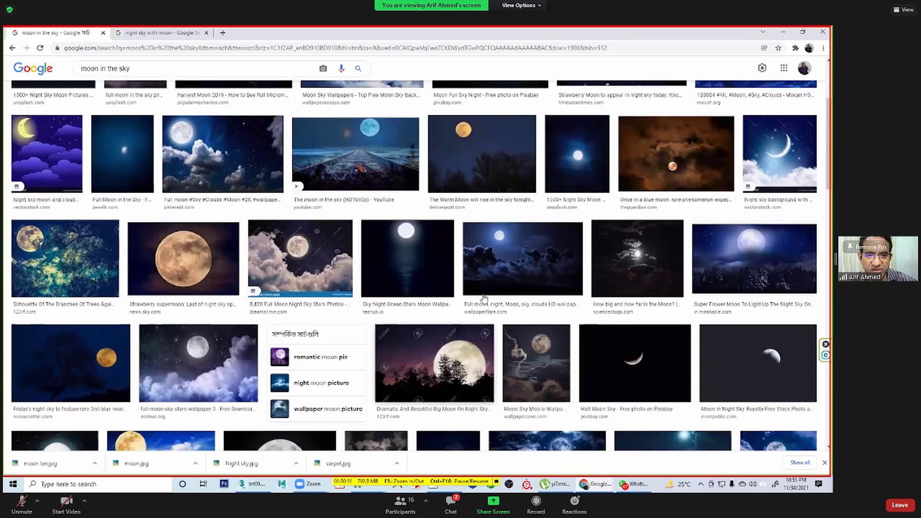
pyautogui.scroll(-6, 567, 302)
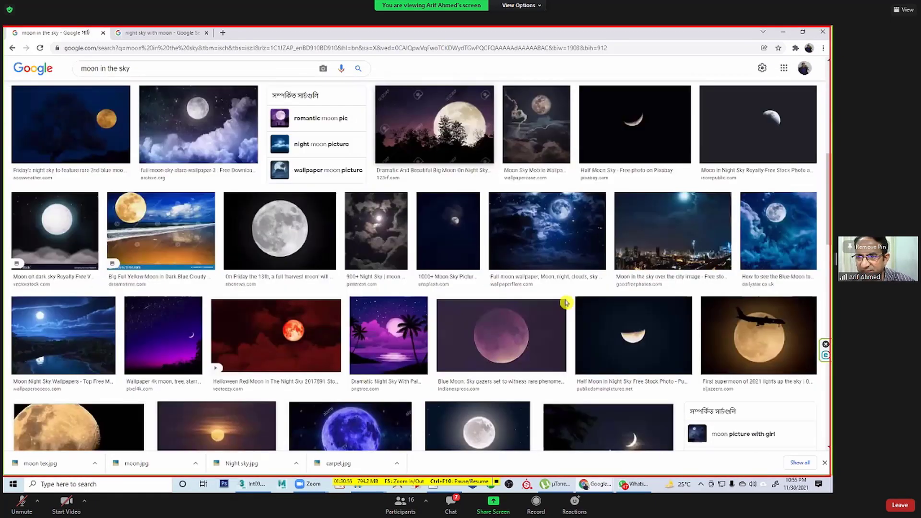
pyautogui.scroll(-1, 621, 288)
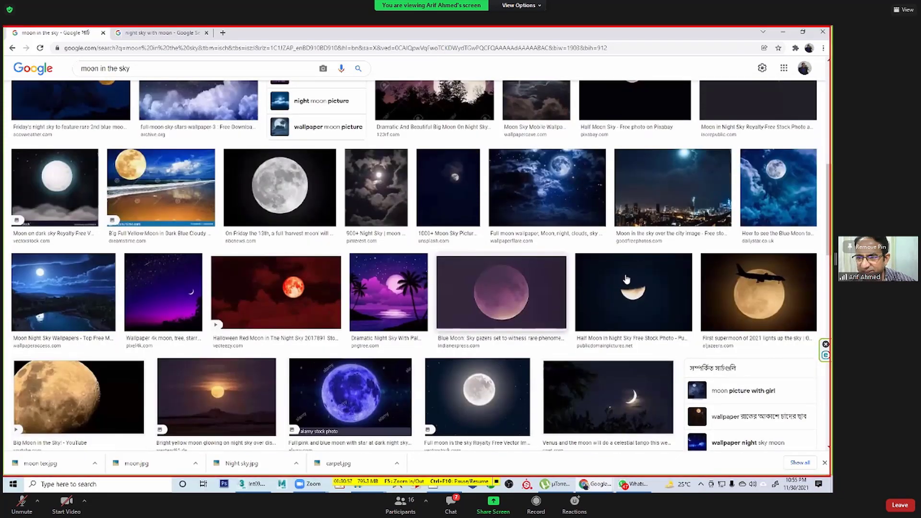
pyautogui.scroll(-3, 678, 286)
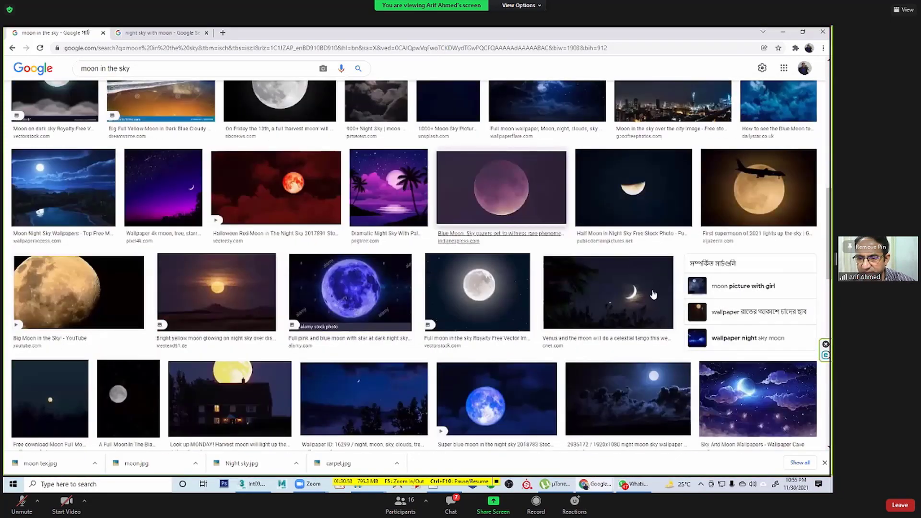
pyautogui.scroll(-4, 642, 249)
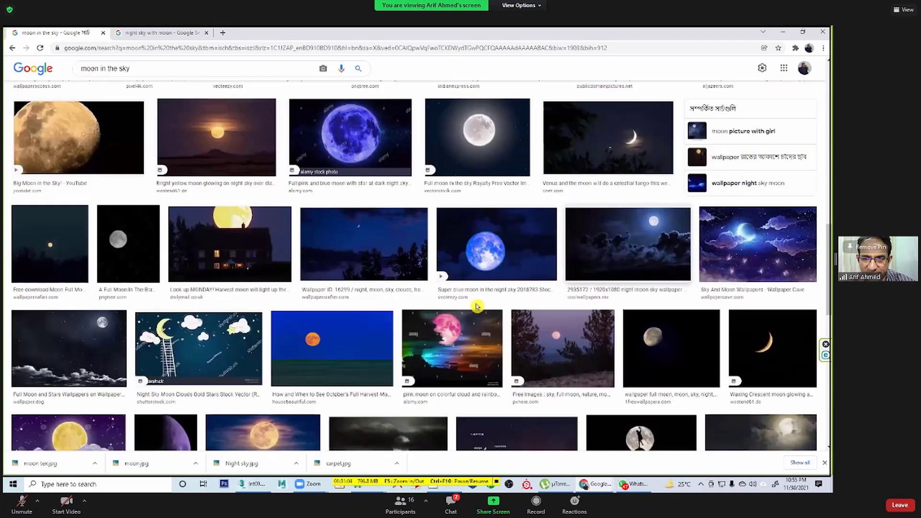
pyautogui.click(464, 283)
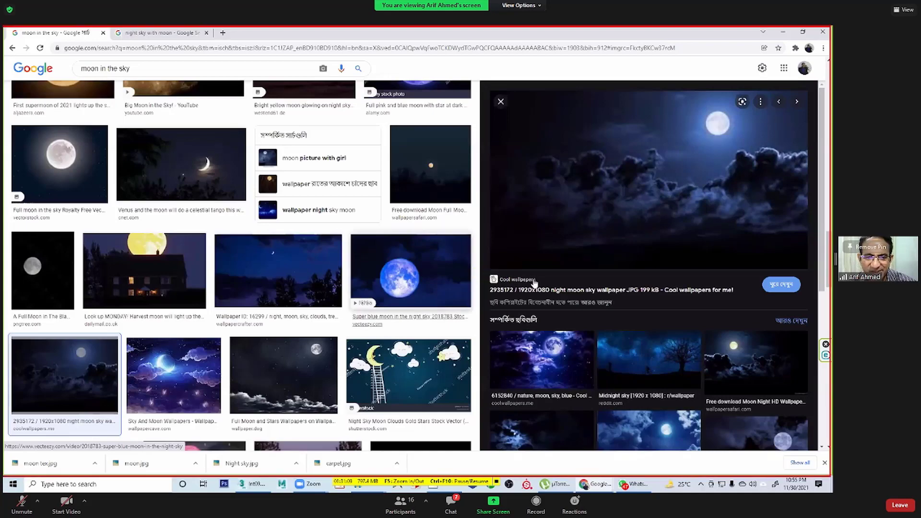
# Step: Examine further moon sky image results for other night skies suitable as the scene background
pyautogui.scroll(-3, 333, 344)
pyautogui.scroll(-2, 344, 332)
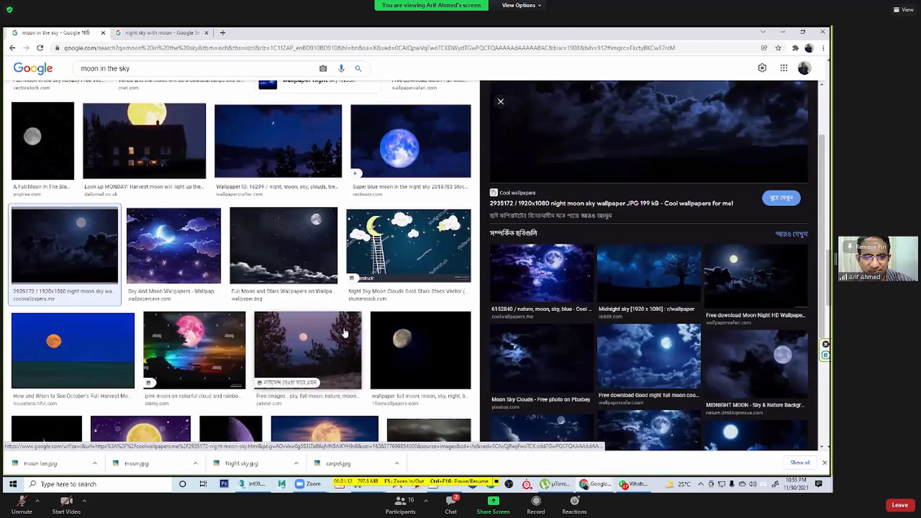
pyautogui.scroll(-3, 344, 335)
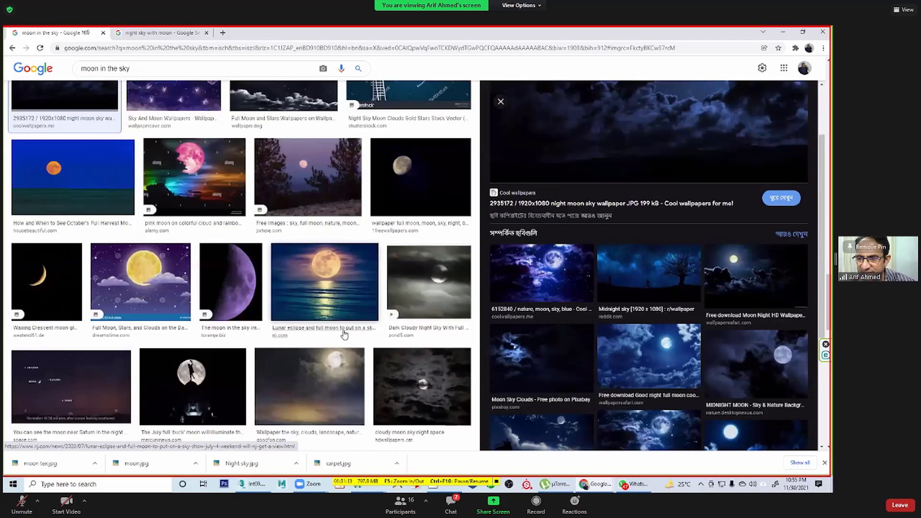
pyautogui.scroll(-4, 344, 334)
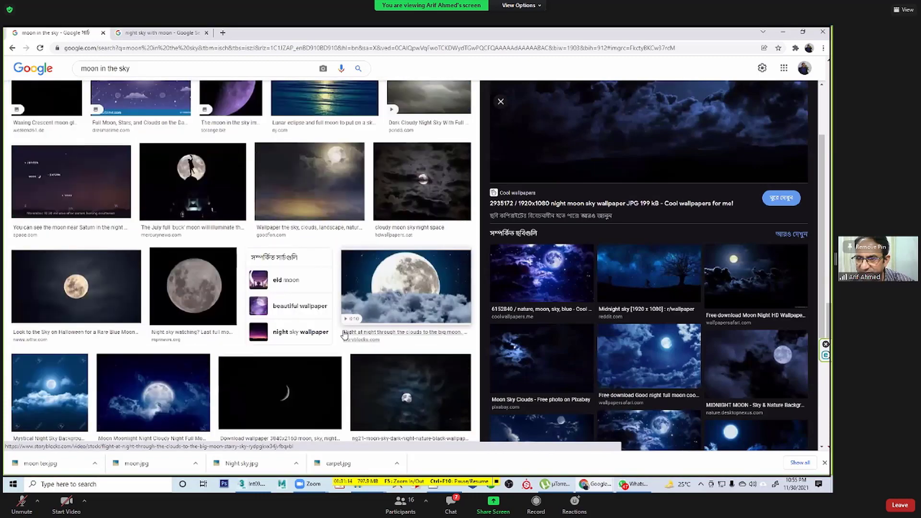
pyautogui.scroll(-6, 344, 334)
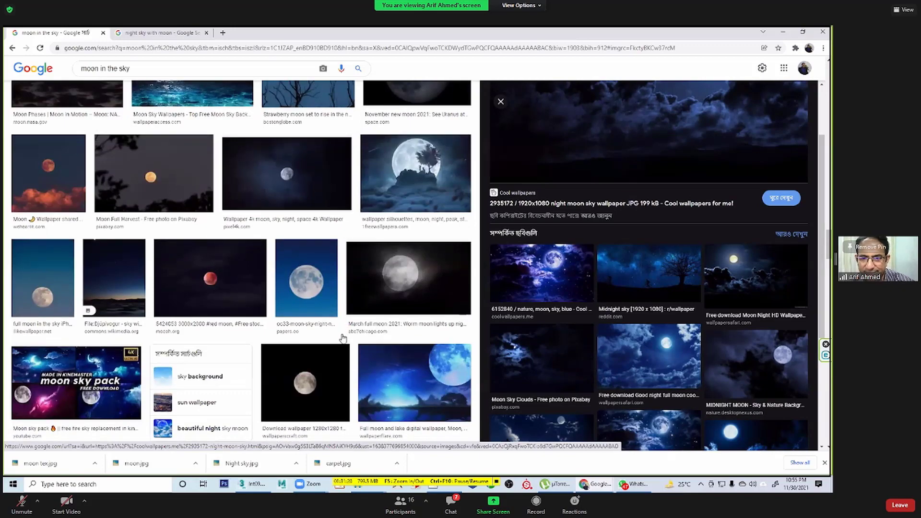
pyautogui.scroll(-5, 342, 342)
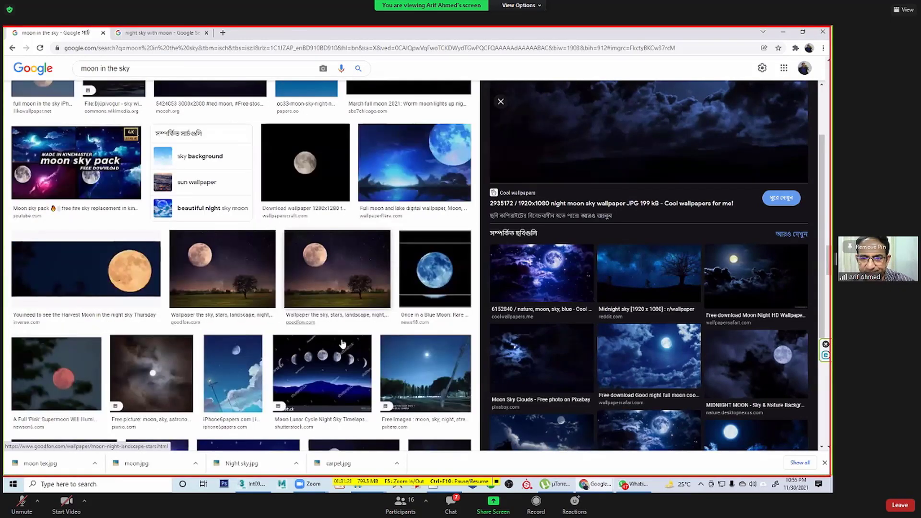
pyautogui.scroll(-6, 342, 342)
pyautogui.scroll(-5, 342, 342)
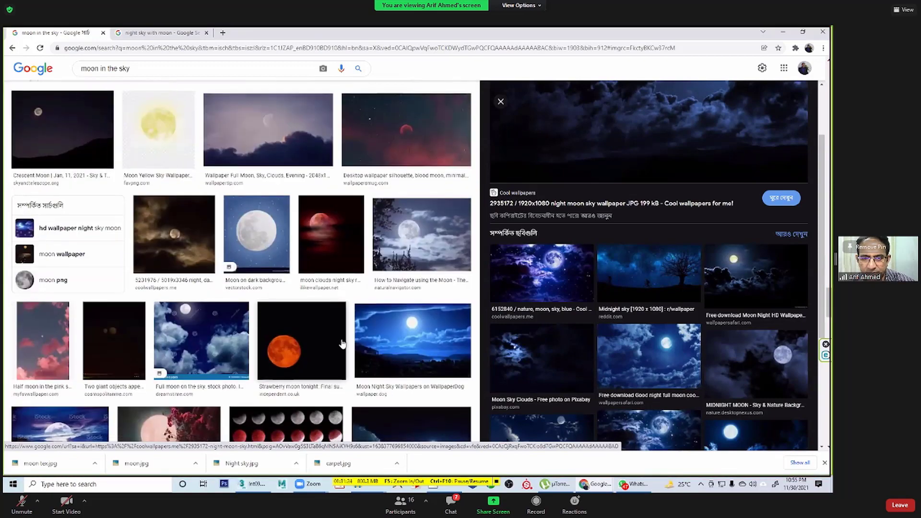
pyautogui.scroll(-5, 342, 342)
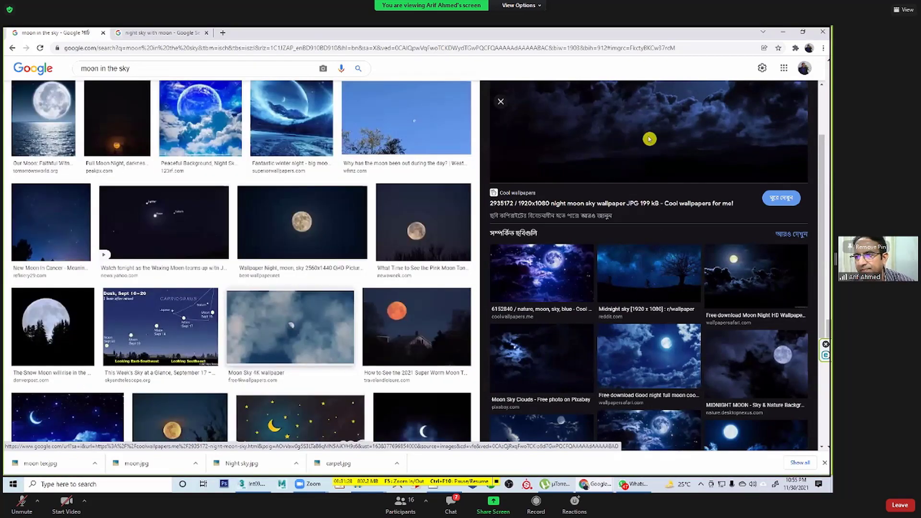
pyautogui.scroll(-4, 342, 343)
pyautogui.scroll(2, 702, 221)
pyautogui.rightClick(648, 138)
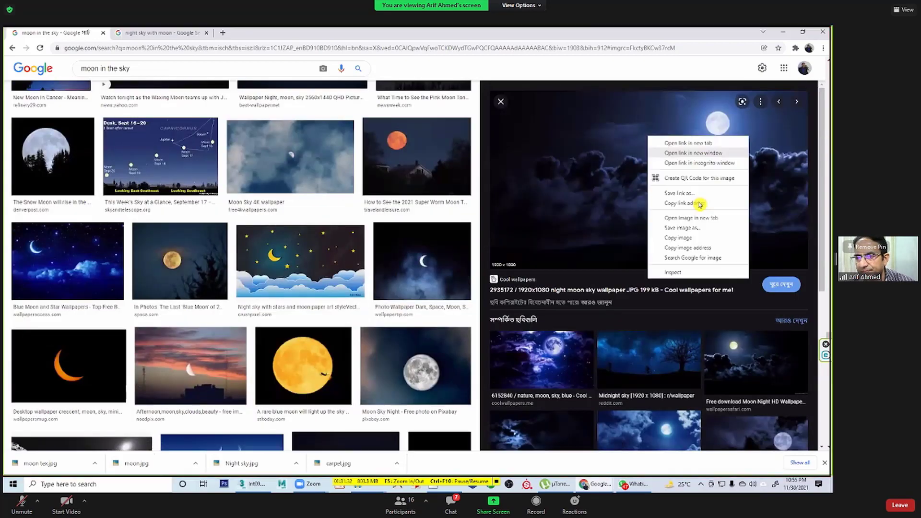
pyautogui.click(703, 235)
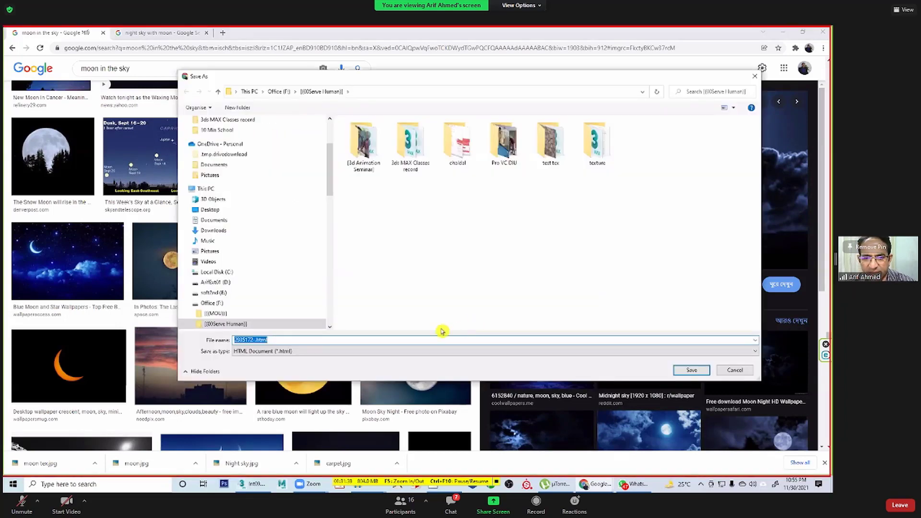
pyautogui.press('Tab')
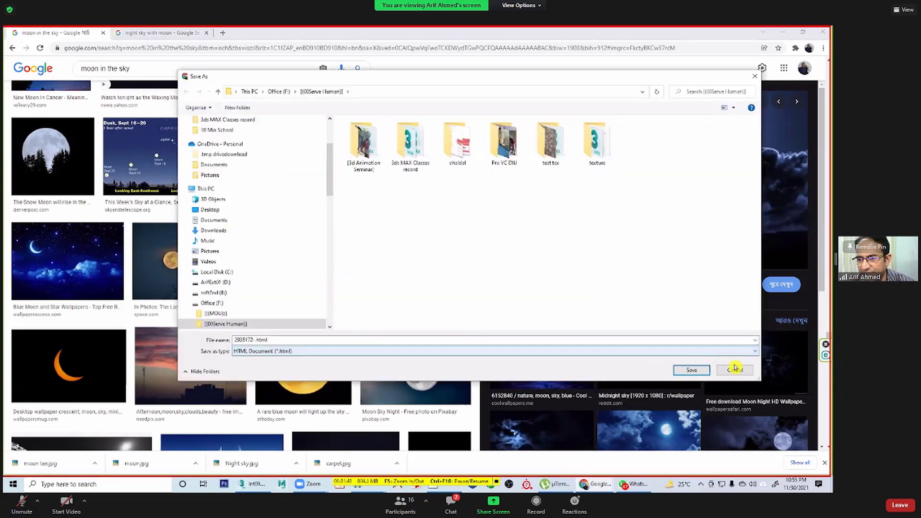
pyautogui.click(733, 374)
pyautogui.rightClick(586, 193)
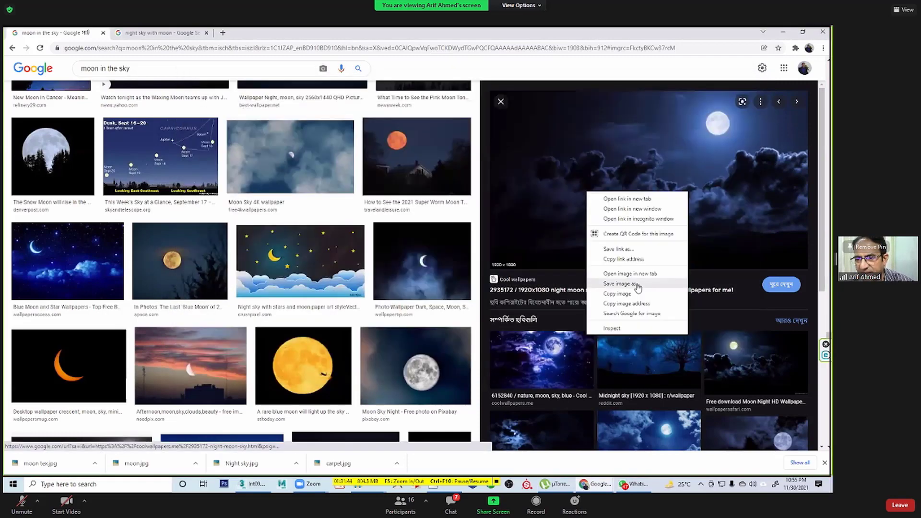
pyautogui.click(518, 282)
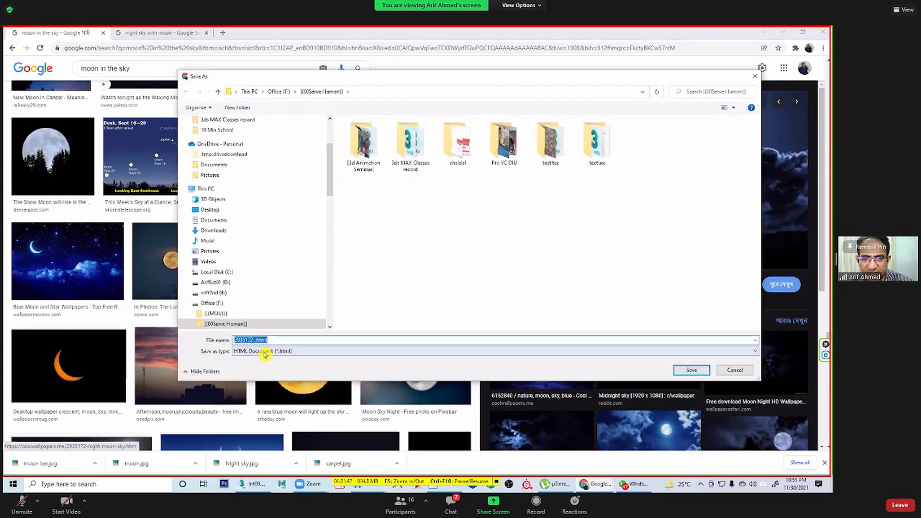
pyautogui.press('Tab')
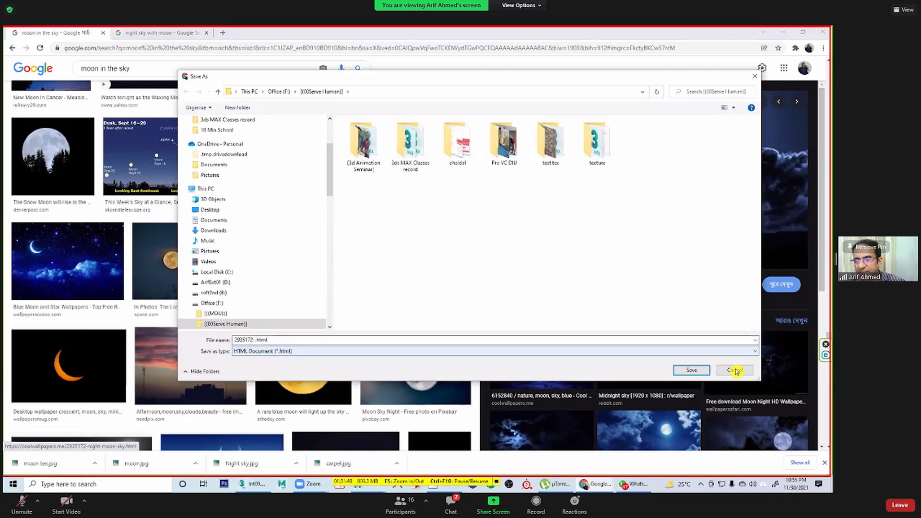
pyautogui.press('Escape')
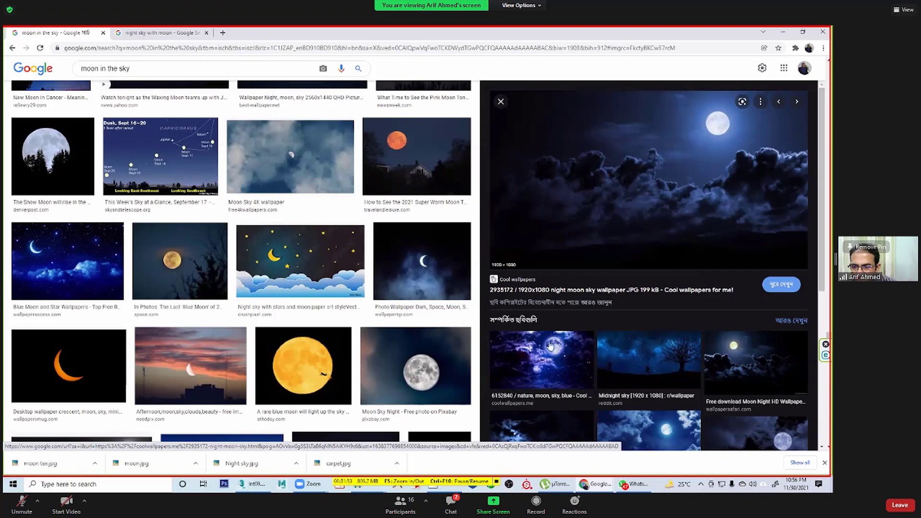
# Step: Find the related 1280x720 anime landscape image with moon, clouds and trees, and save it as the JPEG image moon2
pyautogui.click(753, 362)
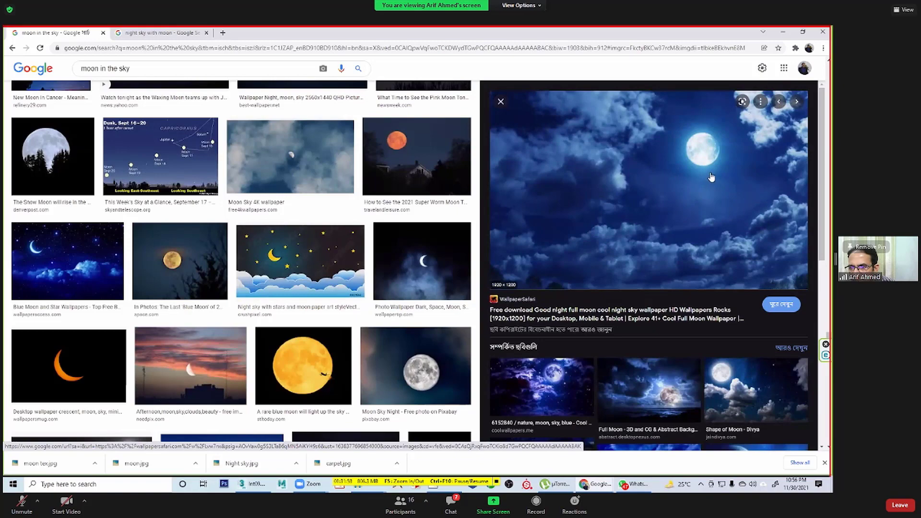
pyautogui.scroll(-5, 634, 309)
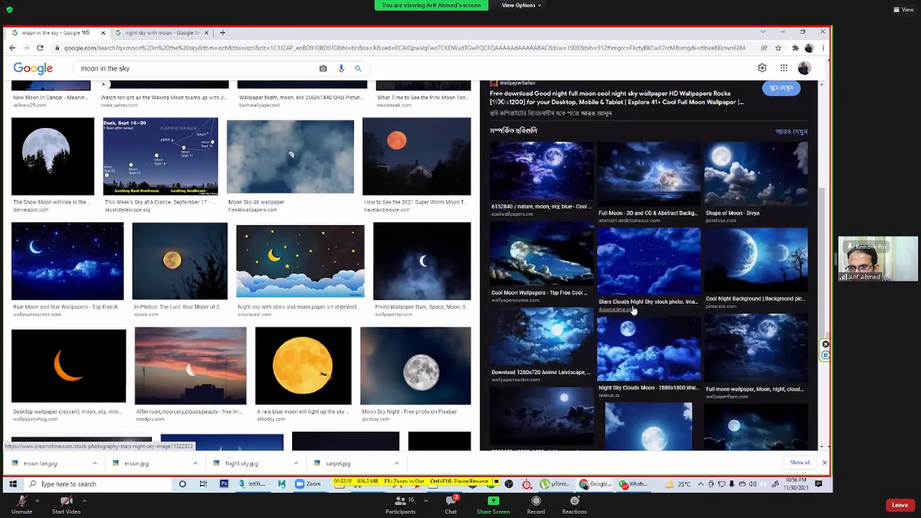
pyautogui.click(542, 223)
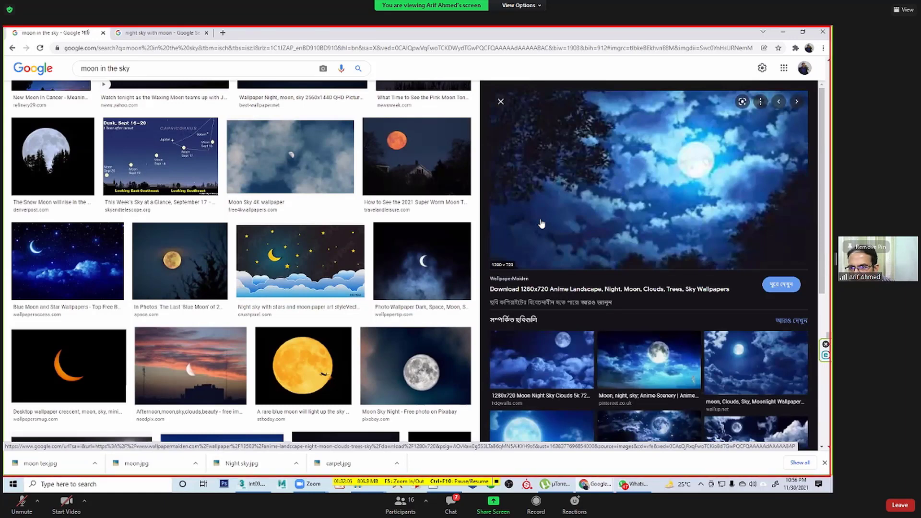
pyautogui.rightClick(580, 194)
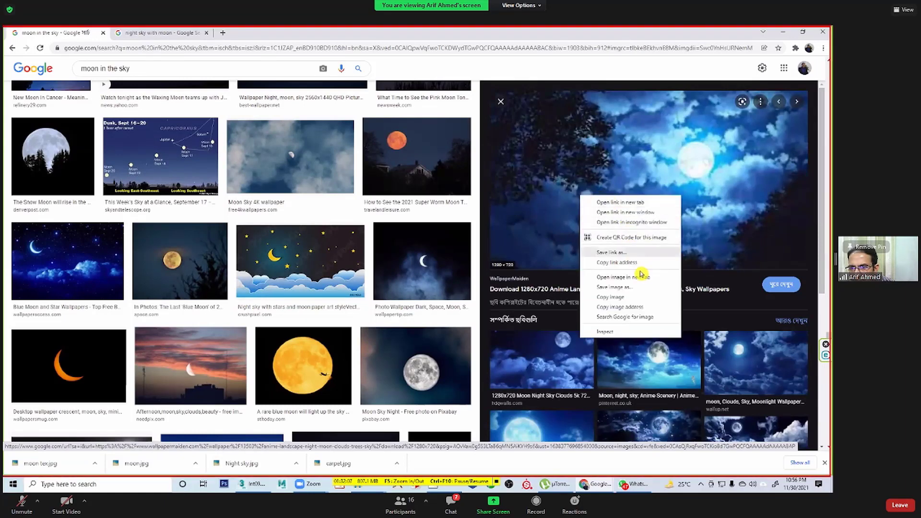
pyautogui.click(635, 289)
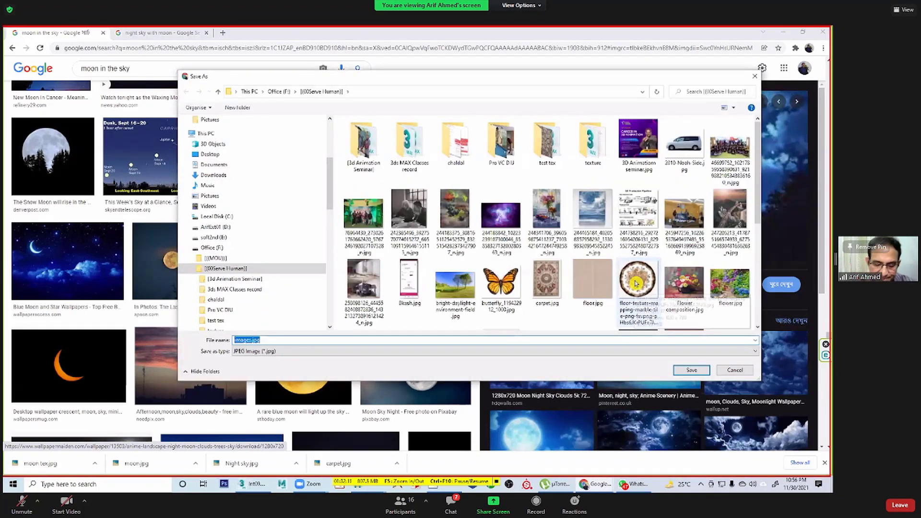
pyautogui.write('moon2')
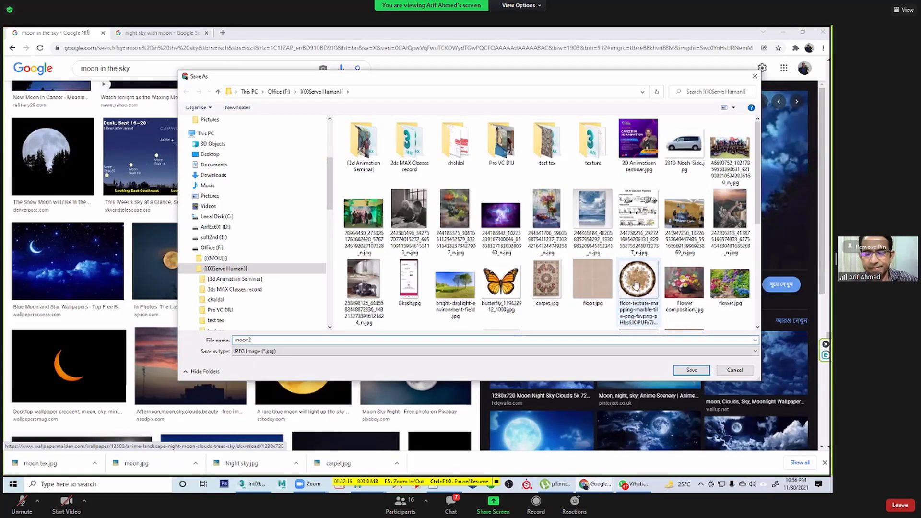
pyautogui.press('Return')
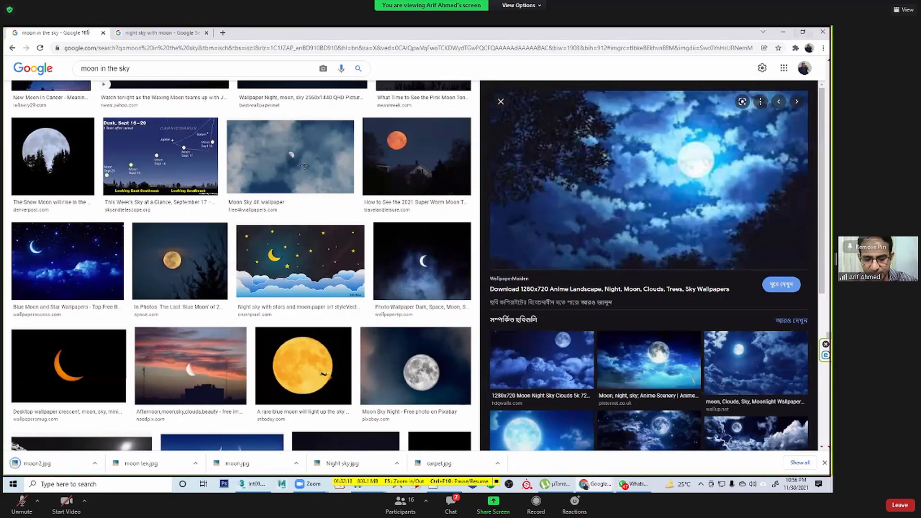
# Step: Switch to 3ds Max, replace the Night sky.jpg background bitmap with moon2.jpg, and minimise the Slate Material Editor
pyautogui.hotkey('alt', 'Tab')
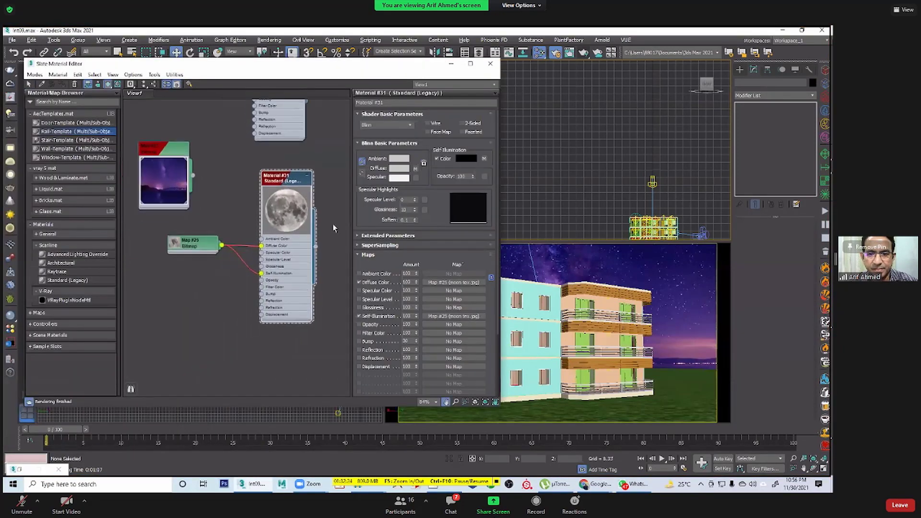
pyautogui.click(447, 227)
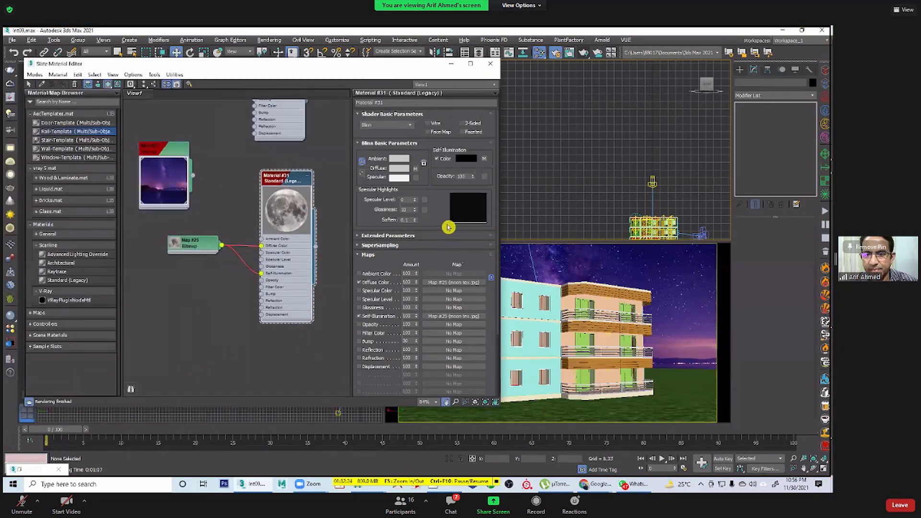
pyautogui.click(450, 223)
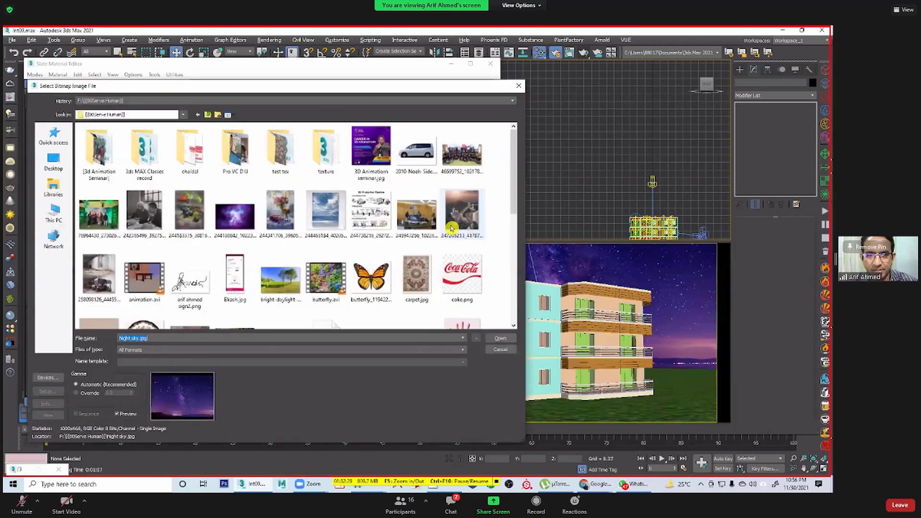
pyautogui.scroll(-2, 449, 229)
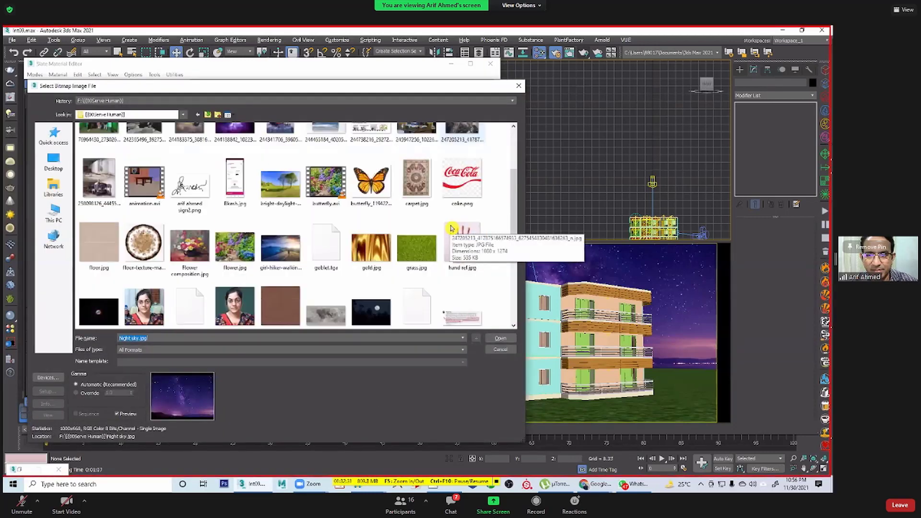
pyautogui.scroll(-3, 432, 192)
pyautogui.doubleClick(418, 156)
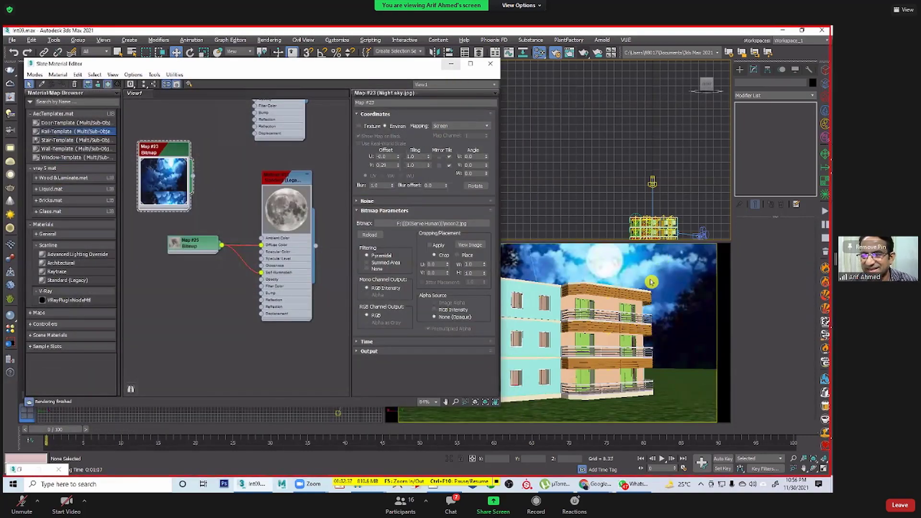
pyautogui.click(451, 63)
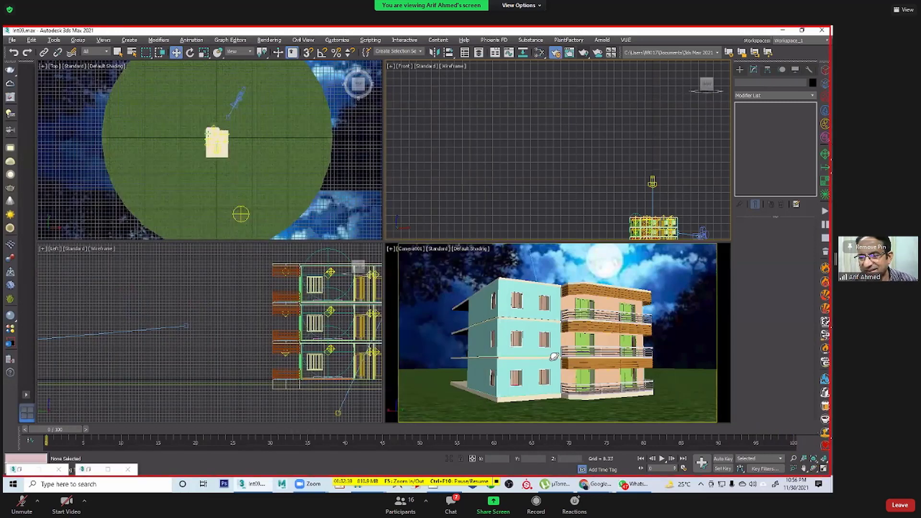
# Step: Set the moon2.jpg background map's V offset to 0.22 and render the Camera001 view
pyautogui.moveTo(554, 357); pyautogui.dragTo(397, 288)
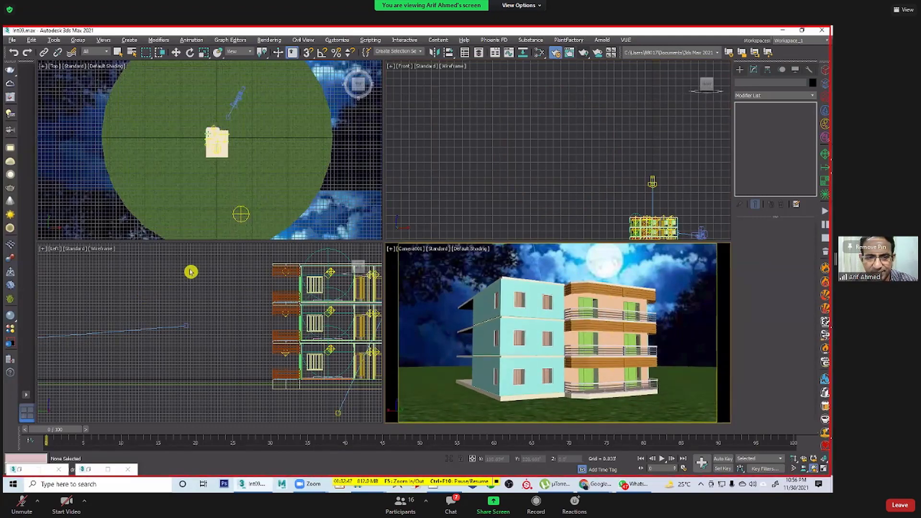
pyautogui.press('w')
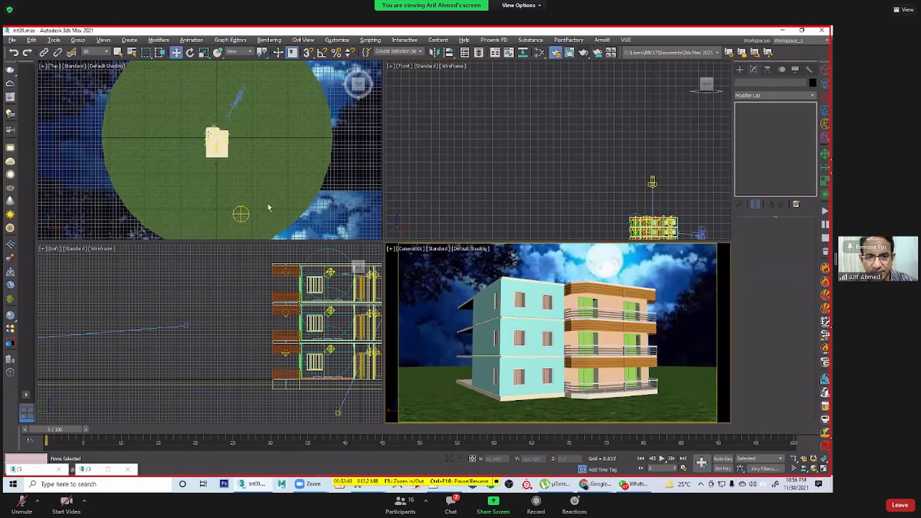
pyautogui.press('m')
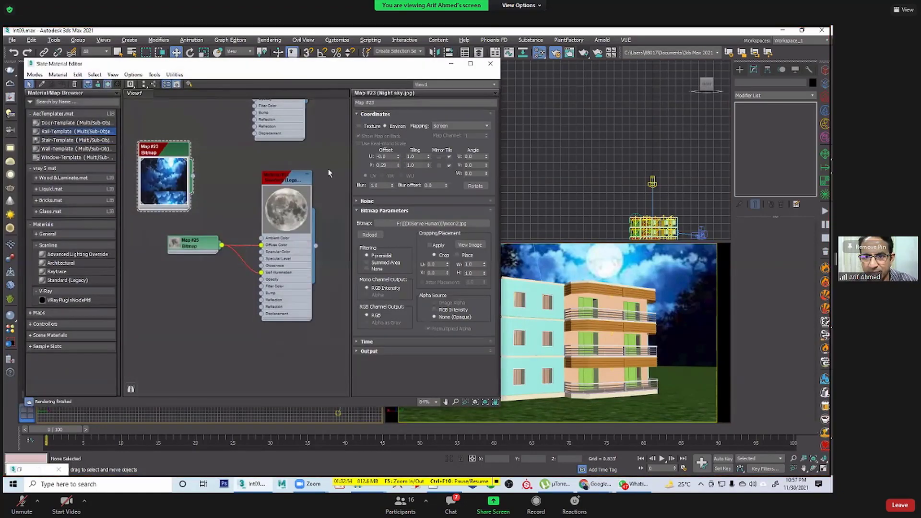
pyautogui.press('Return')
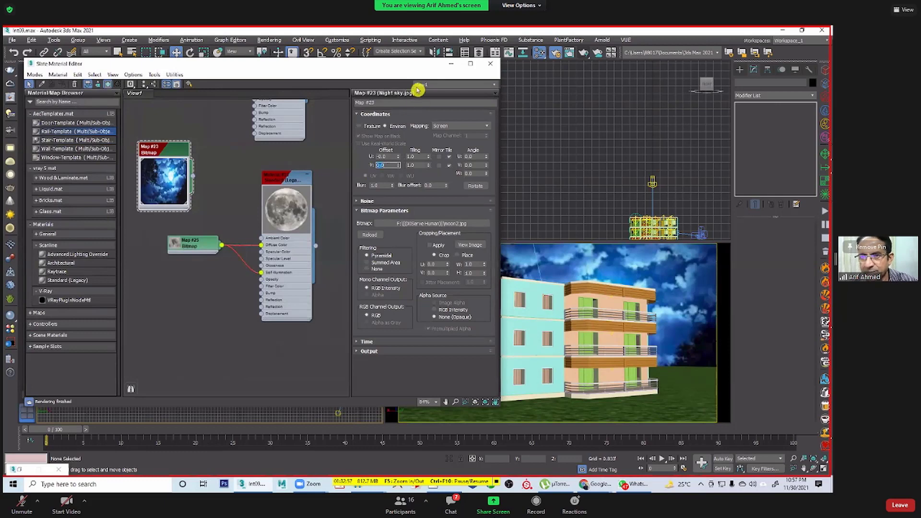
pyautogui.moveTo(416, 63); pyautogui.dragTo(342, 86)
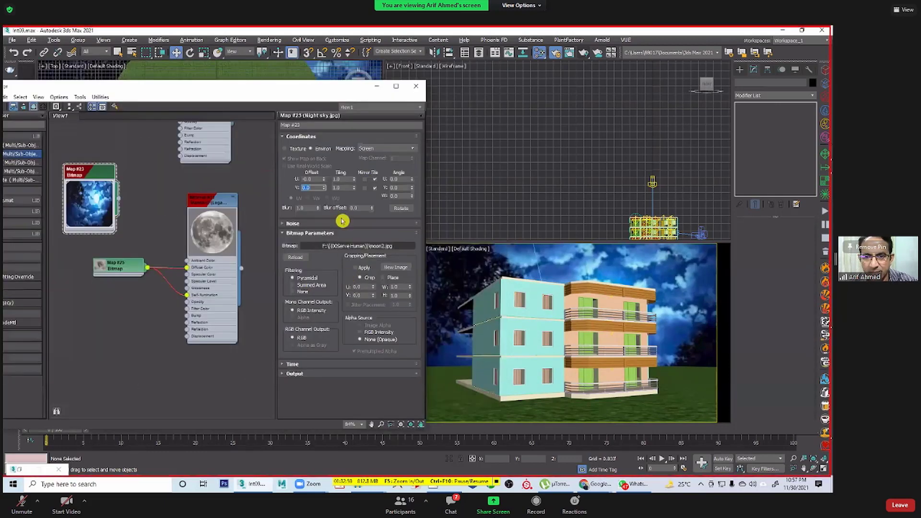
pyautogui.moveTo(326, 188); pyautogui.dragTo(329, 179)
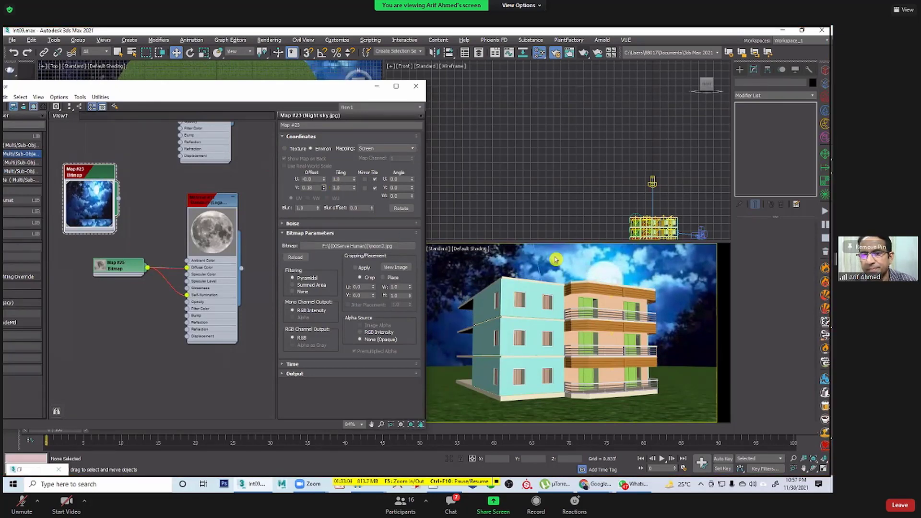
pyautogui.click(584, 54)
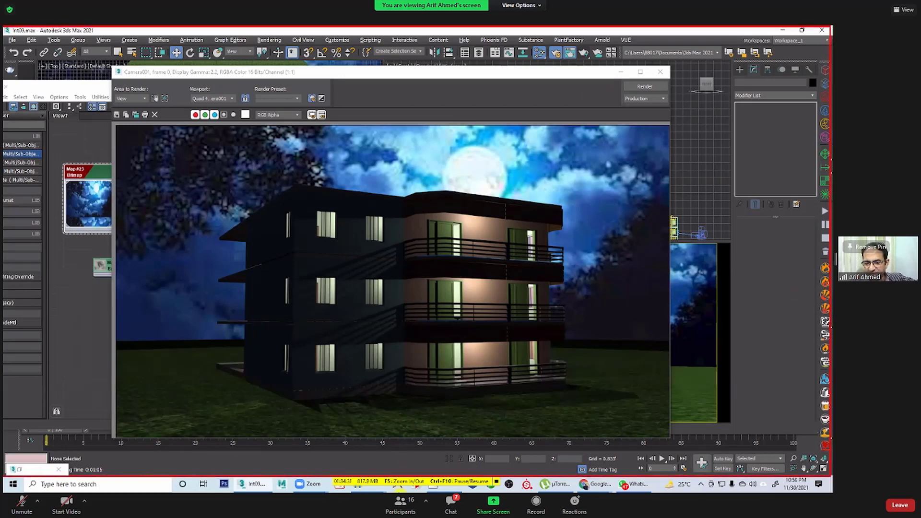
# Step: Stop the screen recording, save it as the Windows Media video Class-20, and close its playback in VLC
pyautogui.click(435, 480)
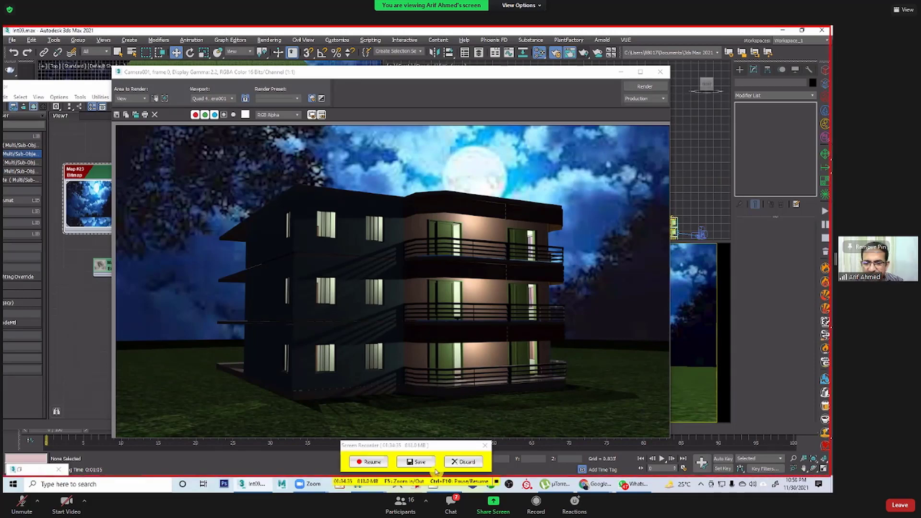
pyautogui.click(415, 461)
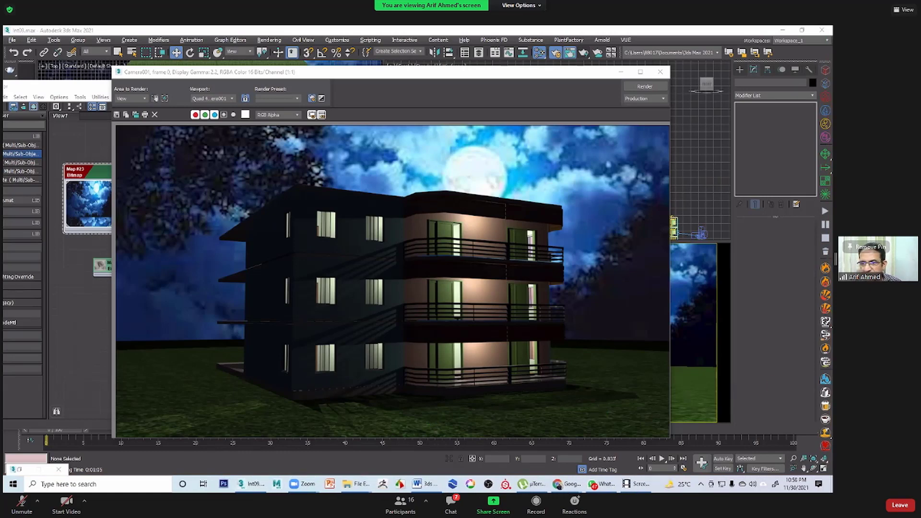
pyautogui.write('C')
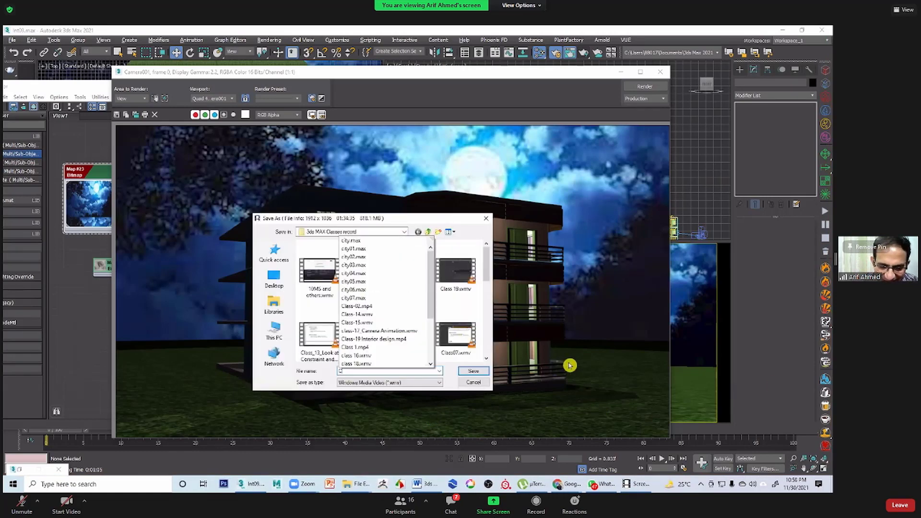
pyautogui.write('lass')
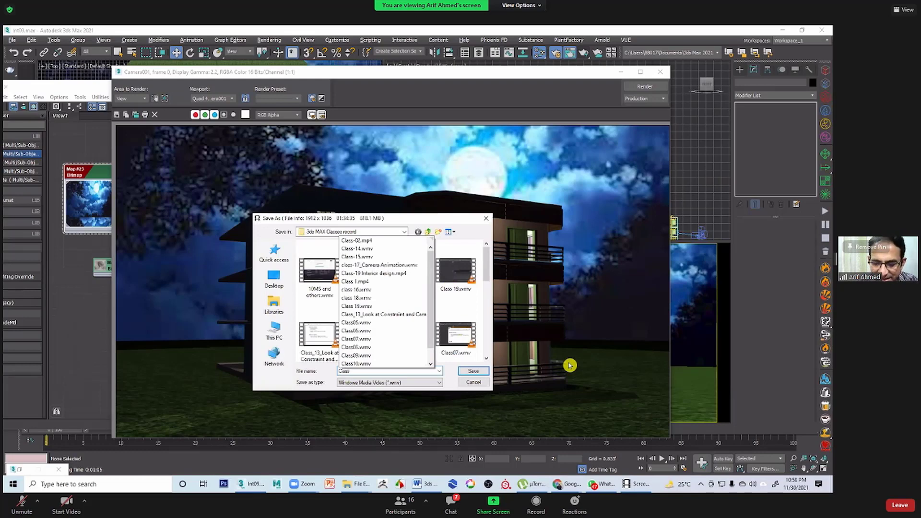
pyautogui.write('-20')
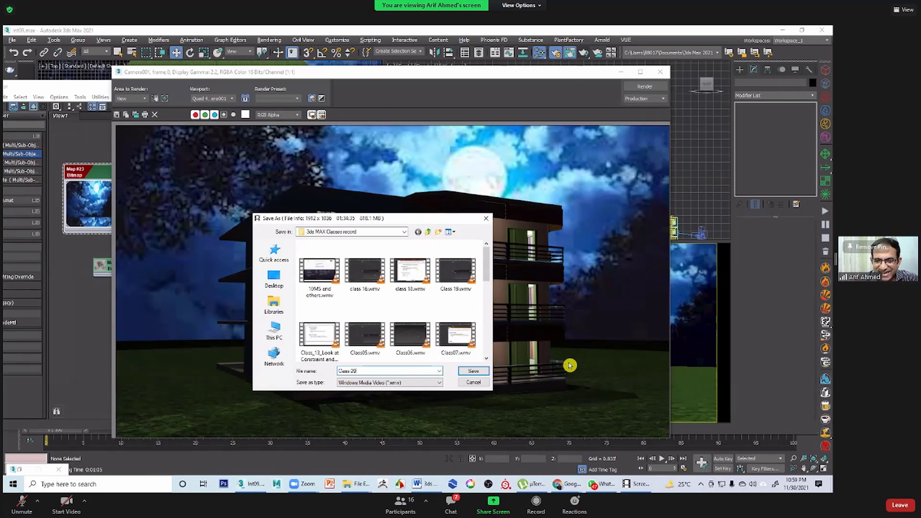
pyautogui.press('Return')
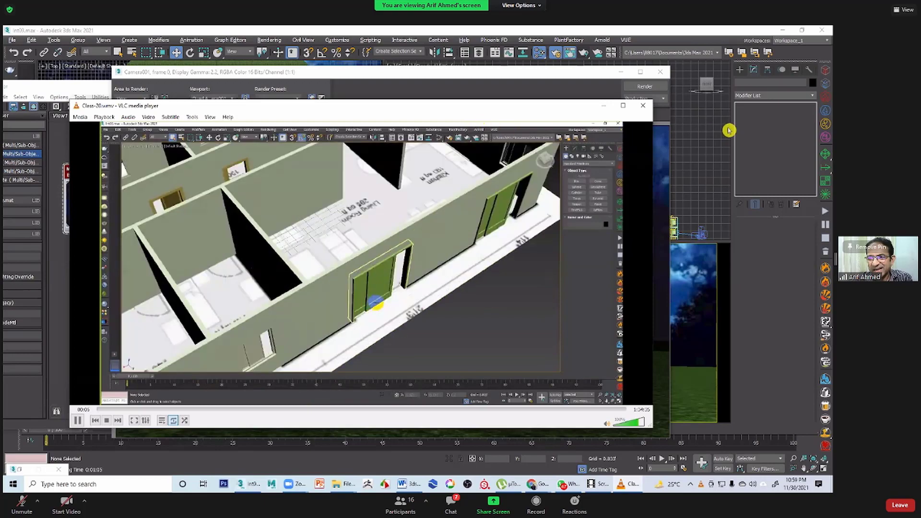
pyautogui.click(638, 111)
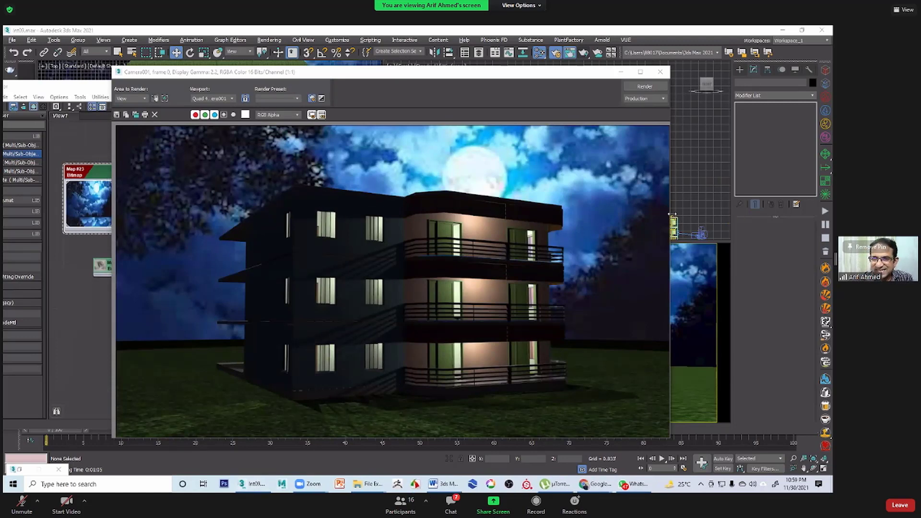
# Step: Reposition the rendered frame window and minimise the Slate Material Editor
pyautogui.click(521, 76)
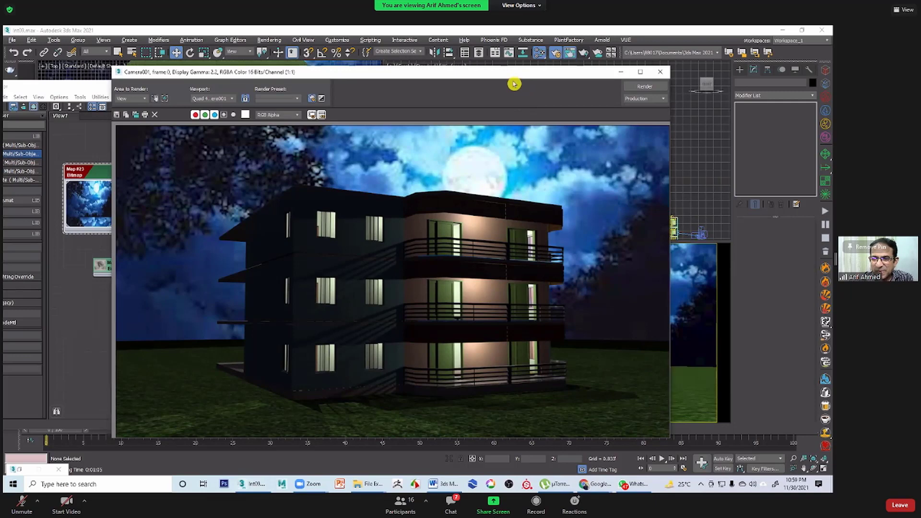
pyautogui.moveTo(514, 84); pyautogui.dragTo(527, 80)
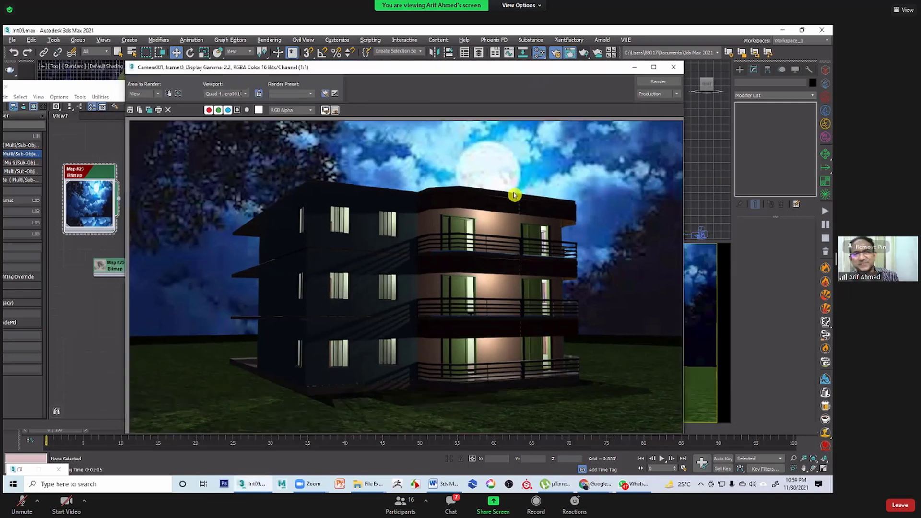
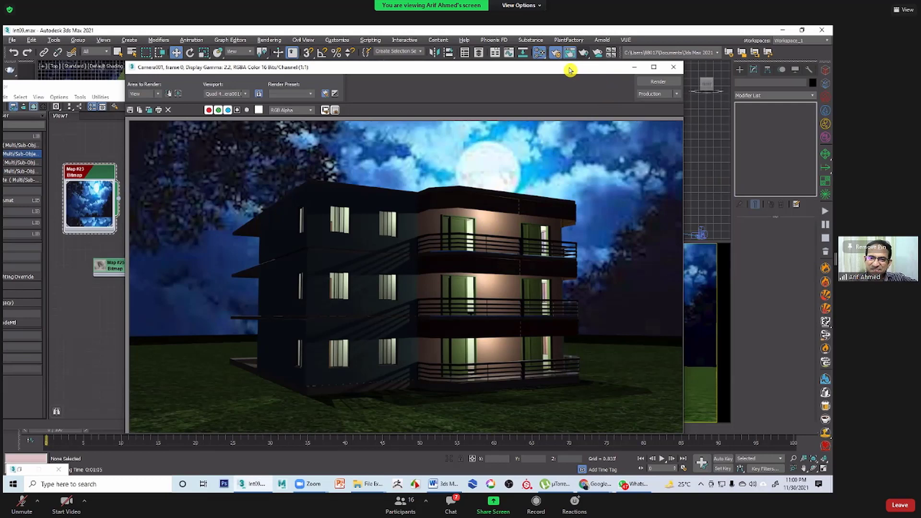
pyautogui.moveTo(570, 70); pyautogui.dragTo(553, 57)
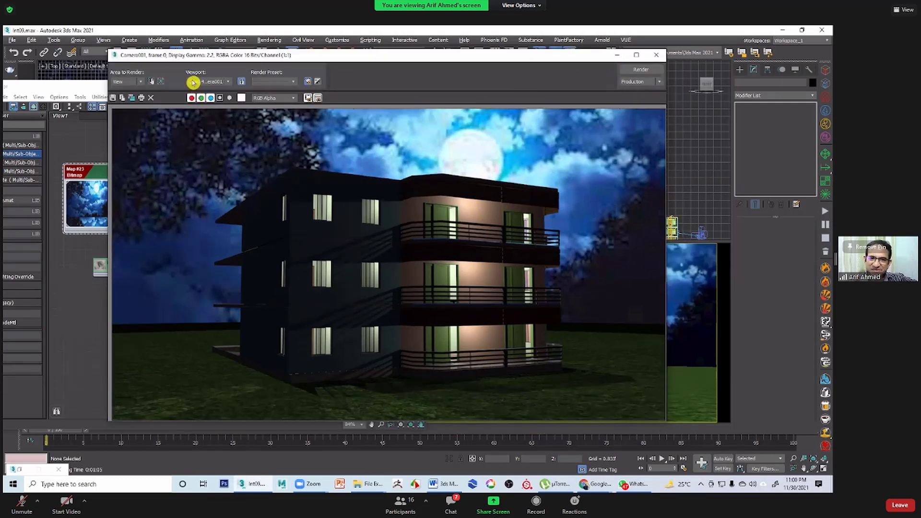
pyautogui.moveTo(77, 91); pyautogui.dragTo(215, 99)
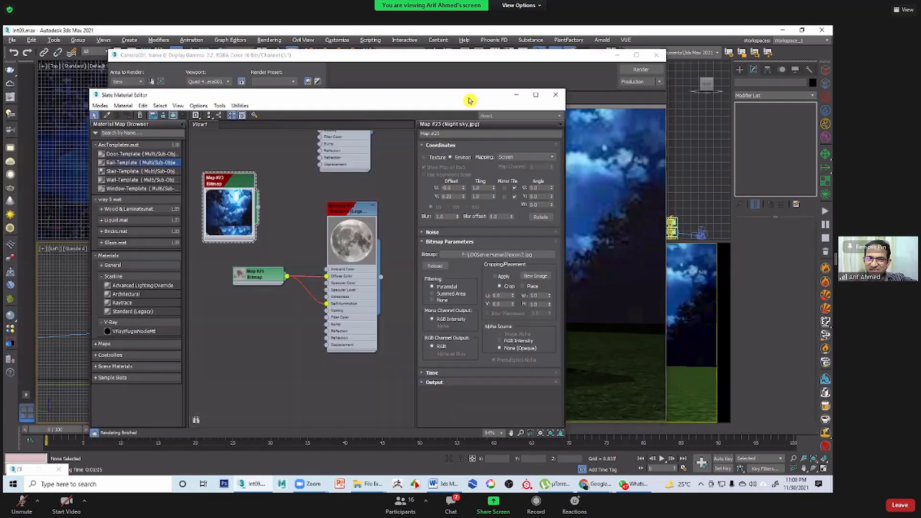
pyautogui.click(516, 95)
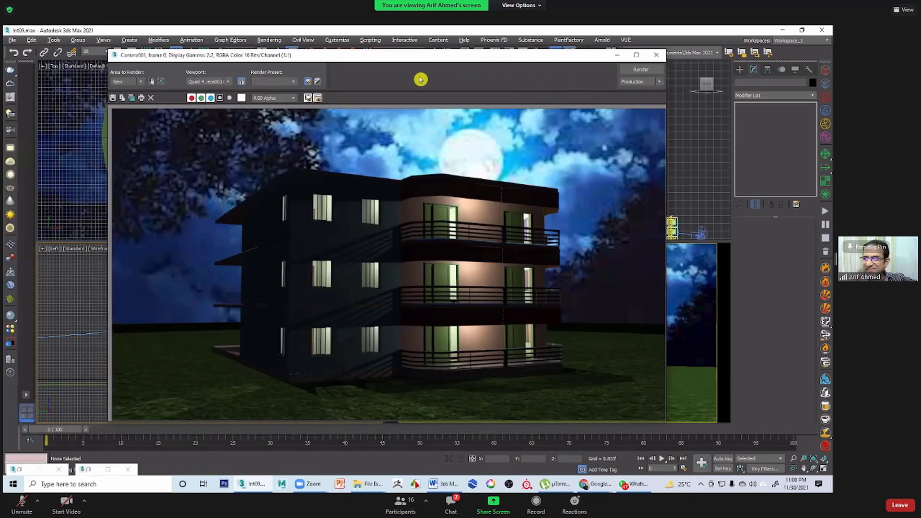
# Step: Save the scene under the incremented file name Int10.max and close the rendered frame window
pyautogui.click(12, 39)
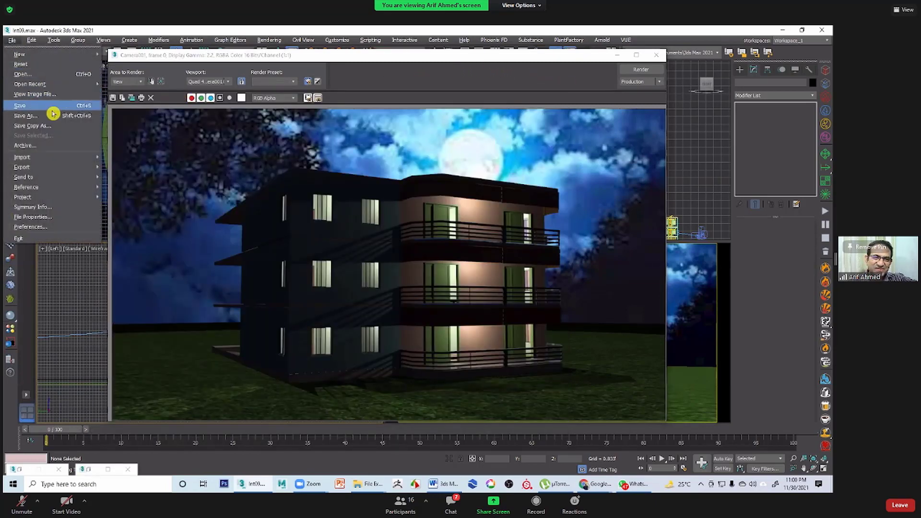
pyautogui.click(29, 116)
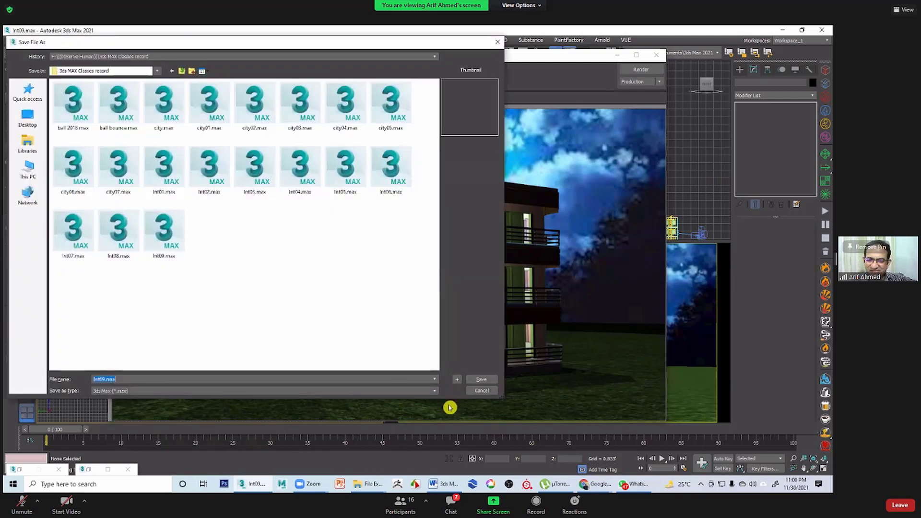
pyautogui.click(457, 382)
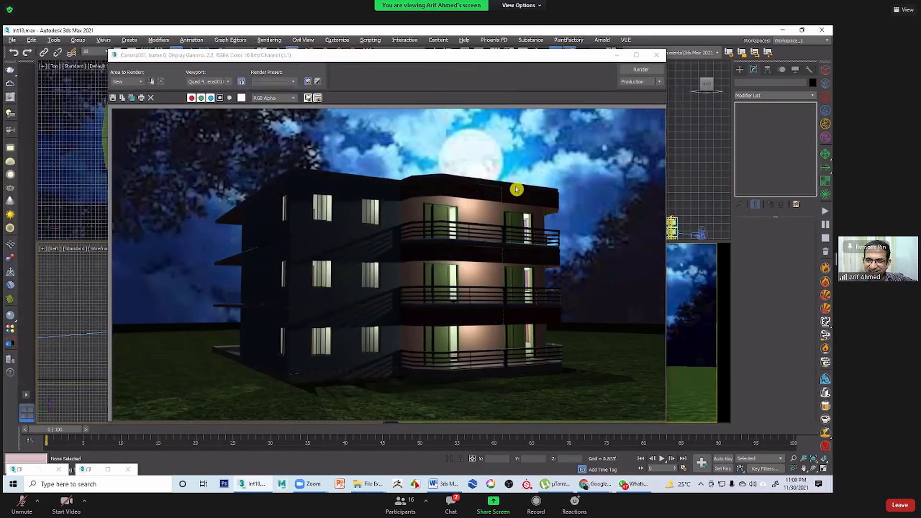
pyautogui.click(622, 70)
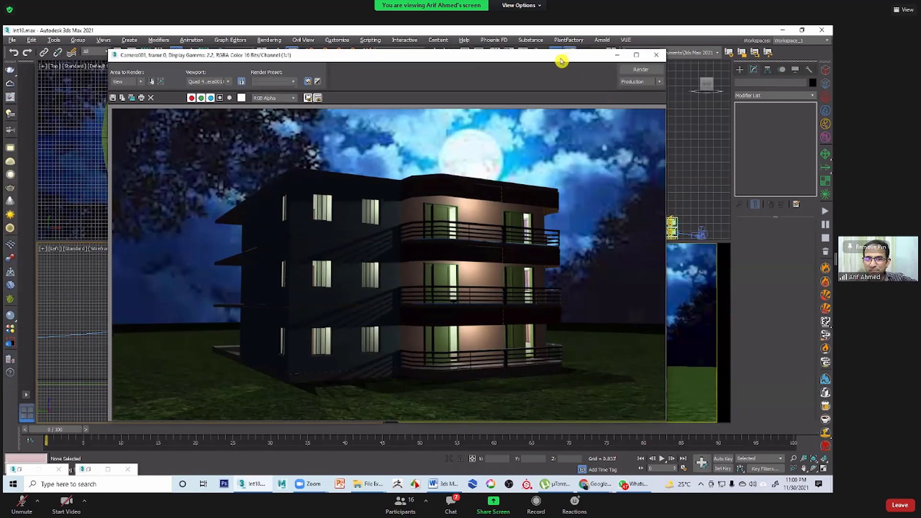
pyautogui.moveTo(561, 61); pyautogui.dragTo(531, 83)
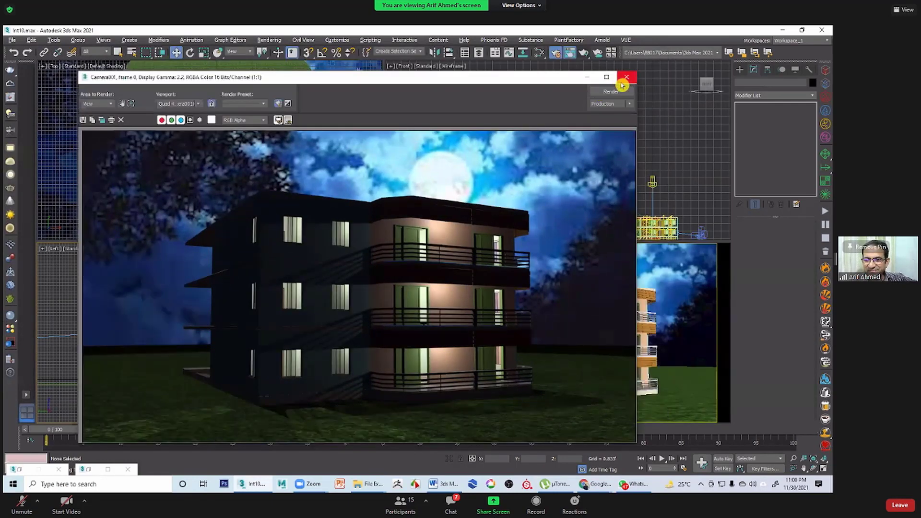
pyautogui.click(623, 80)
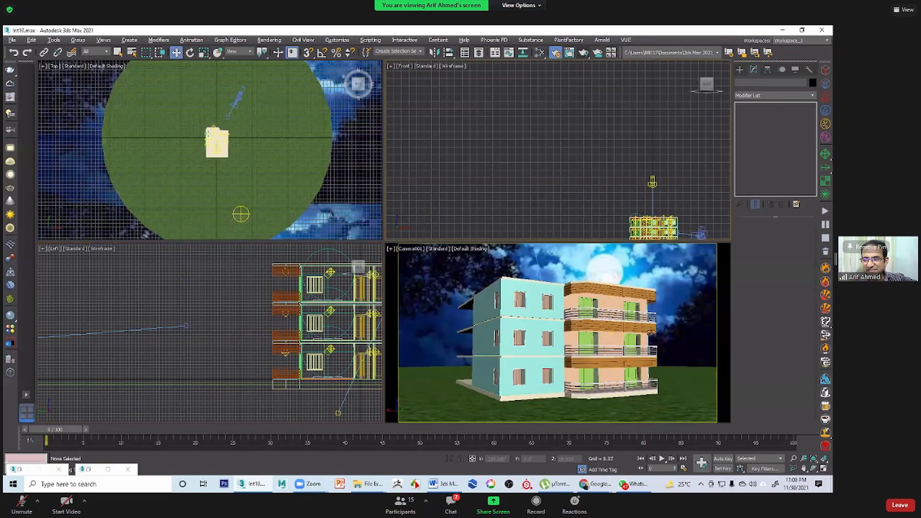
# Step: Deselect the ground and hide all lights and cameras in the scene by category
pyautogui.click(277, 386)
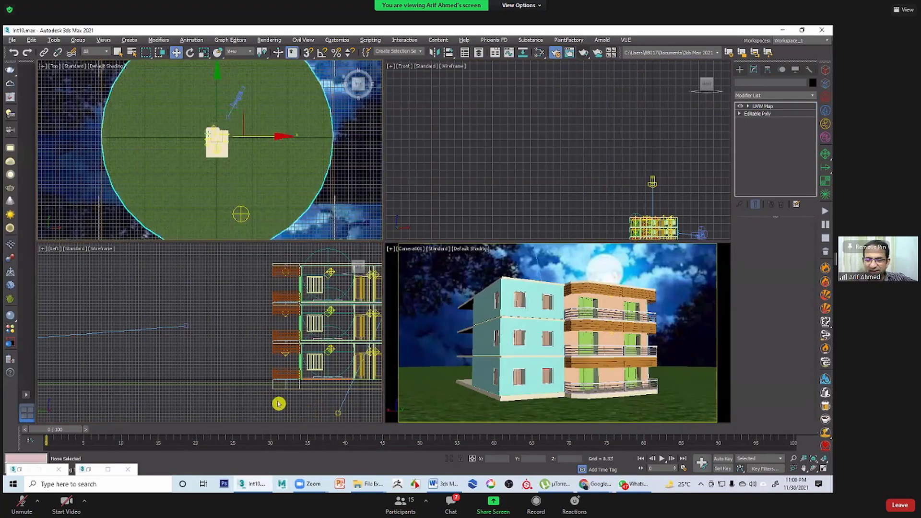
pyautogui.click(192, 366)
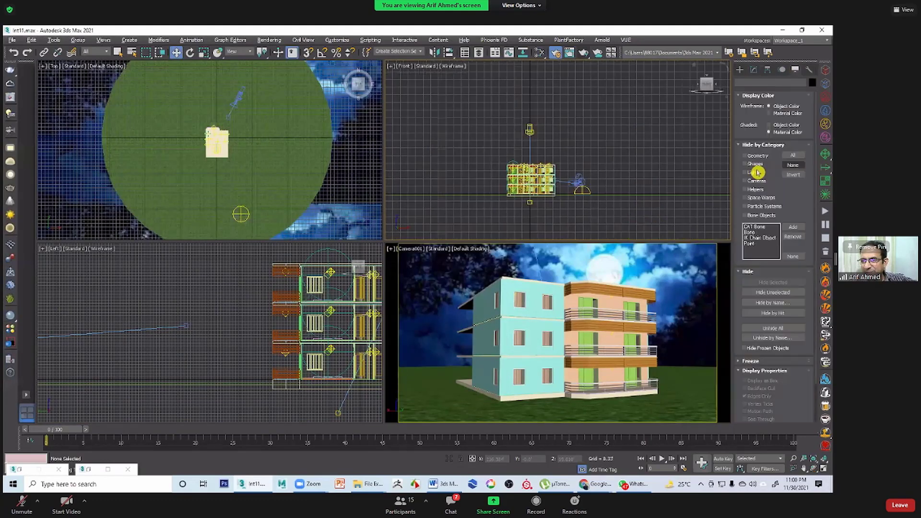
pyautogui.click(755, 174)
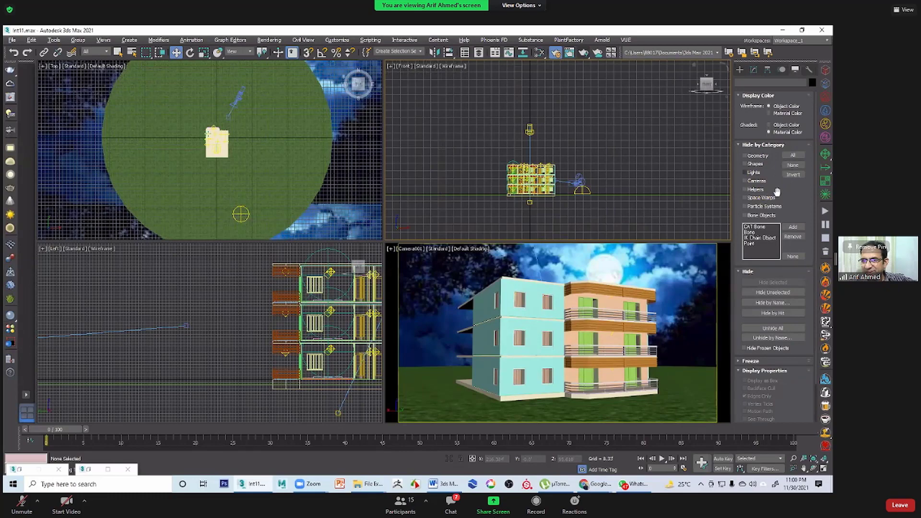
pyautogui.click(744, 181)
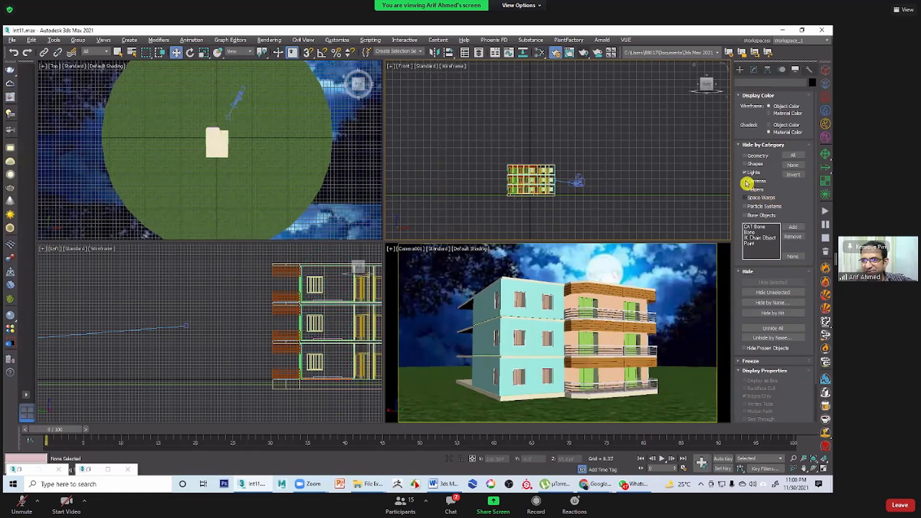
# Step: Examine the three-storey building up close in the front, top and left views
pyautogui.rightClick(581, 154)
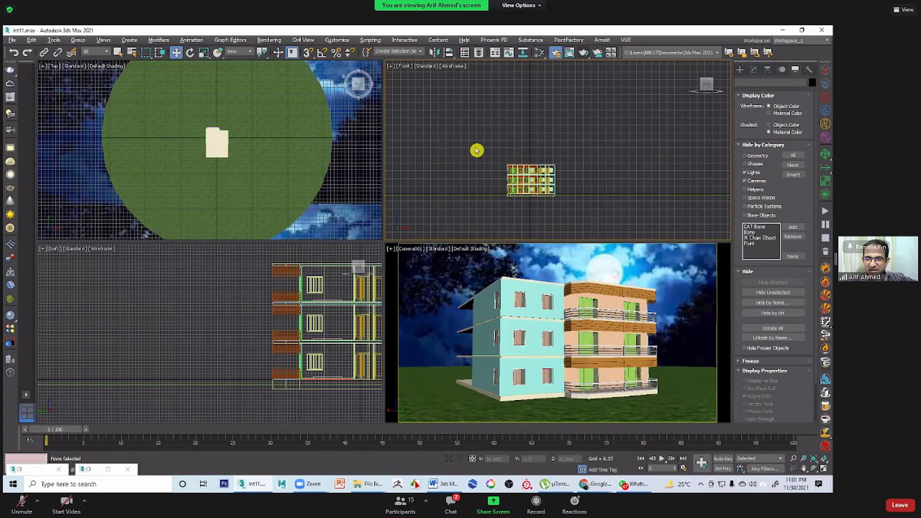
pyautogui.scroll(3, 589, 154)
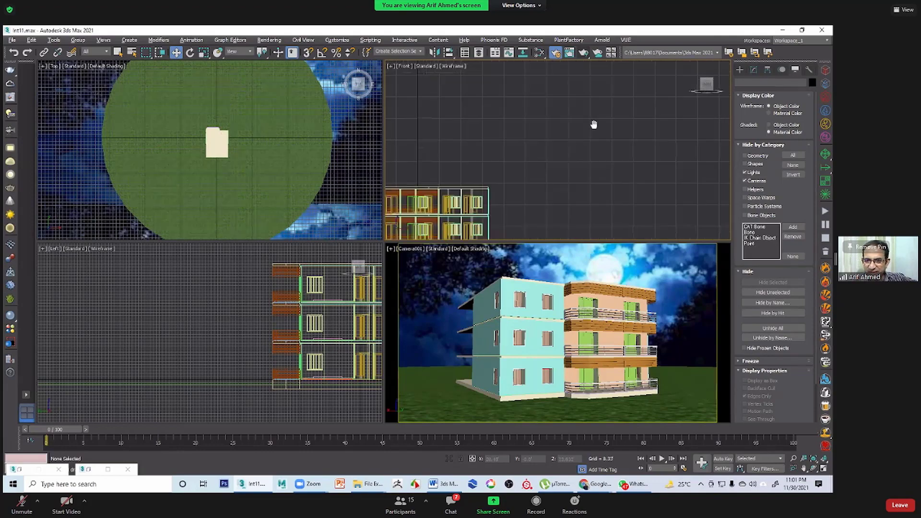
pyautogui.moveTo(491, 235); pyautogui.dragTo(589, 164, button='middle')
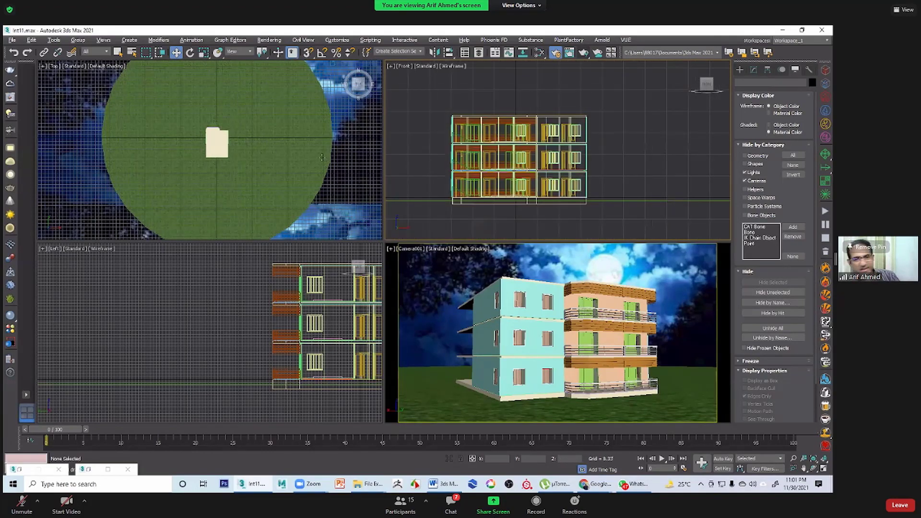
pyautogui.click(277, 159)
pyautogui.scroll(5, 234, 163)
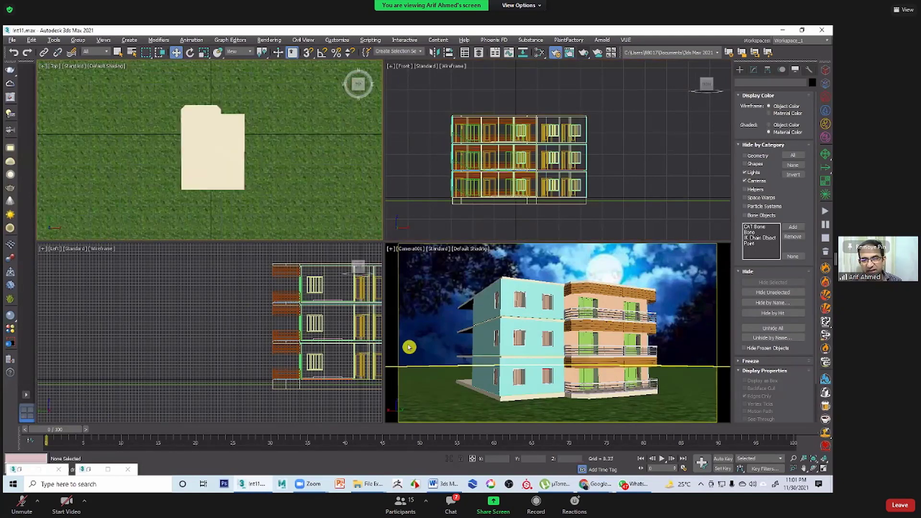
pyautogui.moveTo(348, 332); pyautogui.dragTo(207, 318, button='middle')
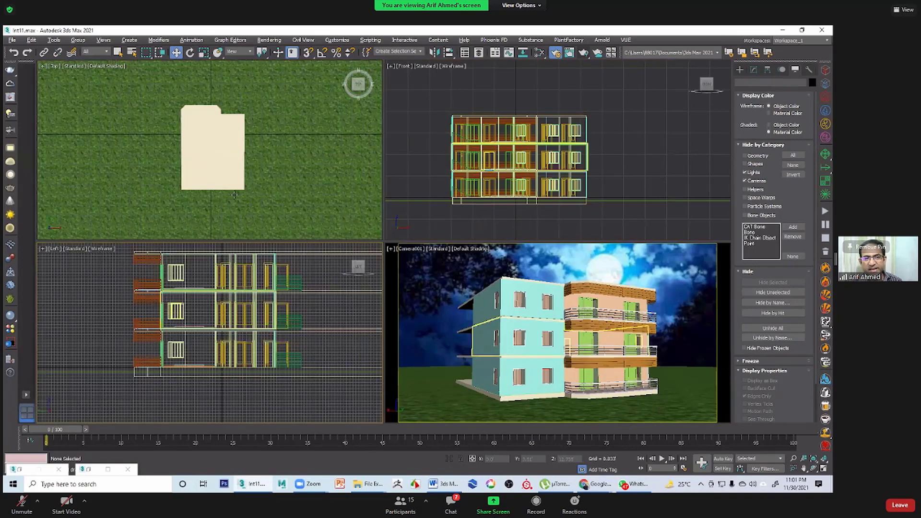
pyautogui.moveTo(234, 195); pyautogui.dragTo(234, 229, button='middle')
pyautogui.scroll(3, 357, 166)
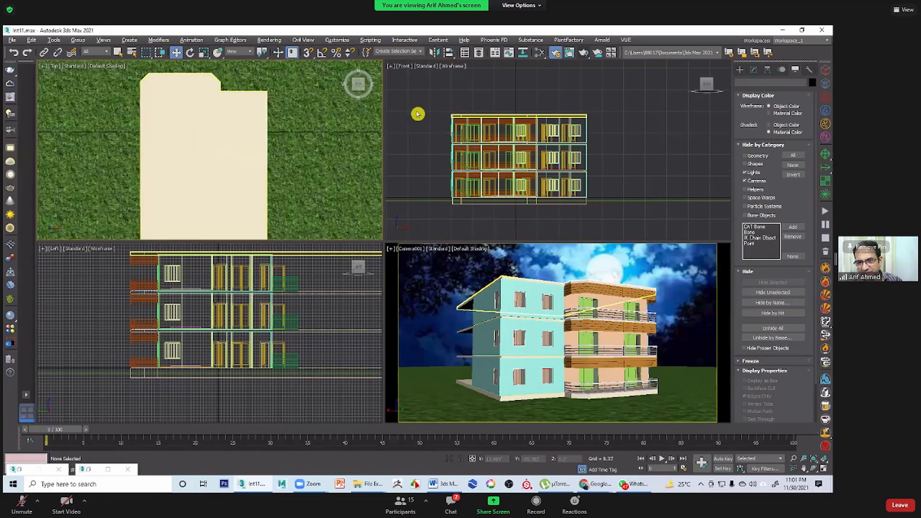
pyautogui.moveTo(625, 162); pyautogui.dragTo(415, 111)
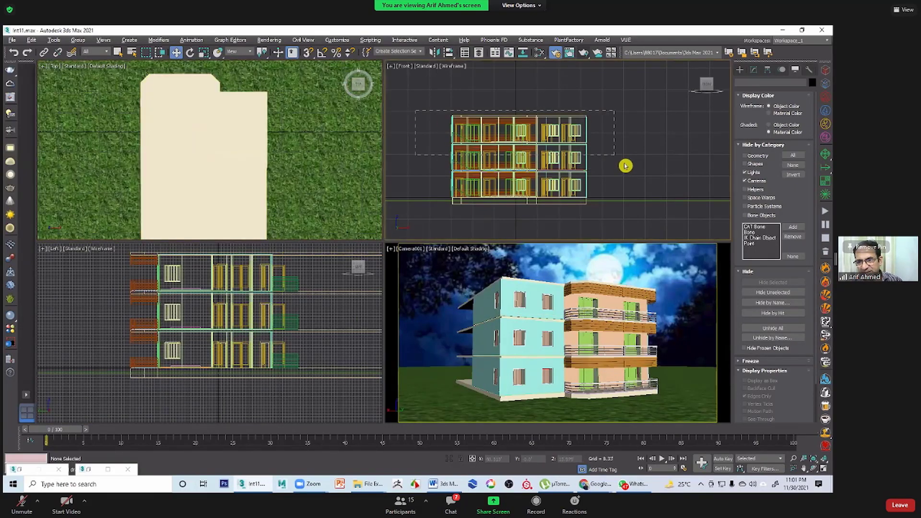
pyautogui.moveTo(476, 144); pyautogui.dragTo(625, 162)
pyautogui.scroll(3, 615, 165)
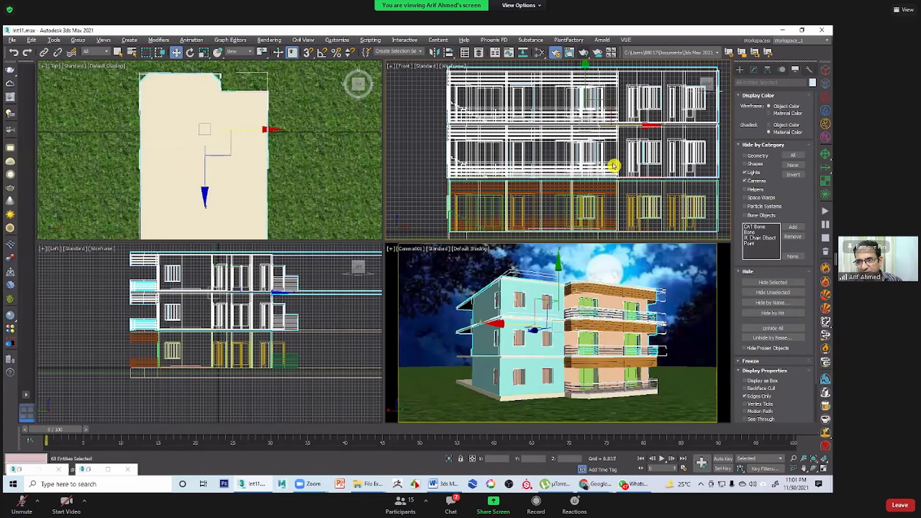
pyautogui.scroll(-3, 624, 163)
pyautogui.moveTo(537, 150); pyautogui.dragTo(442, 88)
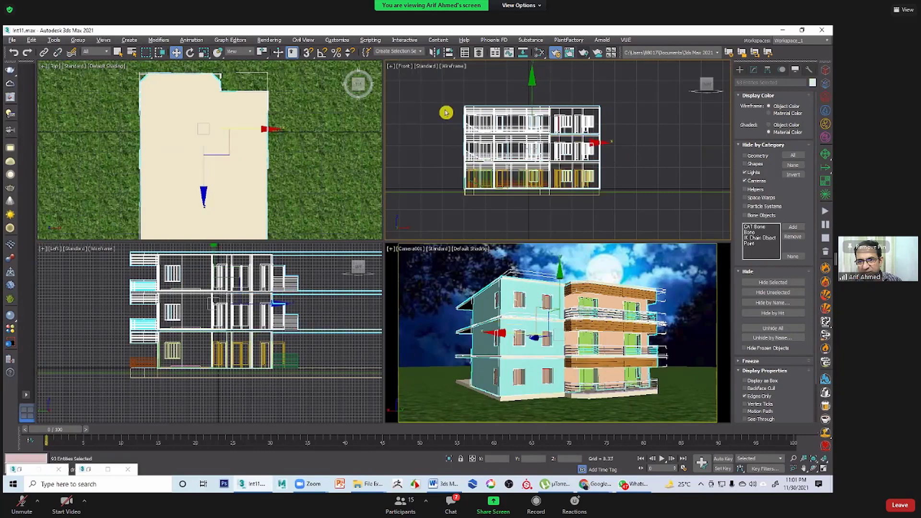
pyautogui.click(640, 172)
pyautogui.scroll(3, 640, 171)
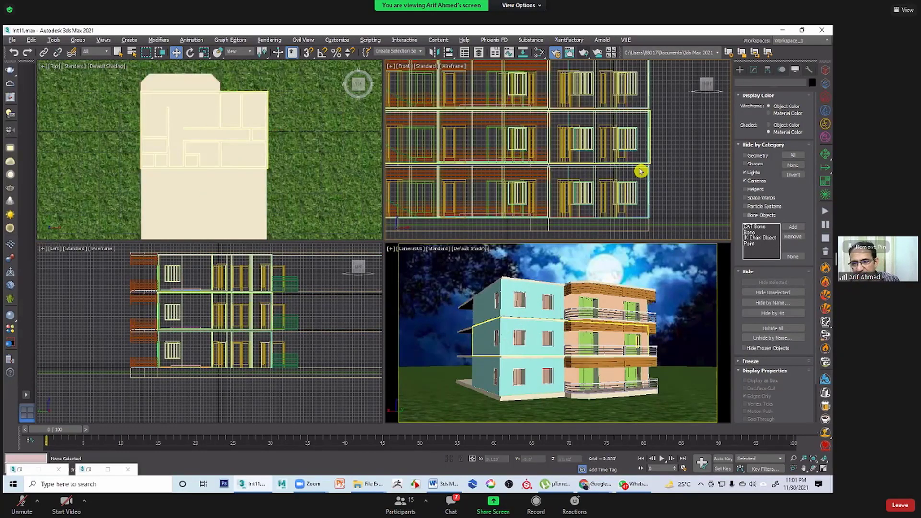
# Step: Select everything above the ground floor in the front view and delete the two upper storeys
pyautogui.scroll(-3, 538, 151)
pyautogui.moveTo(623, 155); pyautogui.dragTo(442, 89)
pyautogui.press('Delete')
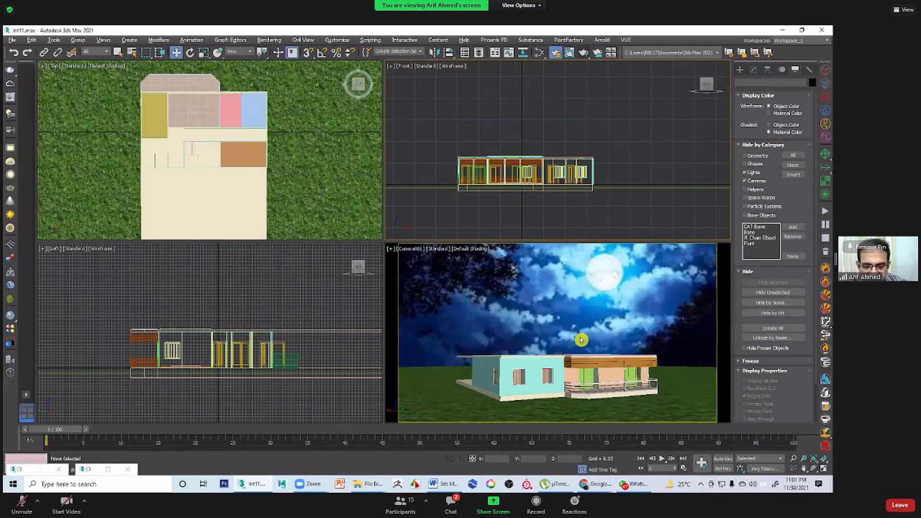
# Step: Change the camera view to perspective, look down on the building and delete the objects at the ground floor's roof level to expose the rooms
pyautogui.click(541, 320)
pyautogui.press('p')
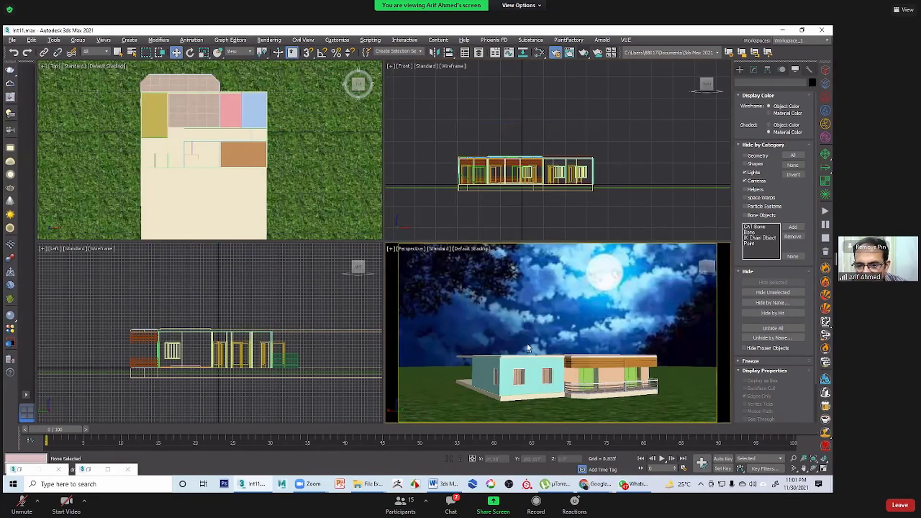
pyautogui.keyDown('alt'); pyautogui.moveTo(528, 347); pyautogui.dragTo(528, 354, button='middle'); pyautogui.keyUp('alt')
pyautogui.keyDown('alt'); pyautogui.moveTo(600, 276); pyautogui.dragTo(485, 419, button='middle'); pyautogui.keyUp('alt')
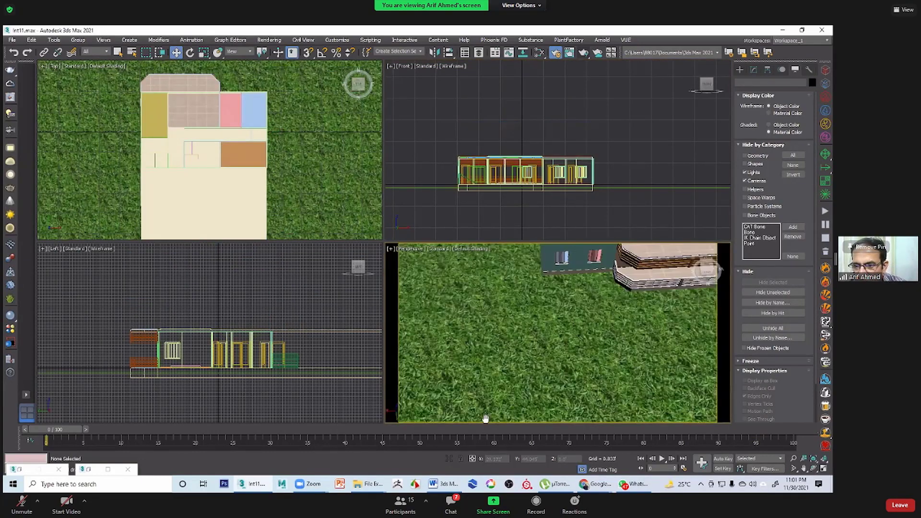
pyautogui.press('z')
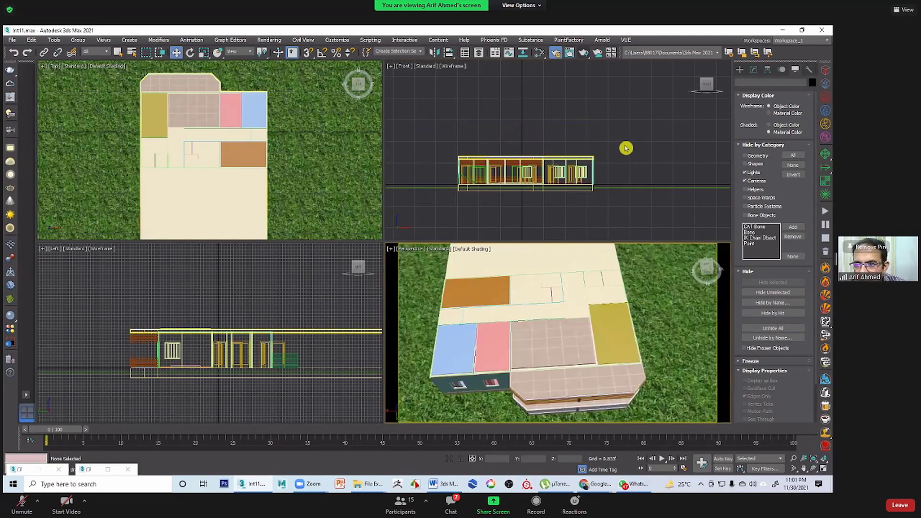
pyautogui.press('z')
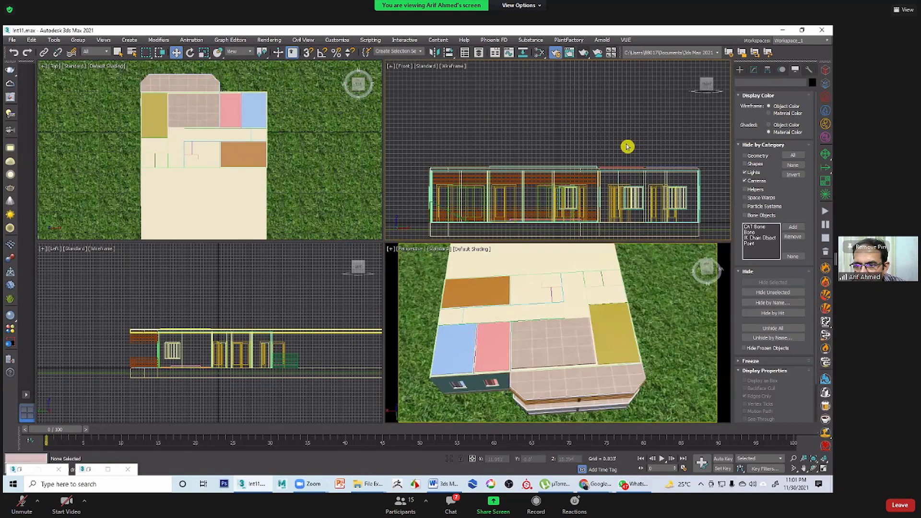
pyautogui.scroll(-2, 624, 143)
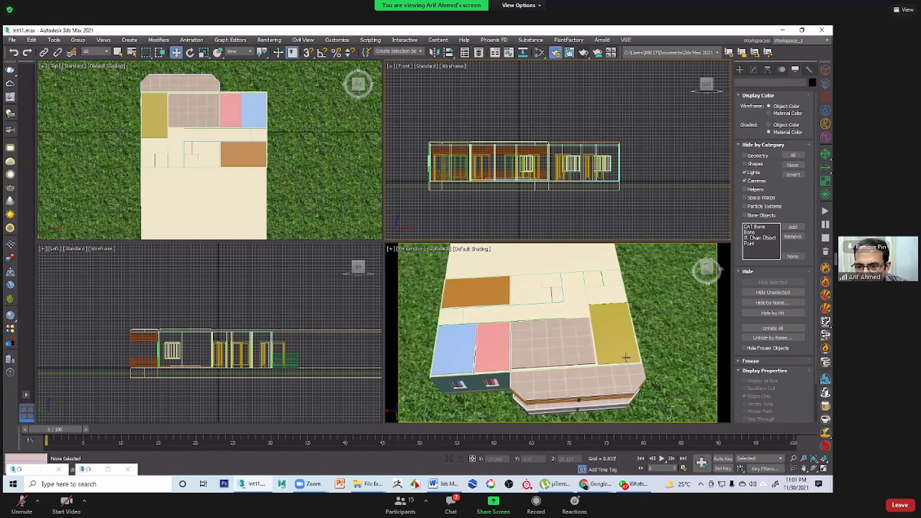
pyautogui.click(577, 363)
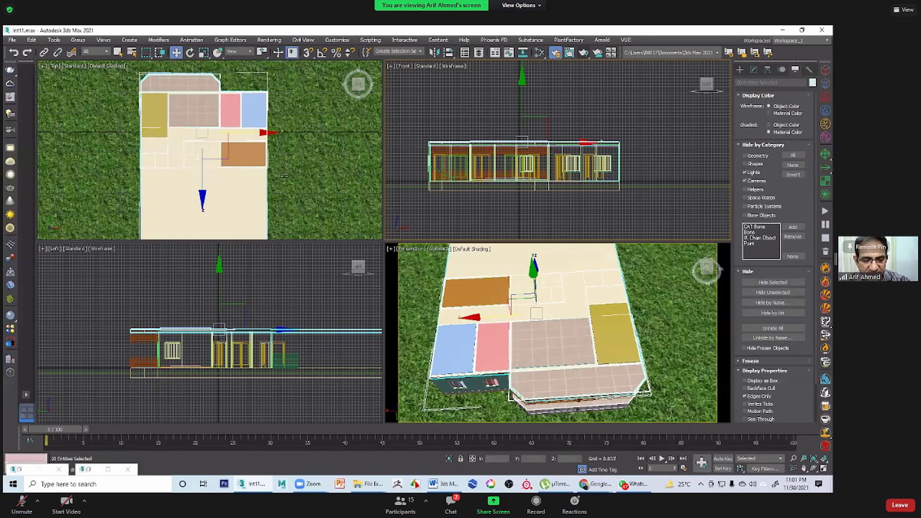
pyautogui.press('Delete')
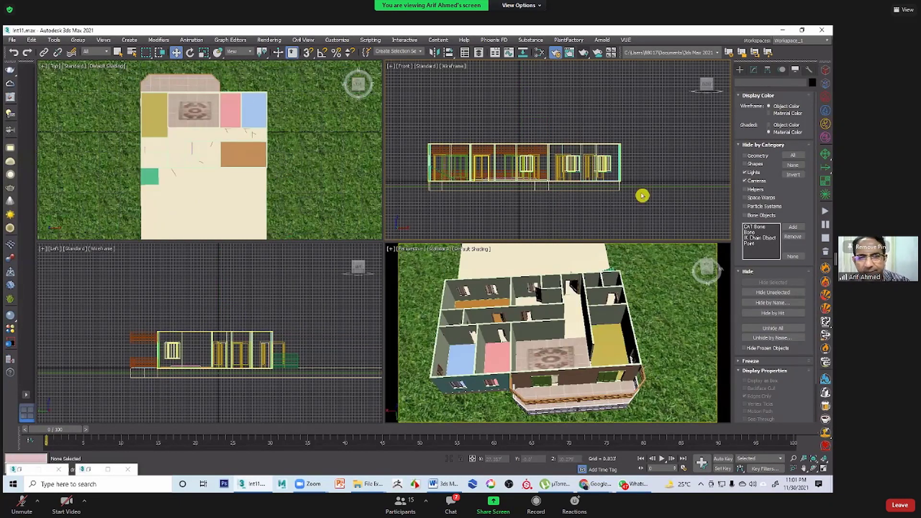
# Step: Create a target camera in the top view, placed outside the door near the green stairs and aimed into the house
pyautogui.click(741, 68)
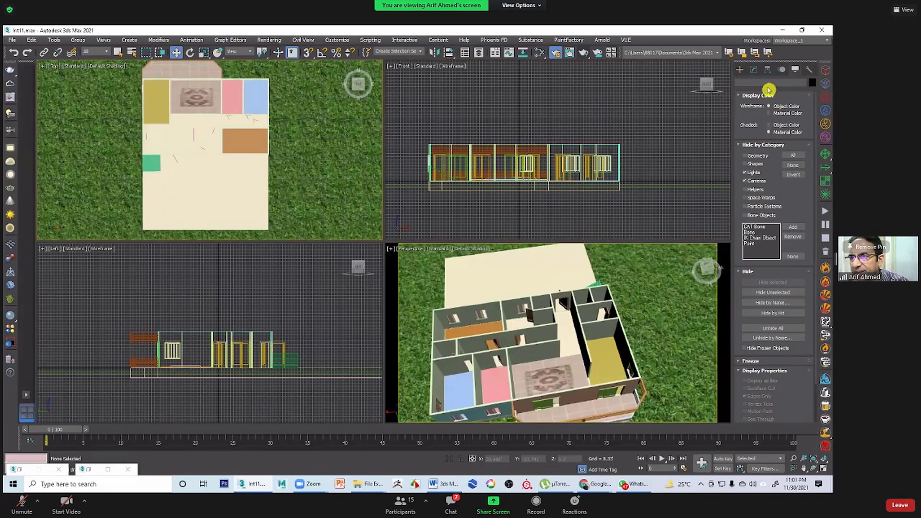
pyautogui.click(759, 82)
pyautogui.click(767, 82)
pyautogui.click(798, 122)
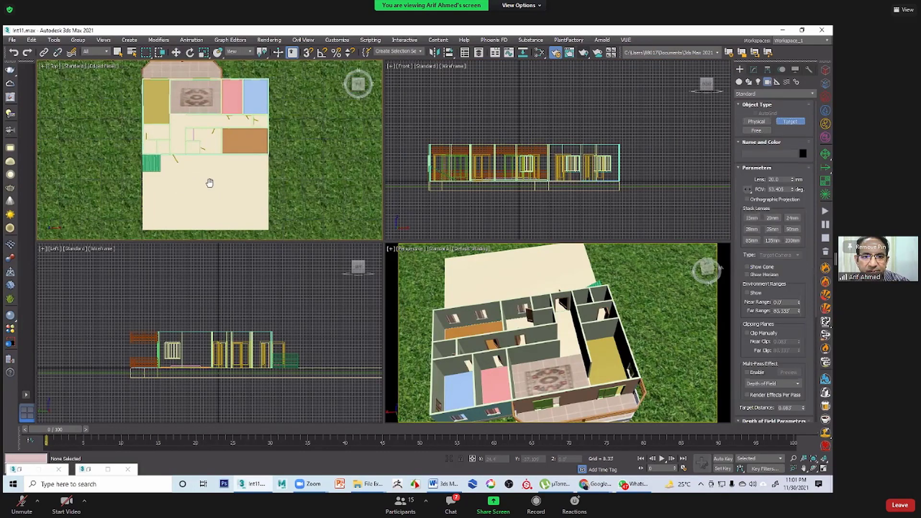
pyautogui.scroll(2, 177, 139)
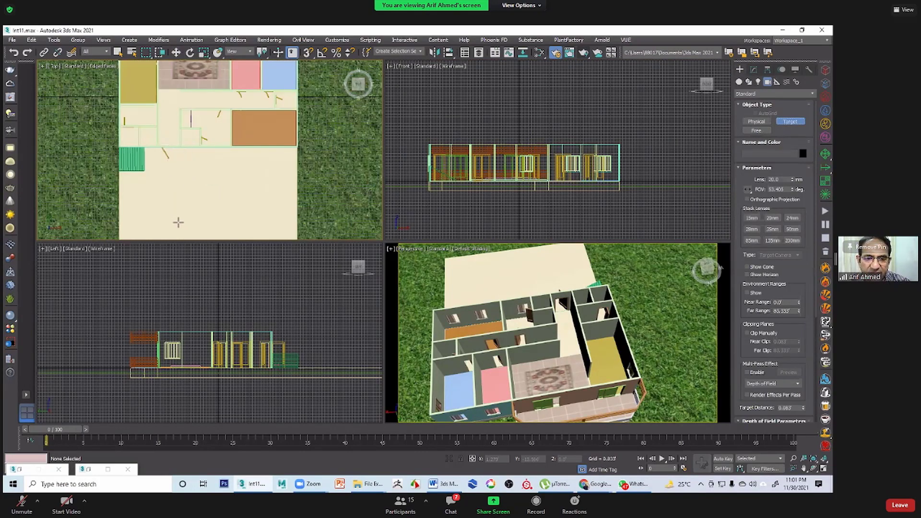
pyautogui.moveTo(176, 179); pyautogui.dragTo(178, 222, button='middle')
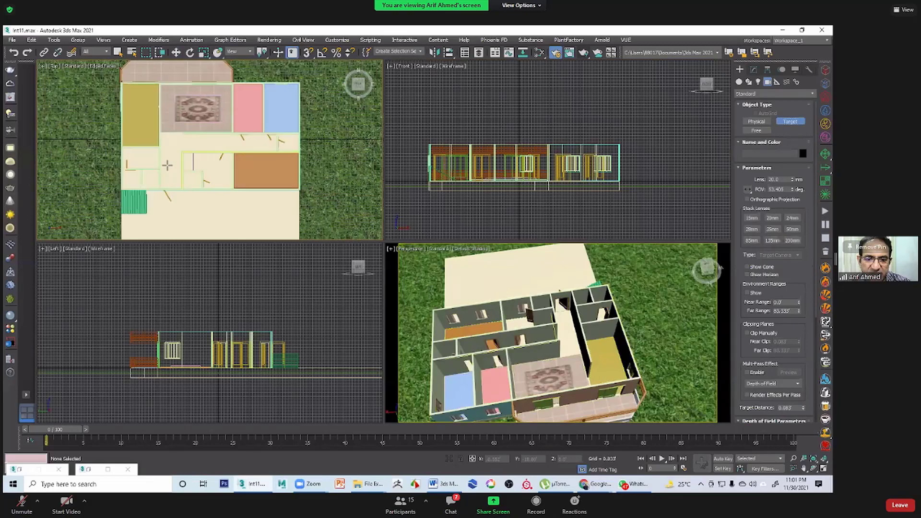
pyautogui.moveTo(180, 221); pyautogui.dragTo(168, 167)
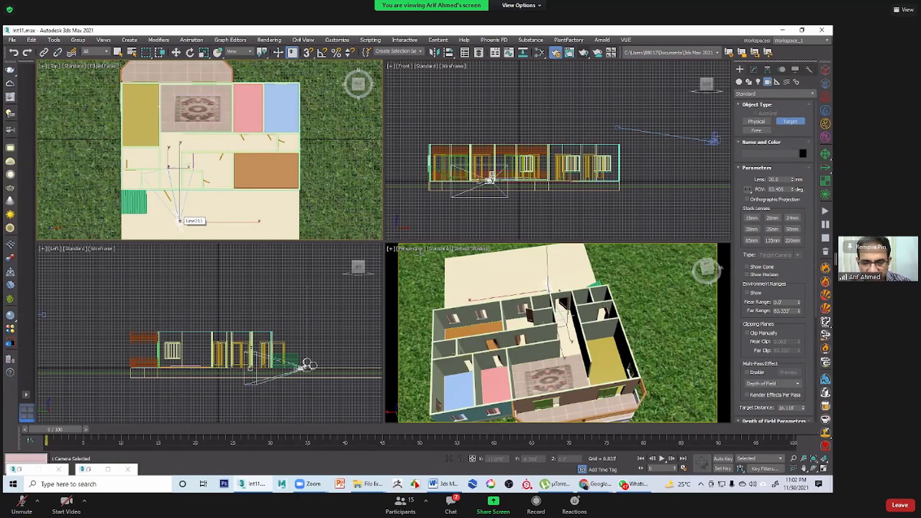
# Step: Show the scene through the new target camera, raise it and pull it back to frame the door, stairs and window
pyautogui.rightClick(560, 375)
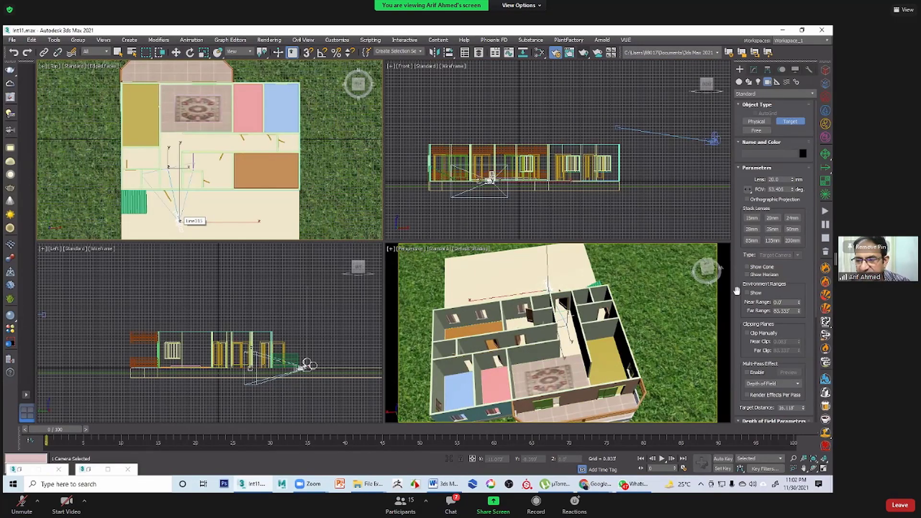
pyautogui.press('c')
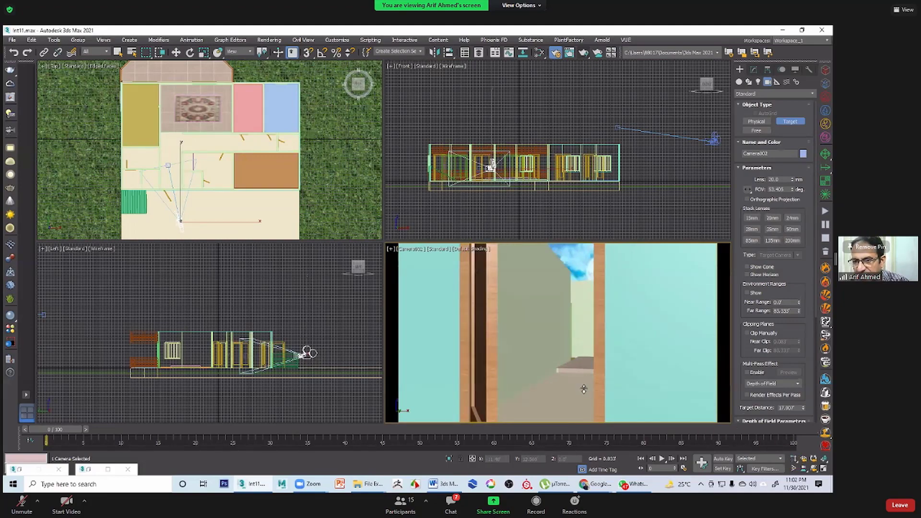
pyautogui.moveTo(601, 204); pyautogui.dragTo(593, 200)
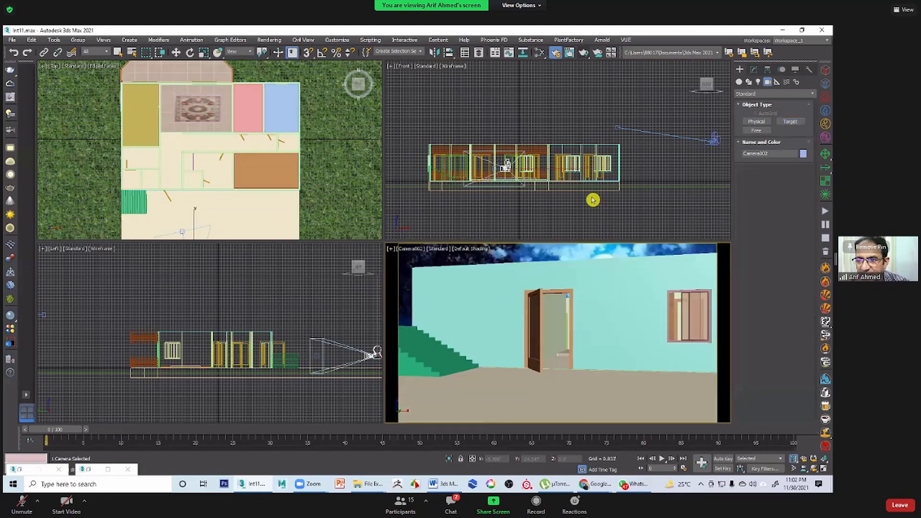
# Step: Clone the building's base slab as a single copy moved up onto the top of the walls to form a roof
pyautogui.click(565, 188)
pyautogui.press('w')
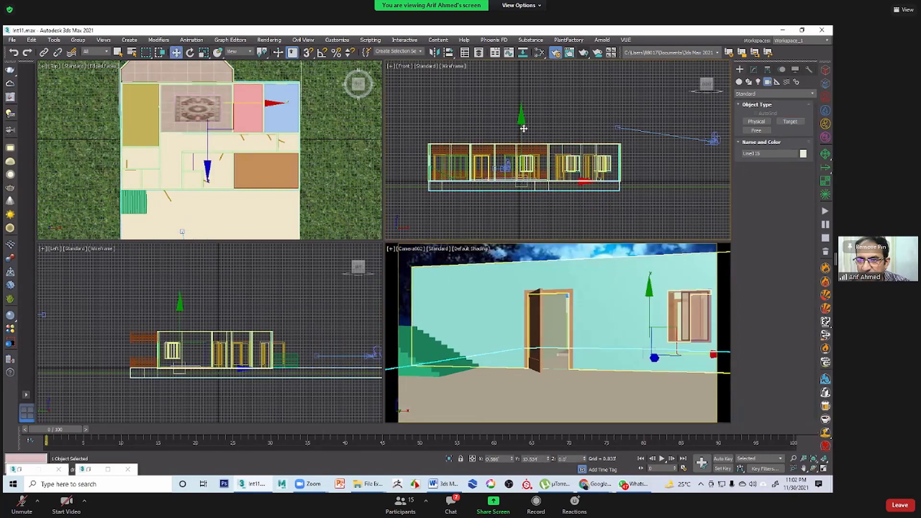
pyautogui.moveTo(522, 137)
pyautogui.keyDown('shift'); pyautogui.mouseDown()
pyautogui.moveTo(530, 90)
pyautogui.moveTo(538, 121)
pyautogui.mouseUp(); pyautogui.keyUp('shift')
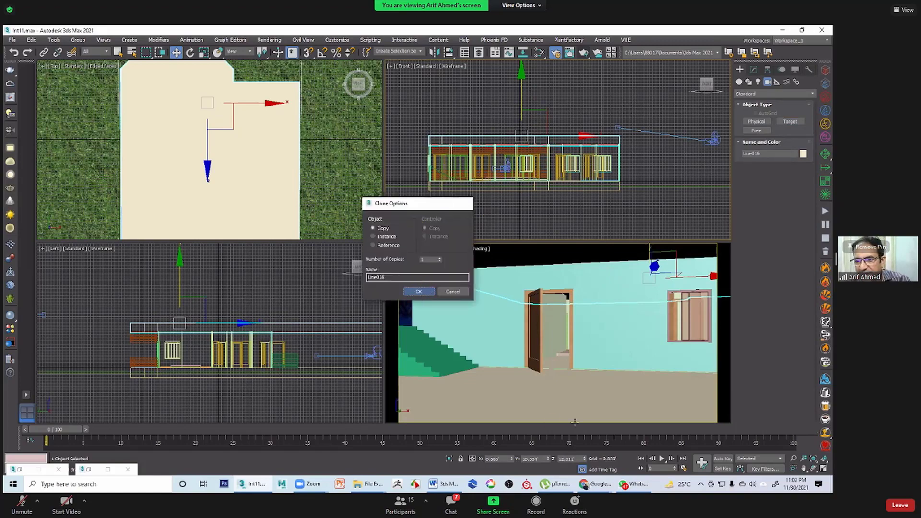
pyautogui.press('Escape')
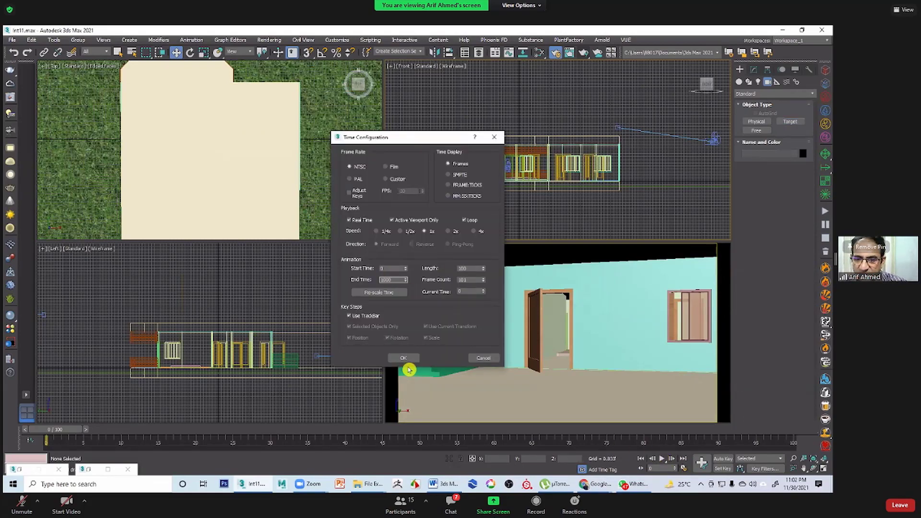
# Step: Set the animation's end time to 1000 and move the time slider to frame 171
pyautogui.press('Return')
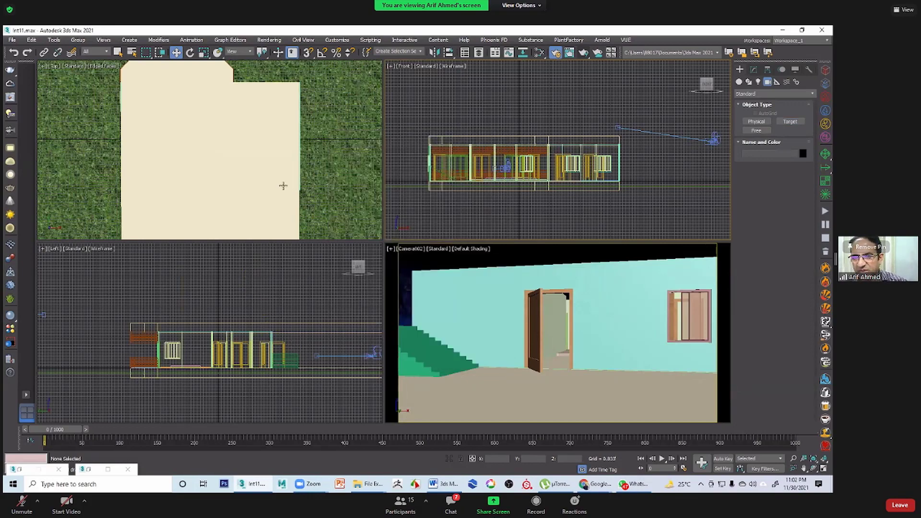
pyautogui.moveTo(261, 156); pyautogui.dragTo(258, 150, button='middle')
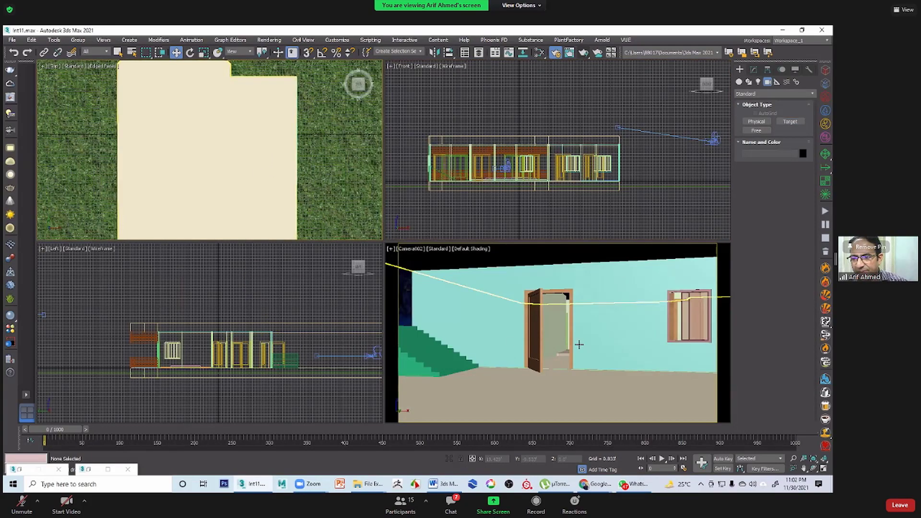
pyautogui.press('z')
pyautogui.moveTo(61, 433); pyautogui.dragTo(315, 433)
pyautogui.moveTo(198, 452); pyautogui.dragTo(351, 443)
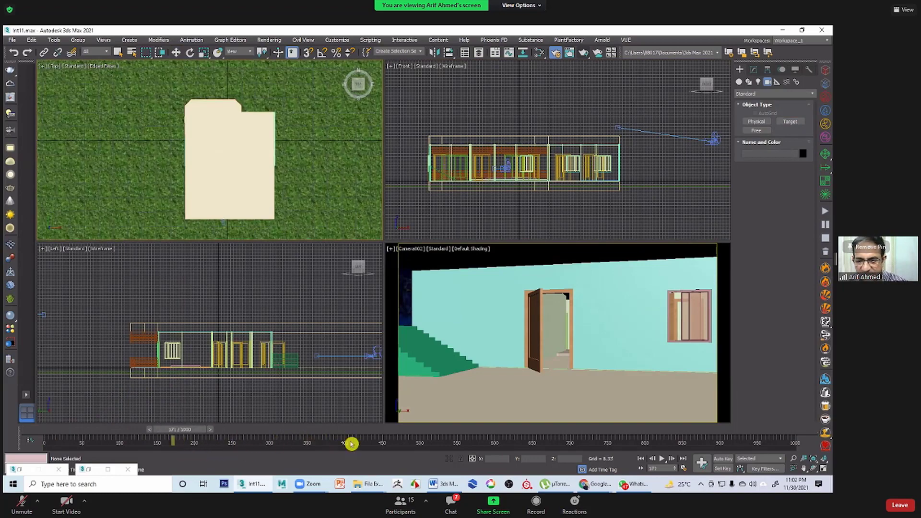
# Step: Turn on Auto Key and move the camera view slightly closer to the door at frame 171
pyautogui.click(723, 459)
pyautogui.hotkey('alt', 'z')
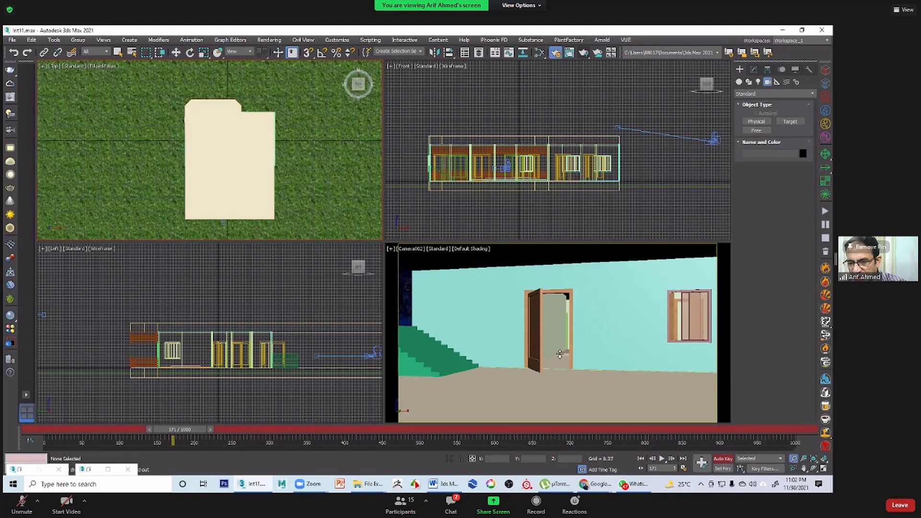
pyautogui.click(562, 345)
pyautogui.moveTo(563, 328); pyautogui.dragTo(565, 351)
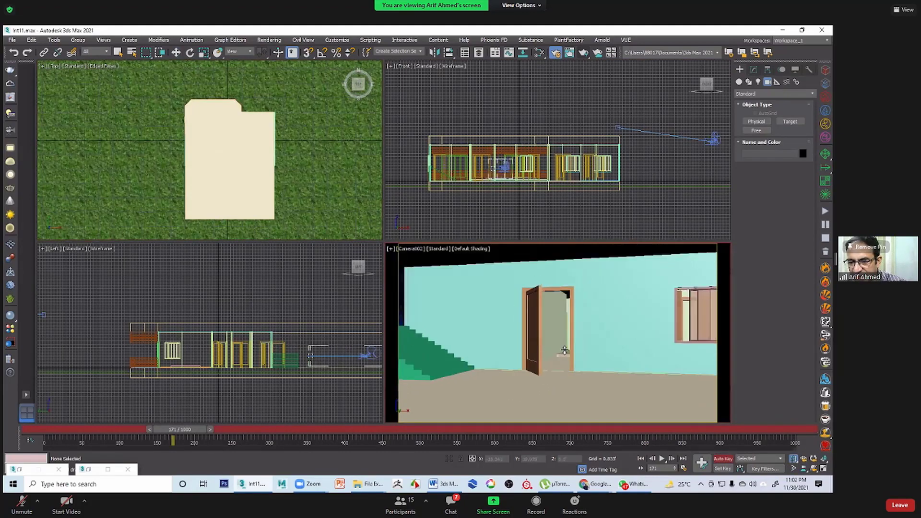
# Step: Turn off Auto Key and nearly close the front pivot door by setting its opening angle to 2.5 degrees
pyautogui.click(535, 351)
pyautogui.press('w')
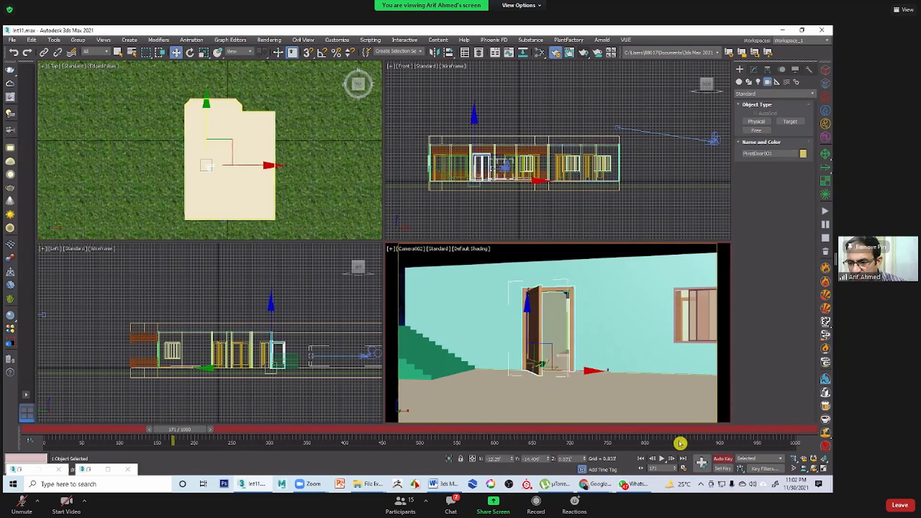
pyautogui.click(721, 459)
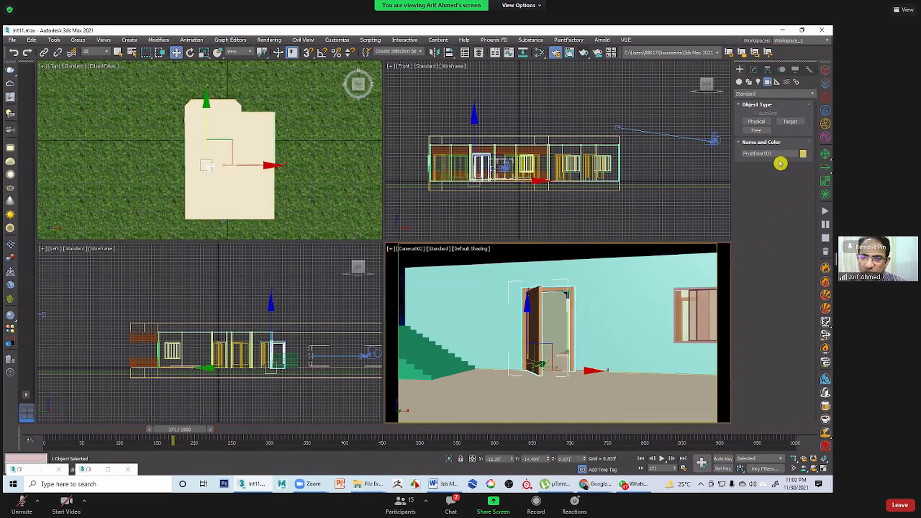
pyautogui.click(754, 70)
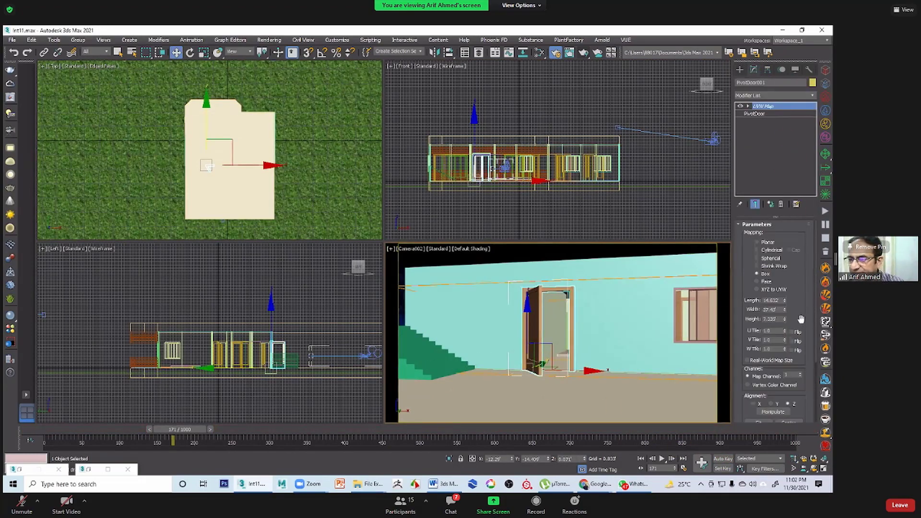
pyautogui.scroll(-3, 744, 341)
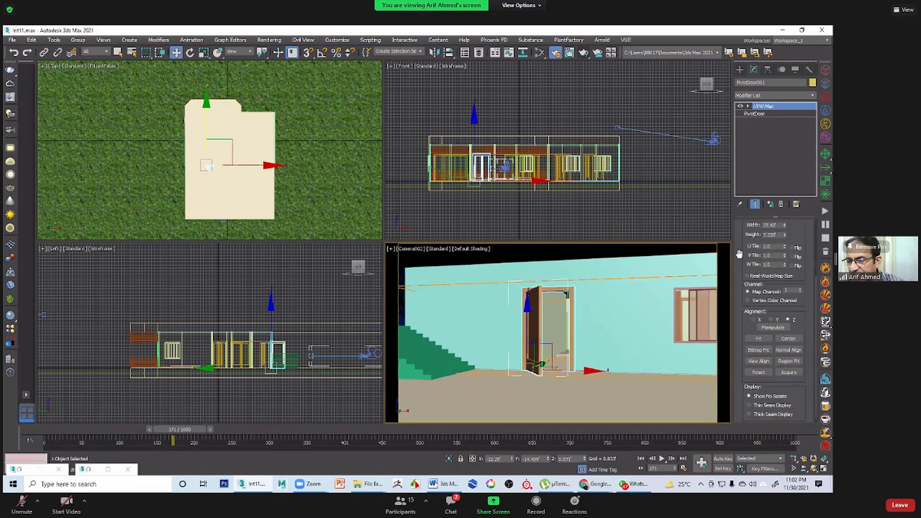
pyautogui.click(762, 335)
pyautogui.scroll(-1, 744, 298)
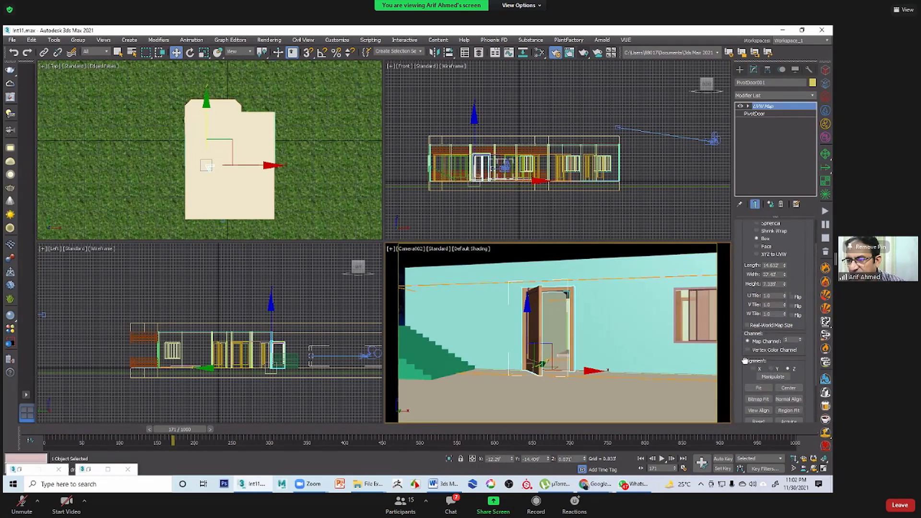
pyautogui.moveTo(746, 266); pyautogui.dragTo(746, 425)
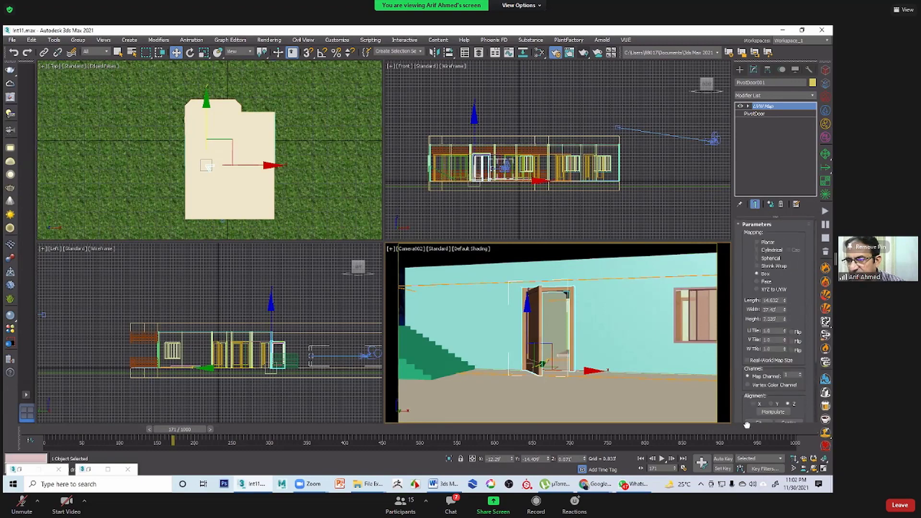
pyautogui.click(754, 114)
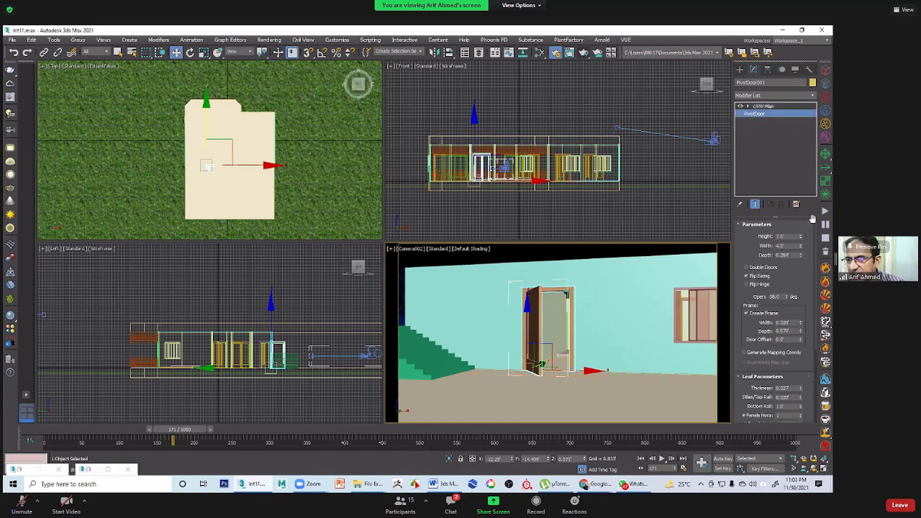
pyautogui.moveTo(788, 298); pyautogui.dragTo(787, 344)
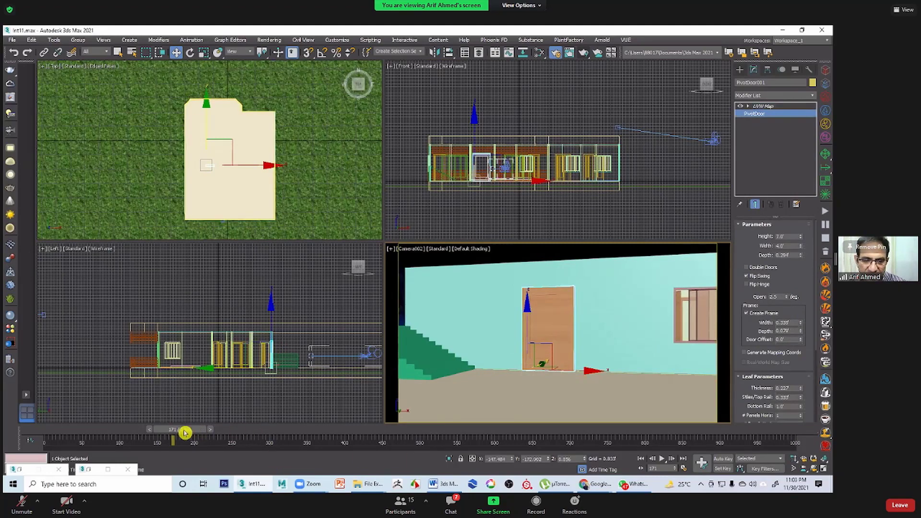
# Step: Try to bring the camera close to the door at frame 197 with Auto Key off
pyautogui.moveTo(181, 430); pyautogui.dragTo(211, 434)
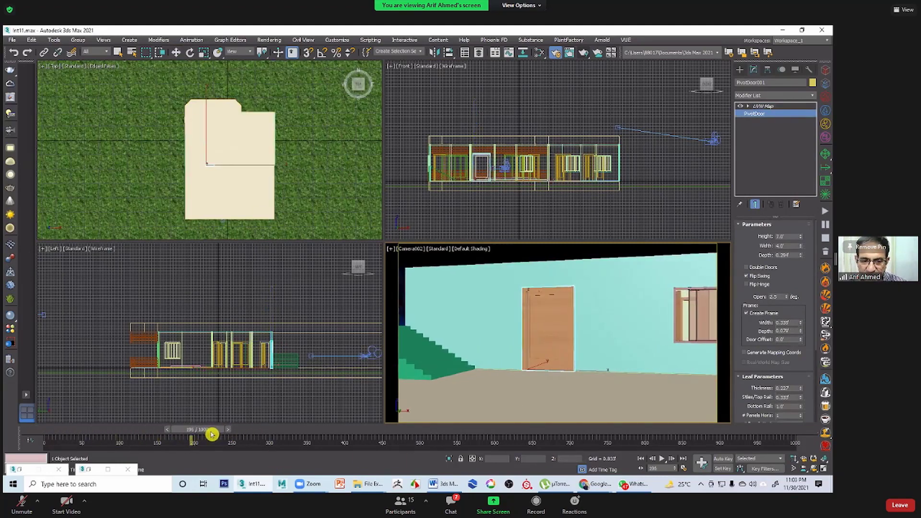
pyautogui.click(794, 459)
pyautogui.moveTo(555, 368); pyautogui.dragTo(570, 345)
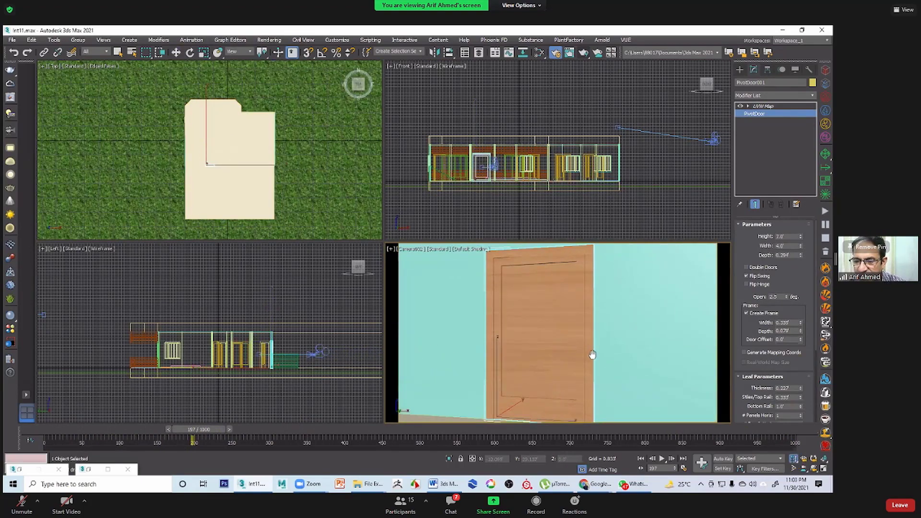
pyautogui.moveTo(592, 354); pyautogui.dragTo(572, 360, button='middle')
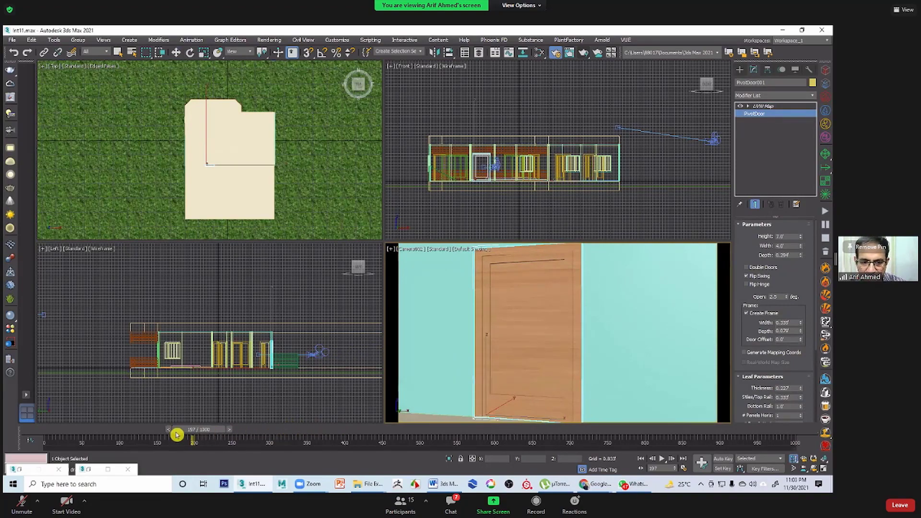
pyautogui.moveTo(176, 434); pyautogui.dragTo(103, 438)
# Step: Go to frame 199, turn on Auto Key and bring the camera view up close to the door
pyautogui.moveTo(174, 420); pyautogui.dragTo(216, 425)
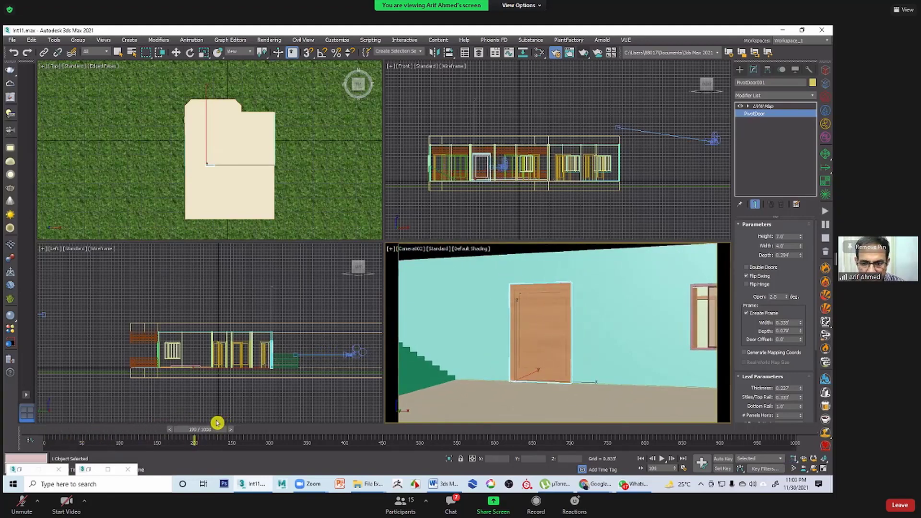
pyautogui.click(723, 458)
pyautogui.scroll(6, 554, 350)
pyautogui.scroll(-3, 554, 352)
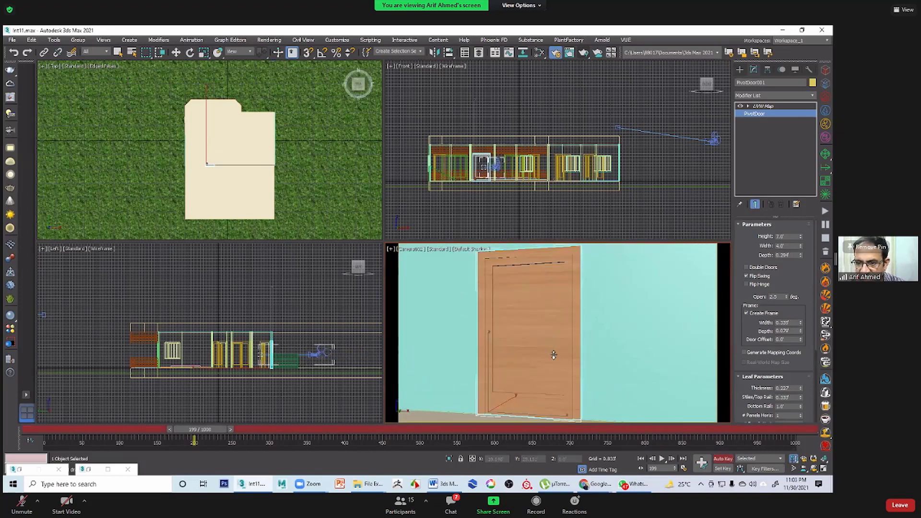
# Step: Animate the pivot door swinging open by setting its opening angle to about 66 degrees at frame 199
pyautogui.press('w')
pyautogui.click(762, 106)
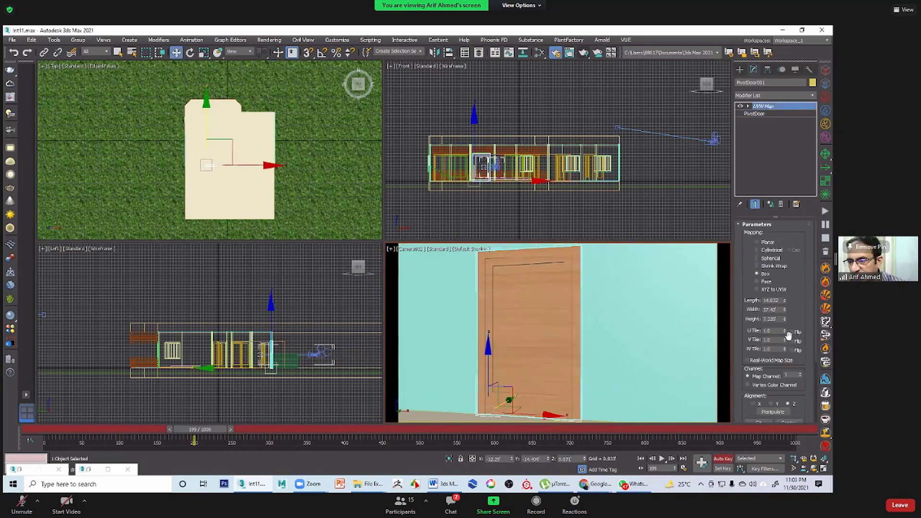
pyautogui.scroll(-1, 754, 341)
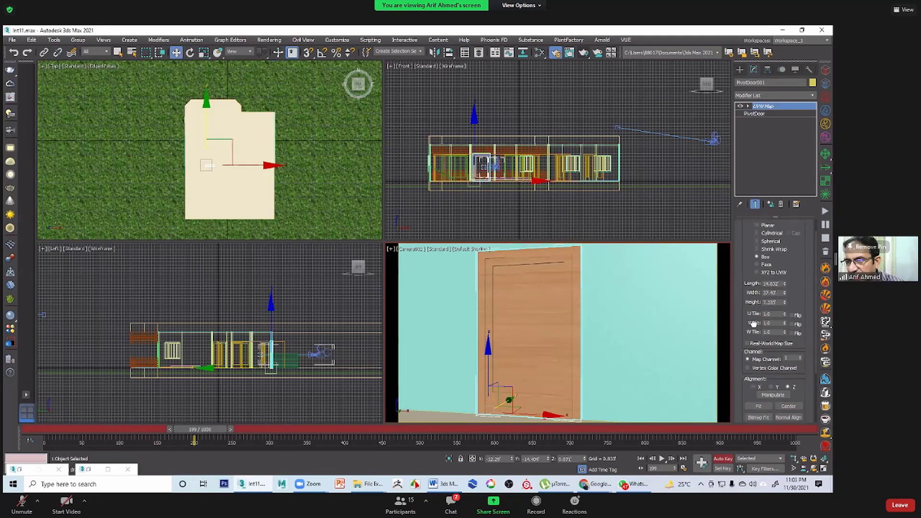
pyautogui.click(760, 114)
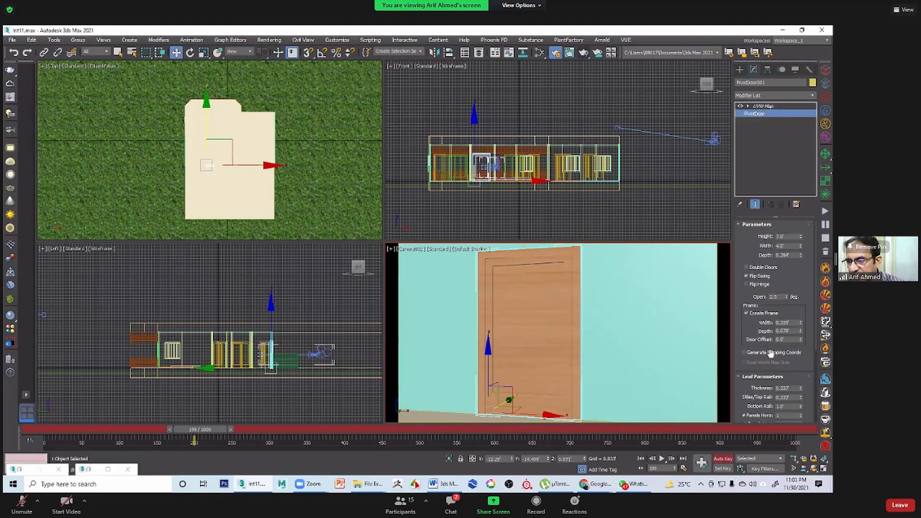
pyautogui.moveTo(789, 303); pyautogui.dragTo(805, 243)
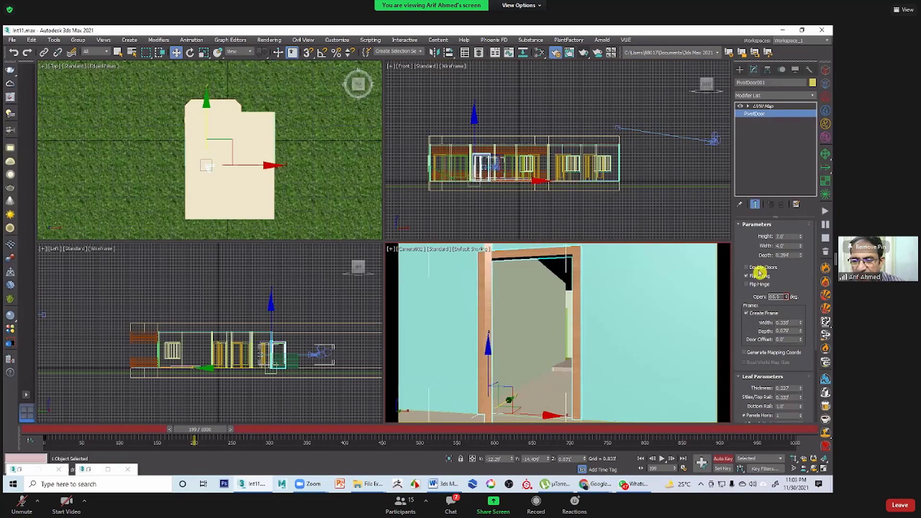
# Step: Shift the door's closed key to about frame 150, play the animation from frame 0 and return to the start
pyautogui.moveTo(212, 430); pyautogui.dragTo(27, 447)
pyautogui.press('w')
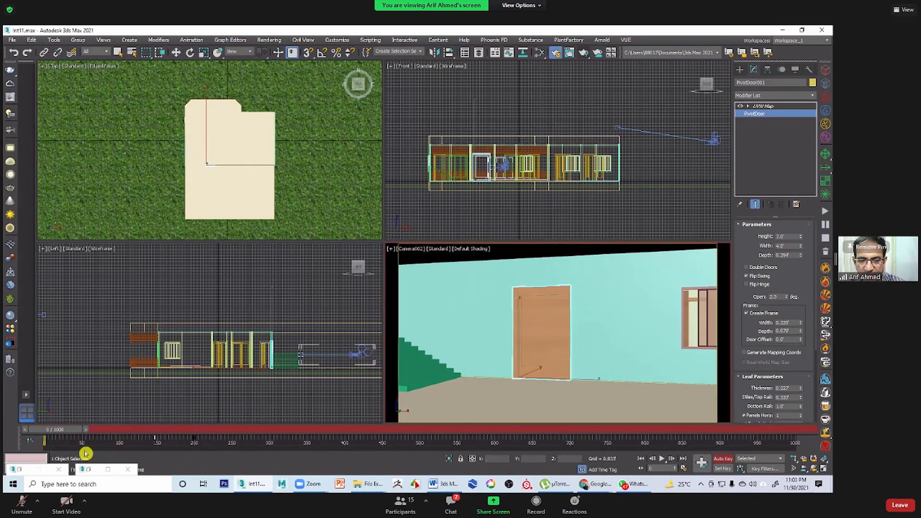
pyautogui.press('w')
pyautogui.click(661, 459)
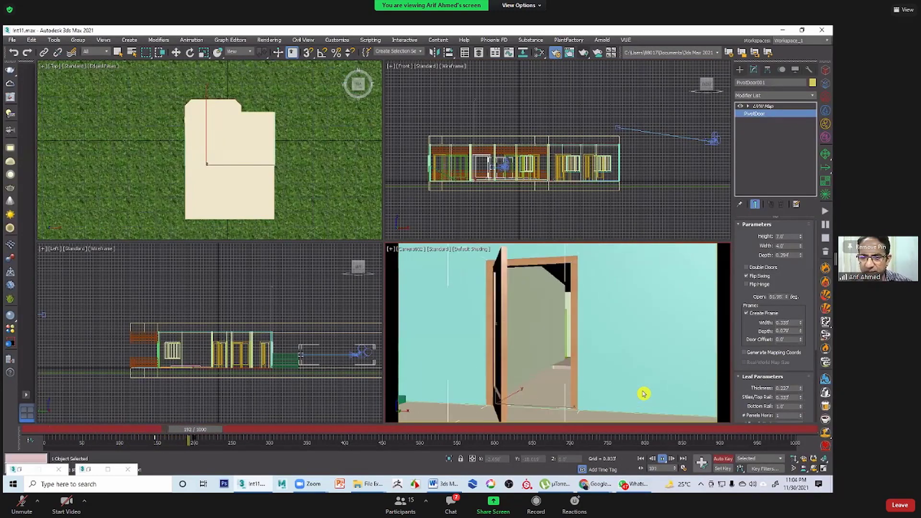
pyautogui.click(666, 461)
pyautogui.press('w')
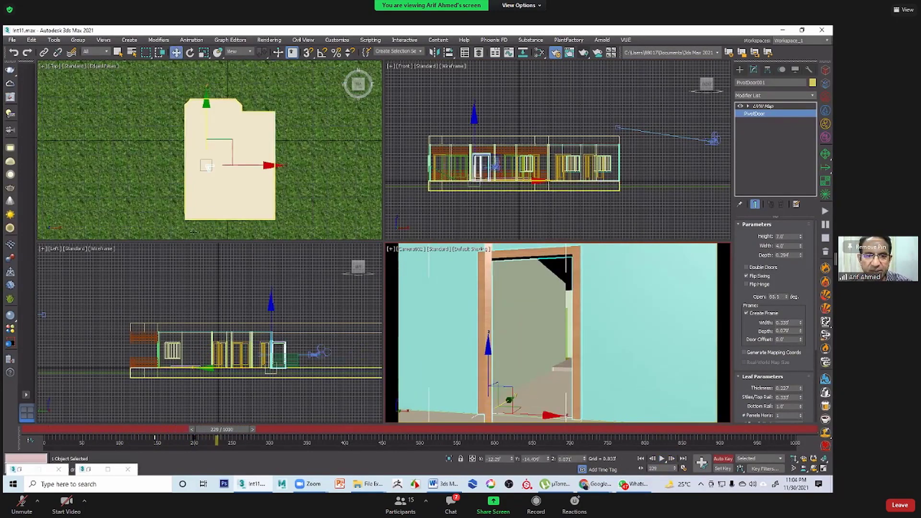
pyautogui.moveTo(225, 432); pyautogui.dragTo(15, 436)
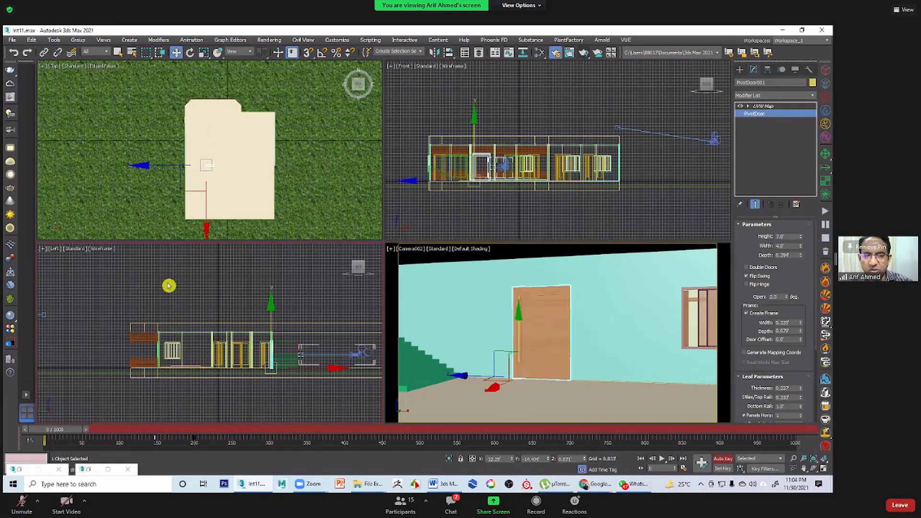
# Step: Limit selection to cameras and select the camera facing the front door together with its target
pyautogui.click(100, 53)
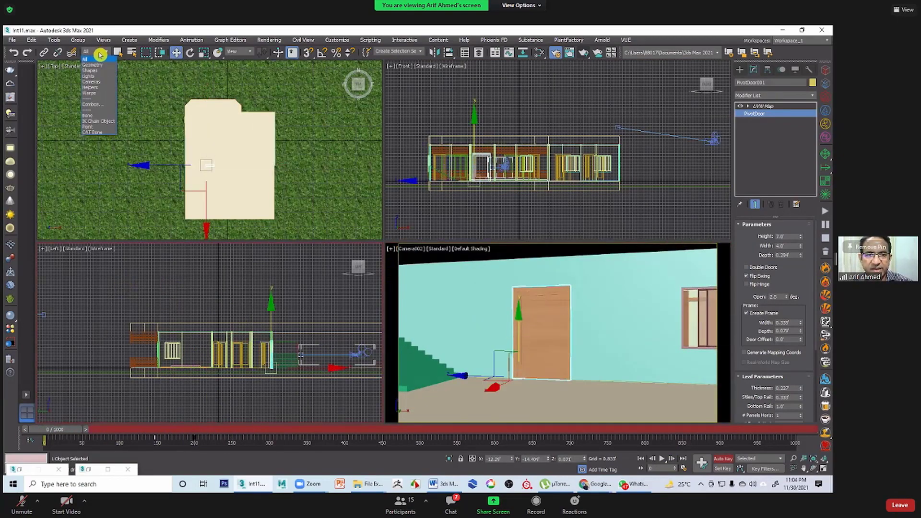
pyautogui.click(103, 82)
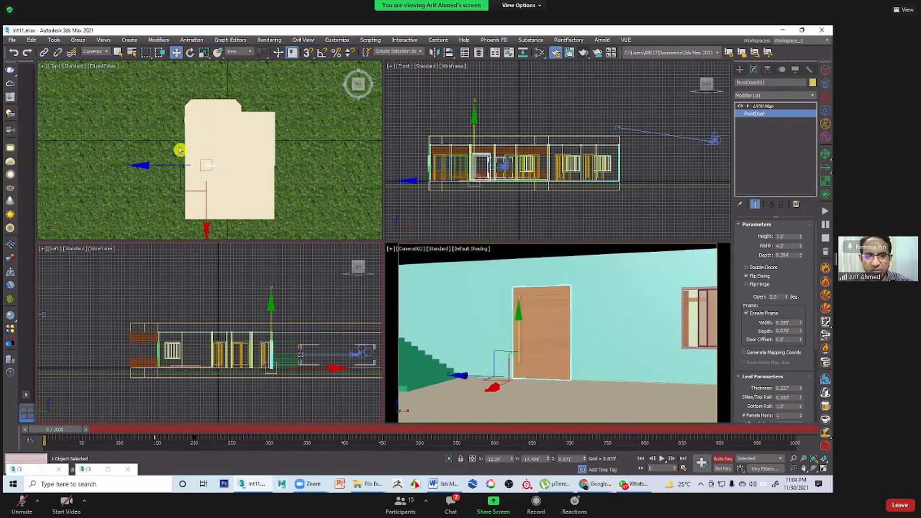
pyautogui.scroll(-5, 180, 150)
pyautogui.click(253, 104)
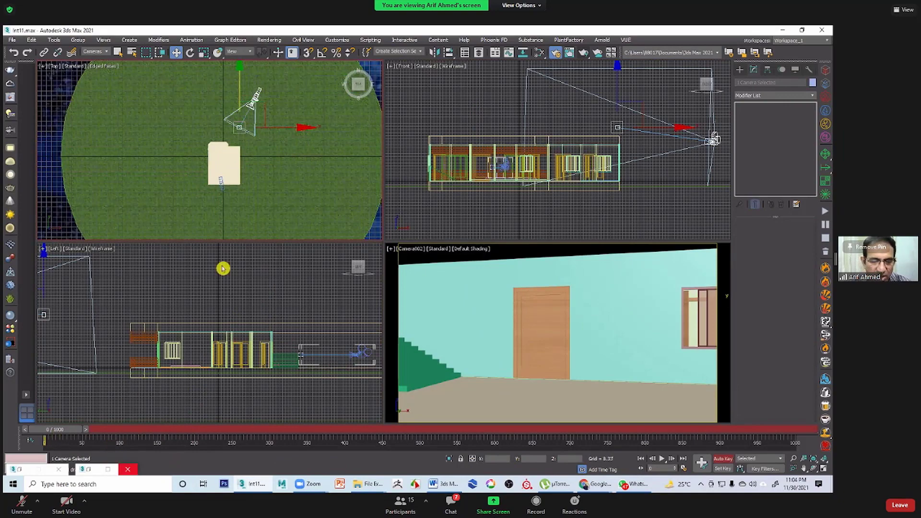
pyautogui.rightClick(444, 281)
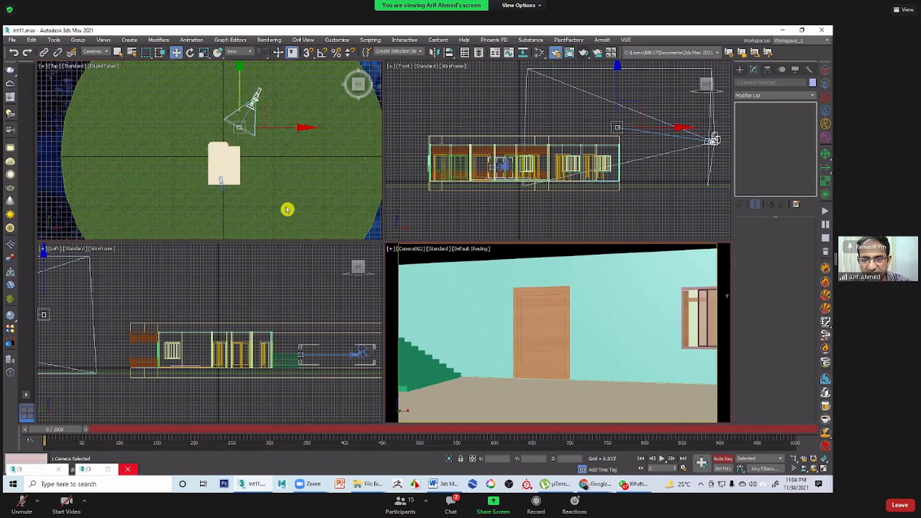
pyautogui.click(265, 105)
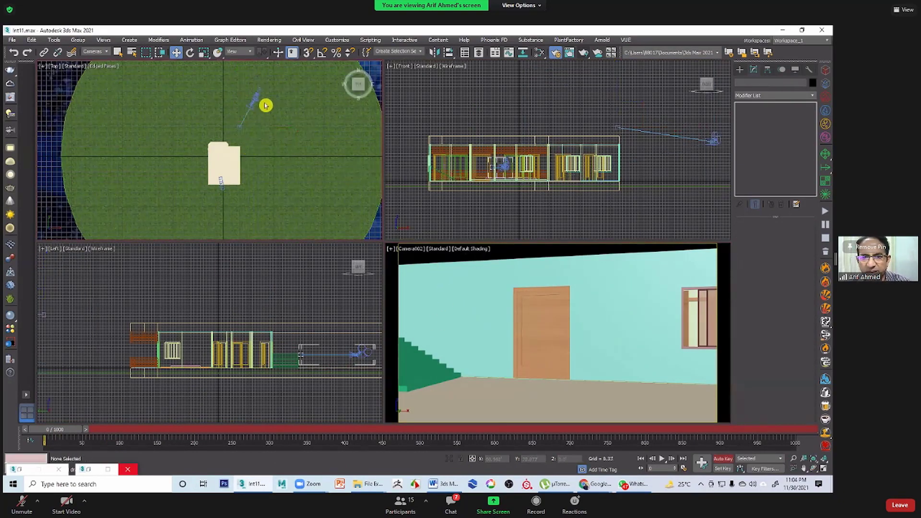
pyautogui.click(257, 95)
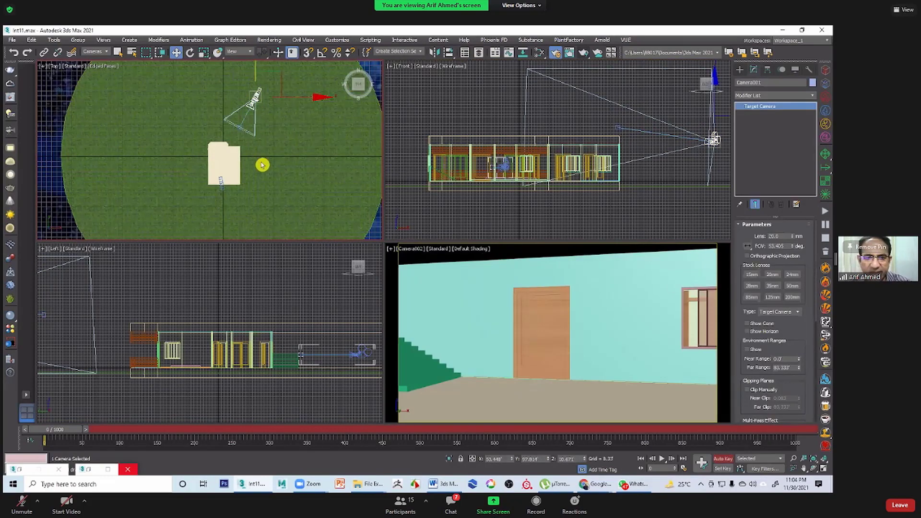
pyautogui.scroll(-3, 262, 165)
pyautogui.click(241, 168)
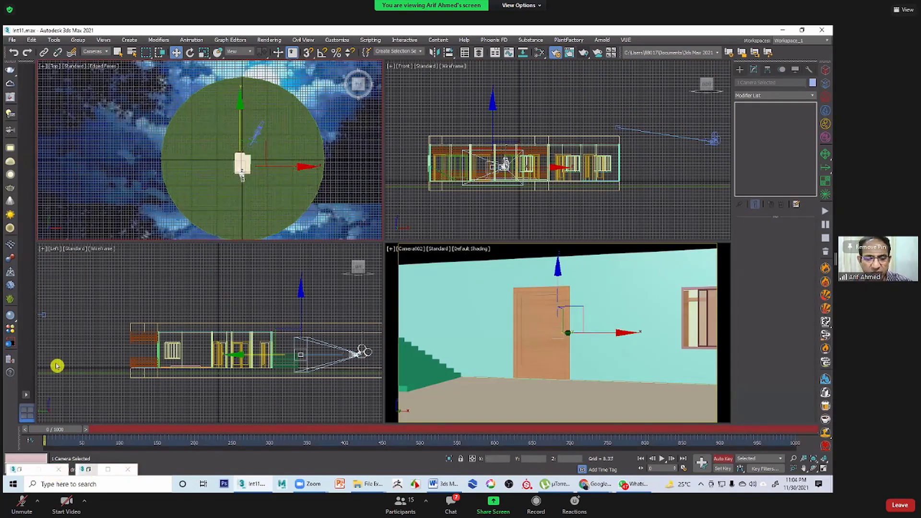
# Step: Go to frame 151 and bring the camera view up close to the closed door with Auto Key on
pyautogui.moveTo(221, 426); pyautogui.dragTo(183, 431)
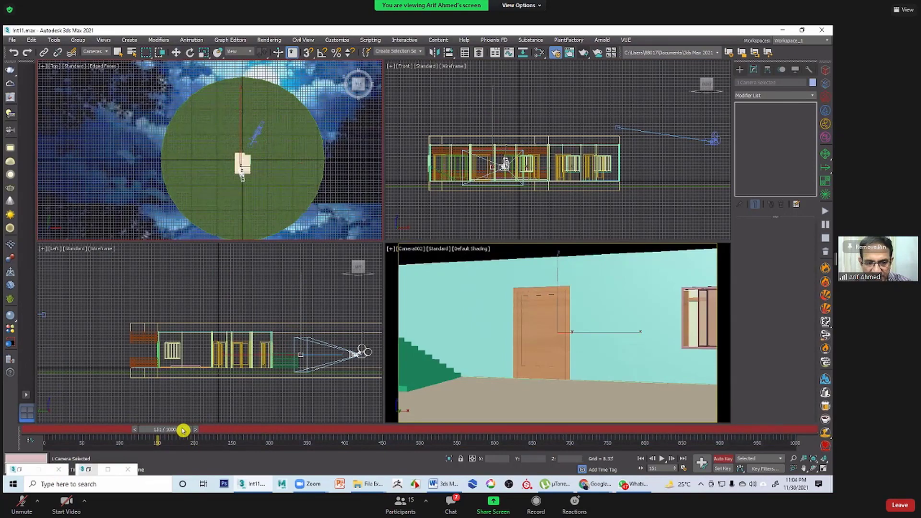
pyautogui.press('w')
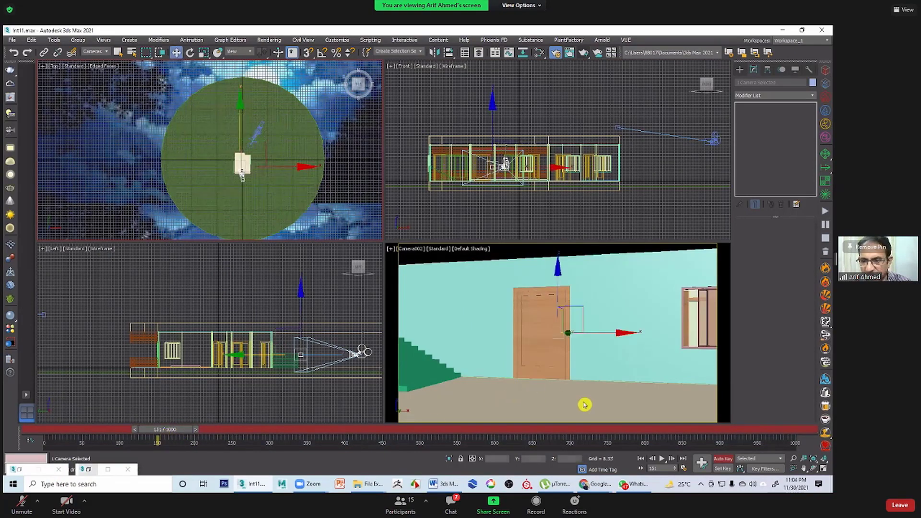
pyautogui.click(796, 459)
pyautogui.moveTo(536, 366); pyautogui.dragTo(546, 322)
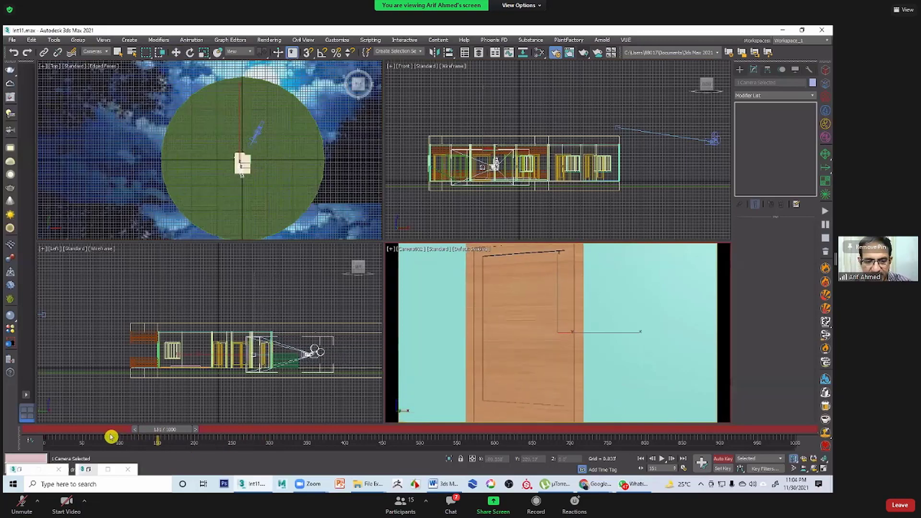
# Step: Play the camera approach from frame 0, stop it and move the time slider to frame 199
pyautogui.press('Home')
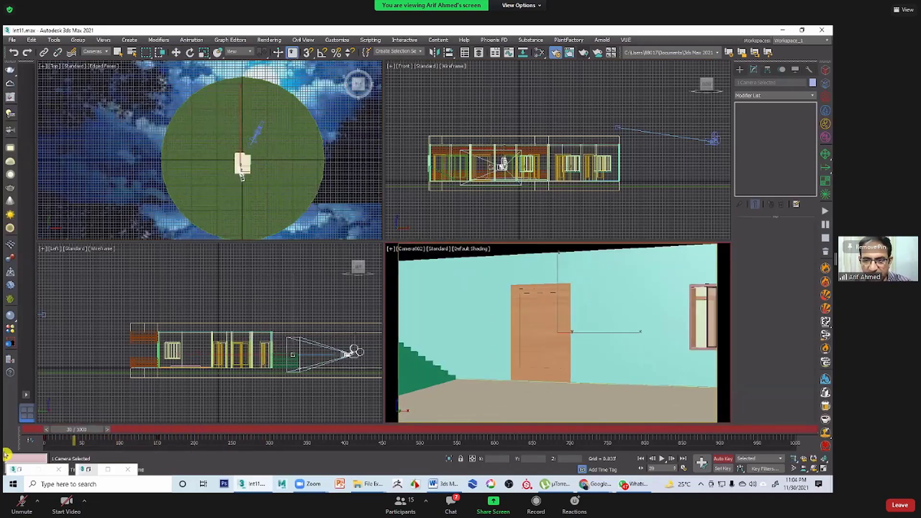
pyautogui.press('Home')
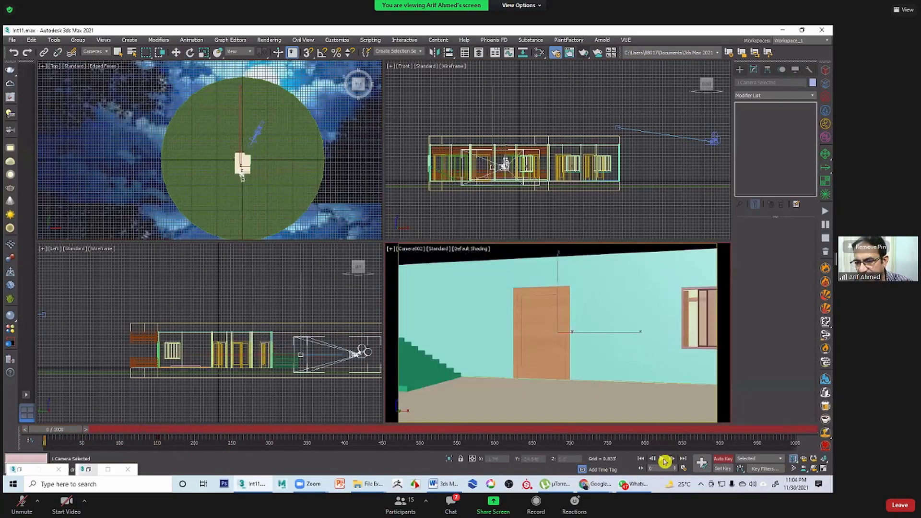
pyautogui.click(663, 460)
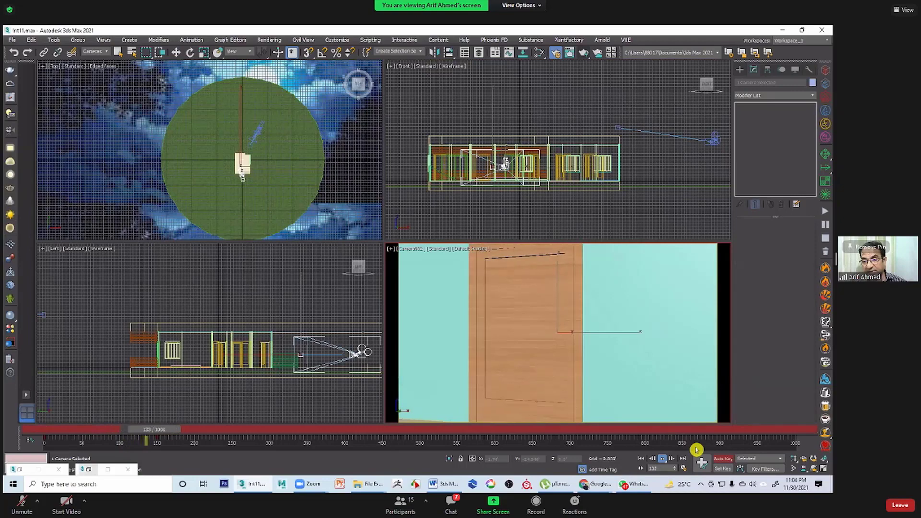
pyautogui.click(663, 458)
pyautogui.moveTo(204, 437); pyautogui.dragTo(199, 438)
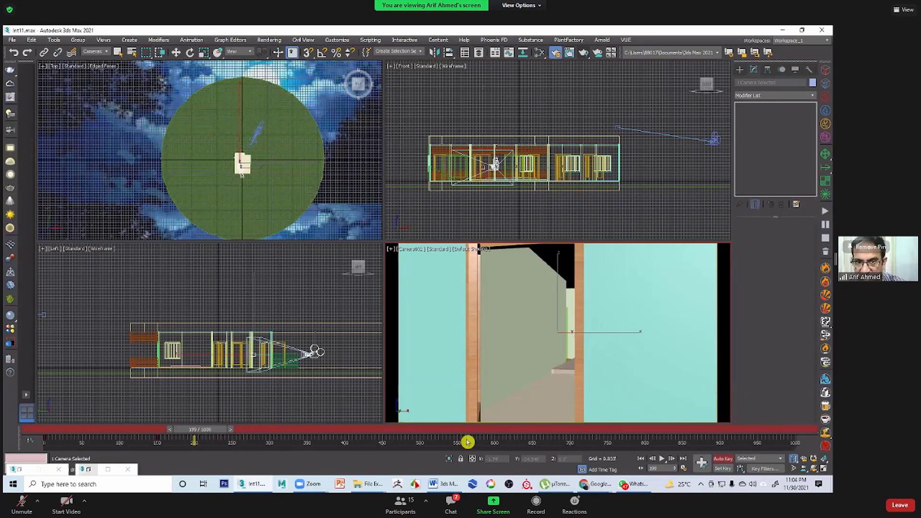
# Step: Go to frame 291 and move the camera view through the open front door into the building with Auto Key on
pyautogui.click(704, 466)
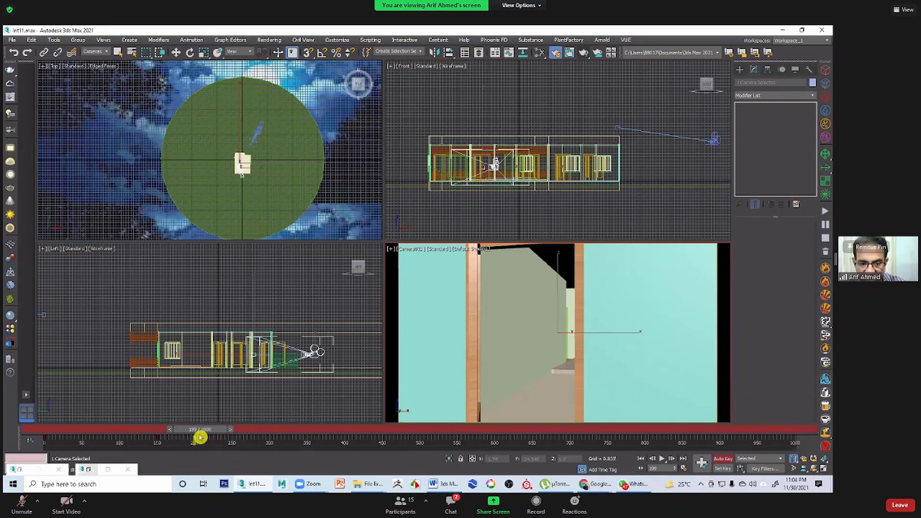
pyautogui.moveTo(200, 438); pyautogui.dragTo(267, 430)
pyautogui.click(793, 458)
pyautogui.moveTo(544, 381); pyautogui.dragTo(578, 368)
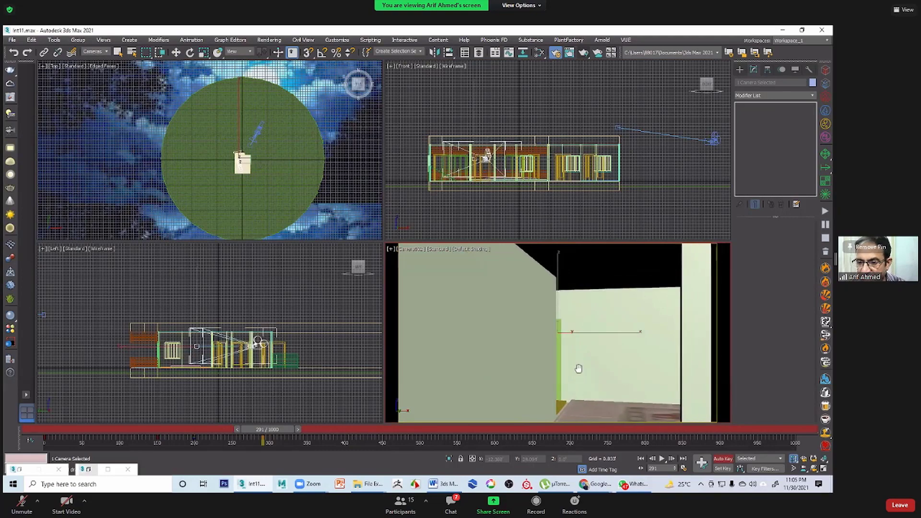
pyautogui.moveTo(578, 368); pyautogui.dragTo(567, 350, button='middle')
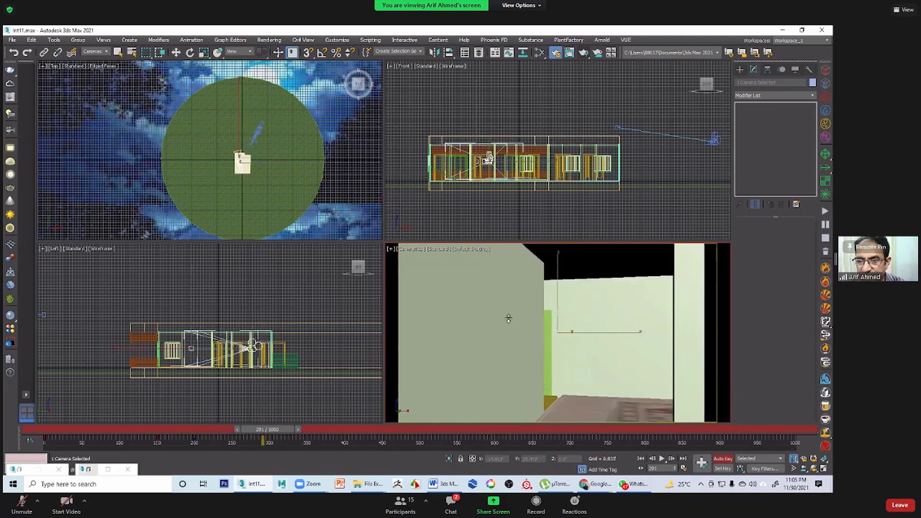
# Step: Switch the camera view to High Quality, maximize it, play the walkthrough from frame 0 and return to the start
pyautogui.click(437, 252)
pyautogui.click(472, 281)
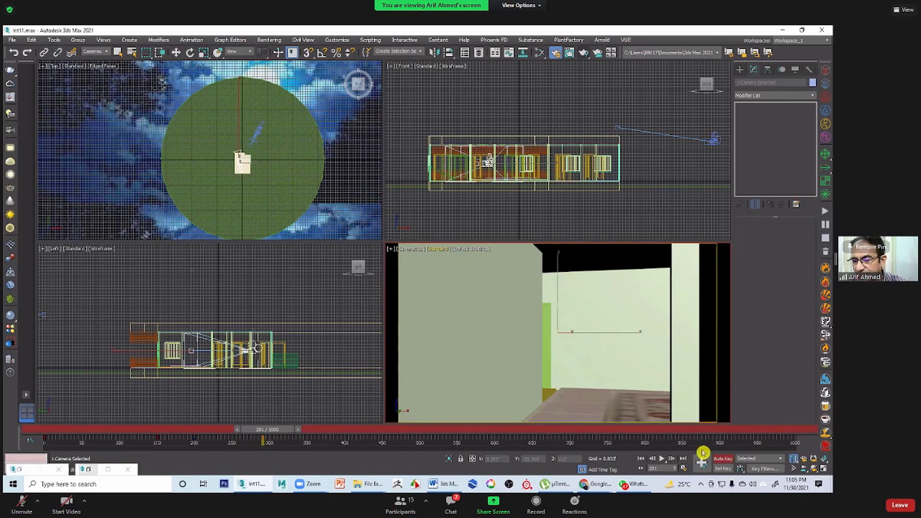
pyautogui.click(641, 458)
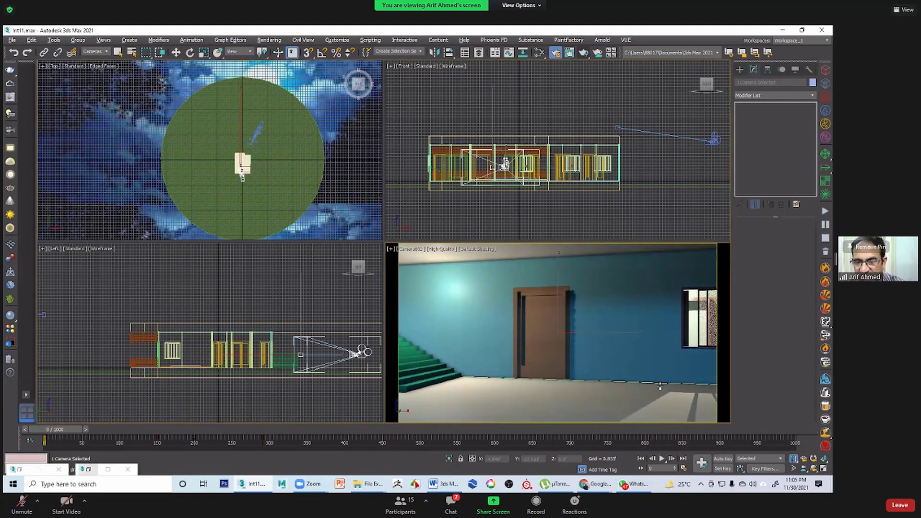
pyautogui.hotkey('alt', 'w')
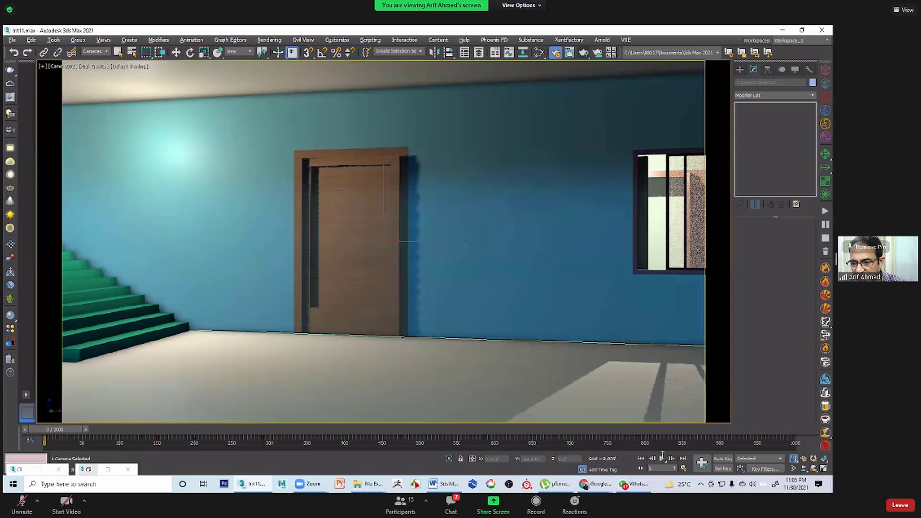
pyautogui.click(662, 458)
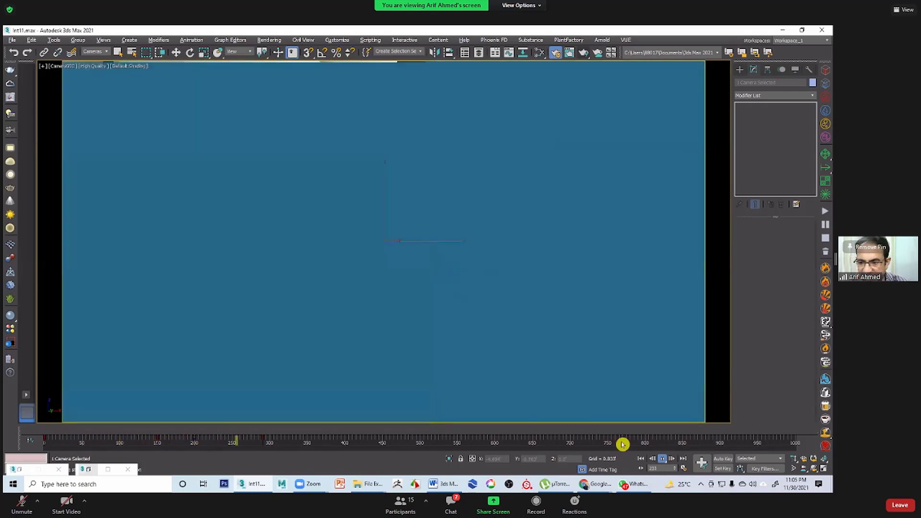
pyautogui.click(663, 458)
pyautogui.moveTo(280, 430); pyautogui.dragTo(47, 436)
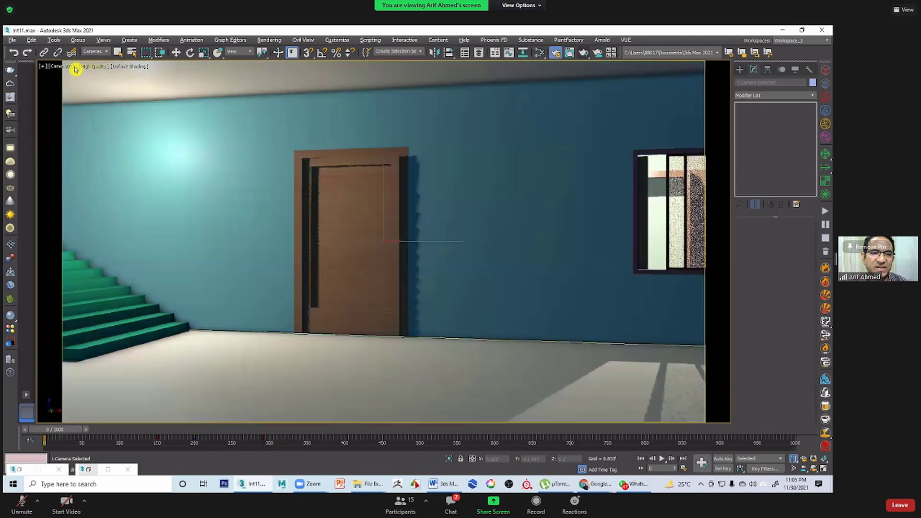
# Step: Set the camera view back to Standard quality and play the walkthrough from frame 0
pyautogui.click(89, 66)
pyautogui.click(112, 106)
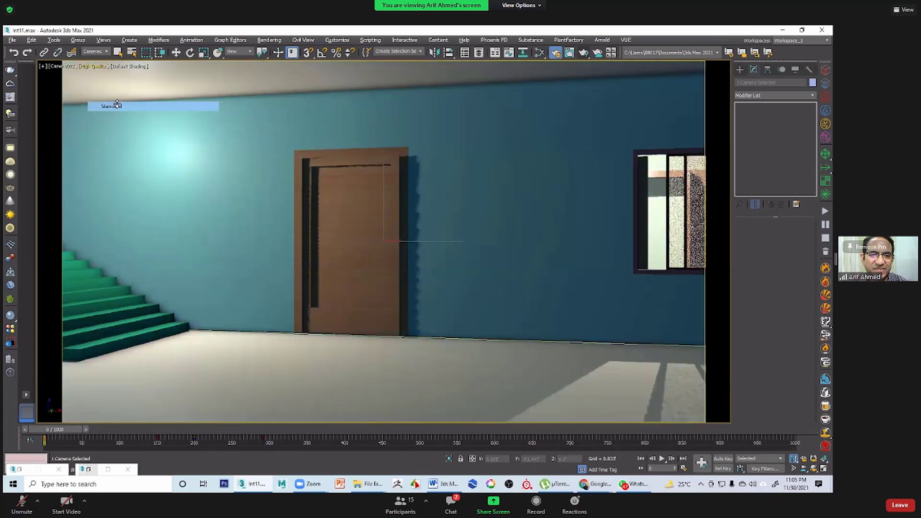
pyautogui.click(662, 459)
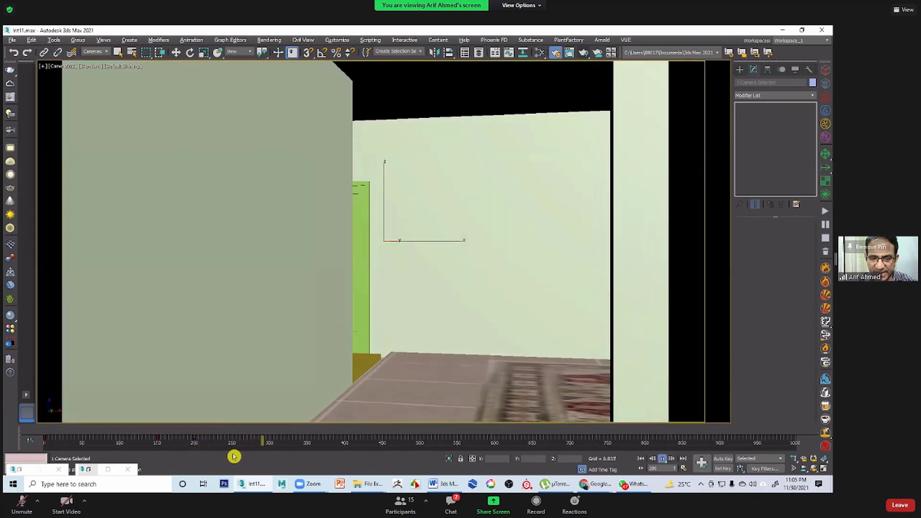
# Step: Go to frame 250, turn on Auto Key and move the camera view through the doorway, clear of the wall
pyautogui.moveTo(304, 434); pyautogui.dragTo(259, 427)
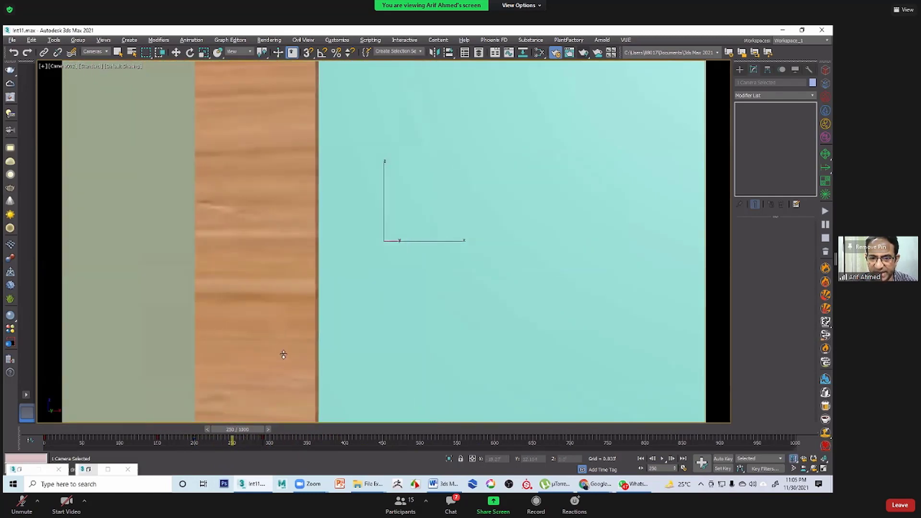
pyautogui.click(722, 461)
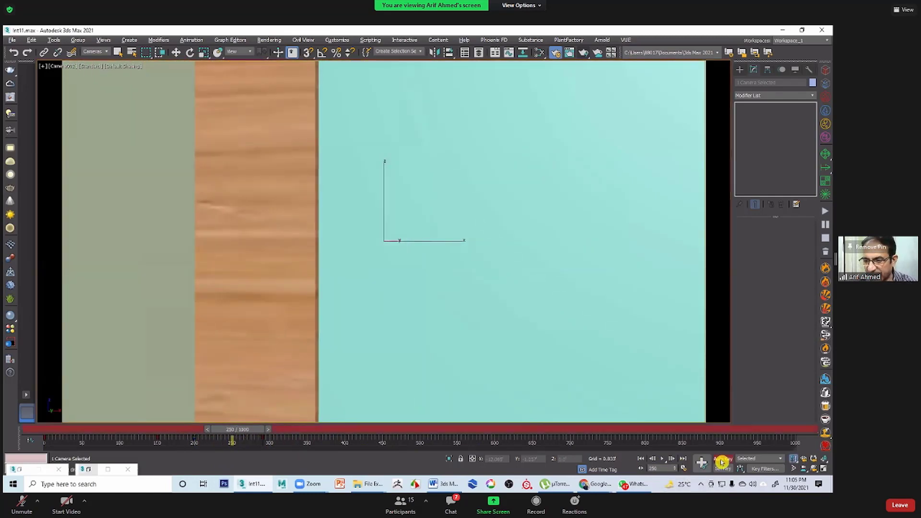
pyautogui.moveTo(249, 381); pyautogui.dragTo(331, 385, button='middle')
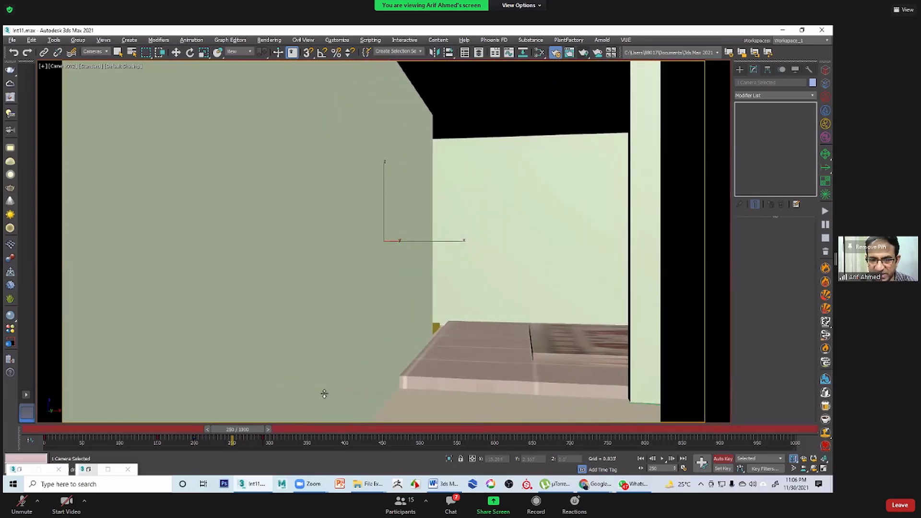
# Step: Return to frame 0, play the corrected camera entry with Auto Key still on, and stop it inside the room
pyautogui.moveTo(258, 431); pyautogui.dragTo(33, 428)
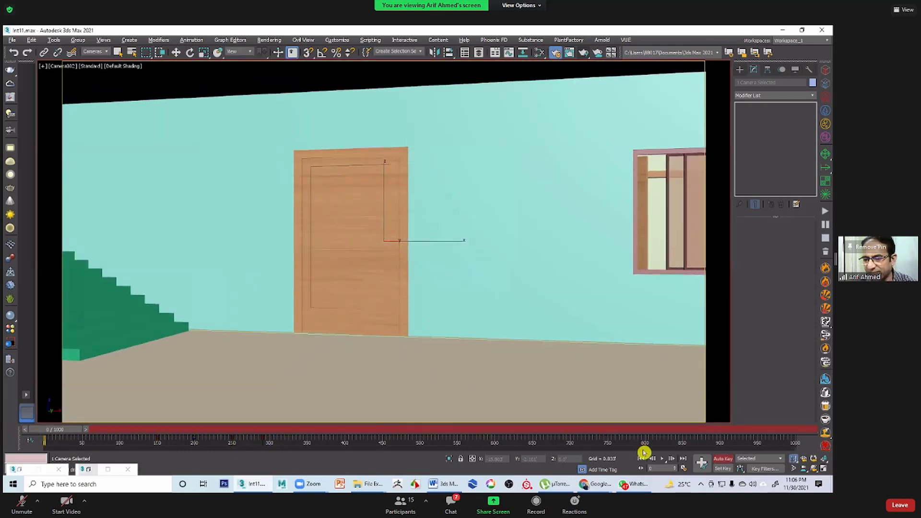
pyautogui.click(662, 459)
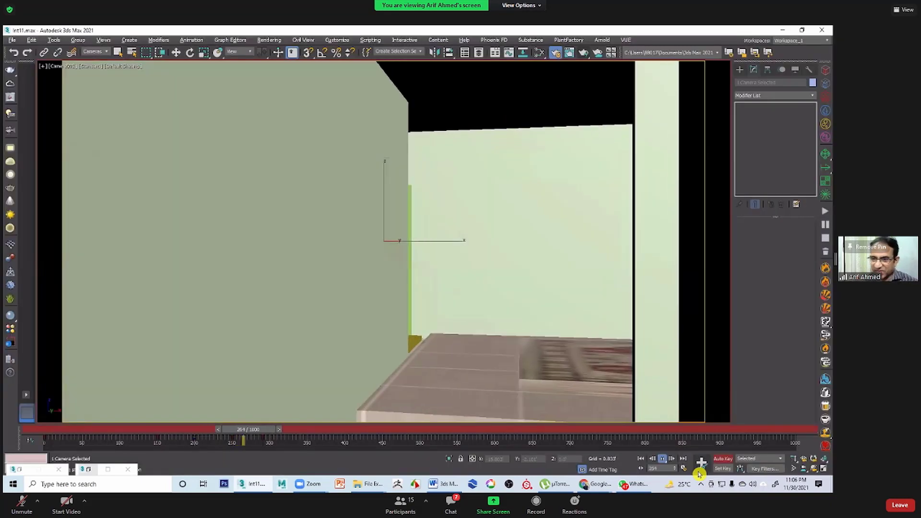
pyautogui.click(663, 460)
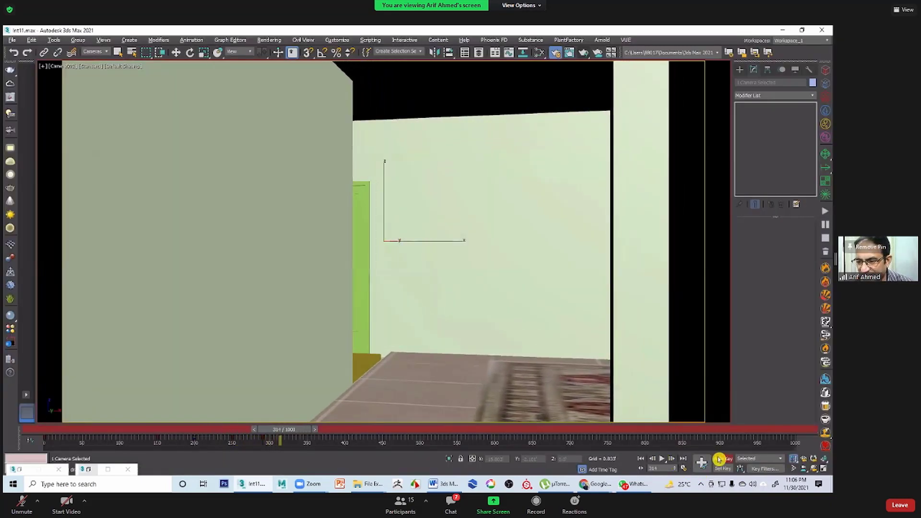
# Step: Set the selection filter to All, select the carpet and the tiled floor beneath it, and lower both slightly at frame 191
pyautogui.press('w')
pyautogui.click(438, 378)
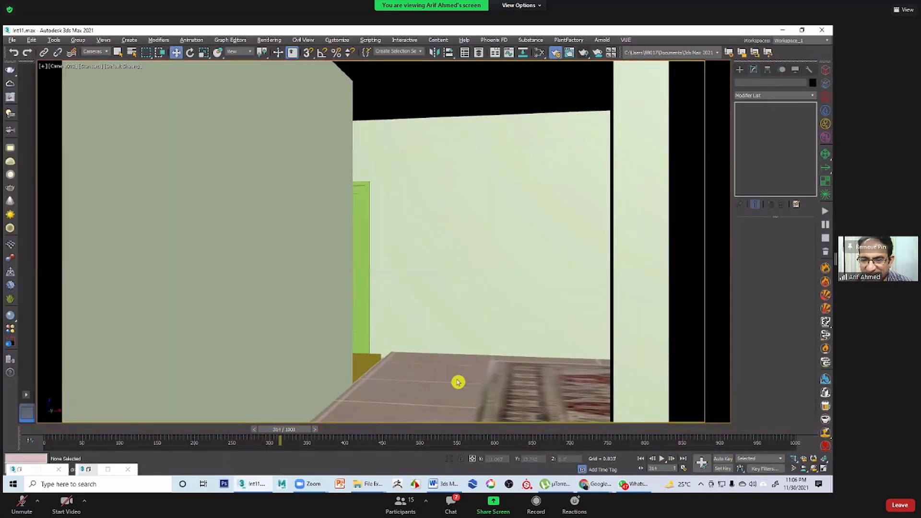
pyautogui.click(100, 55)
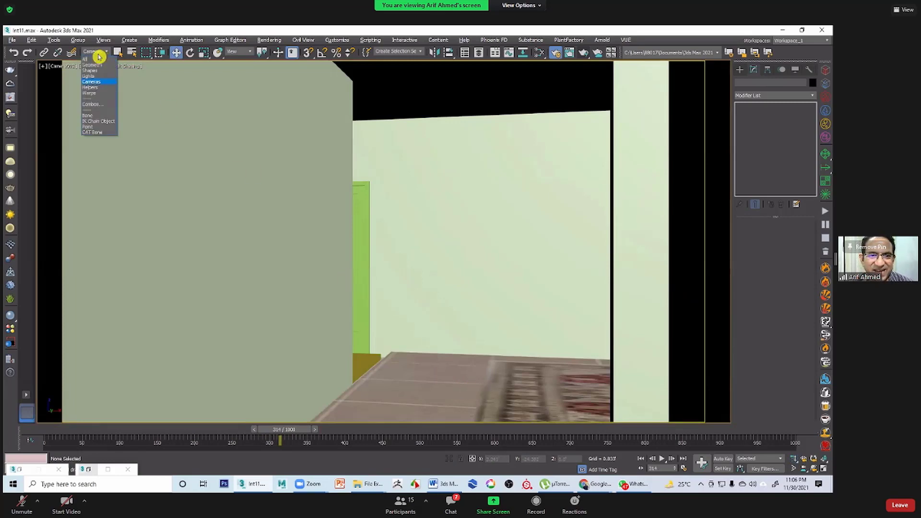
pyautogui.click(92, 67)
pyautogui.click(492, 392)
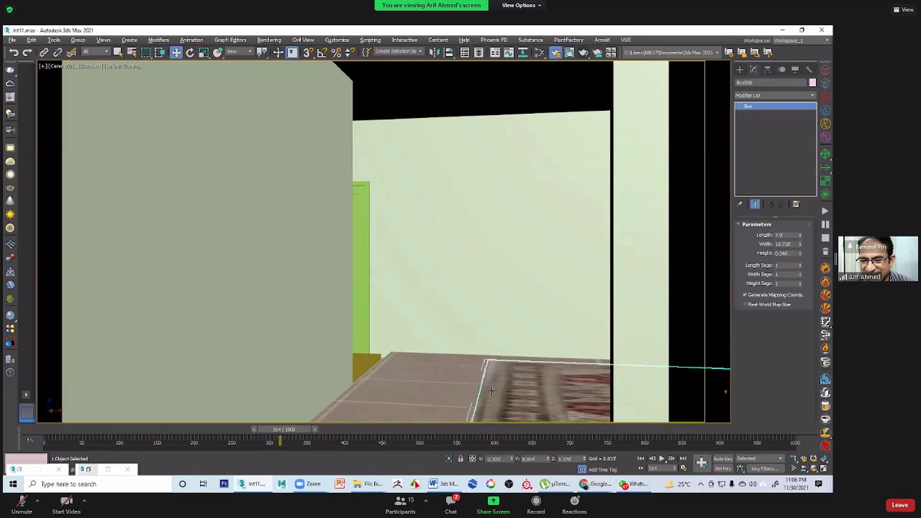
pyautogui.keyDown('ctrl'); pyautogui.click(437, 380); pyautogui.keyUp('ctrl')
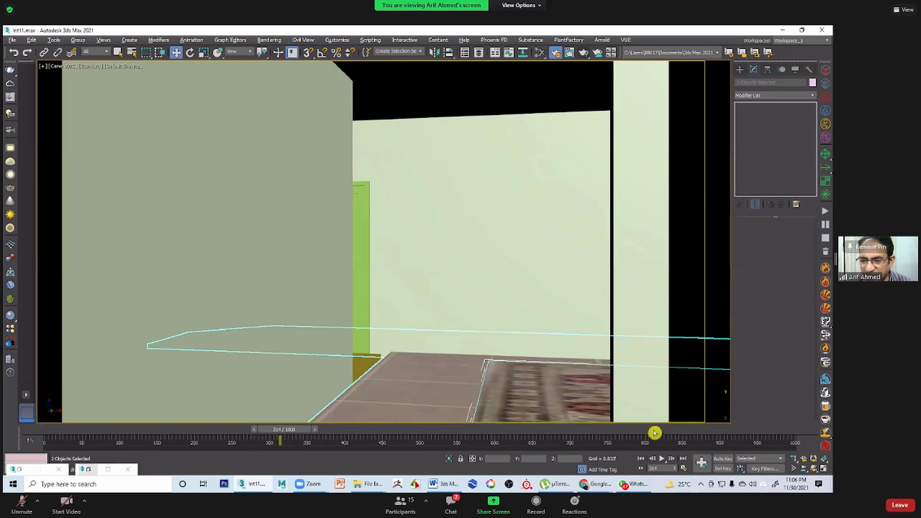
pyautogui.moveTo(287, 432); pyautogui.dragTo(216, 429)
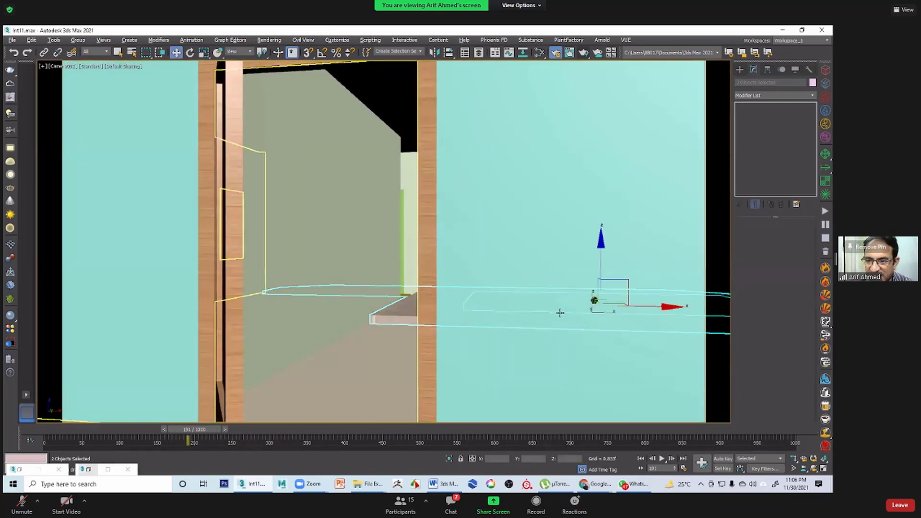
pyautogui.moveTo(604, 257); pyautogui.dragTo(603, 262)
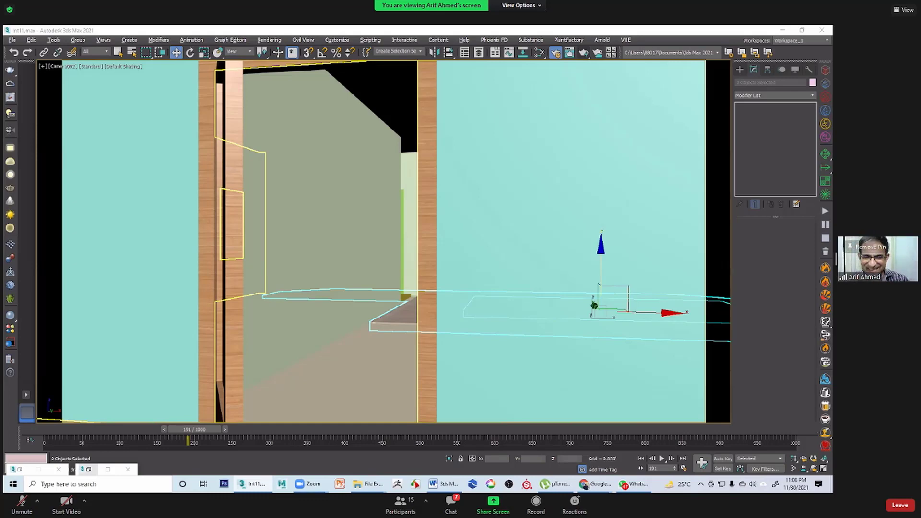
# Step: Play the walkthrough from frame 0 with the lowered floor, stop it inside the room and return to the start
pyautogui.moveTo(192, 430); pyautogui.dragTo(6, 436)
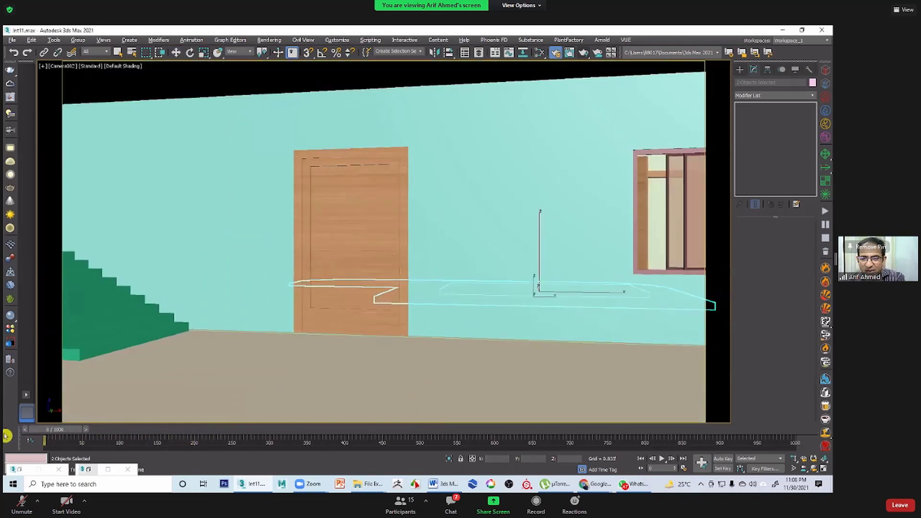
pyautogui.click(661, 459)
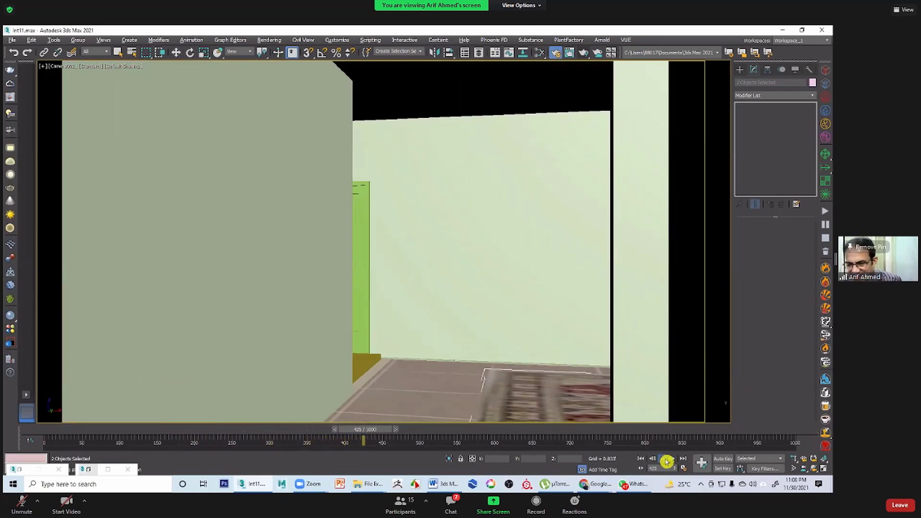
pyautogui.click(667, 461)
pyautogui.moveTo(365, 438); pyautogui.dragTo(5, 466)
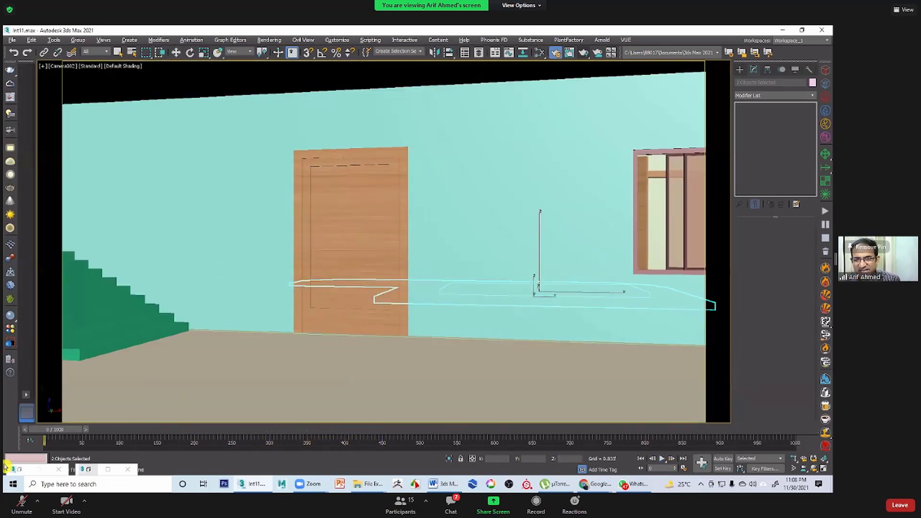
# Step: Select the extruded base slab in front of the door with the Move tool active
pyautogui.press('w')
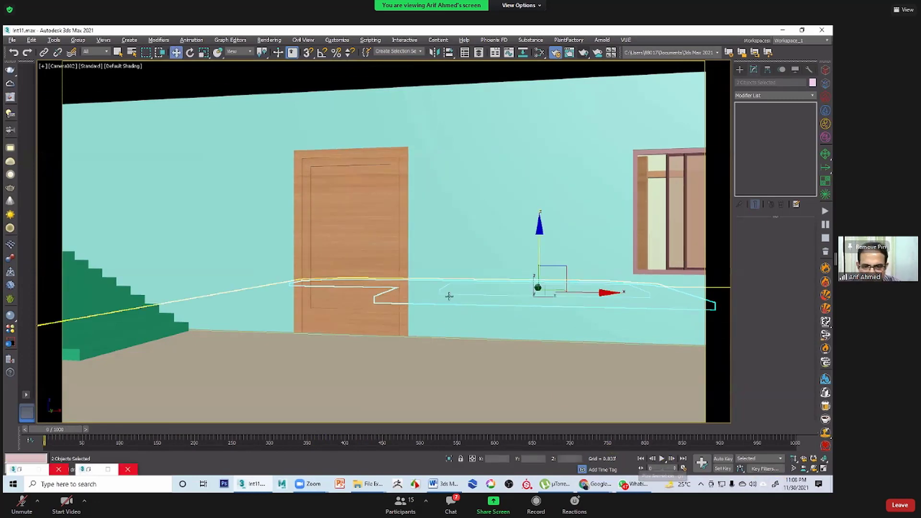
pyautogui.rightClick(412, 351)
pyautogui.click(425, 360)
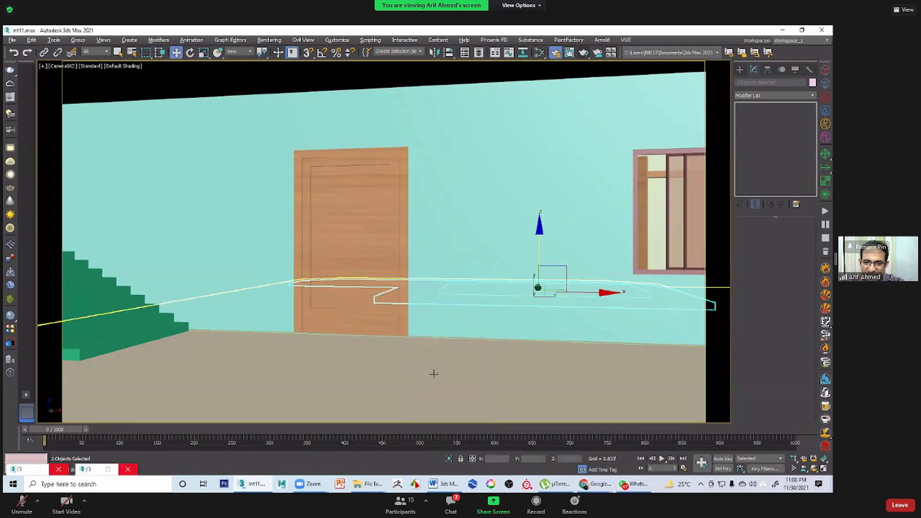
pyautogui.click(433, 374)
# Step: Switch the view between Camera001 and Camera002, leave it on the exterior Camera001, and restore the four-viewport layout
pyautogui.press('c')
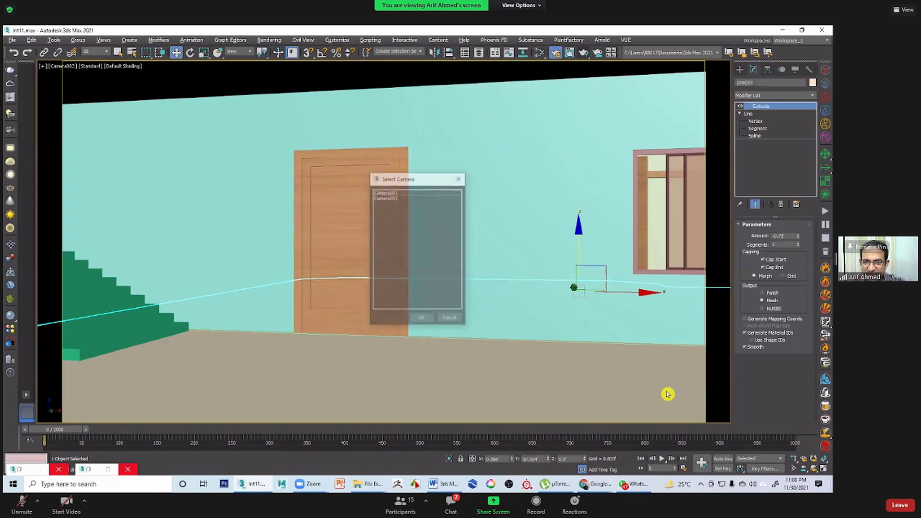
pyautogui.click(387, 193)
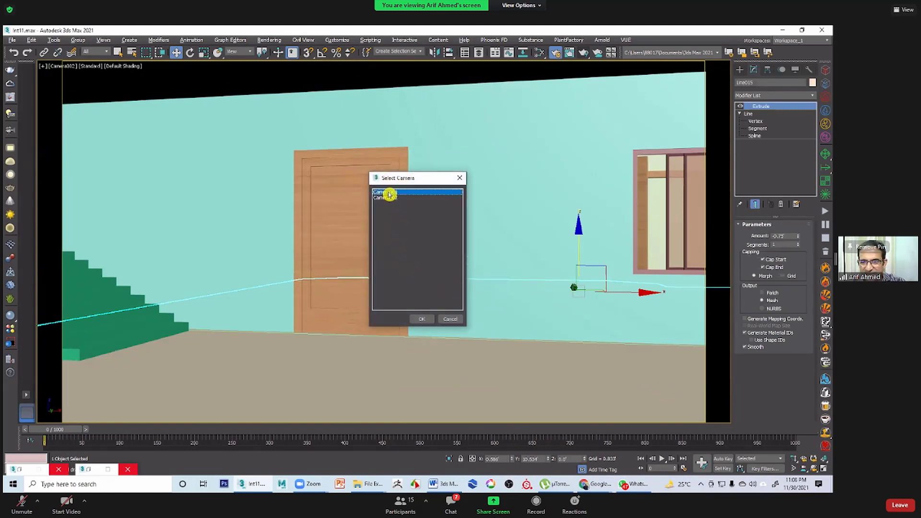
pyautogui.doubleClick(388, 193)
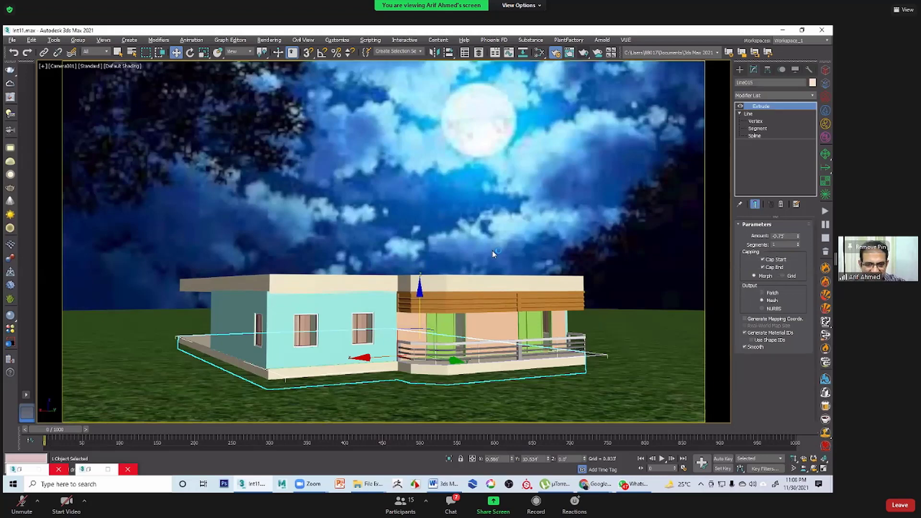
pyautogui.press('c')
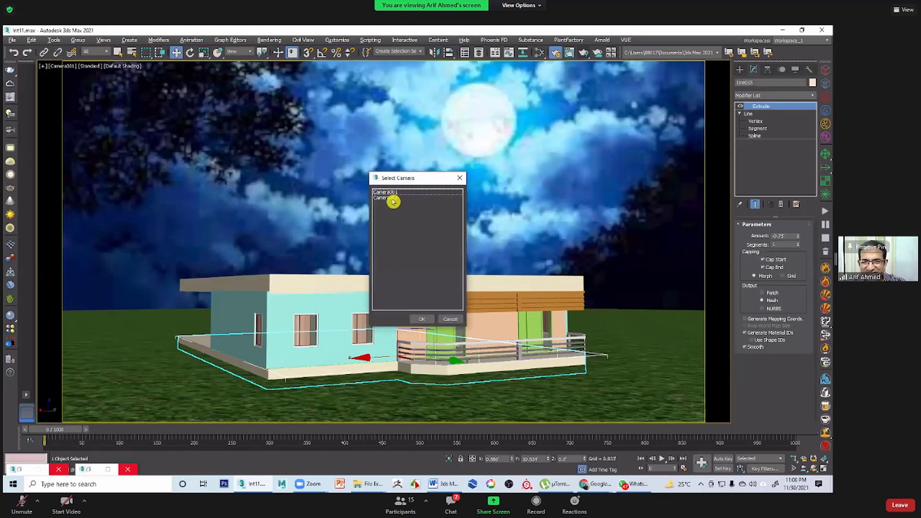
pyautogui.doubleClick(391, 198)
pyautogui.press('c')
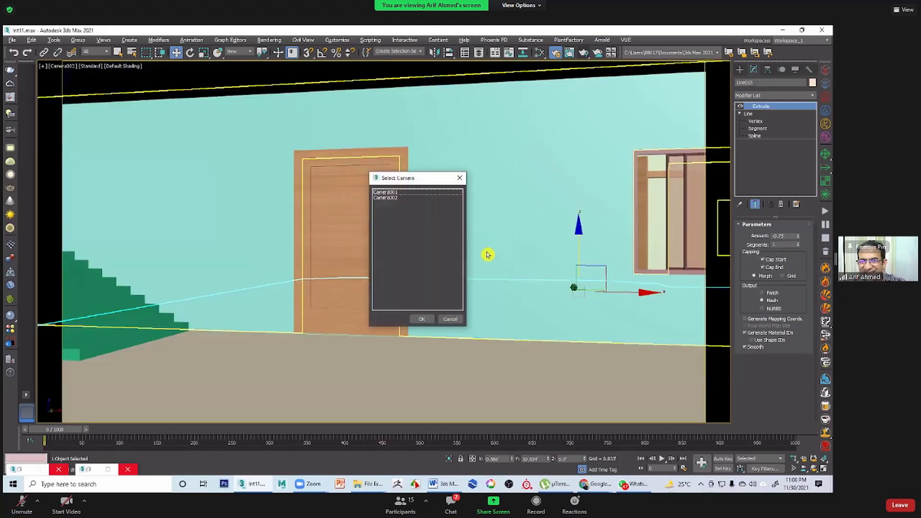
pyautogui.click(395, 192)
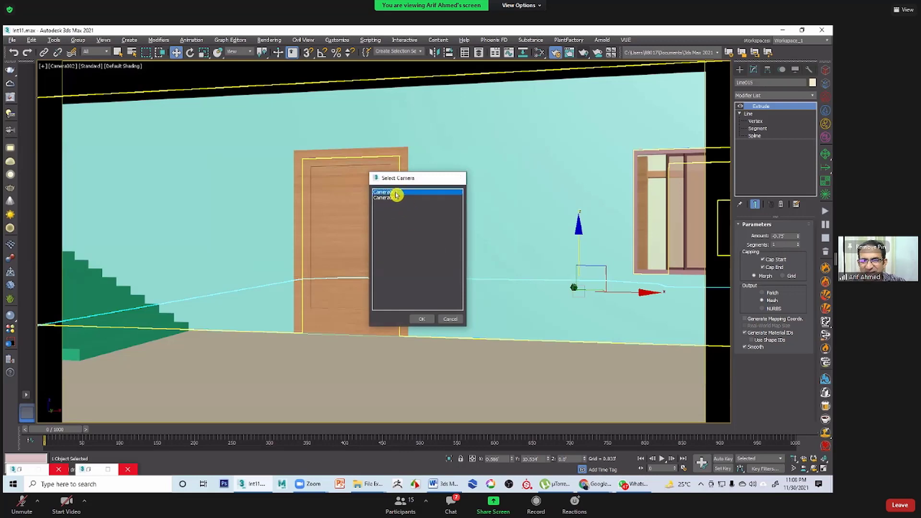
pyautogui.doubleClick(395, 192)
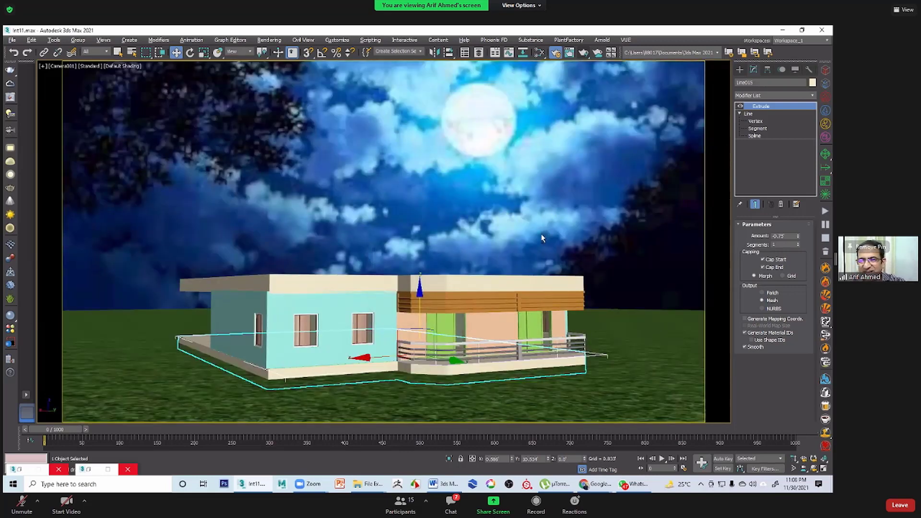
pyautogui.hotkey('alt', 'w')
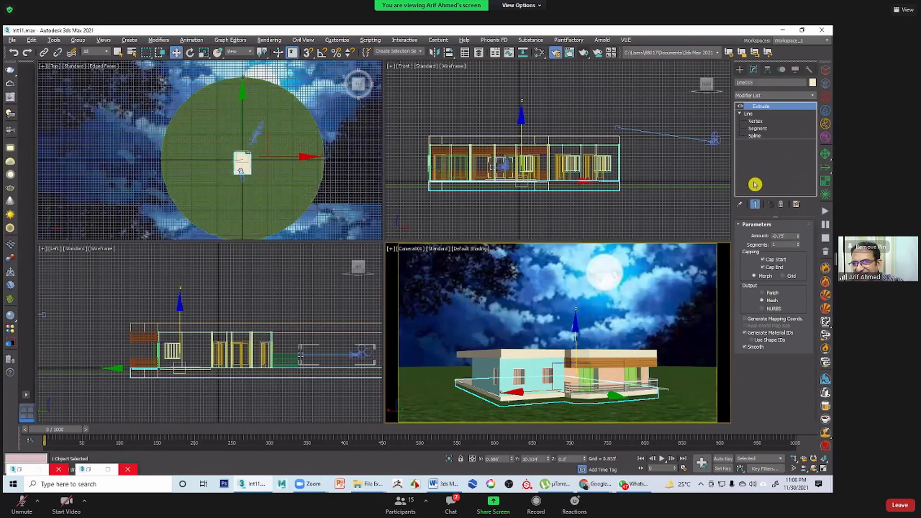
# Step: Hide the cameras and select the ground floor and roof above the base slab in the Front view
pyautogui.moveTo(420, 125)
pyautogui.mouseDown(button='middle')
pyautogui.moveTo(443, 135)
pyautogui.moveTo(442, 123)
pyautogui.moveTo(437, 130)
pyautogui.mouseUp(button='middle')
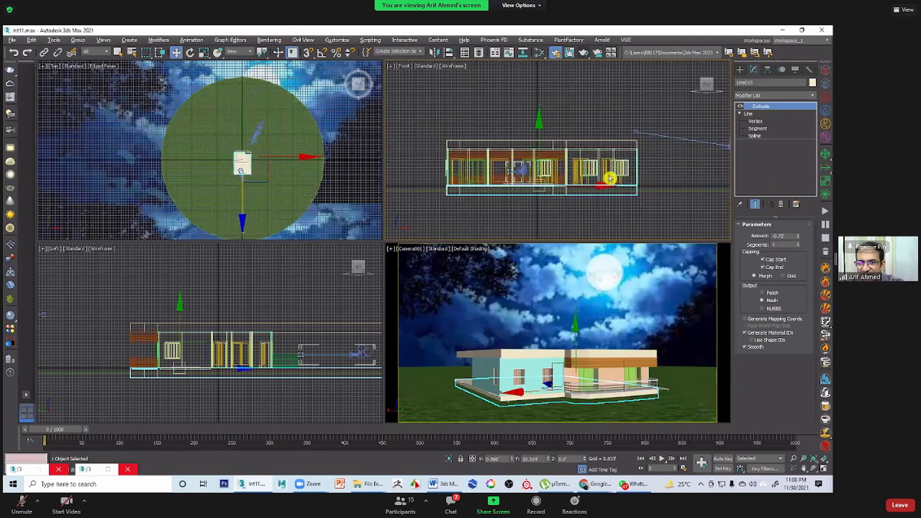
pyautogui.hotkey('shift', 'c')
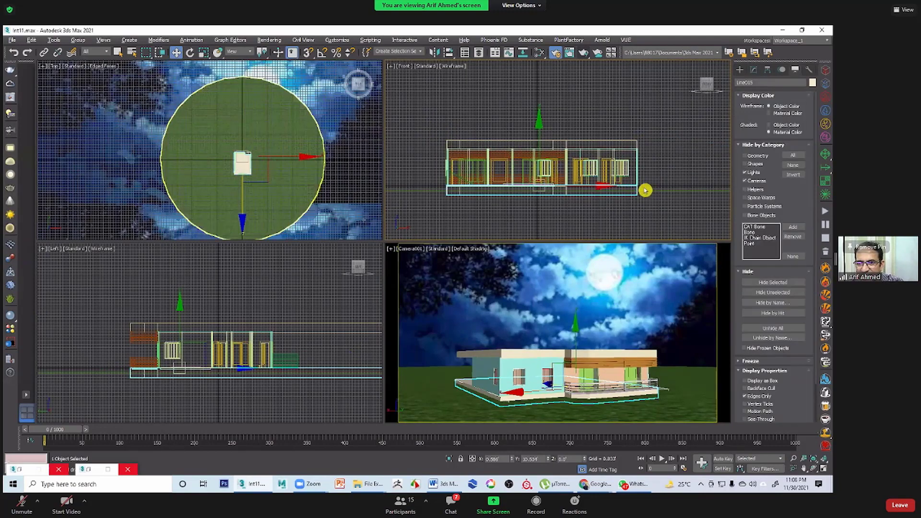
pyautogui.click(540, 62)
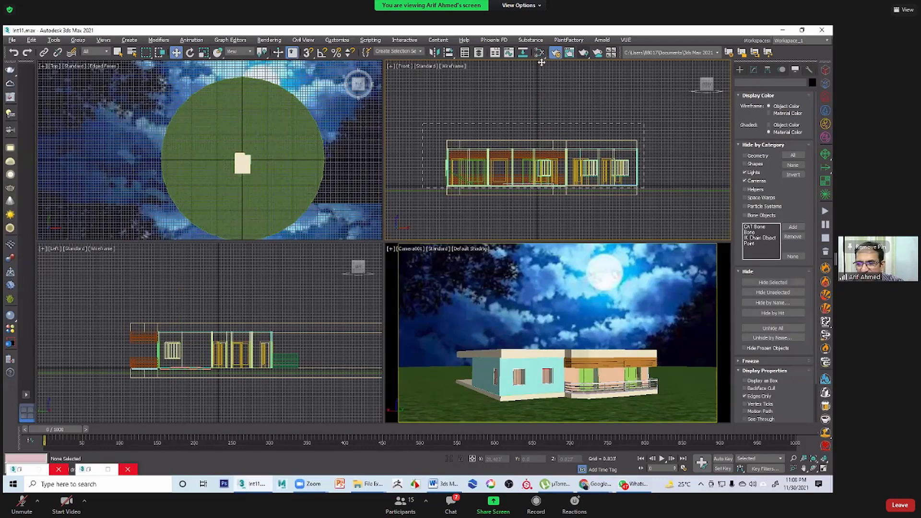
# Step: Clone the selected floor upward as copies to stack a five-storey building and clear the selection
pyautogui.hotkey('ctrl', 'z')
pyautogui.hotkey('ctrl', 'z')
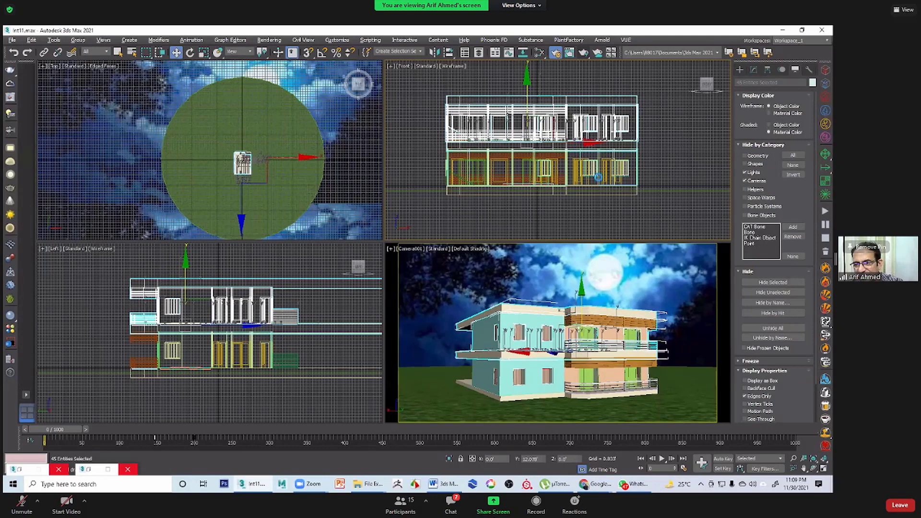
pyautogui.hotkey('ctrl', 'v')
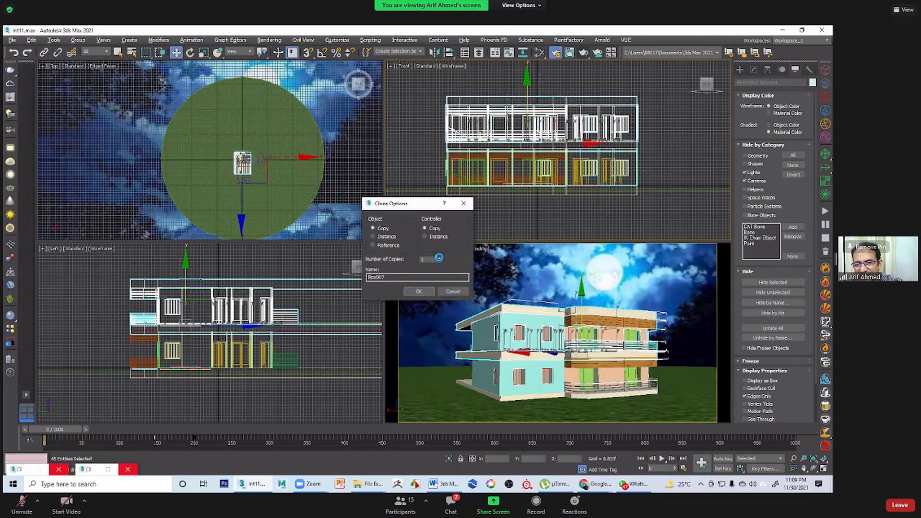
pyautogui.click(418, 292)
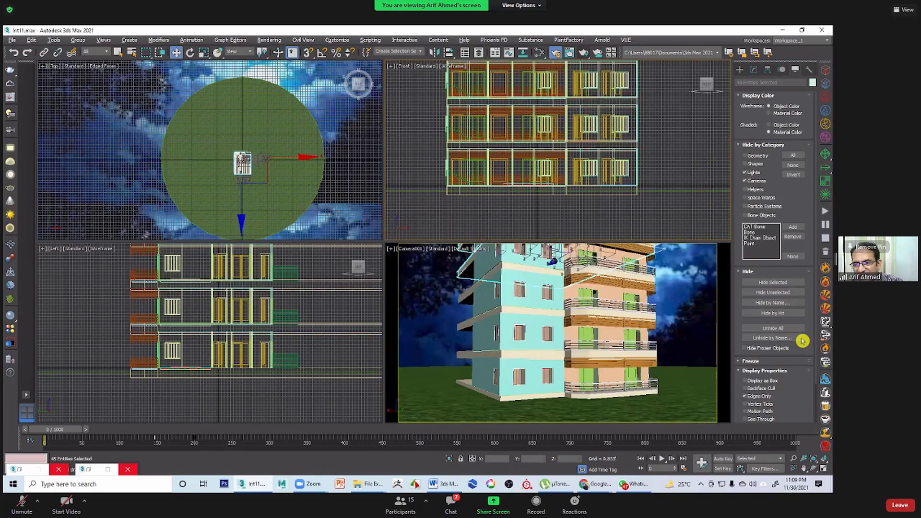
pyautogui.hotkey('ctrl', 'd')
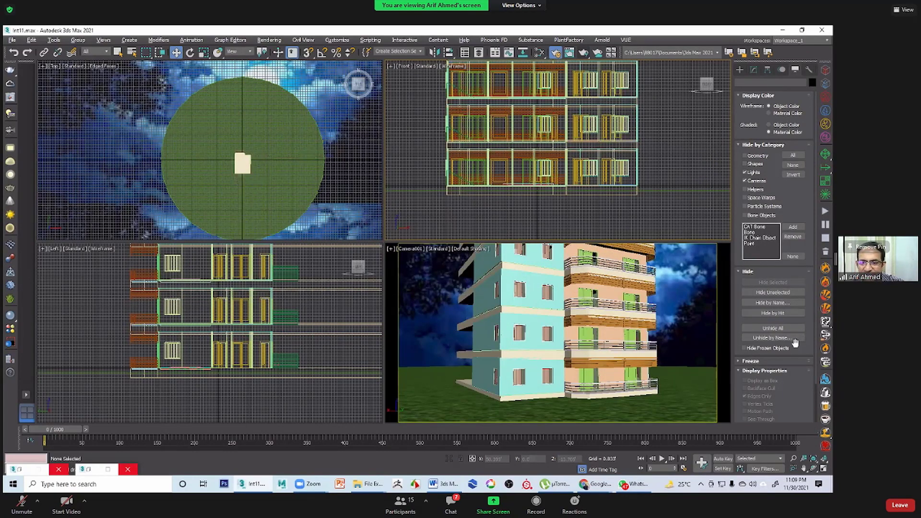
pyautogui.click(749, 310)
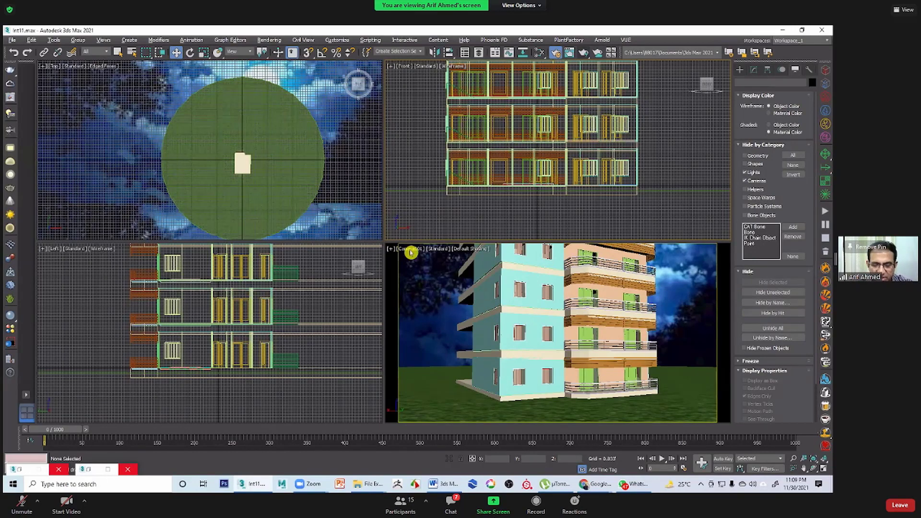
# Step: Open the render setup and unlock the view to render so that it follows the active viewport
pyautogui.click(557, 56)
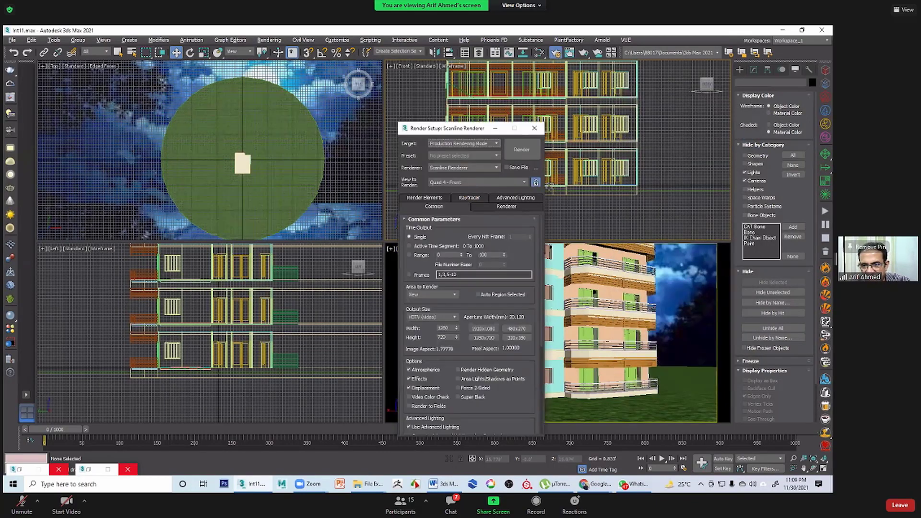
pyautogui.click(536, 182)
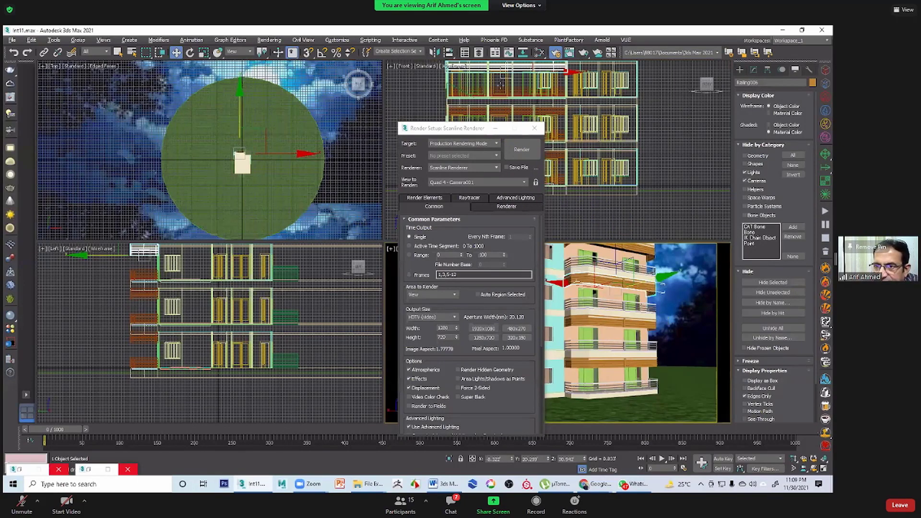
pyautogui.click(558, 56)
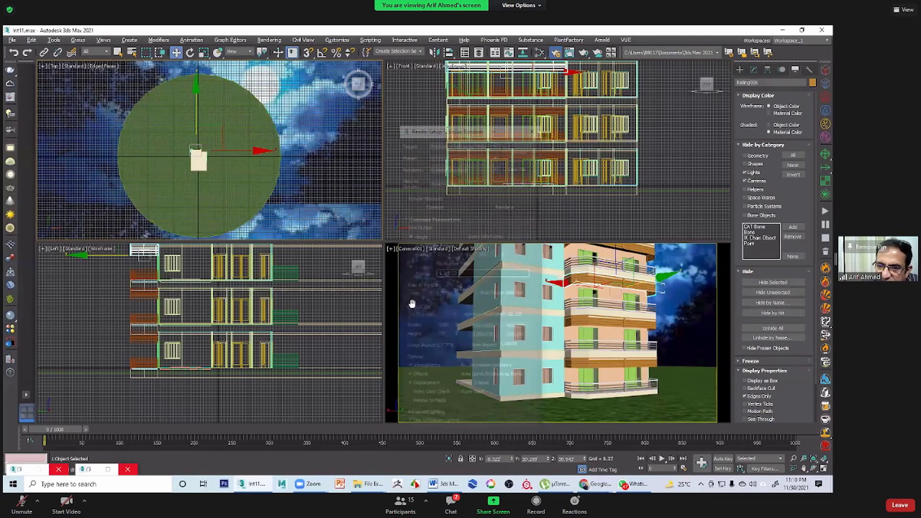
pyautogui.press('F10')
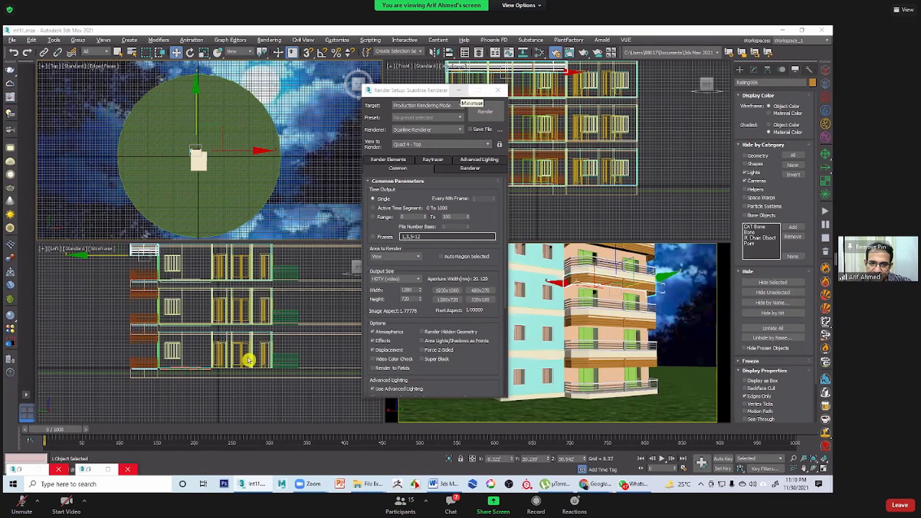
# Step: Clear the railing selection and set the render time output to the frame range 0 to 100
pyautogui.click(297, 334)
pyautogui.scroll(-8, 253, 351)
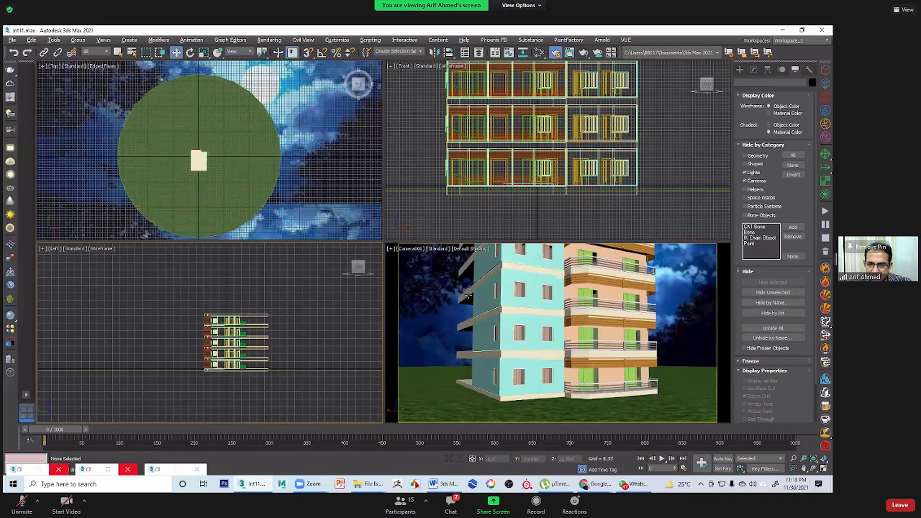
pyautogui.scroll(4, 253, 350)
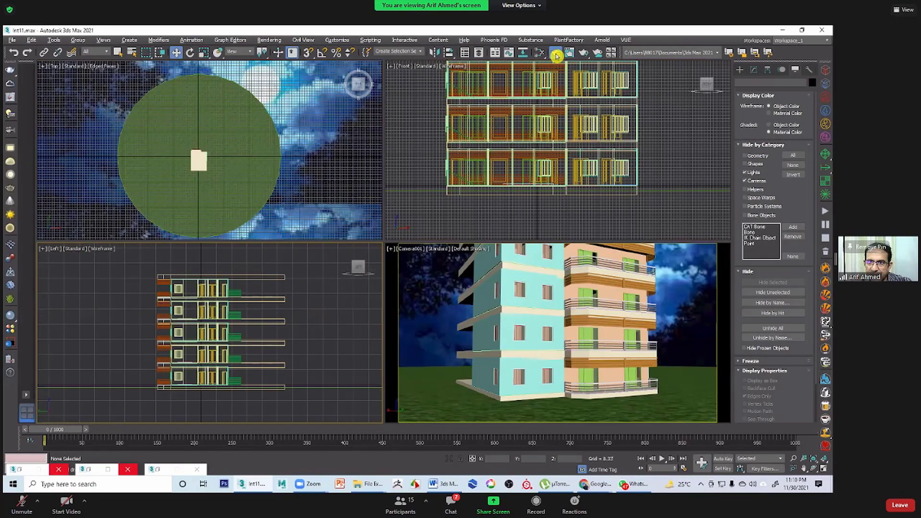
pyautogui.click(160, 465)
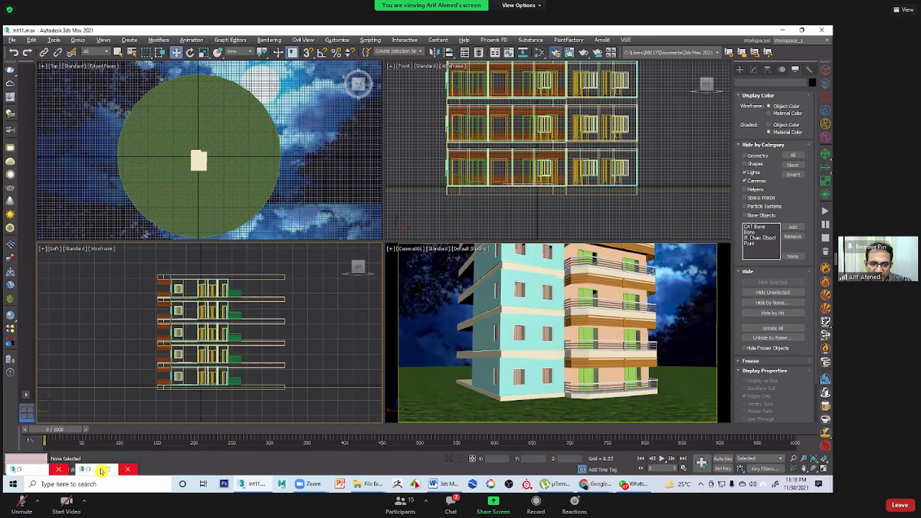
pyautogui.press('m')
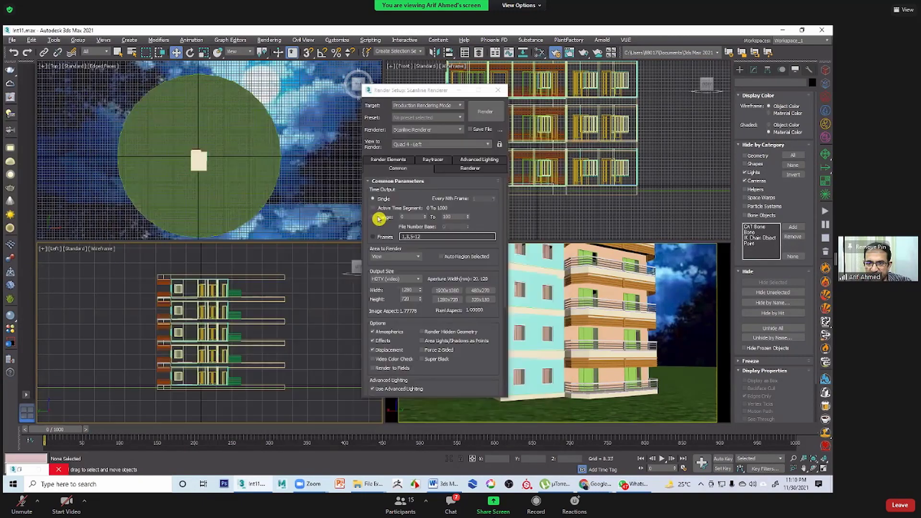
pyautogui.click(388, 219)
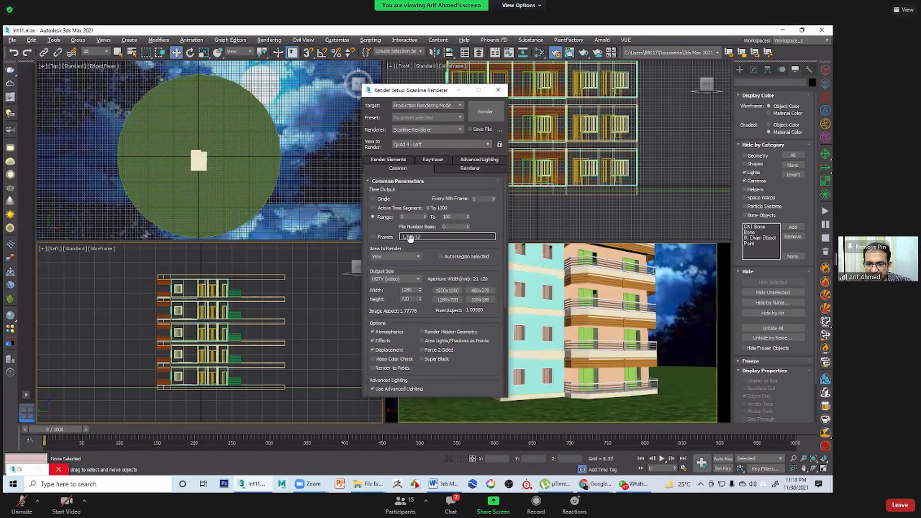
# Step: Open the render output file settings and choose the folder "3ds MAX Classes record" as the destination
pyautogui.scroll(-5, 431, 288)
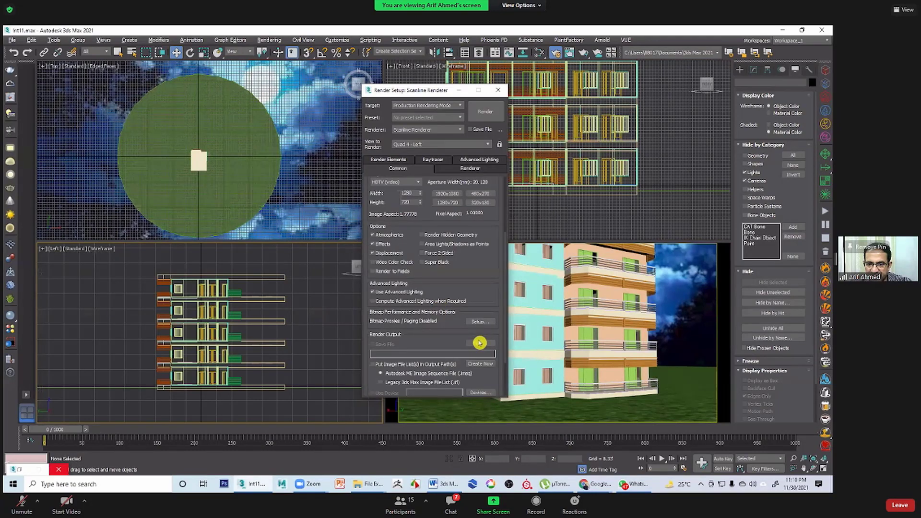
pyautogui.click(479, 342)
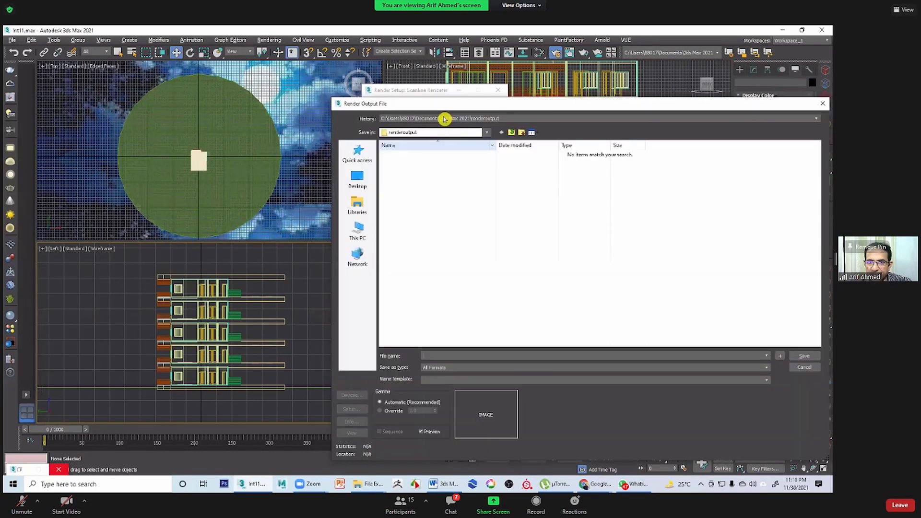
pyautogui.click(444, 118)
pyautogui.click(448, 132)
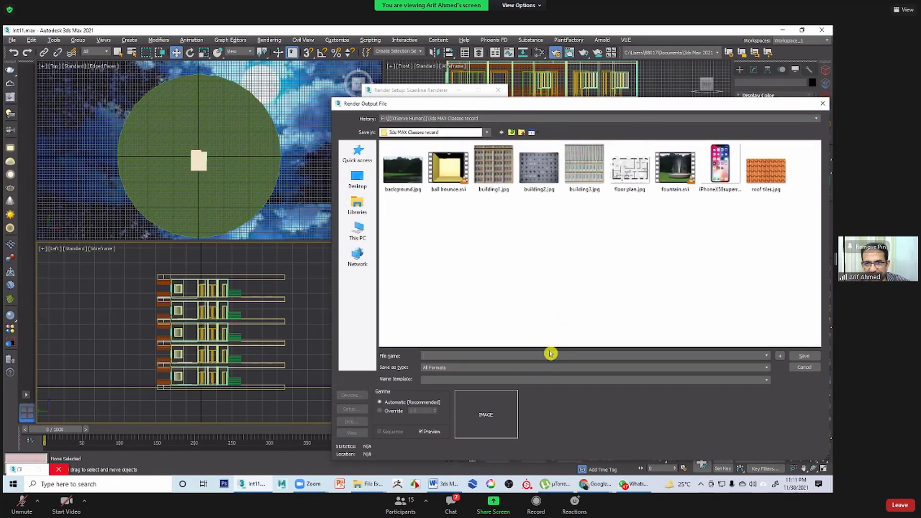
pyautogui.doubleClick(450, 135)
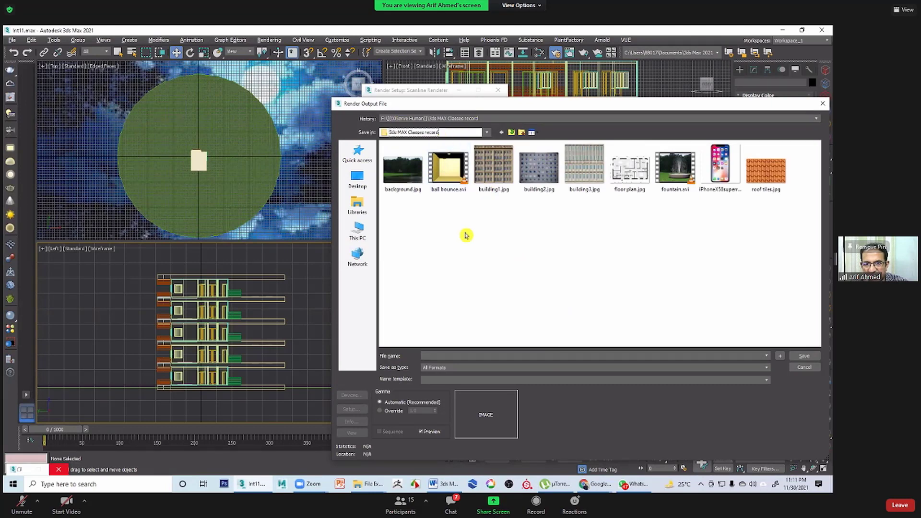
# Step: Save the render output file as "test" in AVI File (*.avi) format
pyautogui.click(438, 354)
pyautogui.write('test')
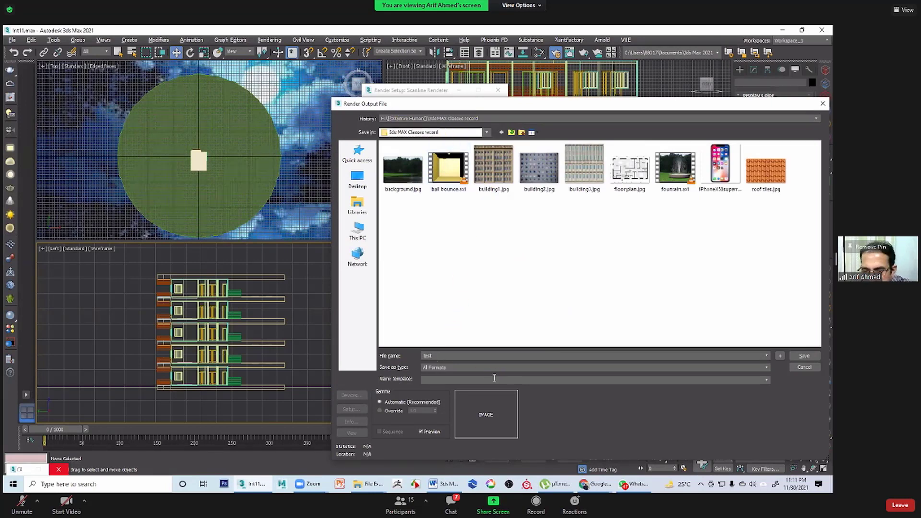
pyautogui.click(489, 367)
pyautogui.click(480, 380)
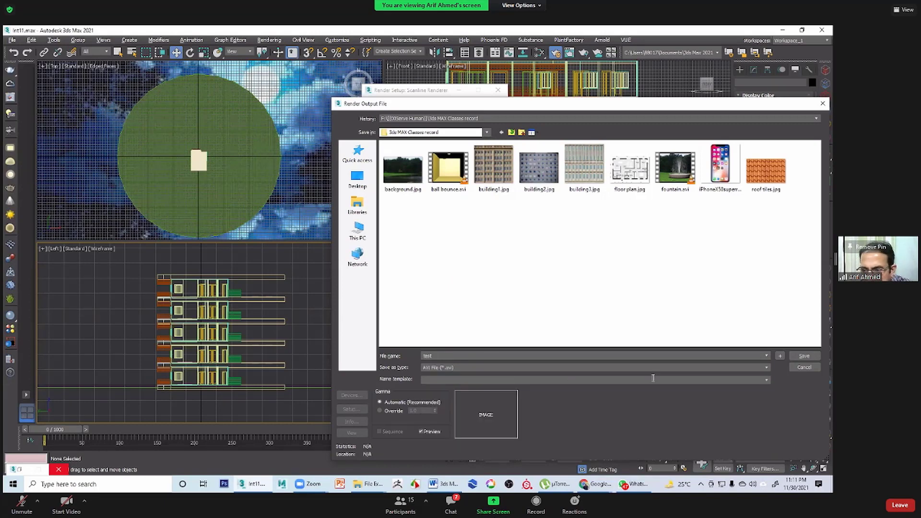
pyautogui.click(805, 356)
# Step: Look through the AVI compressor options and set the compressor to Uncompressed
pyautogui.click(608, 264)
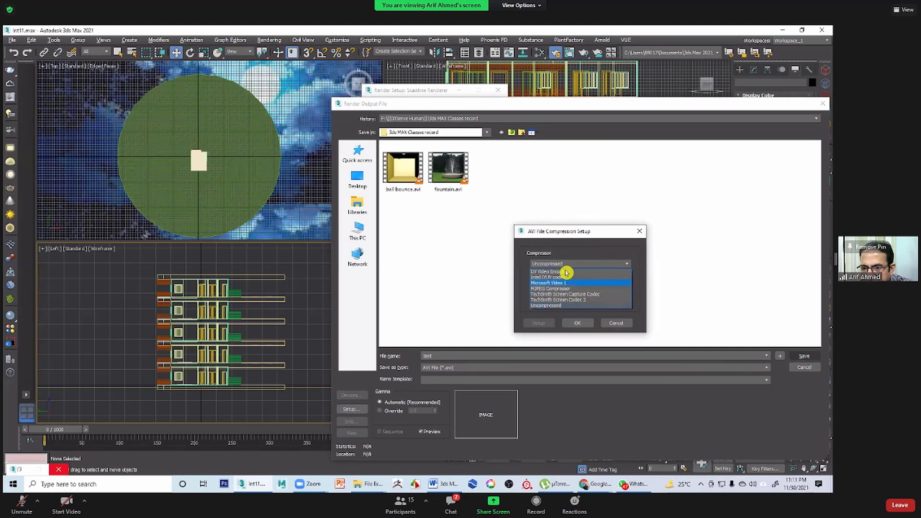
pyautogui.click(548, 306)
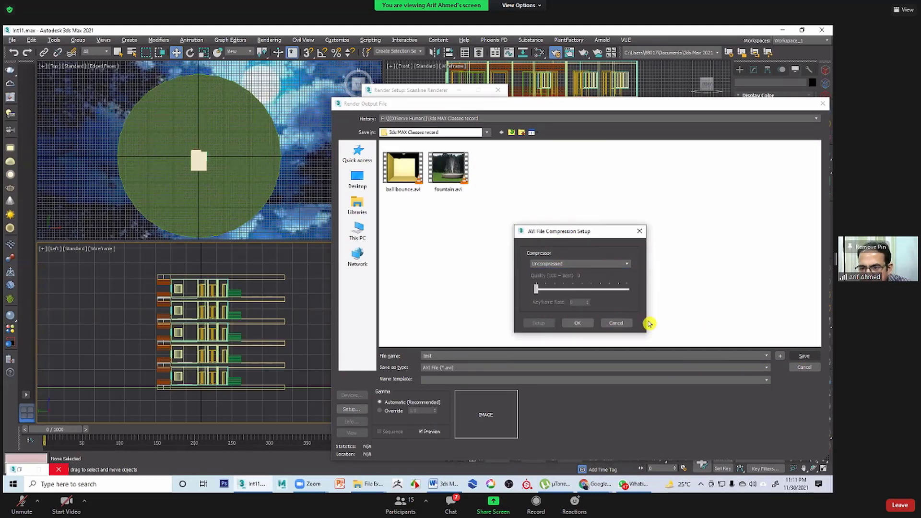
pyautogui.click(576, 264)
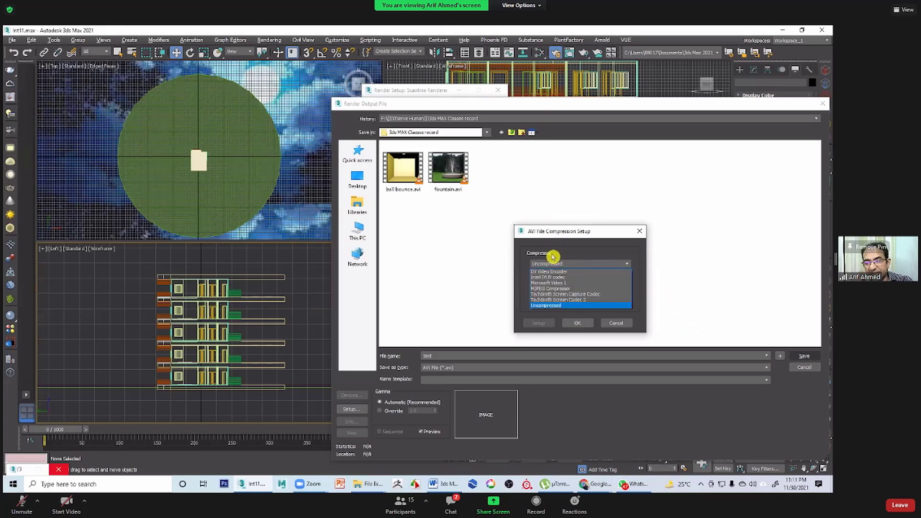
pyautogui.click(520, 263)
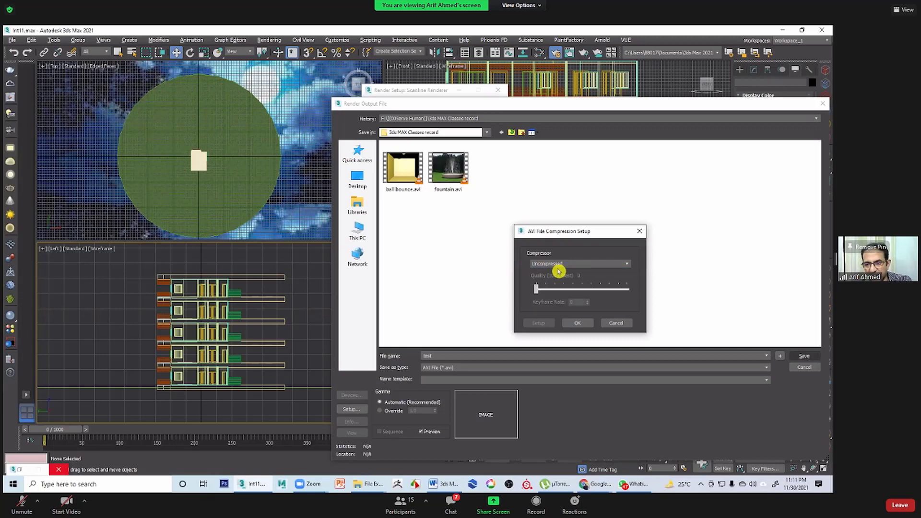
pyautogui.click(575, 265)
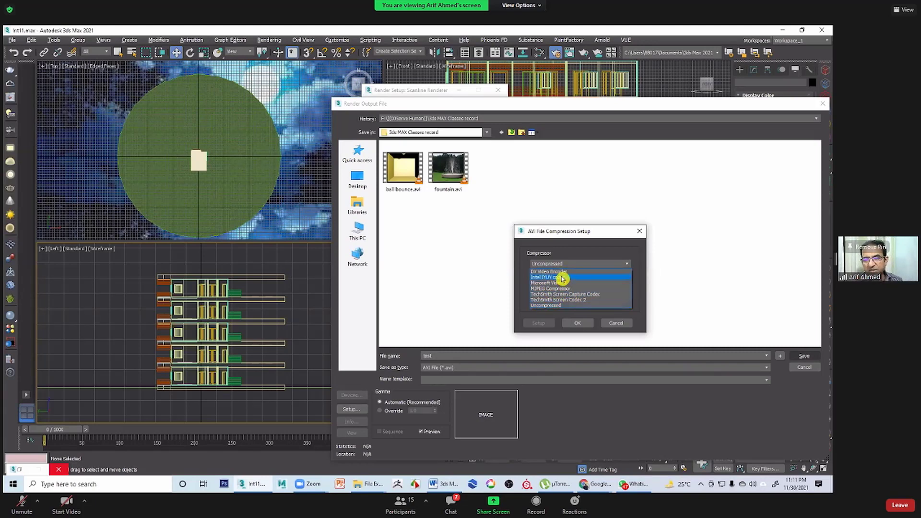
pyautogui.click(554, 306)
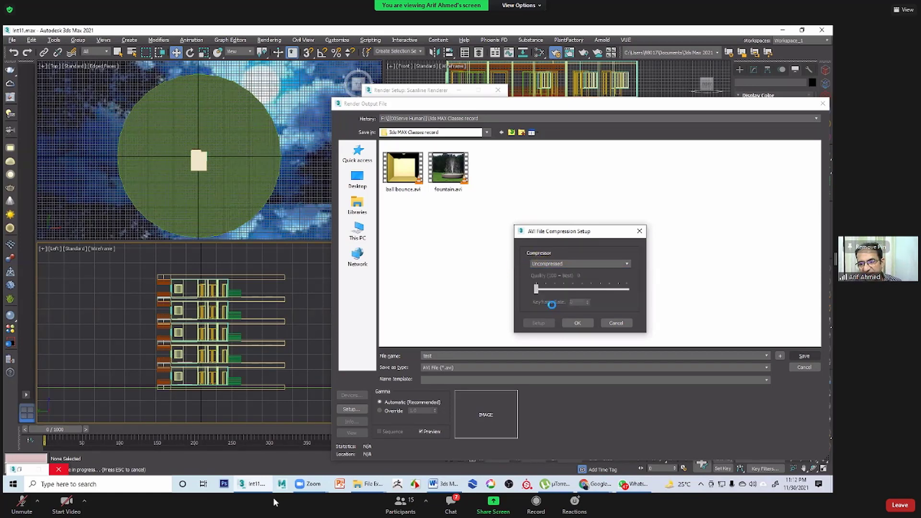
pyautogui.doubleClick(253, 214)
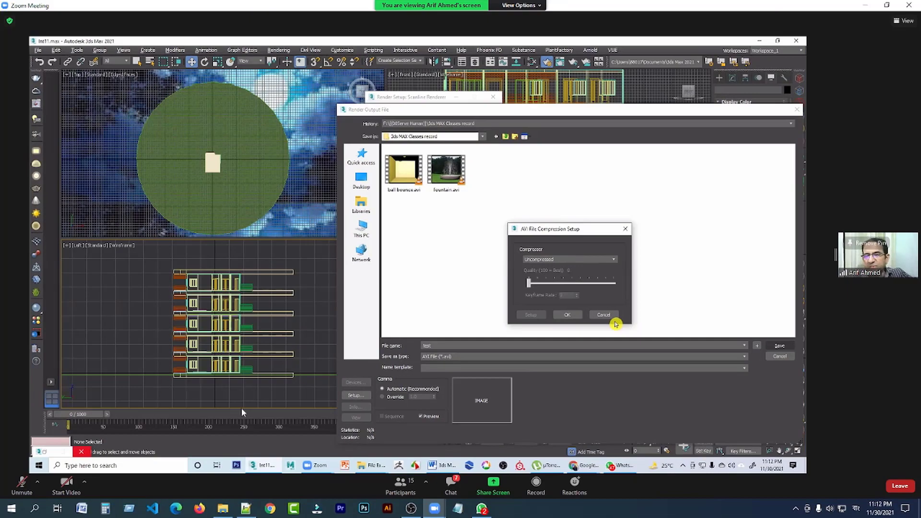
pyautogui.click(419, 511)
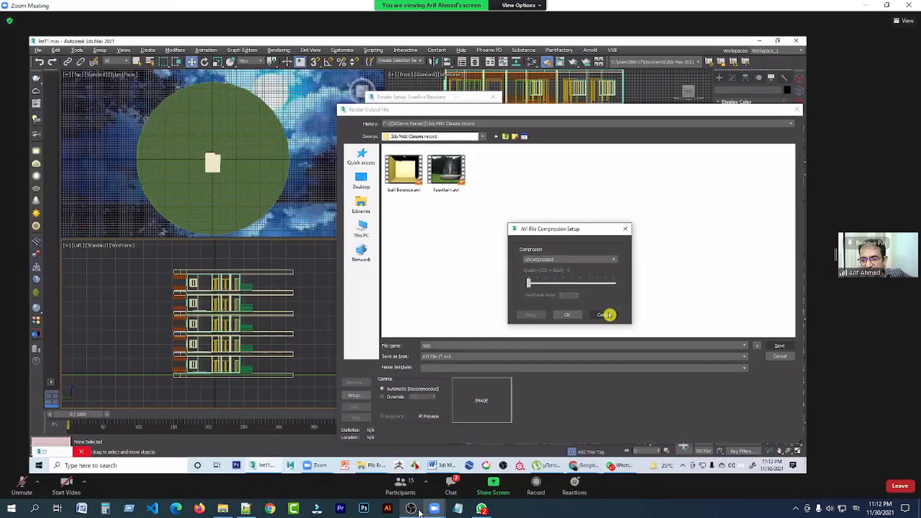
pyautogui.click(417, 511)
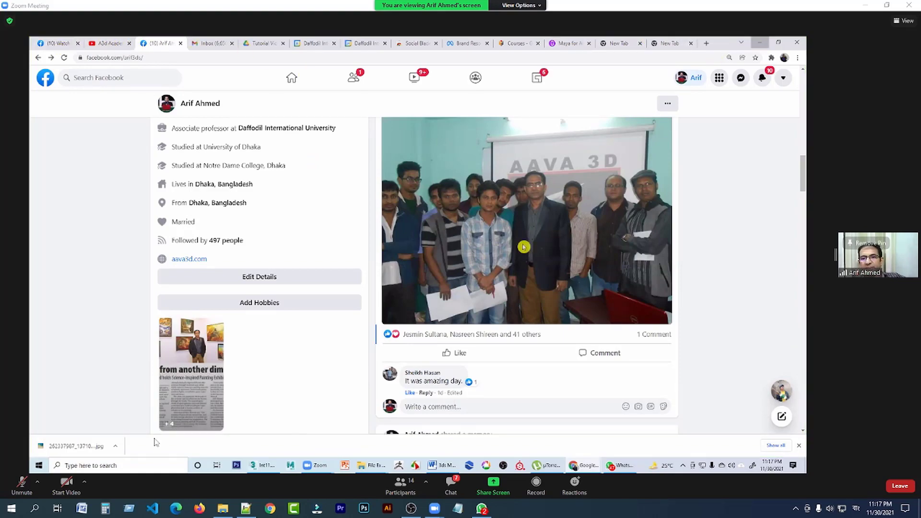
pyautogui.click(760, 42)
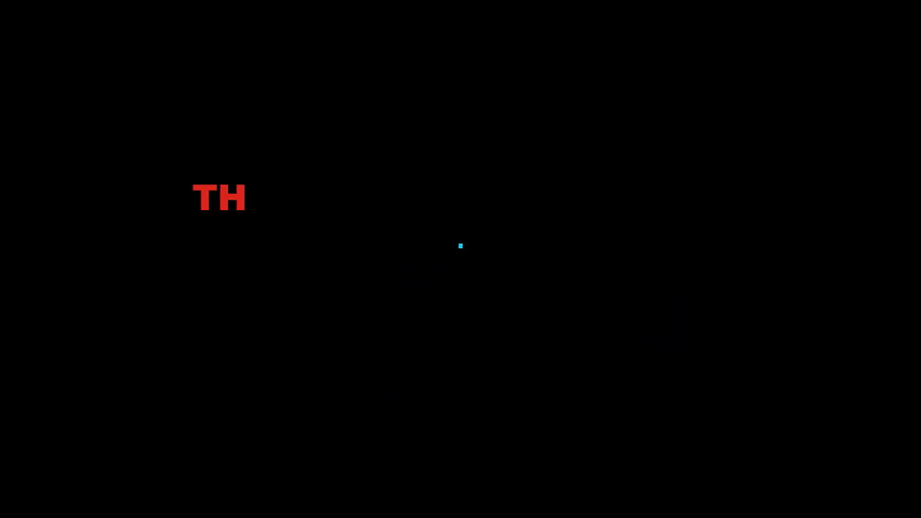